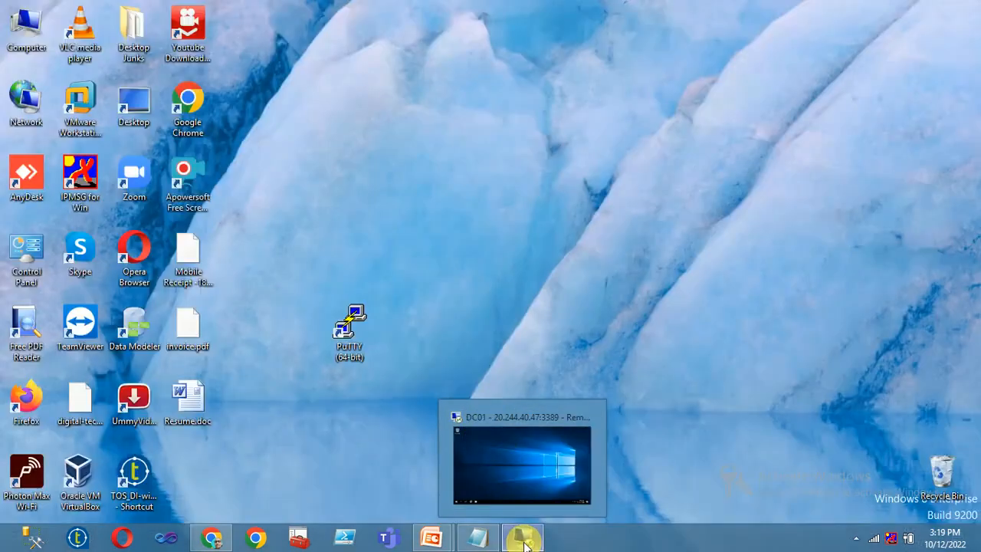
In the DC01 session, start a Remote Desktop Connection with the computer changed from 10.0.0.6 to 10.0.0.5.
left_click(523, 538)
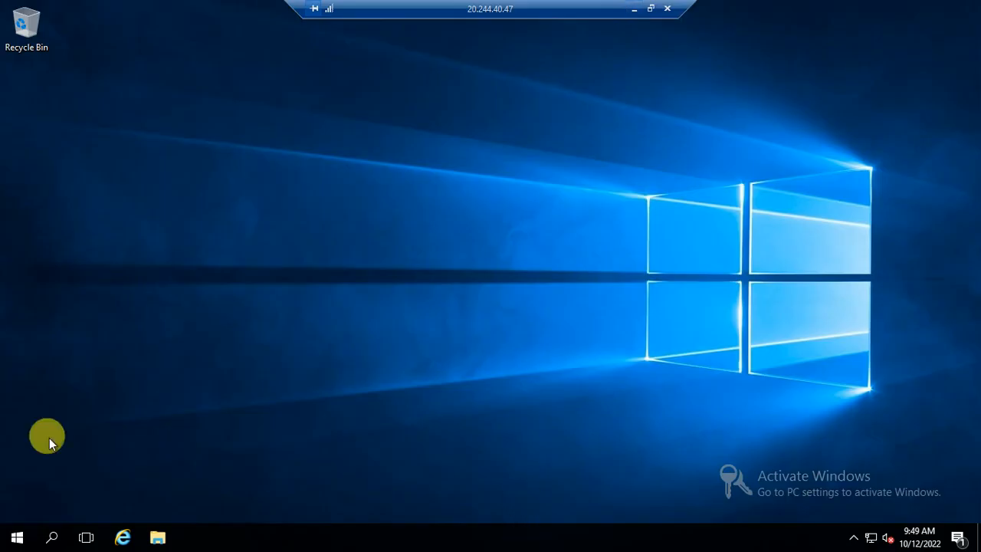
left_click(13, 536)
left_click(253, 291)
left_click(475, 176)
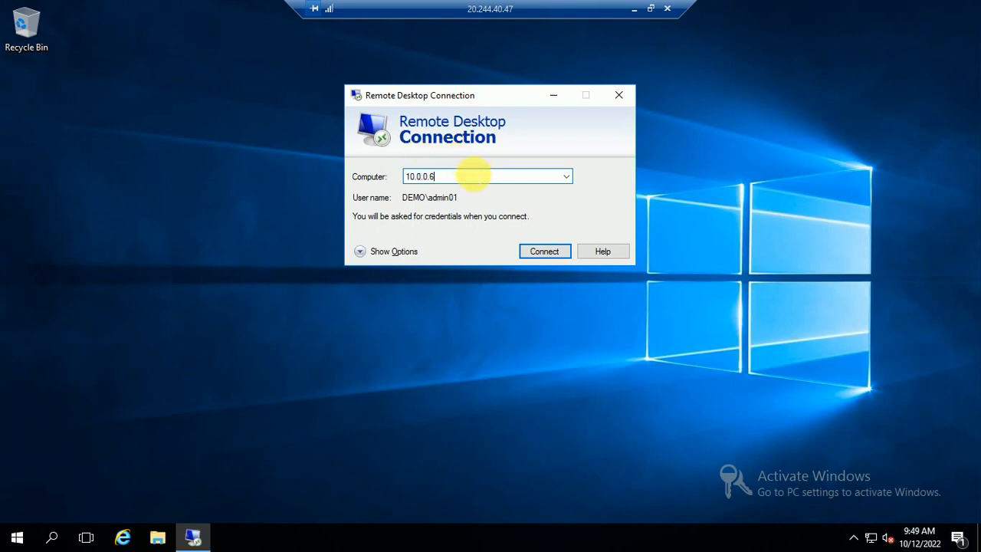
key("BackSpace")
type("5")
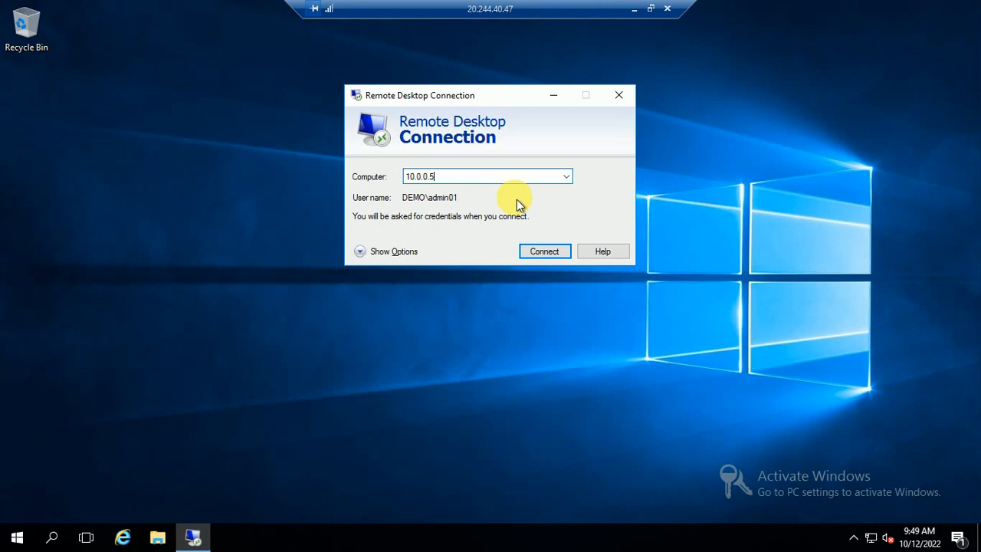
left_click(634, 9)
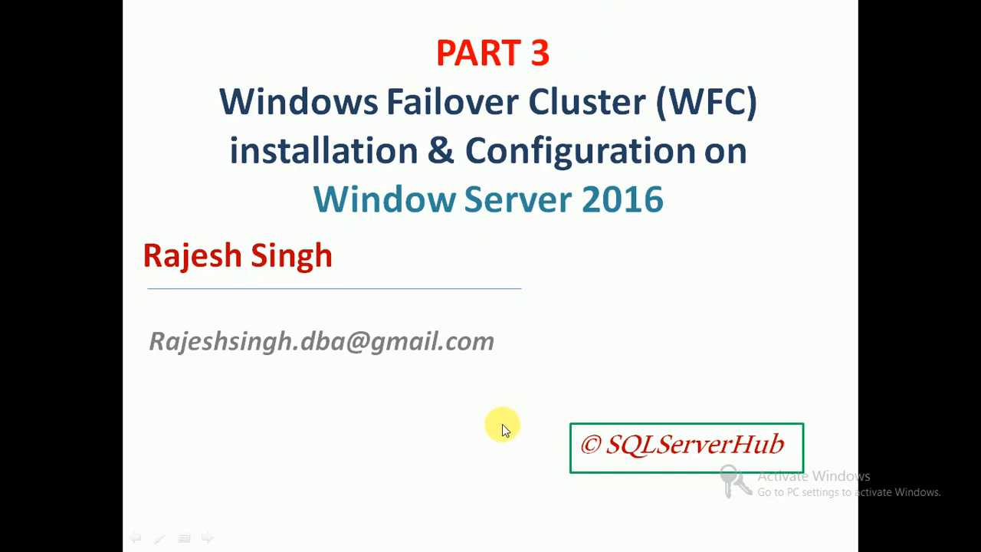
Switch from the slideshow to Notepad and delete the 83,644 and 86,782 lines.
key("super+f")
key("Escape")
key("super+d")
left_click(482, 537)
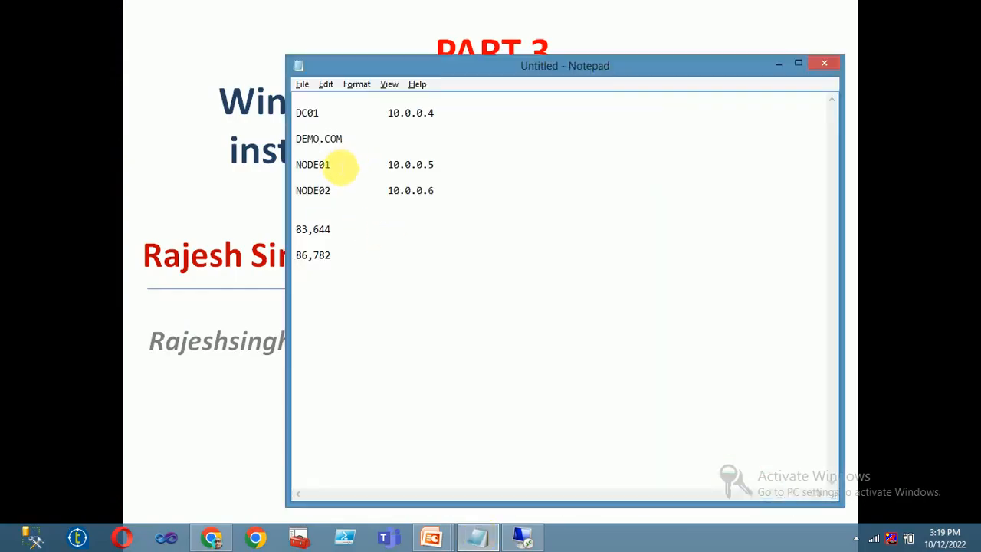
left_click_drag(361, 267, 282, 226)
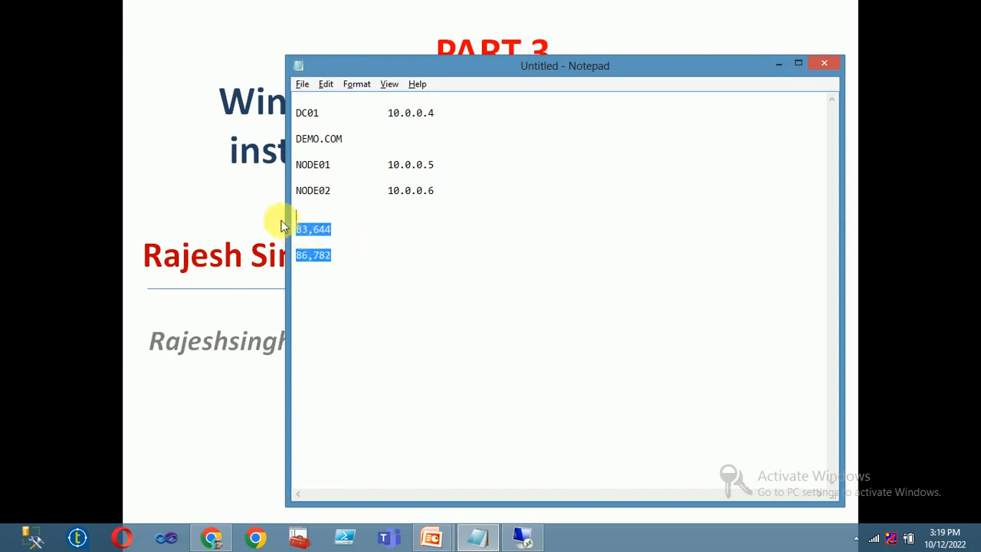
key("Delete")
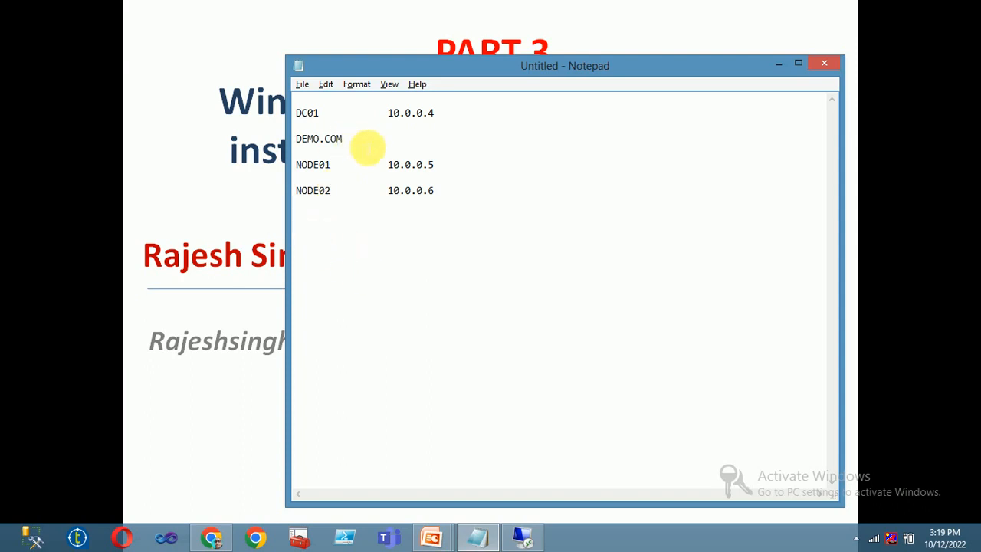
Review the DEMO.COM, DC01, NODE01 and NODE02 entries in the server list.
left_click_drag(365, 143, 297, 138)
left_click(379, 141)
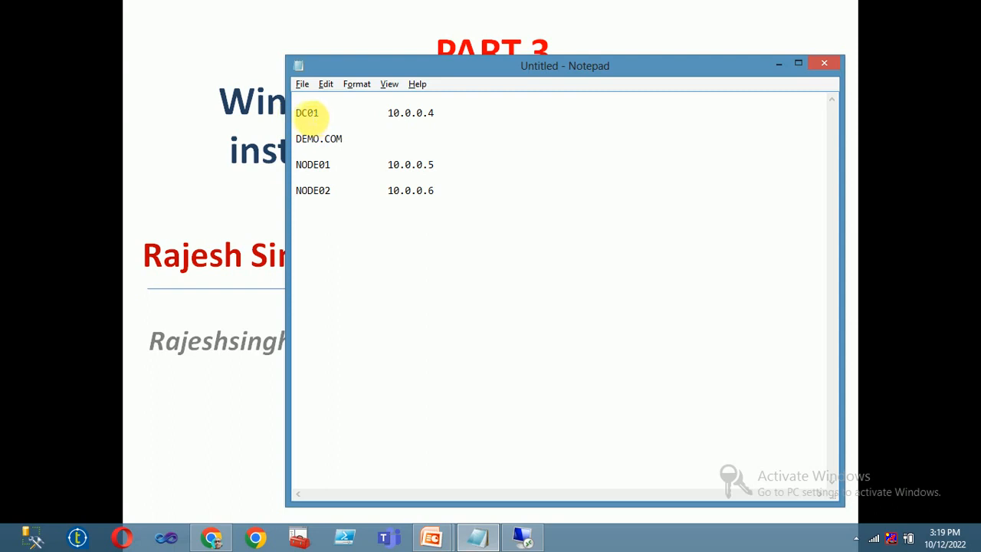
left_click_drag(299, 113, 437, 114)
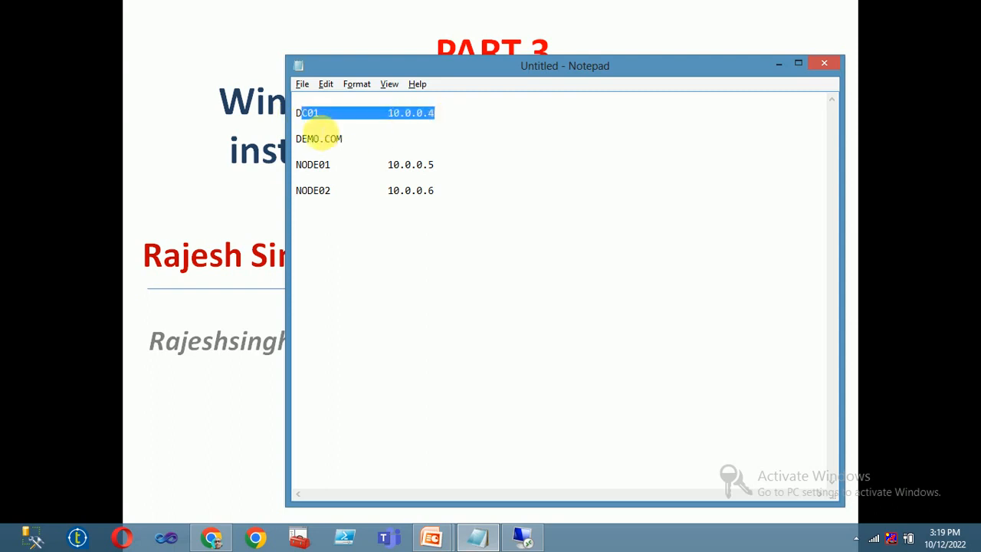
left_click(310, 124)
double_click(314, 165)
left_click(310, 193)
double_click(309, 193)
left_click(499, 219)
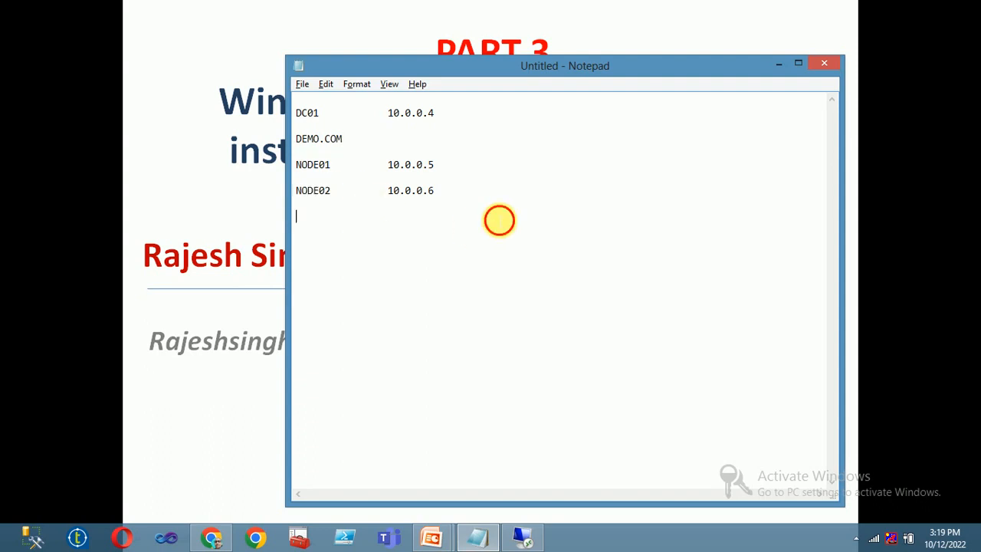
Cut DEMO.COM from under DC01 and paste it on a new line below NODE02.
left_click_drag(383, 140, 237, 138)
type("x")
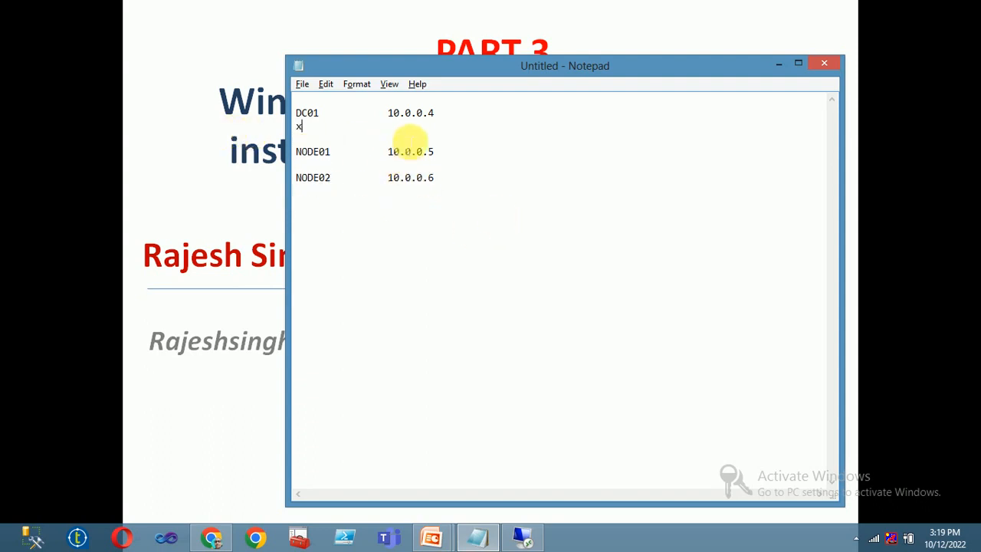
key("ctrl+z")
key("ctrl+c")
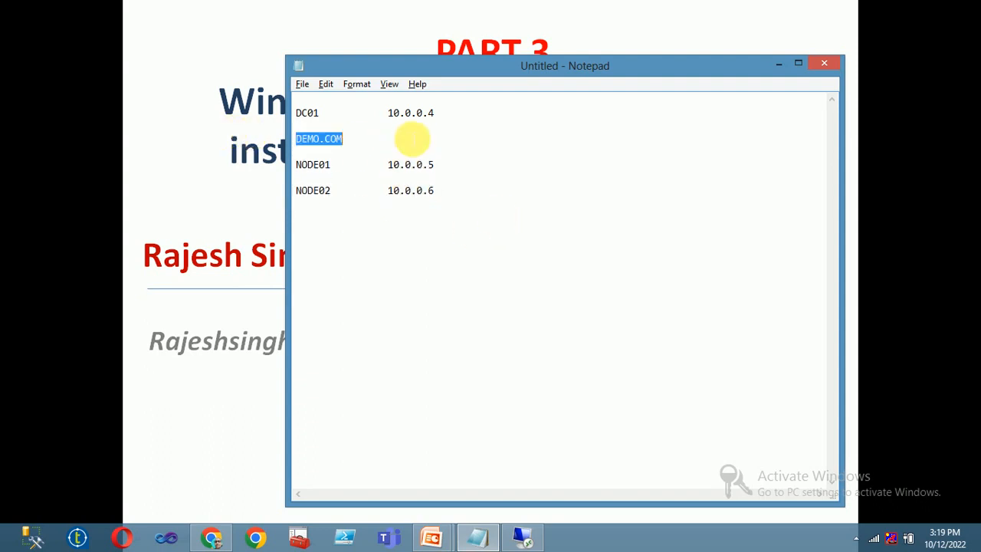
key("Delete")
key("Delete")
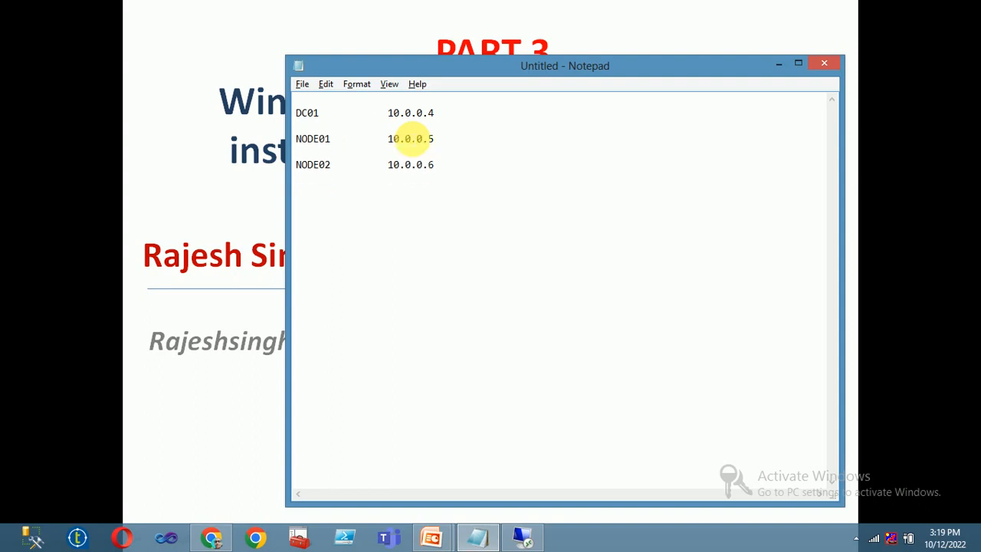
key("Return")
key("Return")
key("Return")
key("ctrl+v")
Check the rearranged DC01, node and DEMO.COM entries and bring the title slide back full screen.
left_click_drag(326, 115, 273, 112)
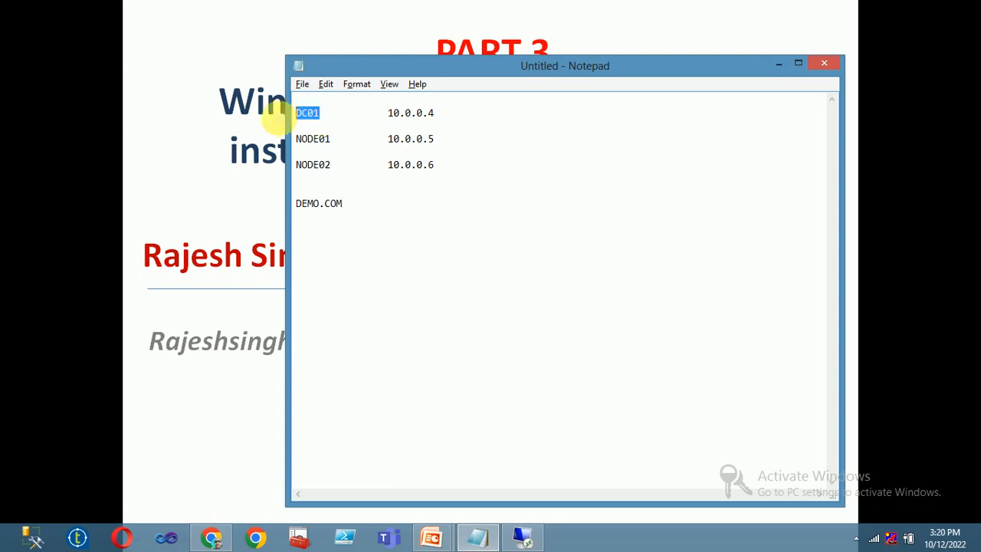
left_click(350, 207)
left_click_drag(350, 207, 299, 210)
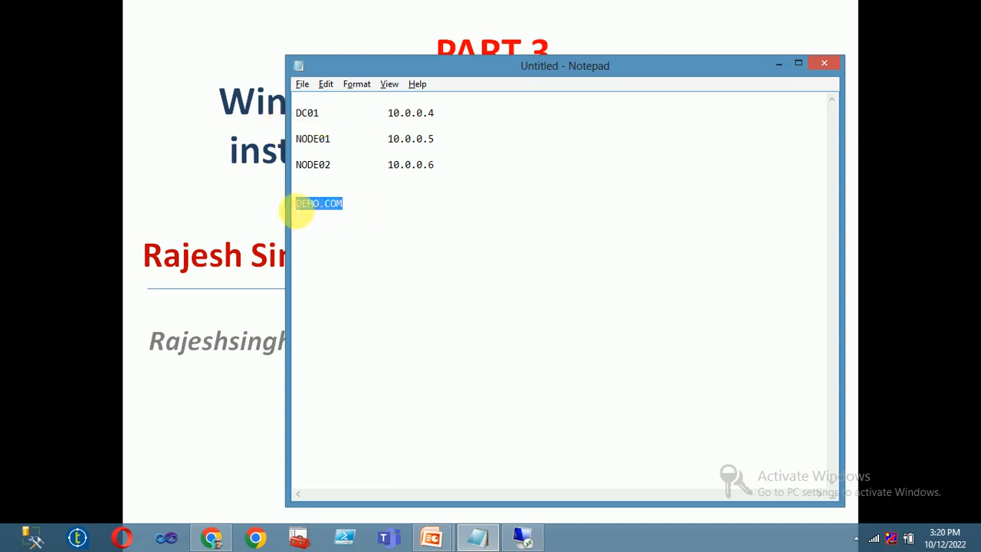
left_click(361, 214)
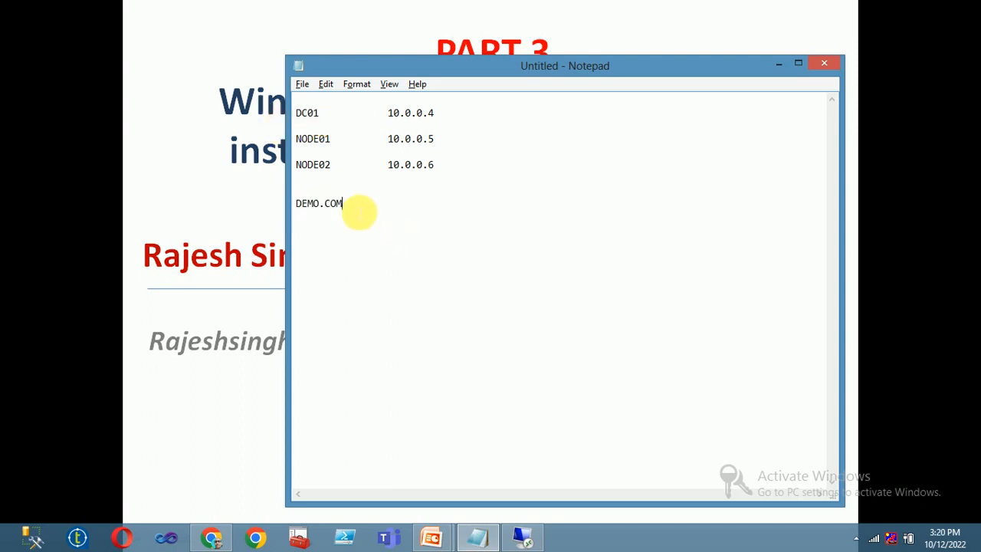
left_click_drag(457, 164, 340, 164)
left_click(324, 142)
left_click(313, 115)
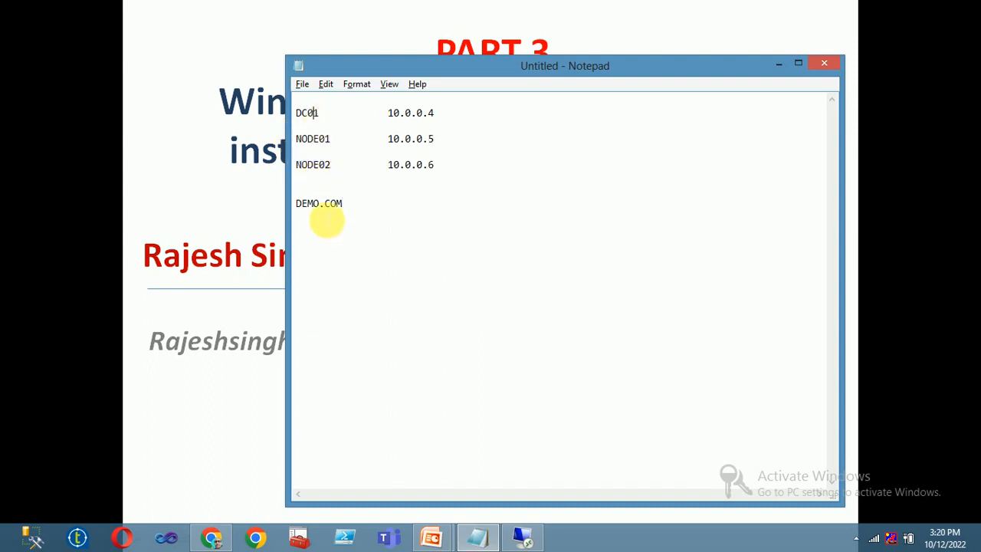
left_click_drag(373, 203, 296, 204)
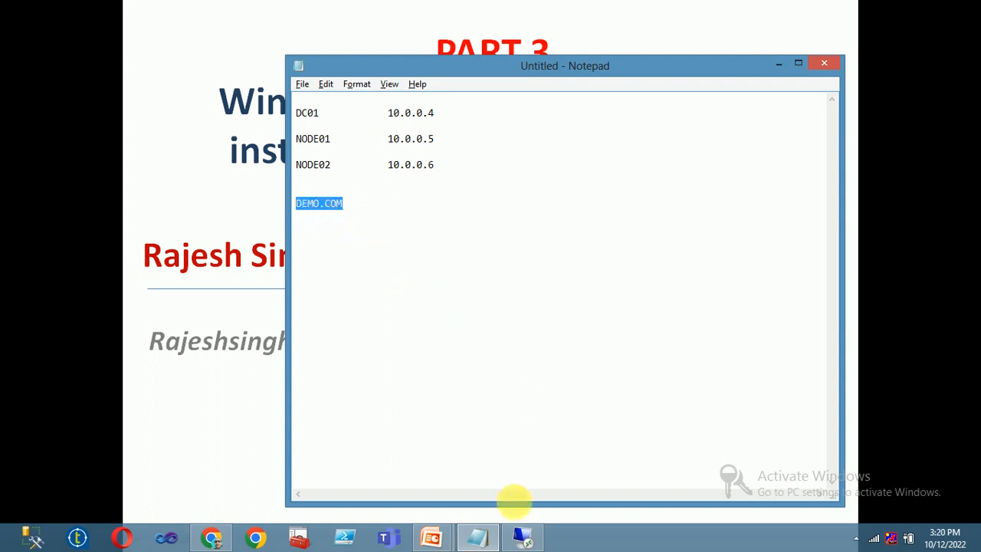
left_click(232, 401)
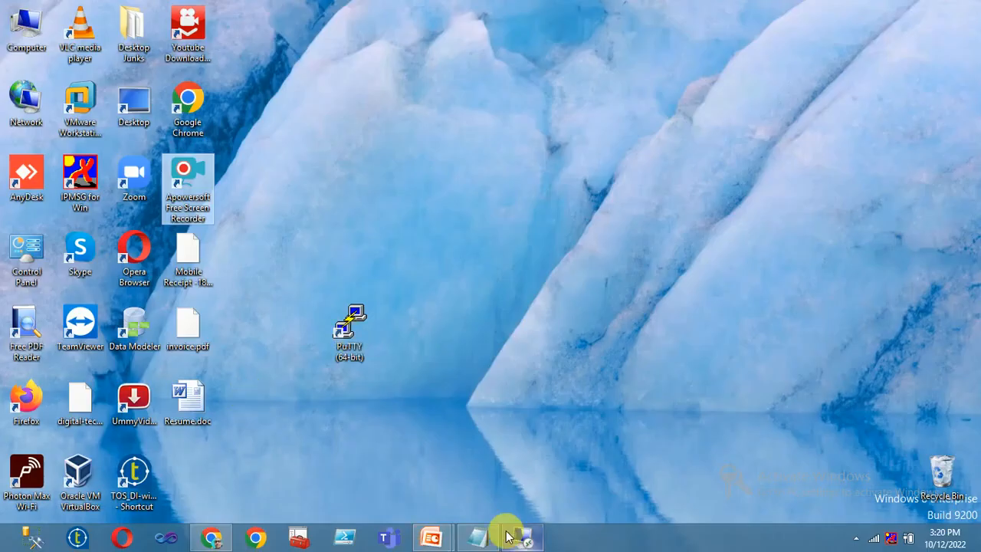
Start the connection to 10.0.0.5 and choose to sign in with a different account.
left_click(508, 532)
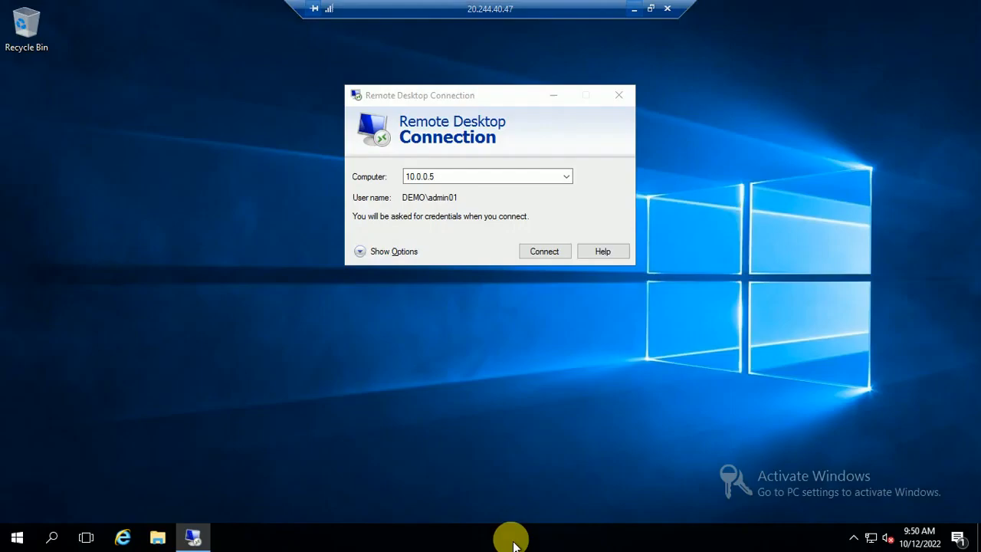
left_click(458, 178)
left_click(548, 253)
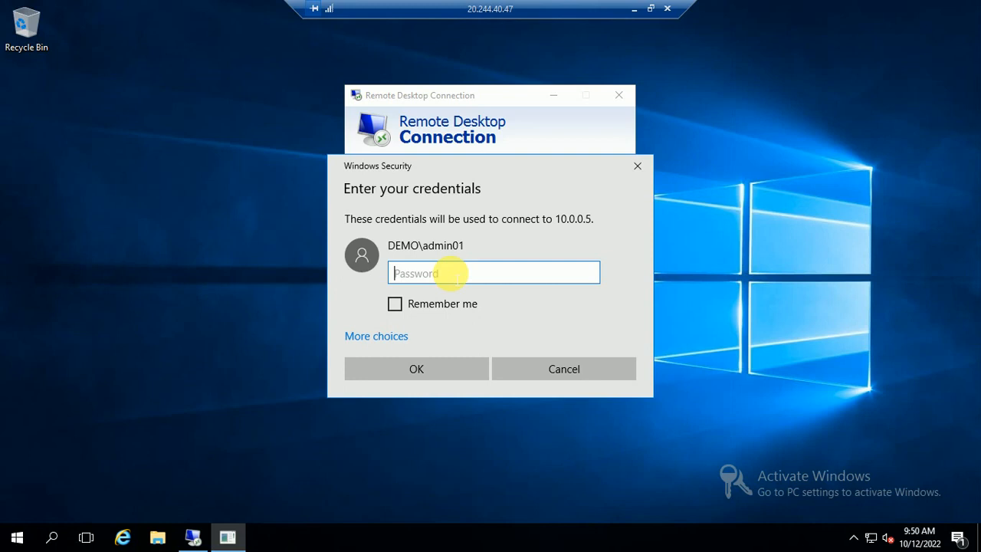
type("P")
left_click(400, 337)
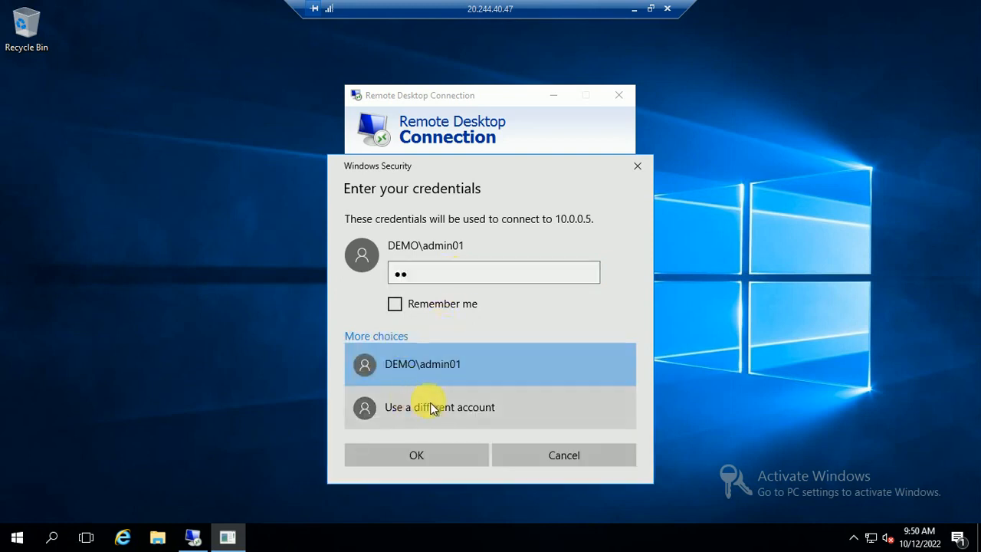
left_click(430, 406)
Sign in with the demo.com domain admin credentials and accept the certificate, suppressing future warnings.
type("admin")
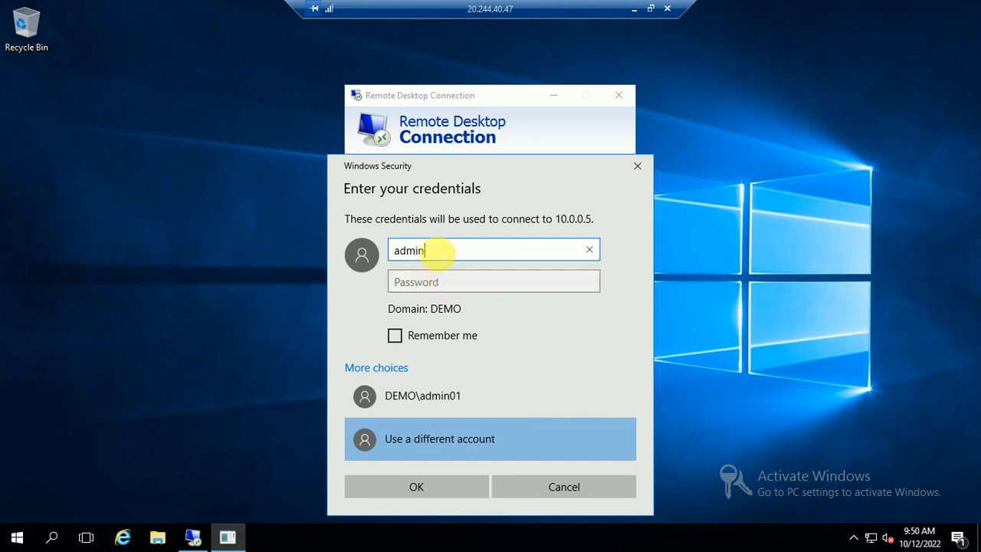
key("ctrl+a")
type("d")
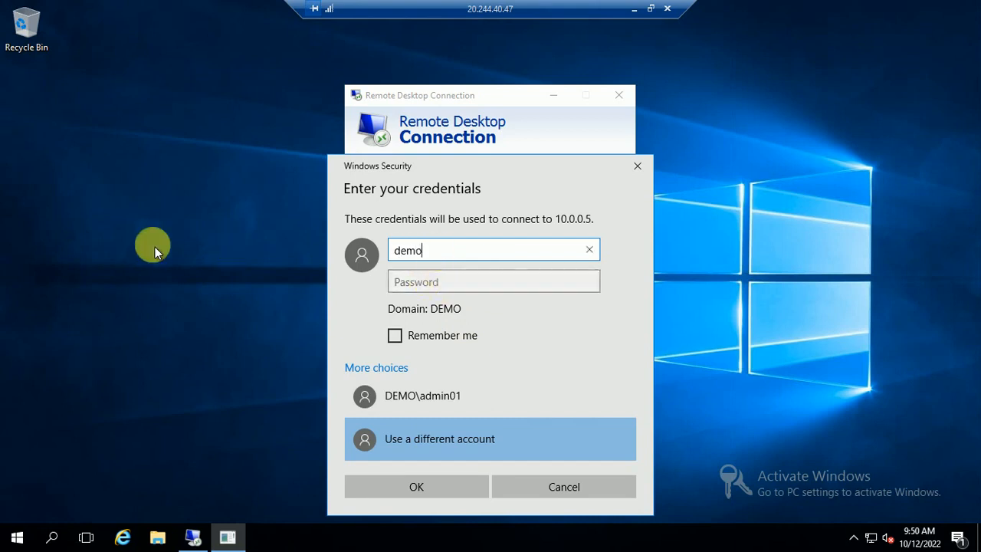
type("emo.com\\admin")
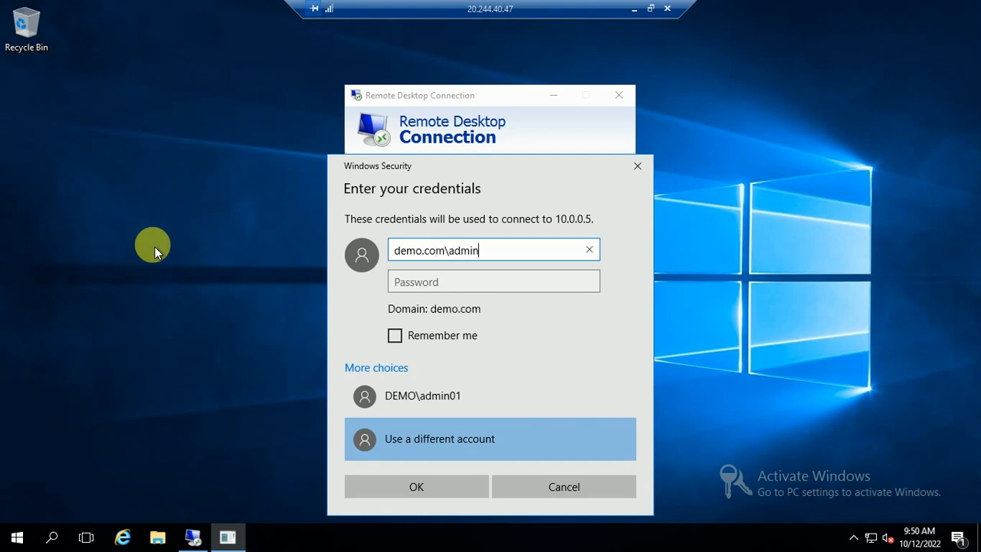
key("Tab")
type("***")
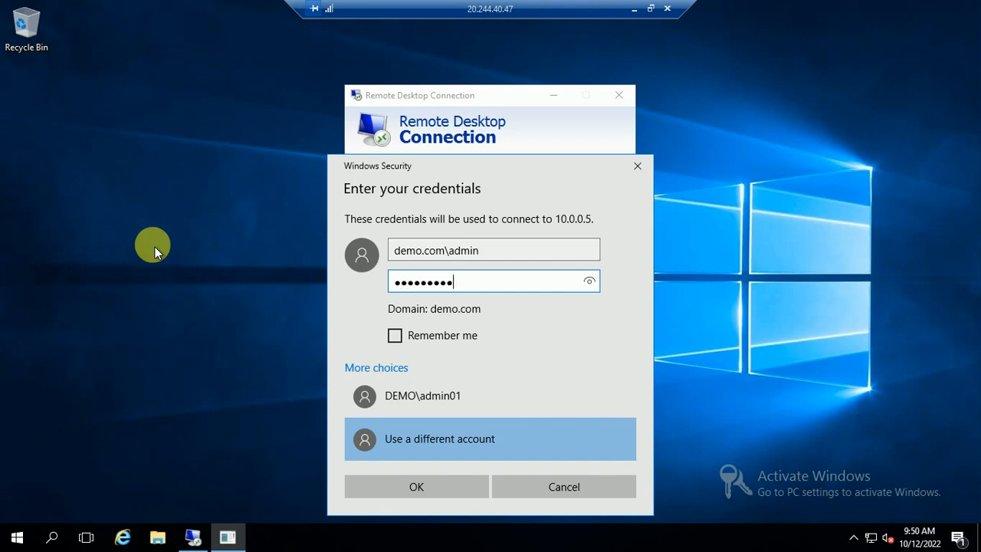
key("Return")
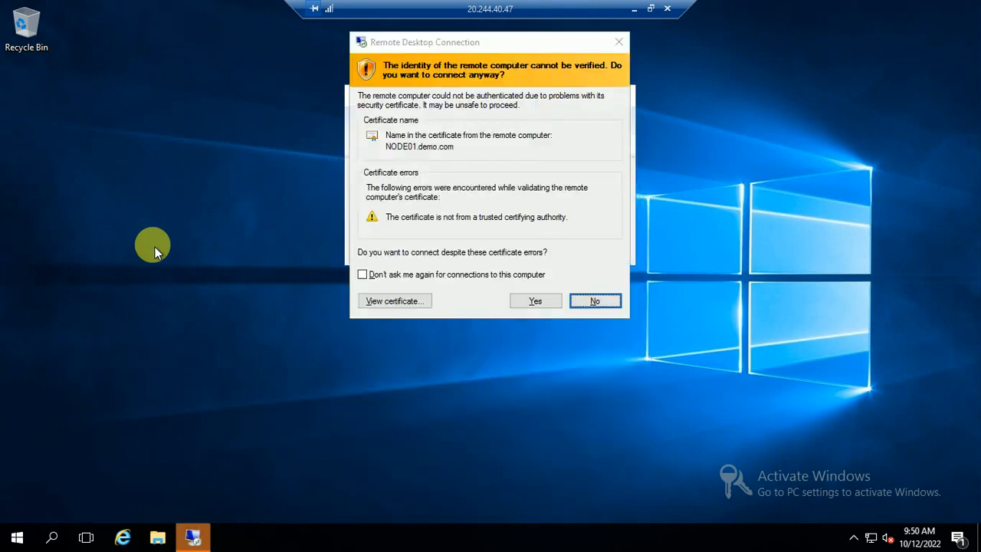
left_click(385, 275)
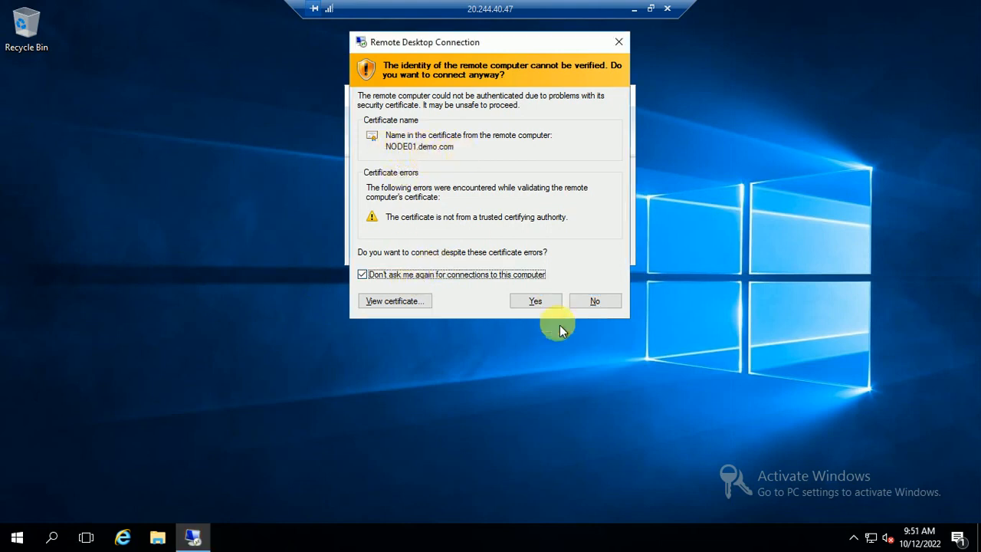
left_click(535, 301)
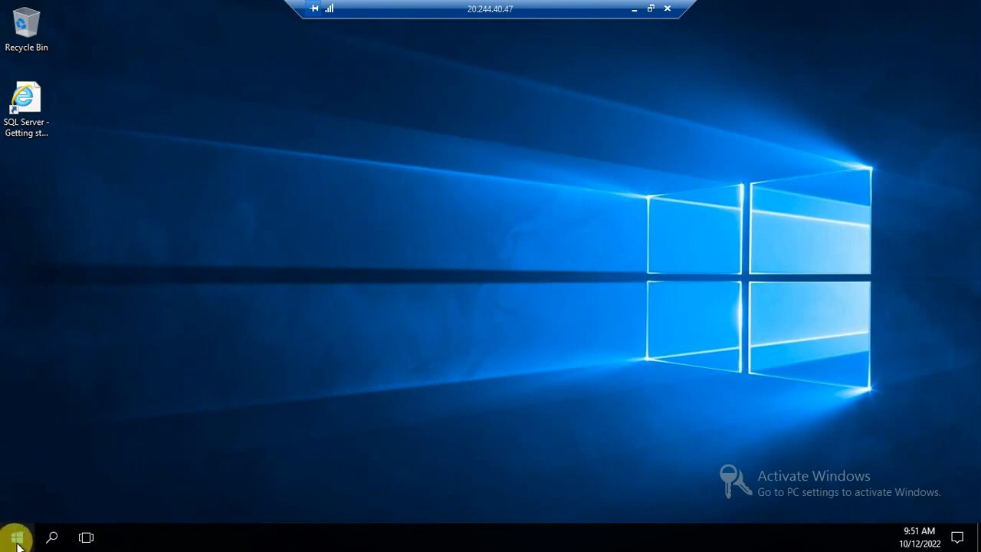
Refresh the remote desktop, relaunch Server Manager from Start, and open Add roles and features.
right_click(338, 264)
left_click(371, 305)
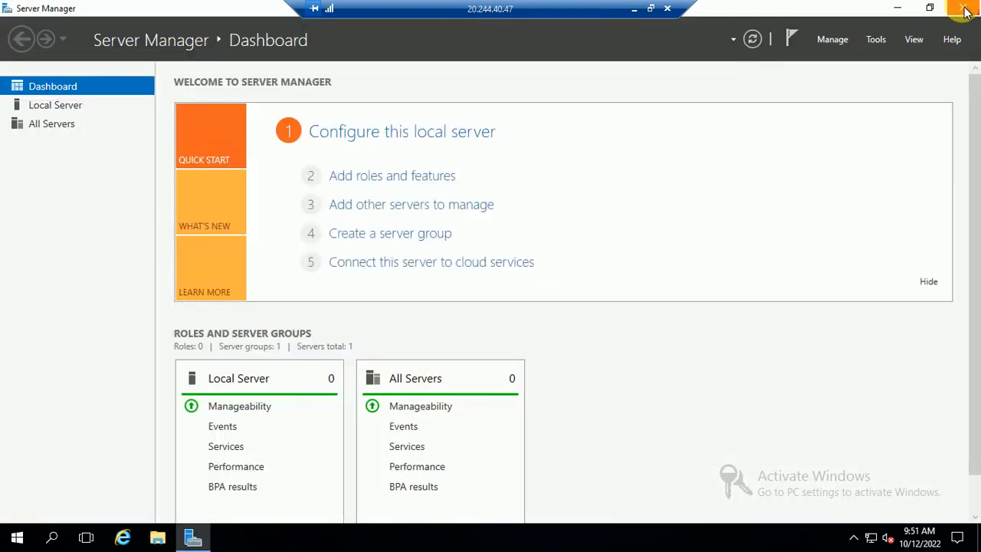
left_click(964, 8)
left_click(13, 536)
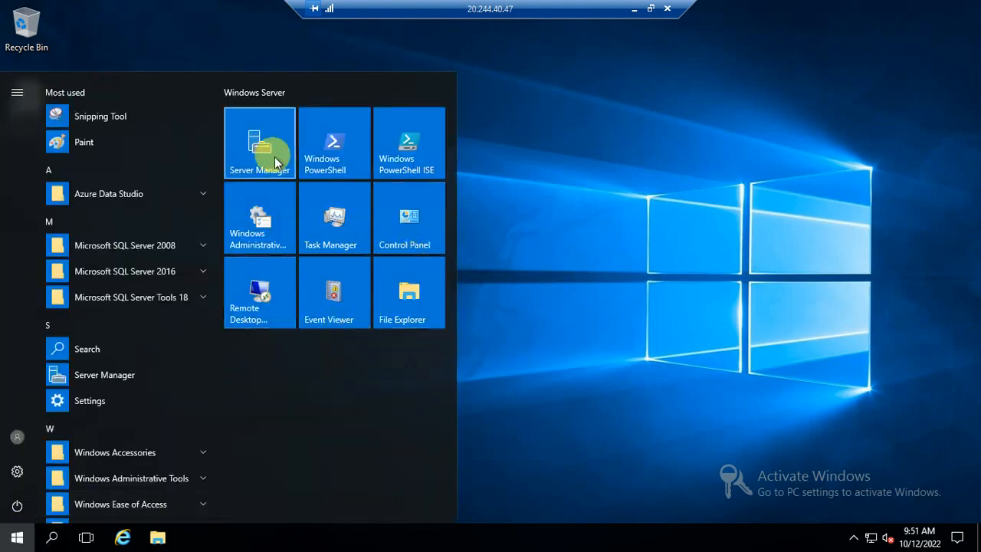
left_click(14, 539)
left_click(13, 541)
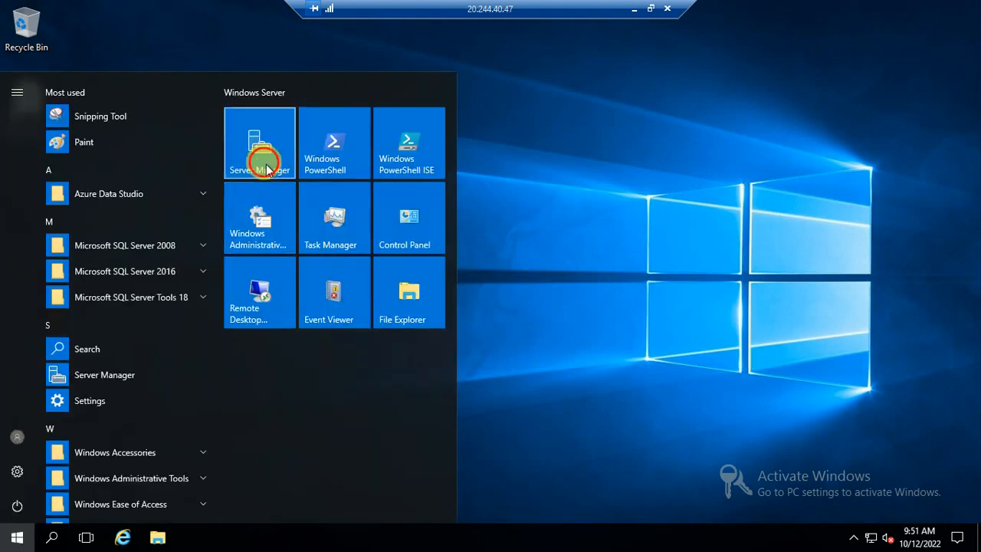
left_click(261, 162)
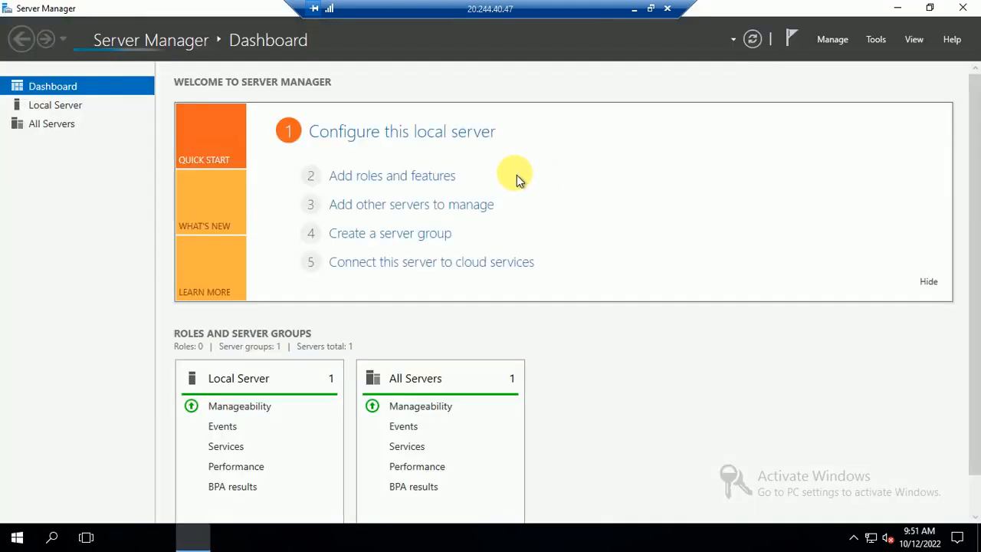
left_click(392, 180)
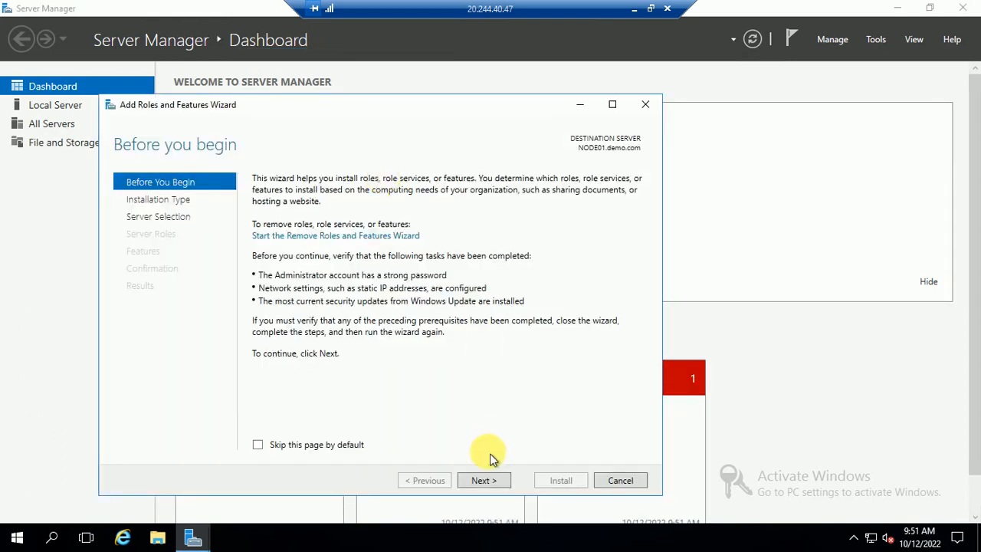
Install Failover Clustering with its management tools on NODE01, allowing automatic restarts.
left_click(483, 480)
left_click(478, 480)
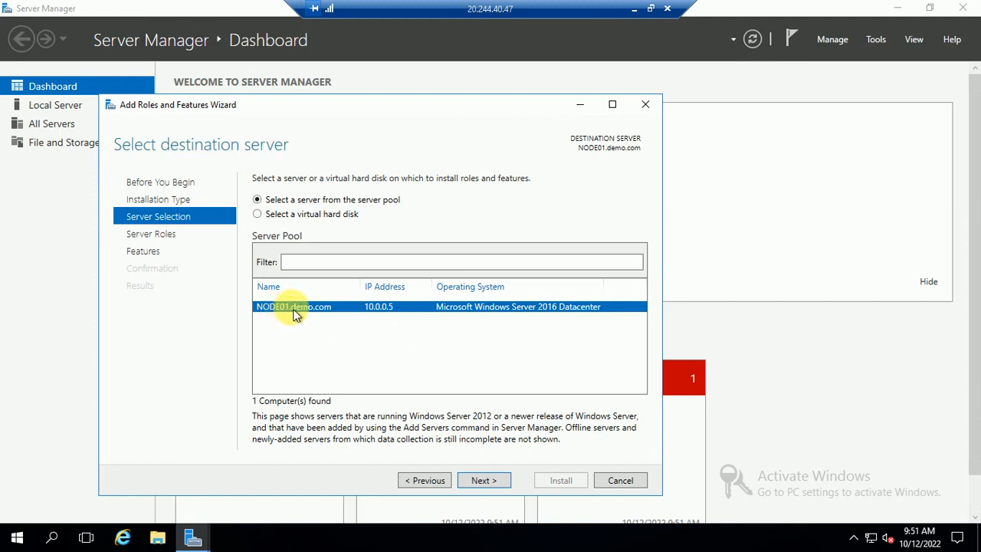
left_click(482, 477)
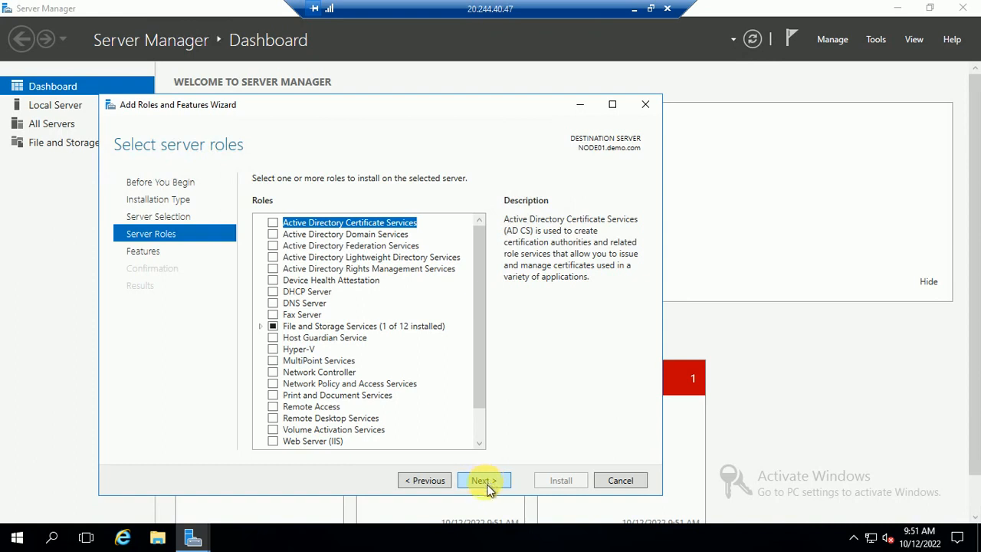
left_click(487, 486)
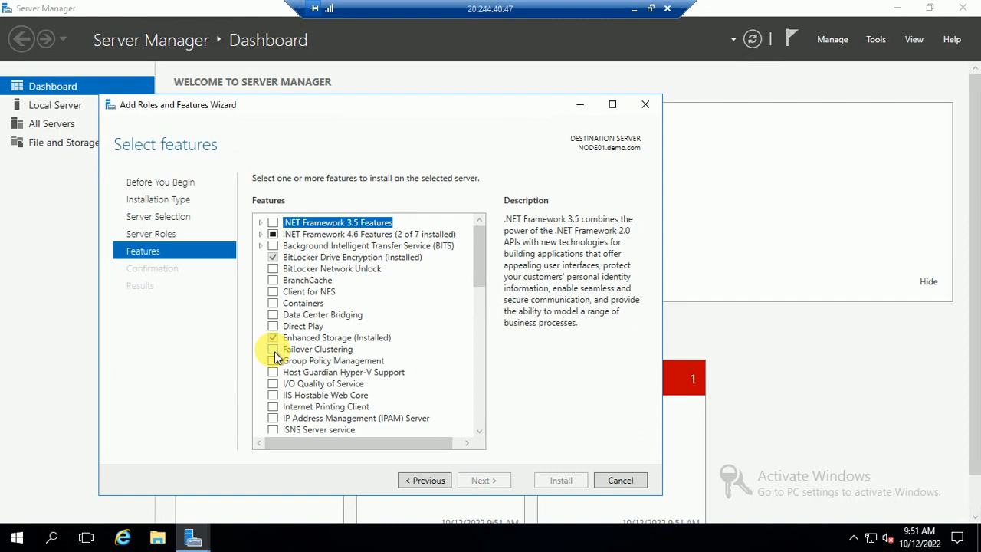
left_click(274, 350)
left_click(417, 418)
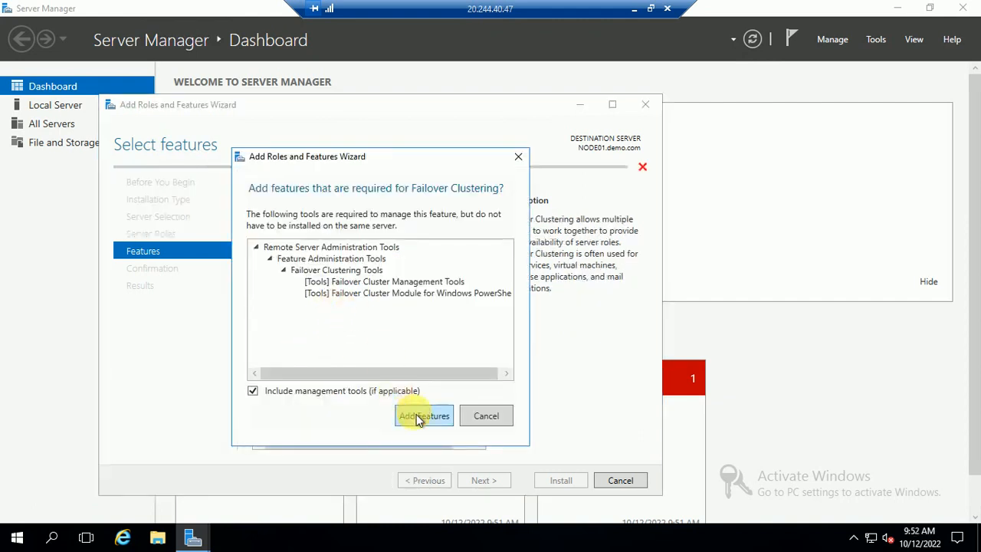
left_click(489, 479)
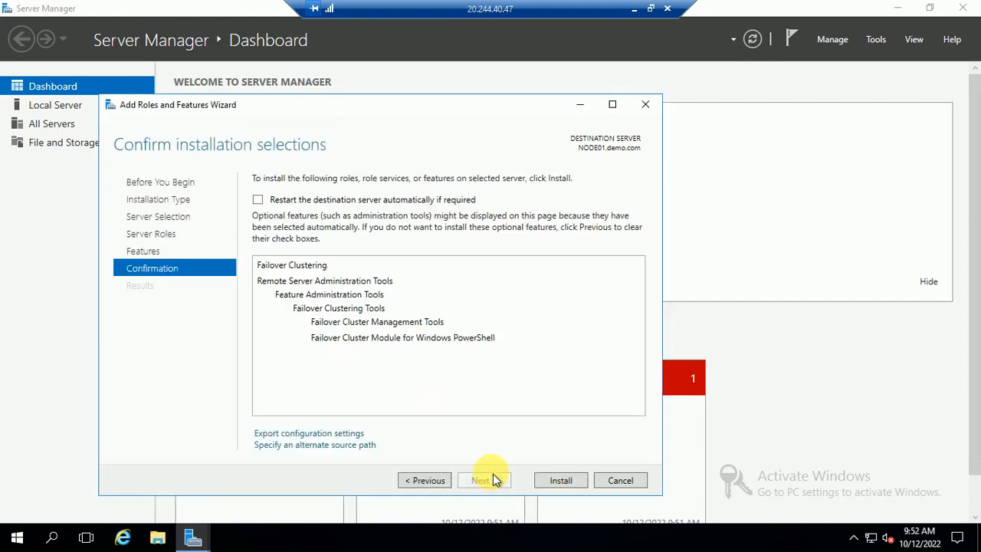
left_click(259, 199)
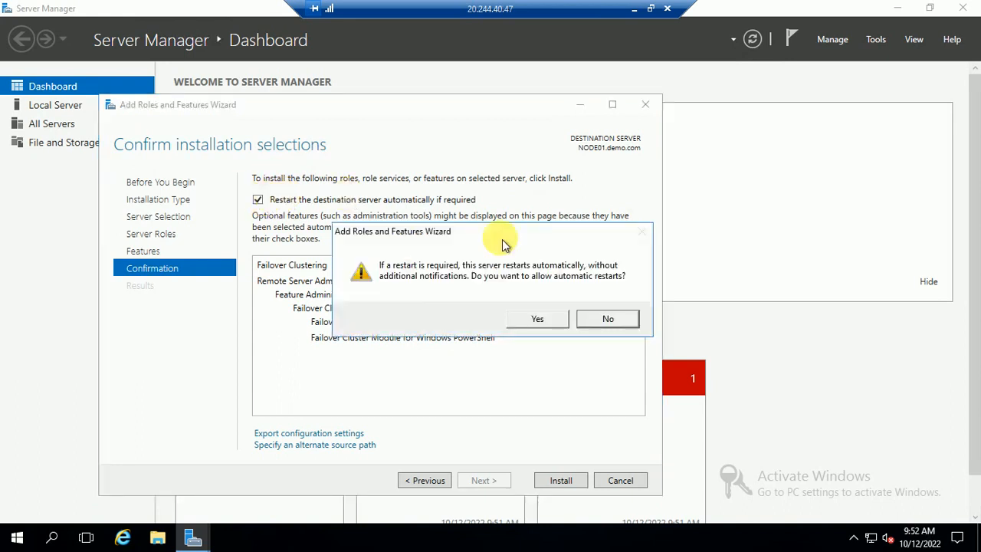
left_click(536, 321)
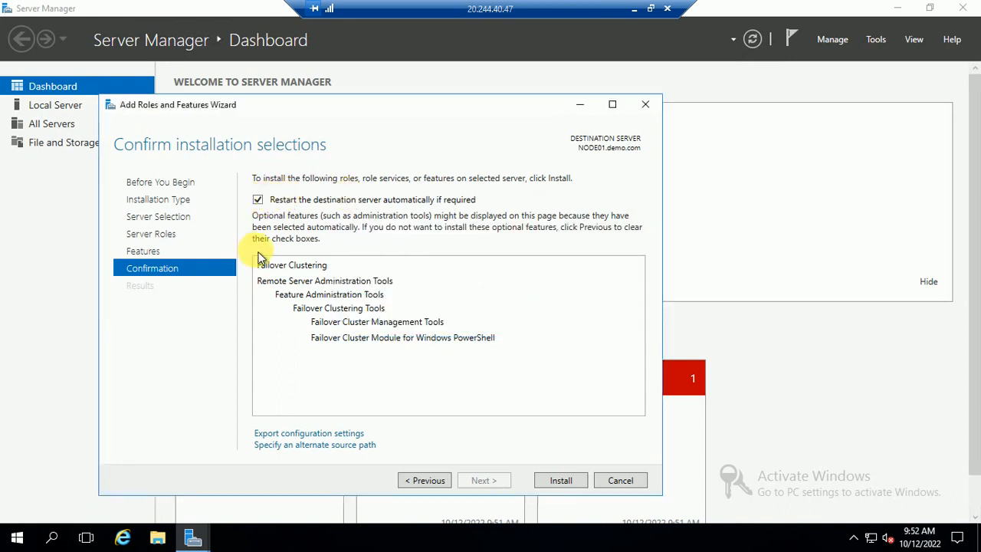
left_click(560, 482)
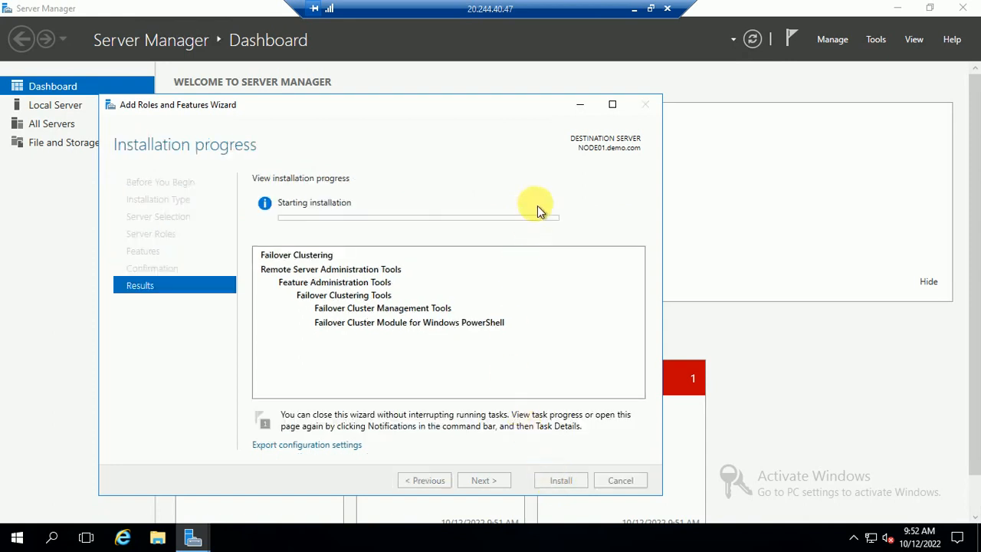
Minimize the NODE01 session and return to the jump host's app list.
left_click_drag(611, 10, 393, 13)
left_click(634, 10)
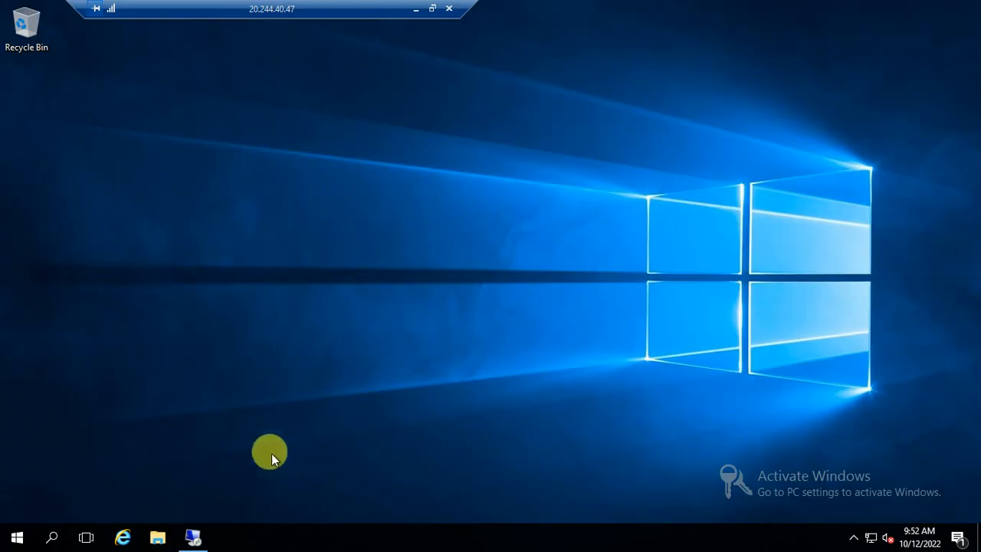
left_click(18, 536)
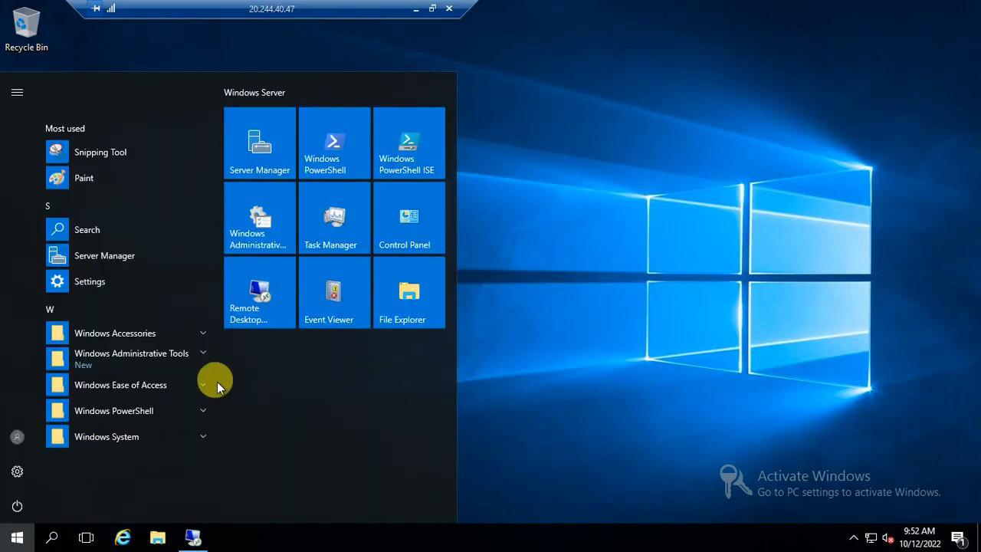
Connect to NODE02 at 10.0.0.6 as the demo.com domain admin, suppressing future certificate prompts.
left_click(243, 300)
left_click(479, 177)
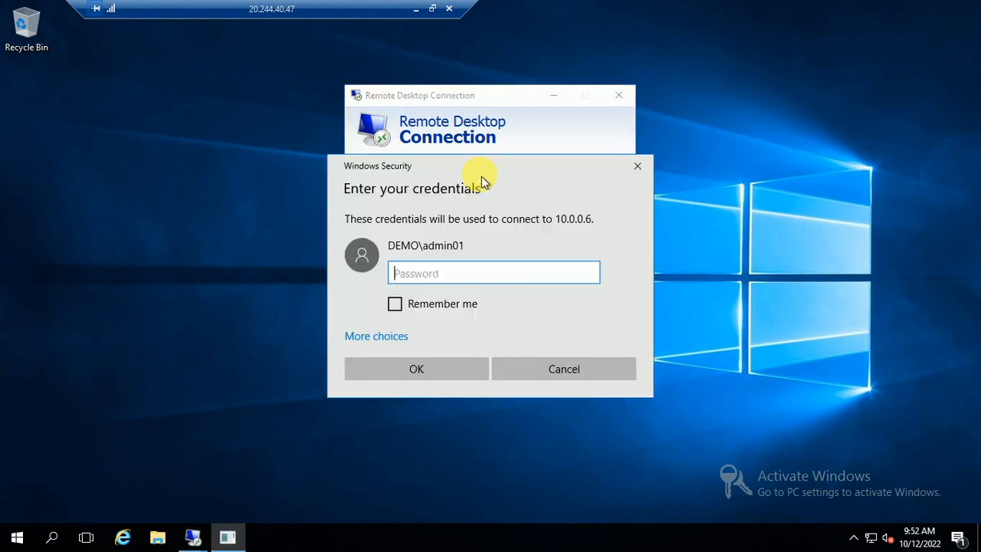
left_click(390, 337)
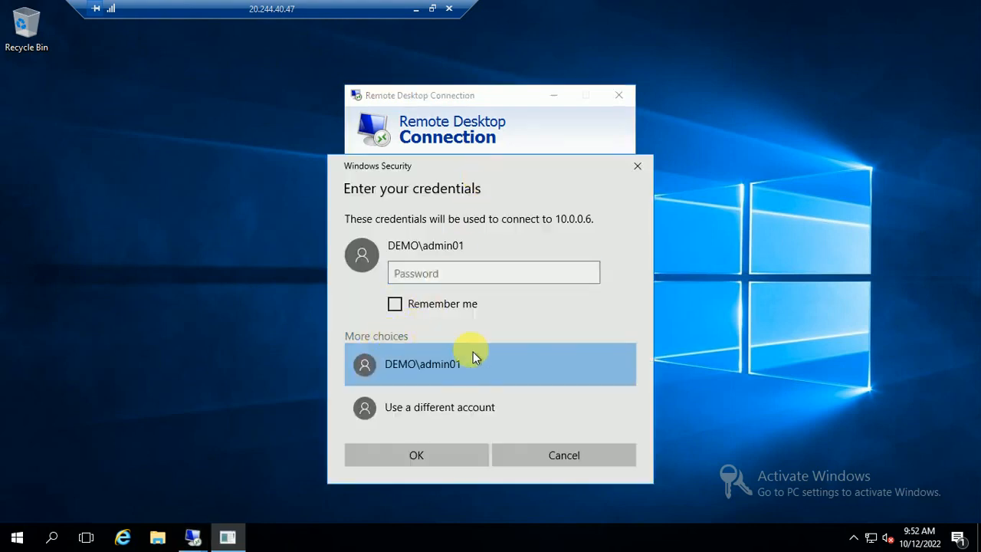
left_click(410, 407)
type("demo.c")
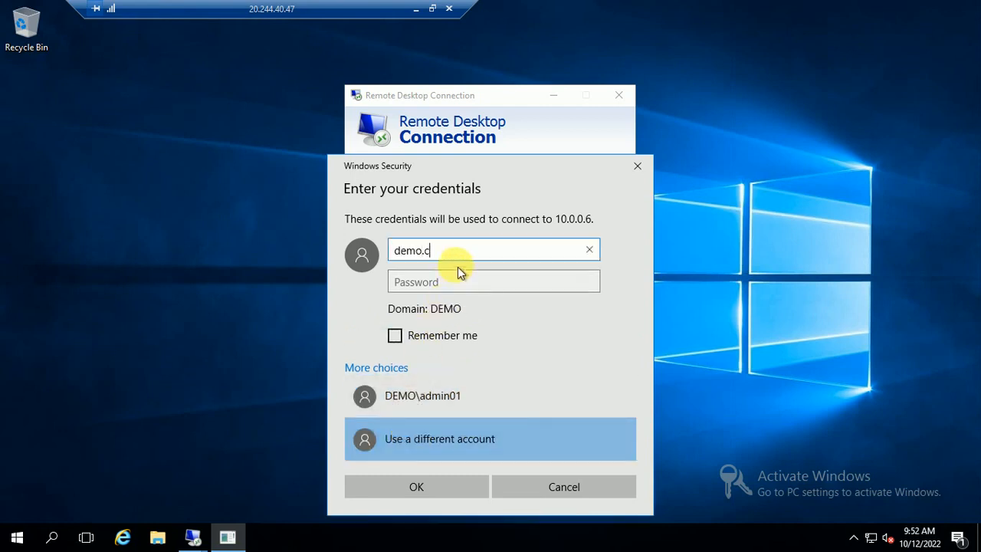
type("om\\admin")
key("Tab")
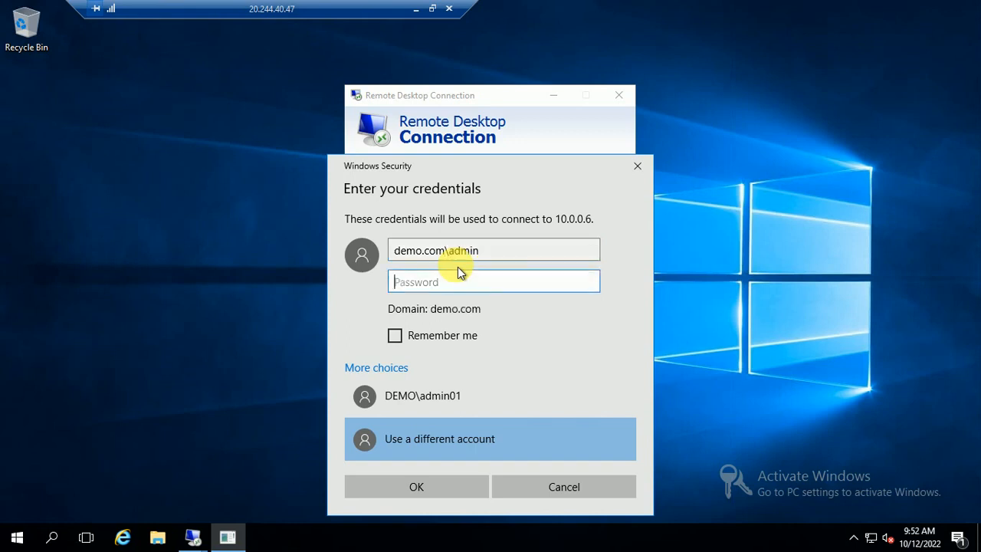
type("•••••")
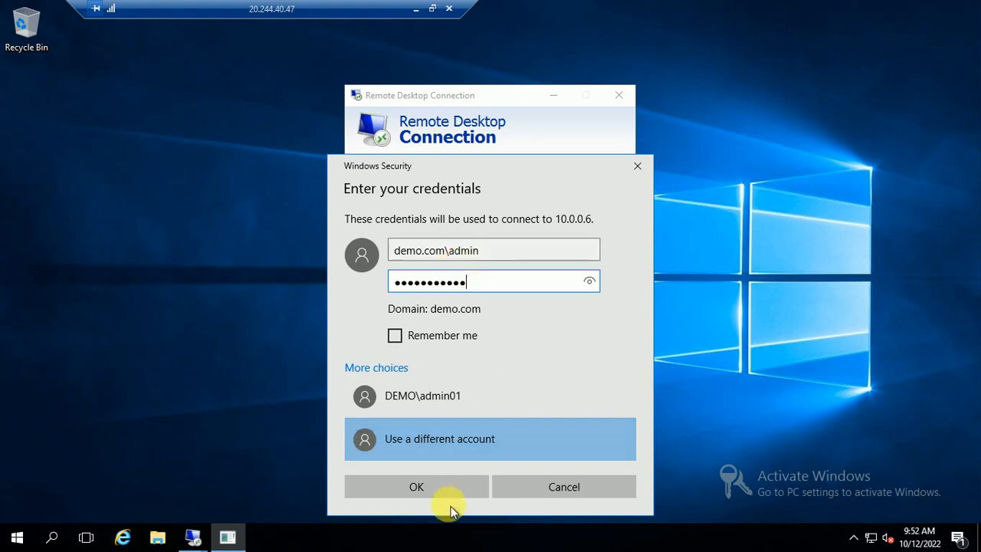
left_click(429, 489)
left_click(420, 276)
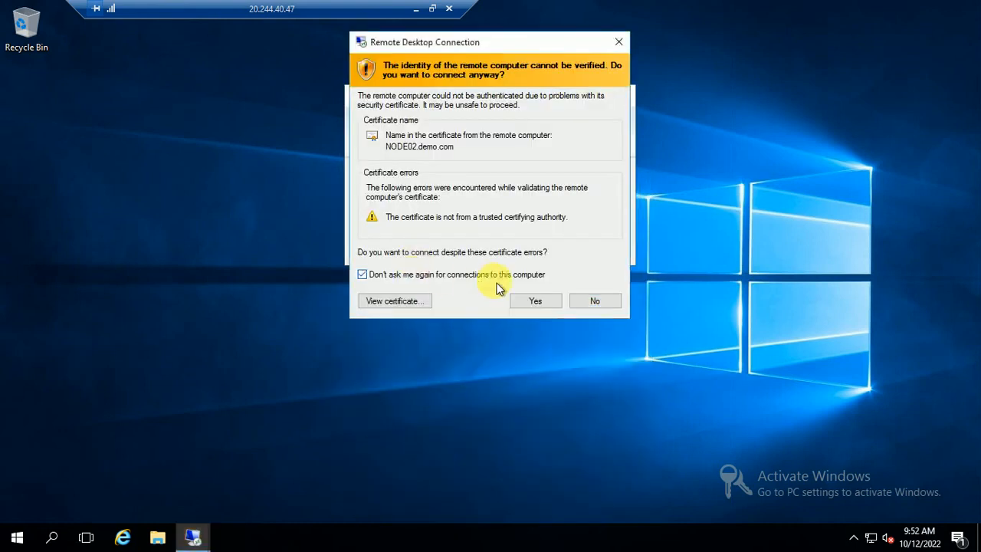
Accept NODE02's certificate to open the 10.0.0.6 session, then minimize it.
left_click(535, 301)
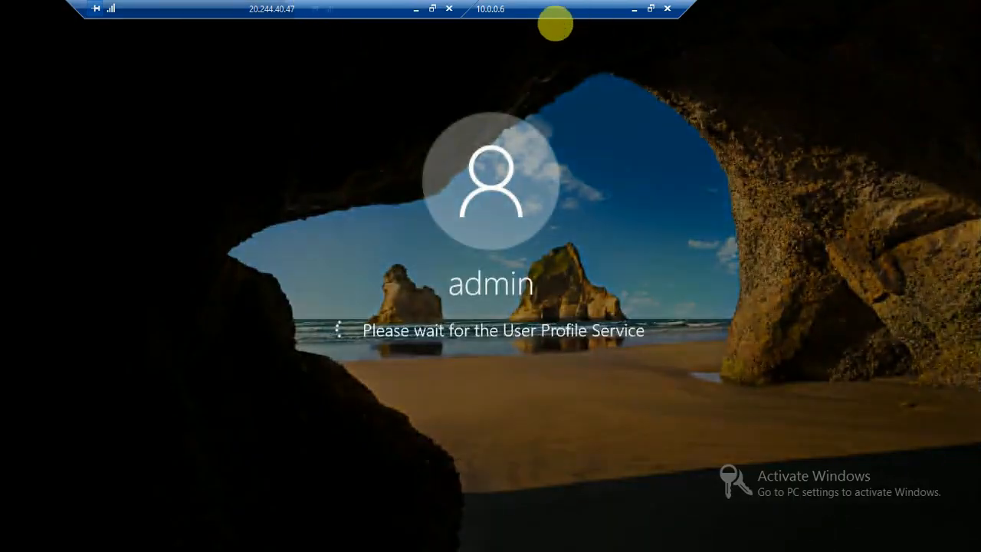
left_click_drag(513, 13, 686, 16)
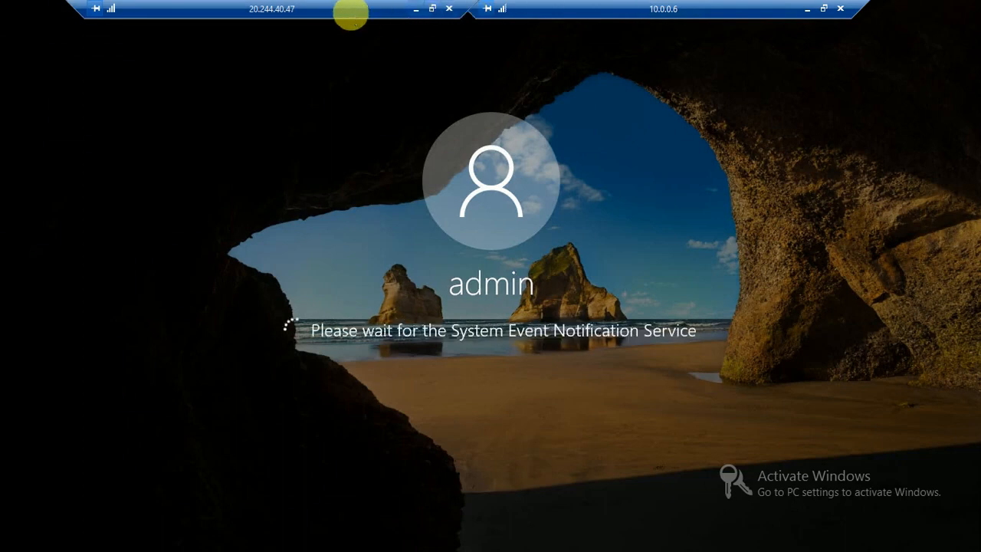
left_click_drag(296, 14, 201, 16)
left_click_drag(586, 9, 511, 16)
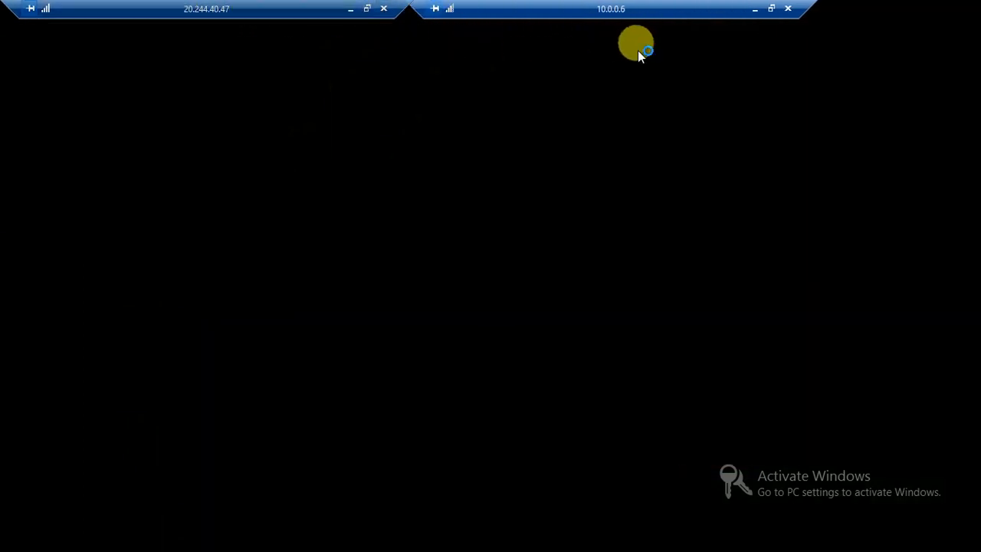
left_click(755, 8)
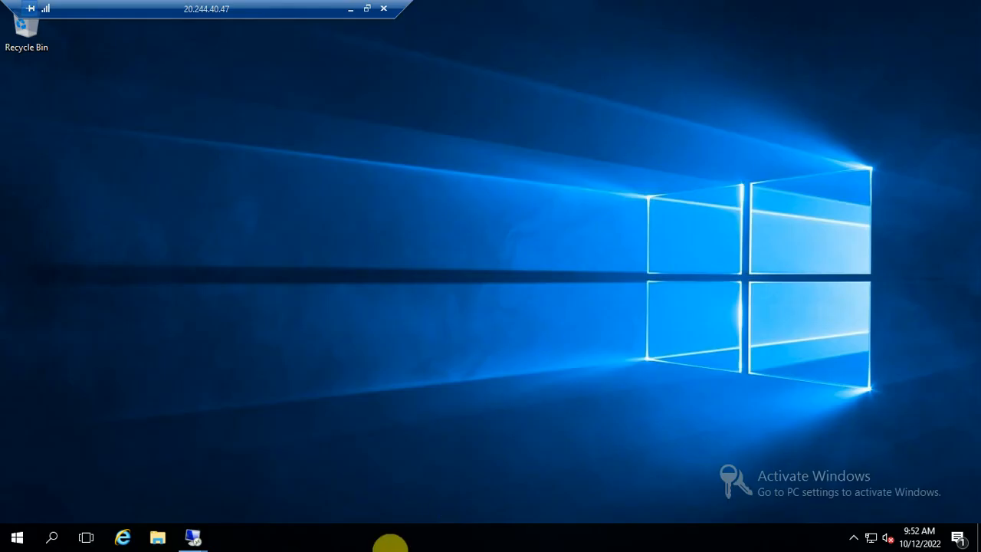
Check NODE01's Failover Clustering installation progress, then switch over to the NODE02 session.
mouse_move(195, 536)
mouse_move(115, 466)
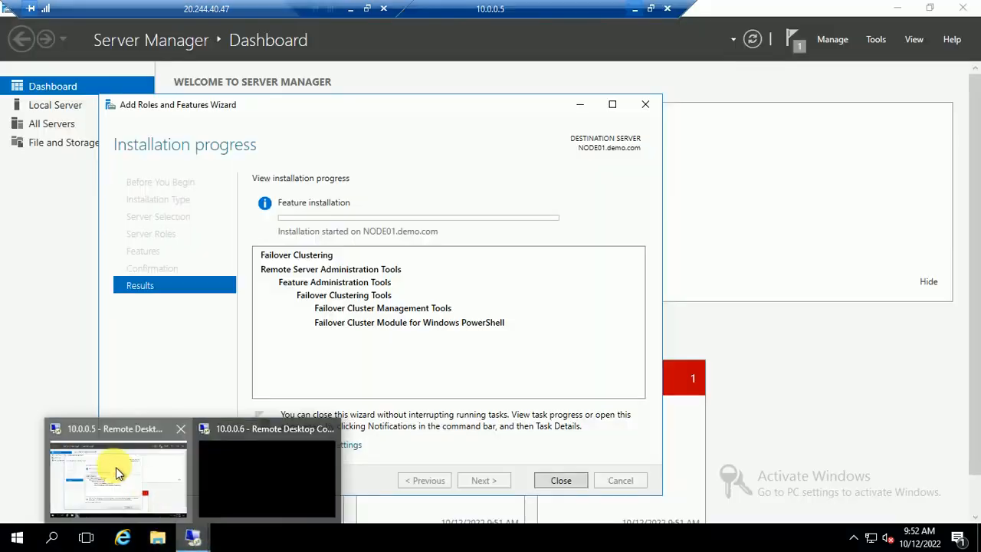
left_click(128, 434)
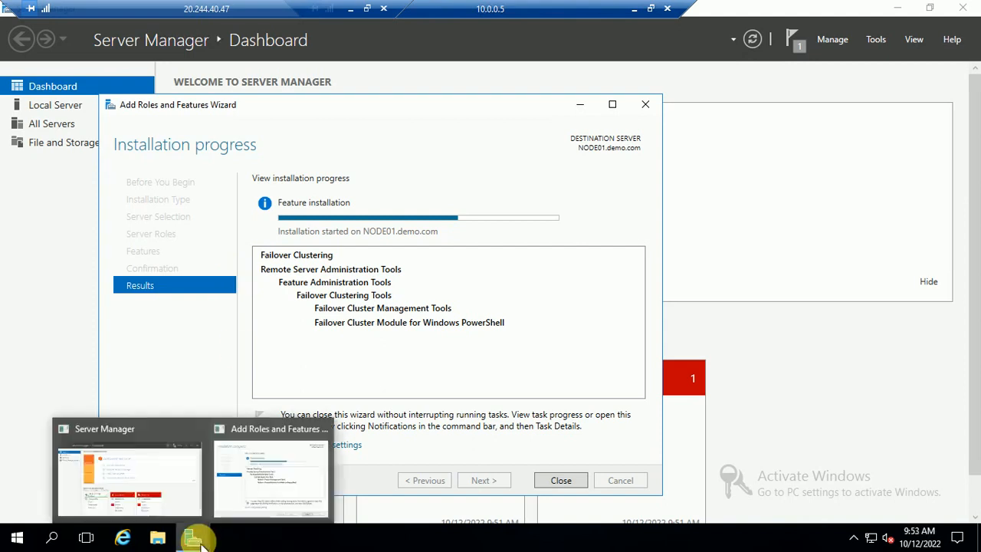
left_click(634, 9)
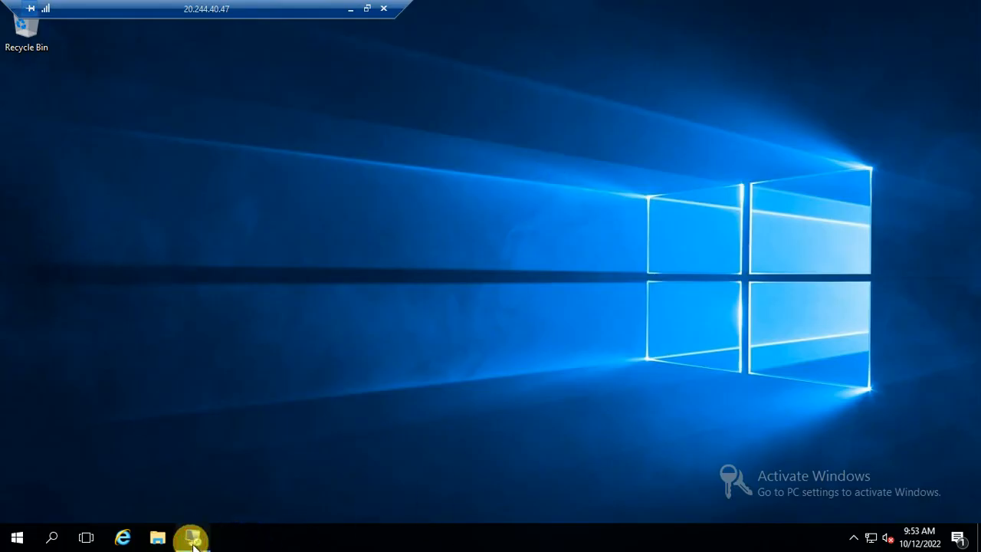
mouse_move(192, 536)
left_click(115, 471)
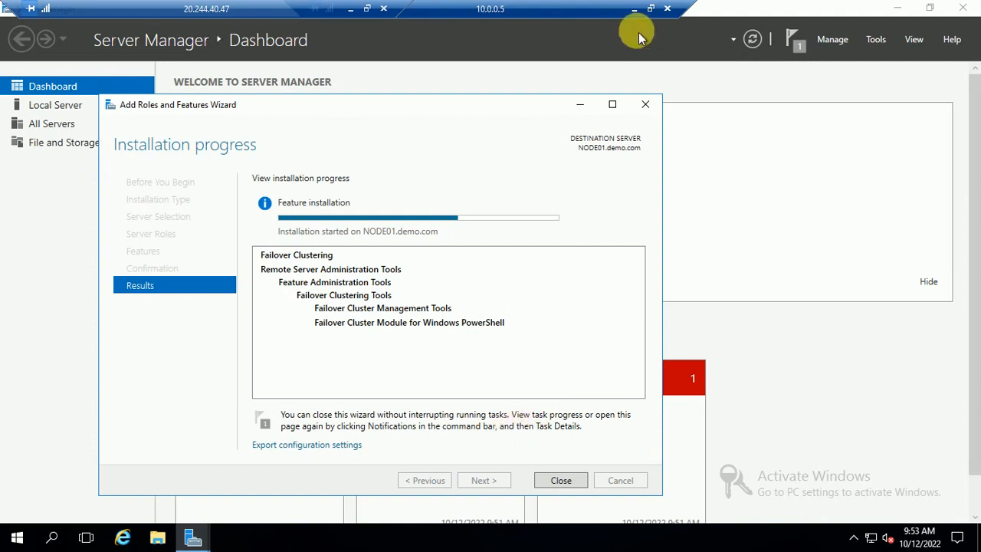
left_click(641, 13)
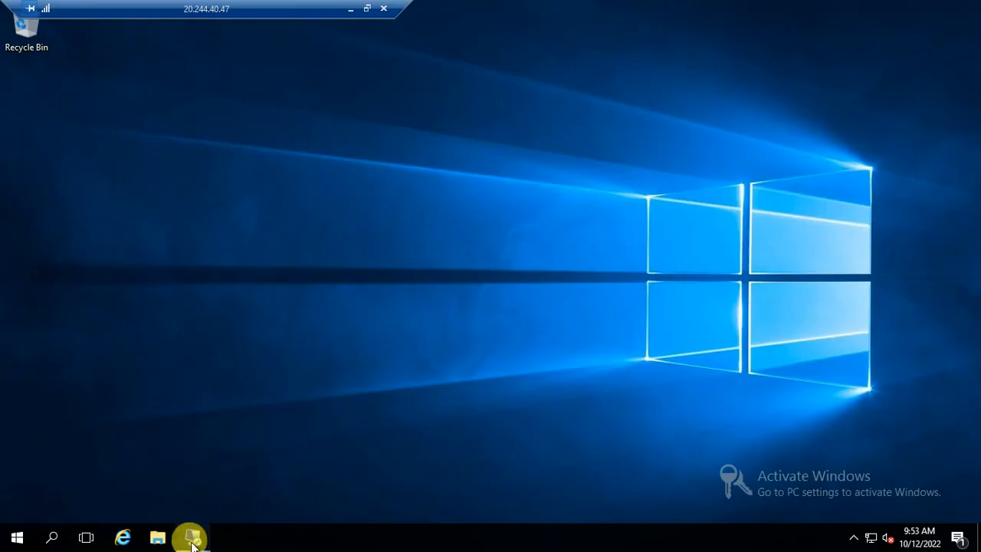
mouse_move(191, 537)
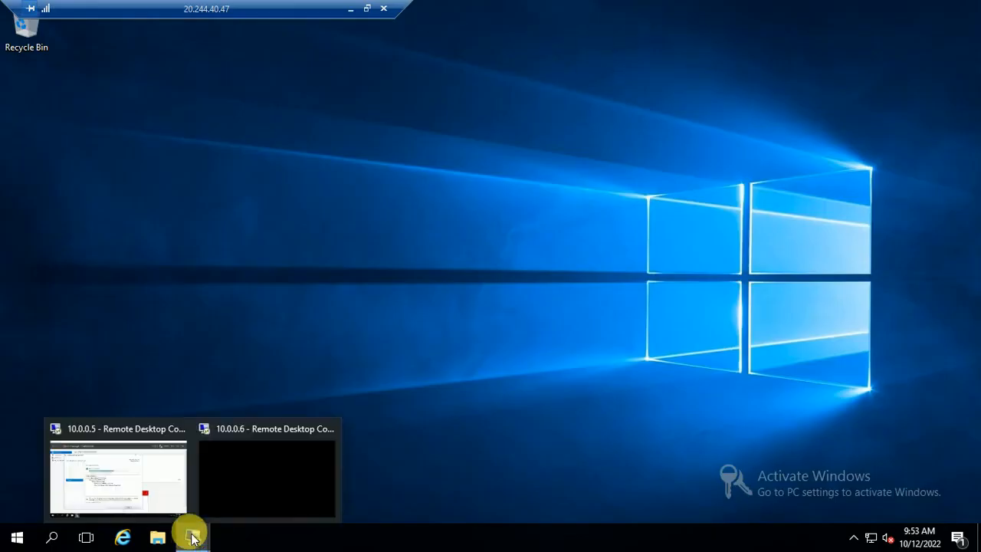
left_click(244, 459)
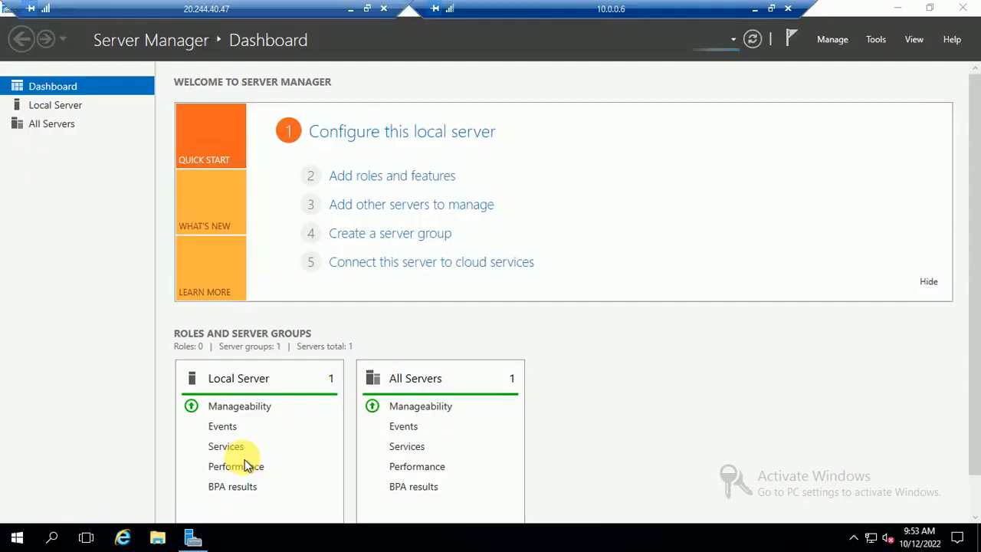
Run Add Roles and Features on NODE02, selecting Failover Clustering with its management tools, and install.
left_click(400, 175)
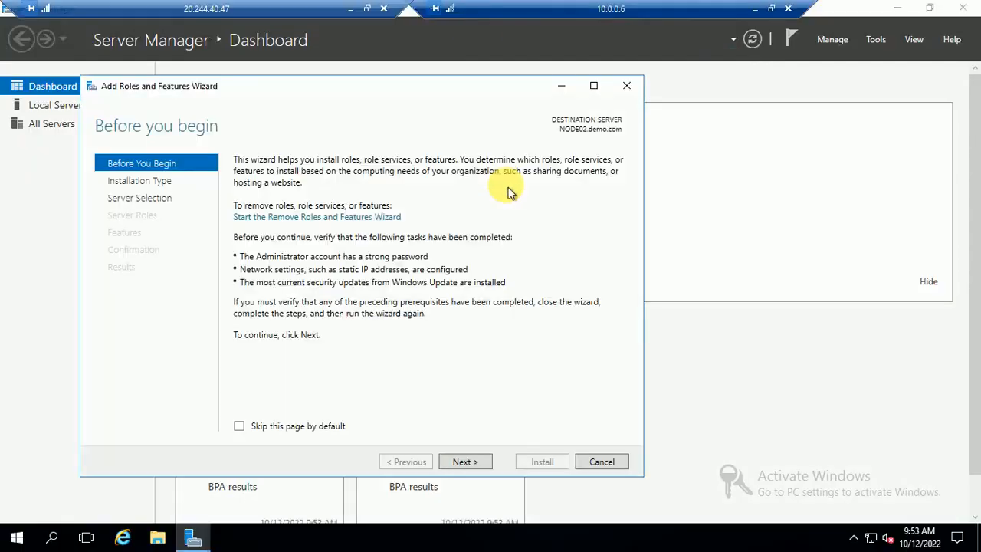
left_click(464, 463)
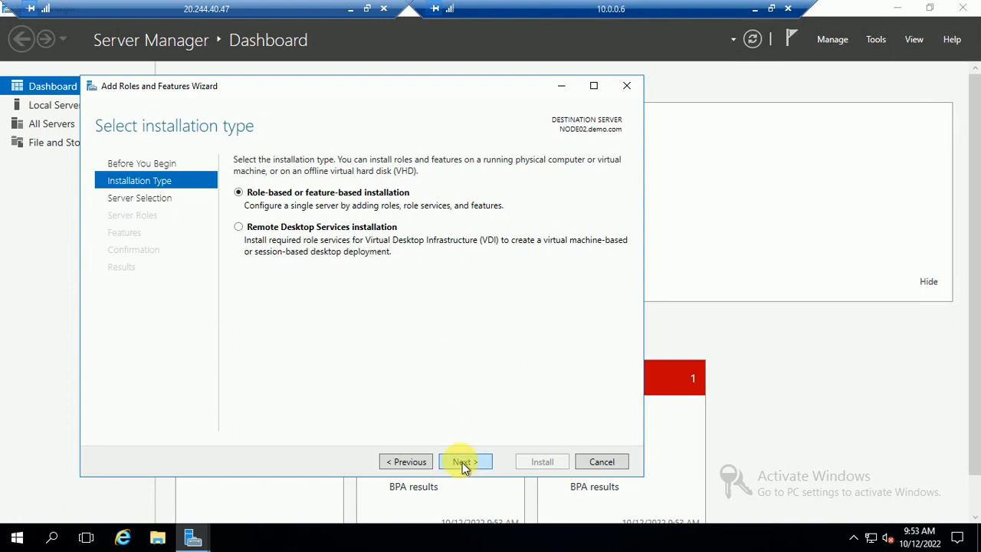
left_click(463, 463)
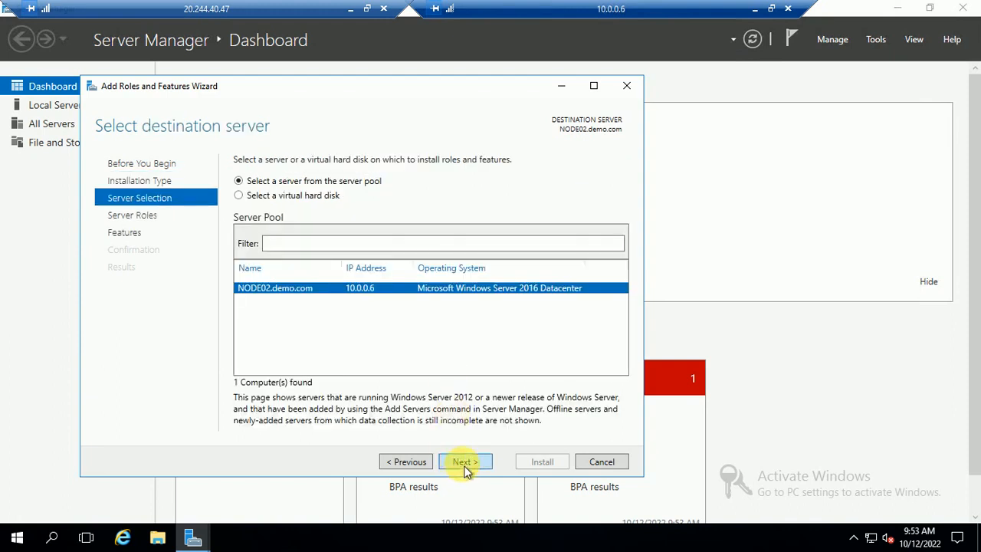
left_click(464, 463)
left_click(479, 463)
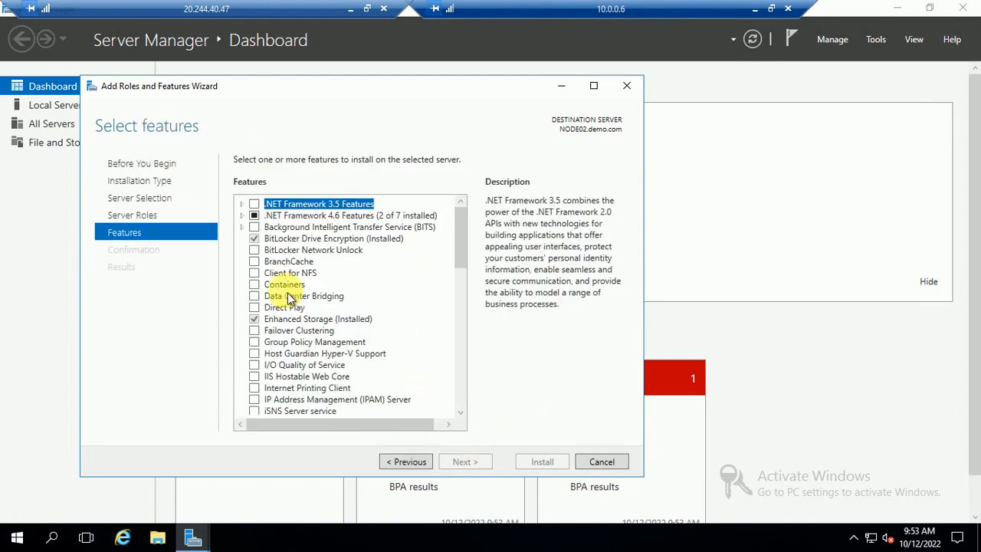
left_click(253, 342)
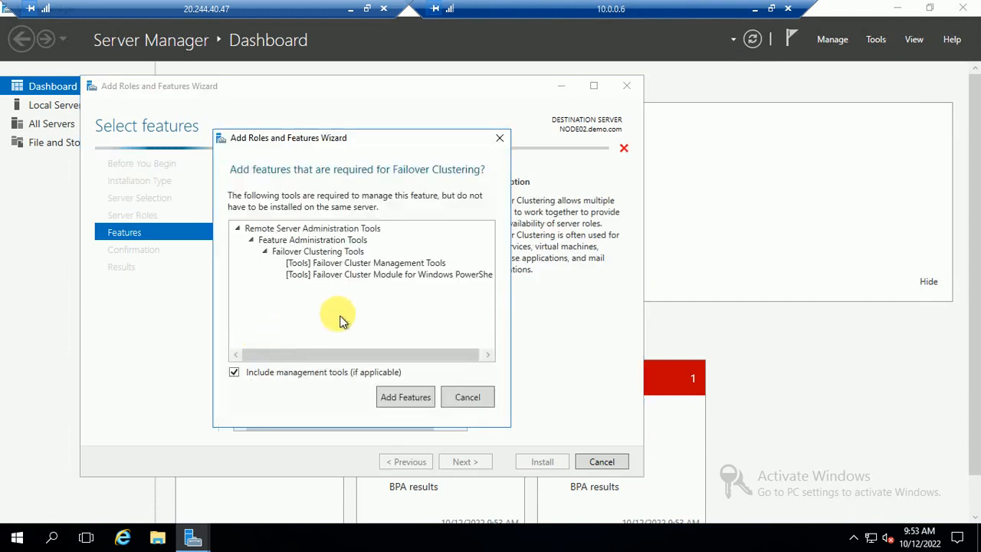
left_click(405, 397)
left_click(466, 461)
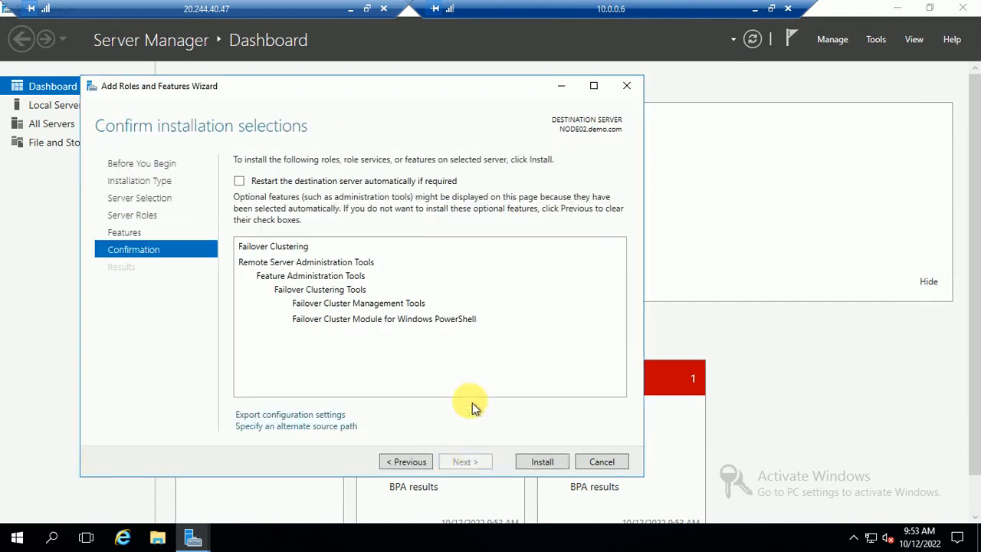
left_click(542, 462)
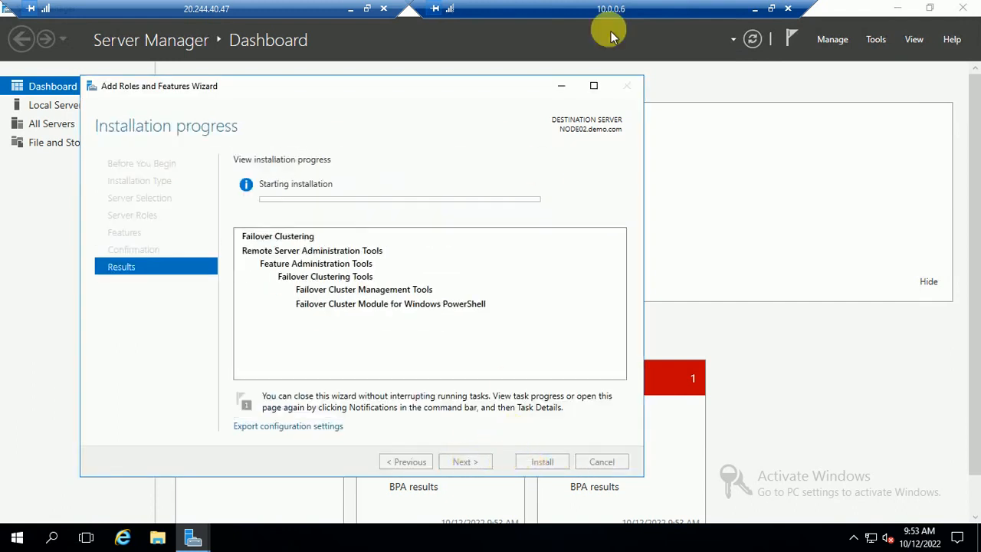
left_click(755, 14)
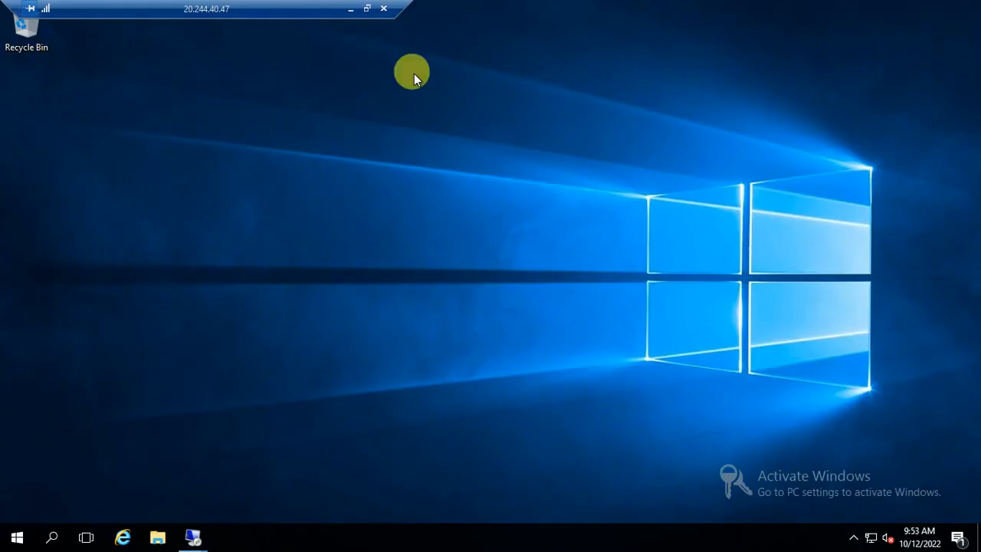
left_click(352, 15)
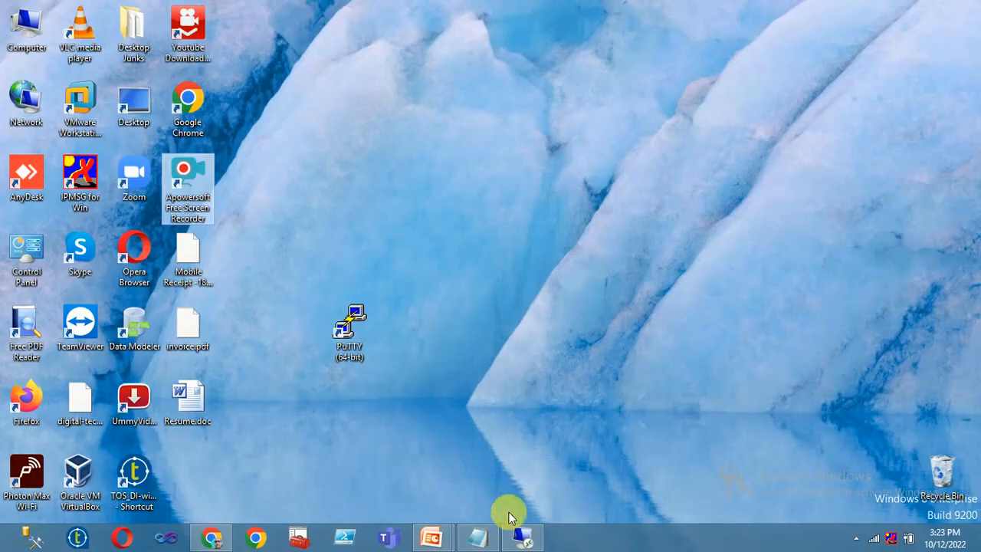
left_click(526, 539)
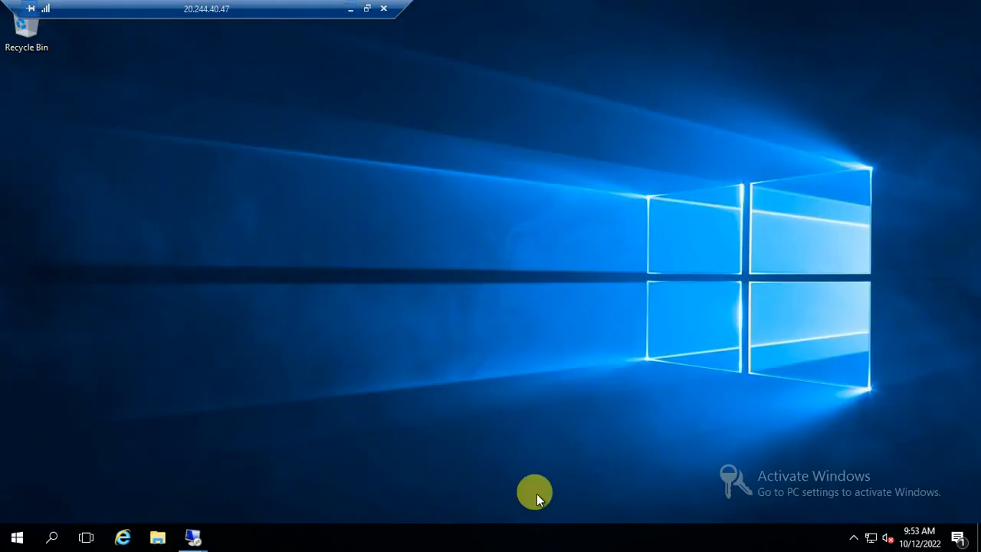
left_click(351, 15)
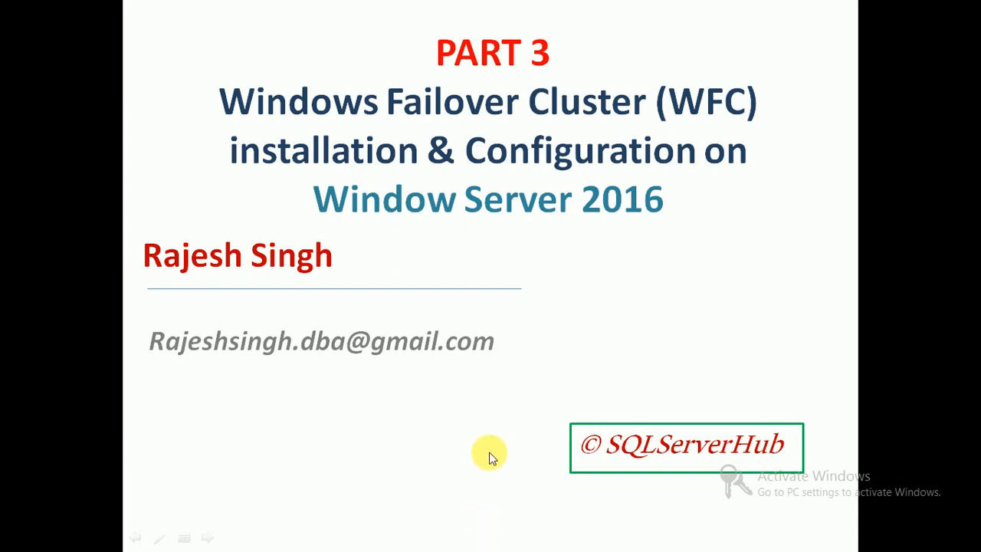
key("alt+Tab")
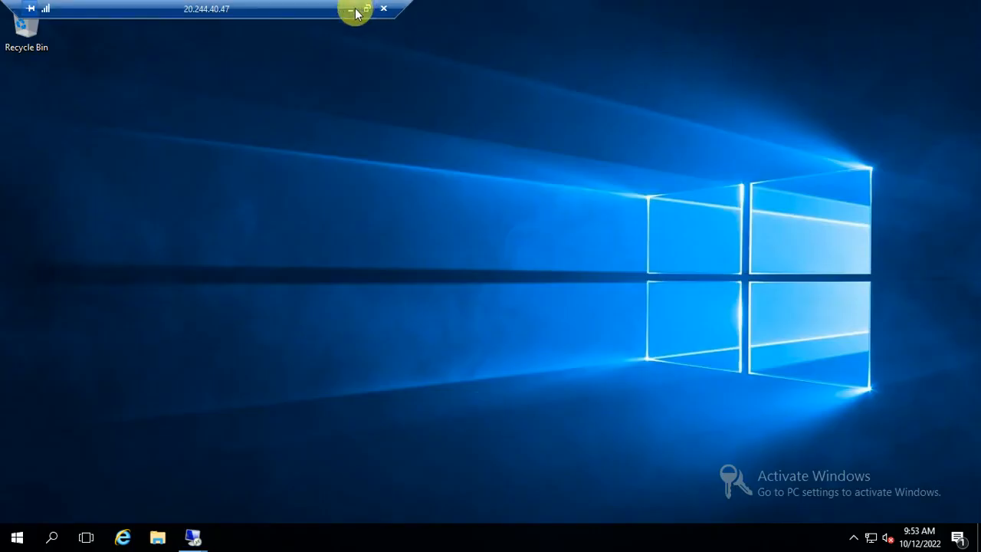
mouse_move(197, 537)
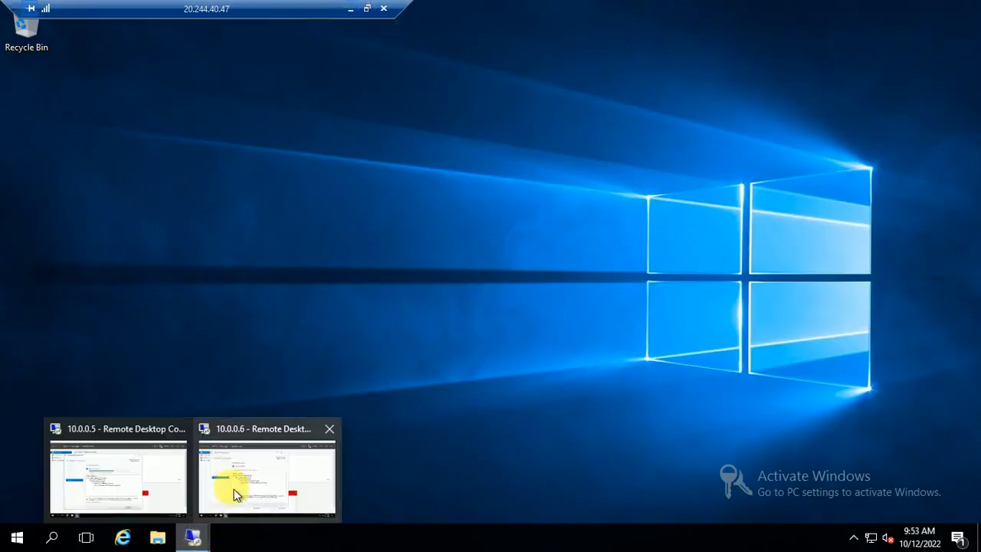
left_click(235, 468)
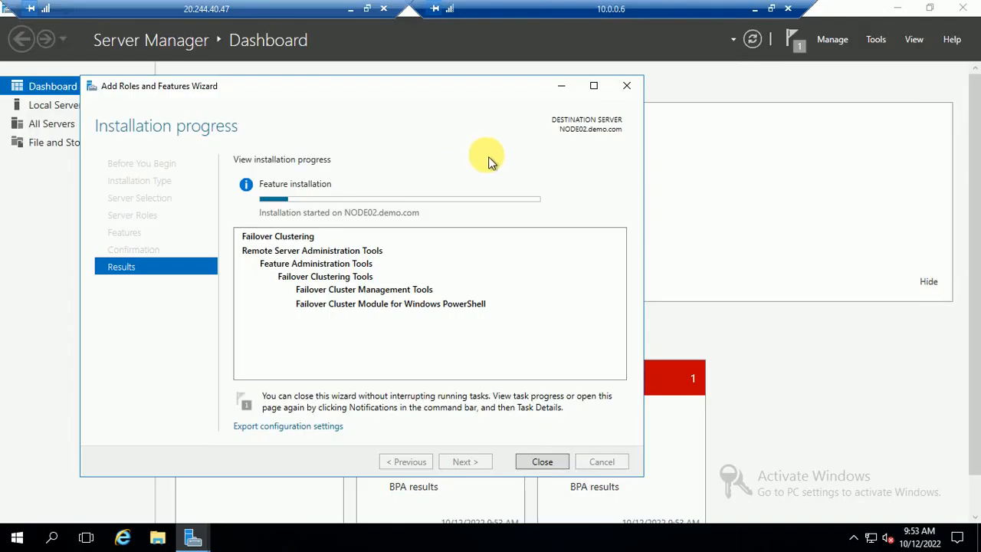
left_click(352, 10)
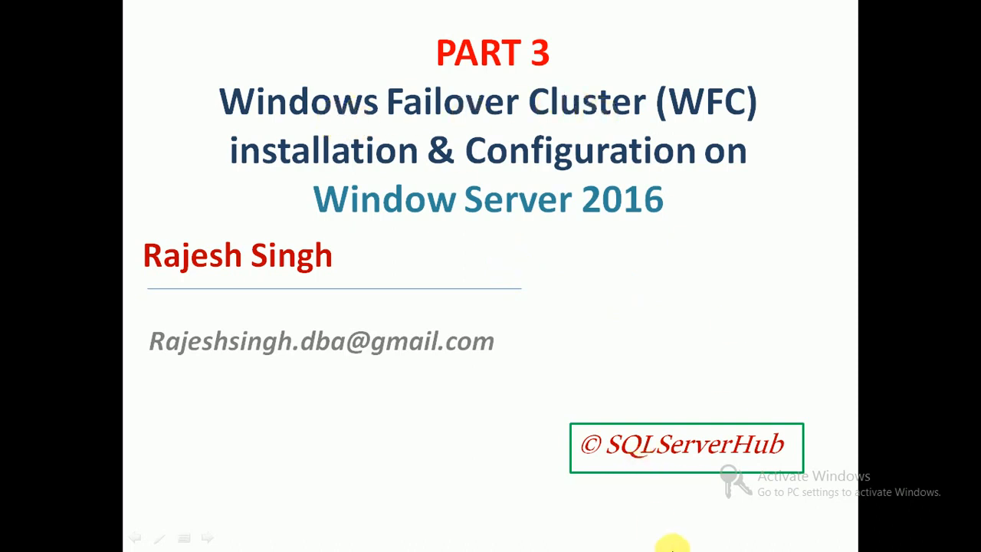
key("super+d")
left_click(855, 538)
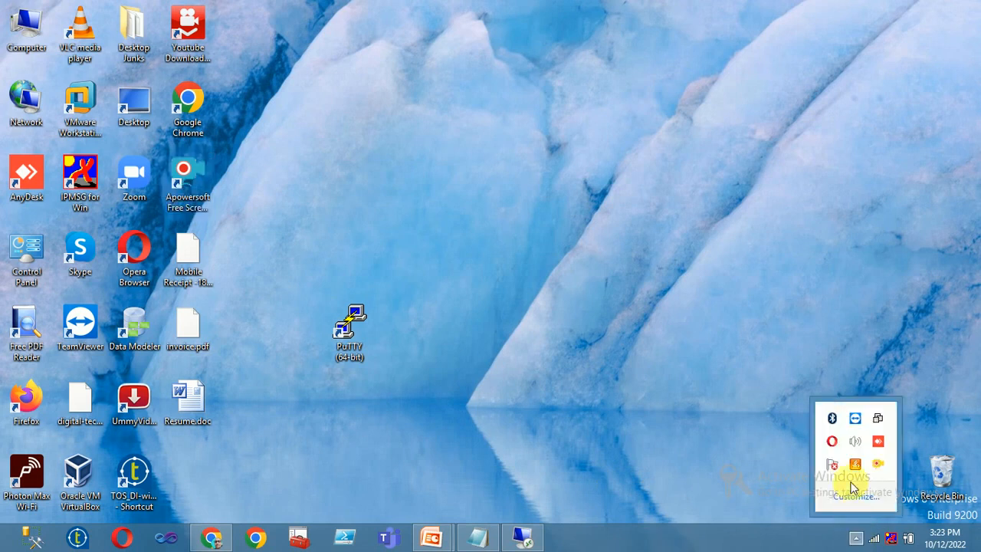
right_click(878, 465)
left_click(718, 298)
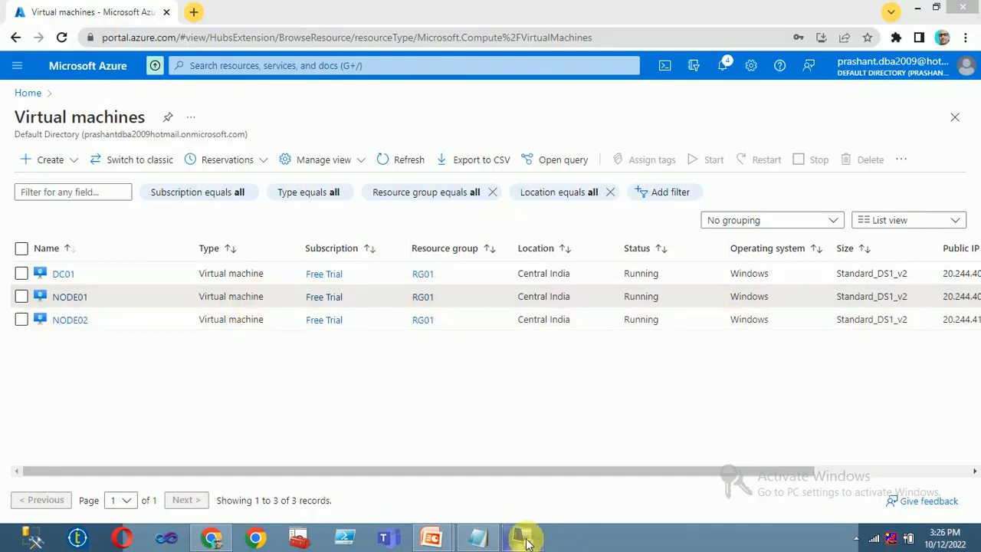
left_click(524, 539)
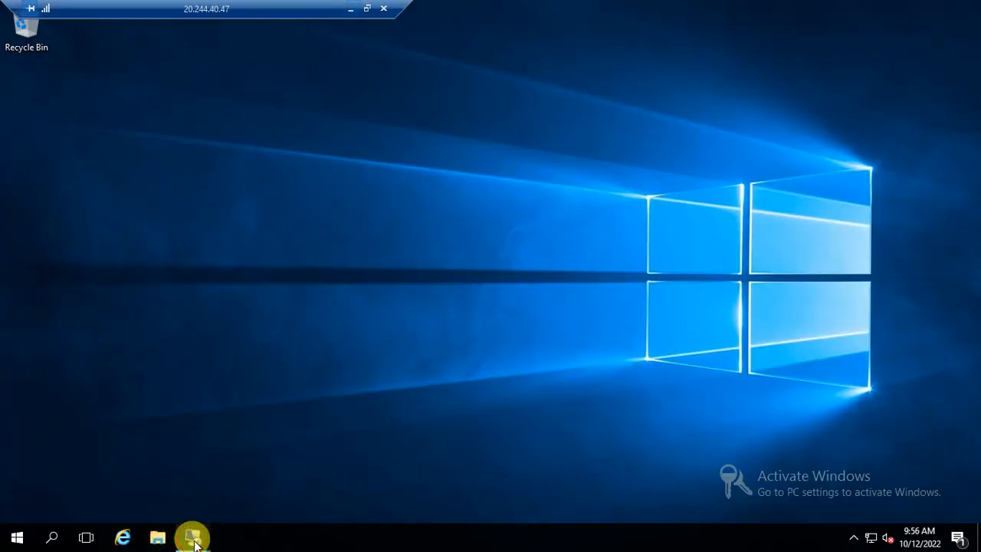
mouse_move(192, 534)
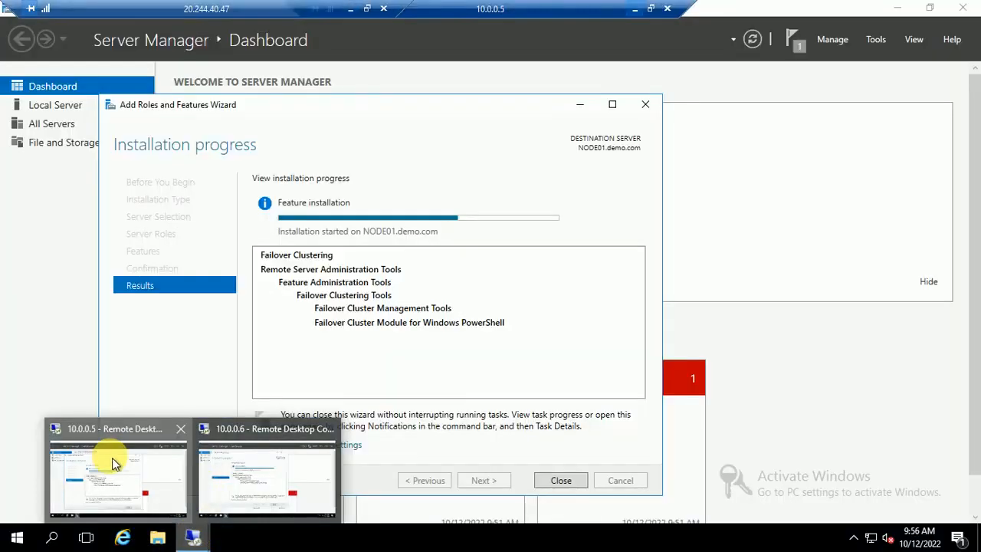
Close the completed Failover Clustering installation wizard on NODE01.
left_click(112, 458)
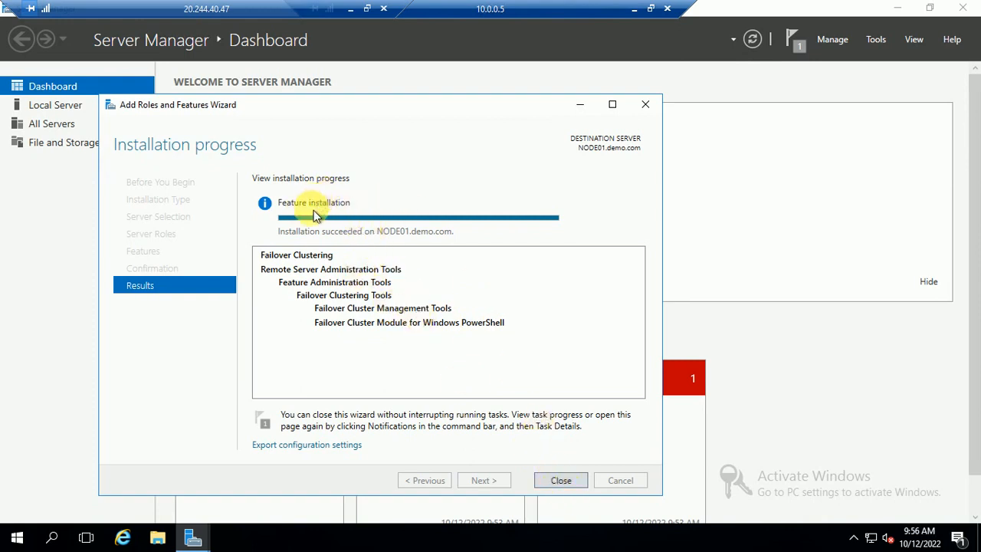
left_click(547, 483)
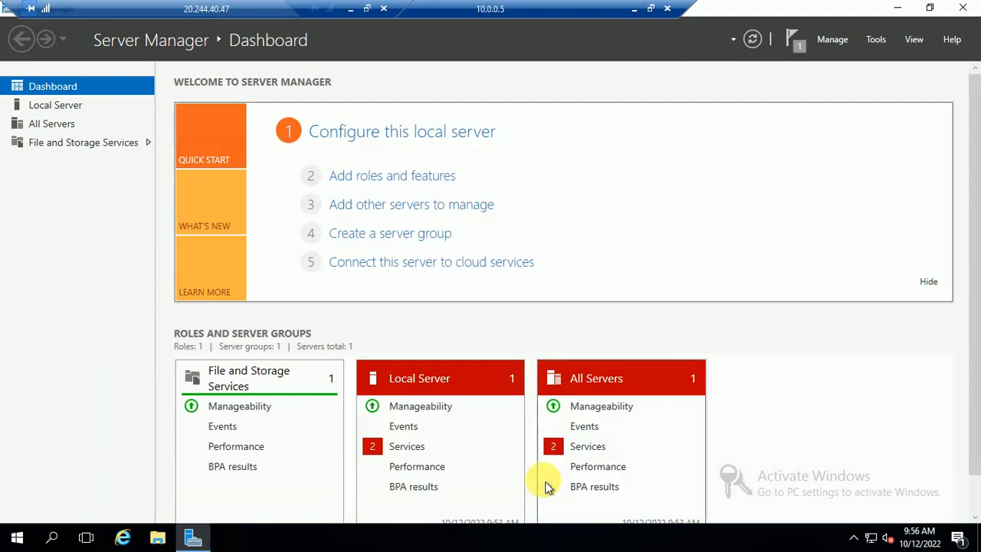
left_click(636, 10)
Close NODE02's completed installation wizard and Server Manager, then refresh its desktop.
mouse_move(197, 534)
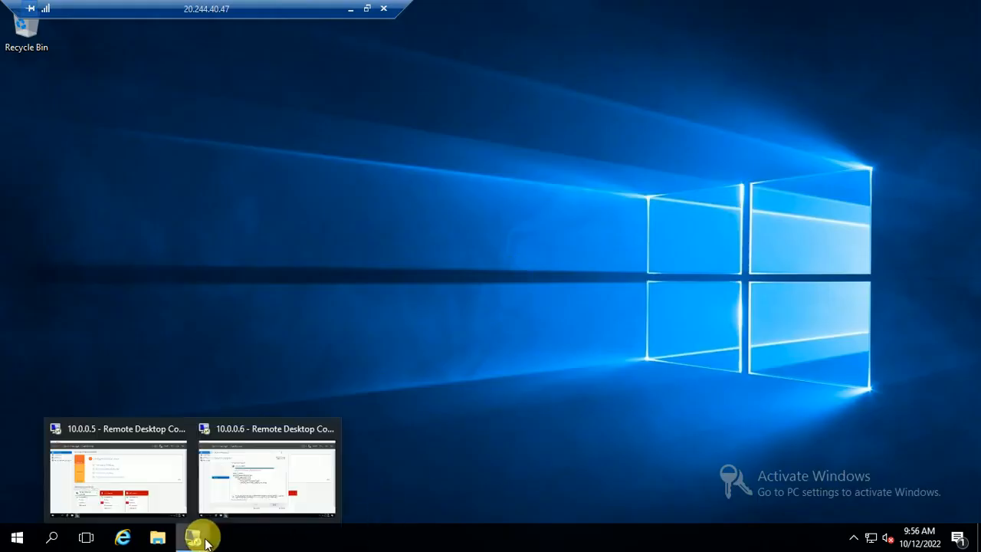
left_click(230, 502)
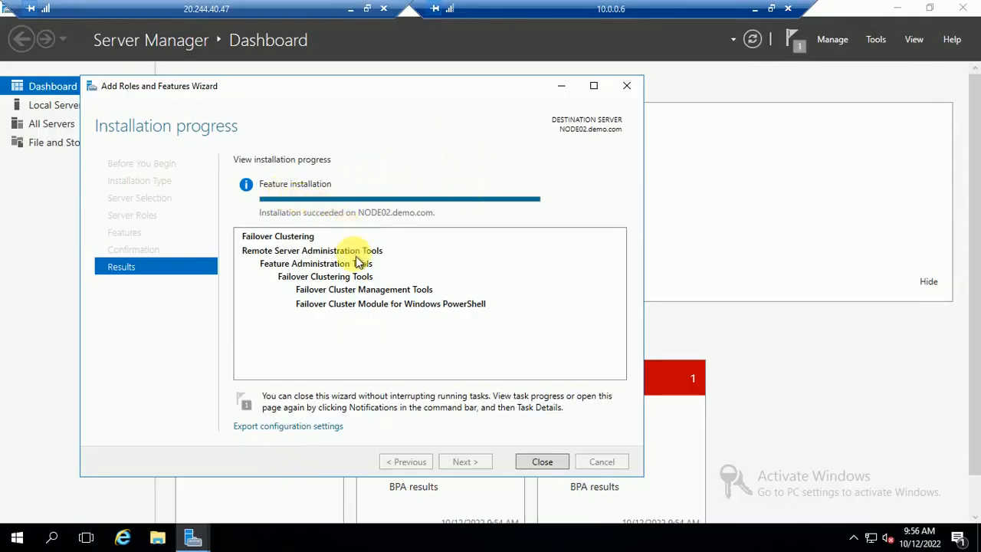
left_click(552, 463)
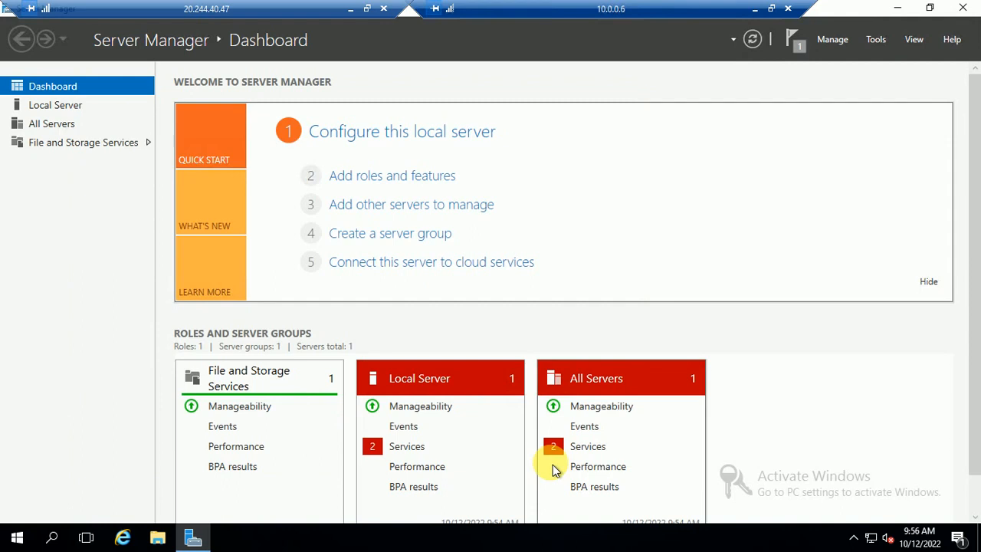
left_click(961, 8)
right_click(337, 187)
left_click(376, 233)
Refresh the NODE02 desktop again and minimize the 10.0.0.6 session.
right_click(195, 228)
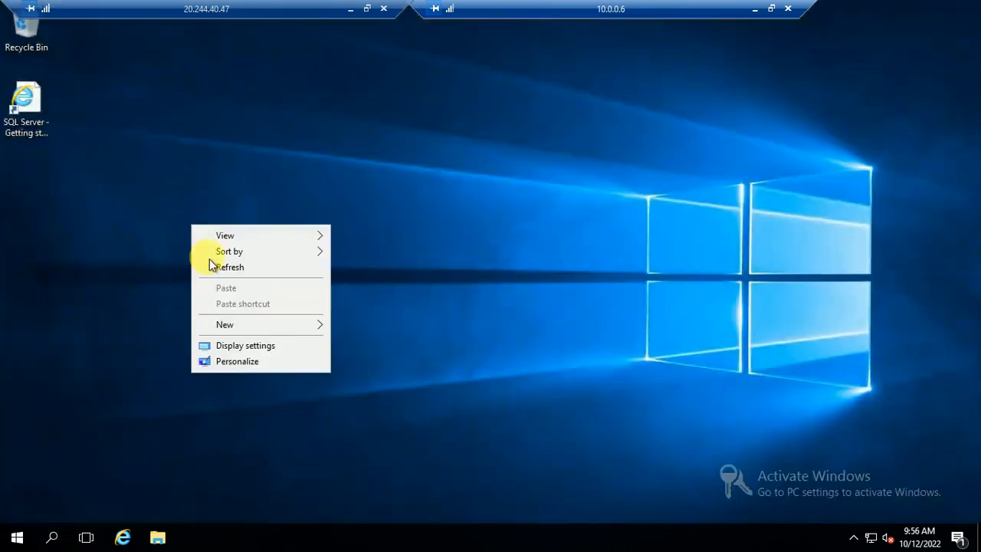
left_click(226, 268)
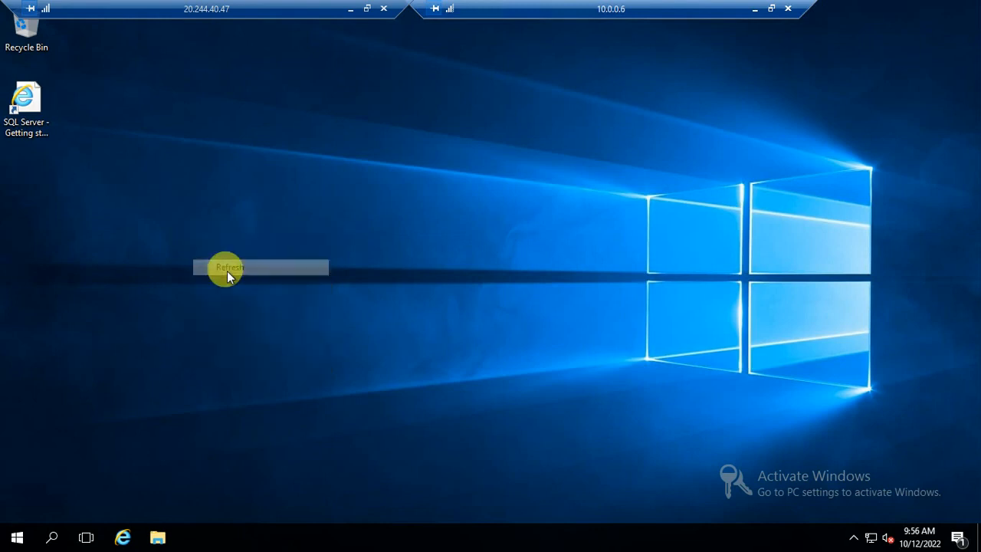
left_click(18, 541)
left_click(763, 15)
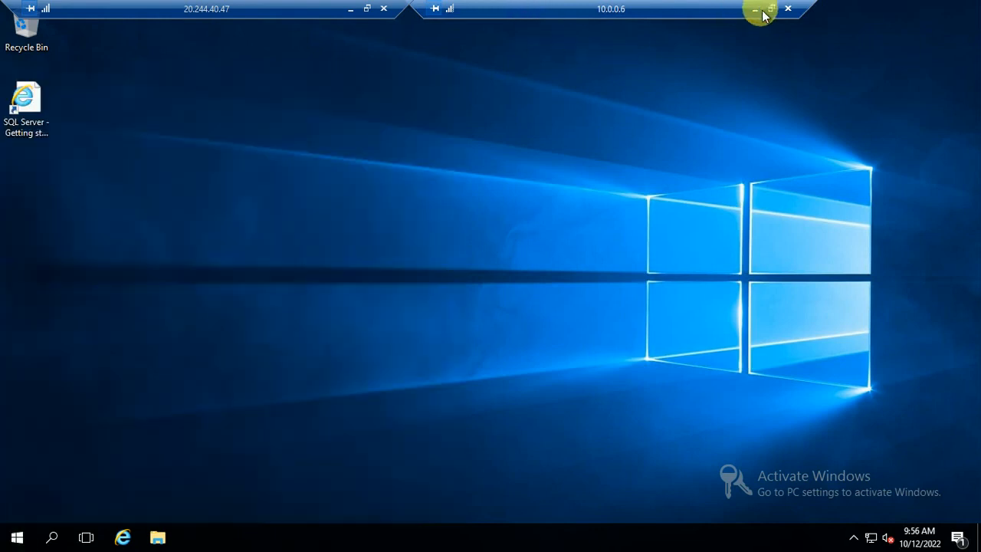
left_click(755, 10)
On 10.0.0.5, close Server Manager and launch Failover Cluster Manager via a 'clu' Start search.
mouse_move(192, 536)
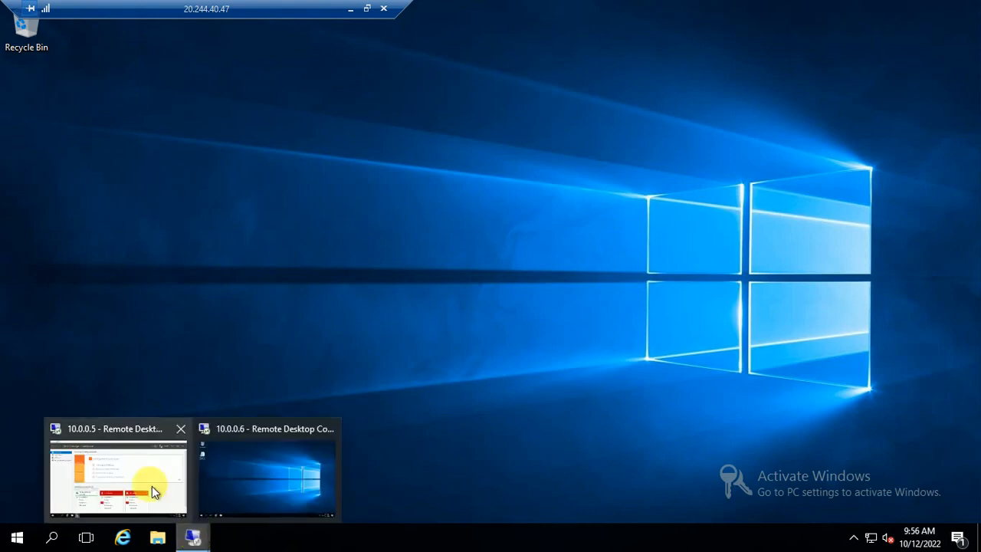
left_click(131, 449)
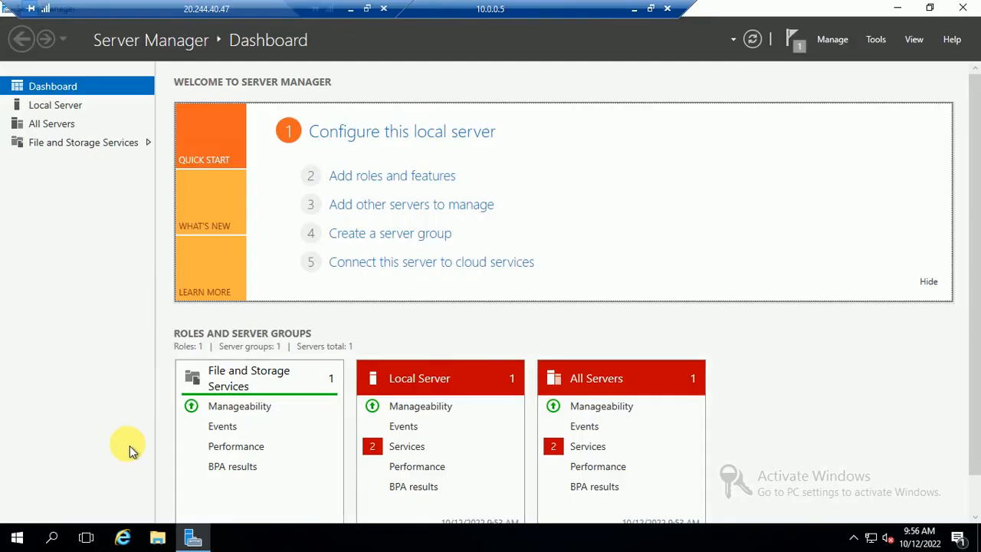
left_click(973, 8)
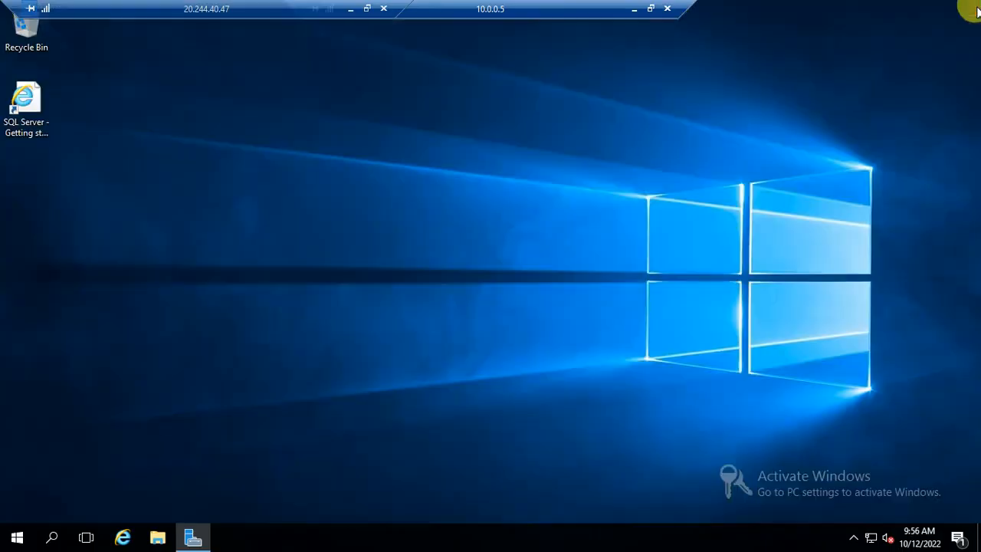
left_click(19, 534)
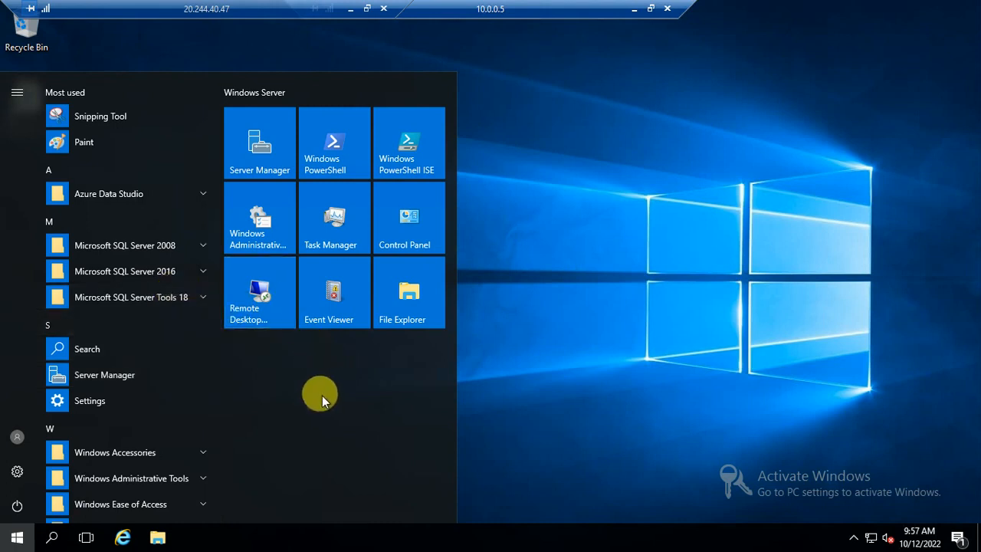
type("s")
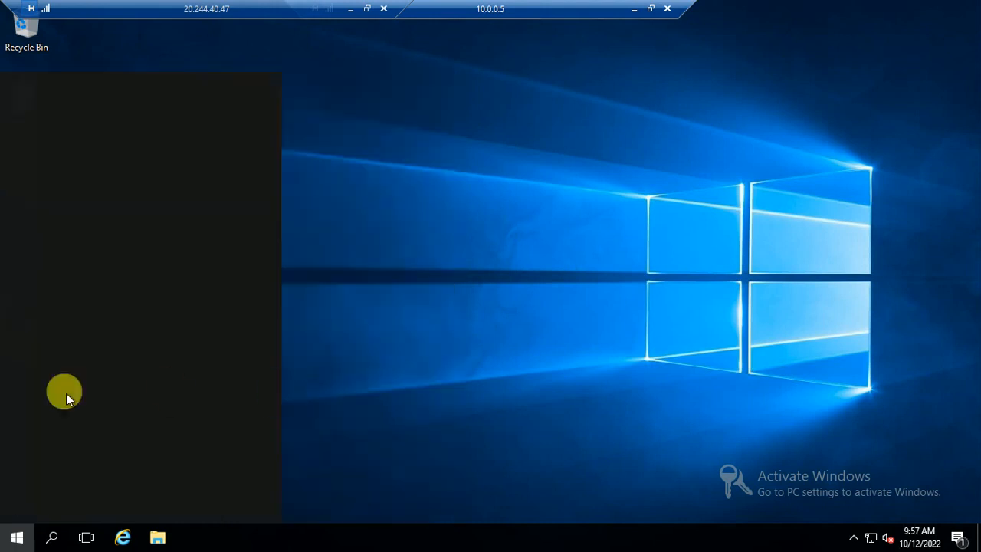
type("lu")
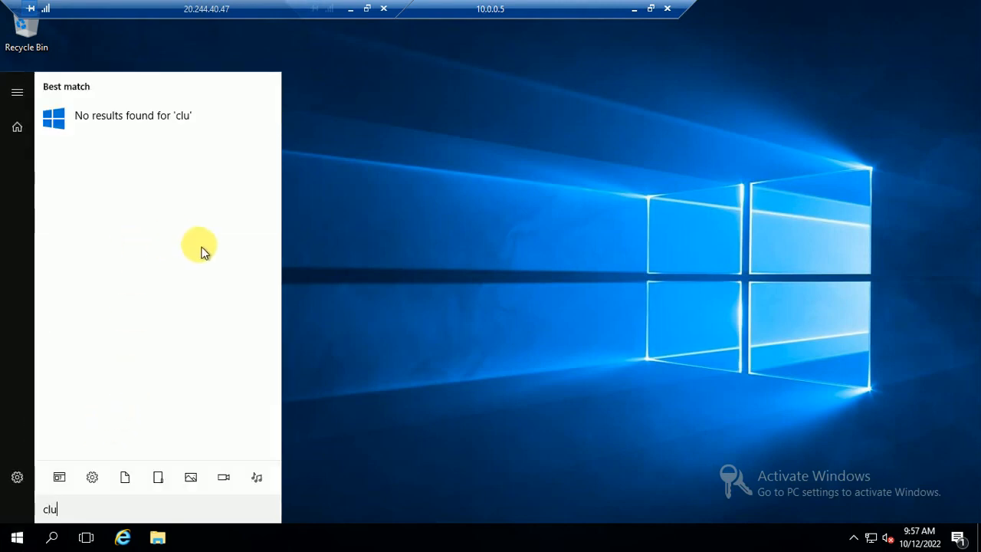
key("BackSpace")
key("BackSpace")
key("BackSpace")
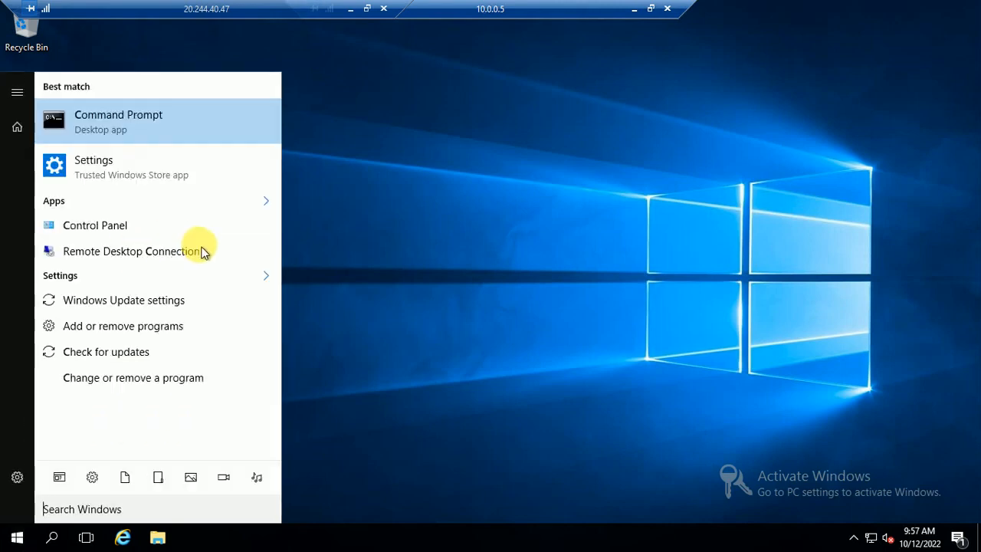
type("clu")
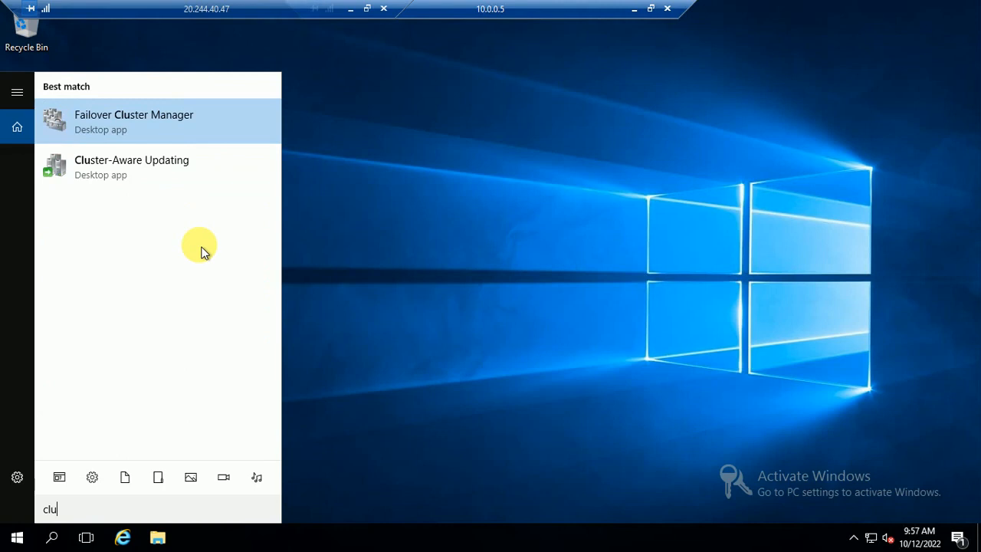
left_click(126, 123)
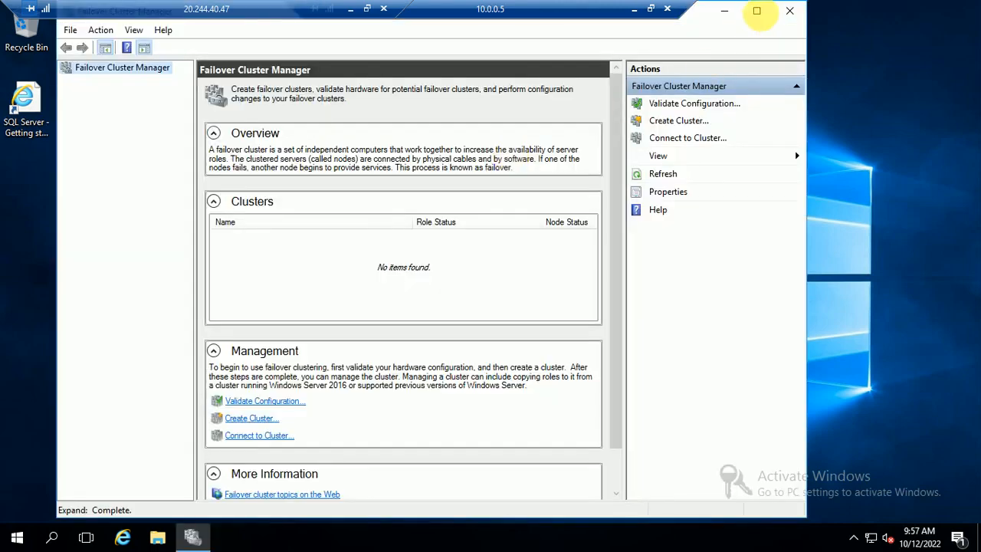
Maximize Failover Cluster Manager and launch the Validate a Configuration wizard past its introduction.
left_click(756, 10)
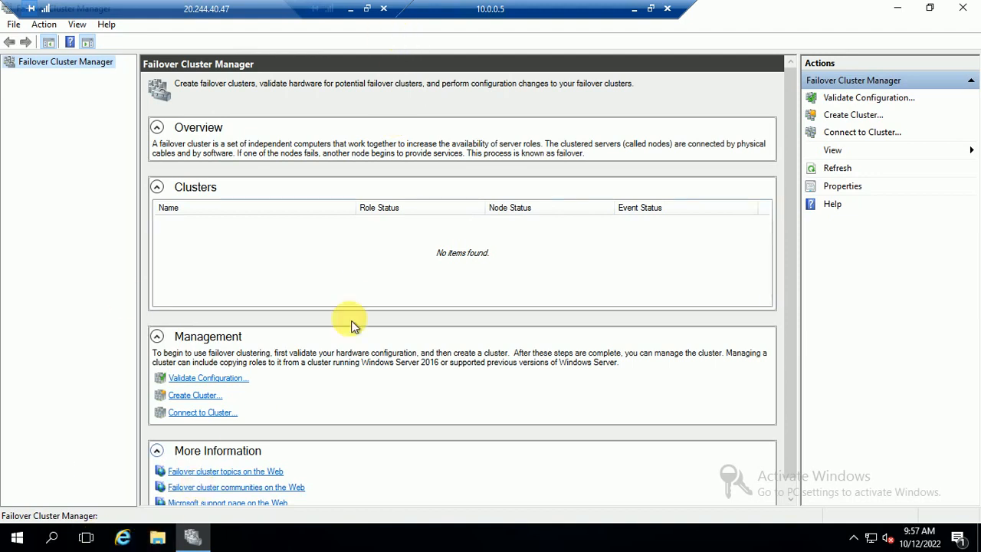
right_click(64, 68)
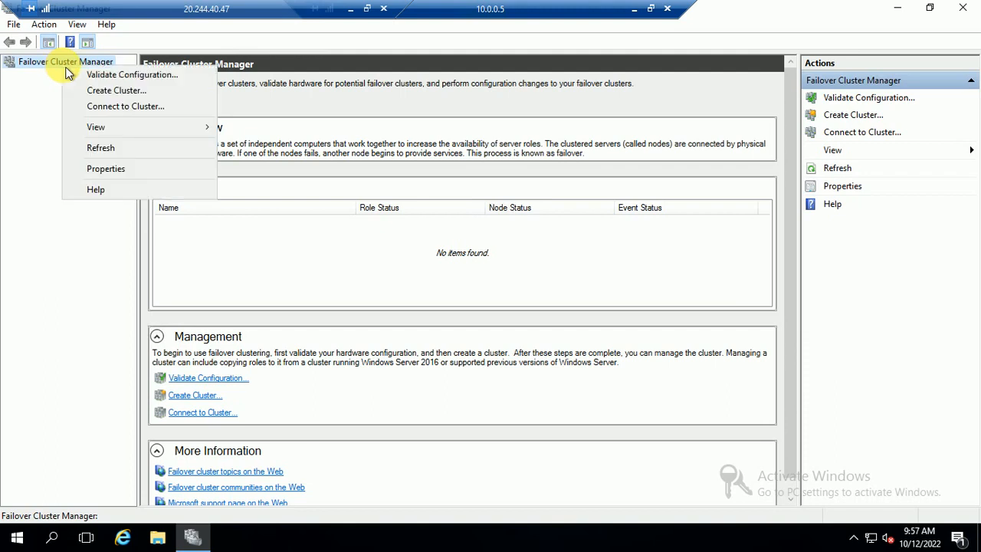
left_click(115, 77)
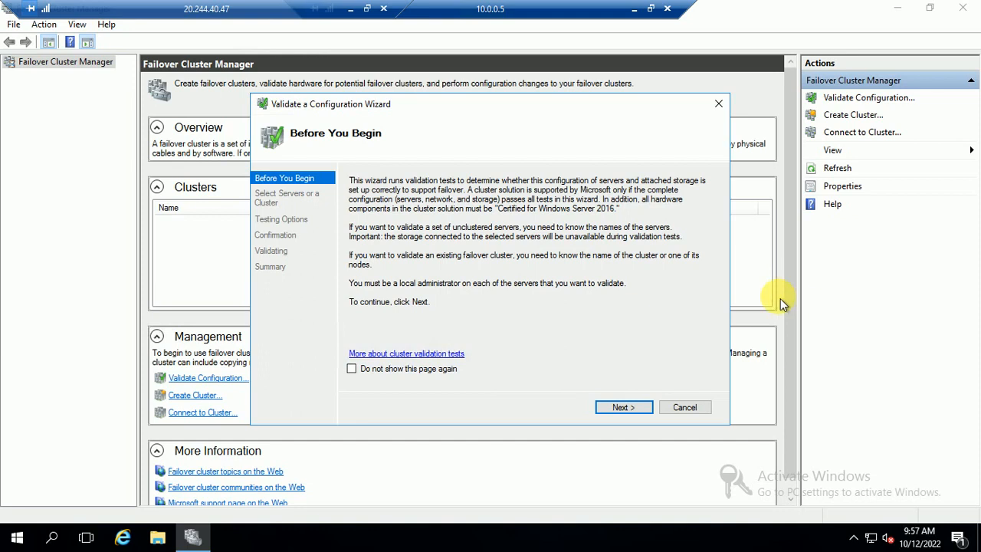
left_click(621, 407)
Add NODE01 and NODE02 as servers to validate and keep all recommended tests.
left_click(687, 227)
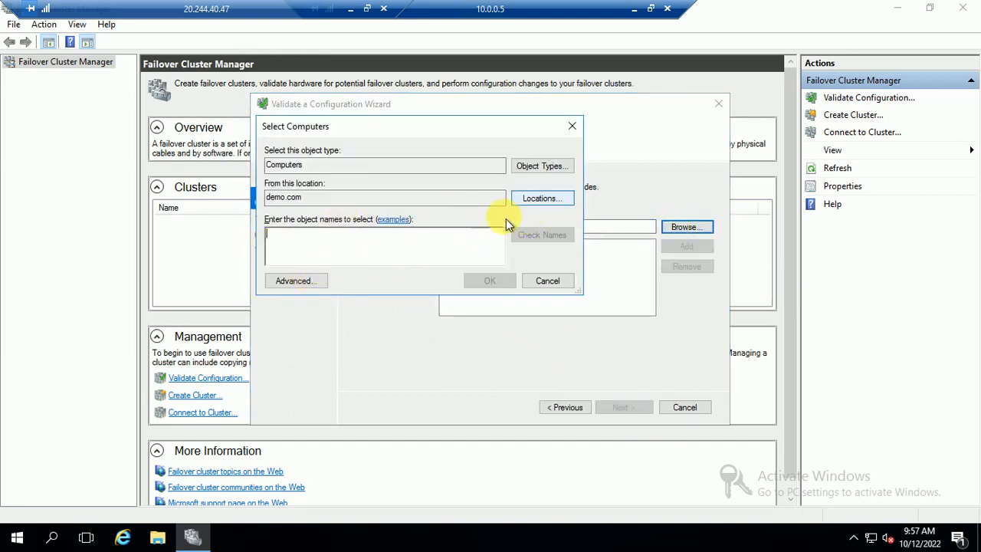
left_click(289, 281)
left_click(430, 231)
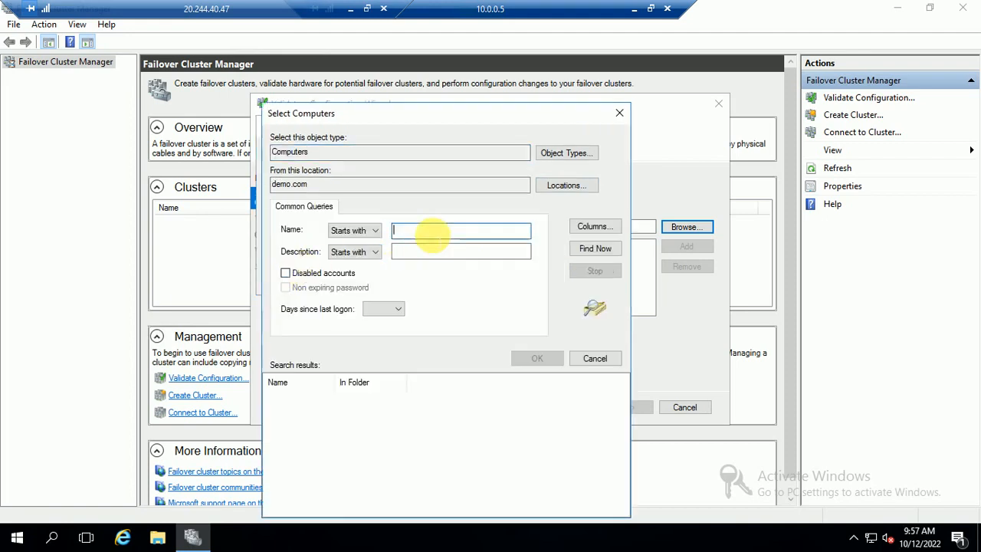
left_click(593, 248)
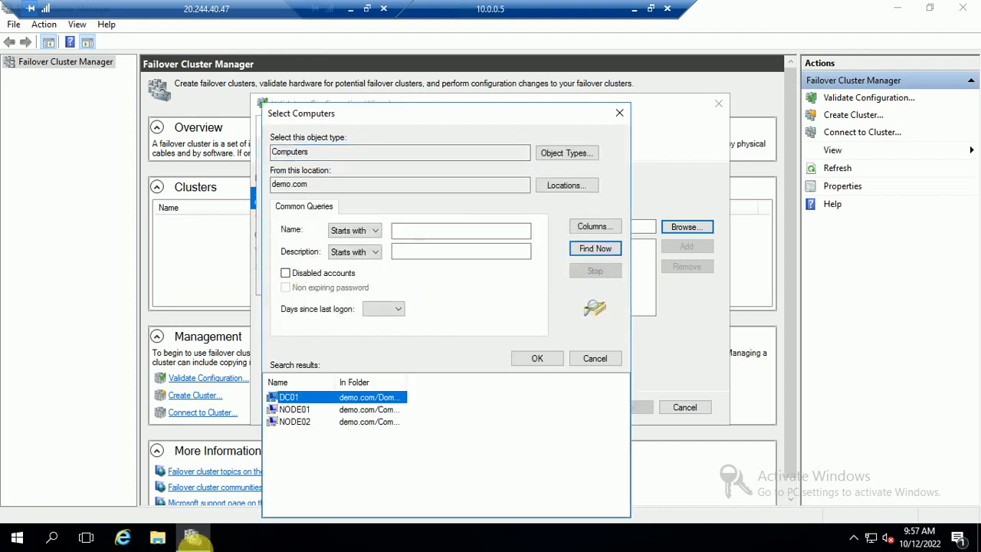
left_click(287, 409)
left_click(294, 423, "shift")
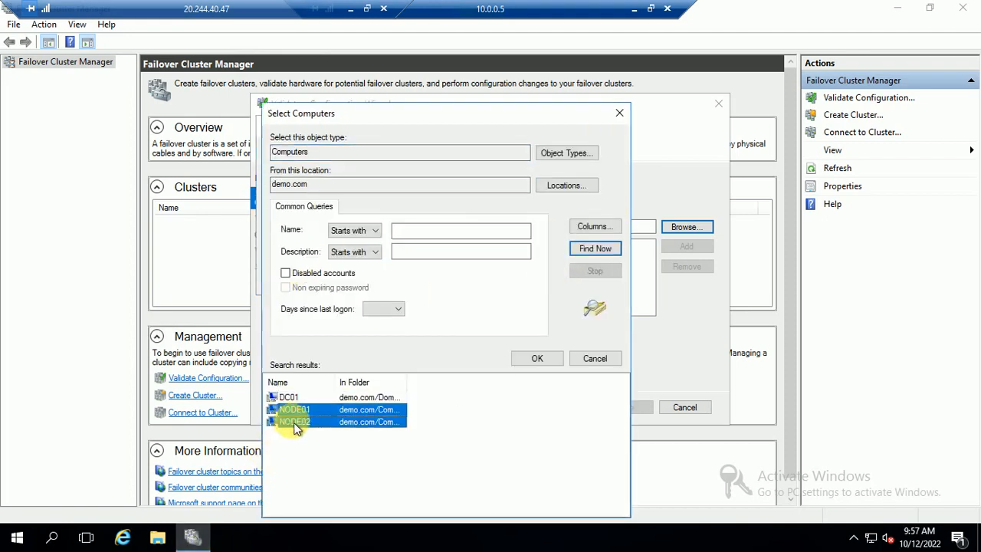
left_click(536, 360)
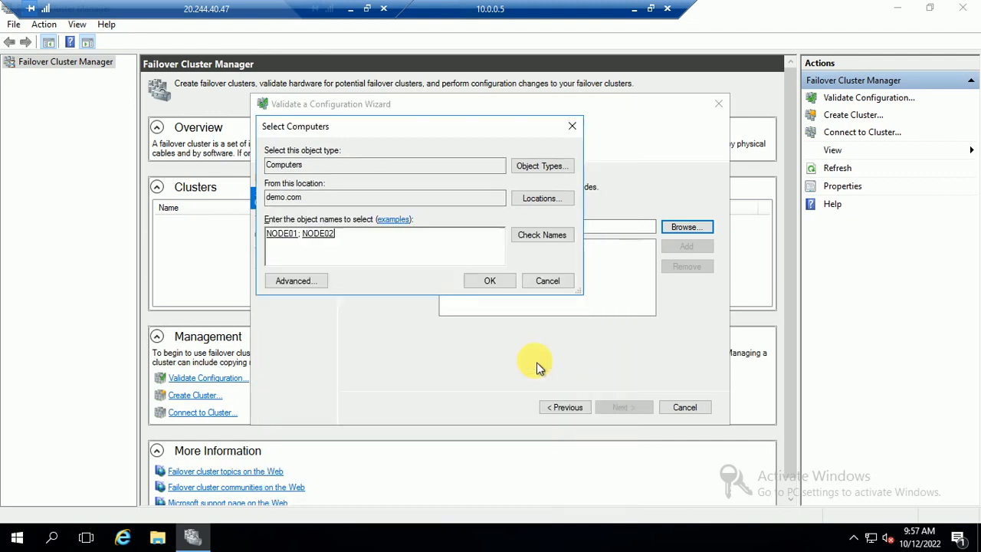
left_click(487, 280)
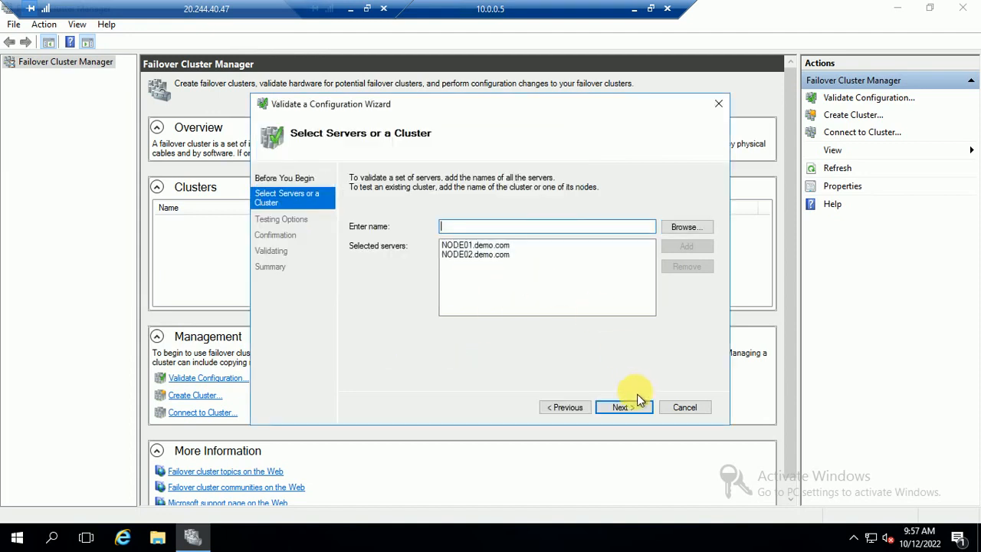
left_click(626, 407)
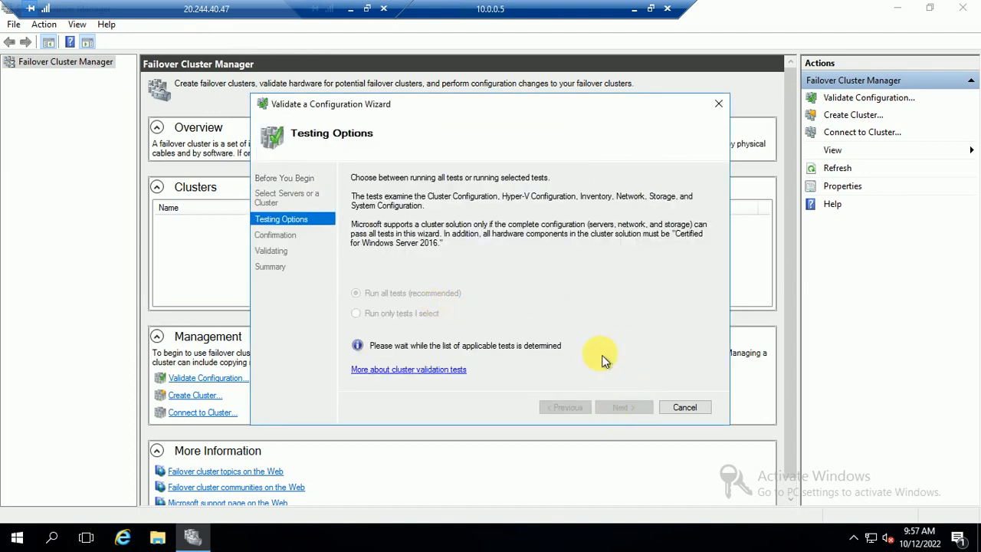
left_click(624, 409)
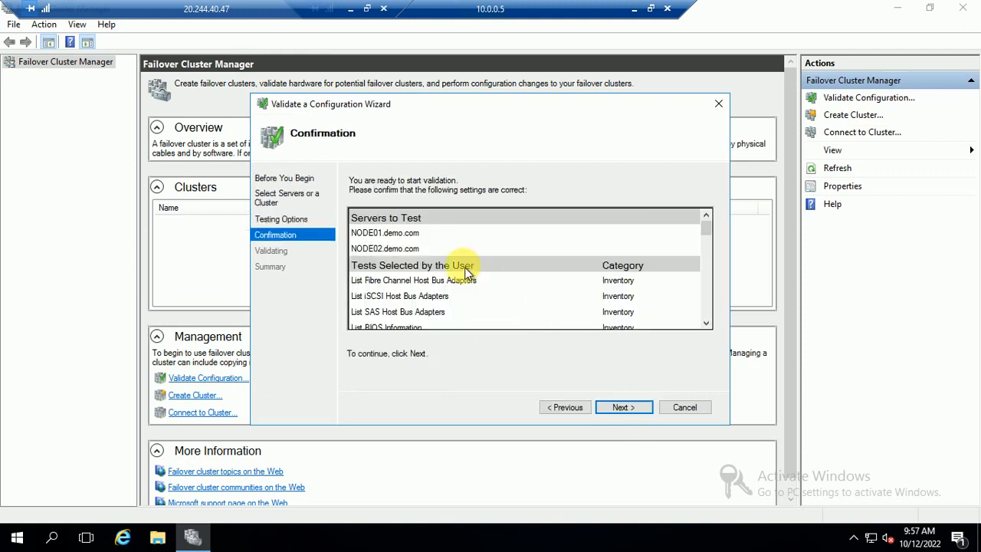
Run the validation tests on NODE01 and NODE02 and scroll the list to follow progress.
left_click(620, 407)
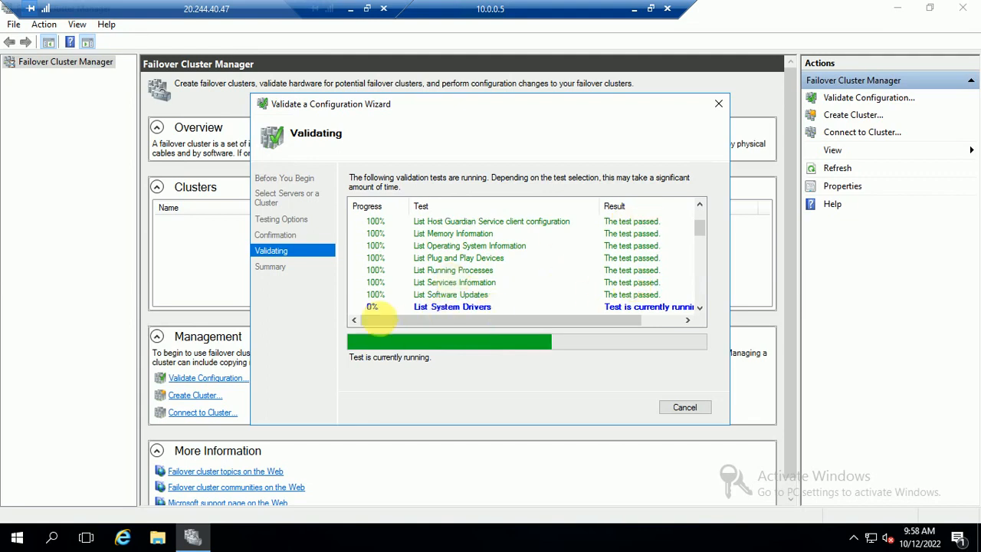
scroll(699, 307, "down", 4)
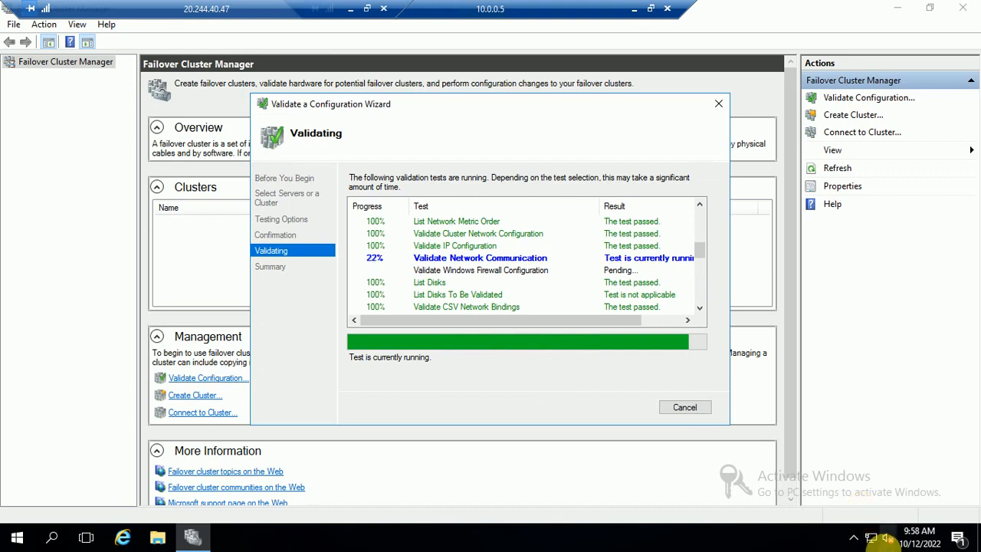
Check the Ethernet 2 connection's IPv4 DNS settings, closing everything without changes.
left_click(873, 538)
right_click(876, 540)
left_click(843, 528)
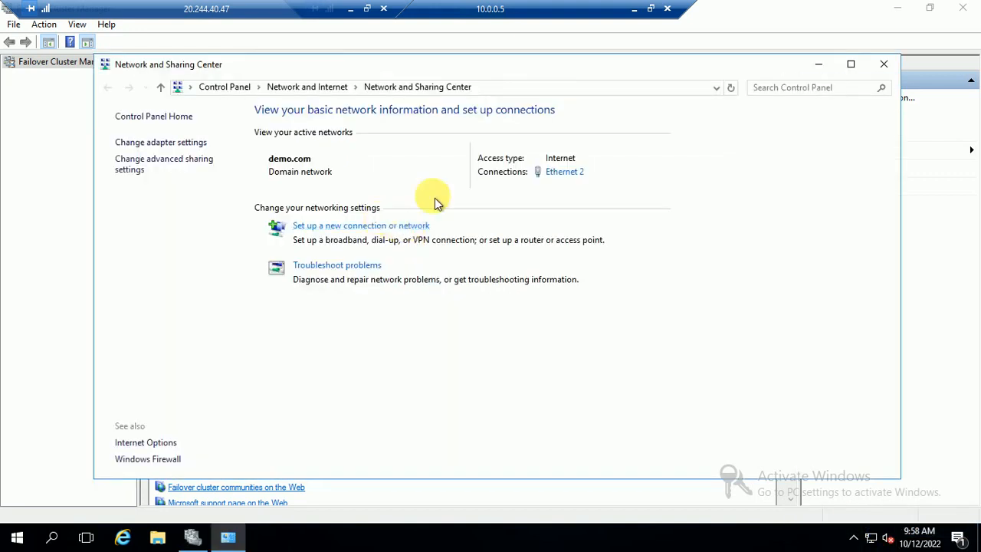
left_click(560, 174)
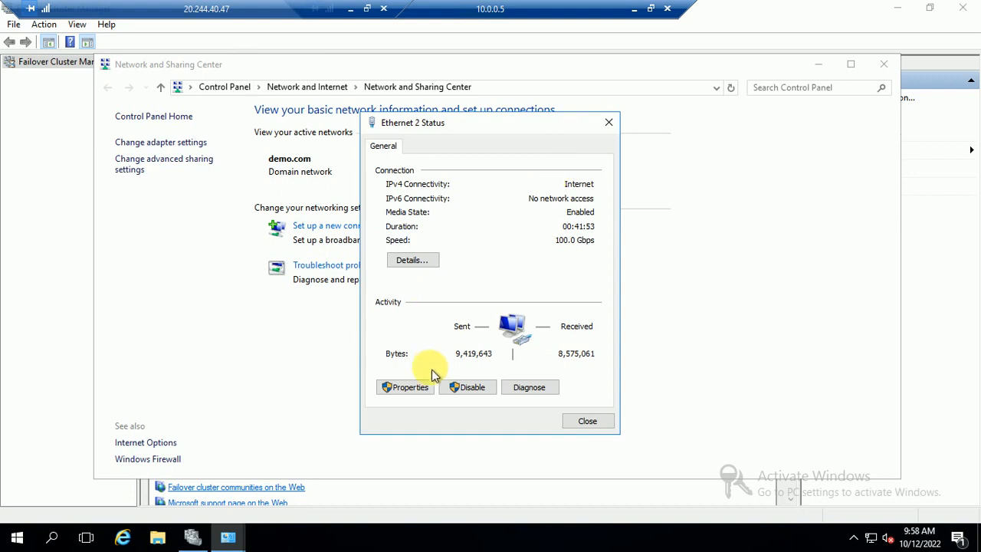
left_click(410, 386)
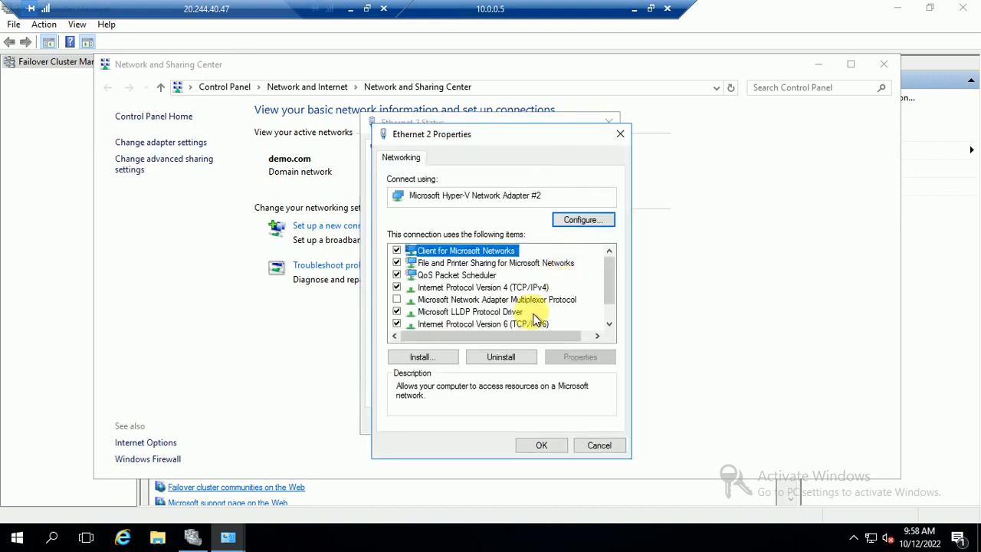
left_click(529, 287)
left_click(580, 357)
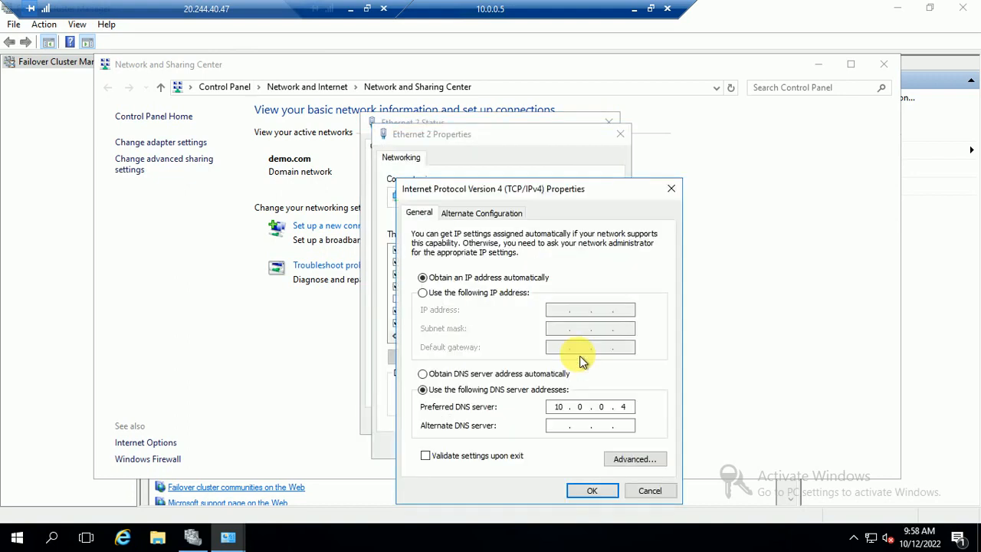
left_click(650, 491)
left_click(601, 446)
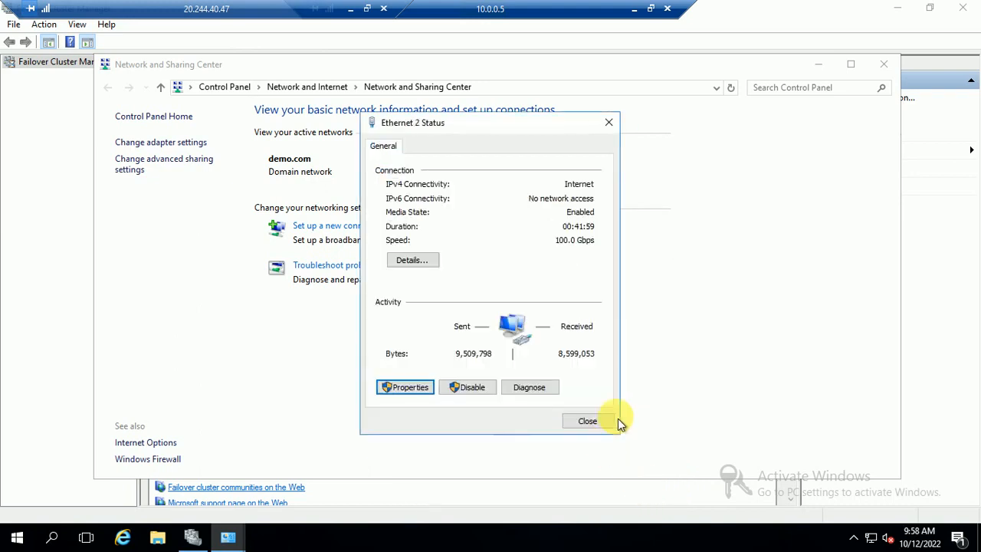
left_click(881, 69)
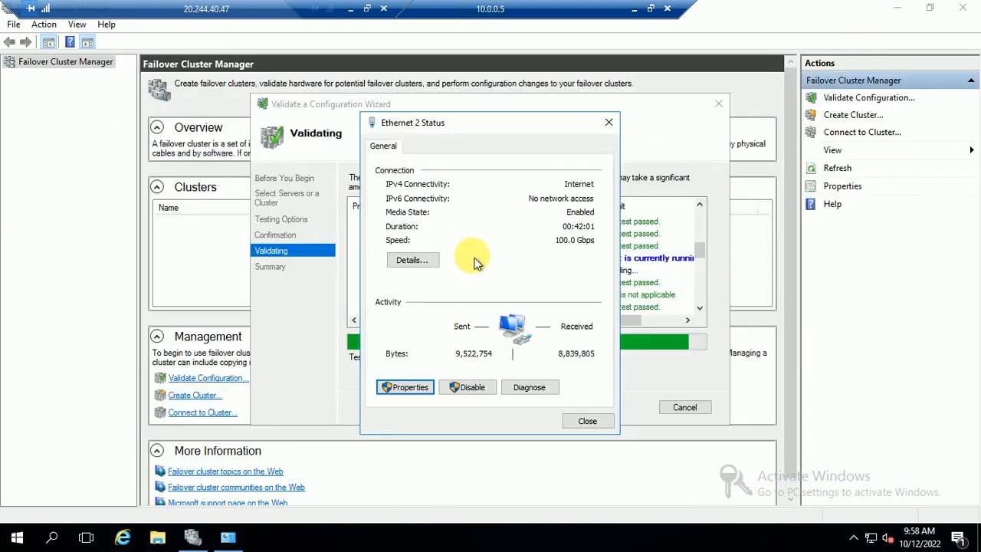
left_click(586, 421)
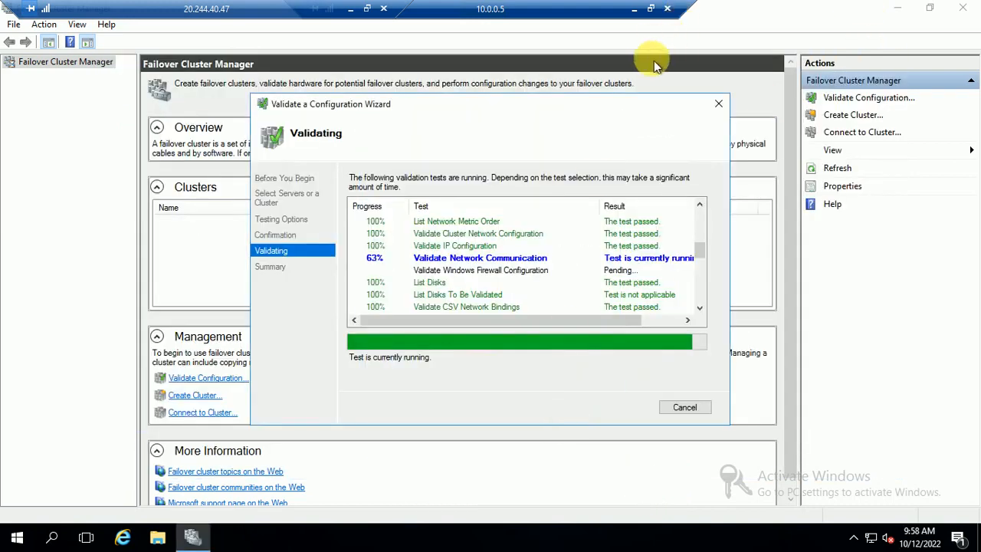
Minimize the 10.0.0.5 session, briefly restore it to check validation, then minimize again.
left_click(633, 9)
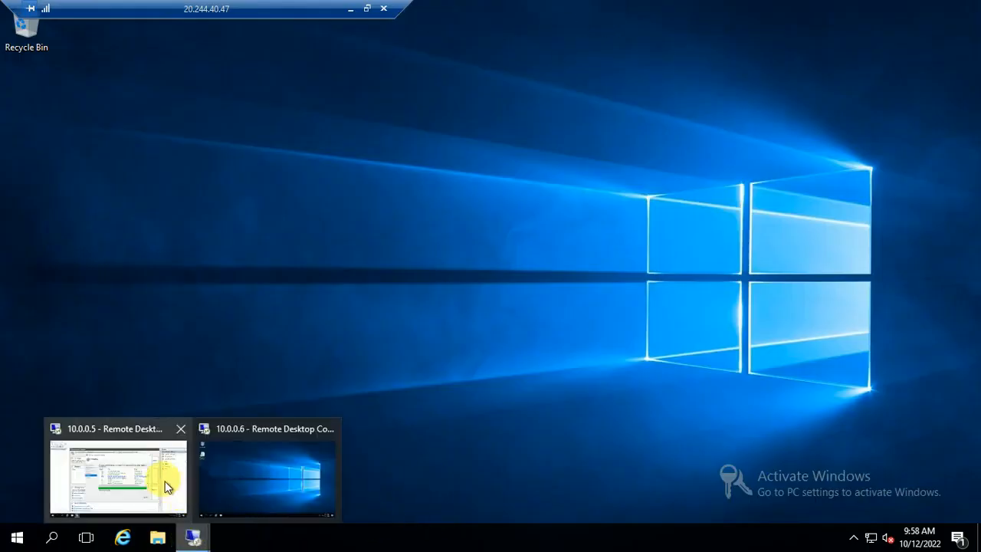
left_click(174, 520)
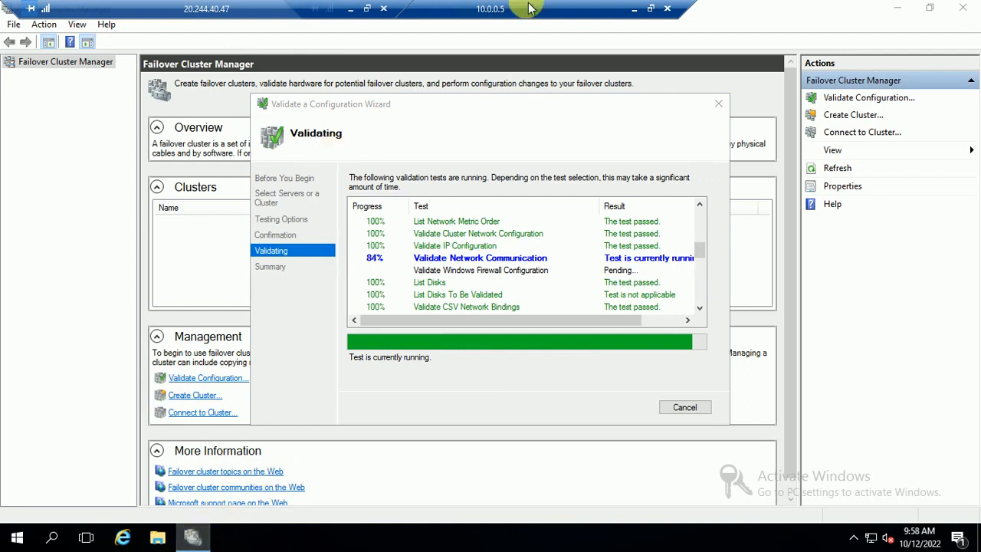
left_click(634, 10)
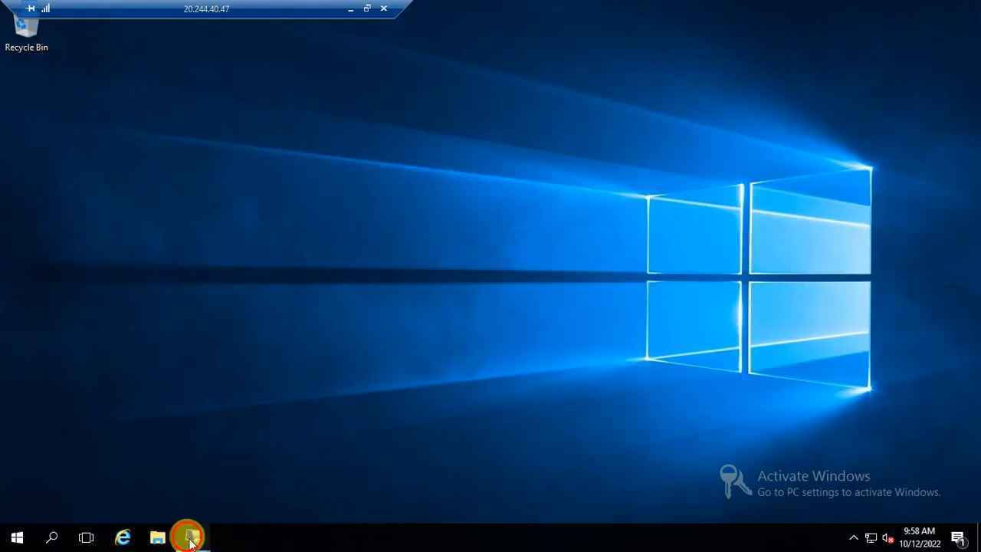
mouse_move(206, 529)
left_click(288, 466)
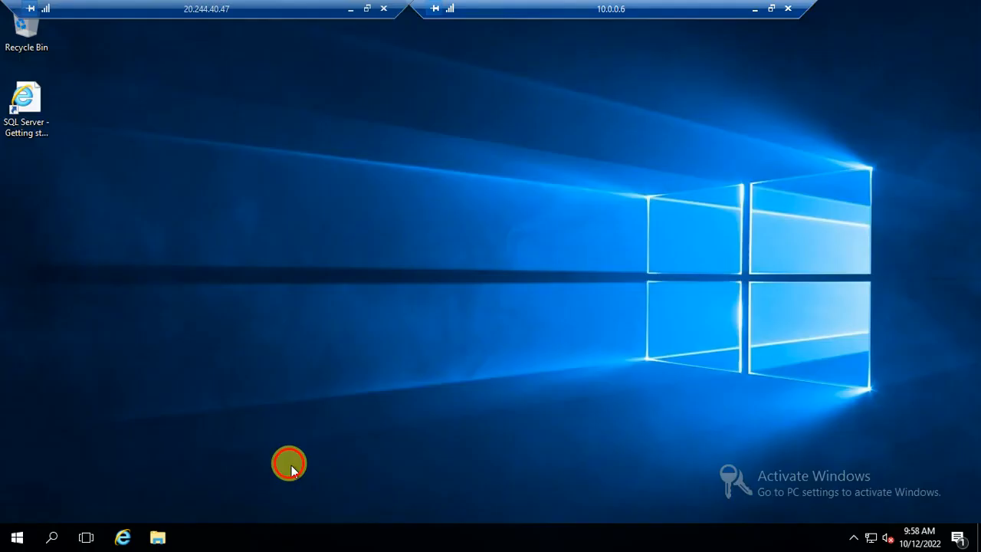
right_click(870, 537)
left_click(838, 527)
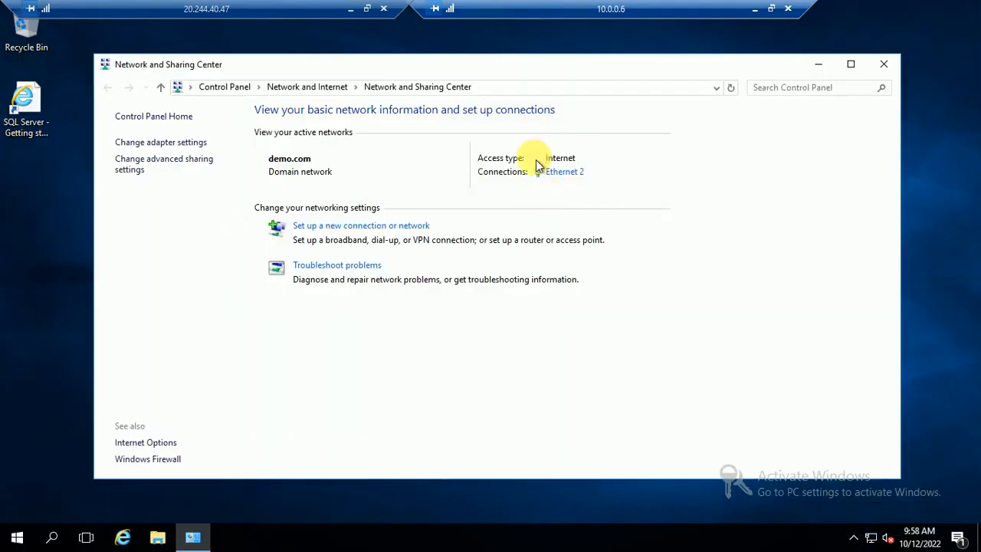
left_click(564, 172)
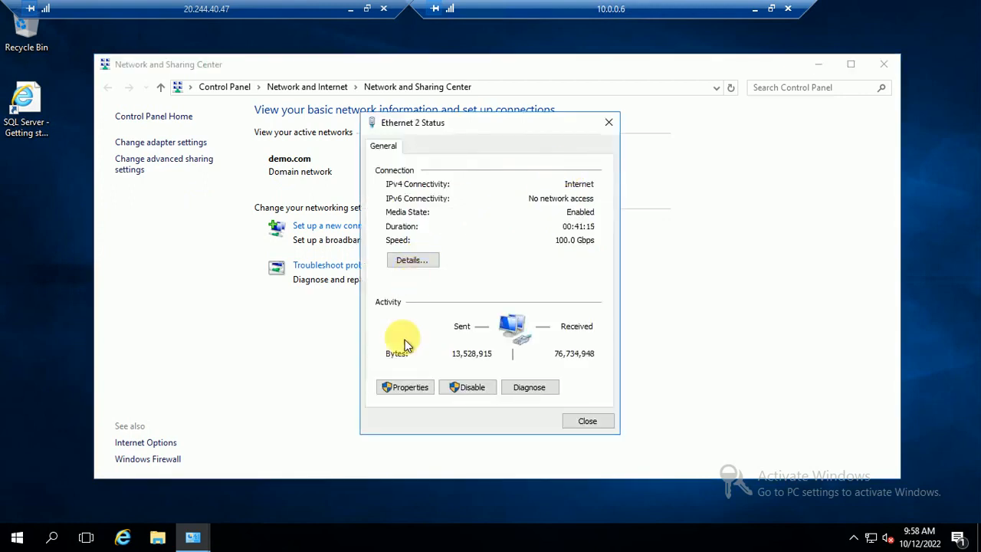
left_click(409, 387)
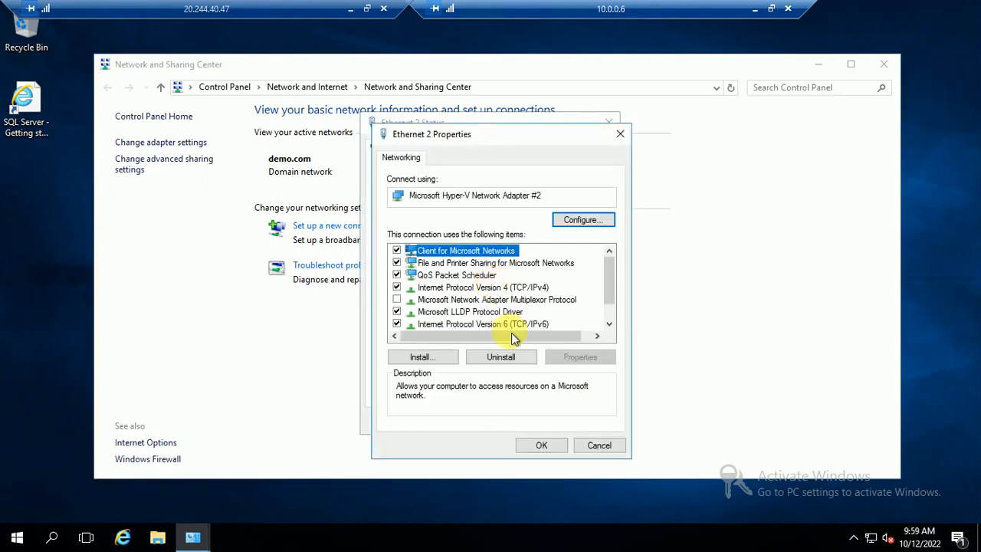
left_click(526, 288)
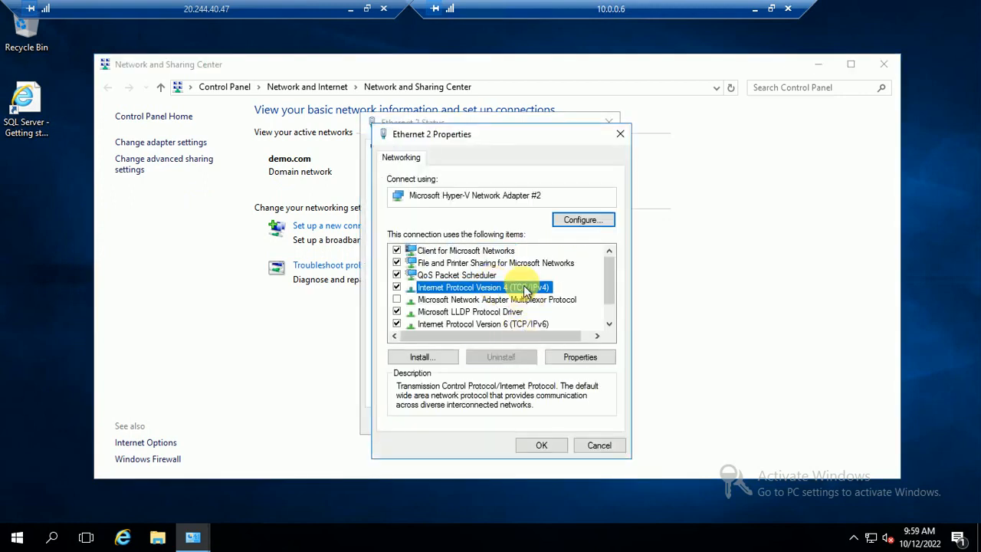
left_click(582, 358)
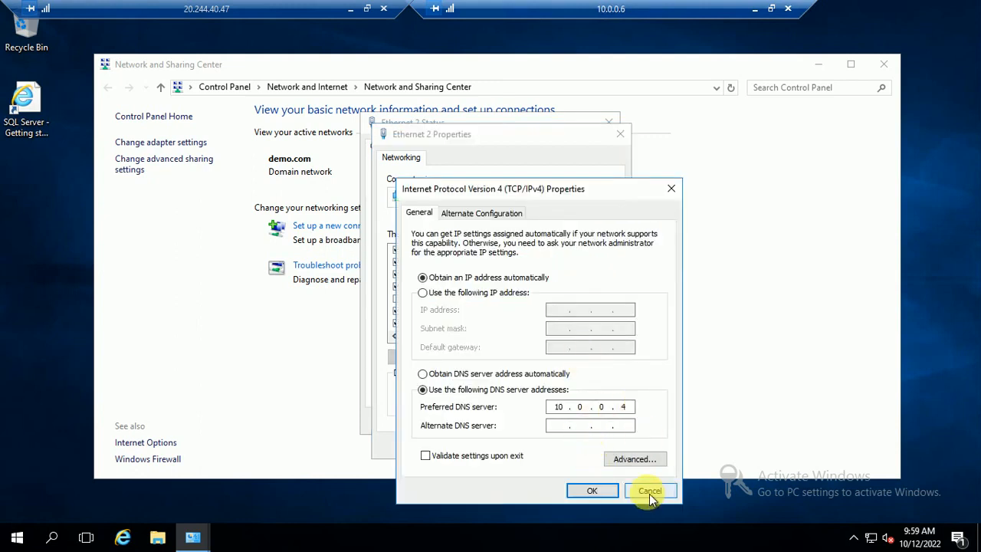
left_click(649, 492)
left_click(598, 445)
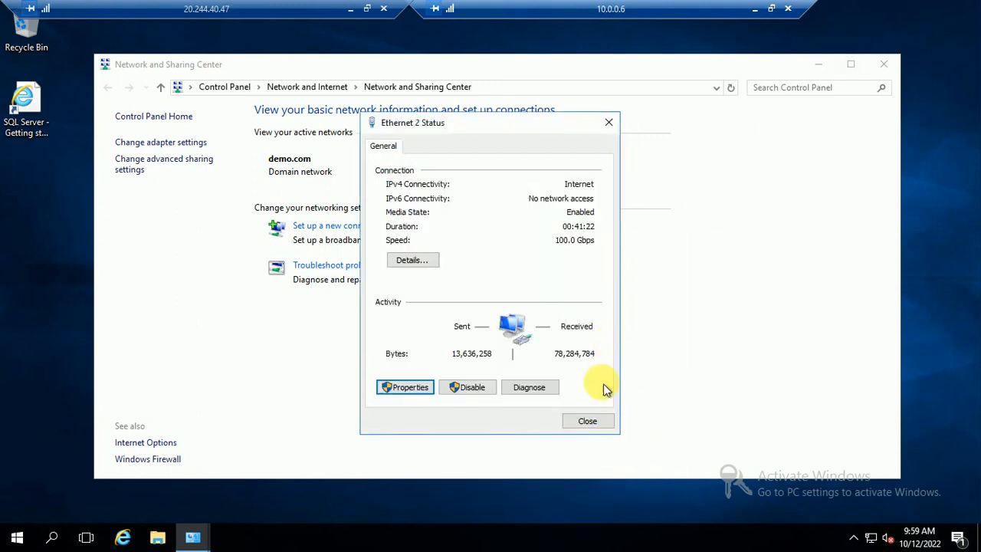
left_click(582, 421)
left_click(874, 68)
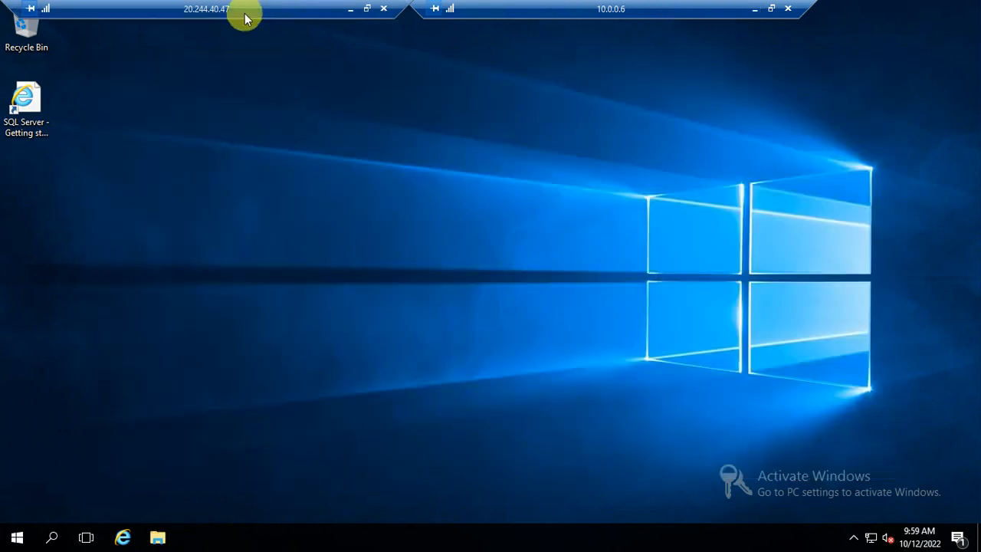
Switch from the 10.0.0.6 to the 10.0.0.5 session, finish validation, and launch Create Cluster.
left_click(754, 10)
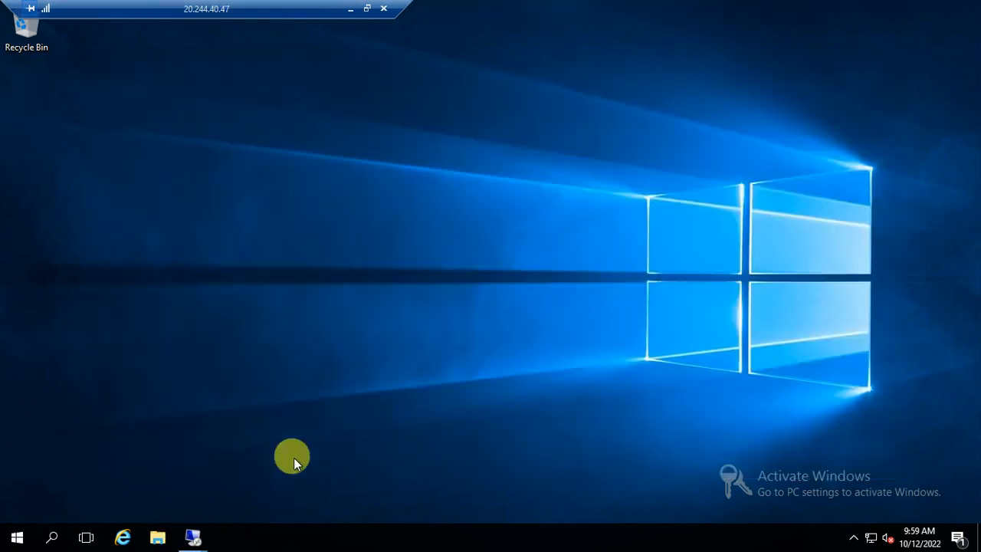
mouse_move(194, 534)
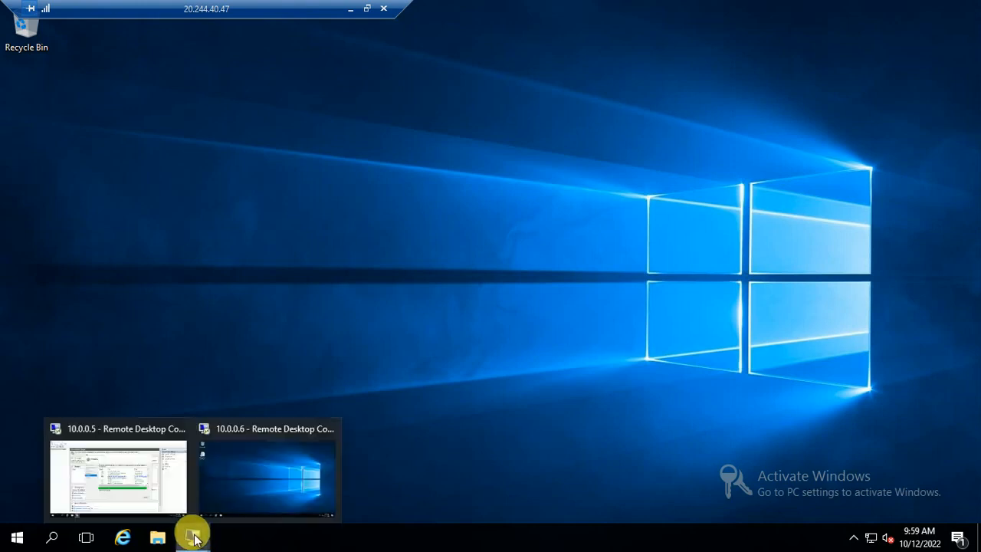
left_click(166, 415)
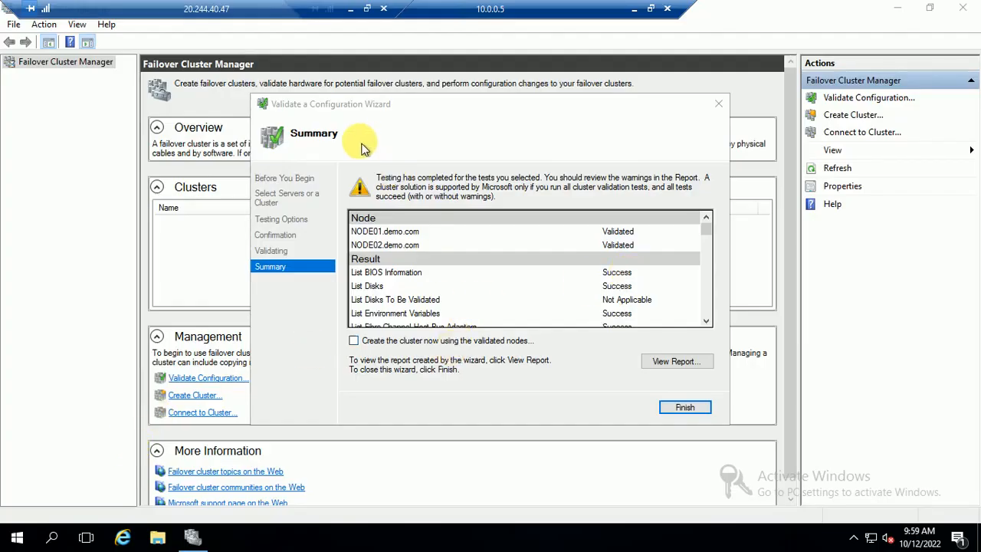
left_click(686, 409)
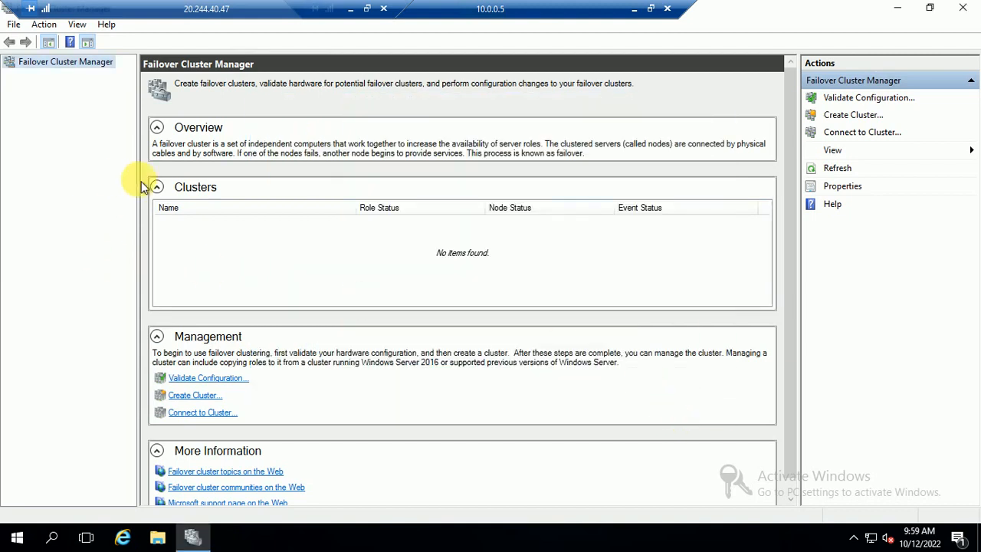
left_click(852, 114)
Find NODE01 via the advanced demo.com computer search and add NODE01.demo.com to Selected servers.
left_click(623, 404)
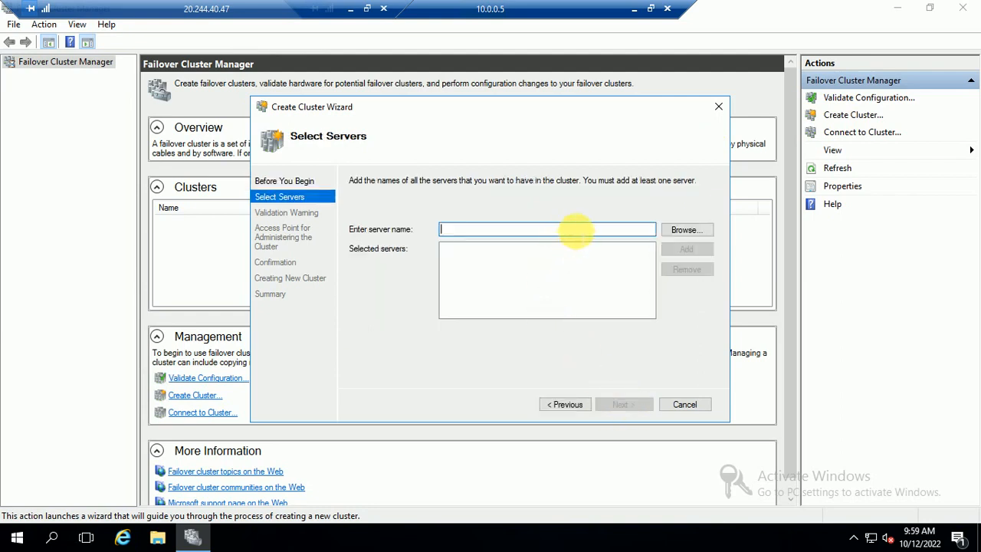
left_click(684, 232)
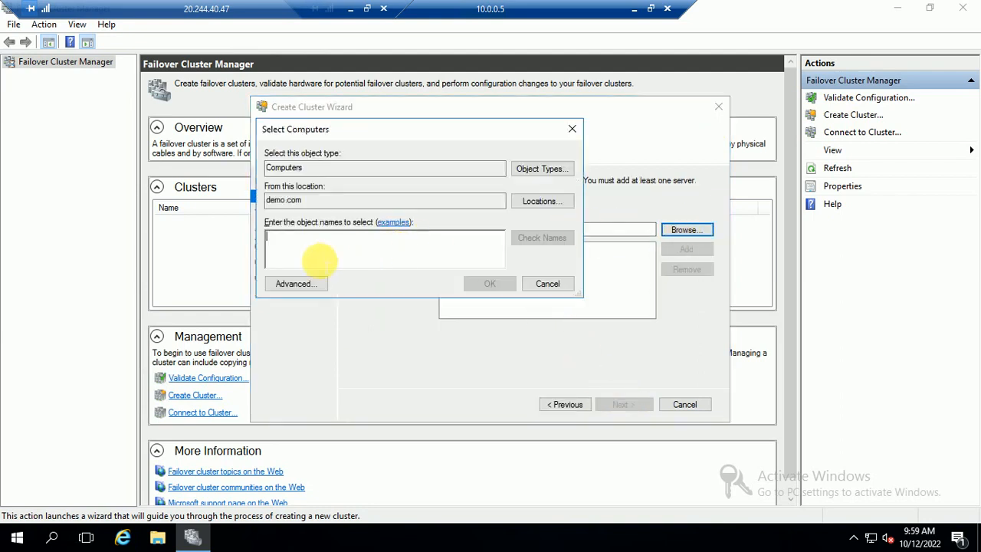
left_click(298, 283)
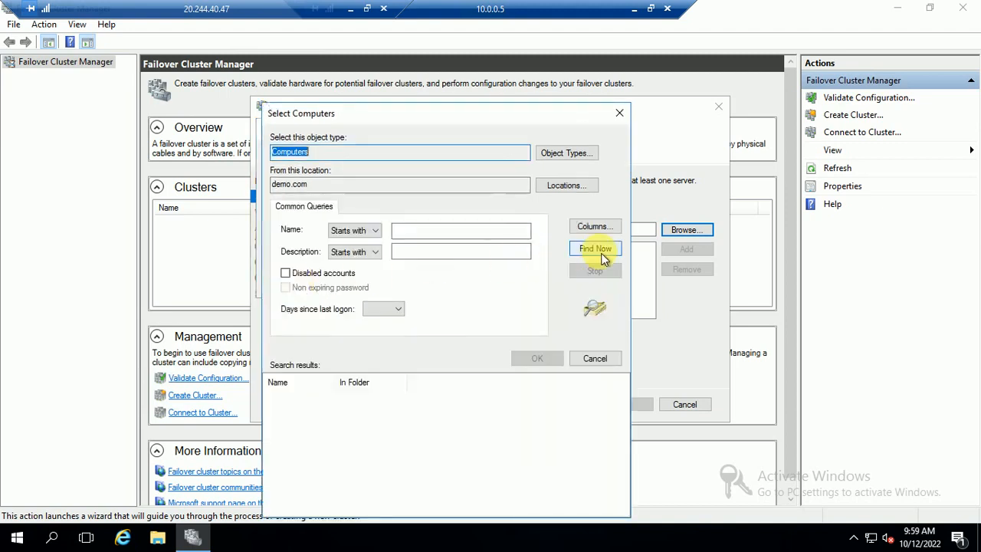
left_click(595, 249)
left_click(290, 409)
left_click(537, 359)
left_click(484, 285)
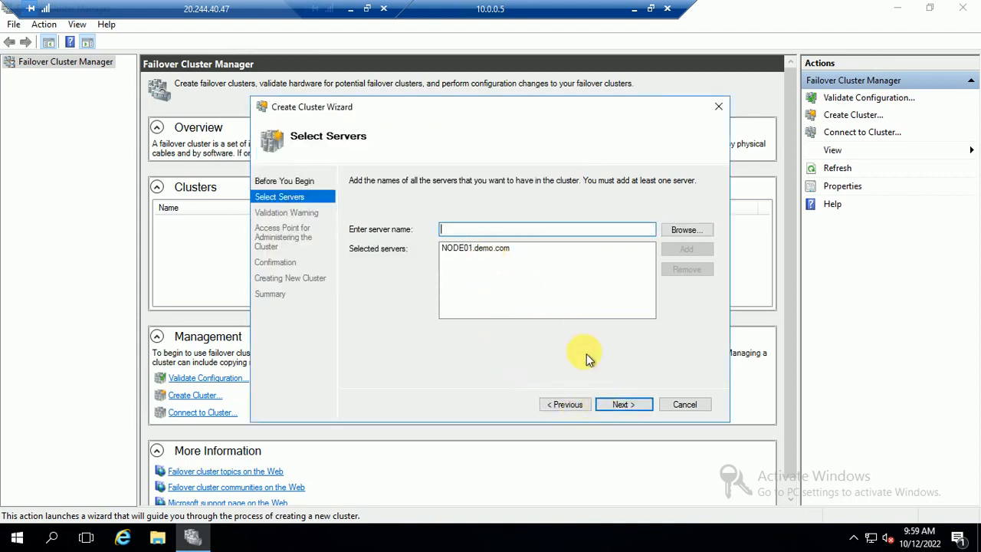
Agree to validate first and choose Run all tests for NODE01.demo.com, reaching Confirmation.
left_click(617, 404)
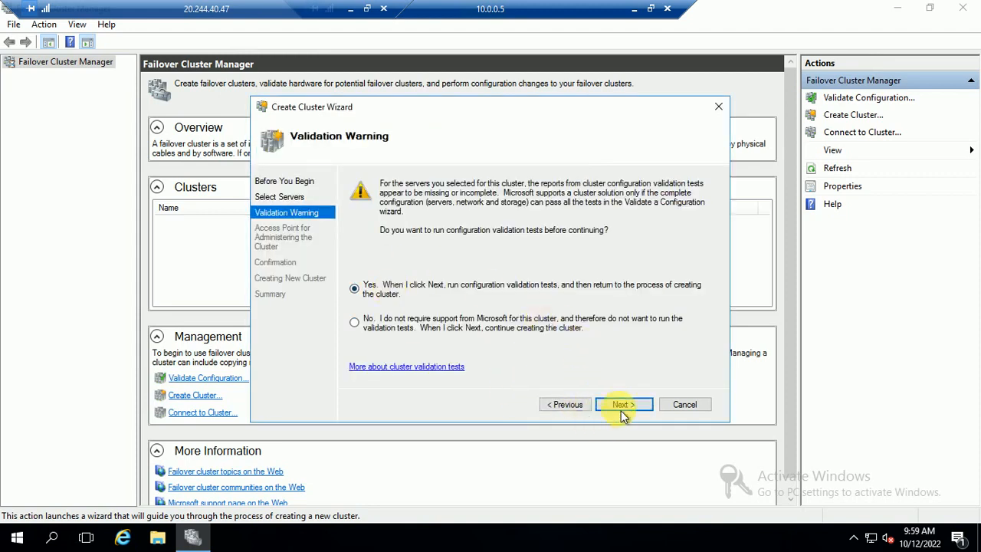
left_click(623, 410)
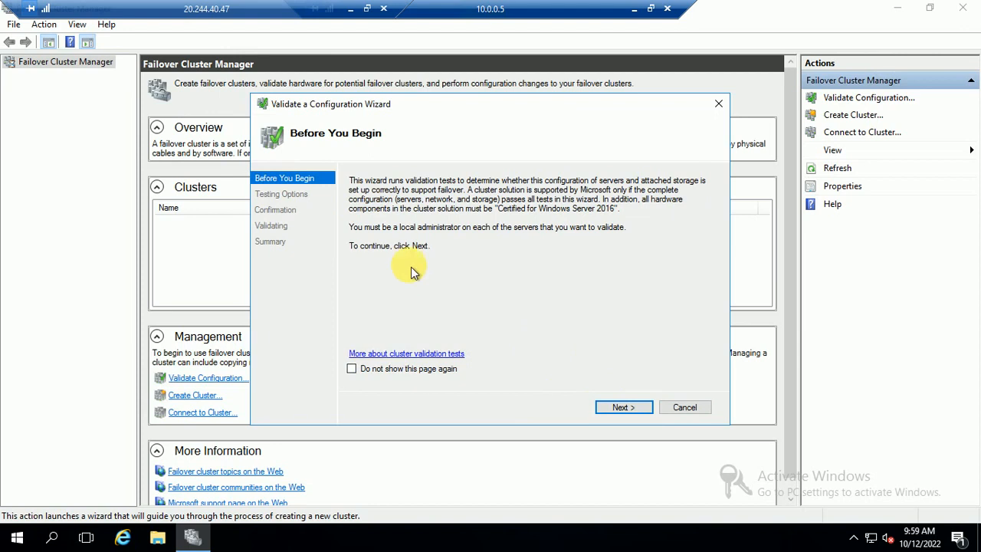
left_click(619, 410)
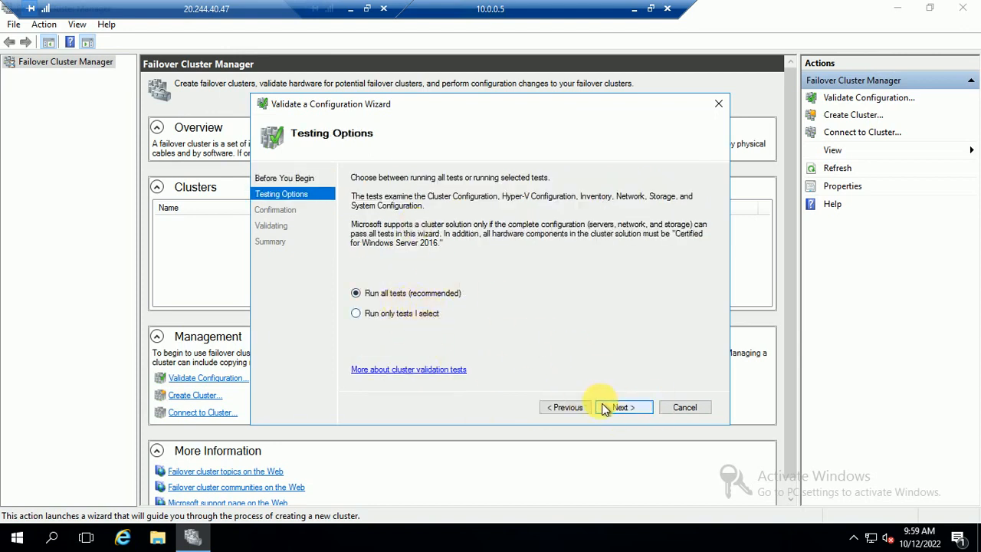
left_click(621, 408)
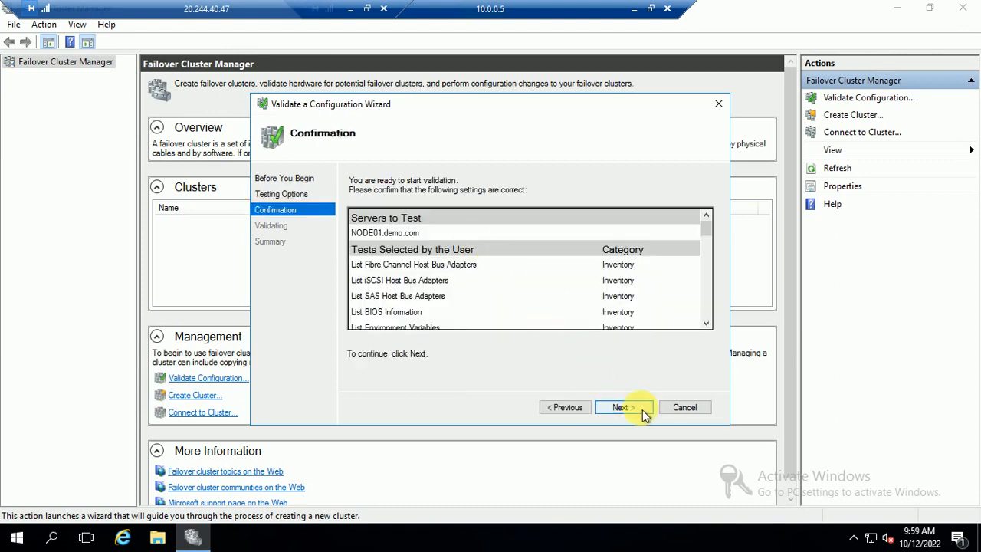
left_click(643, 410)
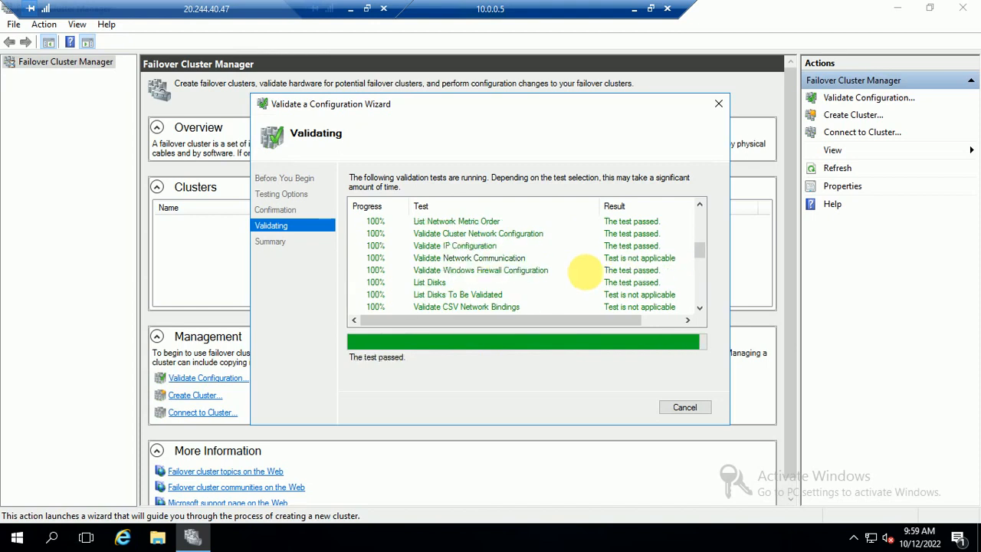
Minimize the 10.0.0.5 session and open the Windows (C:) drive in File Explorer.
left_click(634, 17)
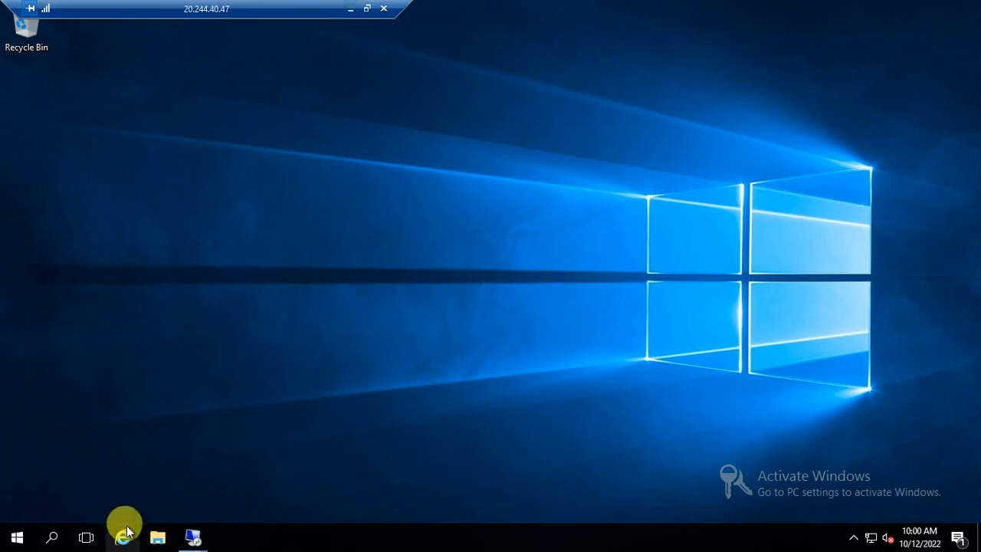
left_click(155, 538)
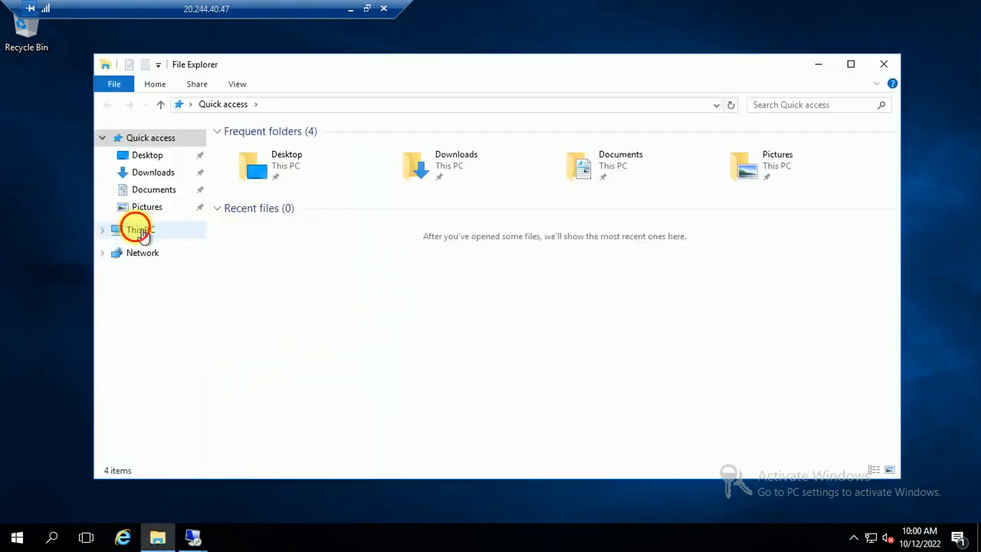
left_click(143, 232)
left_click(330, 273)
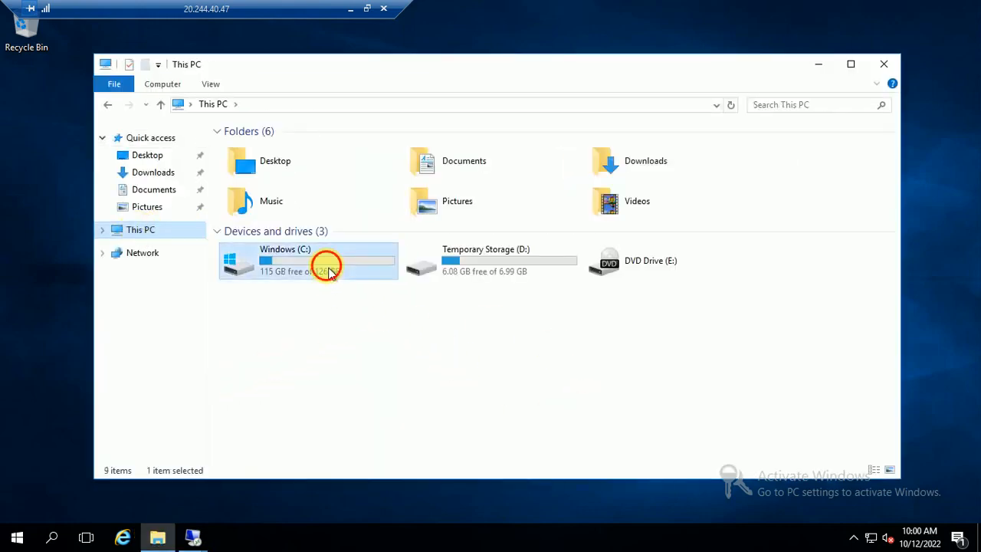
double_click(330, 273)
Create a folder in C: keeping the default name New folder, then return to the remote session.
right_click(305, 330)
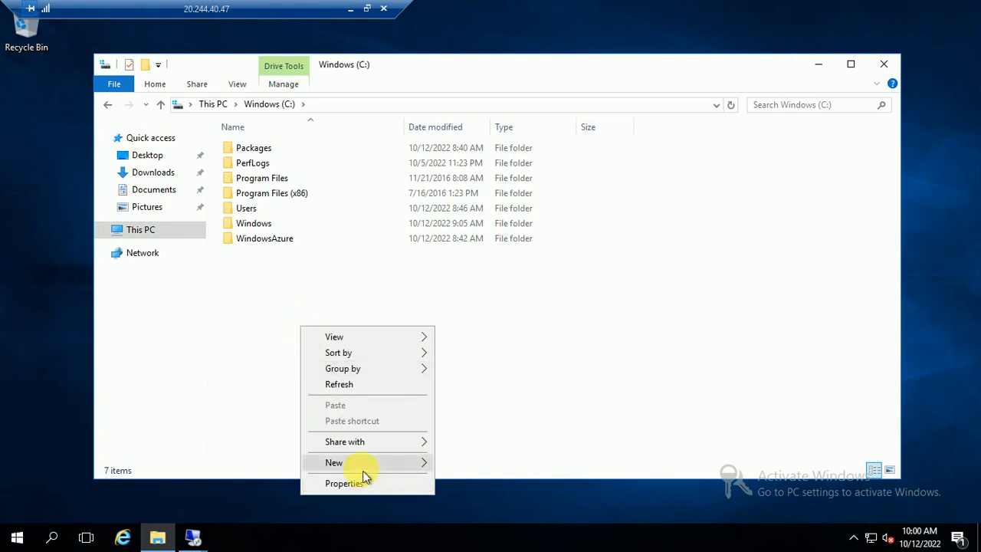
mouse_move(363, 465)
left_click(473, 357)
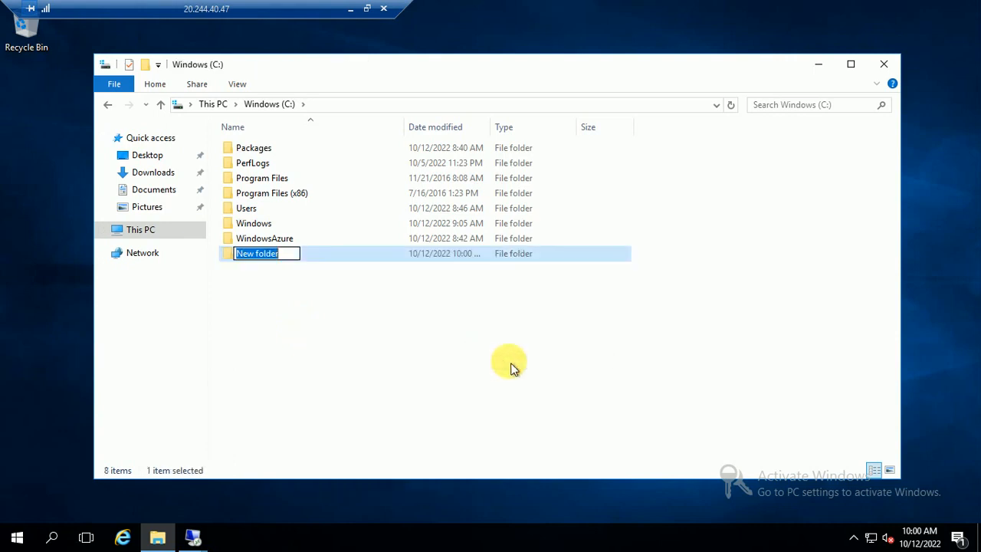
type("Q")
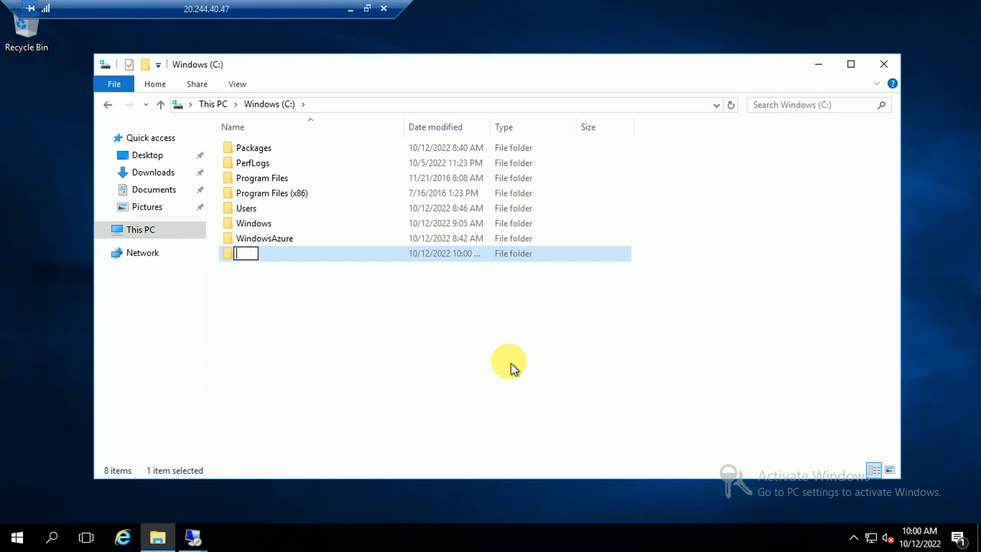
left_click(399, 360)
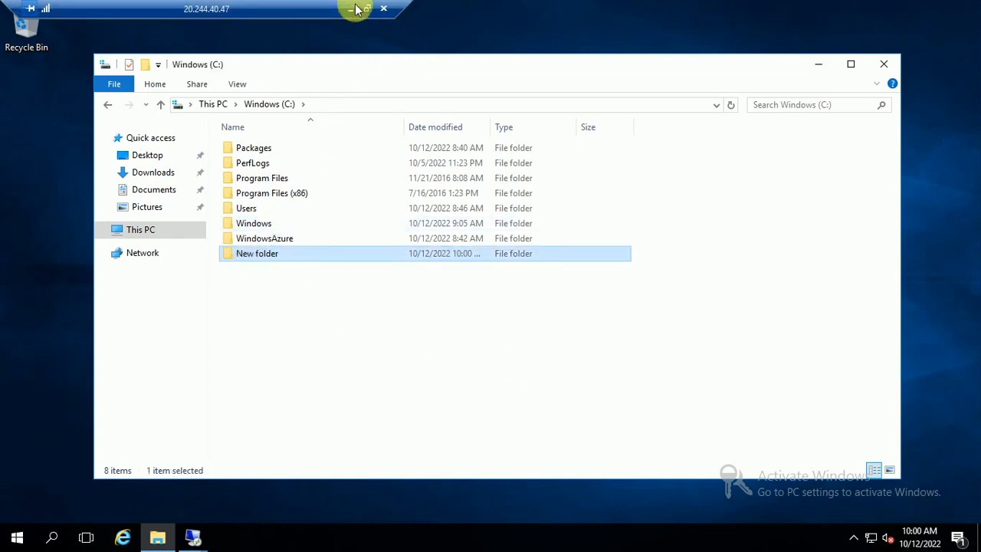
left_click(351, 9)
left_click(523, 536)
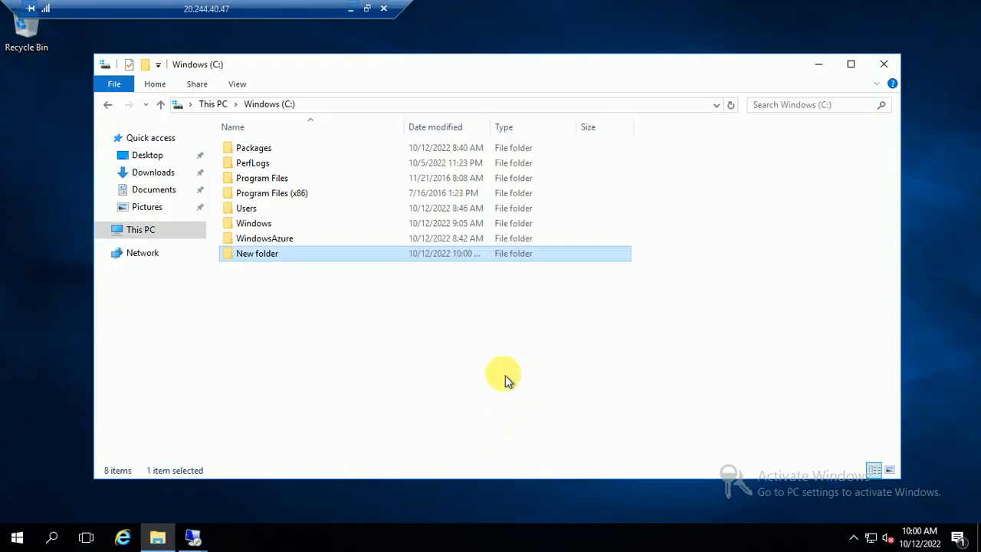
Back in the 10.0.0.5 session, name the cluster MyCluster01 and create it on NODE01.demo.com.
left_click(192, 536)
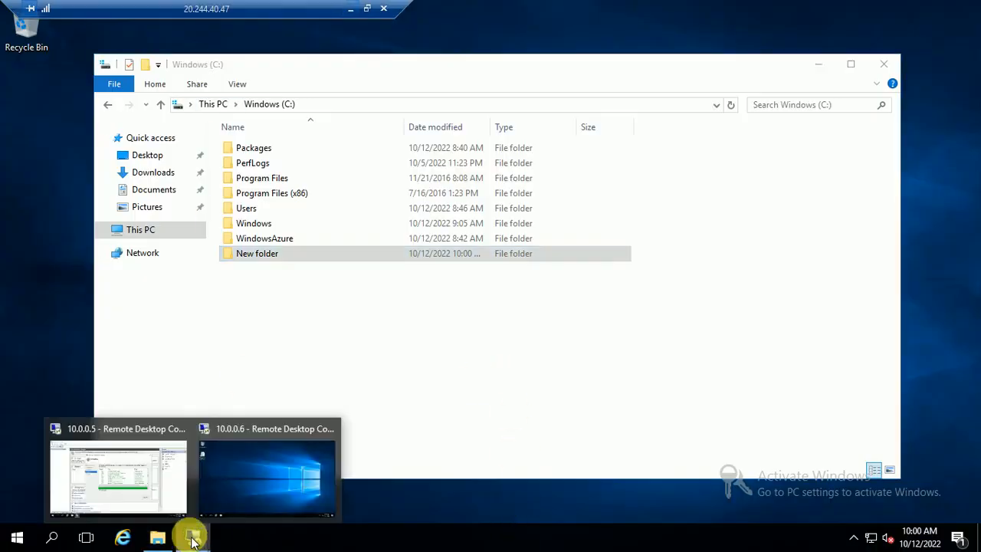
left_click(126, 437)
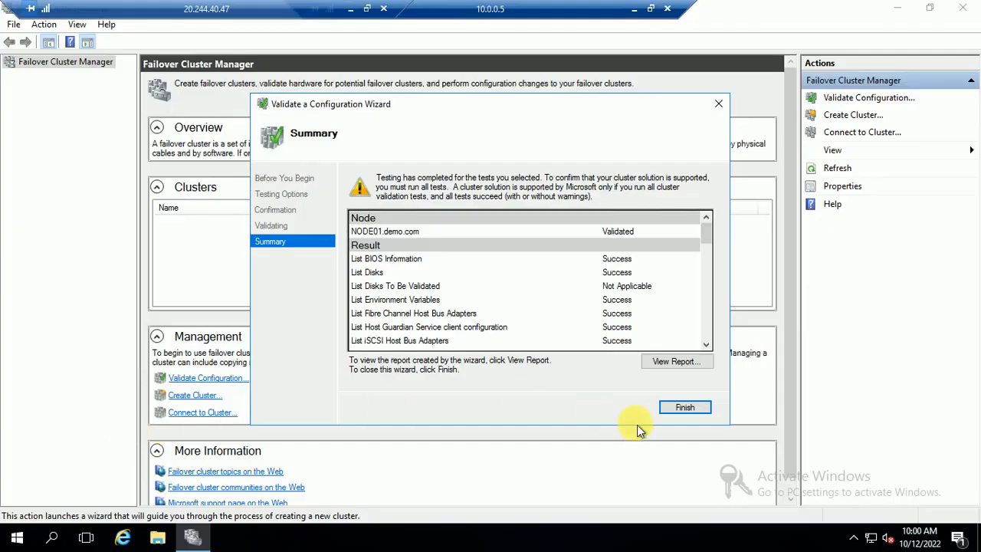
left_click(684, 408)
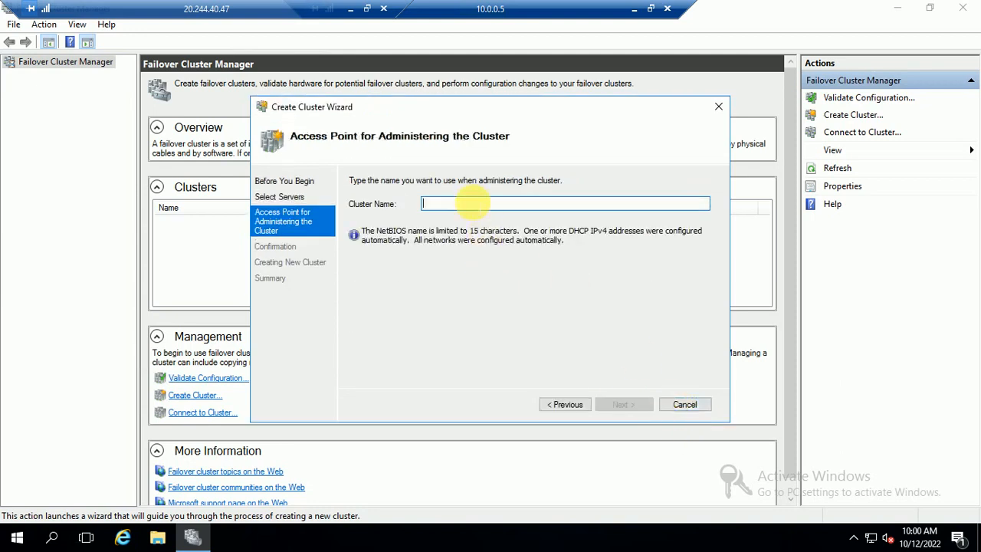
type("MyCluster01")
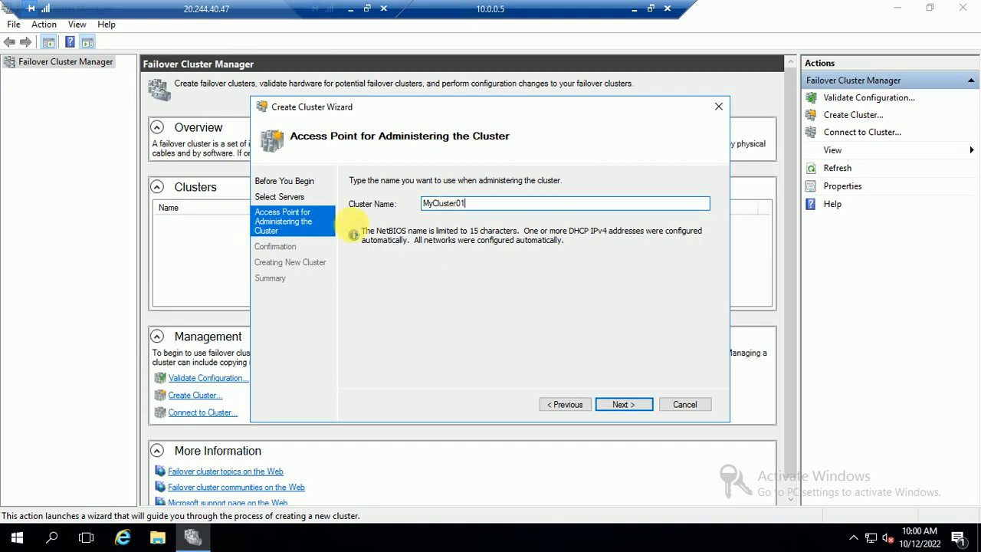
double_click(495, 204)
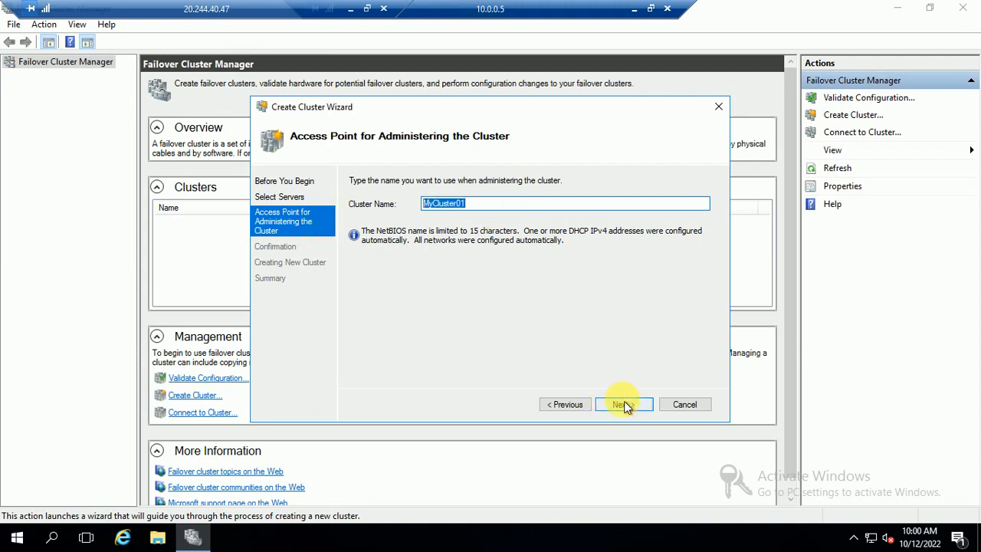
left_click(624, 406)
left_click(624, 406)
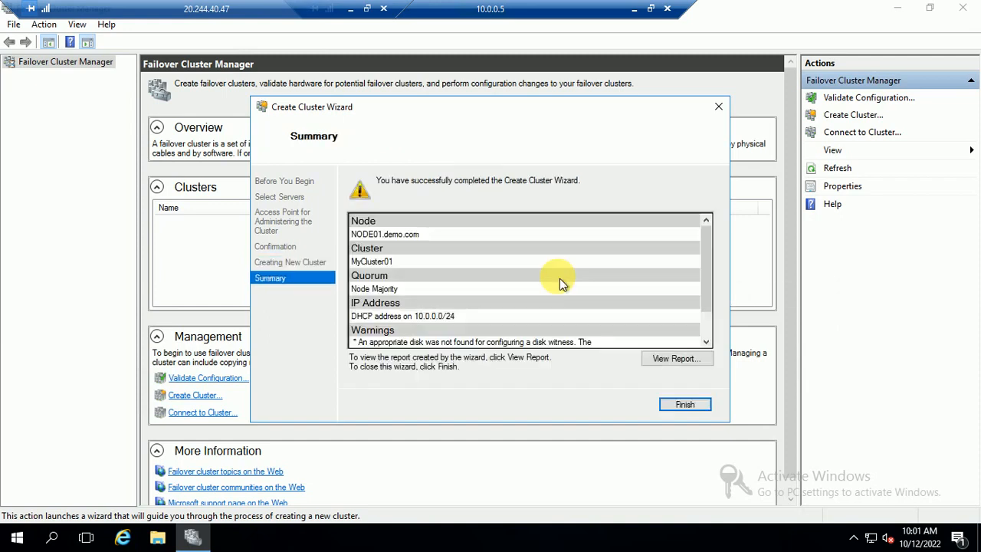
Expand MyCluster01.demo.com and review its empty Roles and its Nodes page showing NODE01 Up.
left_click(685, 407)
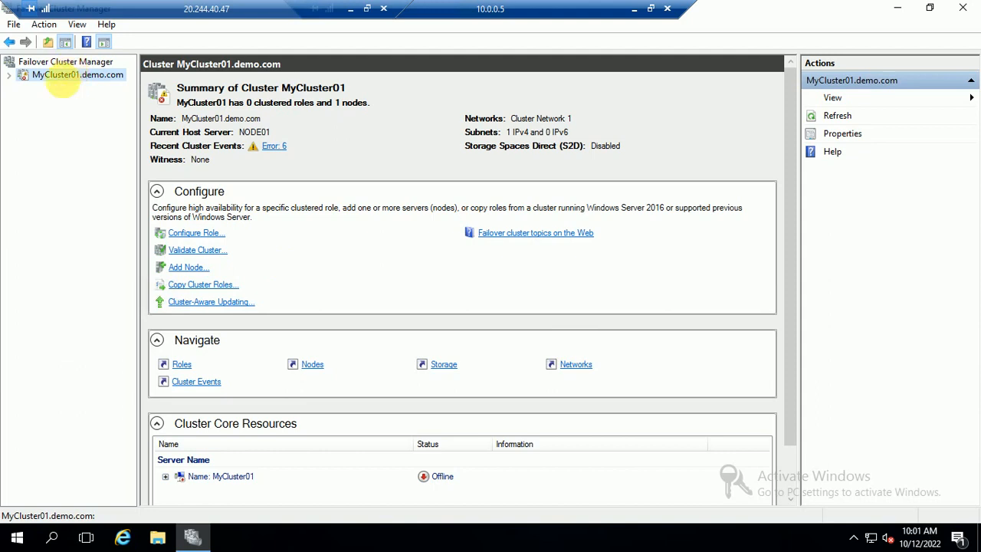
right_click(65, 78)
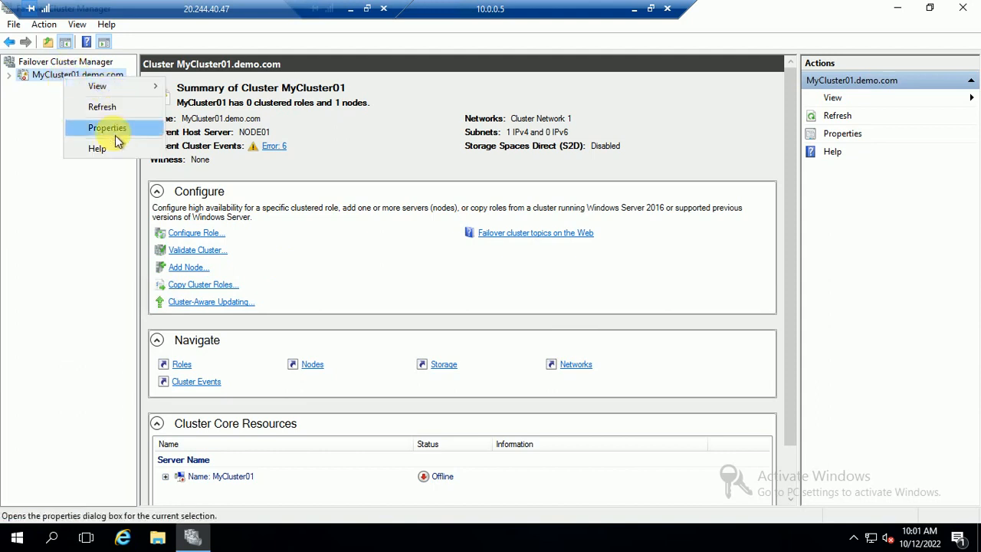
left_click(17, 80)
left_click(9, 75)
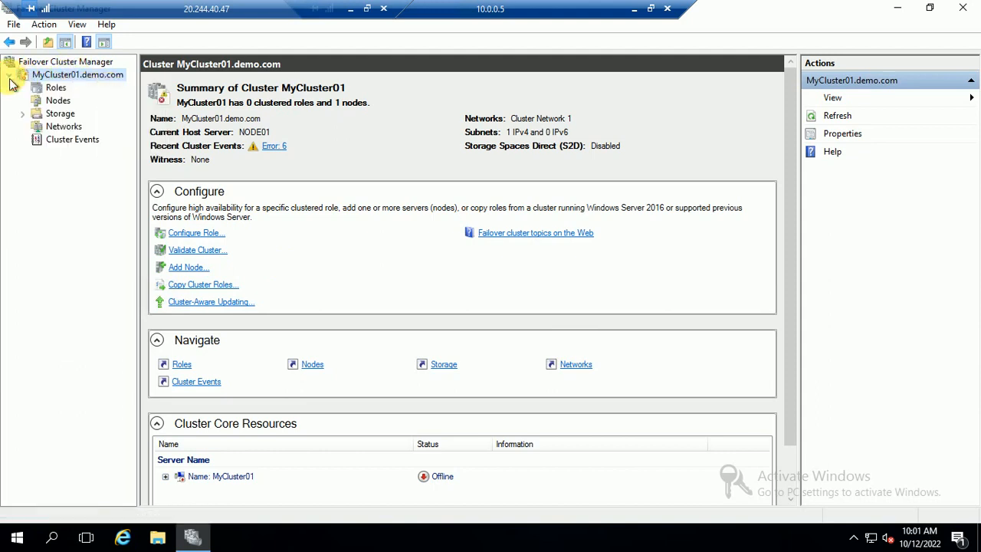
right_click(72, 82)
left_click(53, 212)
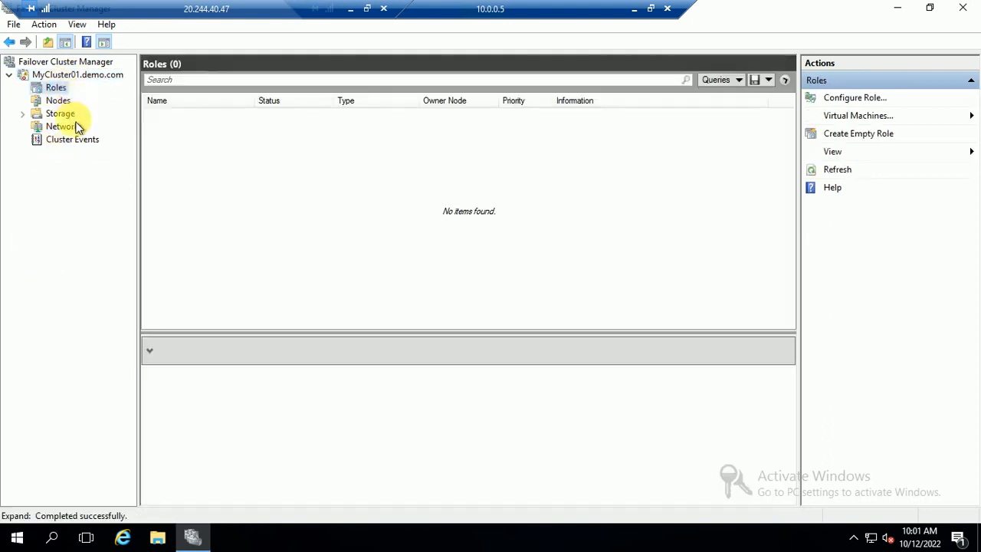
left_click(61, 102)
right_click(79, 78)
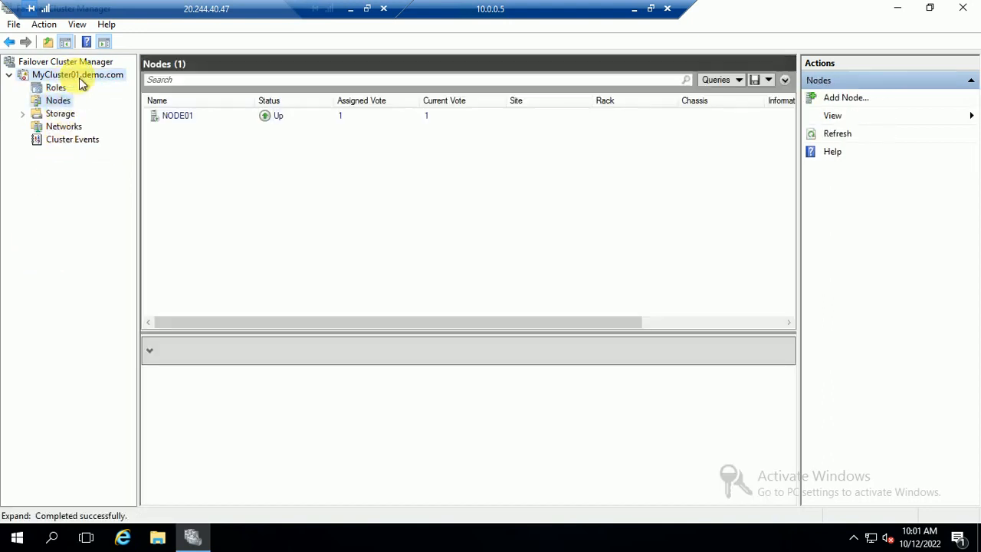
mouse_move(157, 202)
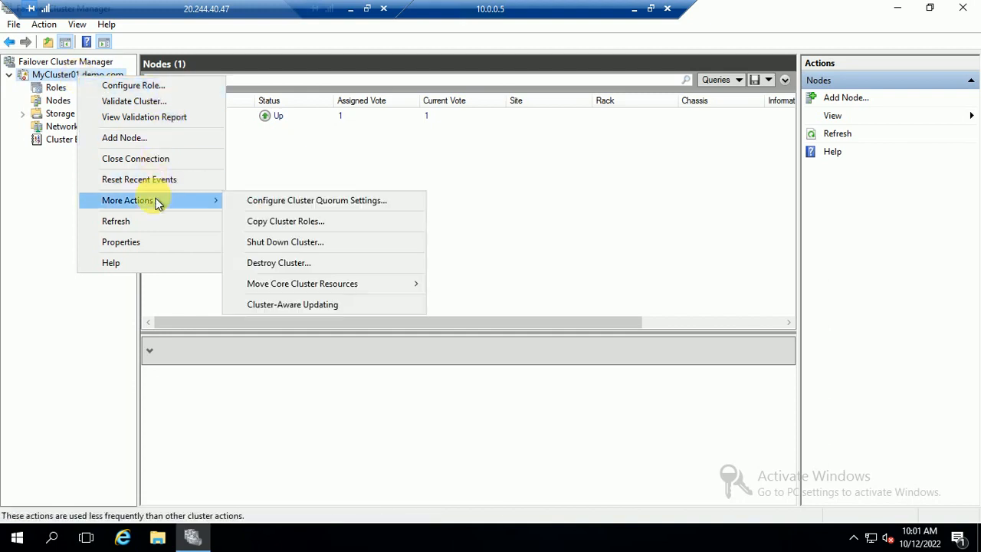
Configure cluster quorum choosing 'Select the quorum witness' and 'Configure a file share witness'.
left_click(322, 205)
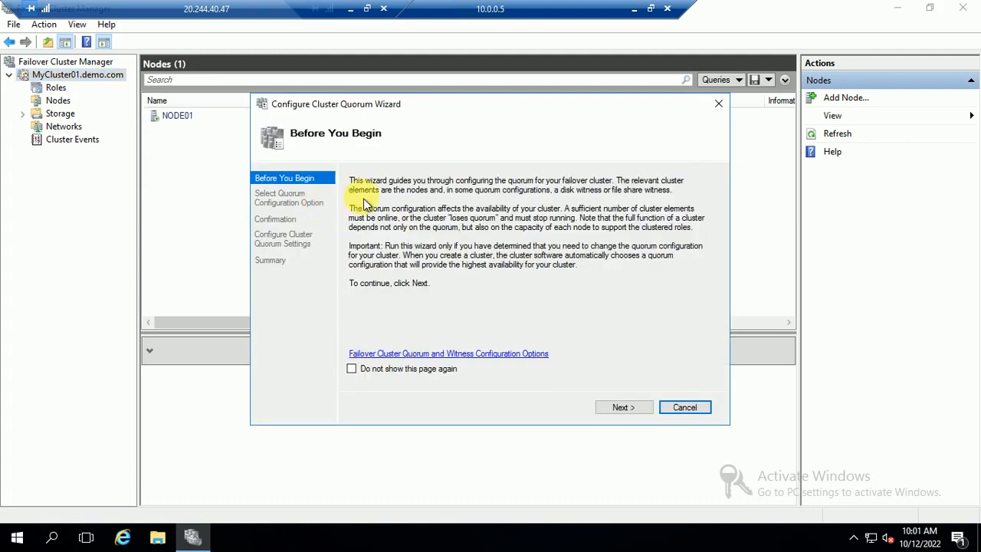
left_click(623, 407)
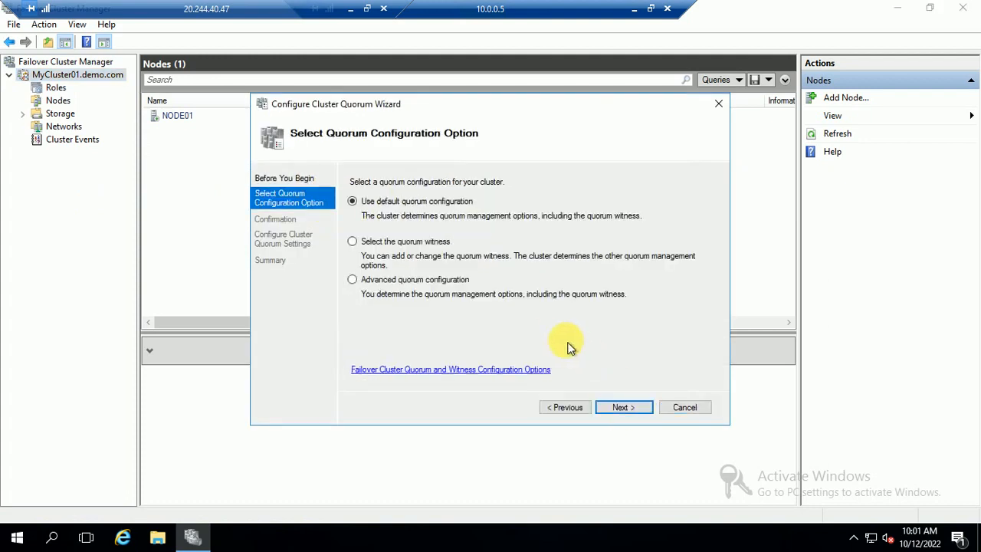
left_click(398, 245)
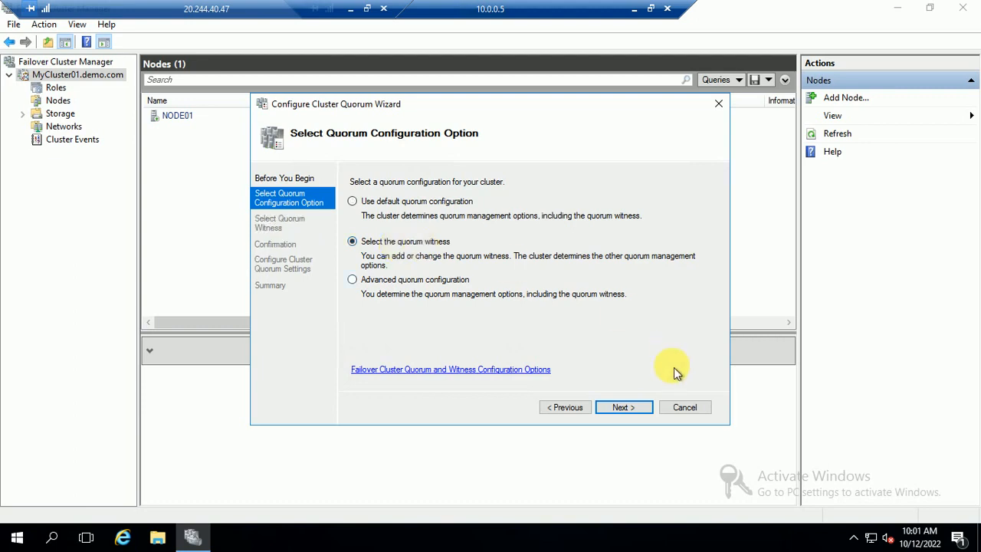
left_click(623, 407)
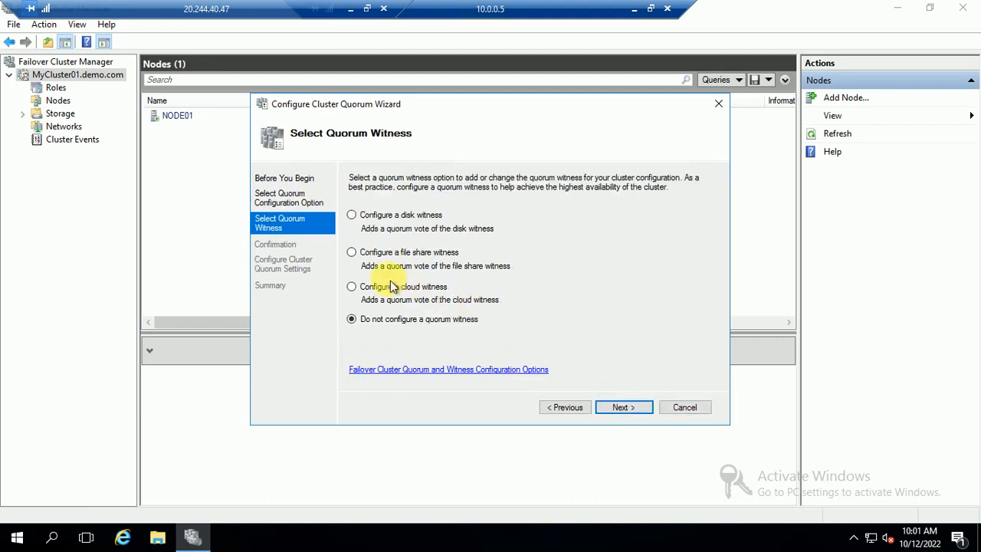
left_click(394, 255)
left_click(623, 407)
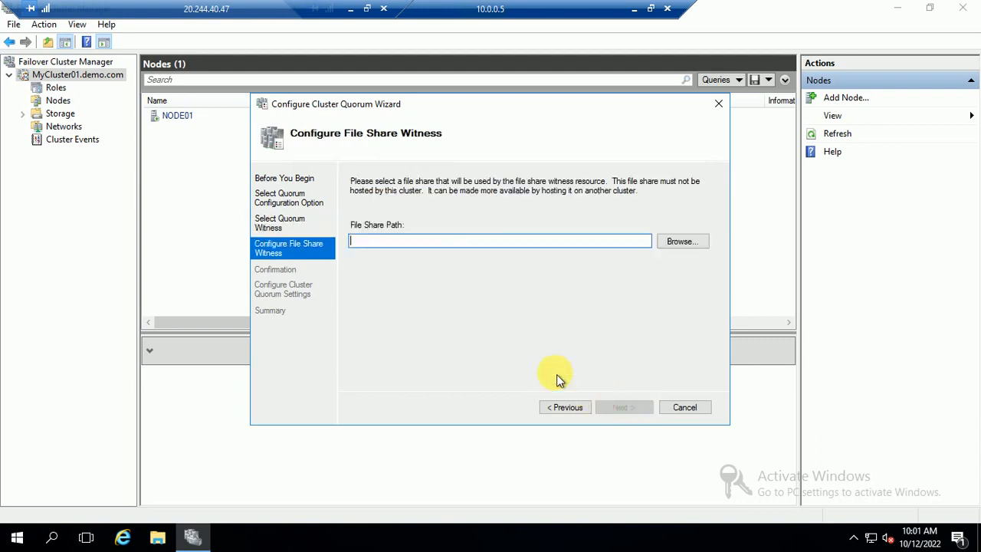
Look up and confirm DC01 as the share server, then start a new shared folder on it.
left_click(685, 246)
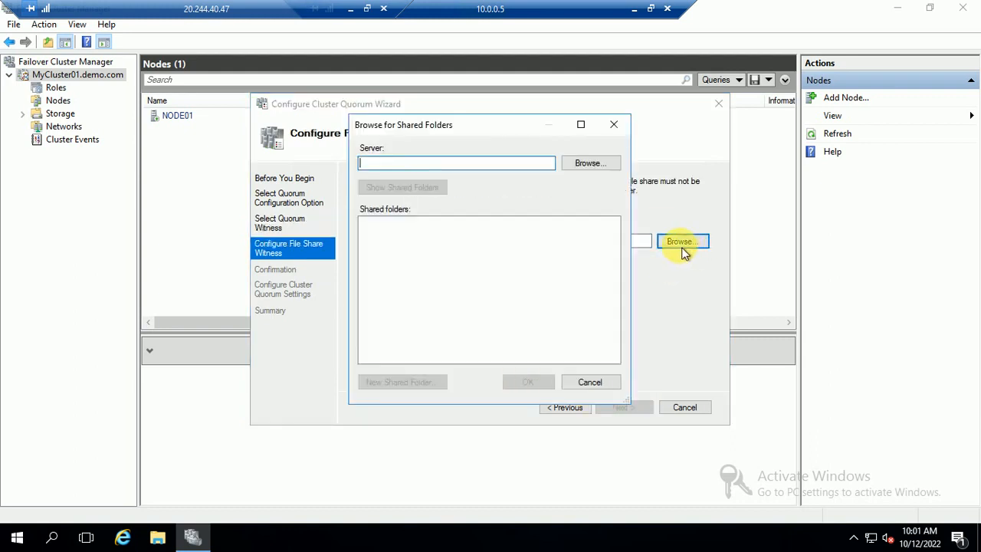
left_click(573, 164)
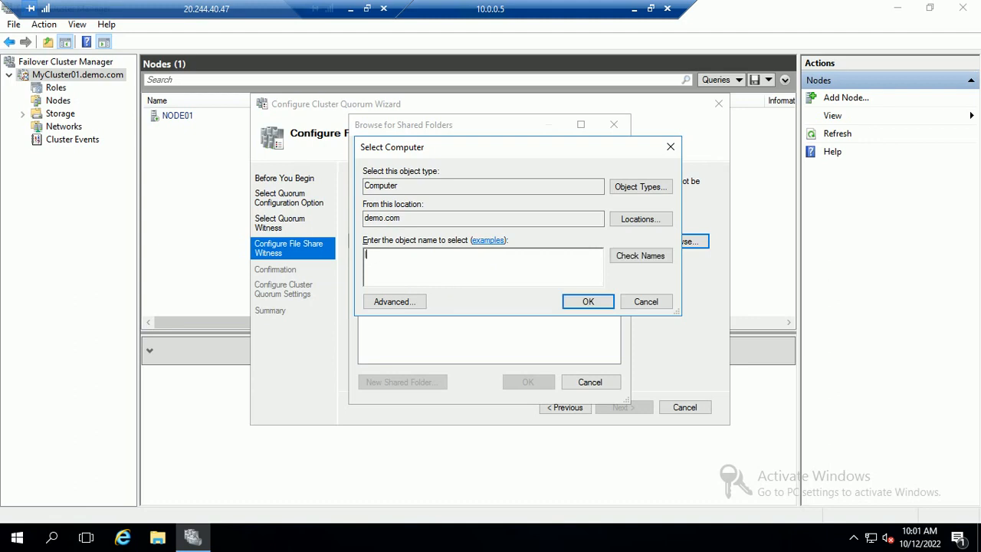
type("DC01")
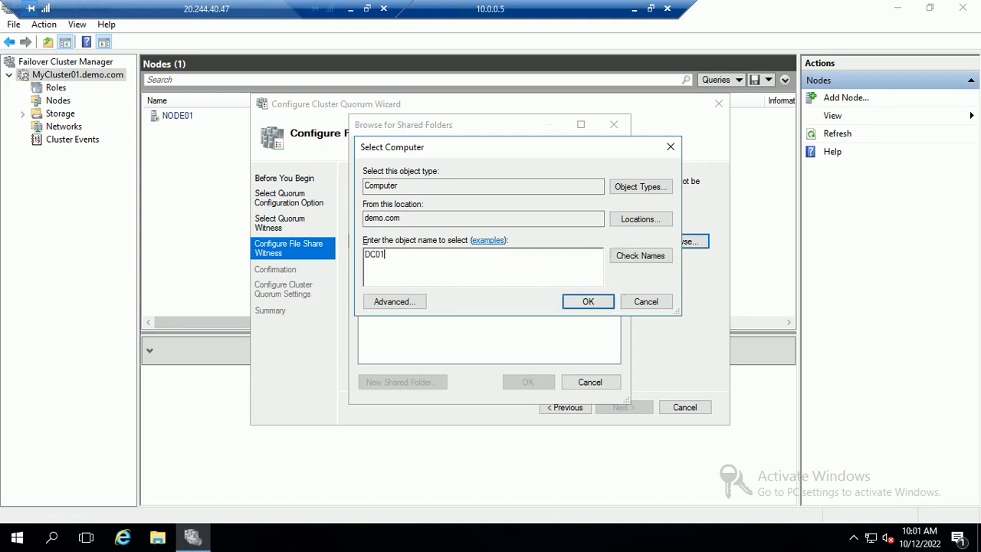
left_click(638, 257)
left_click(586, 304)
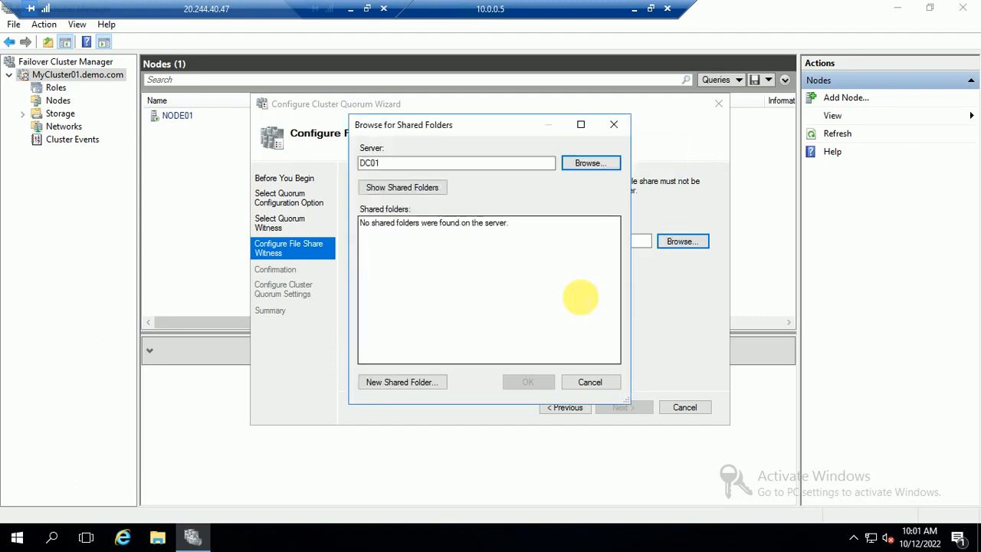
left_click(385, 382)
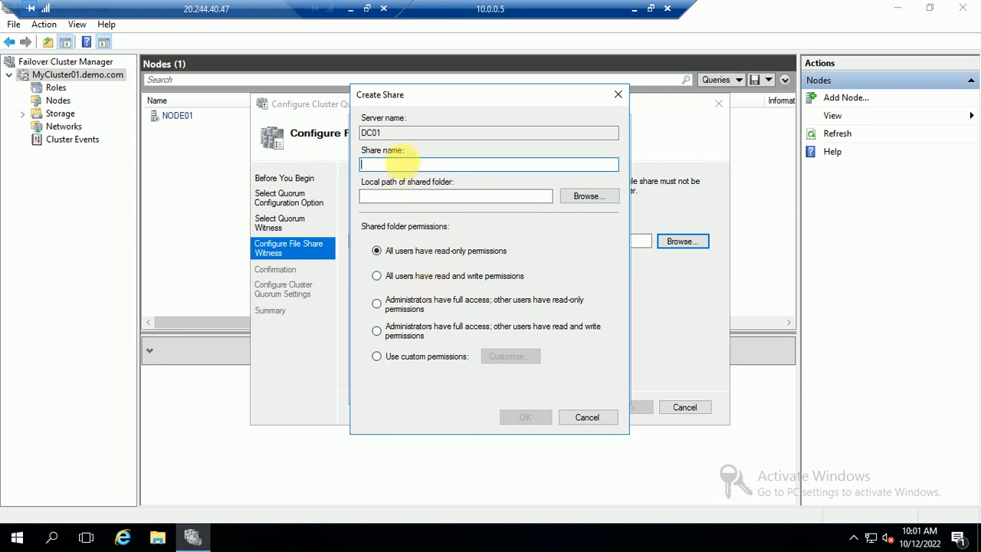
Name the share Quorum with read-write access for all users, making a Quorum folder on d$.
type("Quorum")
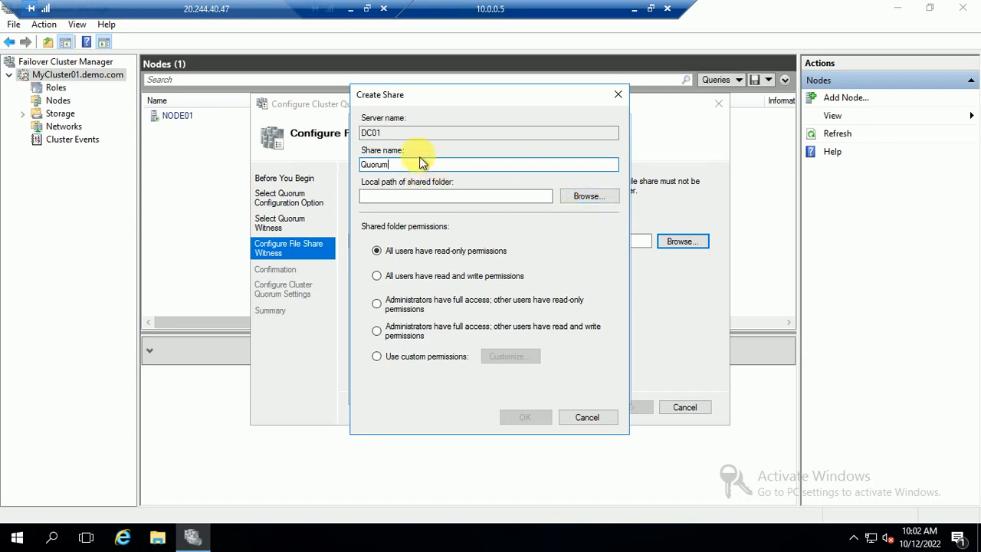
double_click(372, 164)
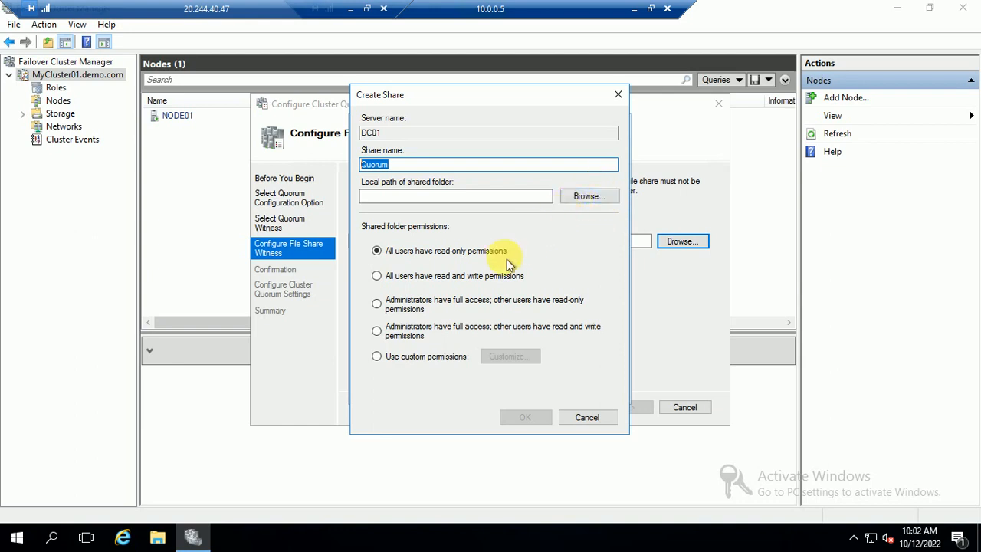
left_click(377, 276)
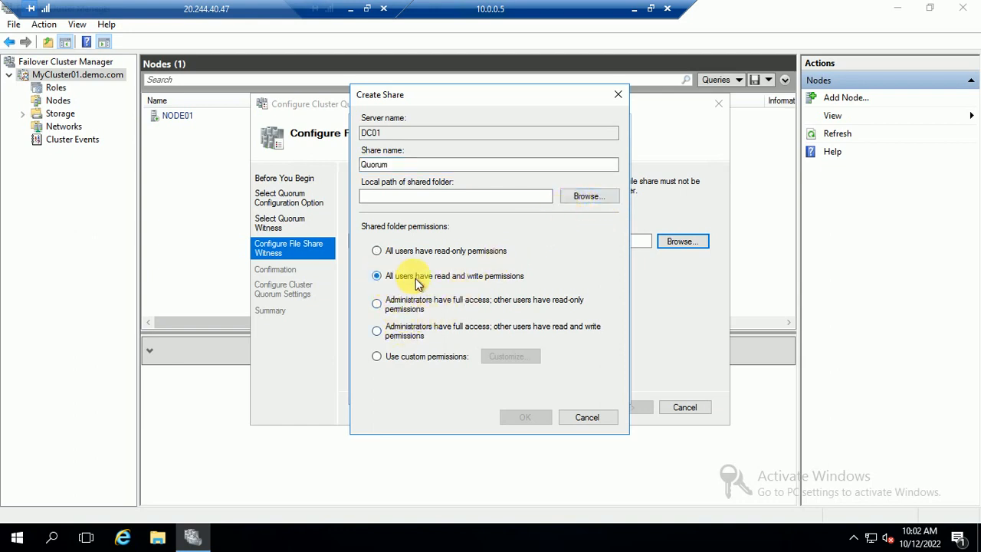
left_click(588, 196)
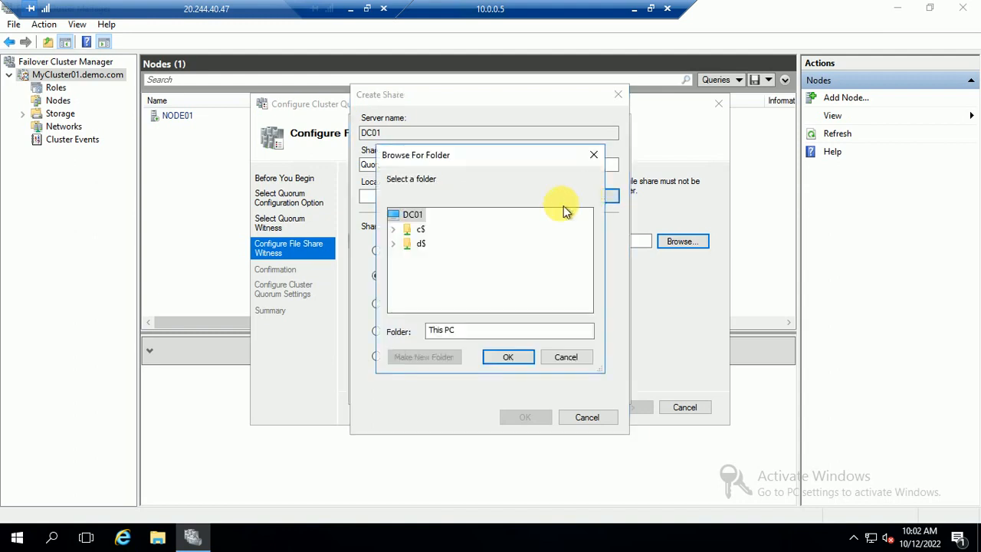
left_click(394, 244)
left_click(420, 244)
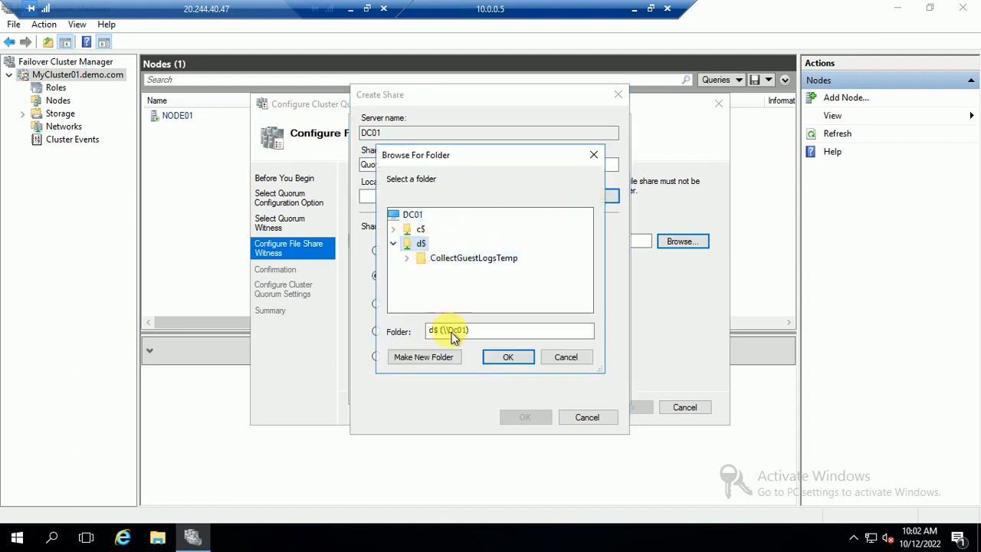
left_click(423, 357)
type("Quorum")
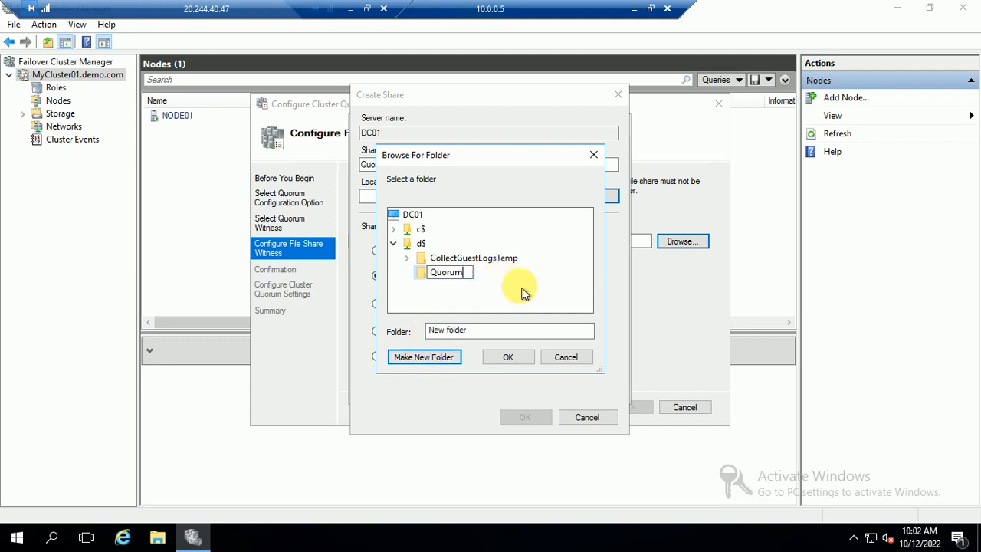
left_click(490, 288)
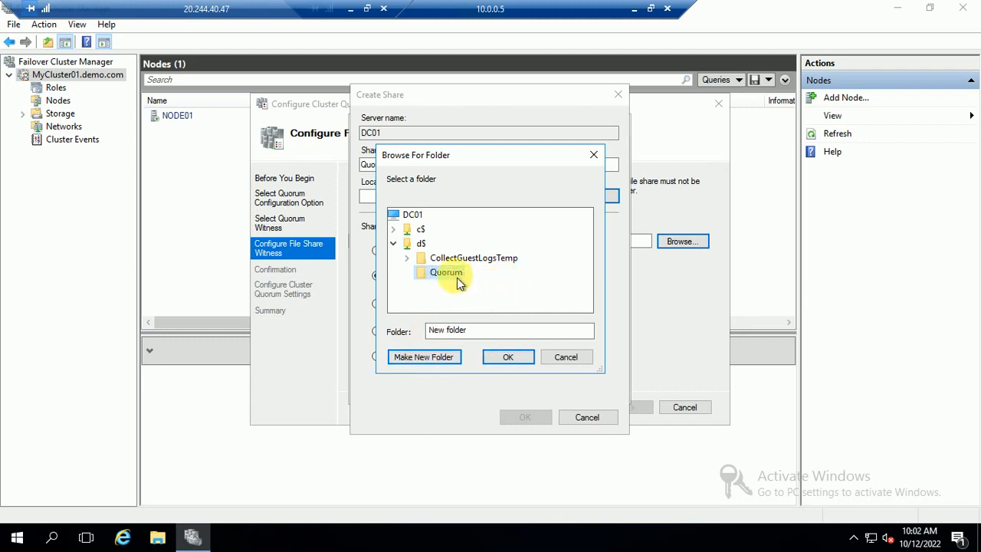
Create the Quorum folder at c:\Quorum as the share path and confirm creating the Quorum share.
left_click(393, 229)
left_click(418, 214)
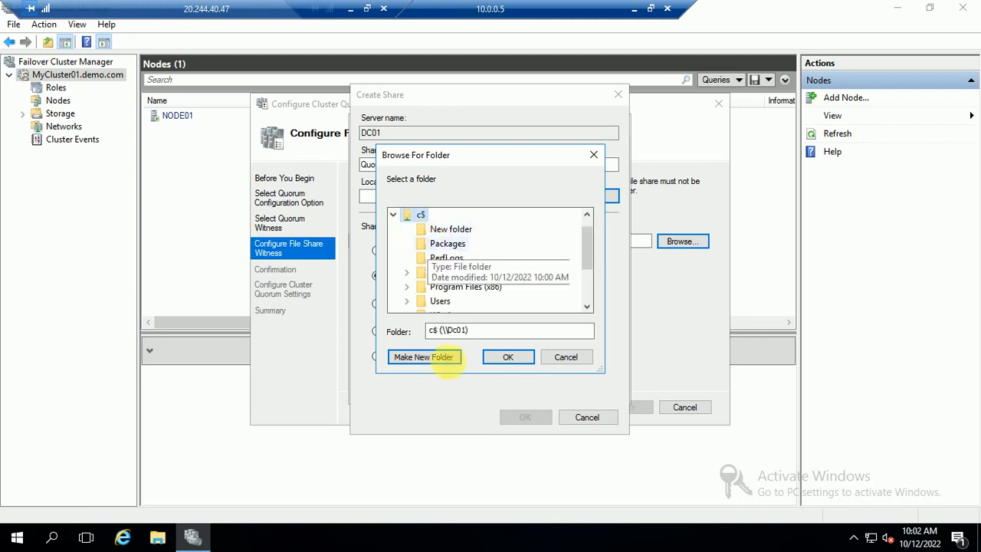
left_click(429, 360)
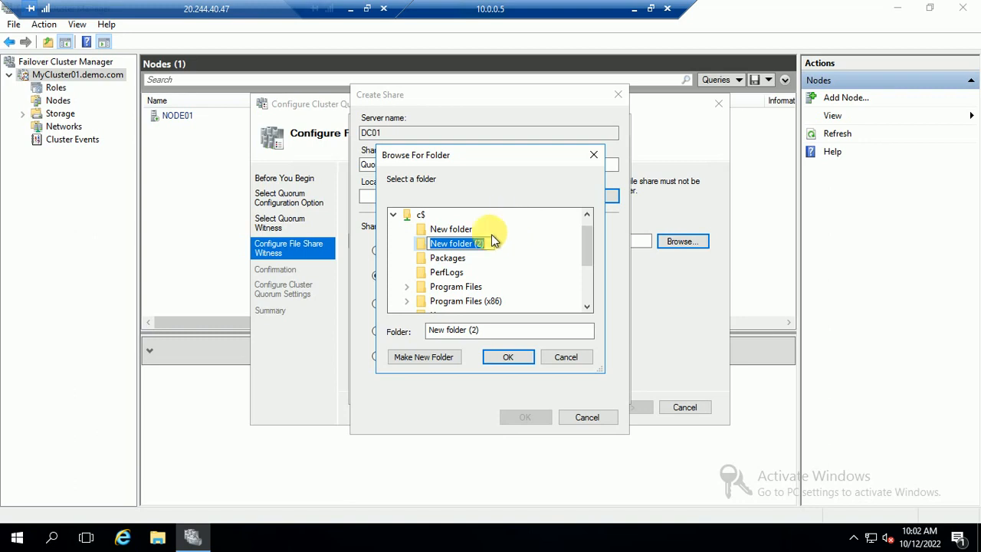
type("Quorum")
left_click(508, 356)
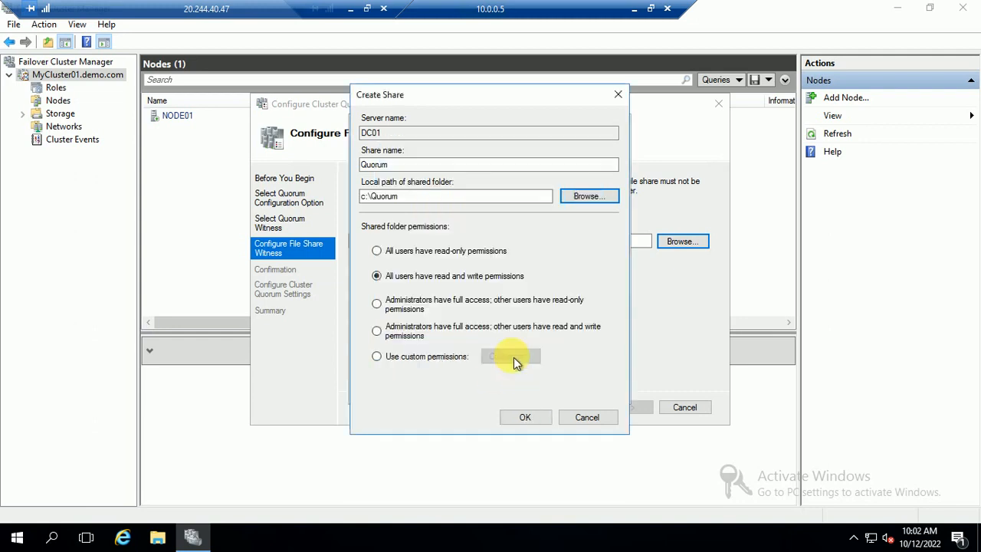
left_click(525, 417)
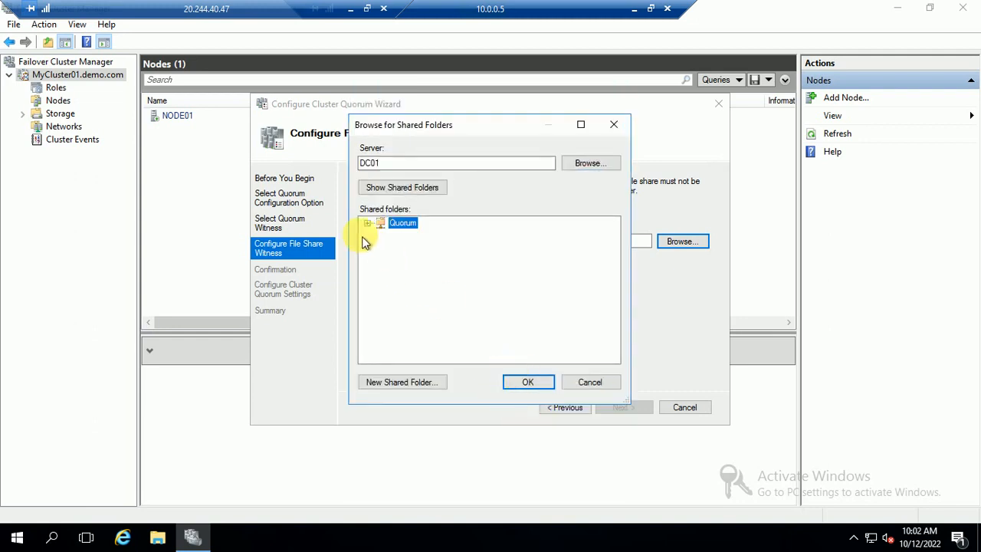
left_click(159, 538)
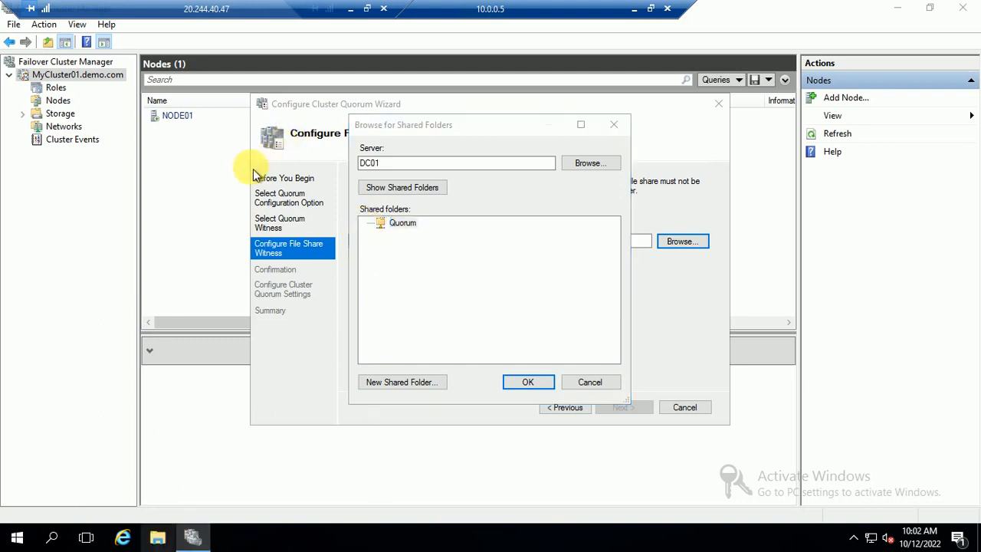
Delete the stray New folder from drive C: and go back to the 10.0.0.5 session.
left_click(156, 538)
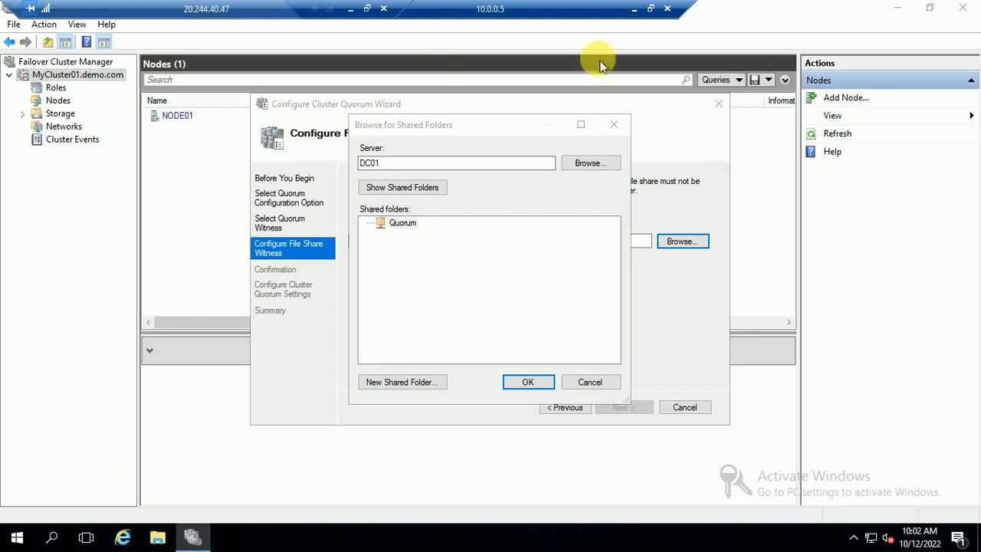
left_click(633, 9)
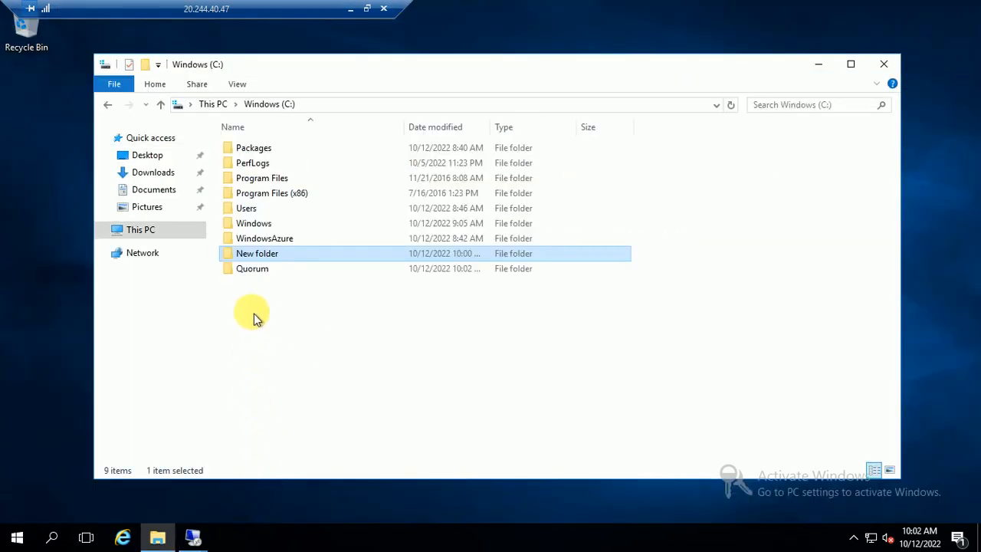
left_click(325, 337)
left_click(263, 256)
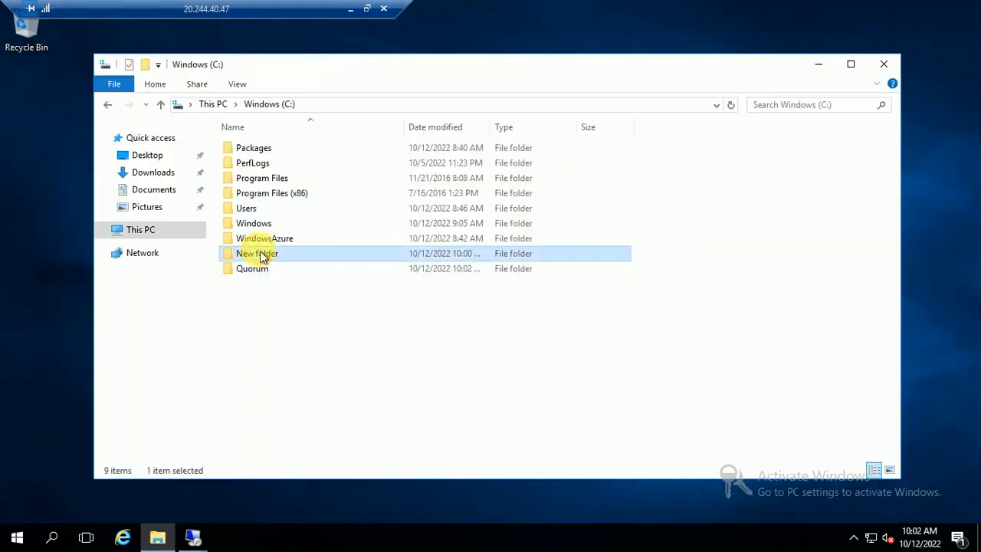
key("Delete")
key("Return")
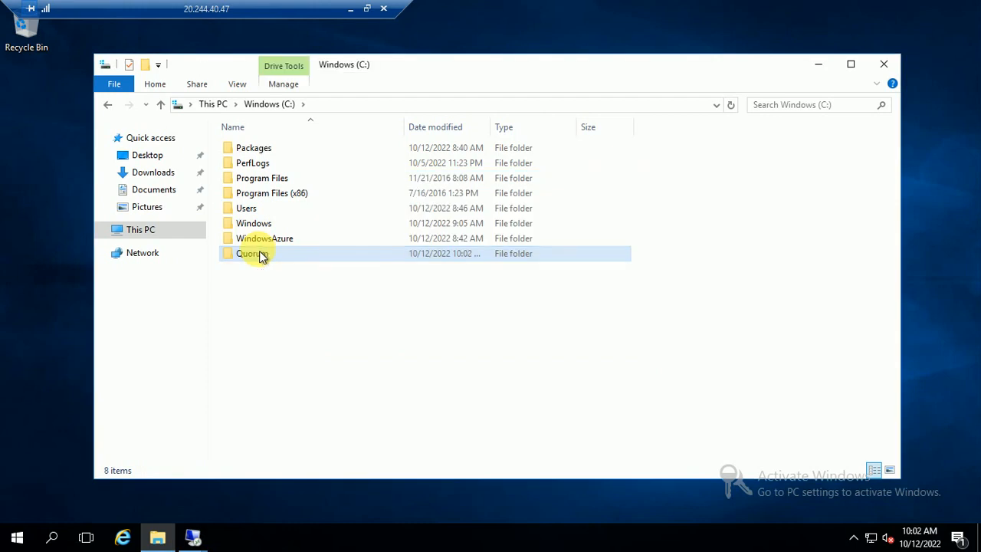
left_click(192, 537)
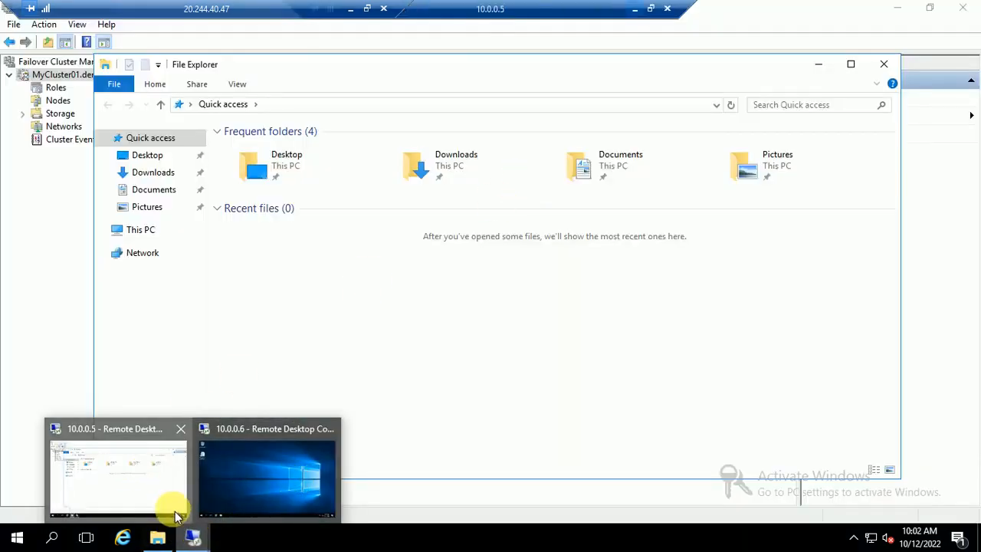
left_click(157, 469)
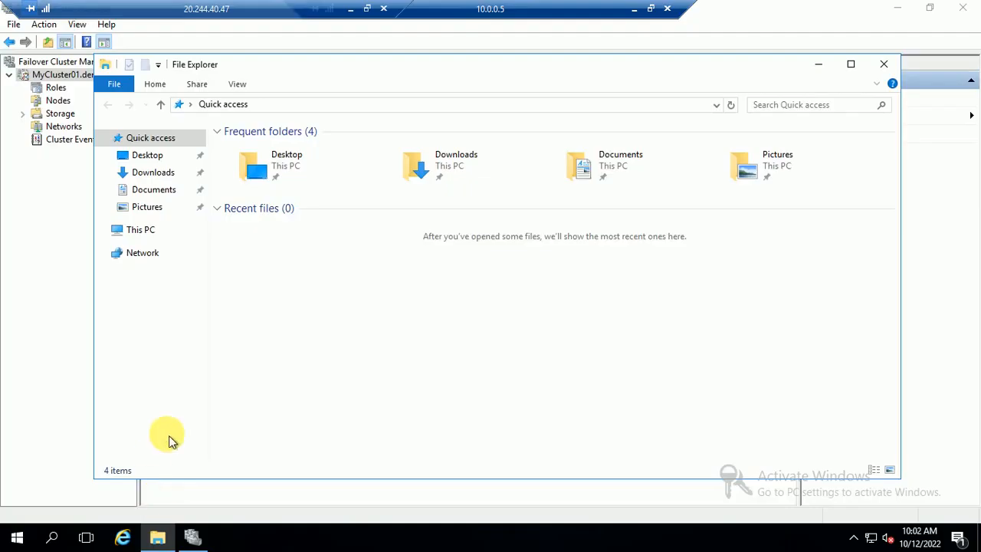
Pick the Quorum share as the witness path and apply the file share witness quorum settings.
left_click(192, 536)
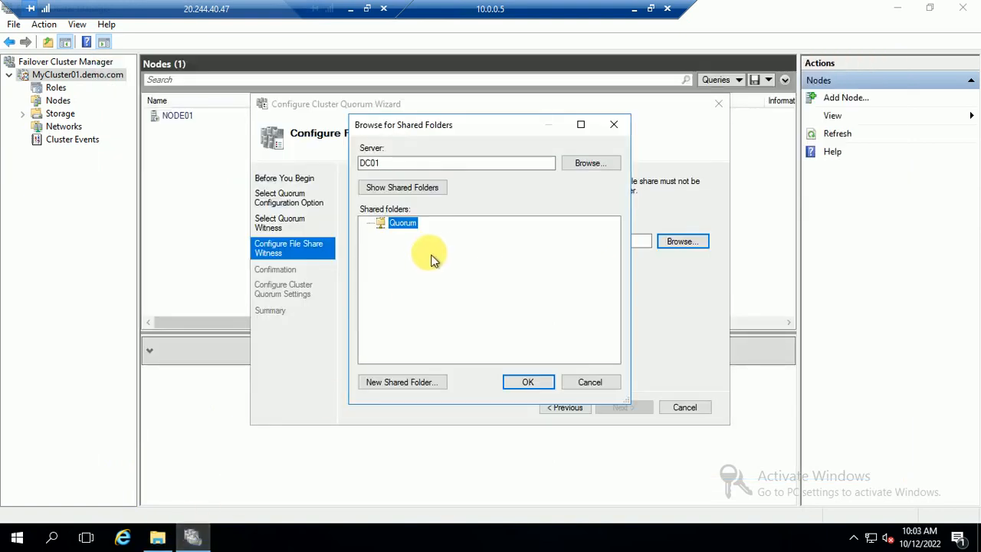
left_click(529, 381)
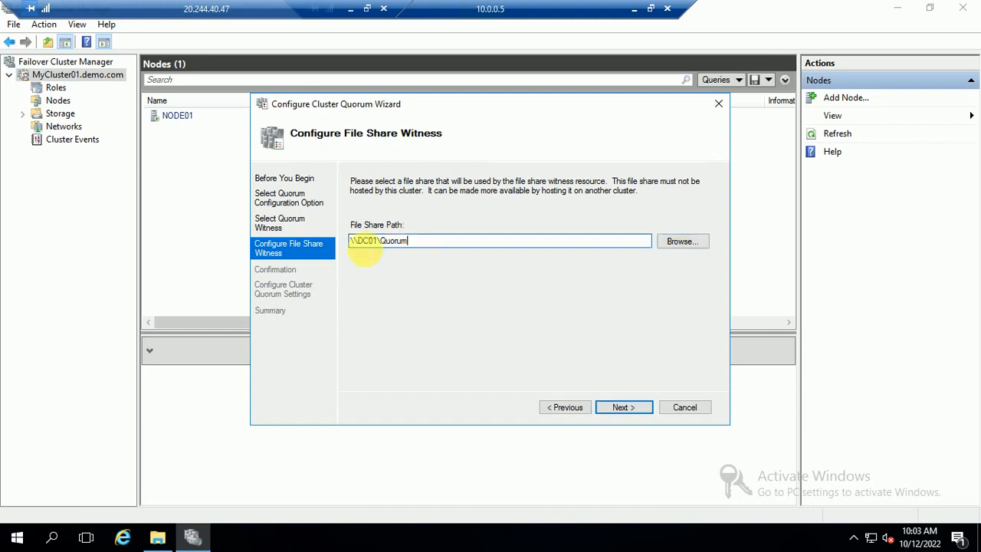
left_click(623, 413)
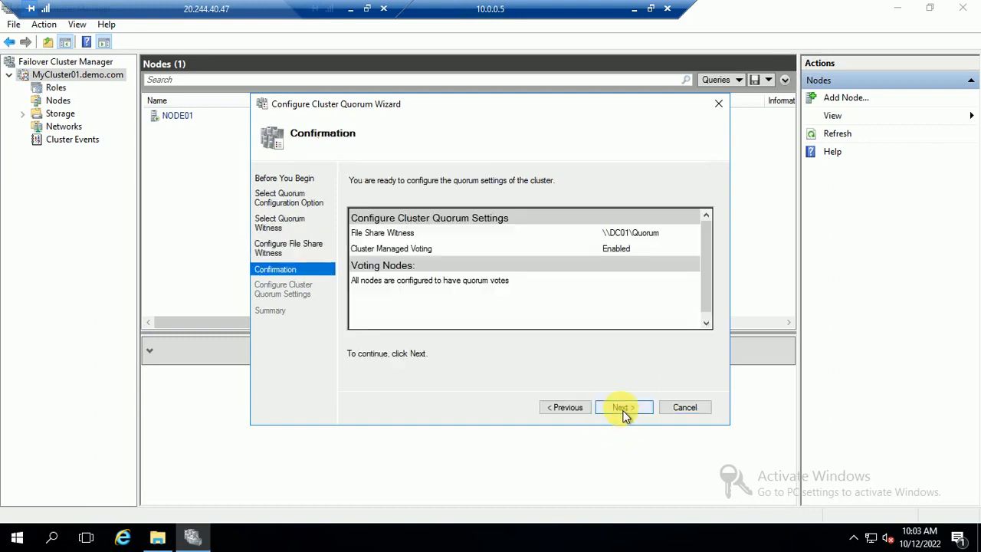
left_click(623, 413)
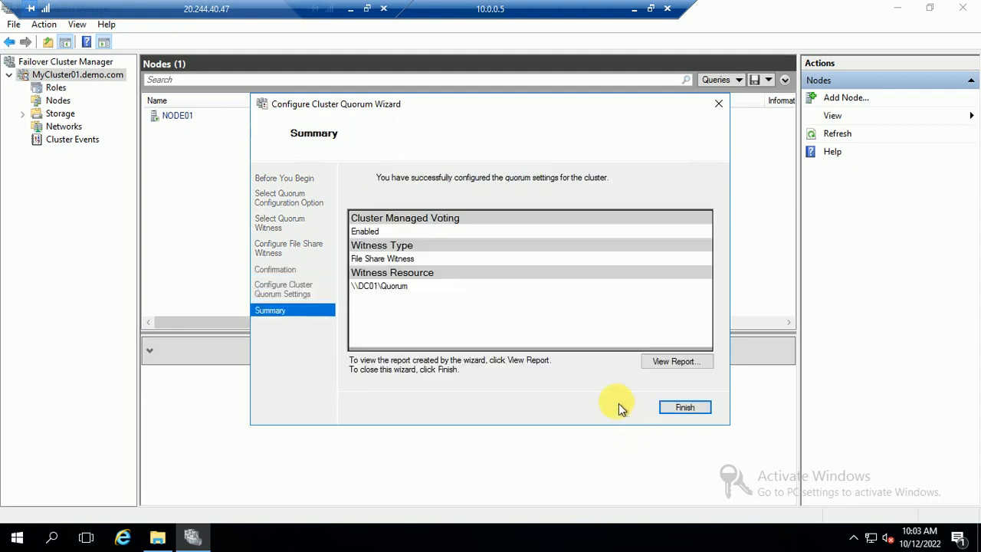
left_click(684, 408)
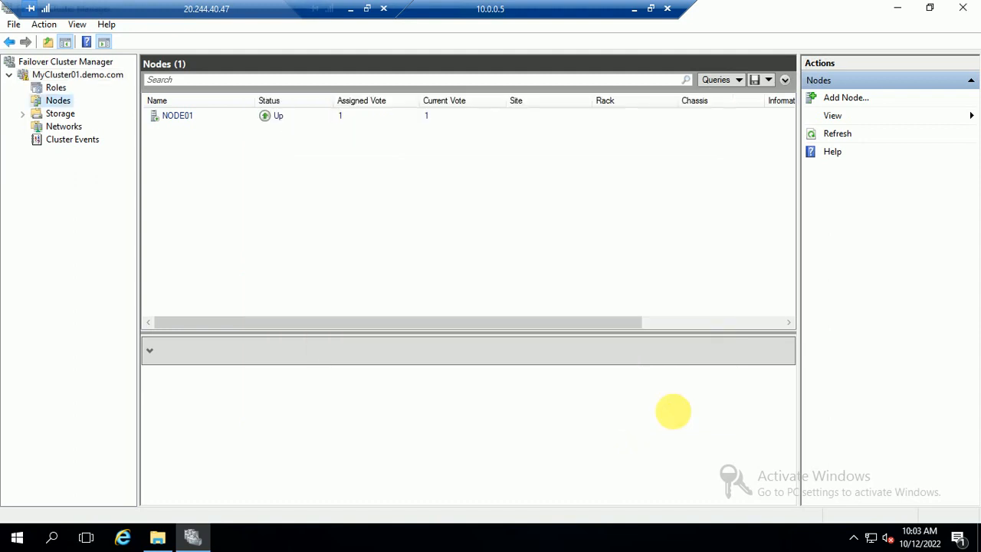
Refresh the MyCluster01 summary and switch to the Nodes list.
left_click(61, 74)
right_click(61, 75)
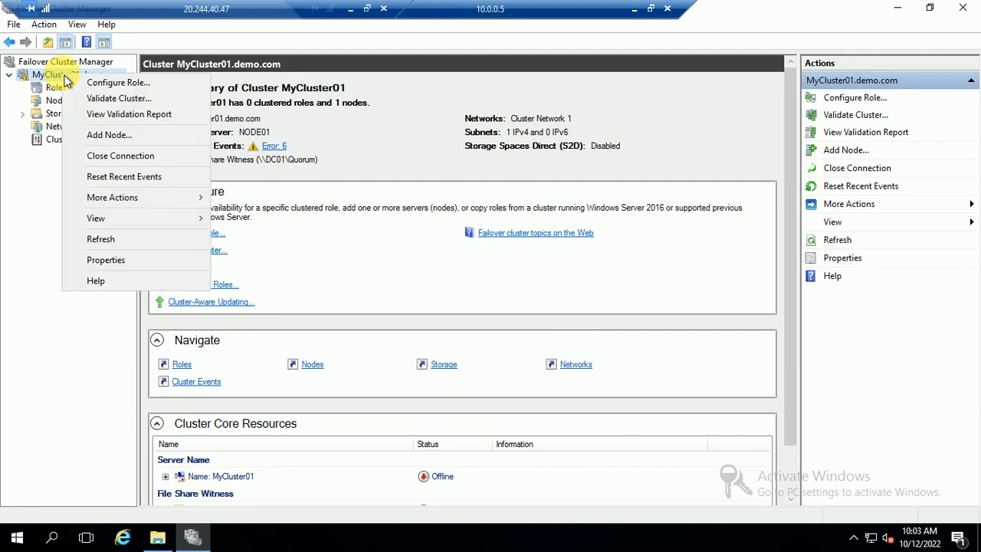
left_click(108, 242)
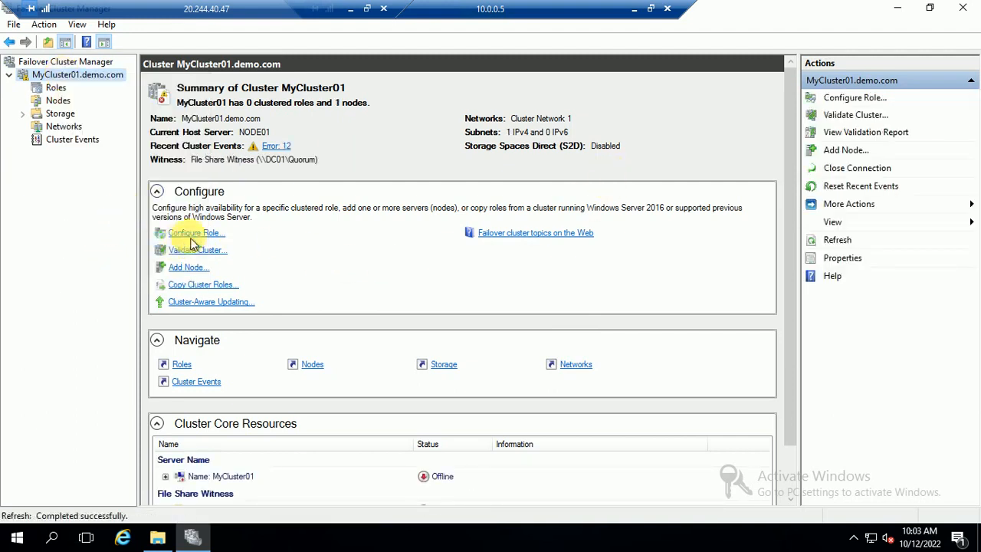
left_click(60, 102)
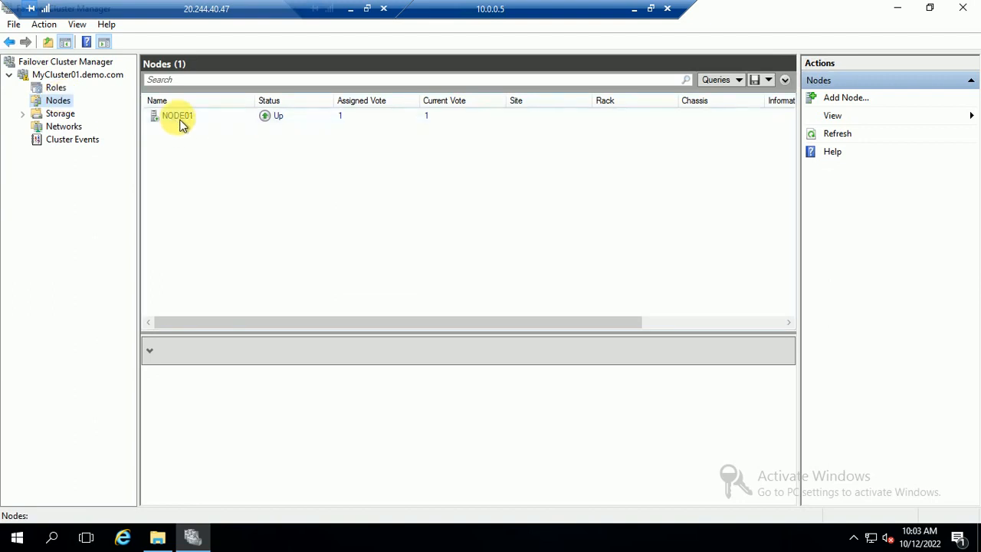
Start the Add Node Wizard and select NODE02 from the domain computers as the server to add.
right_click(65, 105)
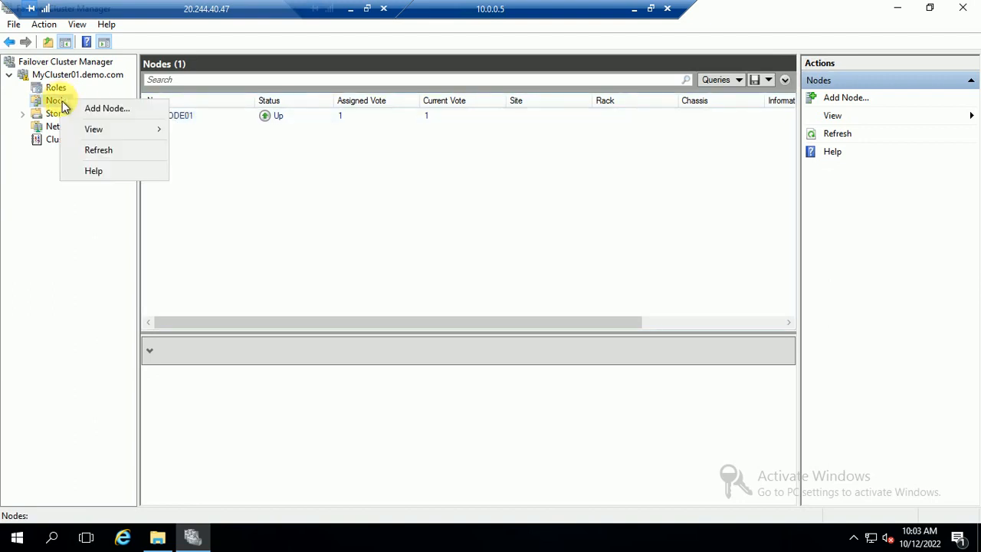
left_click(119, 107)
left_click(617, 408)
left_click(685, 227)
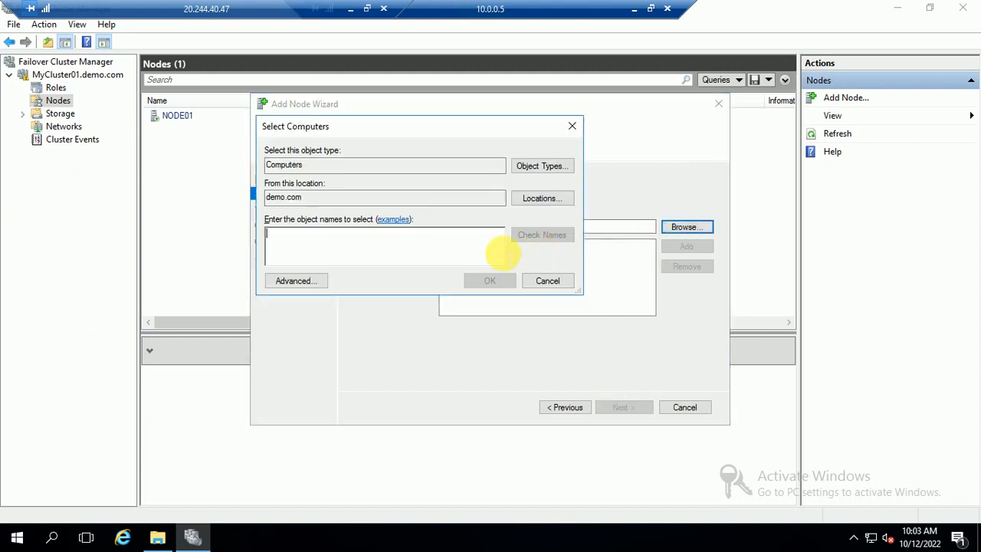
left_click(290, 281)
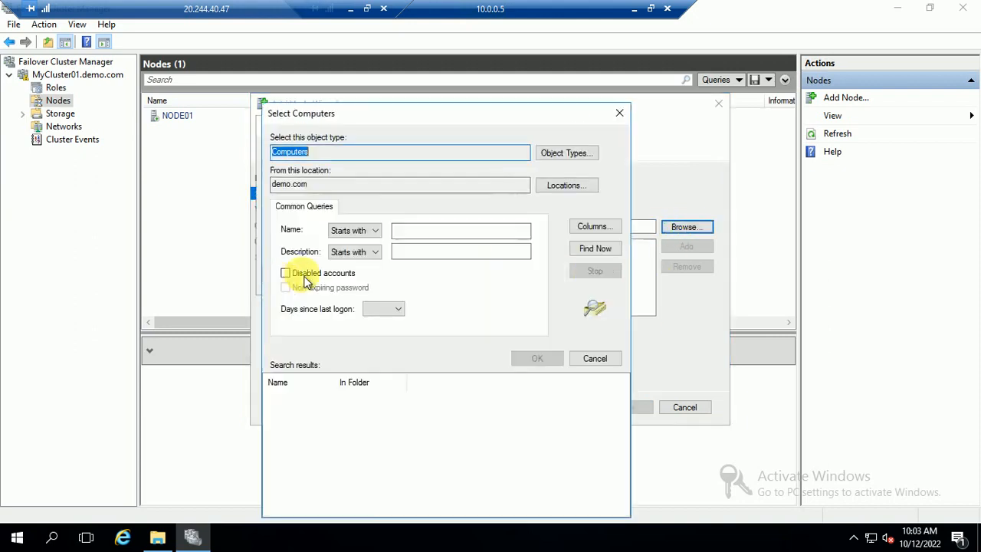
left_click(600, 256)
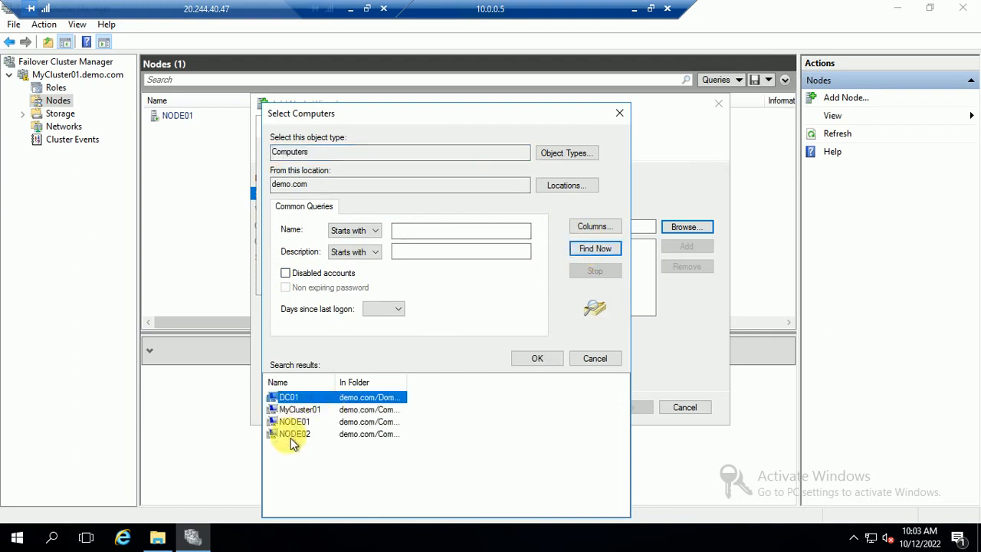
left_click(291, 434)
left_click(537, 359)
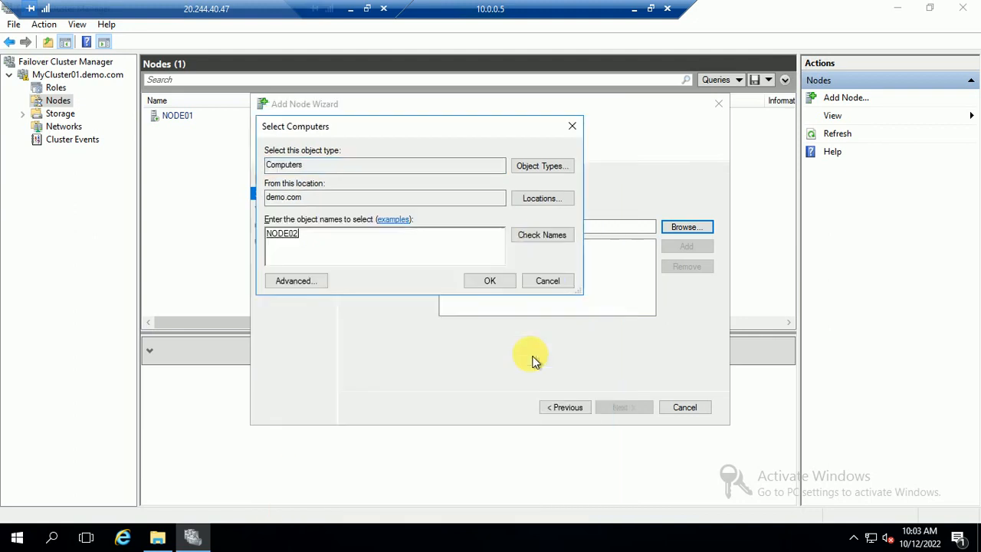
left_click(488, 281)
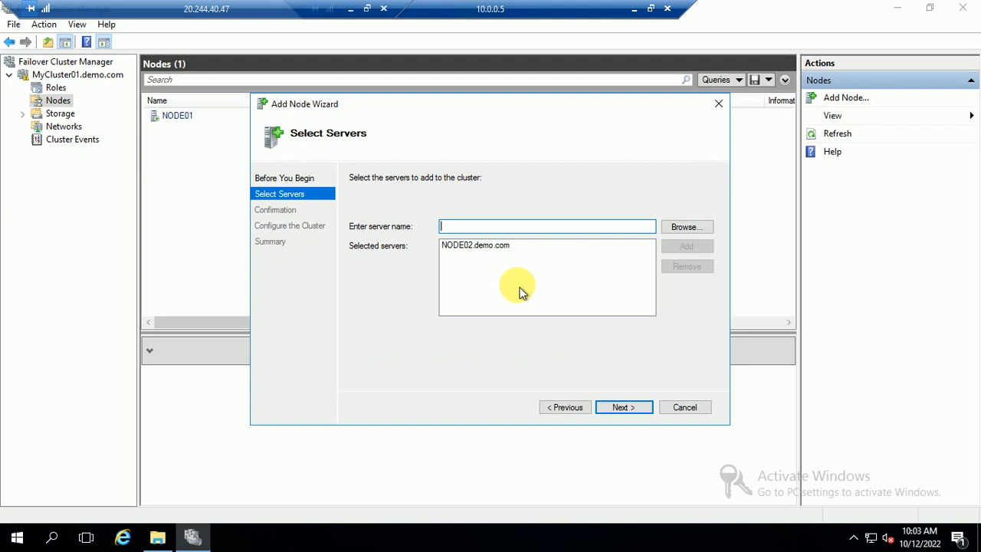
Confirm adding NODE02 to MyCluster01 and close the completed wizard.
left_click(616, 408)
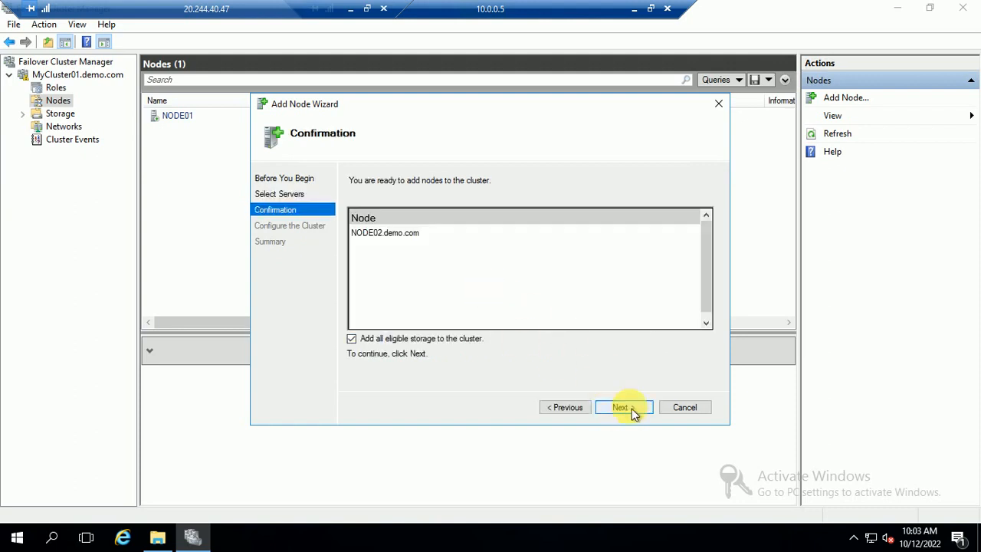
left_click(630, 408)
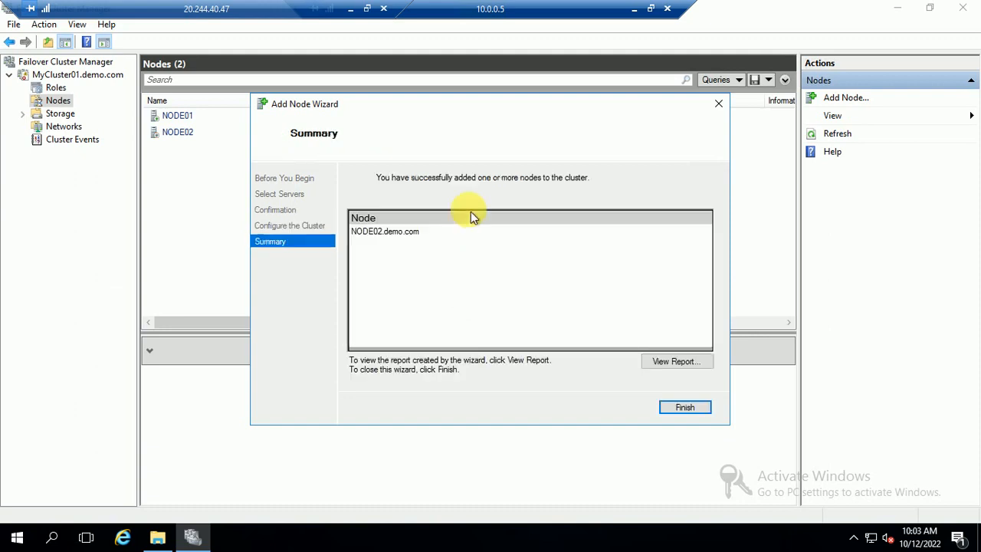
left_click(682, 408)
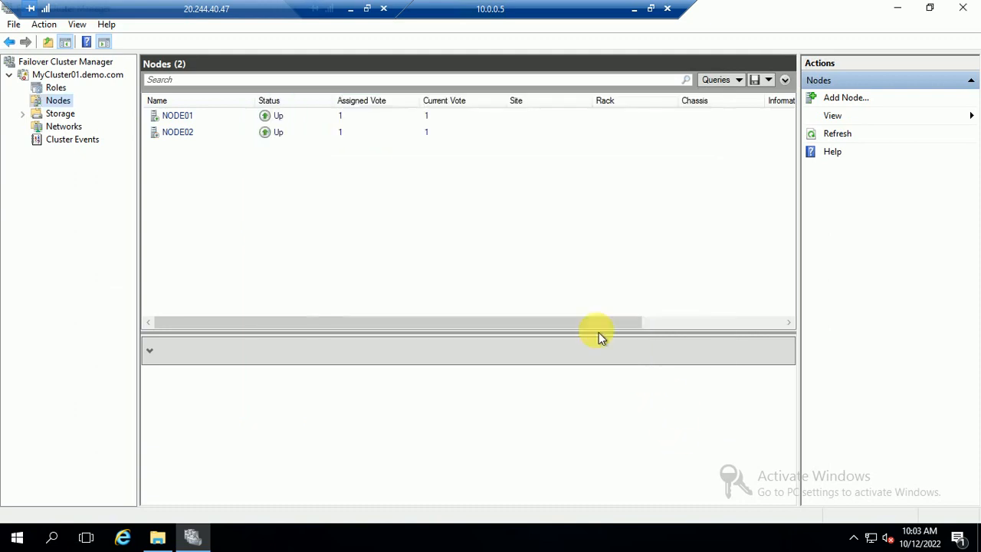
Browse MyCluster01's summary, Storage, Nodes and Roles pages, finishing on the empty Roles list.
left_click(65, 113)
left_click(61, 99)
left_click(58, 87)
left_click(57, 74)
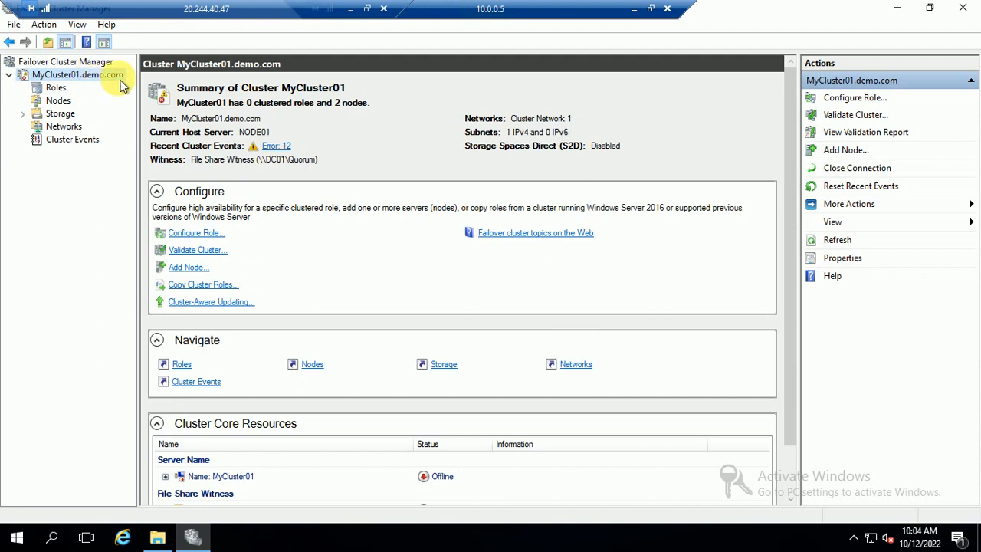
left_click(55, 88)
left_click(56, 100)
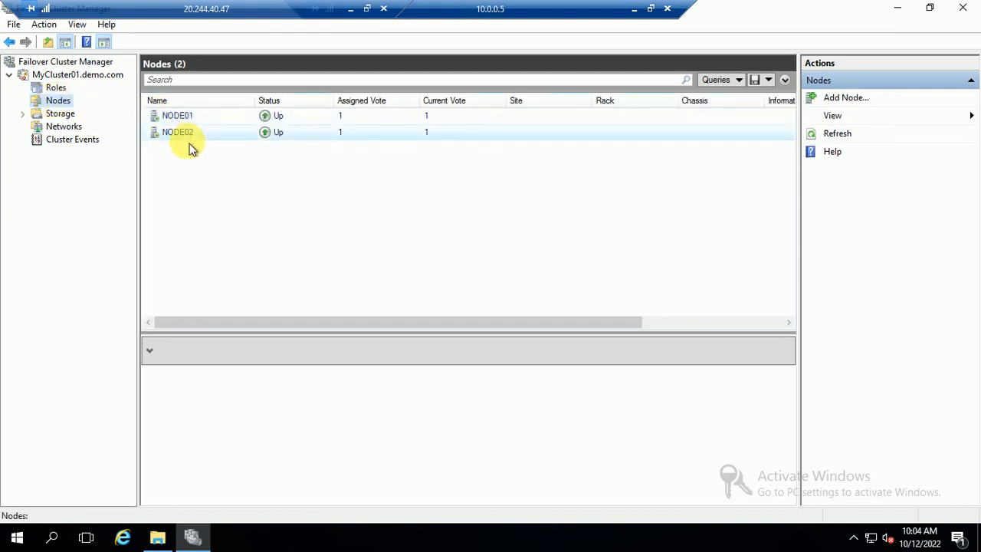
left_click(84, 76)
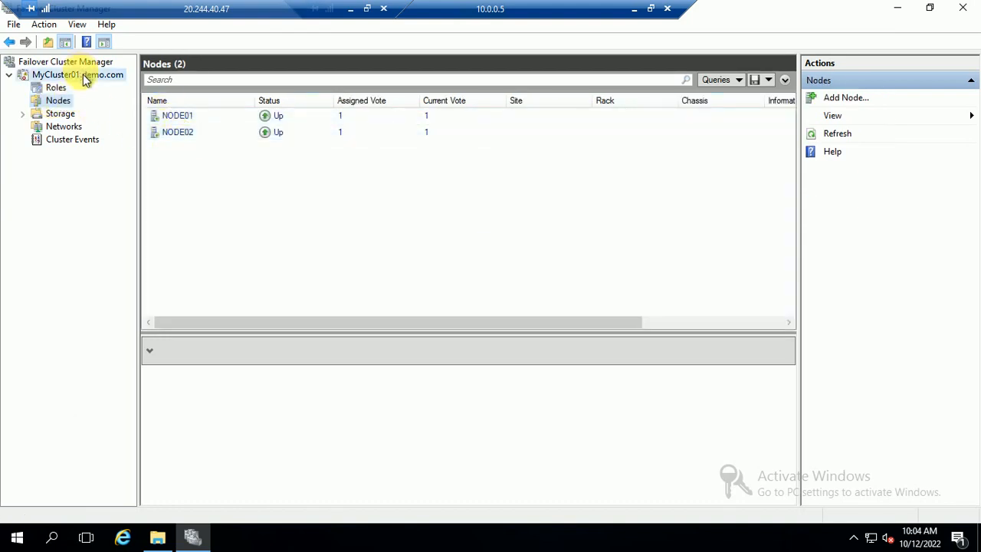
left_click(60, 113)
left_click(58, 100)
left_click(56, 89)
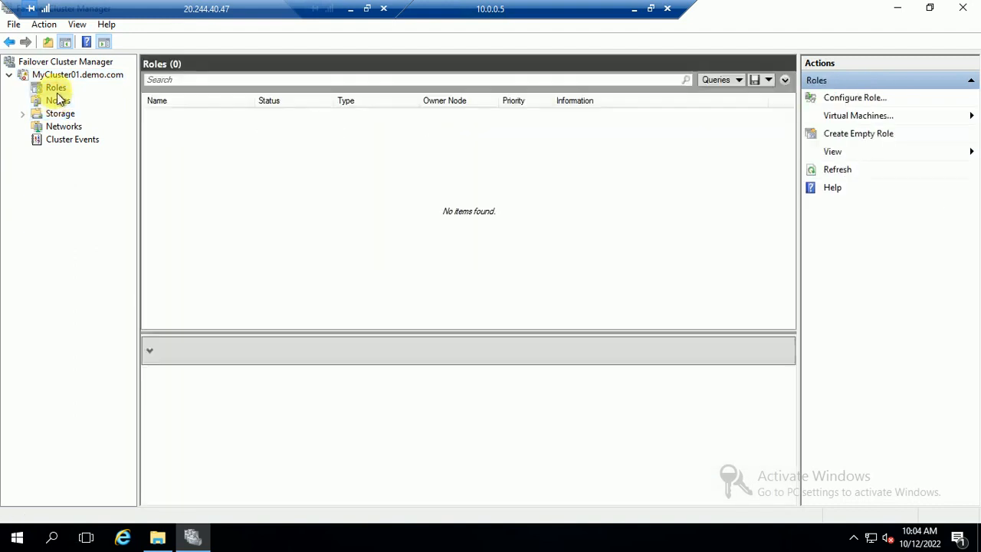
Minimize the remote desktop session and bring up the PowerPoint slideshow at the Part 3 slide.
left_click(352, 10)
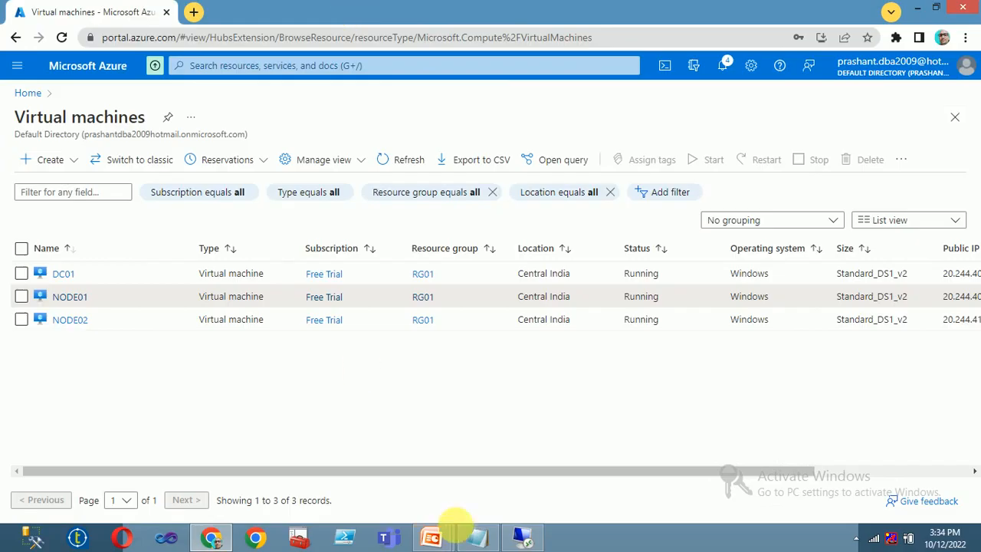
mouse_move(452, 534)
left_click(494, 480)
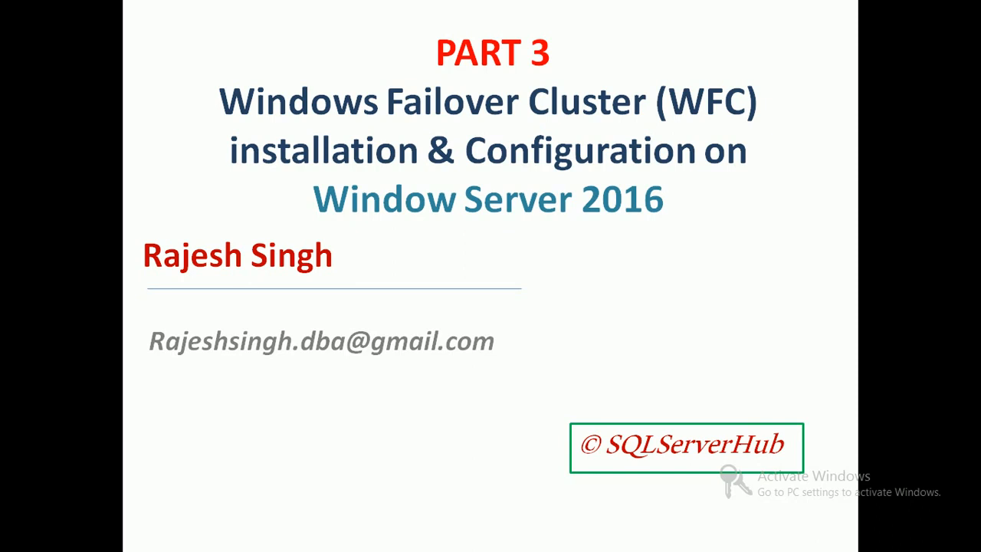
Advance to the Part 4 Always On Availability Group slide, then return to the remote server session.
key("Right")
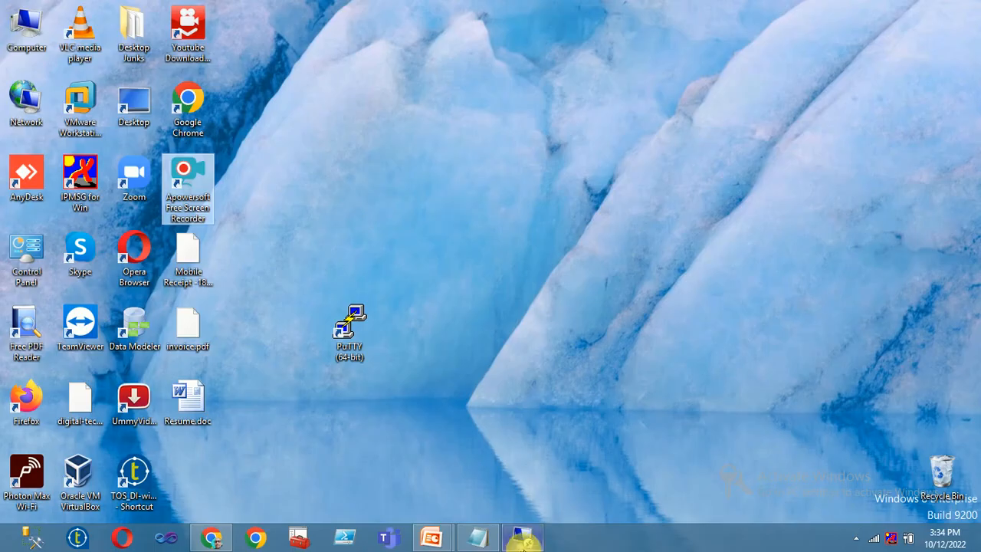
left_click(526, 537)
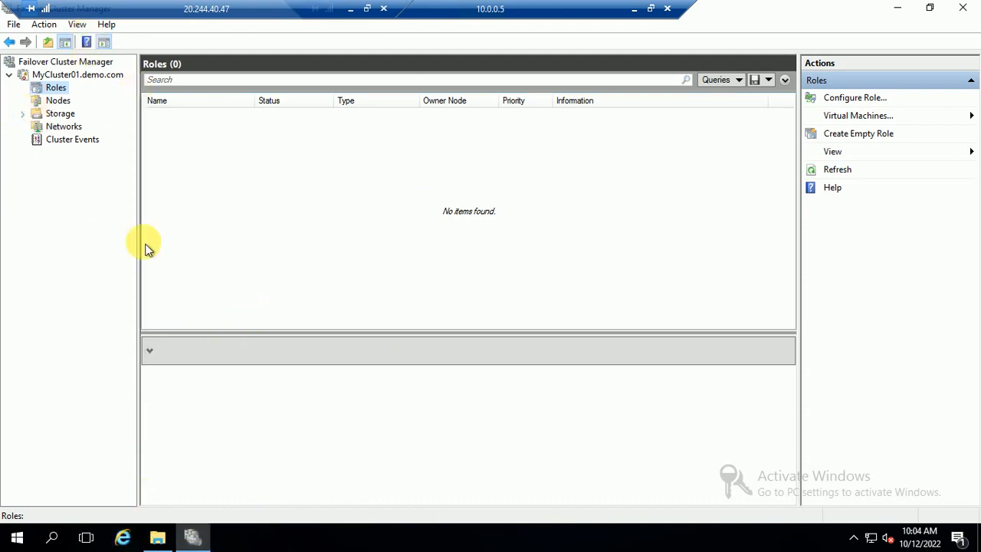
Minimize the nested remote session and close the File Explorer window.
left_click(633, 10)
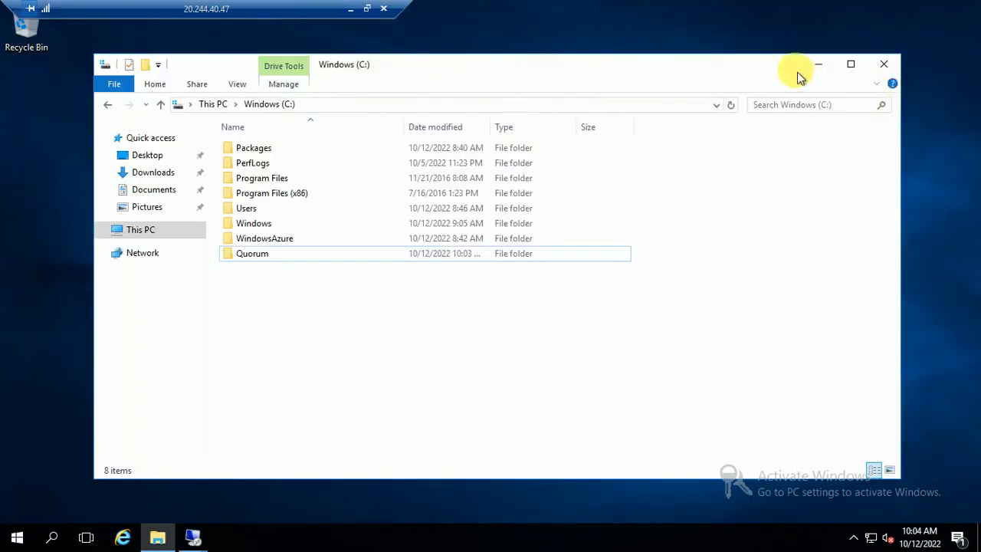
left_click(882, 69)
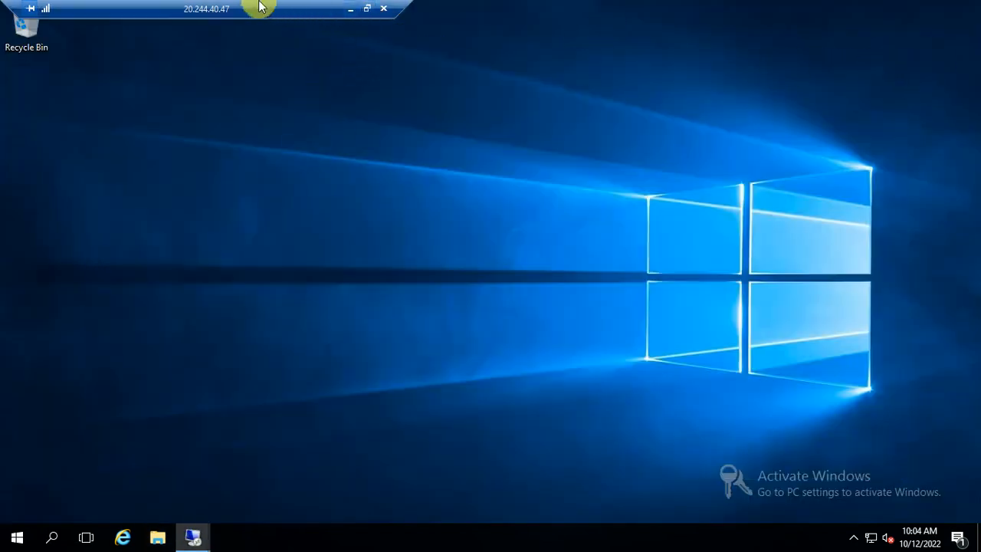
left_click_drag(261, 8, 503, 13)
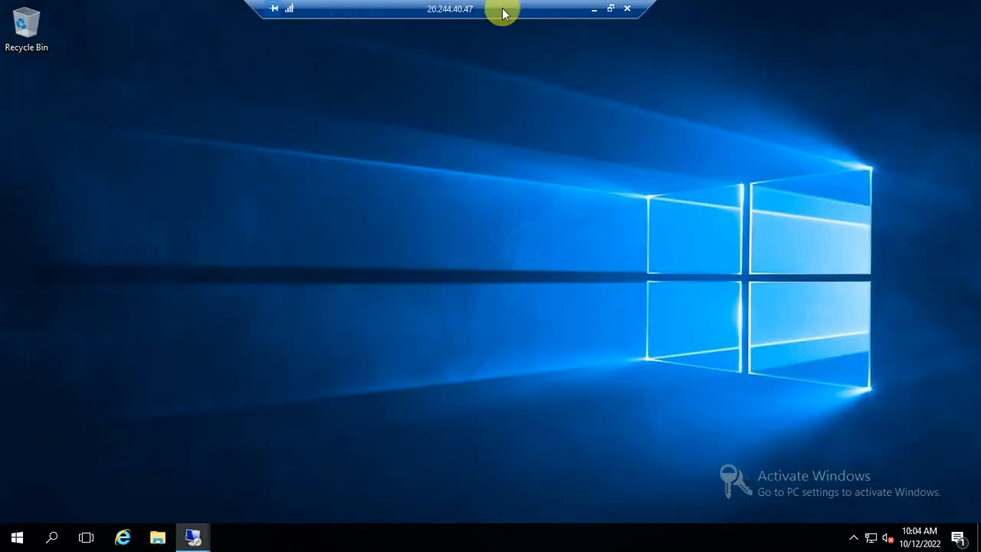
Search the Start menu for dsa.msc and launch Active Directory Users and Computers.
left_click(19, 538)
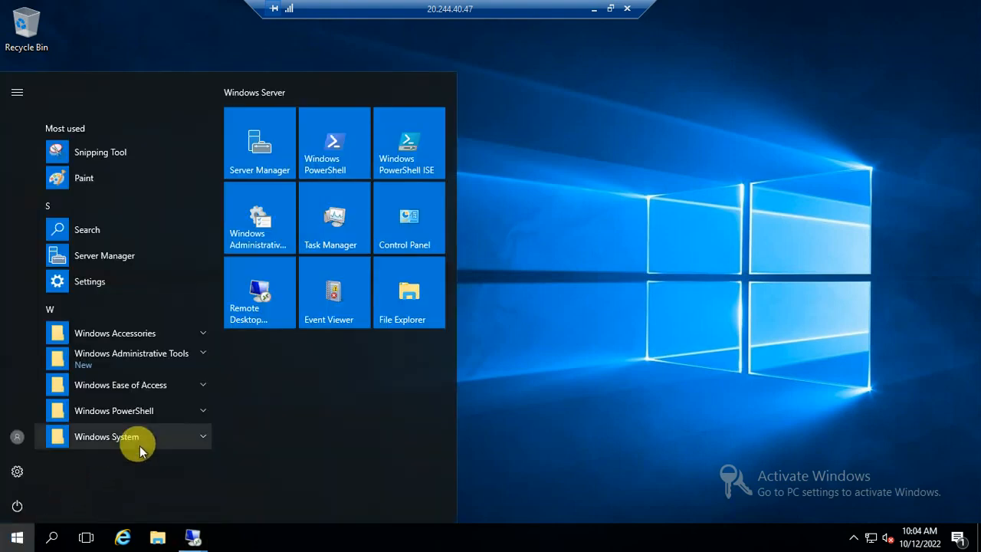
key("Escape")
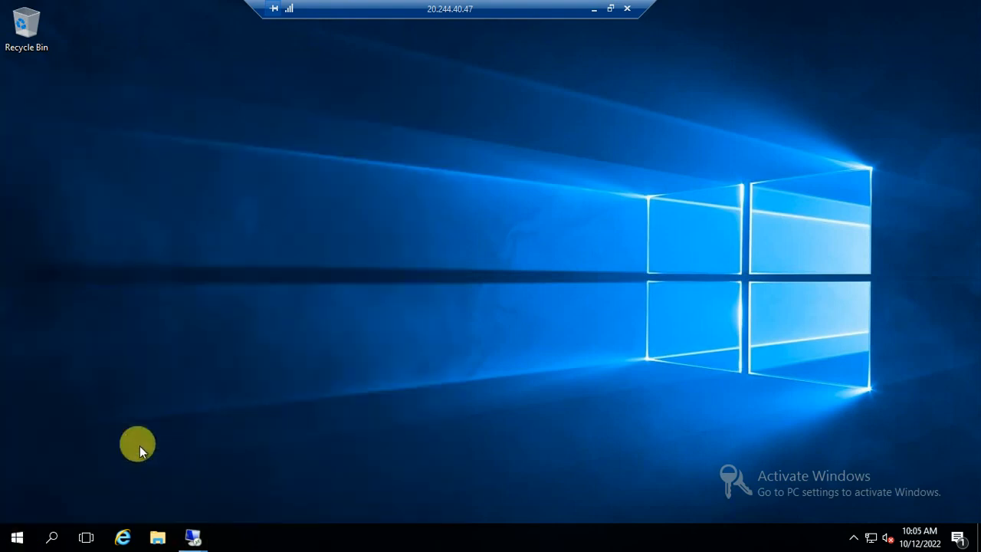
key("super")
type("s")
key("BackSpace")
type("dsa.m")
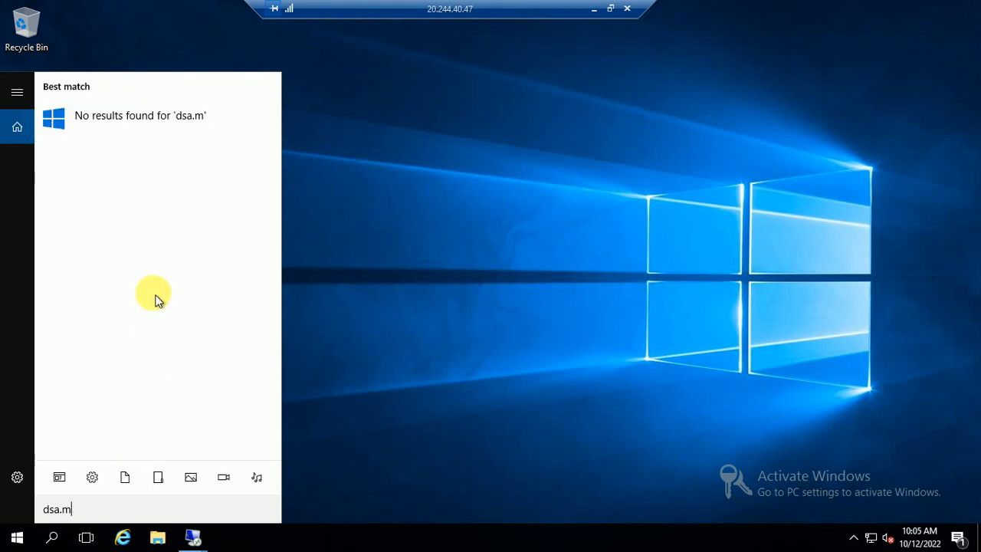
type("csc")
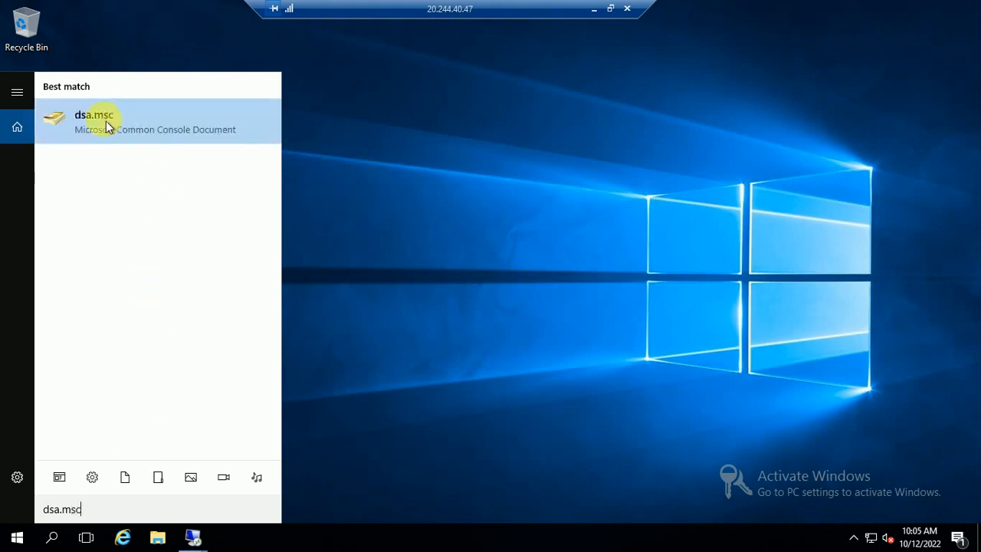
left_click(106, 121)
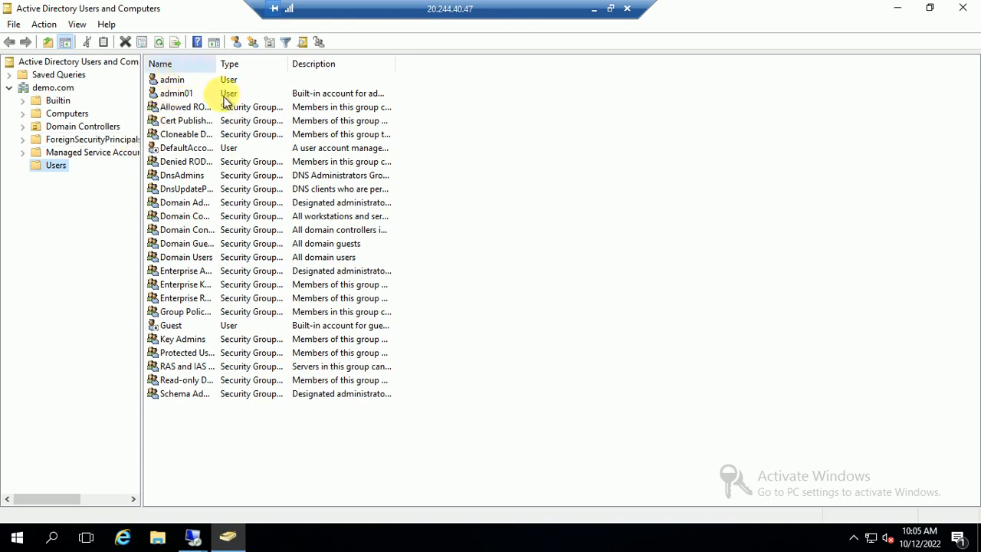
Create a new user in Users named sqladmin with logon name sqladmin.
right_click(582, 236)
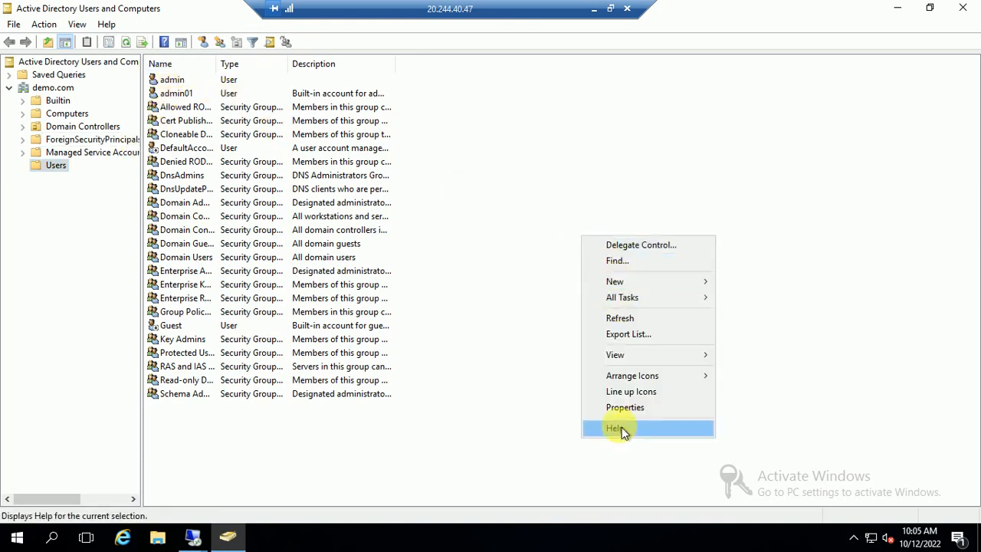
mouse_move(625, 285)
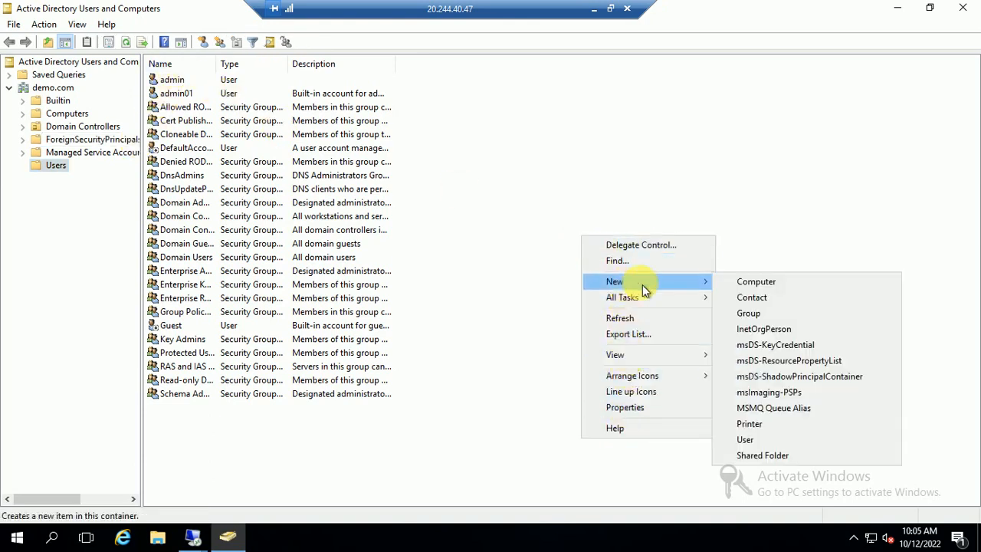
left_click(756, 443)
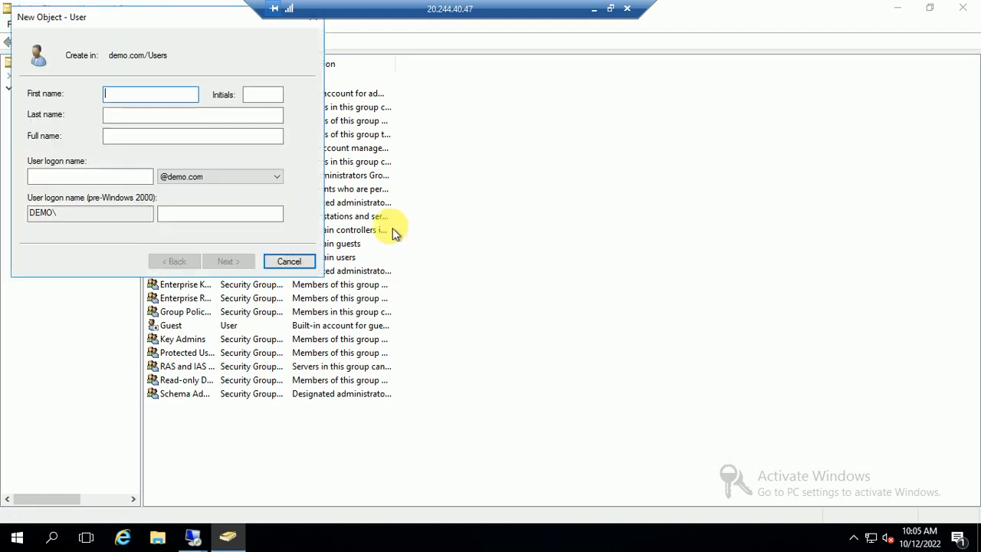
type("sql")
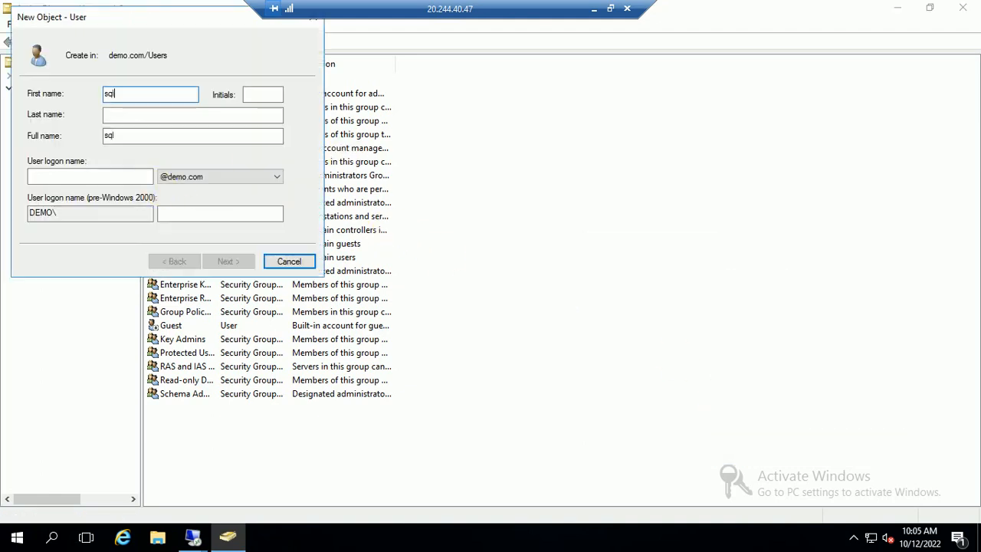
type("admin")
left_click(122, 178)
type("sq")
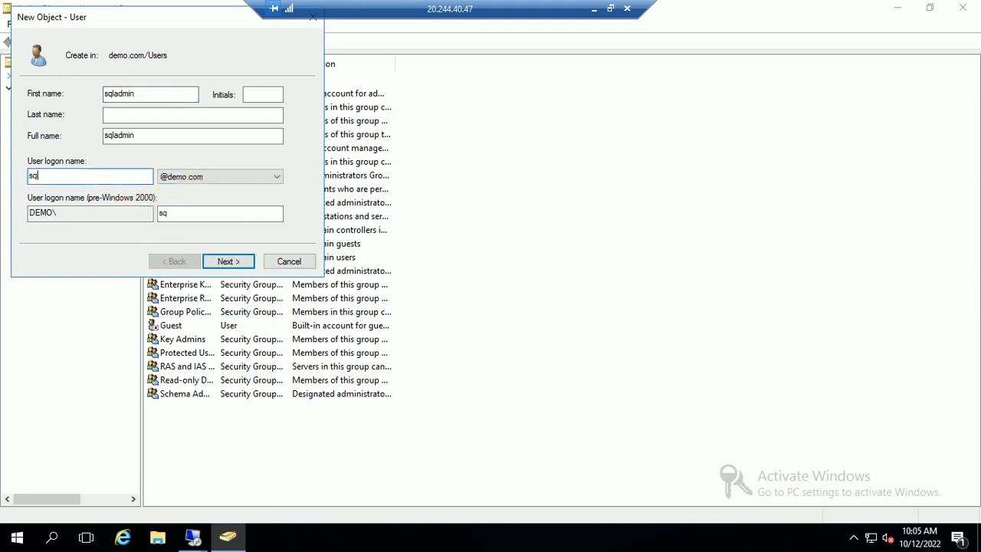
key("BackSpace")
key("BackSpace")
key("BackSpace")
type("sqladmin")
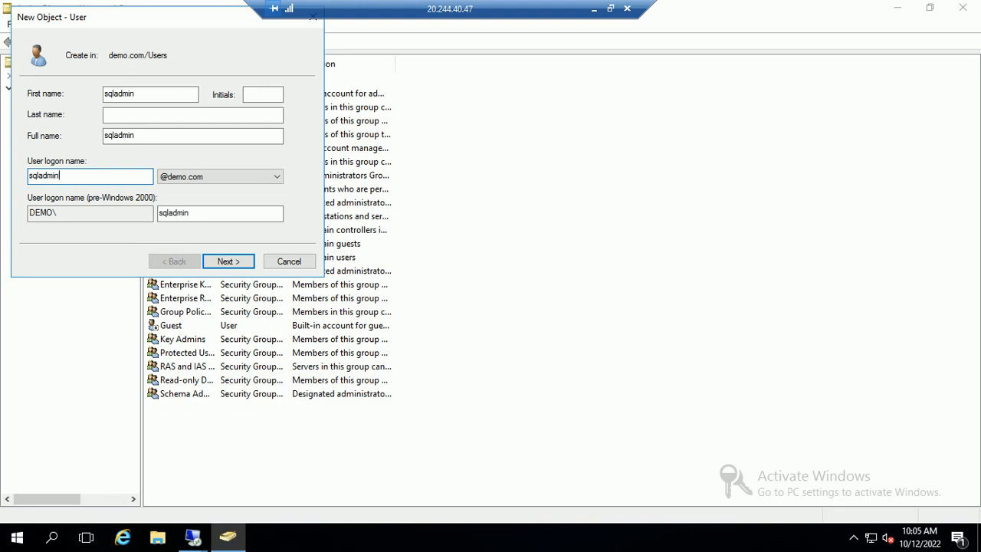
left_click(232, 264)
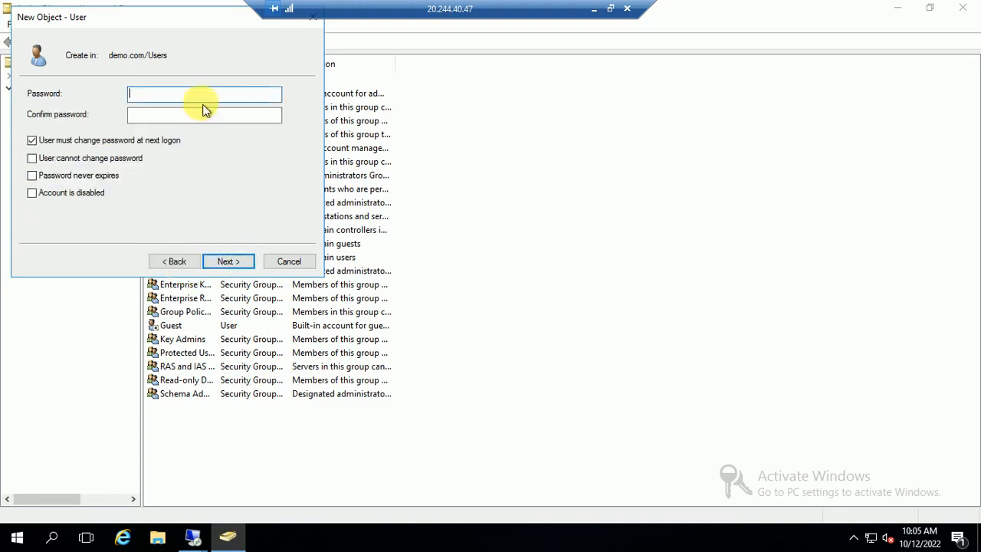
Enter the account password, untick the must-change-at-next-logon option, and finish creating sqladmin.
left_click(83, 142)
type("P")
key("Tab")
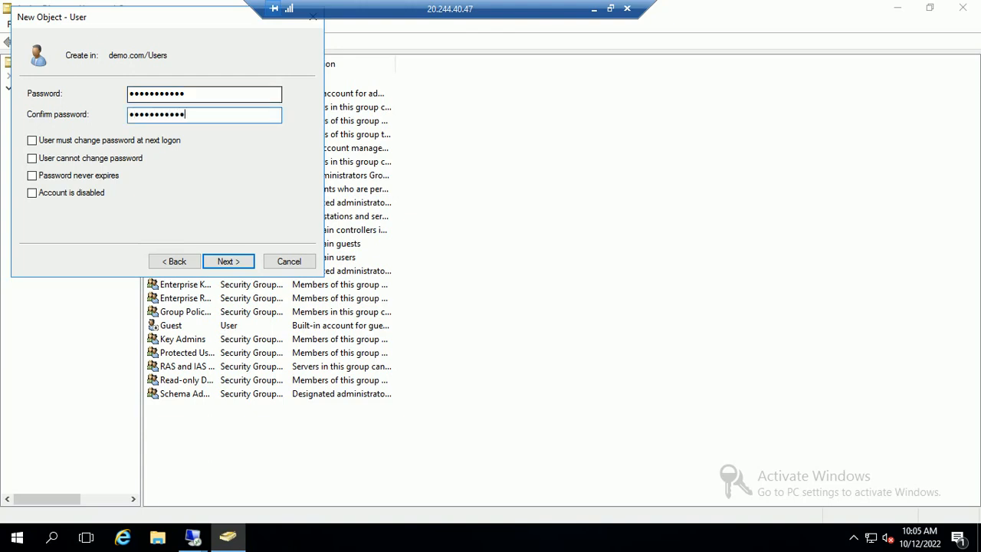
left_click(228, 262)
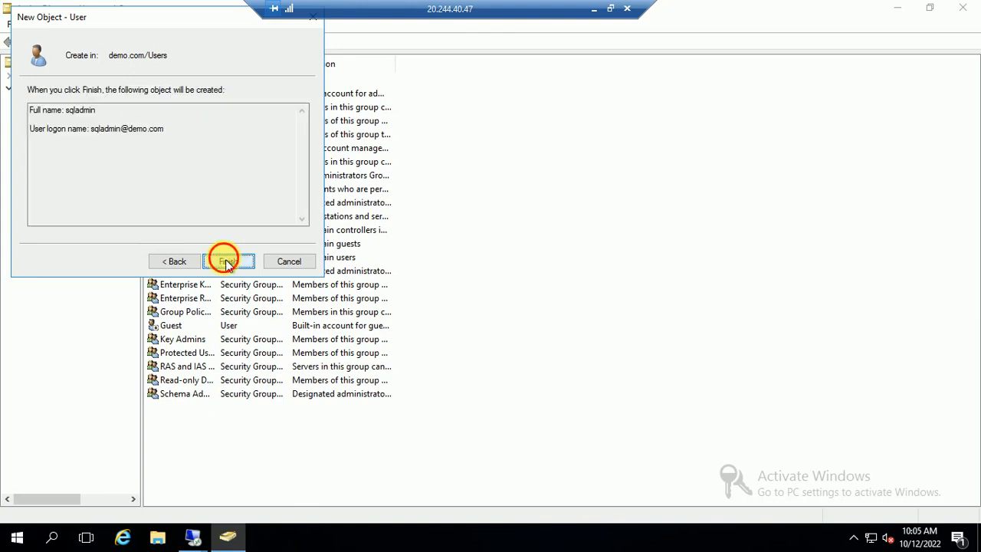
left_click(227, 262)
On sqladmin's Member Of tab, add the Administrators and Domain Admins groups and apply.
right_click(201, 408)
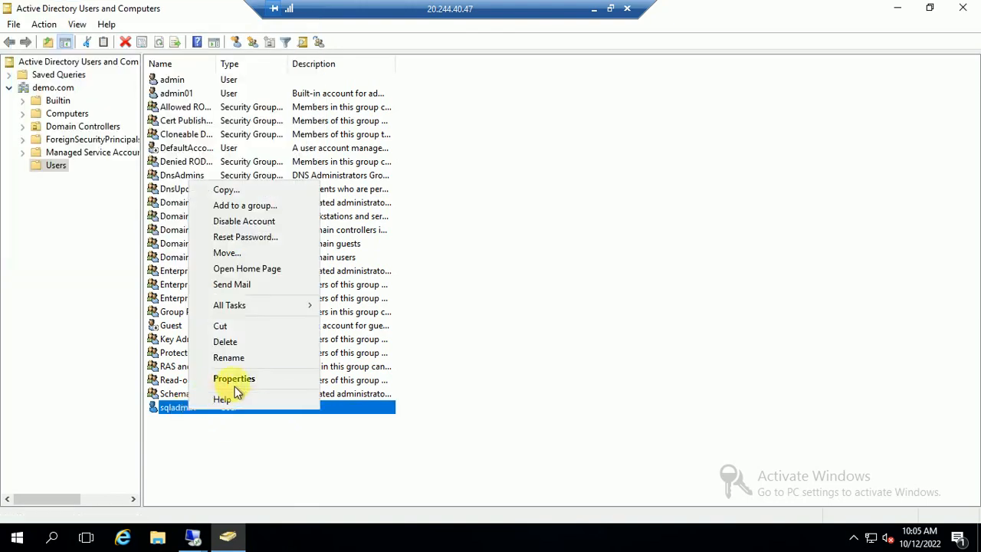
left_click(230, 379)
left_click(394, 104)
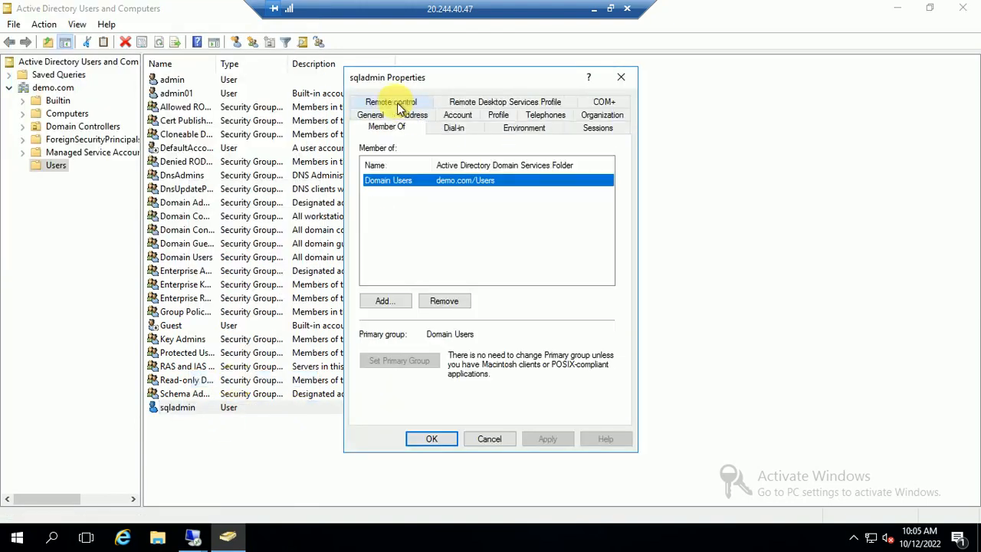
left_click(384, 300)
left_click(389, 254)
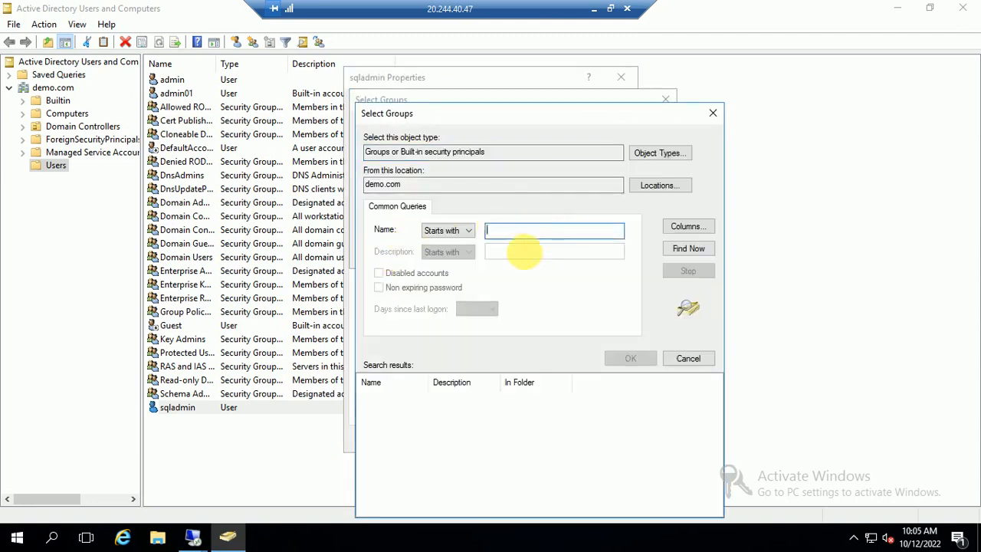
type("ad")
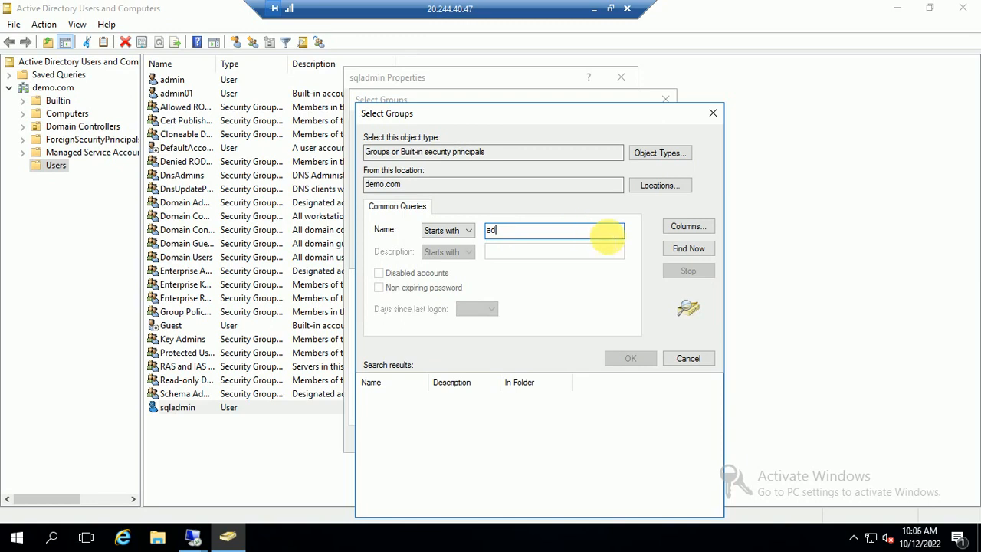
left_click(688, 358)
type("a")
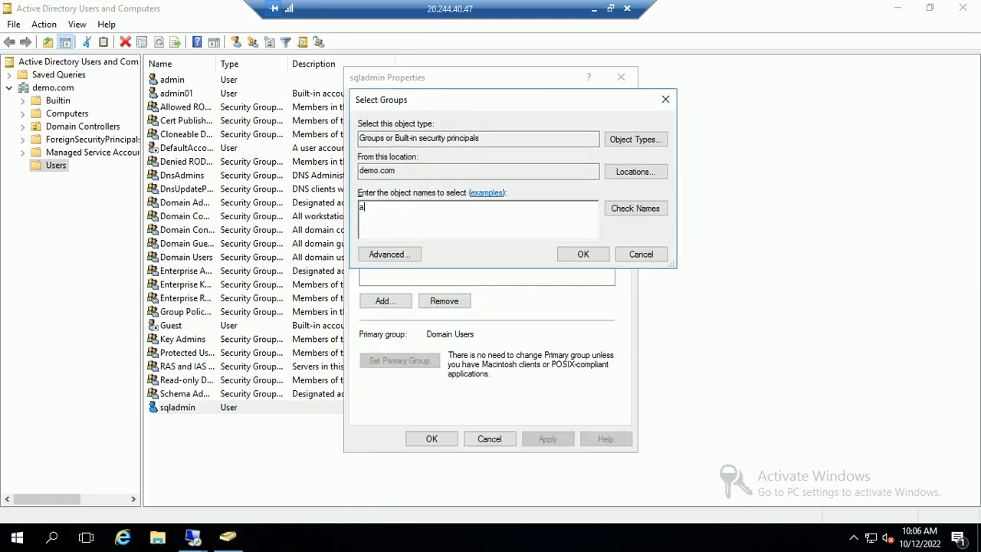
type("dmin")
left_click(628, 207)
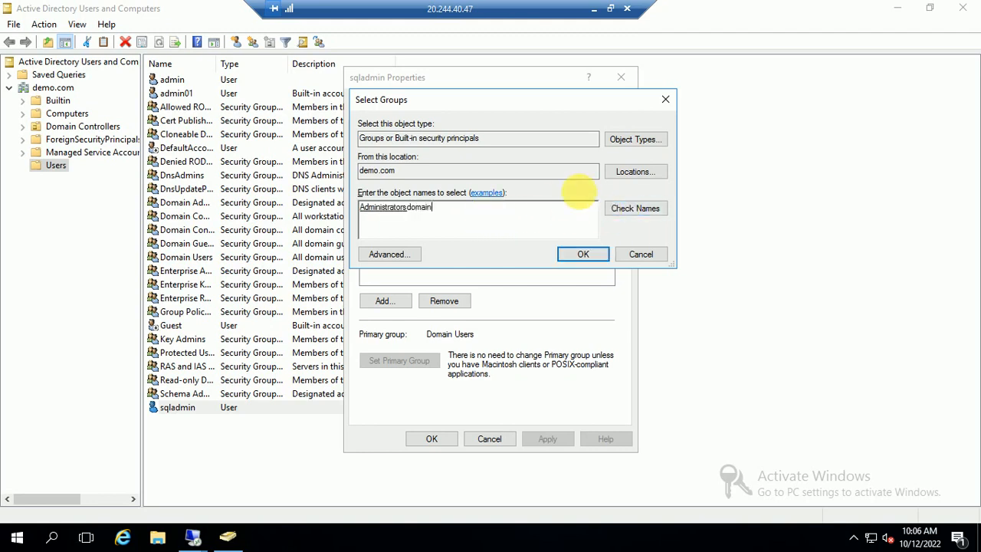
left_click(613, 208)
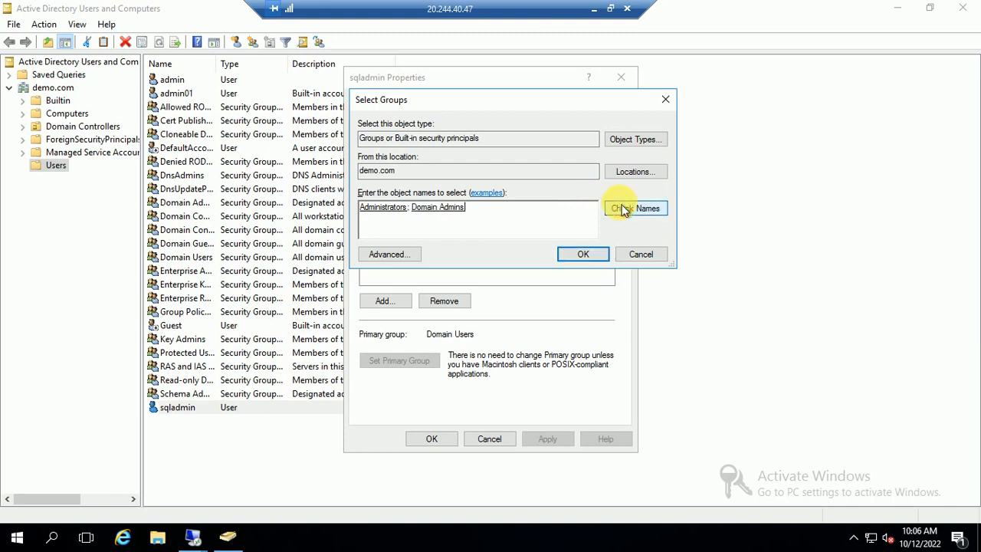
left_click(587, 255)
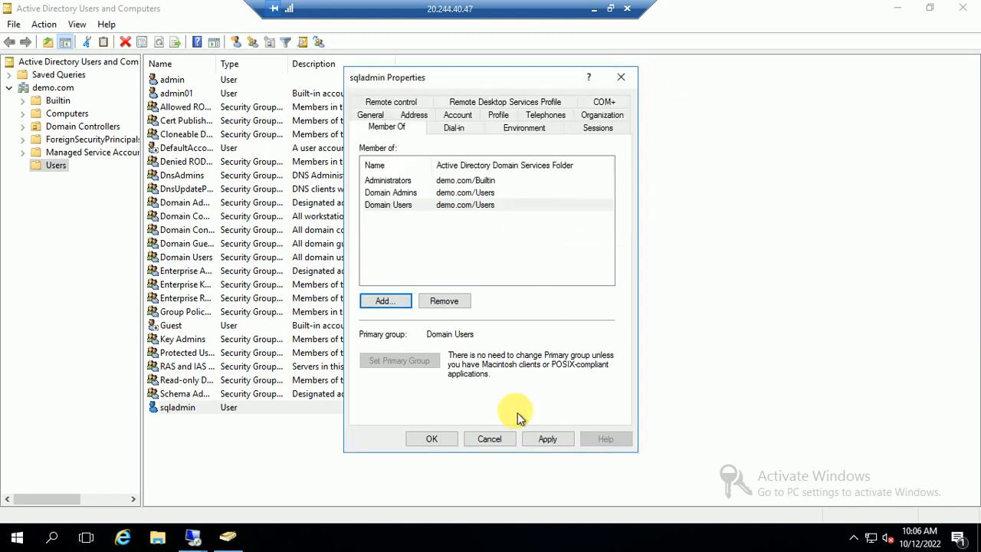
left_click(545, 439)
left_click(431, 438)
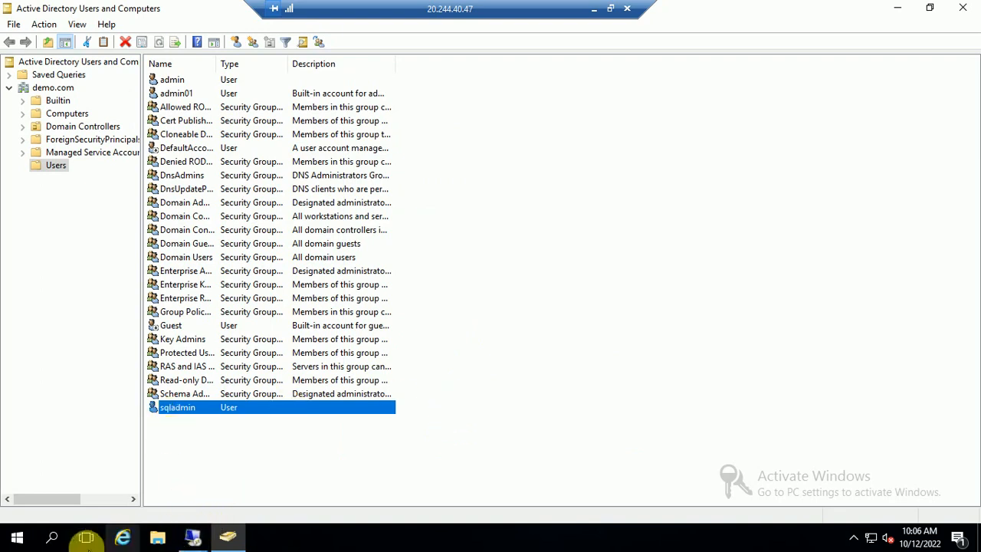
Switch to the 10.0.0.5 remote session and close Failover Cluster Manager.
left_click(192, 537)
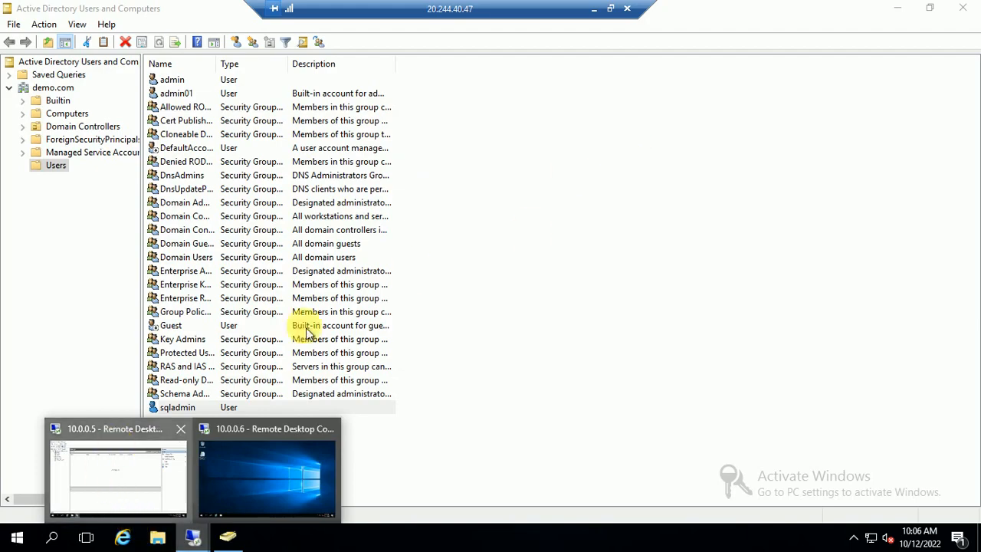
left_click(103, 469)
left_click(964, 9)
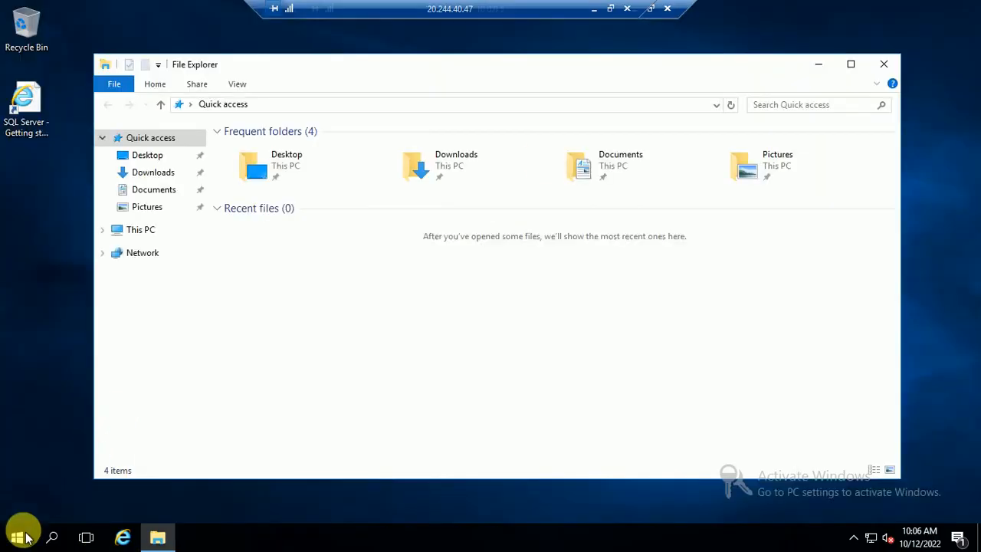
Search Start for 'conf' and launch SQL Server 2016 Configuration Manager elevated.
left_click(18, 537)
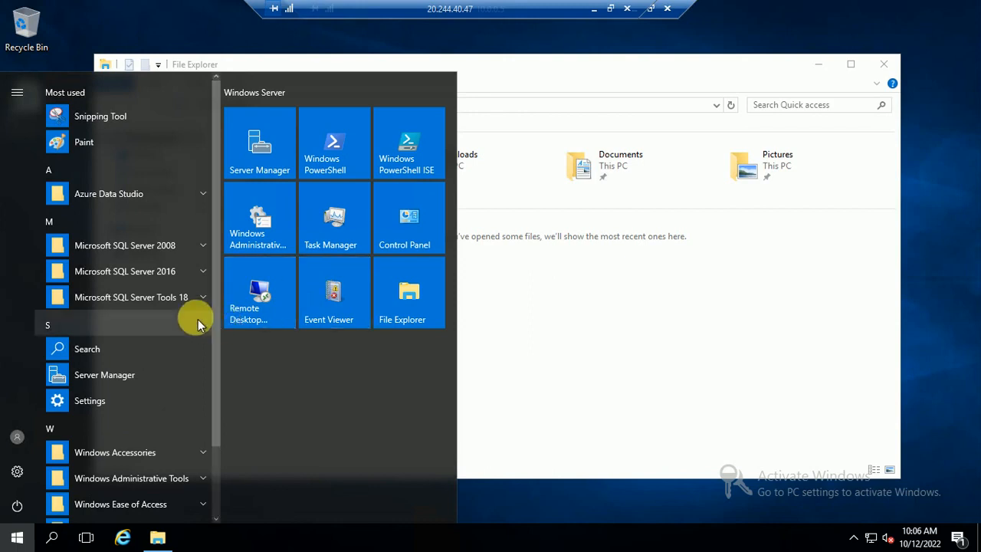
type("con")
key("BackSpace")
key("BackSpace")
key("BackSpace")
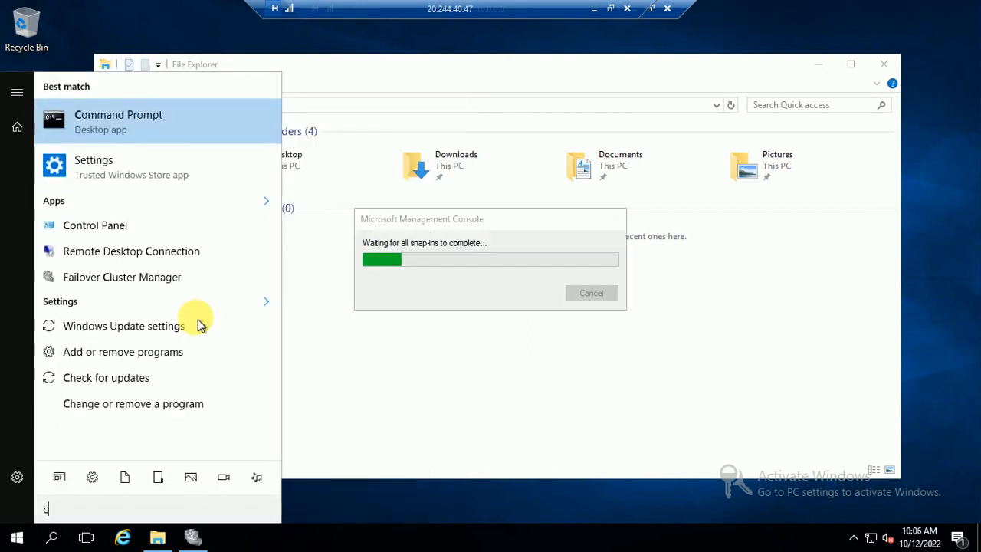
type("sql")
key("BackSpace")
key("BackSpace")
key("BackSpace")
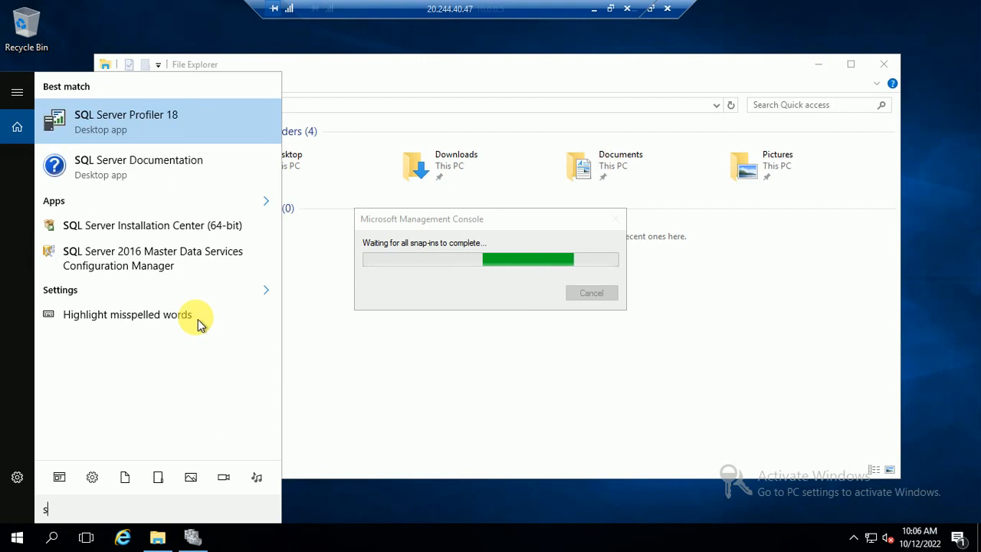
type("conf")
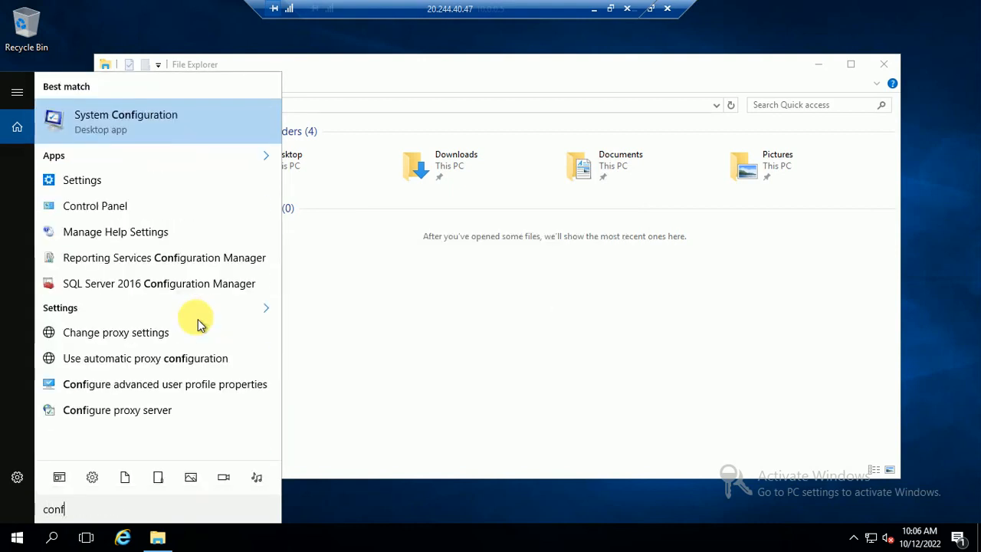
left_click(177, 283)
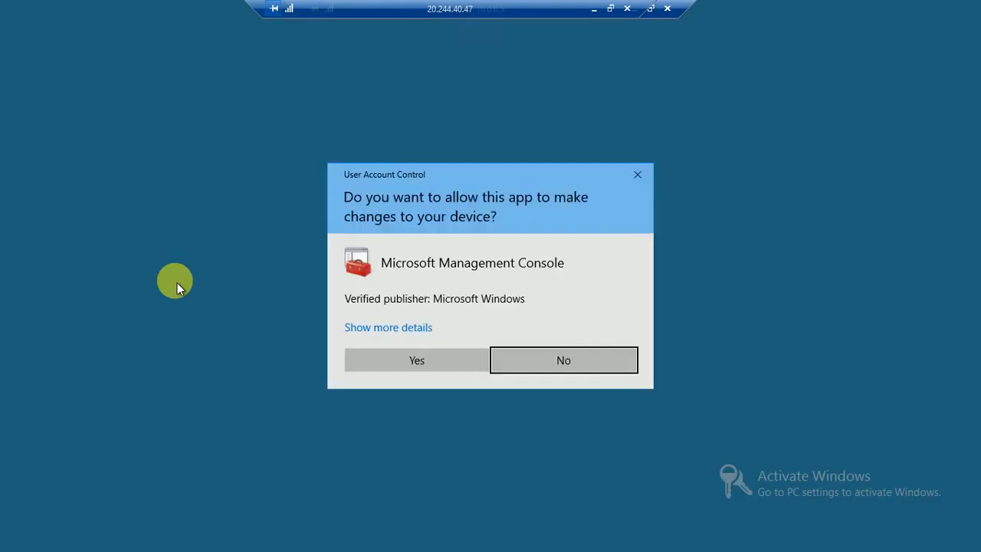
left_click(410, 373)
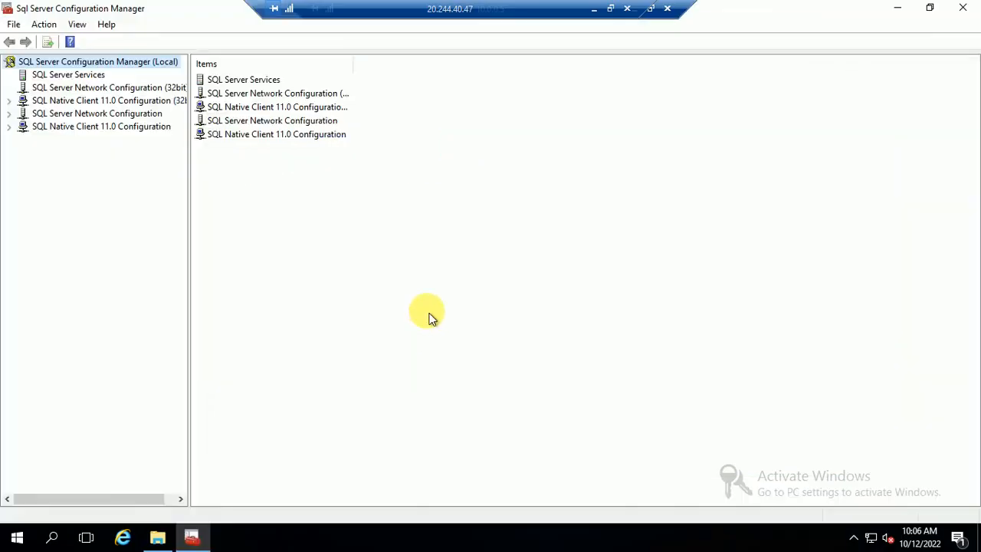
Open SQL Server (MSSQLSERVER) properties and browse for a log-on account within demo.com.
double_click(239, 82)
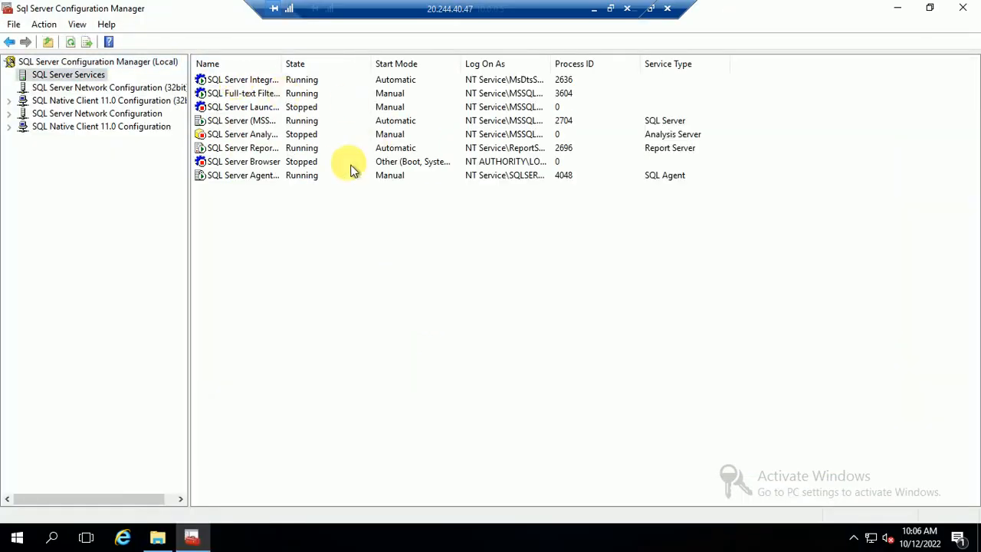
left_click(240, 123)
right_click(240, 125)
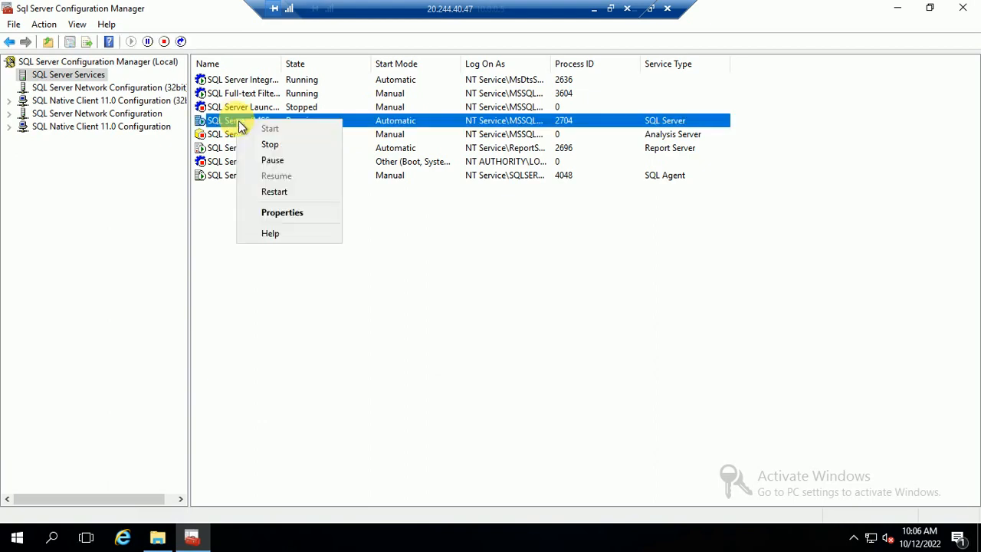
left_click(289, 213)
left_click(584, 229)
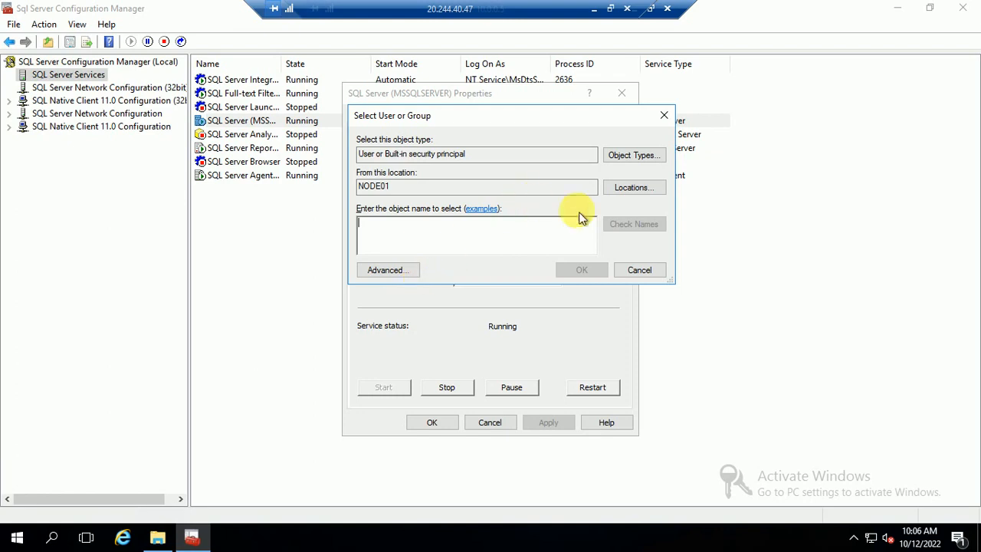
left_click(383, 269)
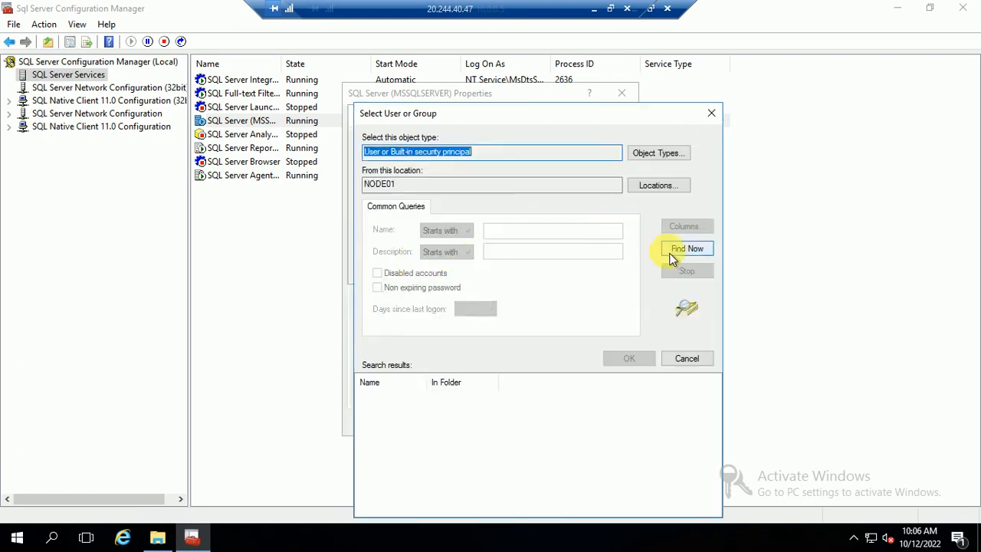
left_click(656, 185)
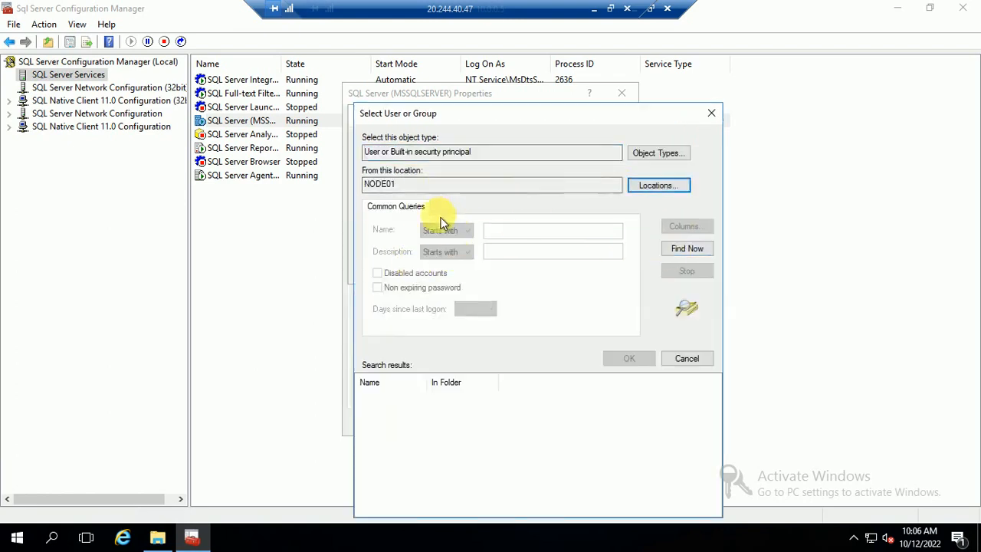
left_click(377, 207)
left_click(427, 220)
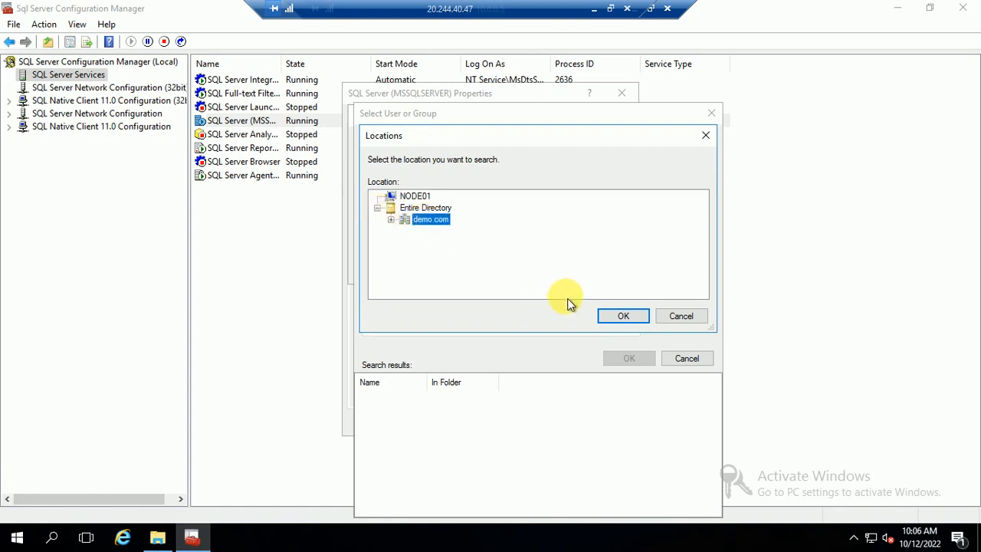
left_click(622, 317)
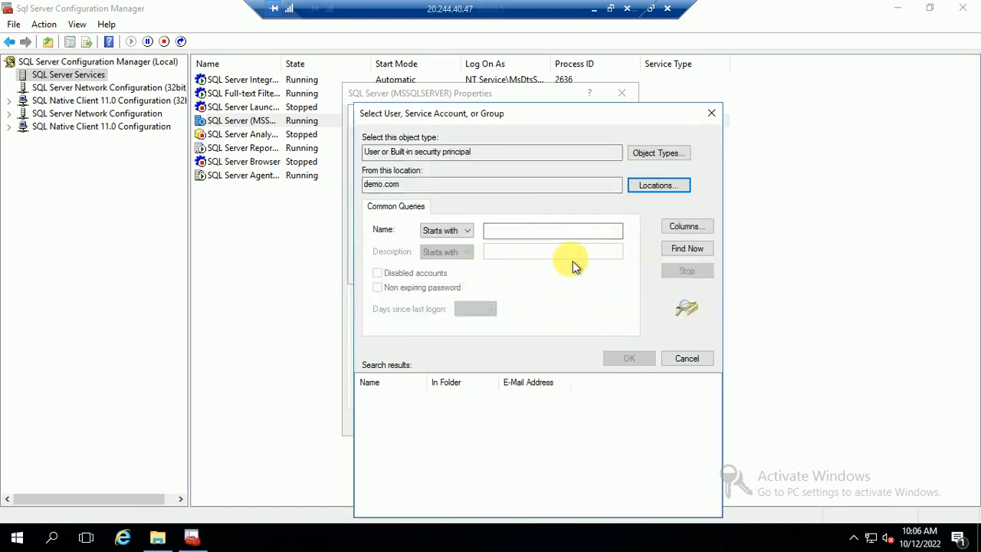
Search demo.com for names starting with 'sql' and pick sqladmin as the service account.
left_click(687, 249)
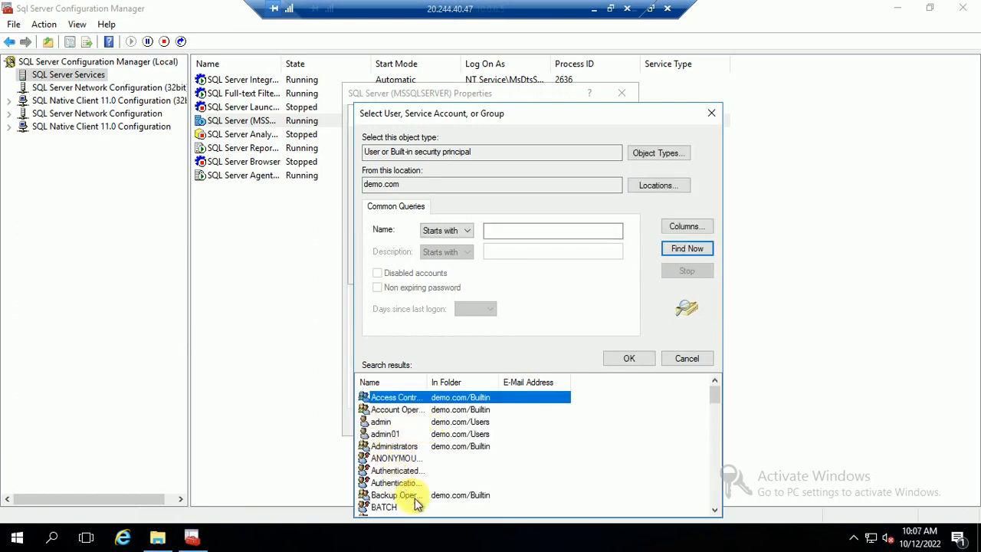
scroll(399, 490, "down", 4)
left_click(518, 231)
type("sql")
left_click(687, 248)
double_click(386, 404)
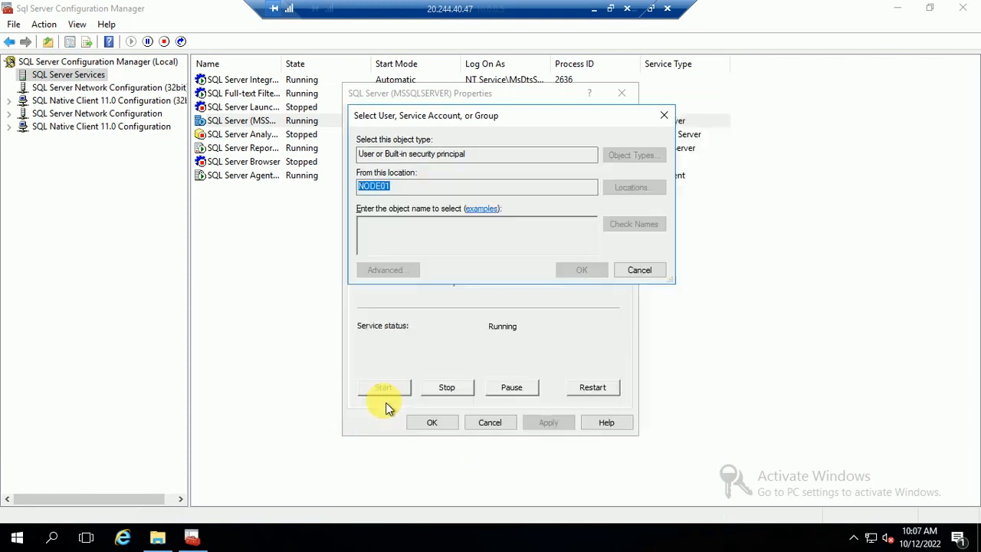
left_click(580, 269)
Enter and confirm the sqladmin account password, apply, and accept the service restart.
left_click(491, 253)
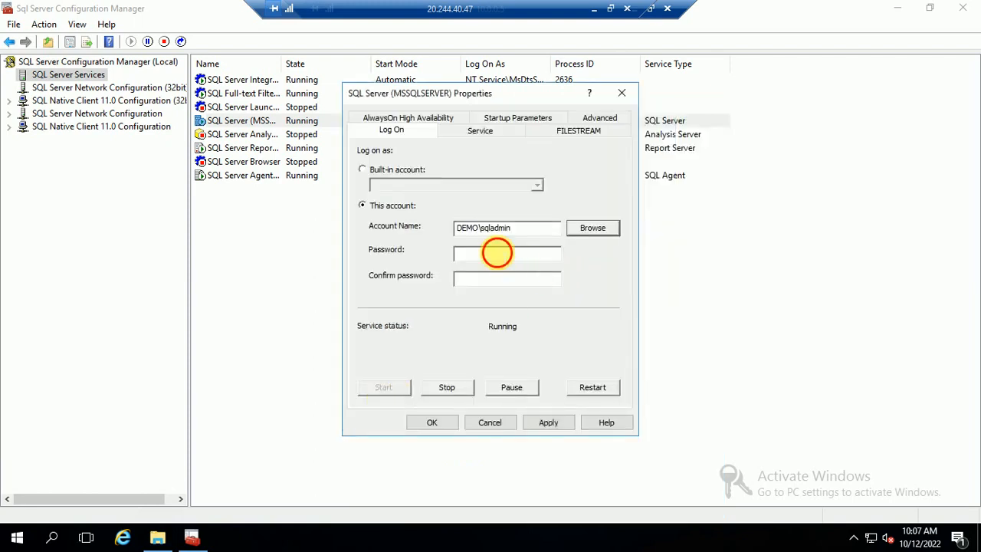
type("**")
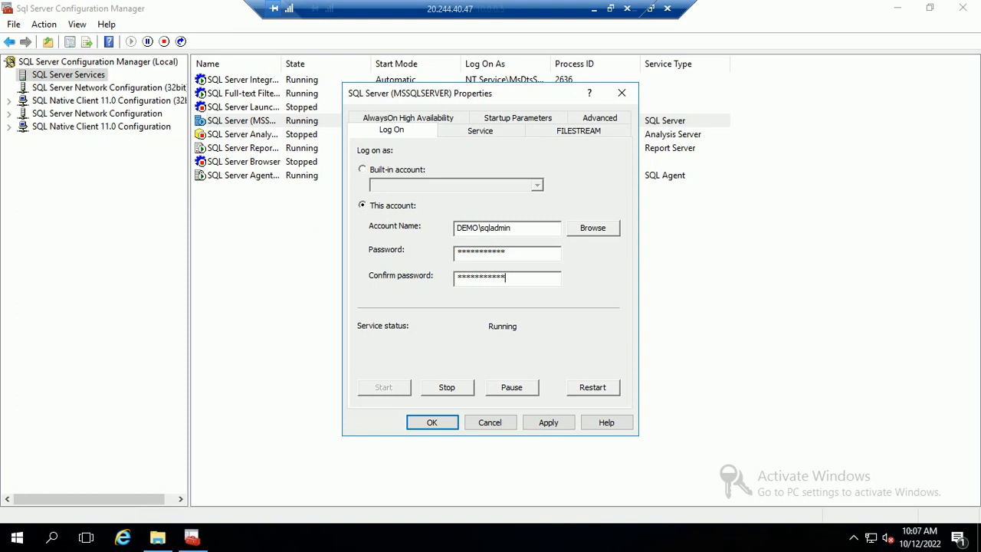
left_click(548, 422)
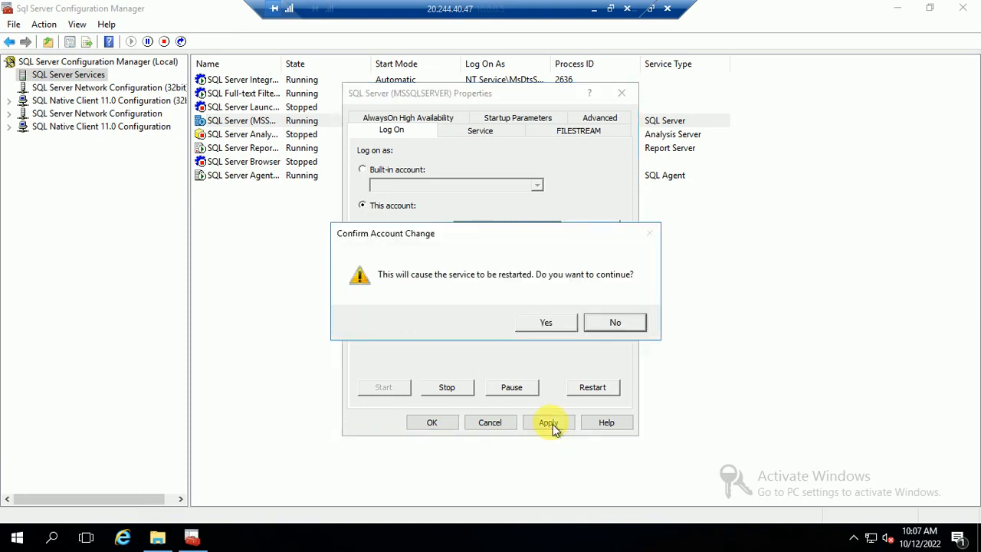
left_click(542, 324)
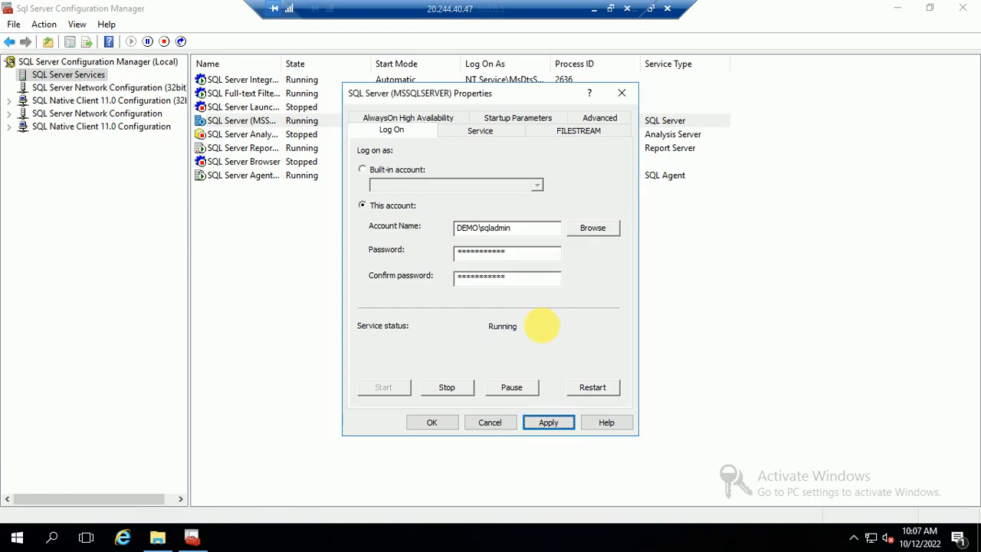
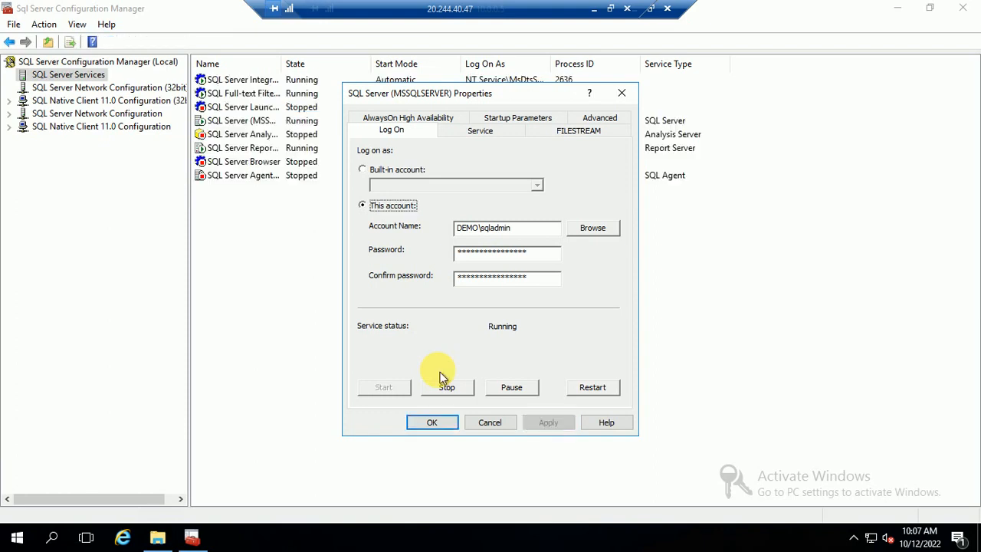
Save the log-on change and restart SQL Server (MSSQLSERVER), now running with process ID 1576.
left_click(432, 422)
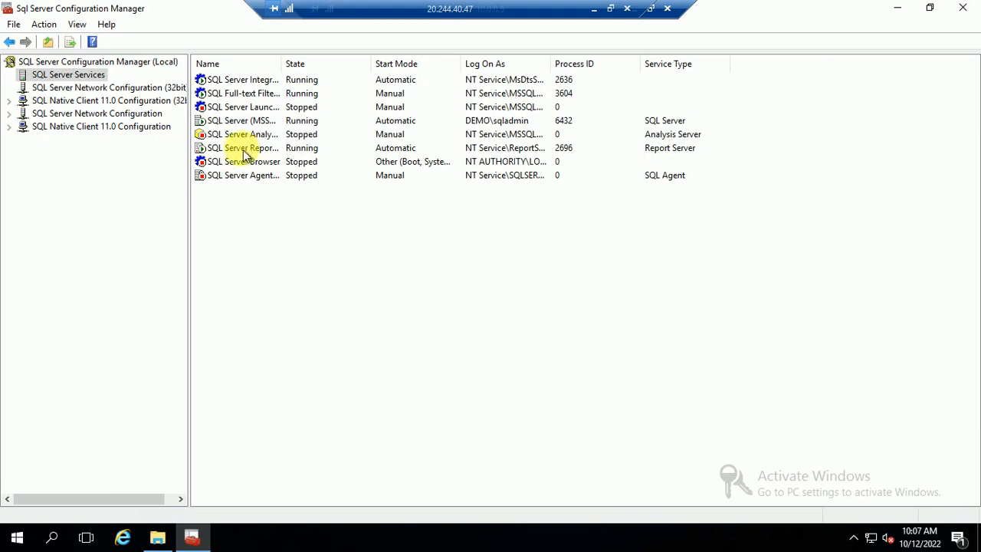
right_click(251, 122)
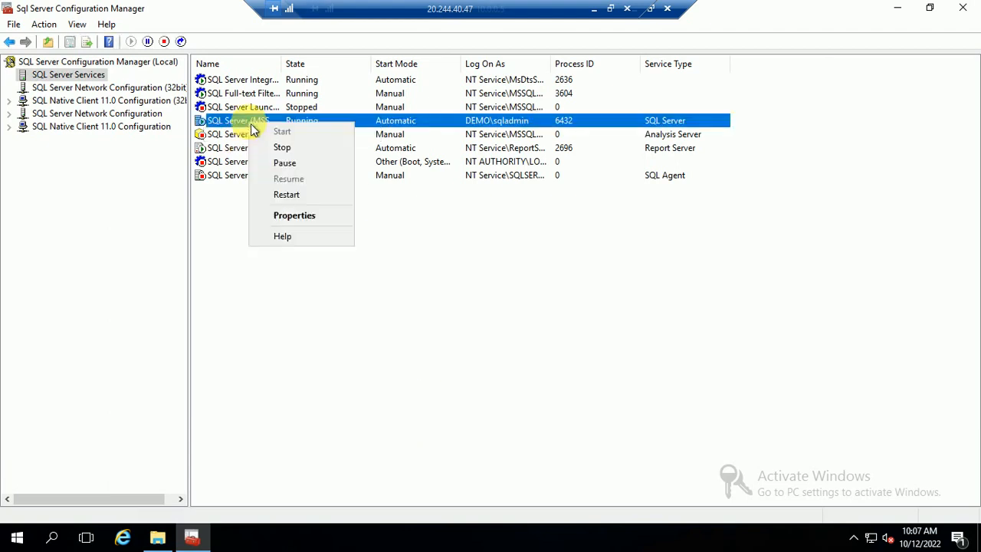
left_click(287, 194)
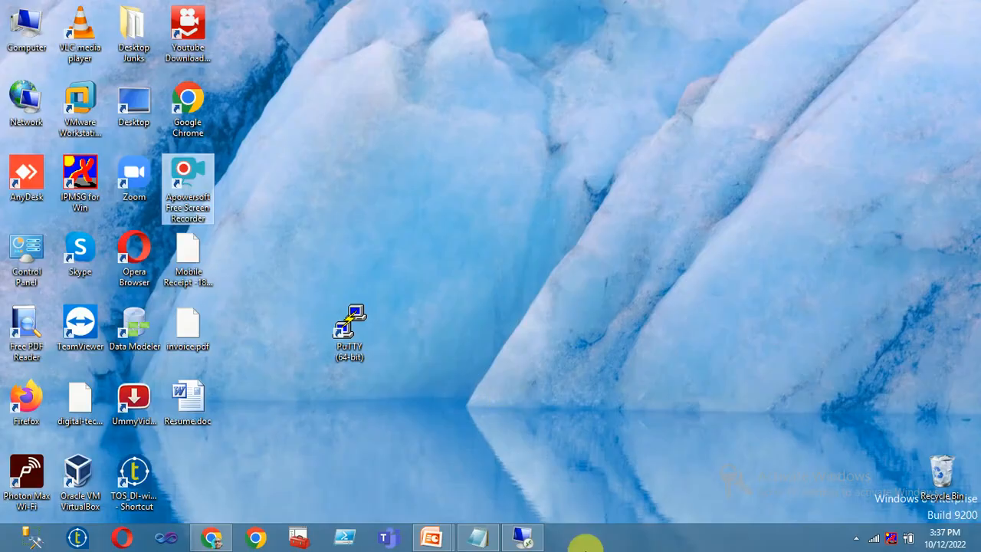
left_click(527, 536)
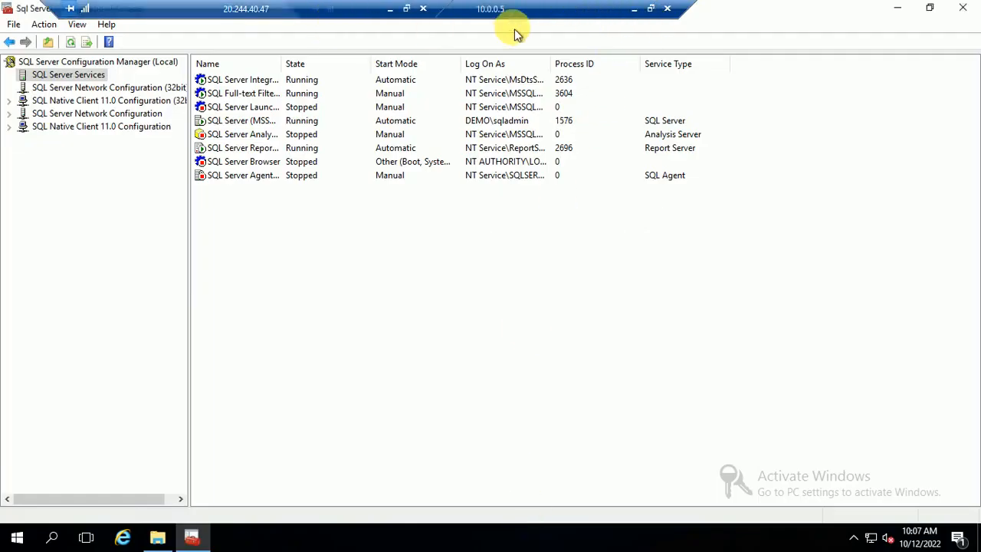
Open the SQL Server Agent properties and set the account search location to Entire Directory.
right_click(272, 179)
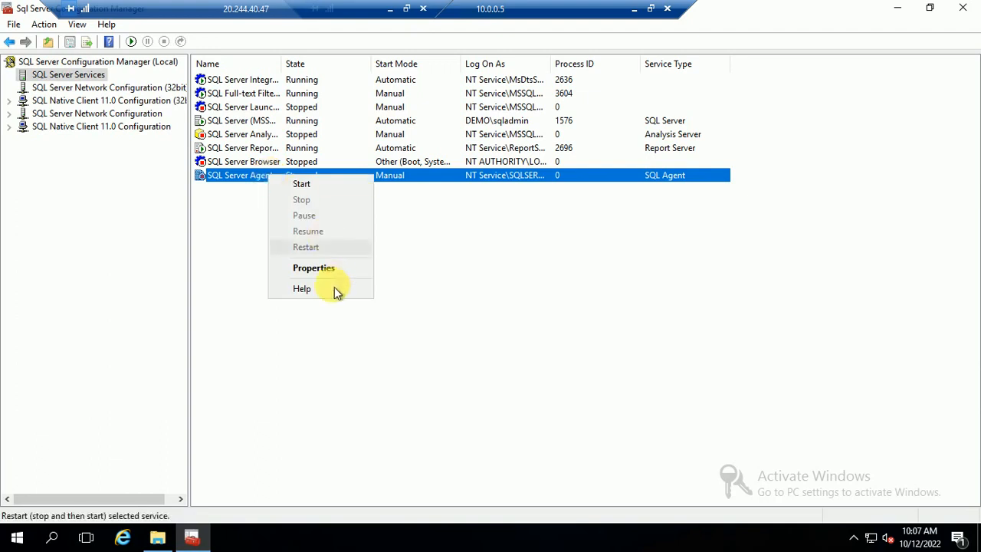
left_click(317, 270)
left_click(595, 217)
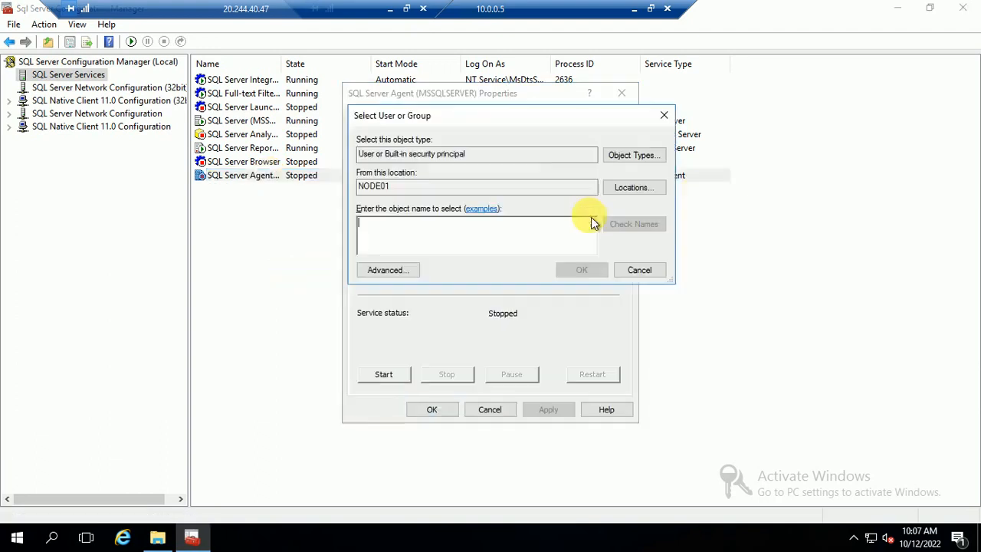
left_click(399, 276)
left_click(638, 189)
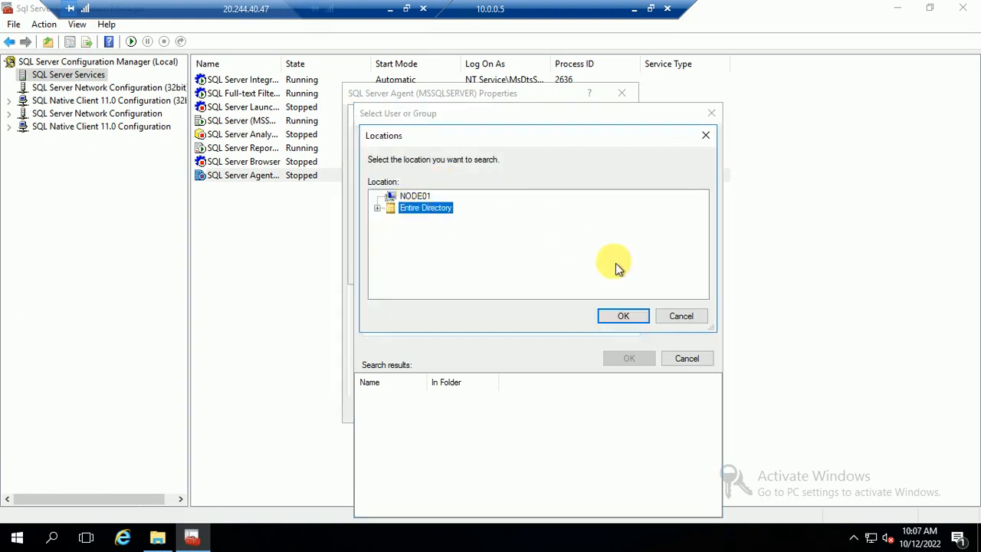
left_click(622, 315)
Find the 'sql' domain admin account, enter its password and apply it as the Agent's log-on.
type("sql")
left_click(685, 247)
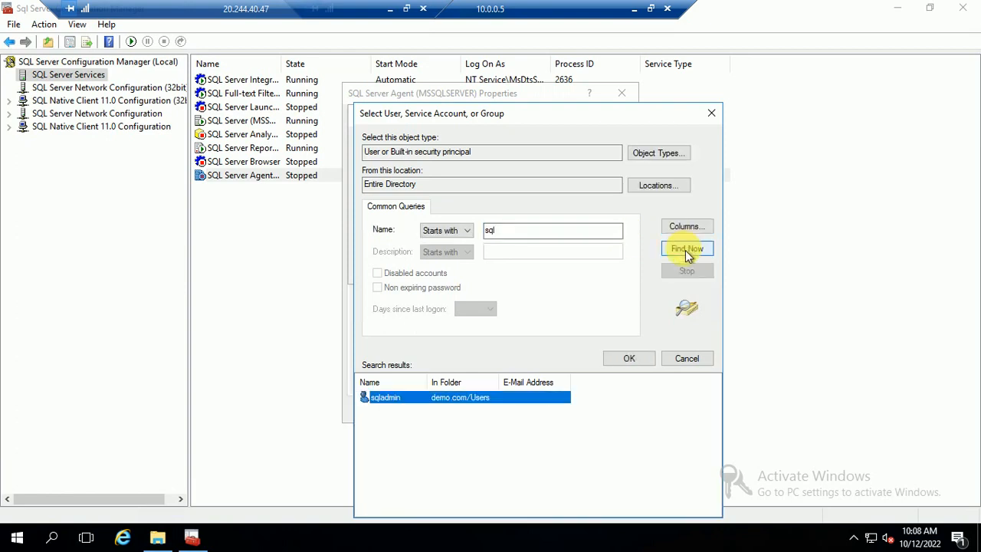
left_click(642, 360)
left_click(586, 275)
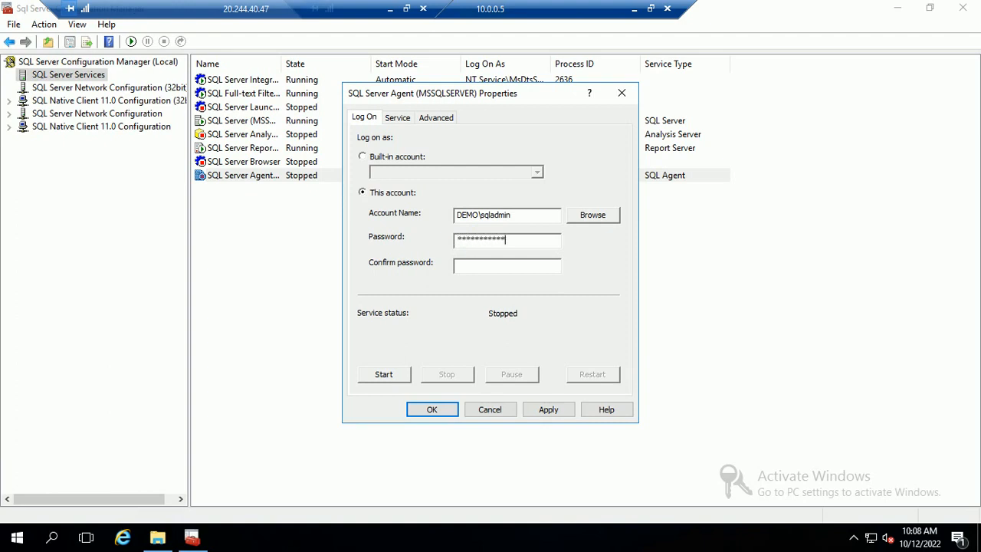
left_click(466, 265)
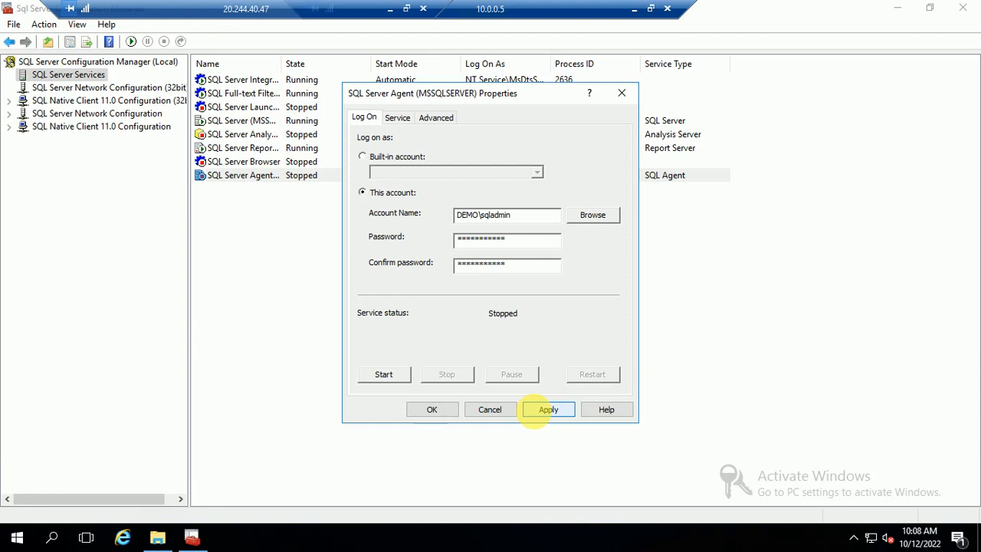
left_click(548, 409)
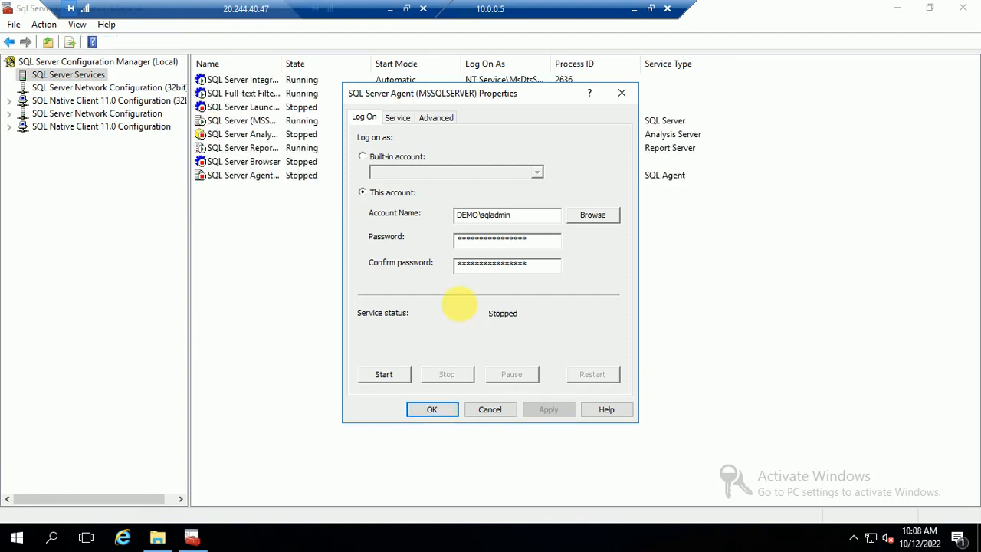
left_click(433, 410)
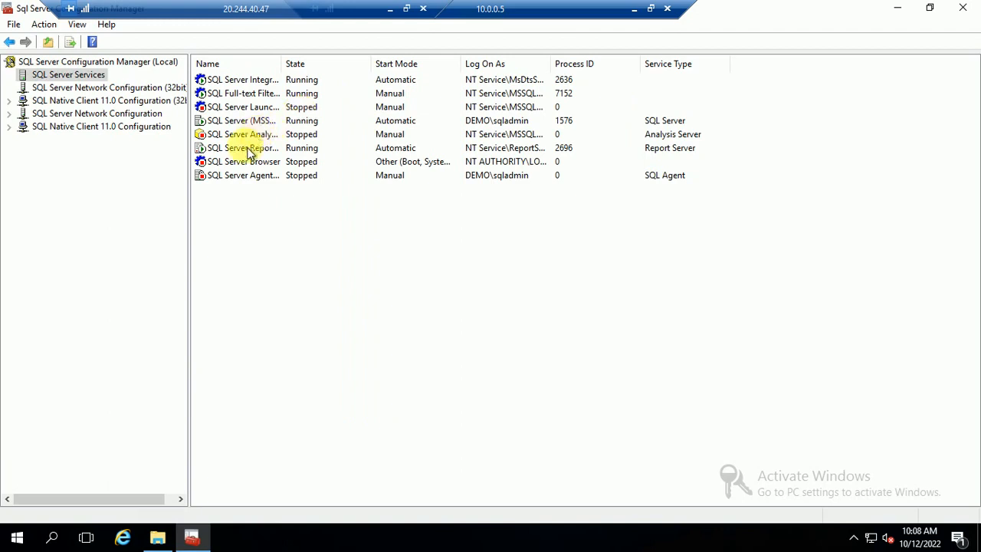
Start SQL Server Agent, restart SQL Server, then switch to the 10.0.0.6 remote session.
right_click(241, 178)
left_click(249, 185)
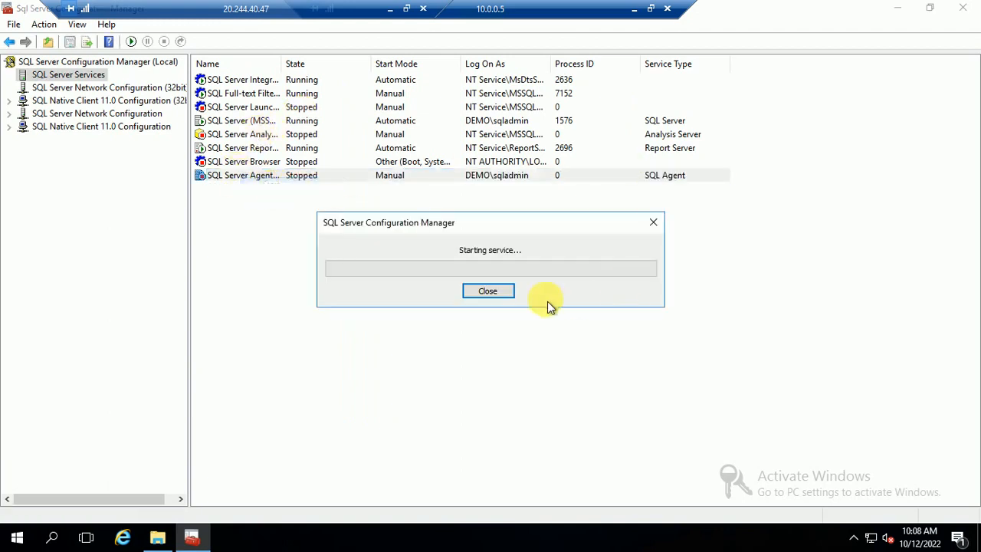
right_click(242, 123)
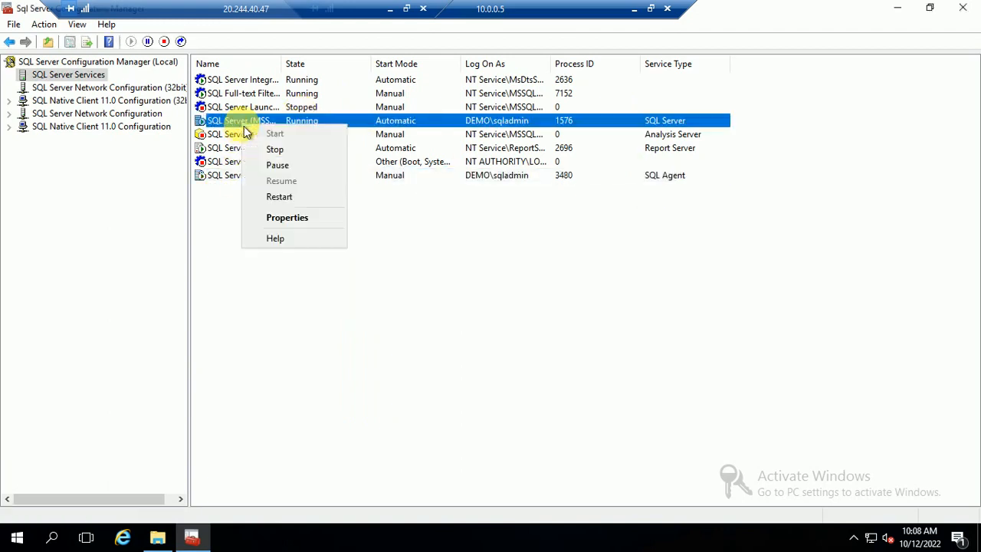
left_click(282, 199)
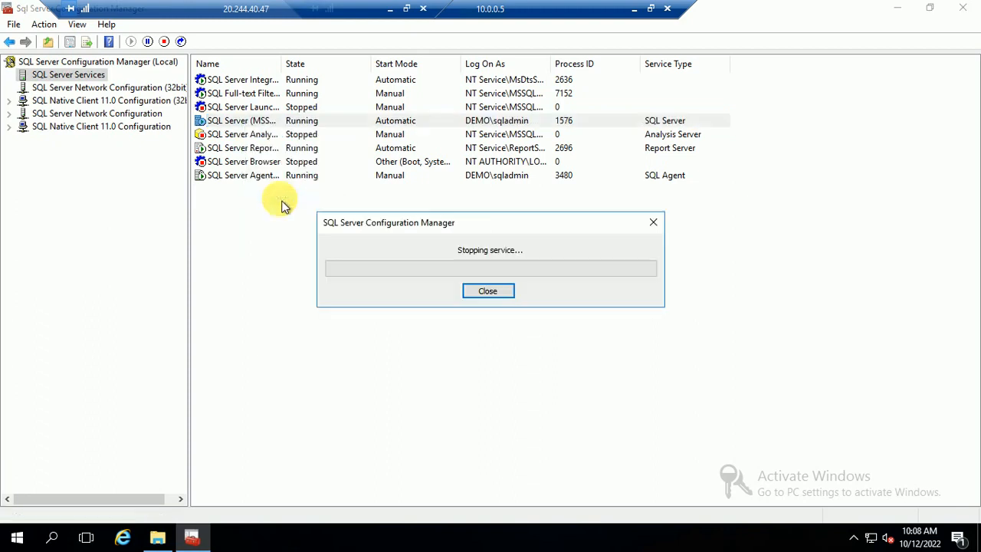
left_click(633, 8)
left_click(193, 535)
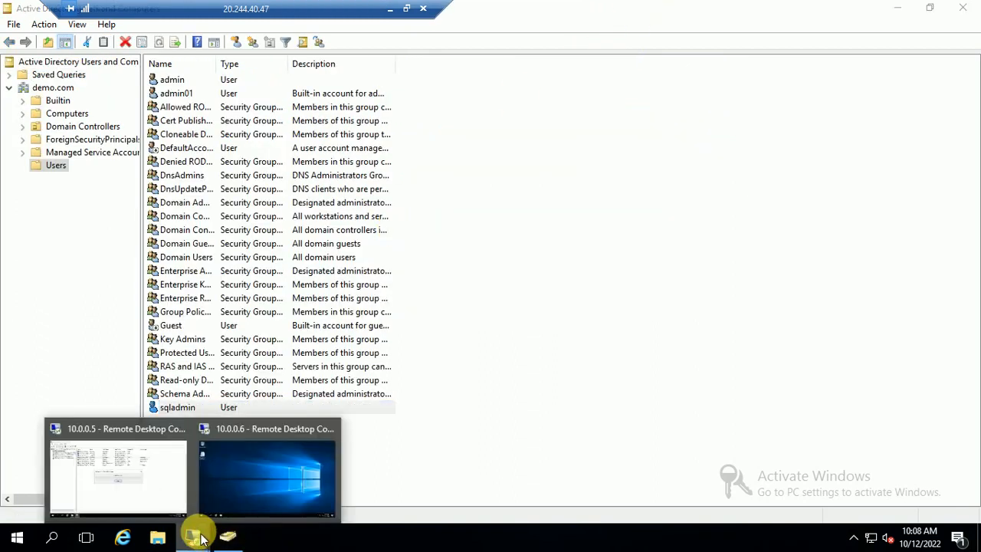
On 10.0.0.6, find SQL Server Configuration Manager via Start search and launch it, allowing UAC.
left_click(257, 444)
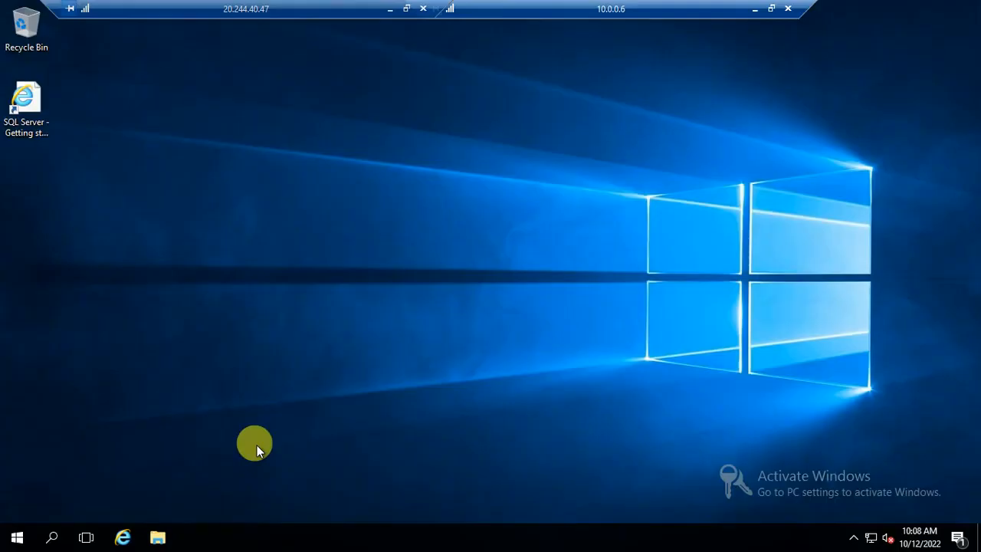
left_click(15, 538)
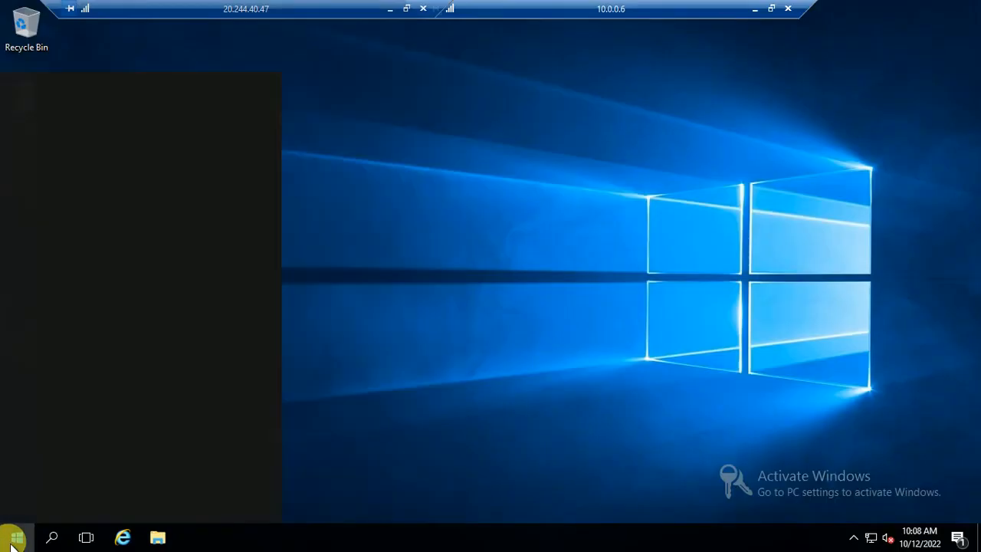
type("sqlcon")
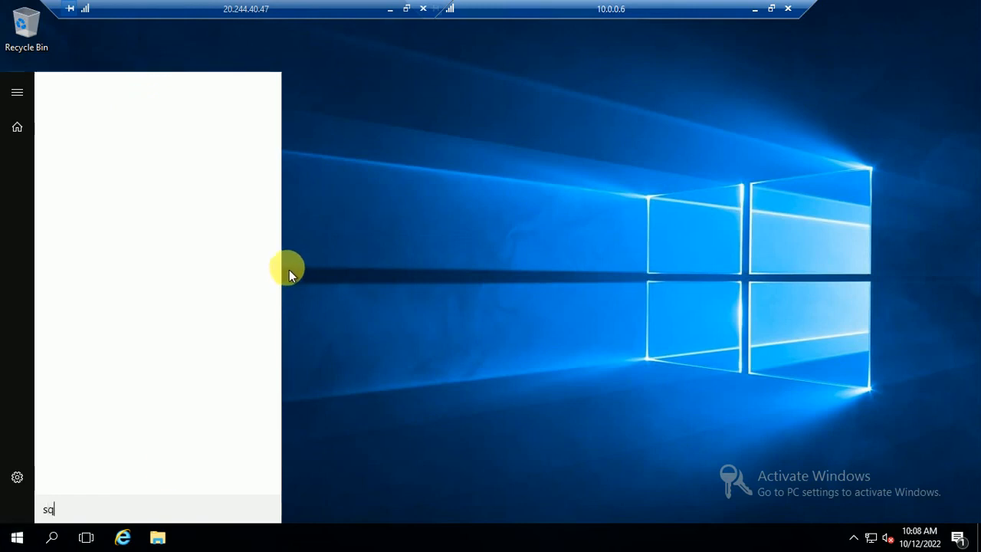
key("BackSpace")
key("BackSpace")
key("BackSpace")
key("BackSpace")
type("con")
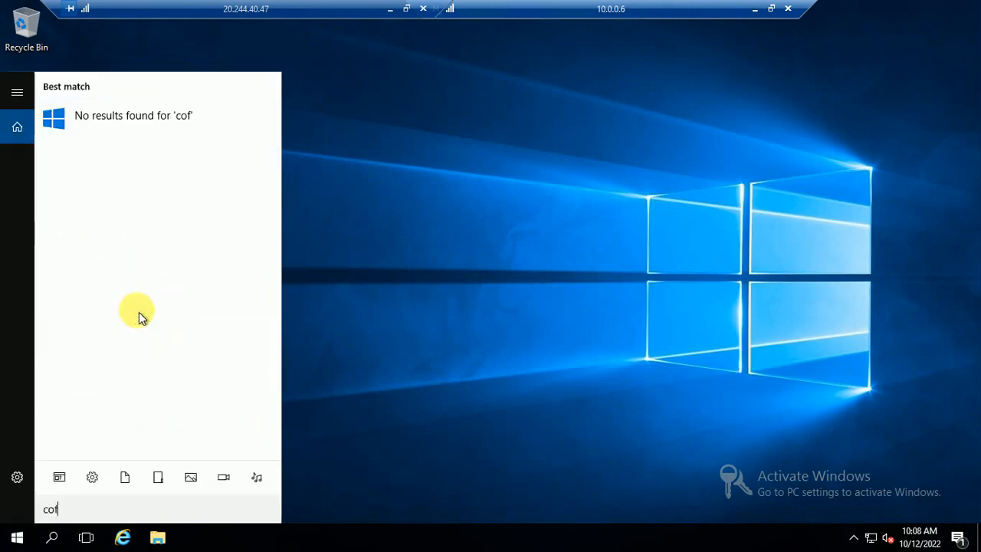
key("BackSpace")
type("n")
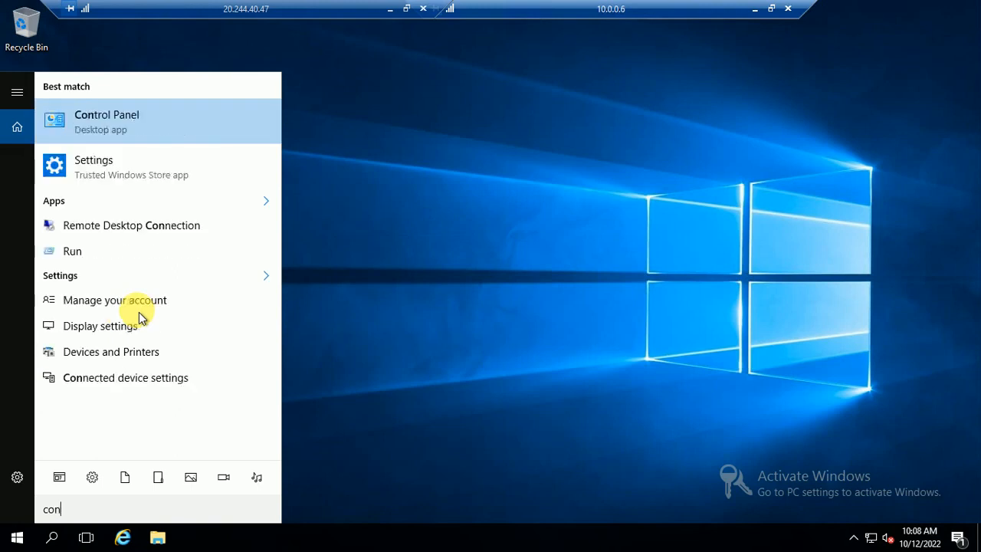
type("fig")
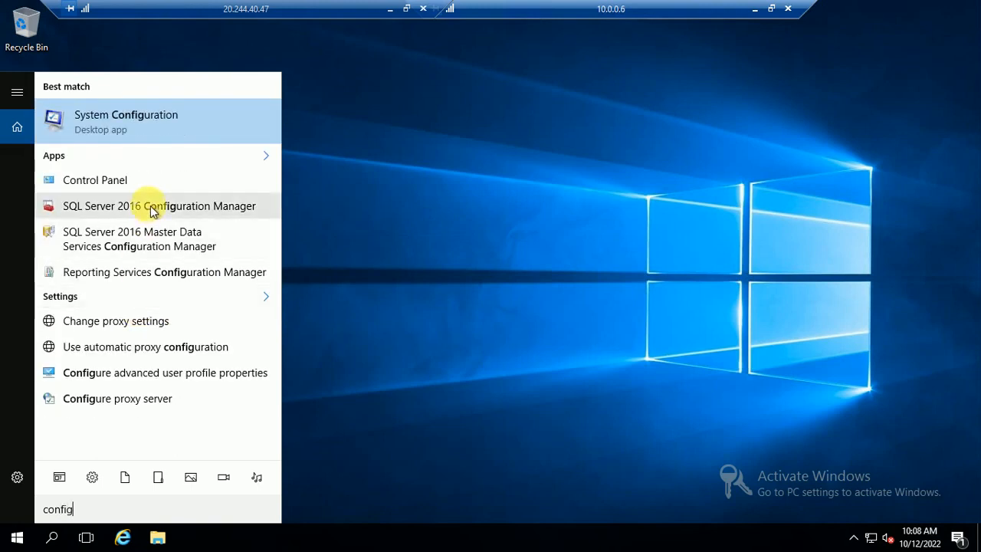
left_click(150, 205)
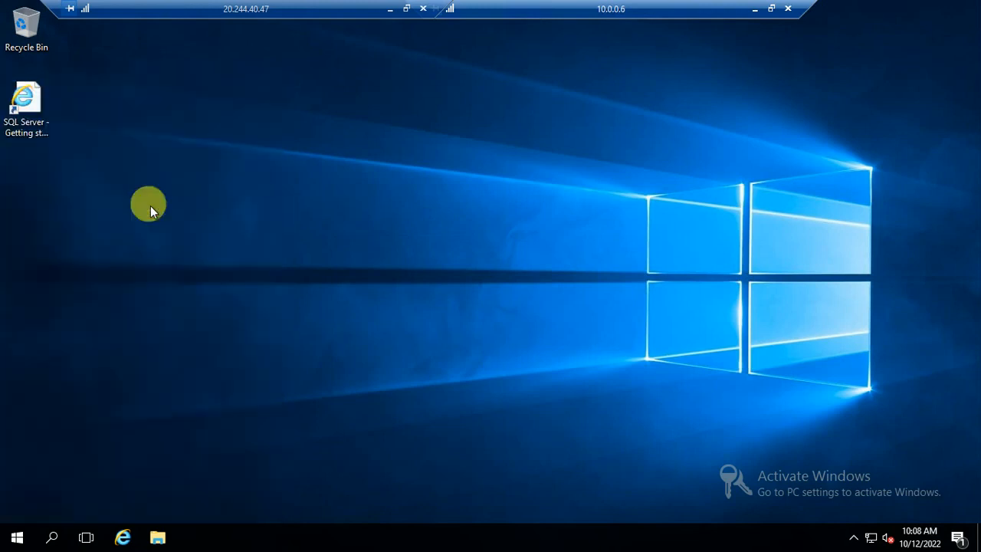
left_click(423, 370)
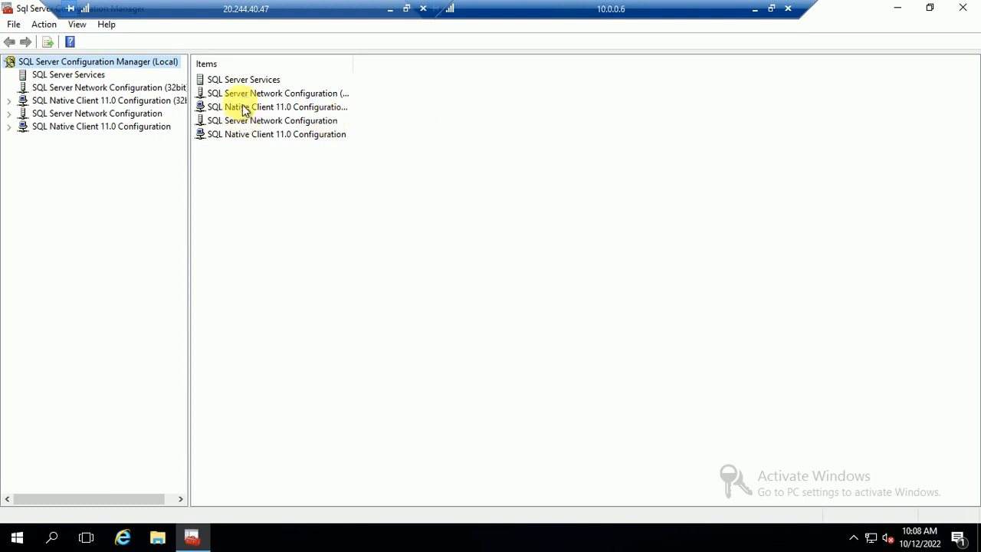
Open the SQL Server (MSSQLSERVER) properties and search accounts across the Entire Directory.
double_click(260, 81)
left_click(237, 123)
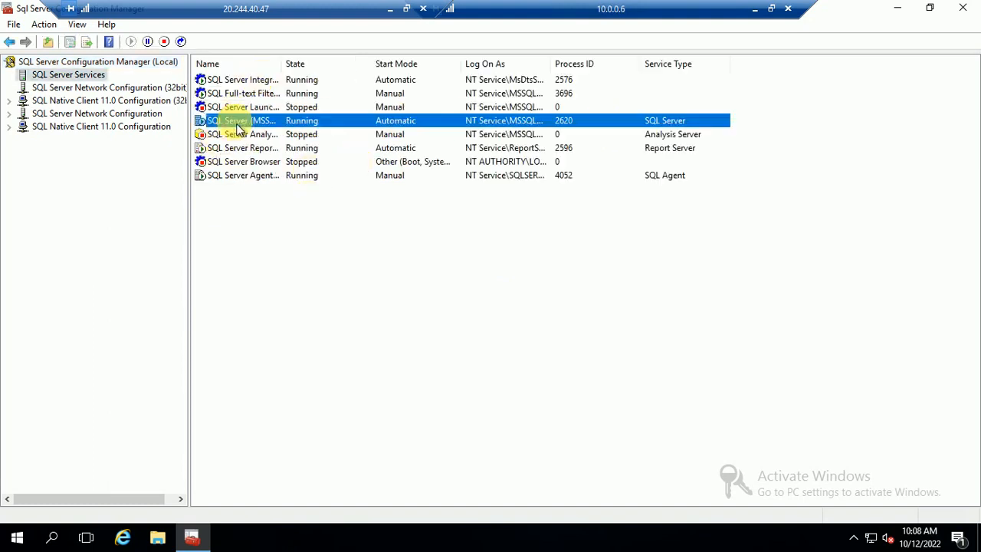
right_click(237, 126)
left_click(281, 217)
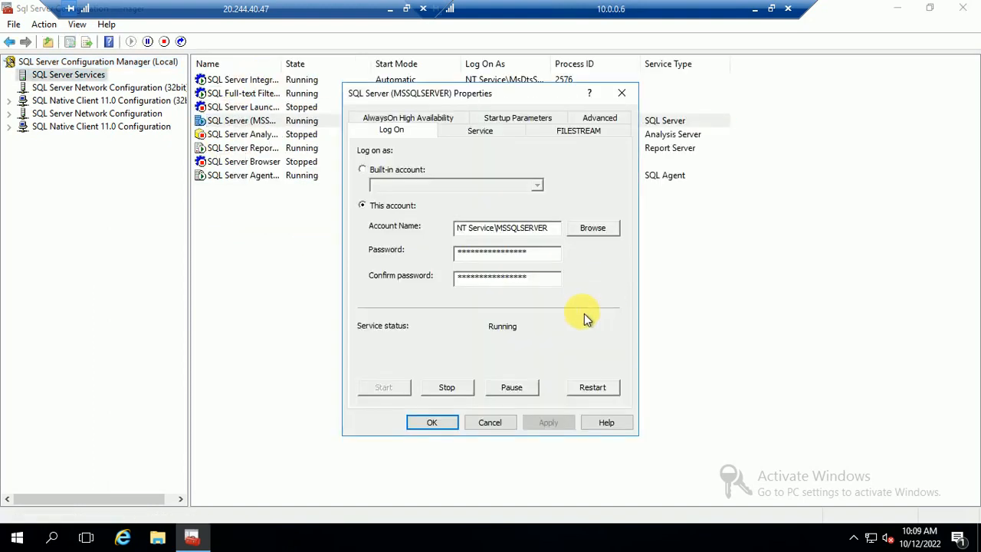
left_click(583, 234)
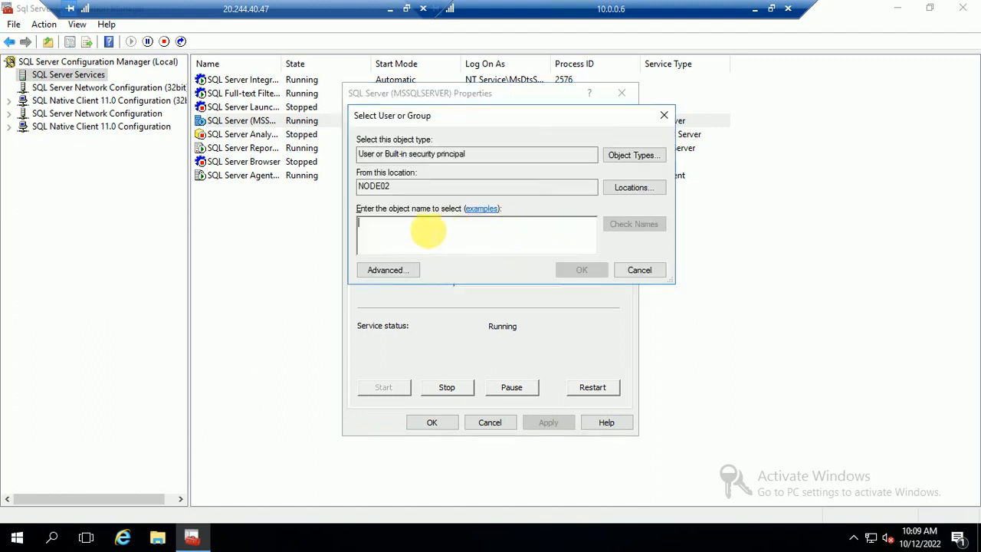
left_click(632, 189)
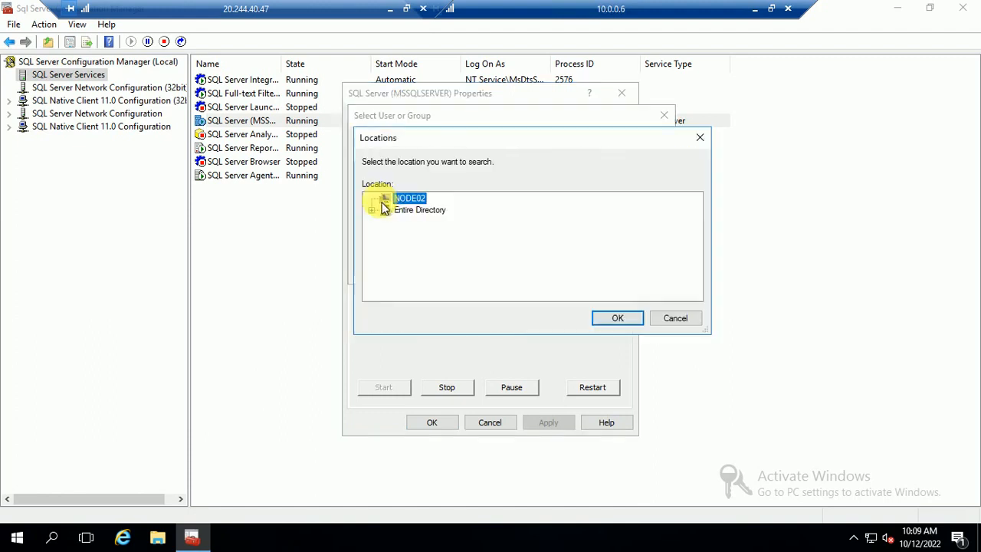
left_click(403, 211)
left_click(617, 319)
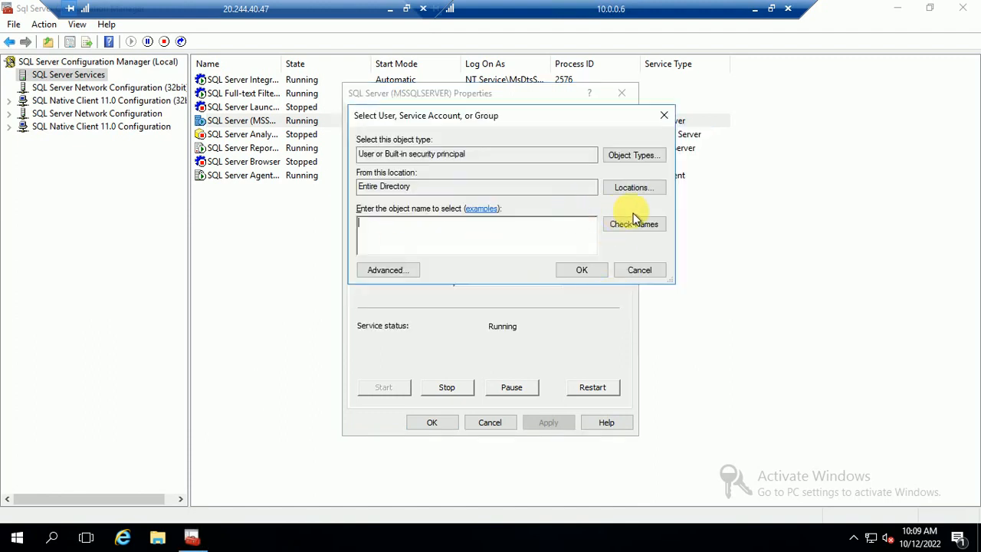
Select the domain sqladmin account, enter its password, apply and accept the service restart.
type("sq")
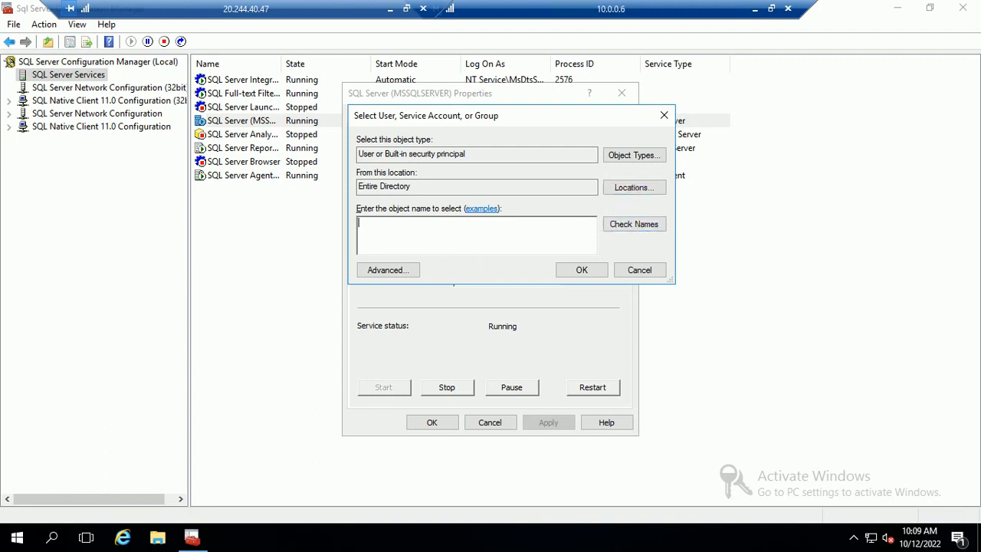
type("l")
left_click(633, 223)
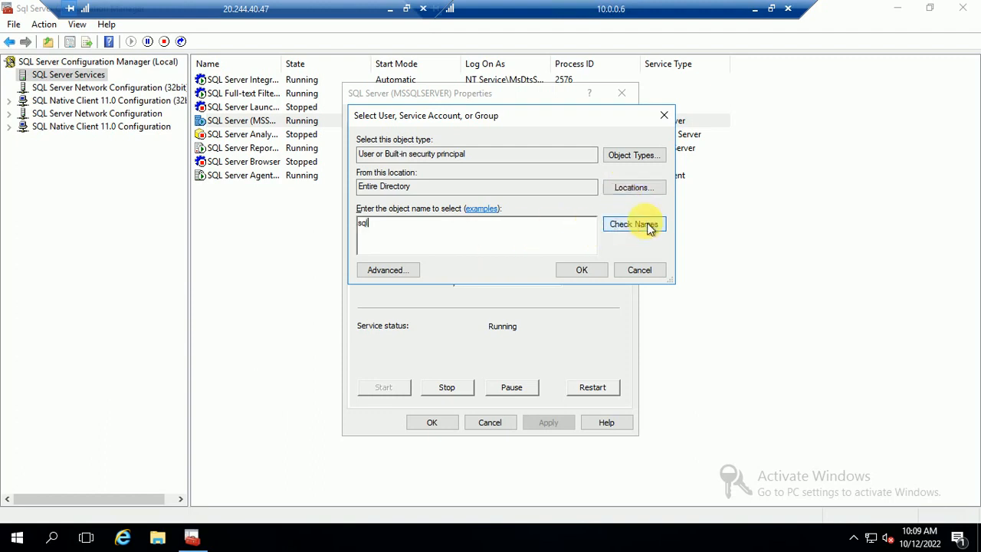
left_click(577, 269)
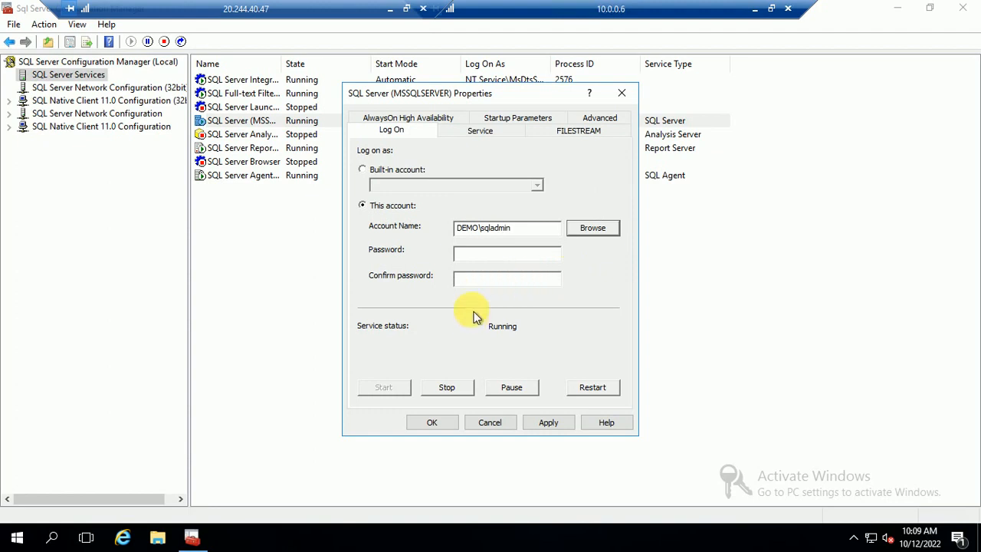
left_click_drag(559, 227, 433, 224)
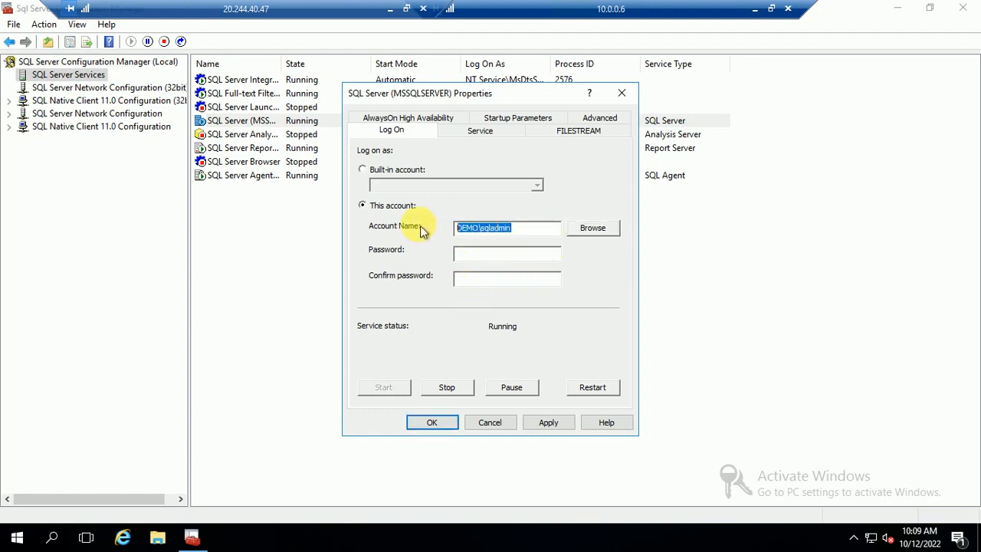
left_click(497, 252)
type("**")
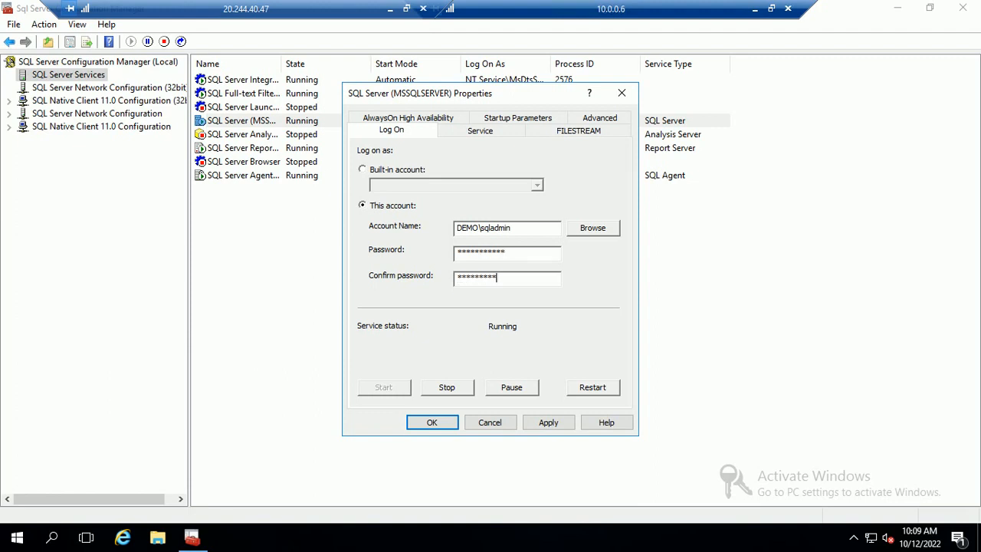
left_click(546, 424)
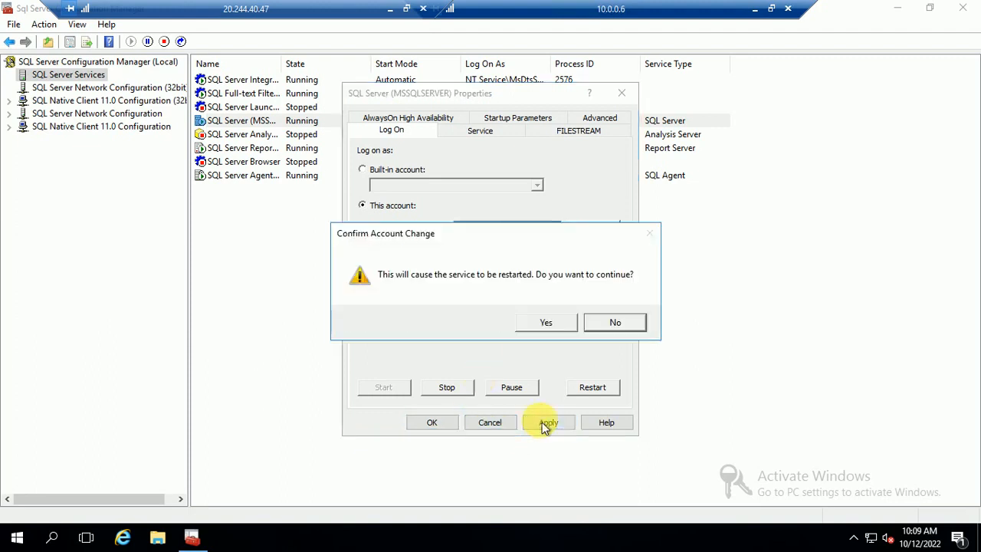
left_click(545, 322)
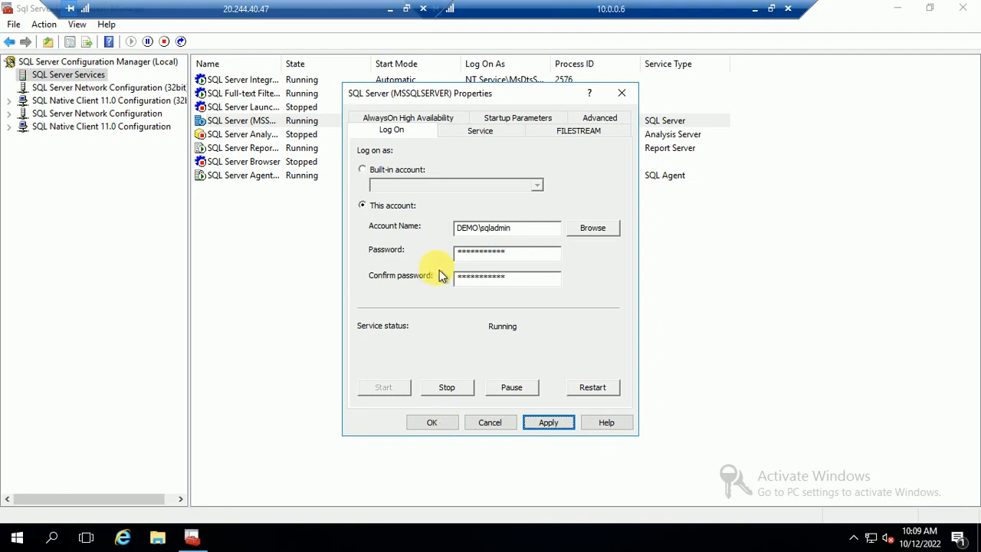
left_click(432, 422)
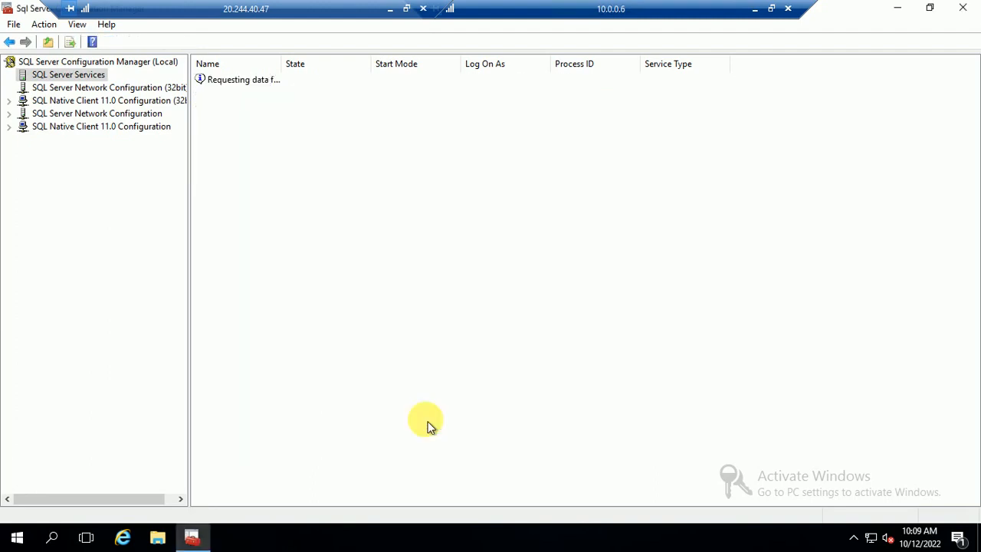
Restart the SQL Server service so it runs again with process ID 3752.
left_click(242, 121)
right_click(241, 121)
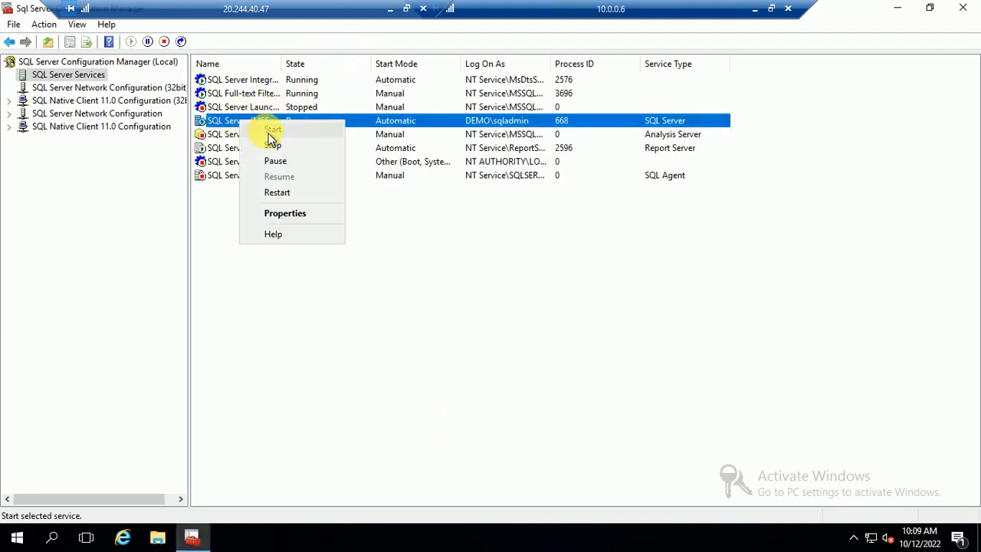
left_click(278, 192)
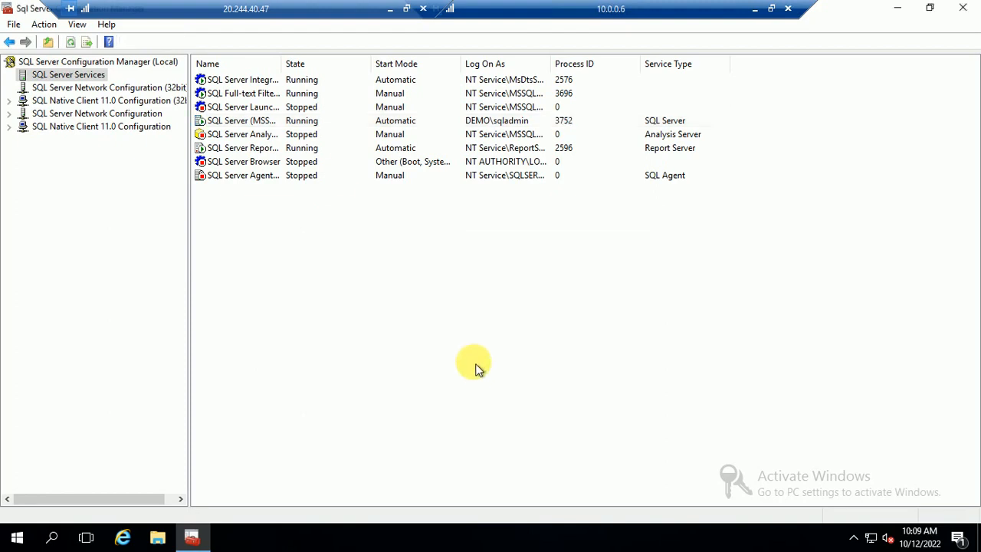
Paste the domain SQL admin account name as SQL Server Agent's log-on account.
right_click(230, 184)
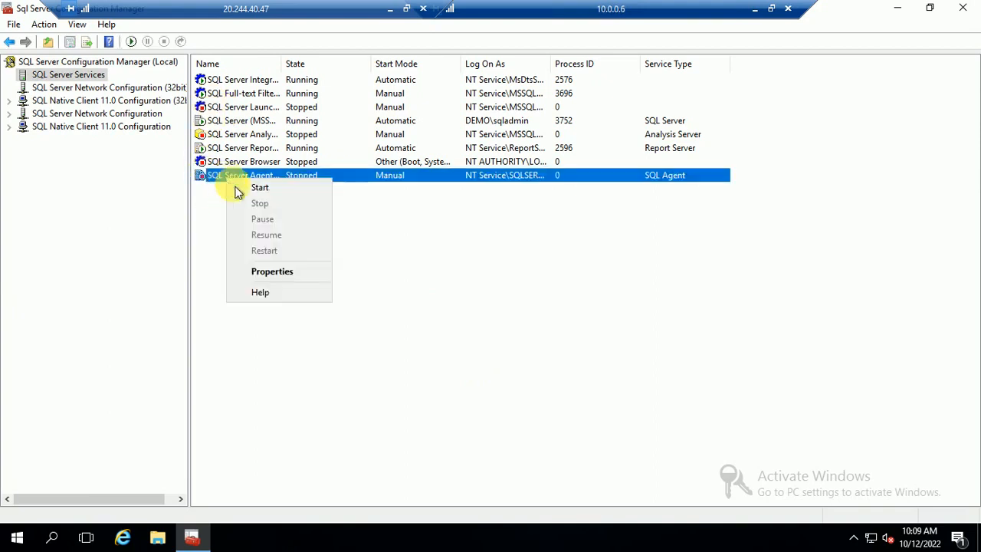
left_click(274, 271)
left_click(598, 218)
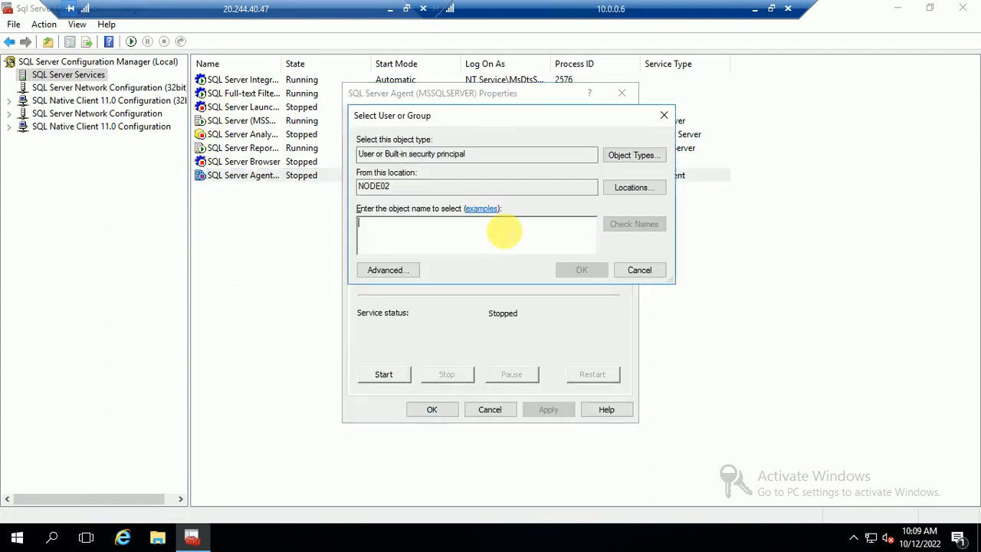
type("DEMO\\sqladmin")
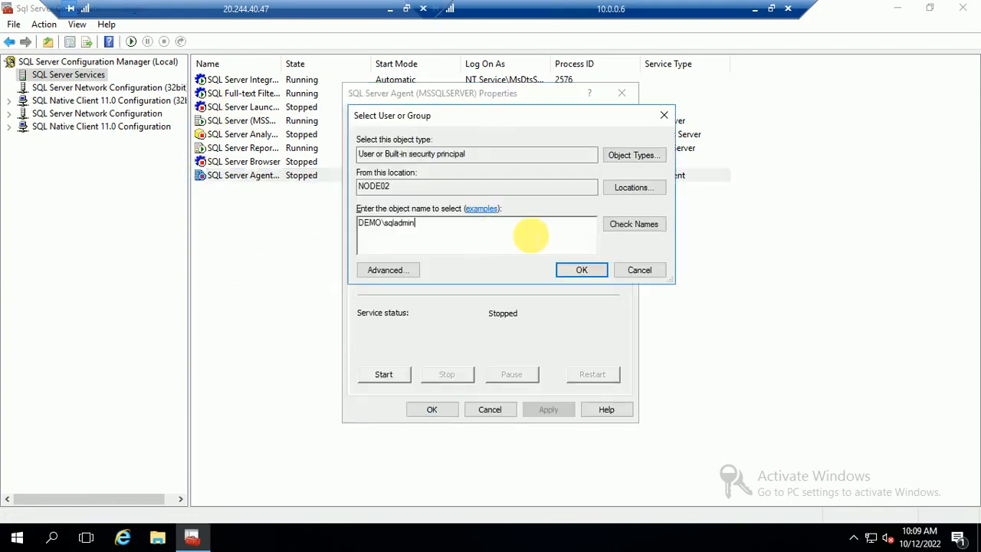
left_click(578, 270)
Enter the account password, apply, and start SQL Server Agent (process ID 3832).
left_click(490, 241)
type("*")
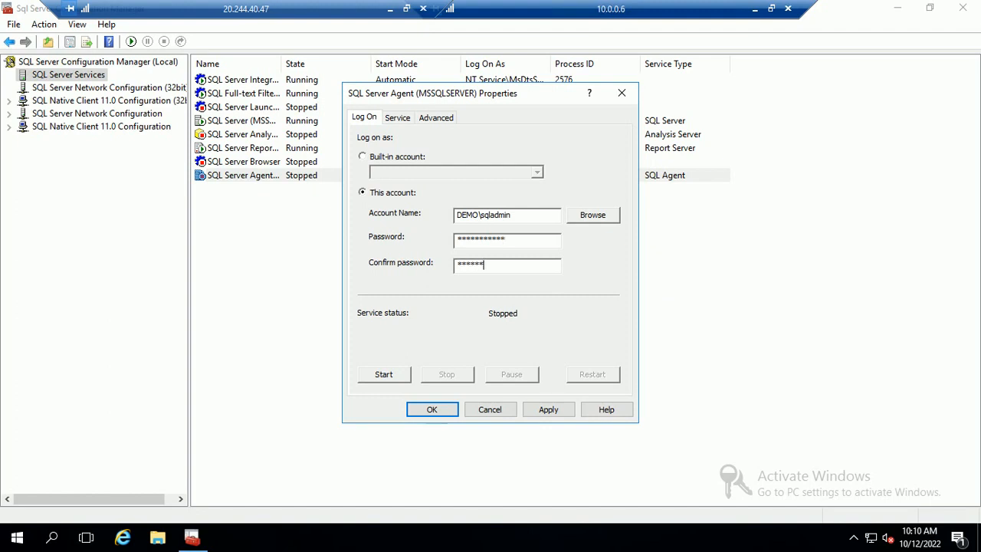
type("*")
left_click(545, 409)
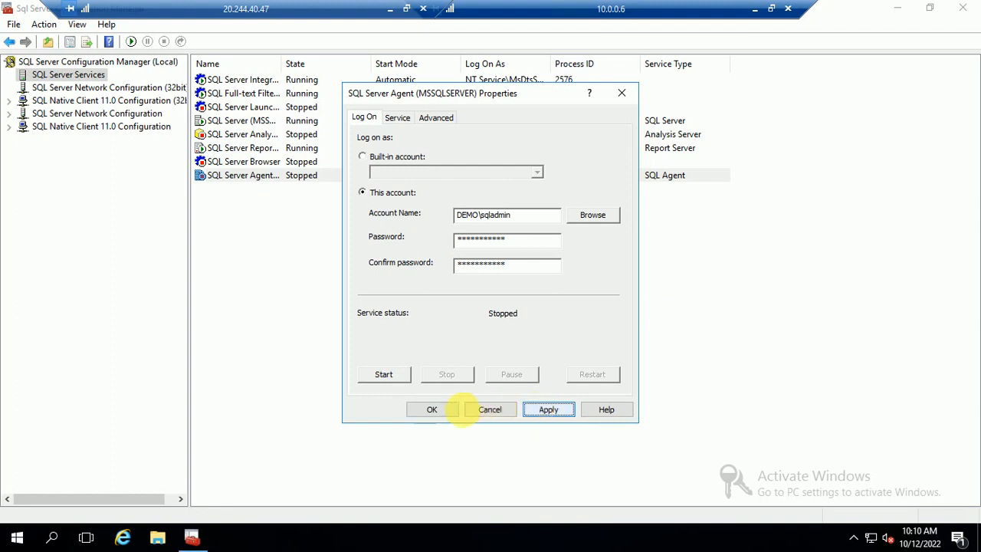
left_click(426, 409)
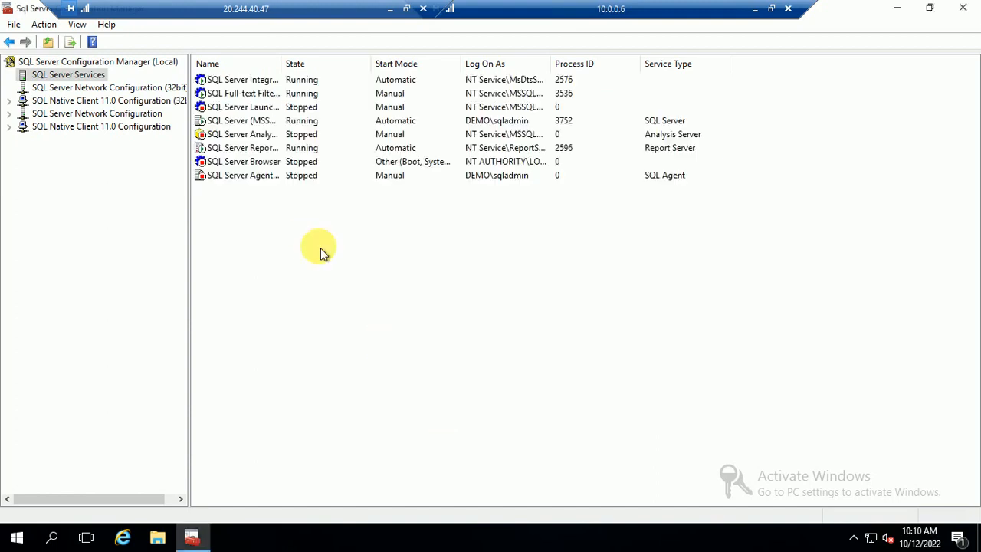
right_click(252, 178)
left_click(281, 188)
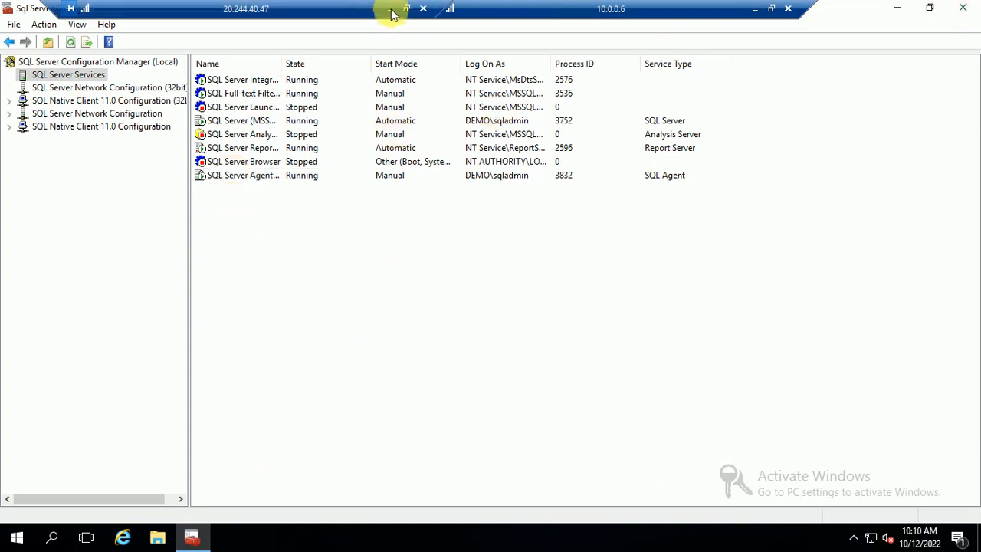
Close Active Directory Users and Computers and minimise both remote sessions to leave the servers.
left_click(752, 14)
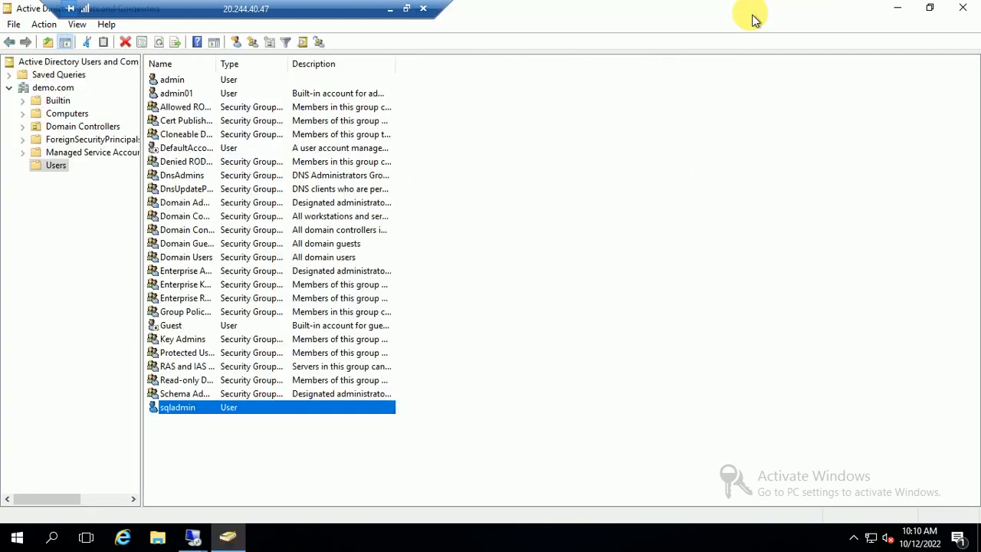
left_click(960, 15)
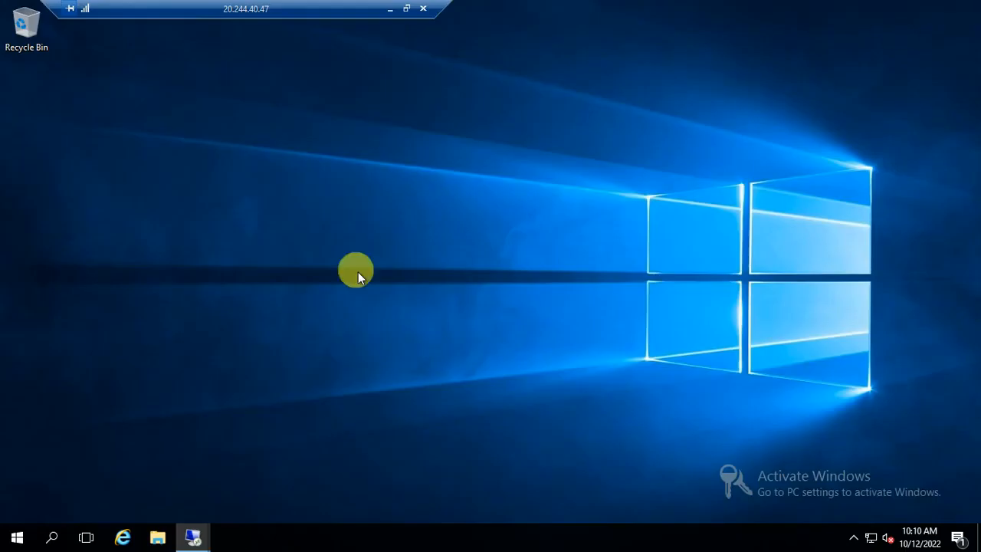
left_click(391, 9)
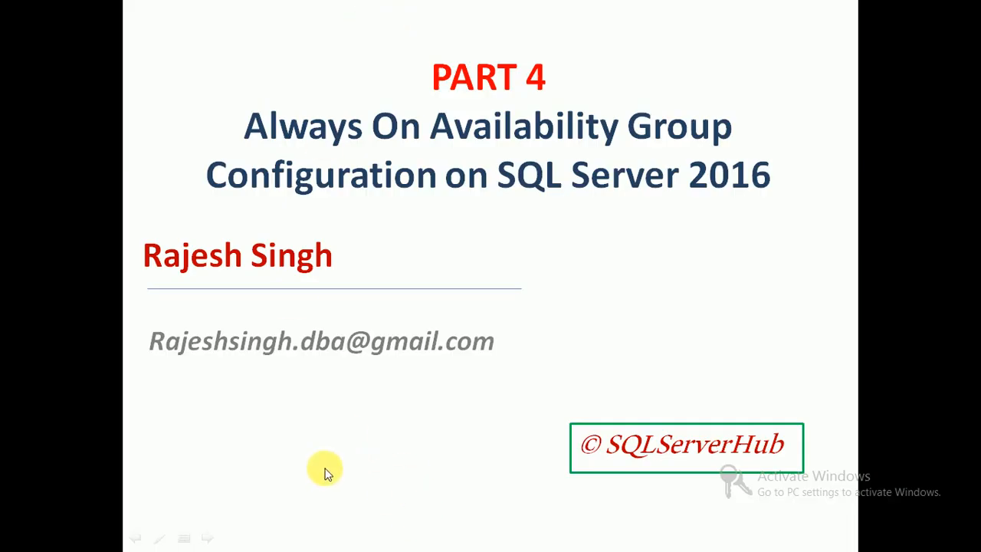
key("super+d")
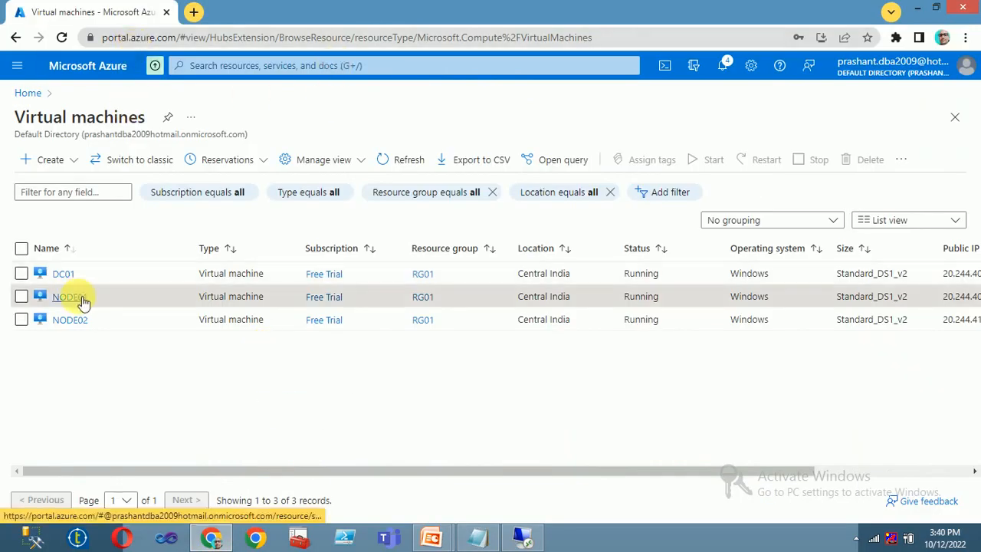
Open NODE01's networking and confirm its network interface has static private IP 10.0.0.5.
left_click(80, 298)
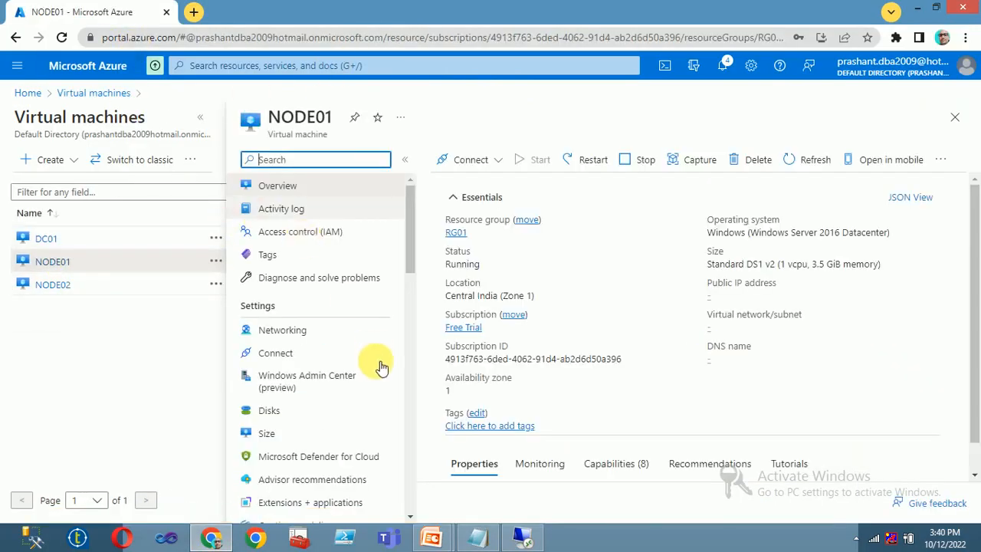
scroll(378, 365, "down", 2)
scroll(344, 325, "up", 1)
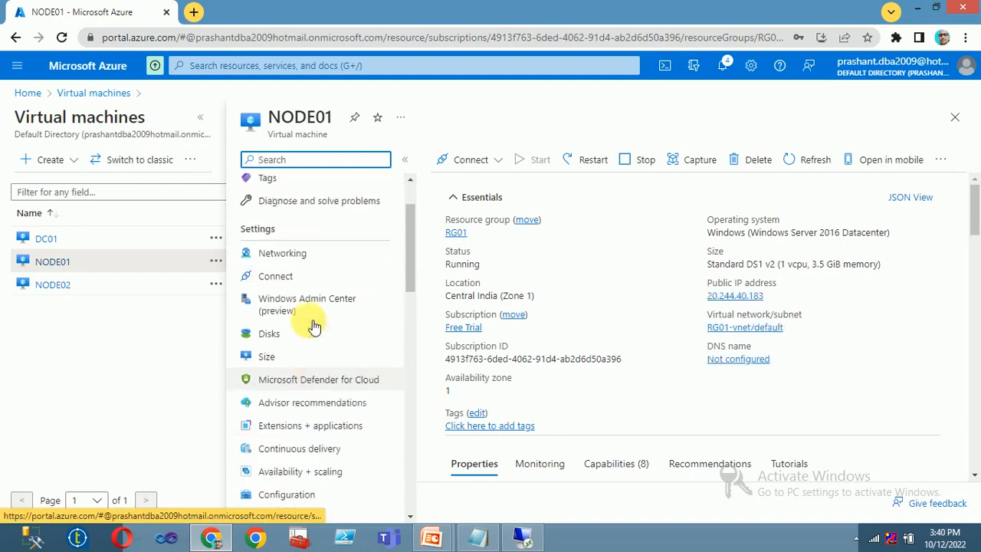
left_click(290, 258)
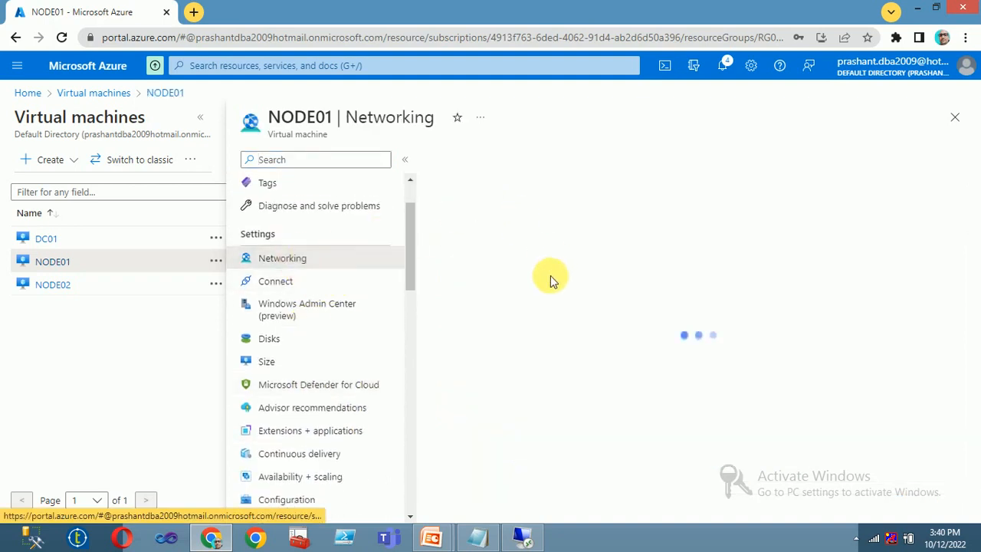
left_click(567, 260)
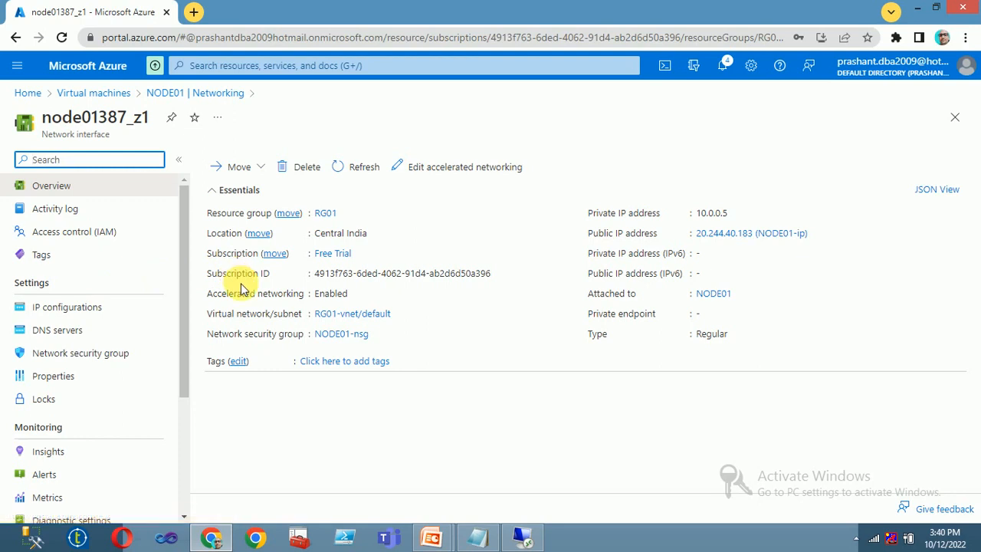
left_click(54, 308)
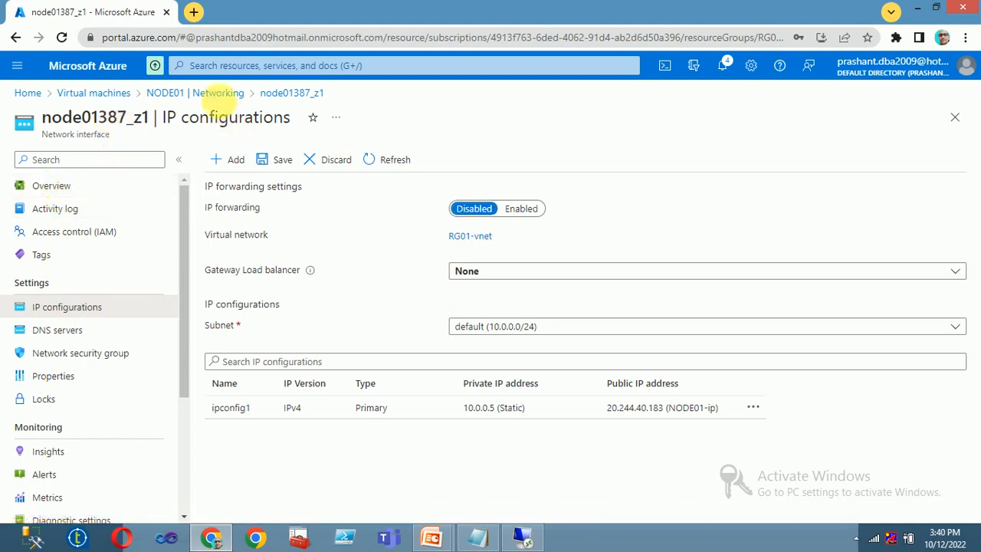
left_click(220, 93)
Begin a NODE01 inbound port rule with source and destination port 5022.
left_click(507, 397)
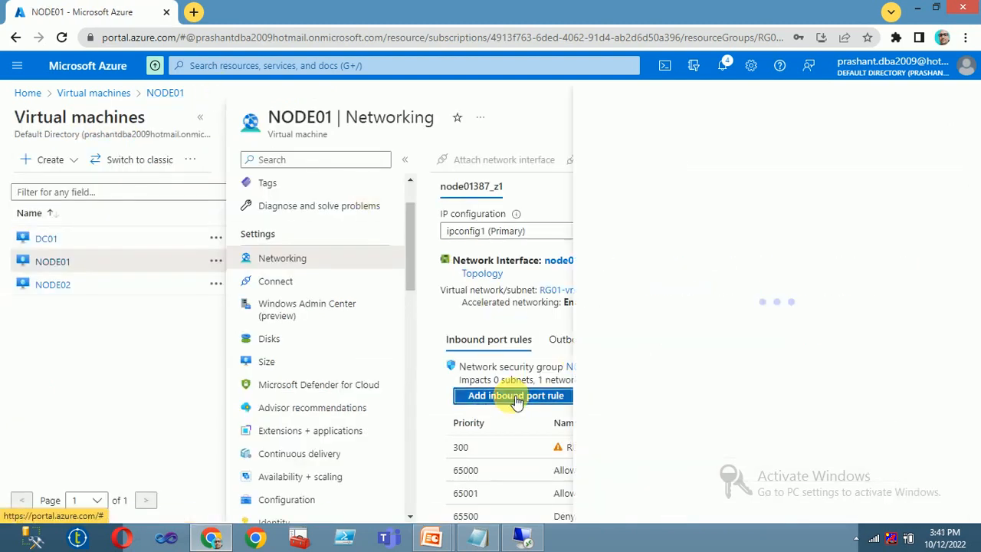
double_click(613, 207)
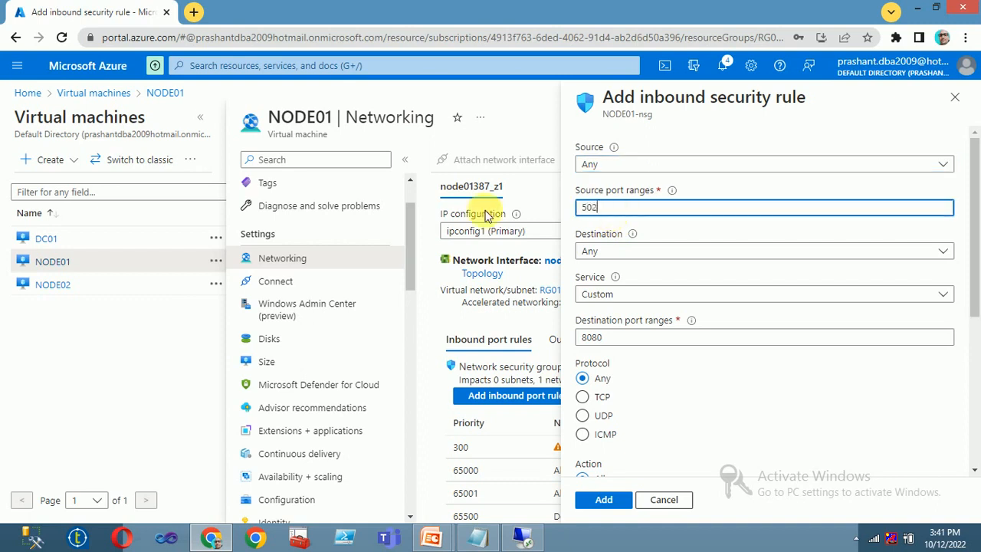
left_click_drag(644, 209, 551, 211)
key("ctrl+c")
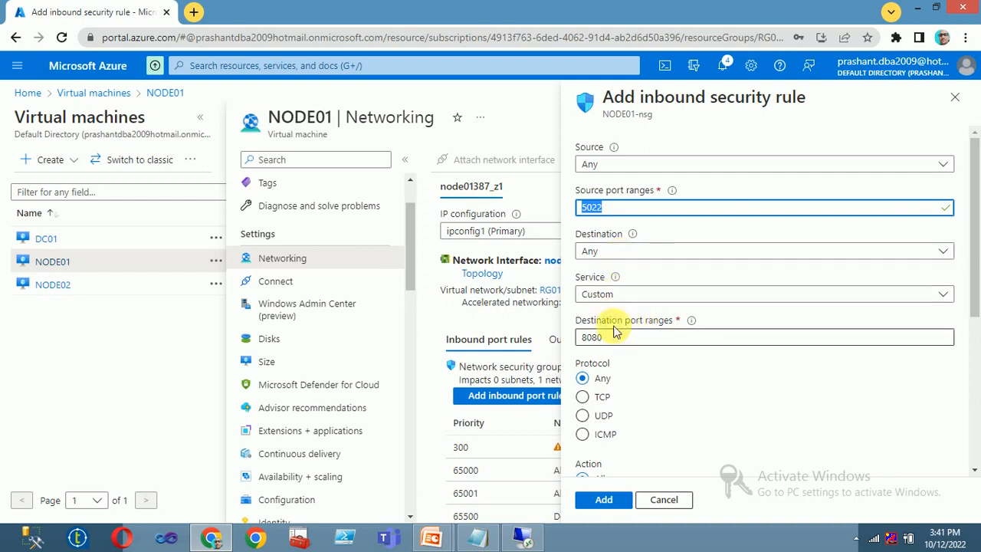
left_click_drag(622, 337, 521, 341)
key("ctrl+v")
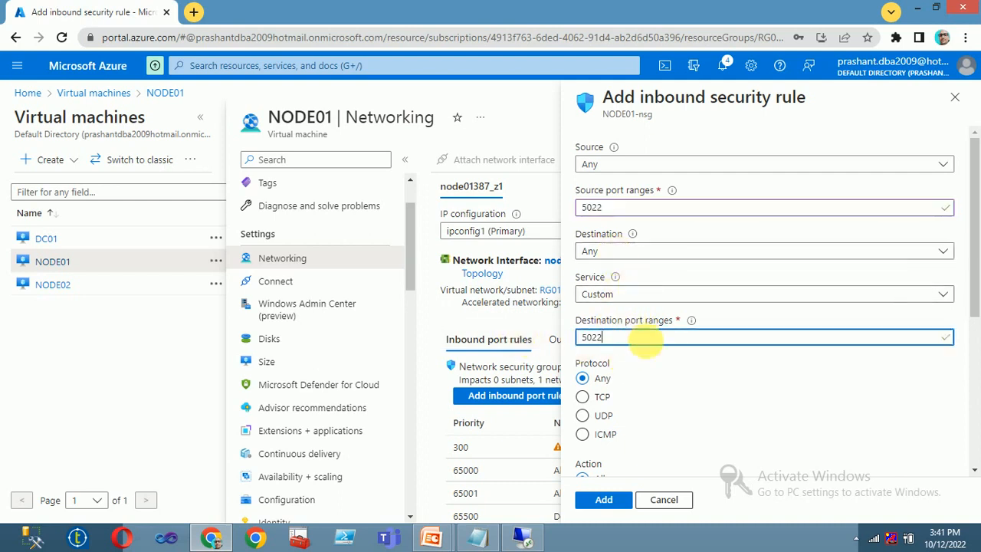
Name the rule AG5022 and add it to NODE01-nsg at priority 310.
scroll(648, 390, "down", 4)
scroll(648, 383, "up", 4)
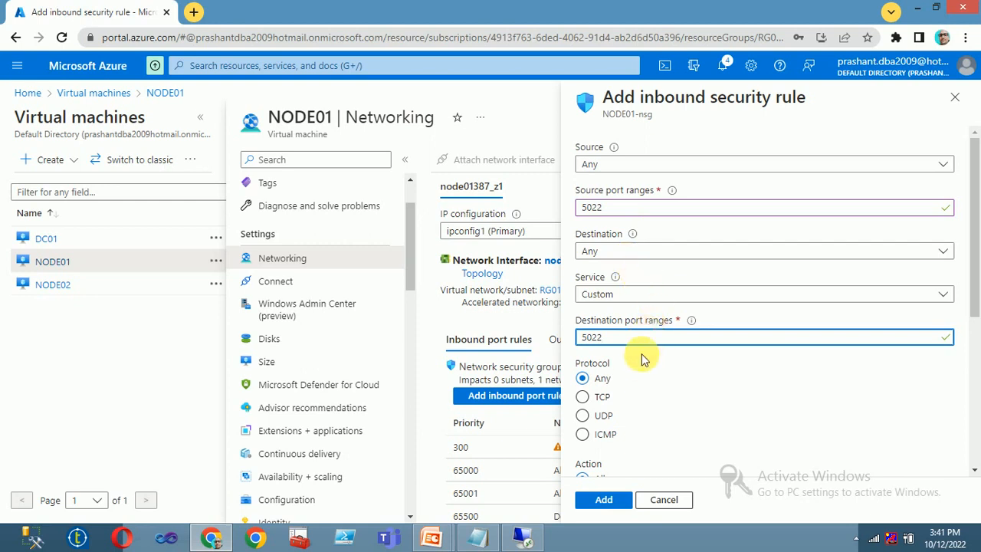
scroll(641, 353, "down", 4)
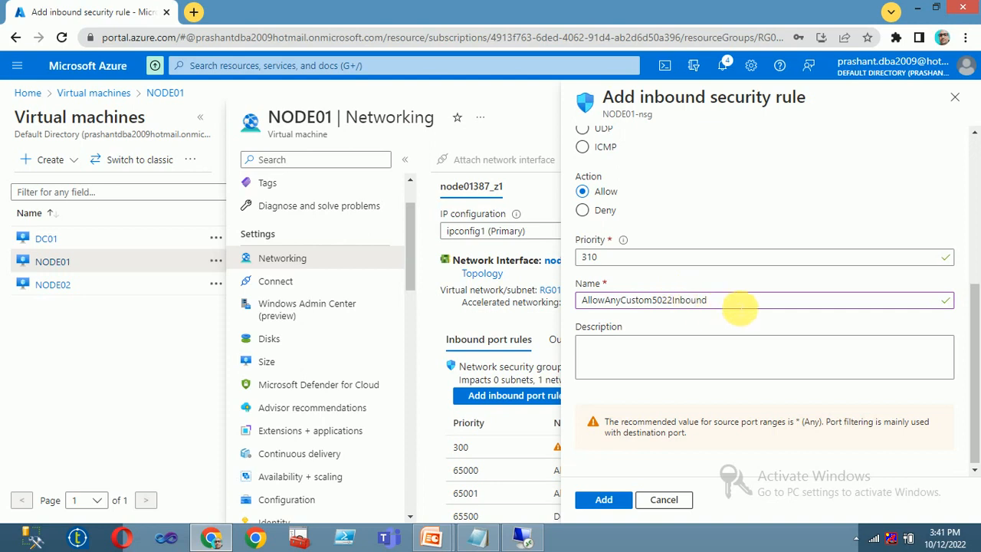
left_click_drag(736, 302, 419, 301)
type("AG5022")
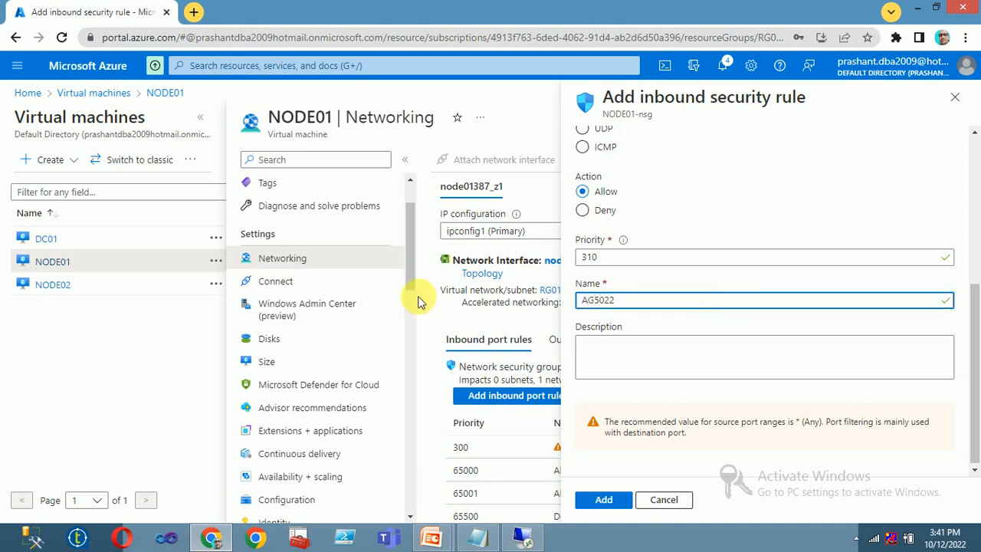
left_click(603, 499)
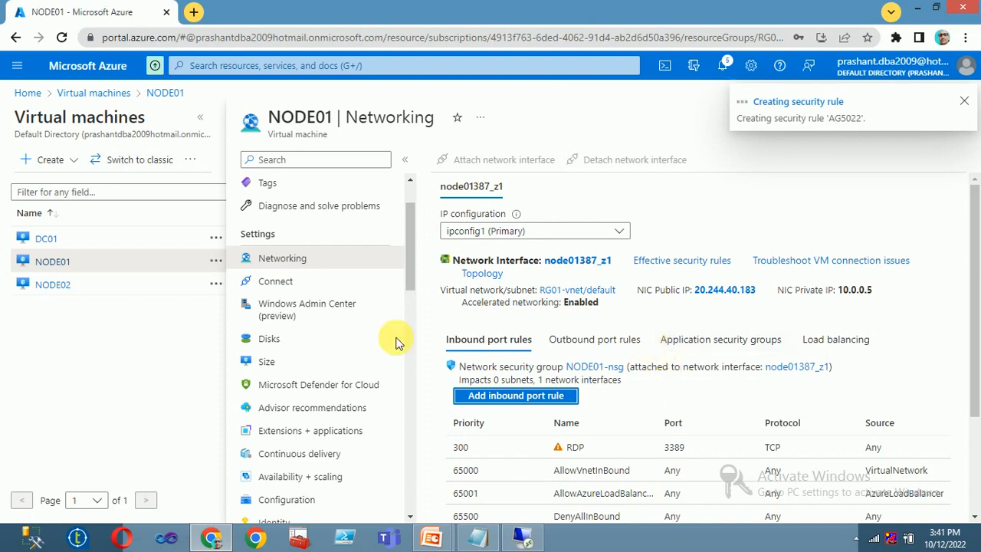
left_click(52, 288)
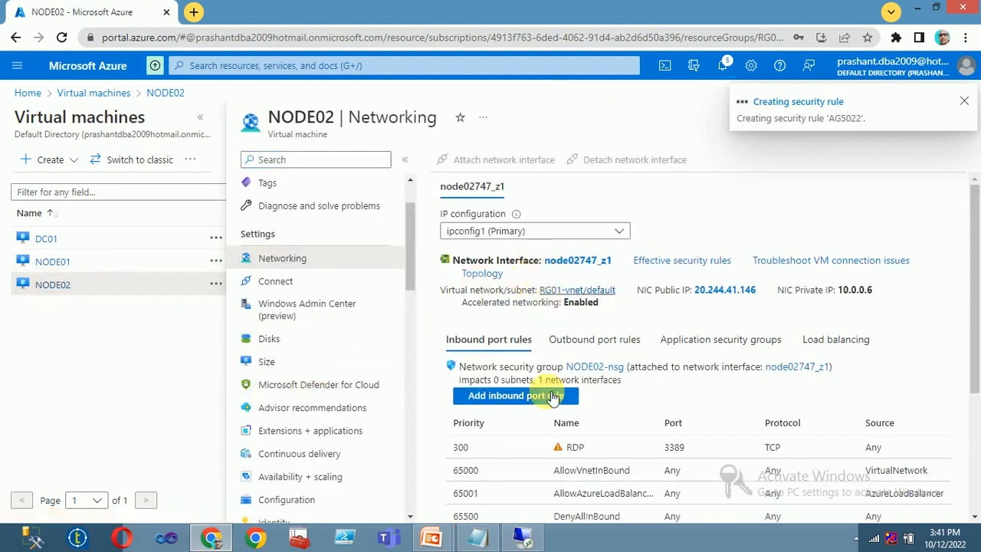
Start a NODE02 inbound rule with source port 5022 and the service left as Custom.
left_click(502, 396)
double_click(609, 208)
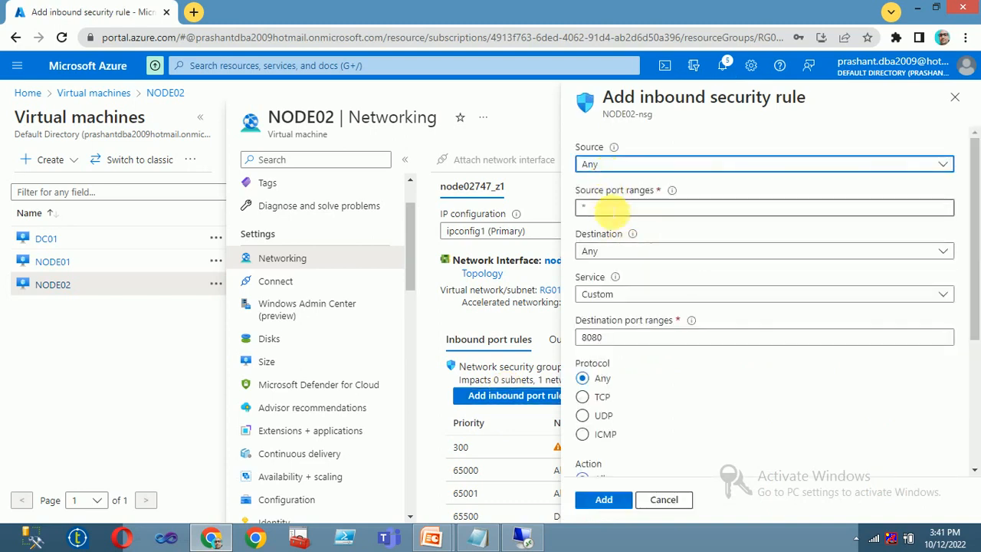
type("5022")
key("Tab")
key("Tab")
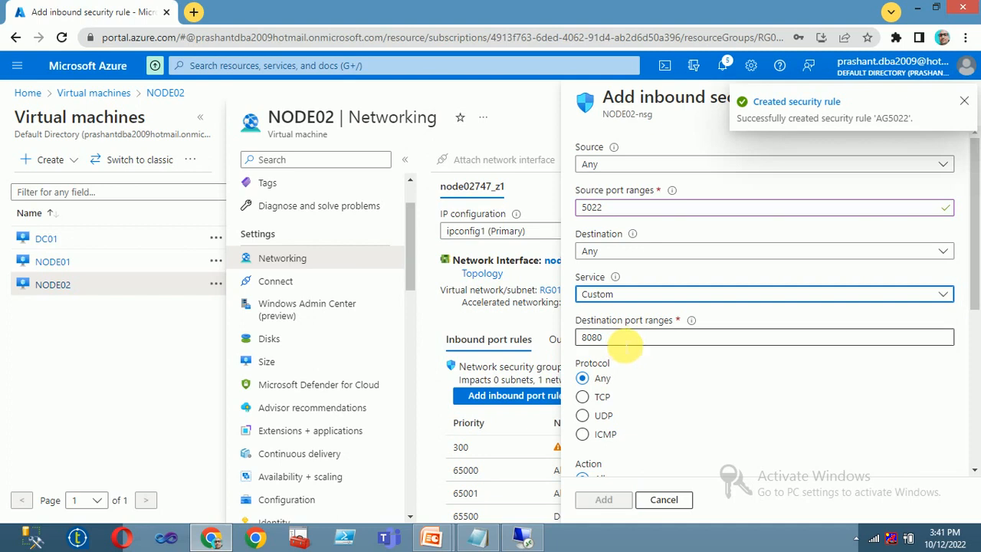
left_click(620, 294)
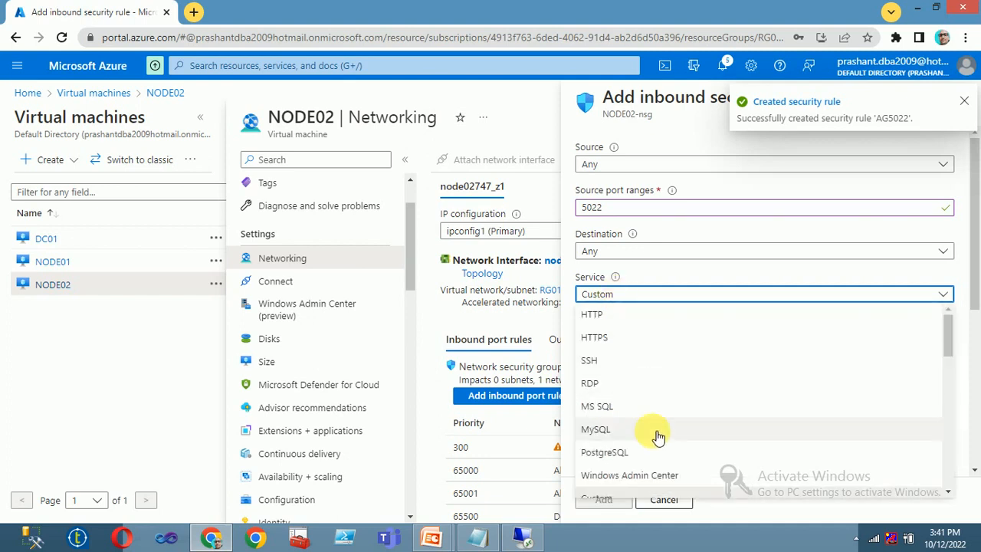
scroll(655, 434, "down", 3)
scroll(657, 436, "down", 5)
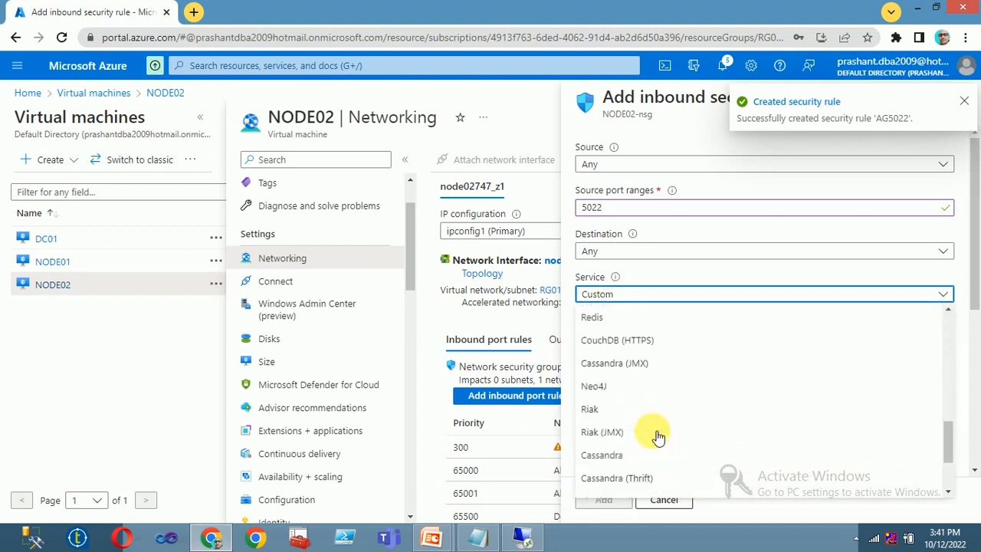
scroll(658, 436, "up", 5)
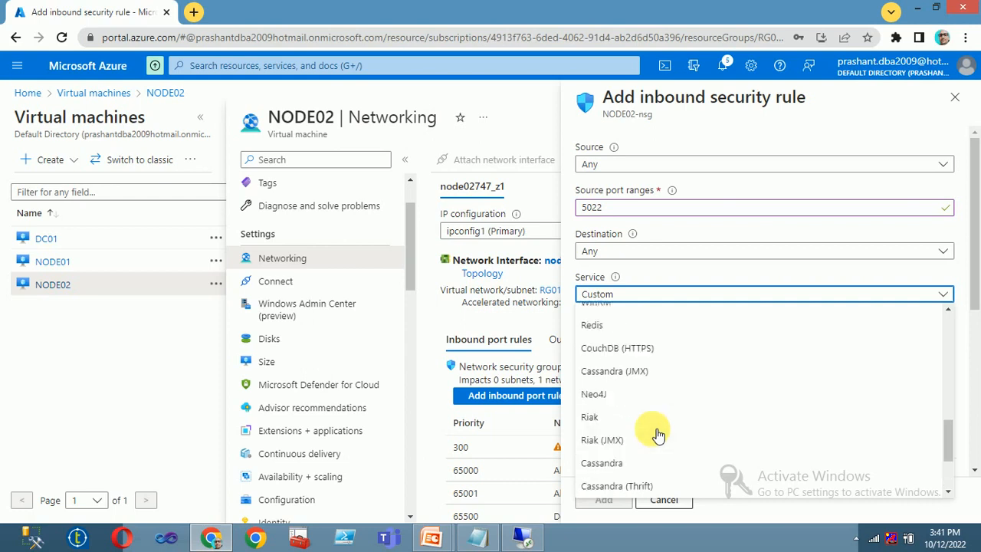
left_click(479, 326)
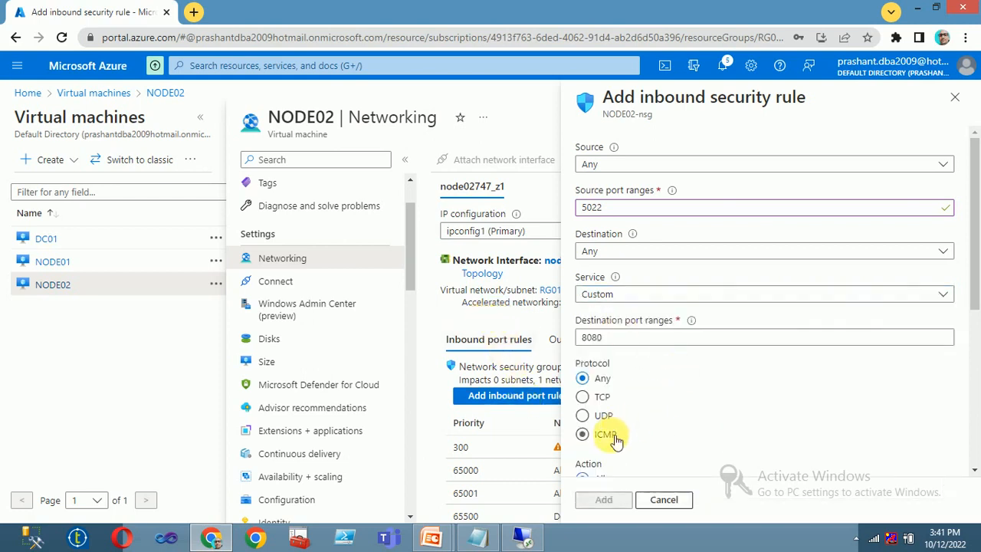
Enter destination port 5022, then discard this half-filled rule.
scroll(683, 396, "down", 1)
double_click(593, 265)
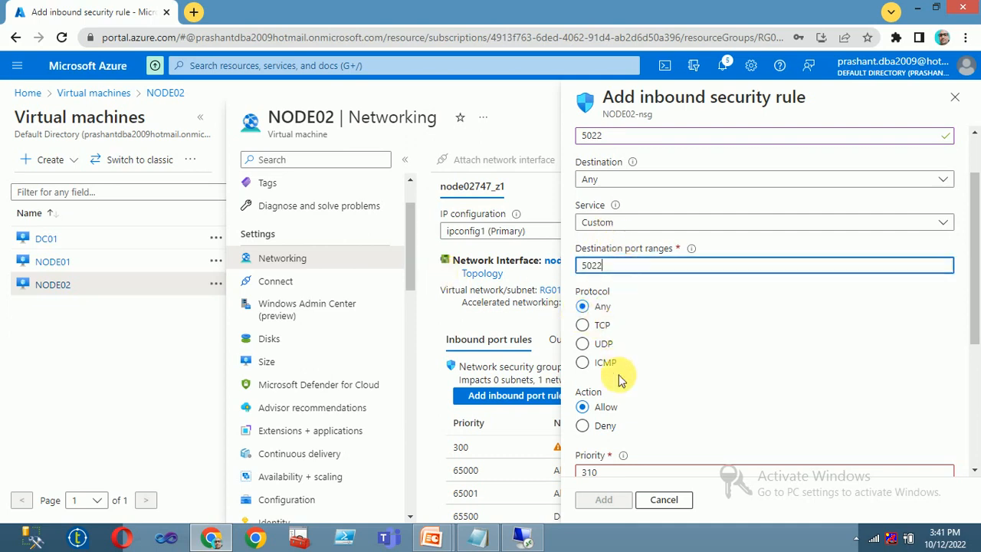
type("5022")
scroll(617, 368, "down", 1)
scroll(675, 406, "down", 2)
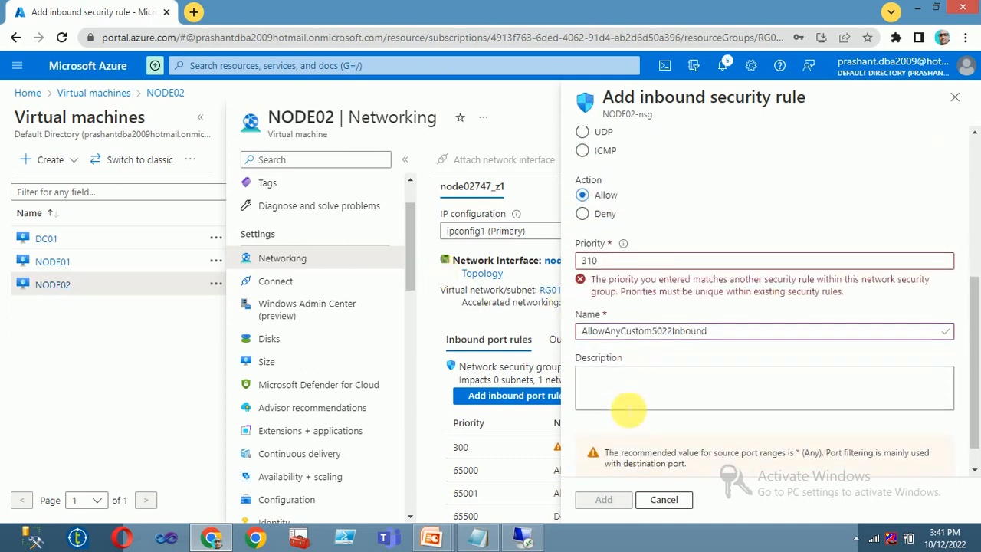
scroll(679, 346, "up", 3)
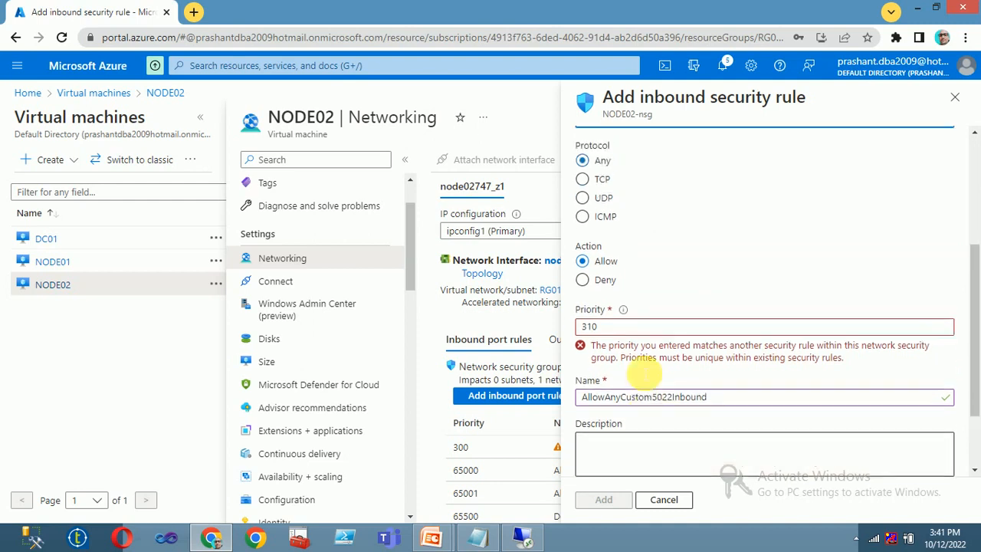
left_click(955, 98)
left_click(562, 114)
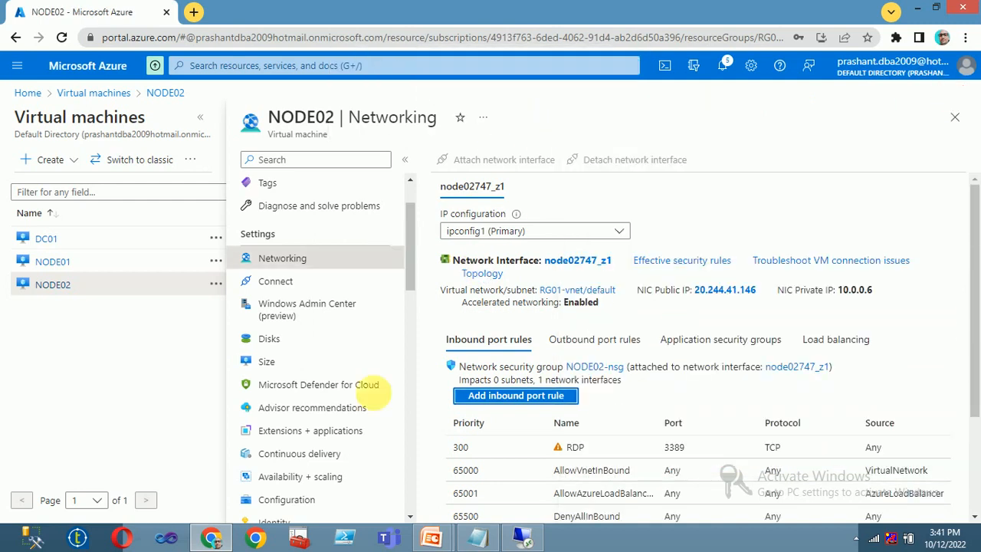
Recreate the NODE02 rule with source and destination ports 5022, named AG5022, and add it.
left_click(504, 395)
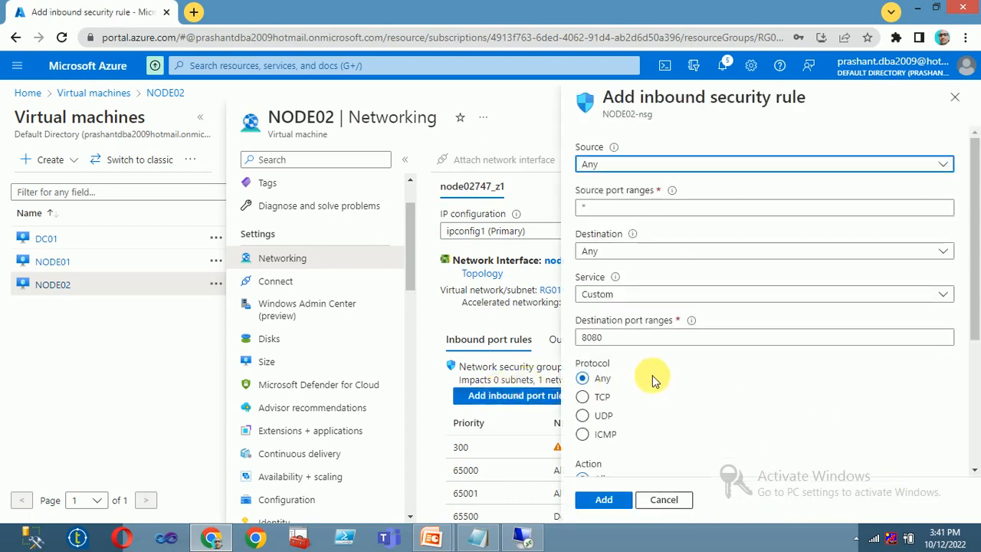
left_click(588, 206)
type("5022")
double_click(592, 337)
type("5022")
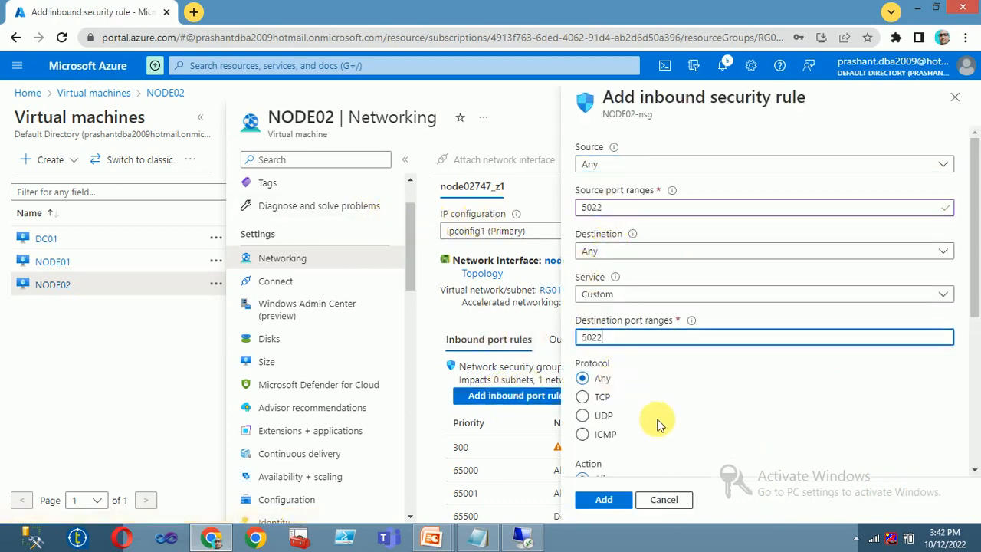
scroll(659, 452, "down", 3)
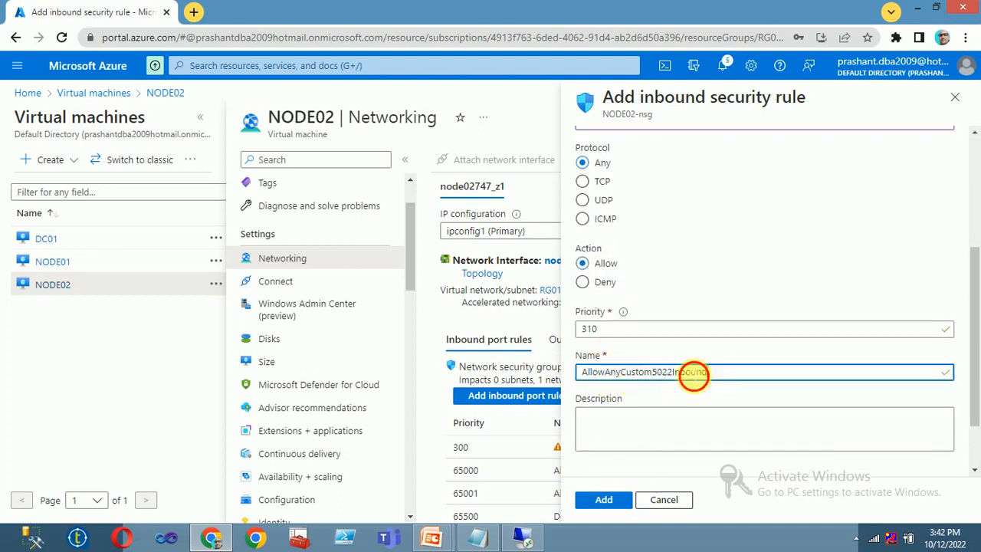
left_click_drag(722, 372, 406, 373)
type("GA")
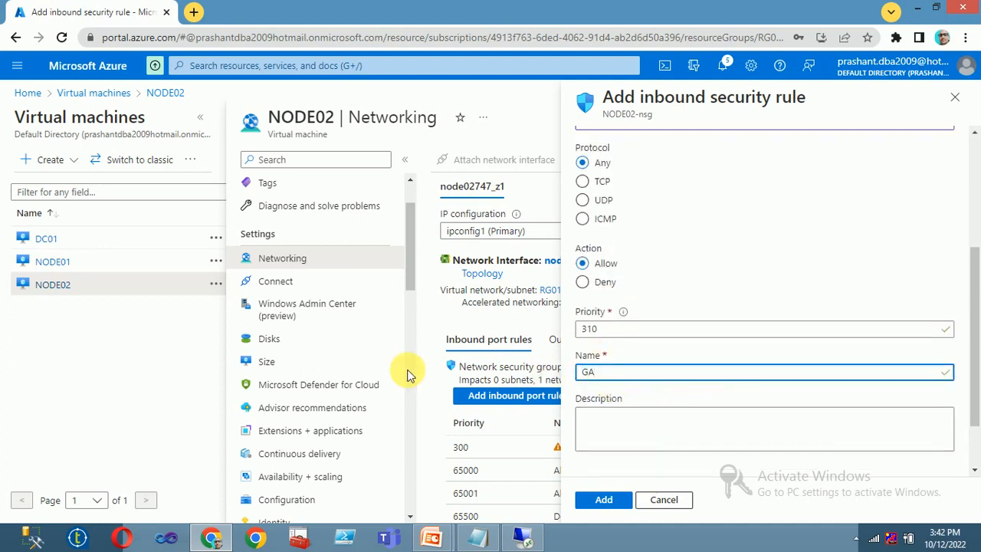
type("5022")
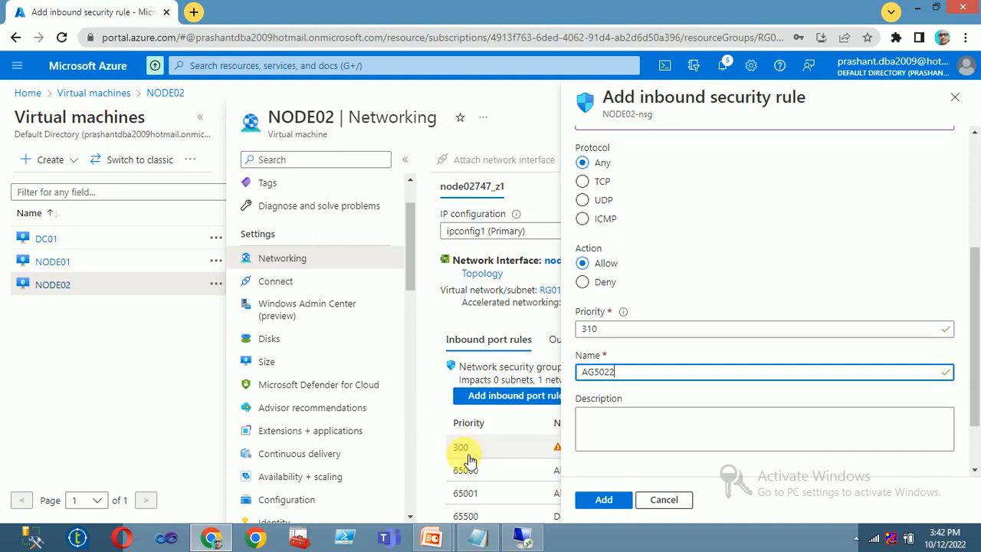
left_click(601, 499)
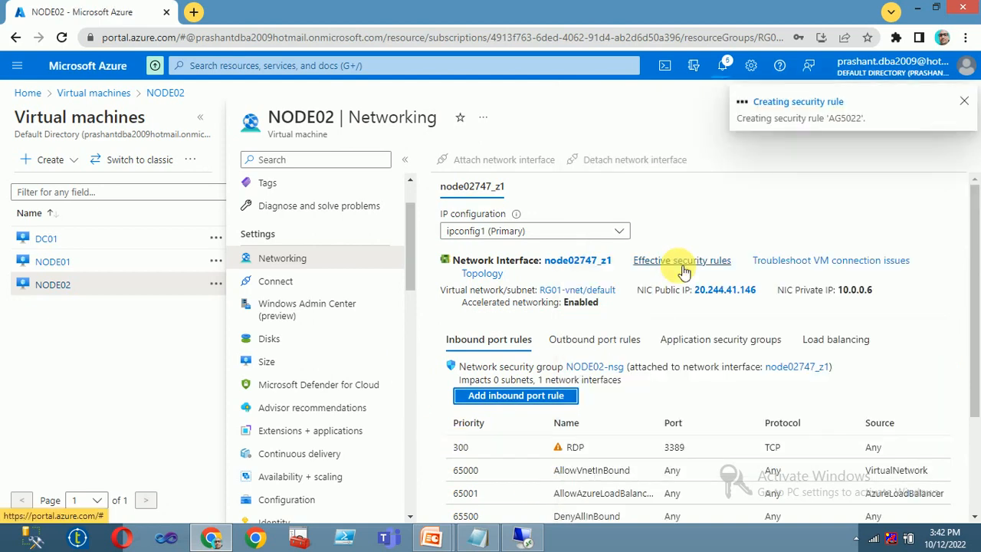
left_click(523, 536)
Switch to the 10.0.0.5 session and launch Windows Firewall with Advanced Security from a 'fire' search.
left_click(187, 538)
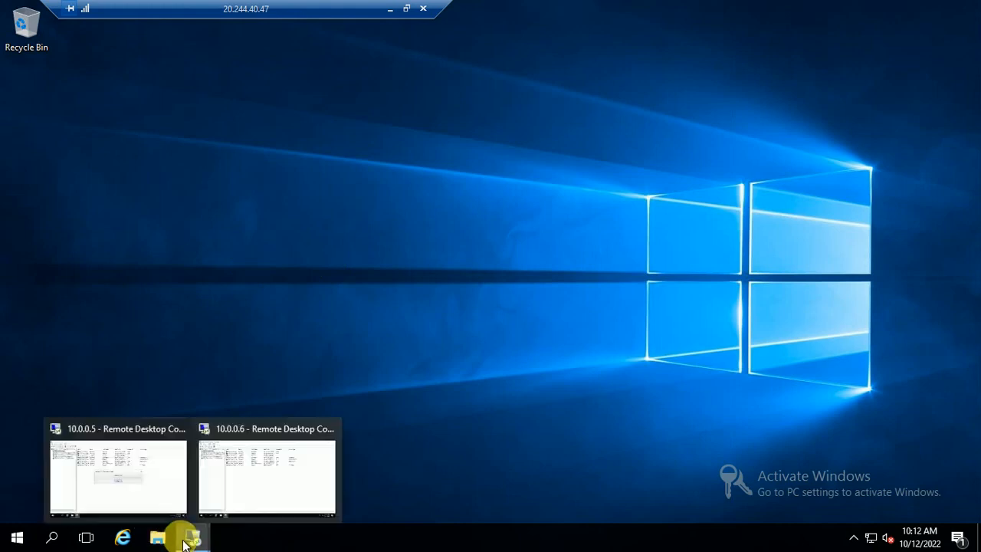
left_click(148, 500)
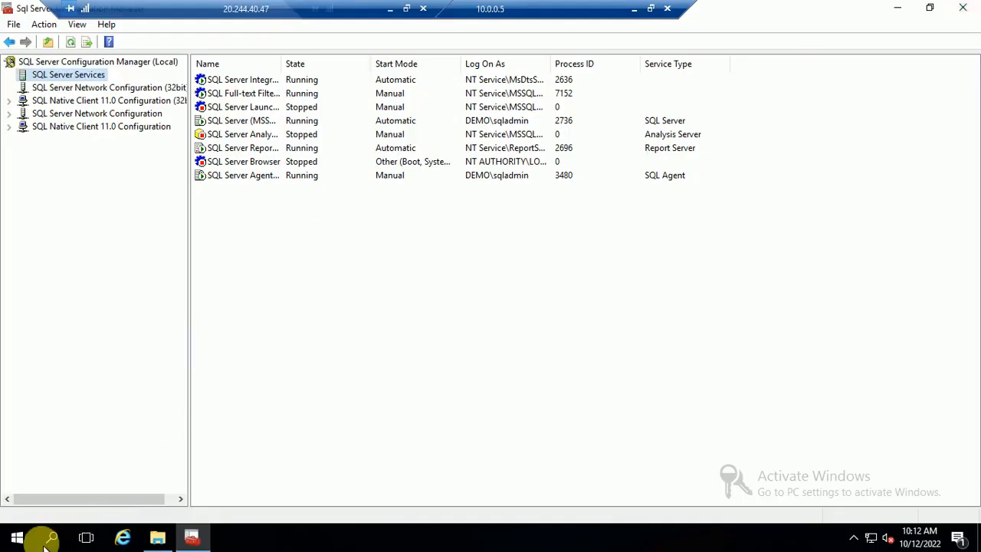
left_click(17, 537)
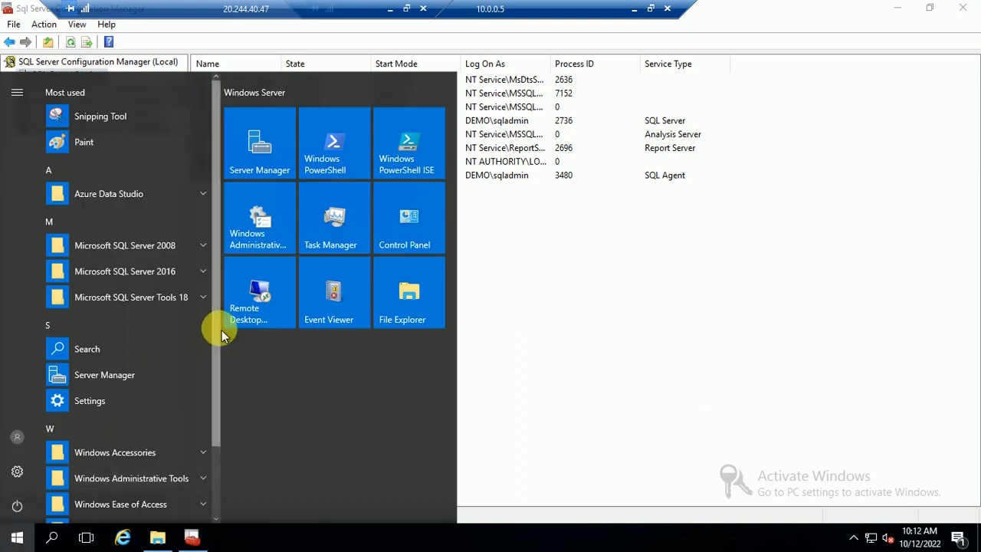
type("fire")
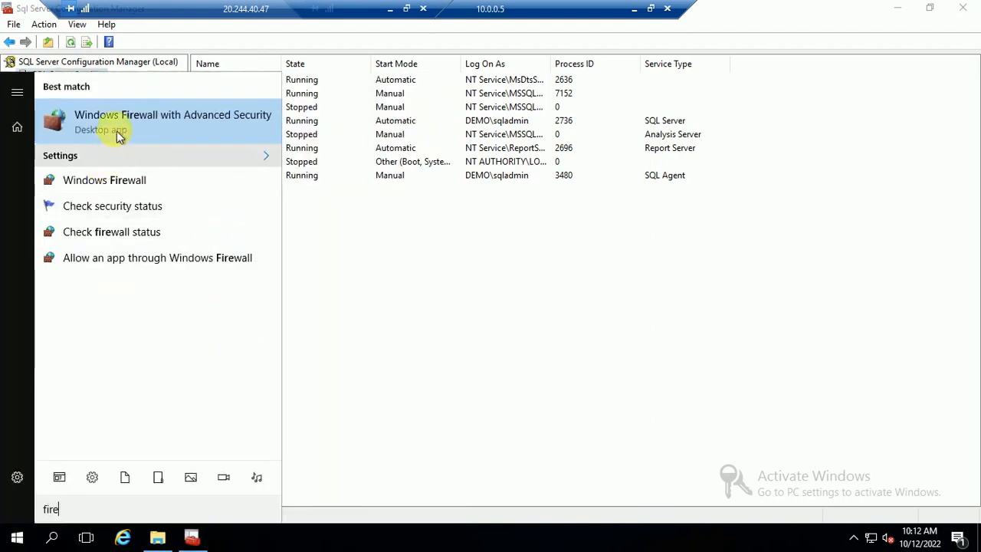
left_click(116, 126)
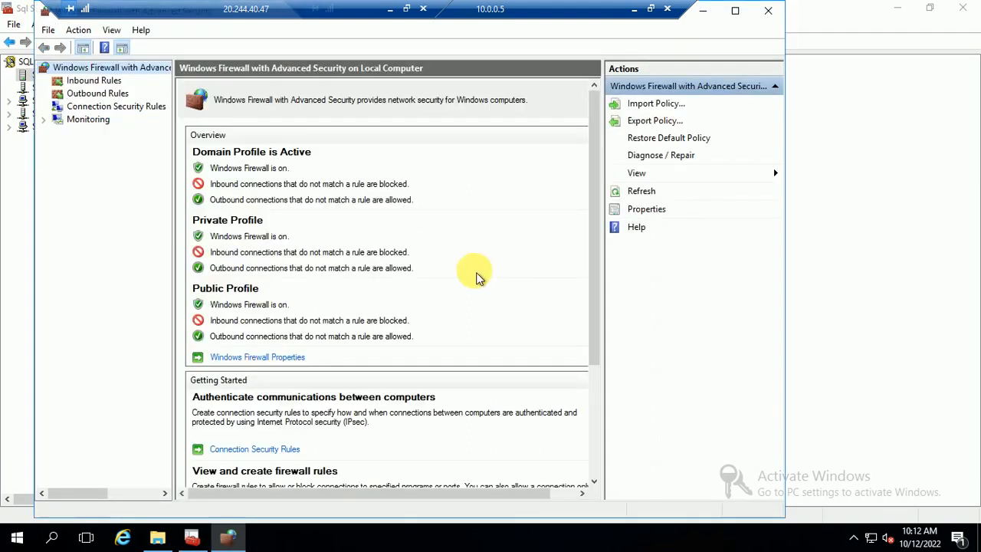
Add inbound port rule AG5022 for TCP 5022, allowed on all profiles, then minimise the session.
left_click(100, 81)
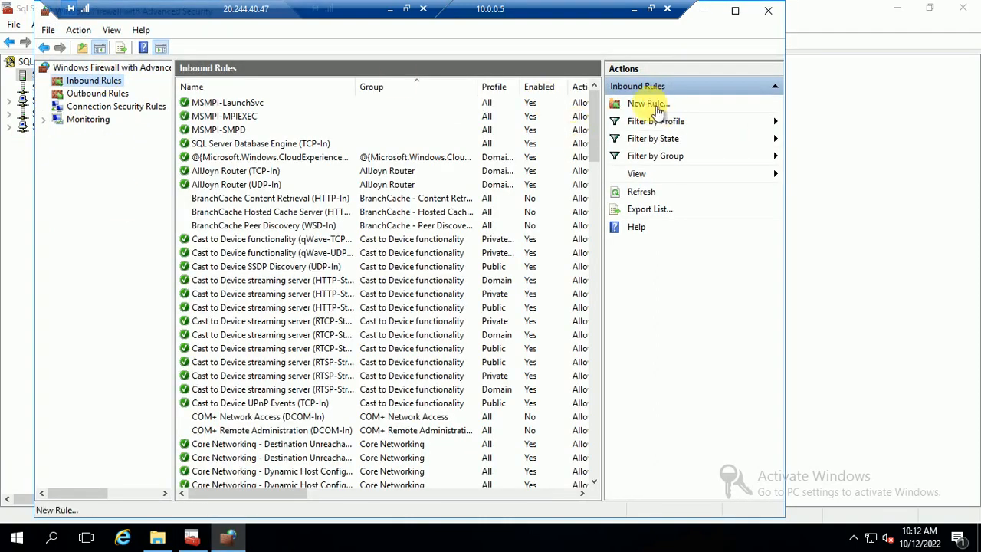
left_click(649, 105)
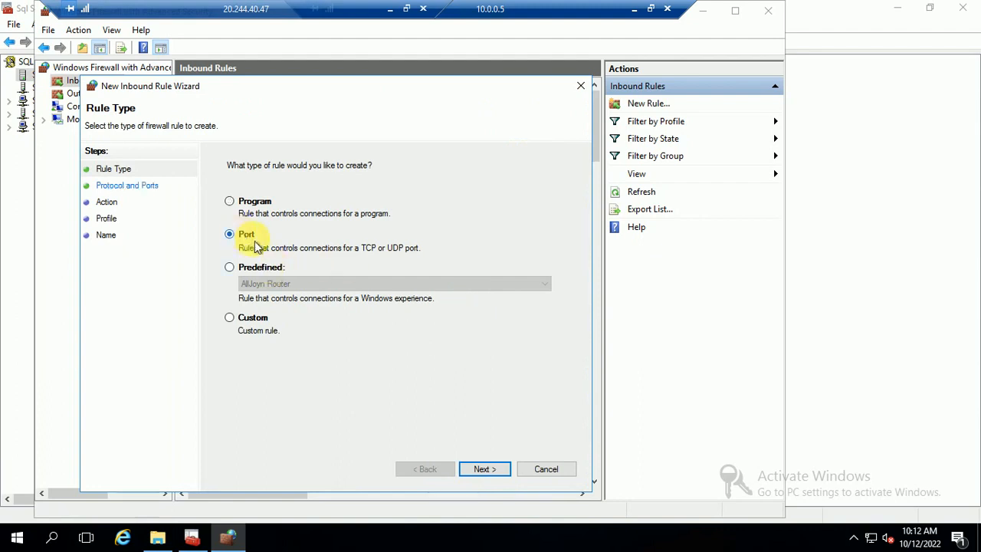
left_click(482, 469)
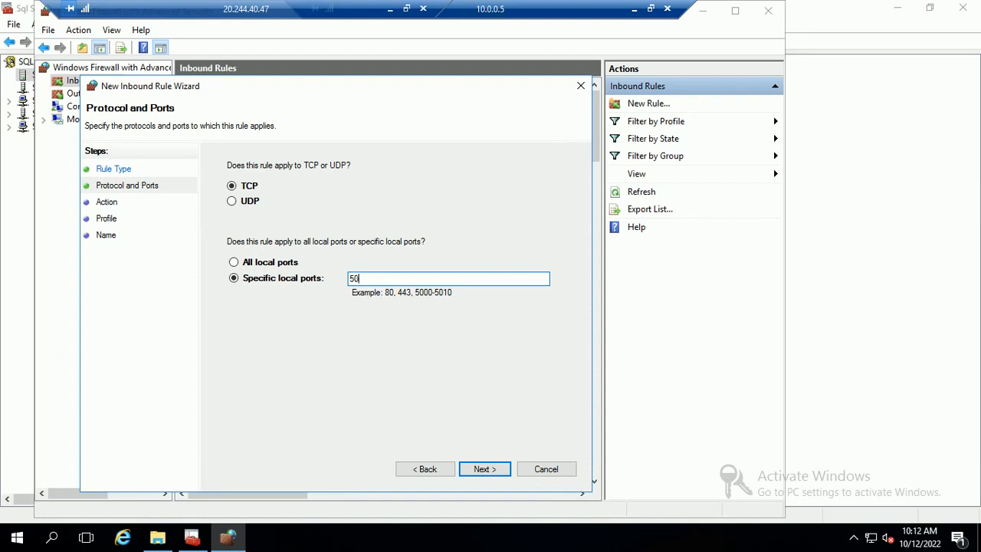
left_click(489, 475)
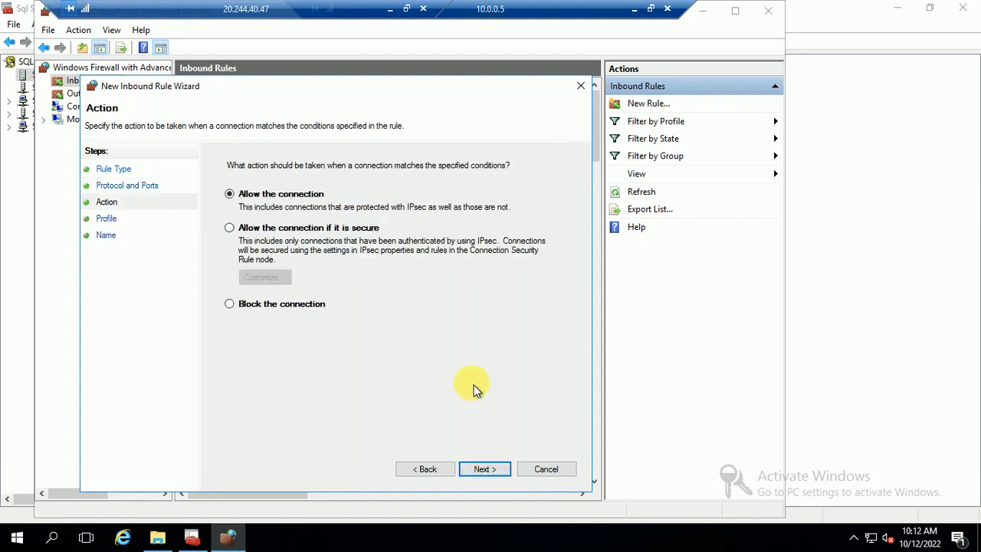
left_click(477, 470)
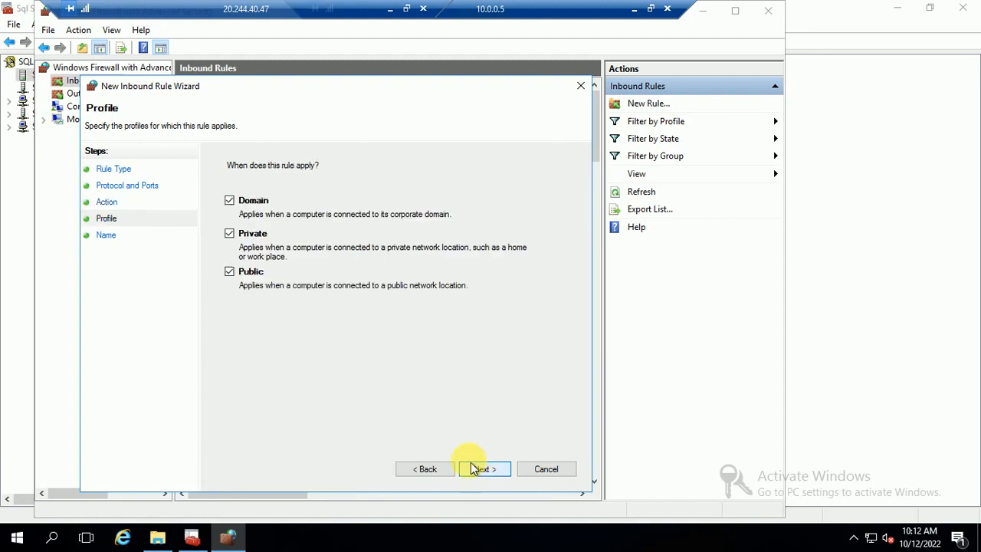
left_click(472, 467)
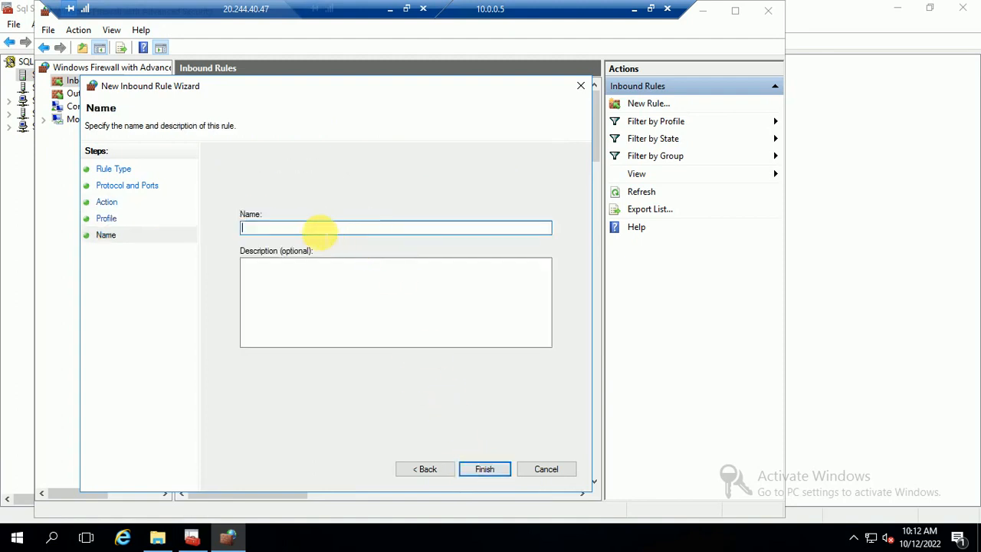
type("AG5022")
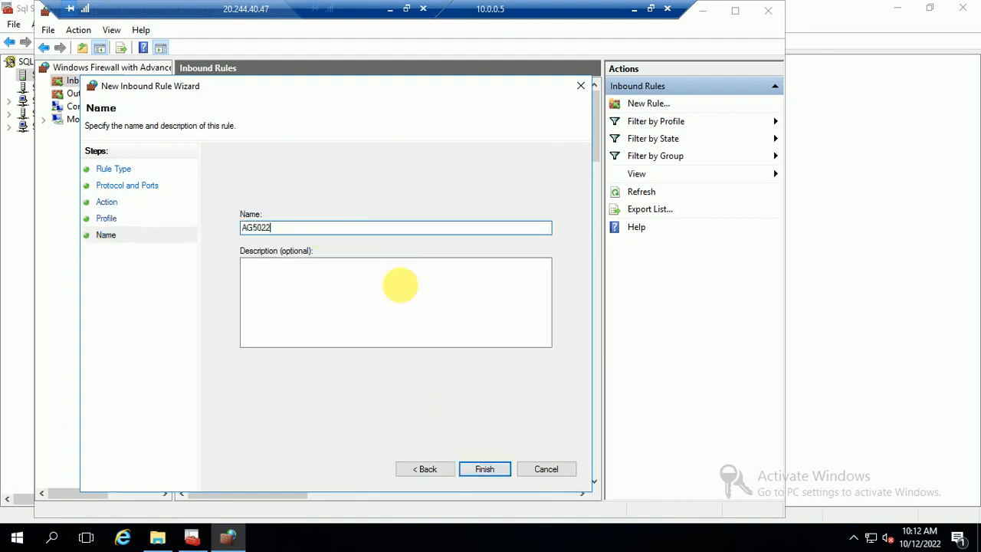
left_click(505, 469)
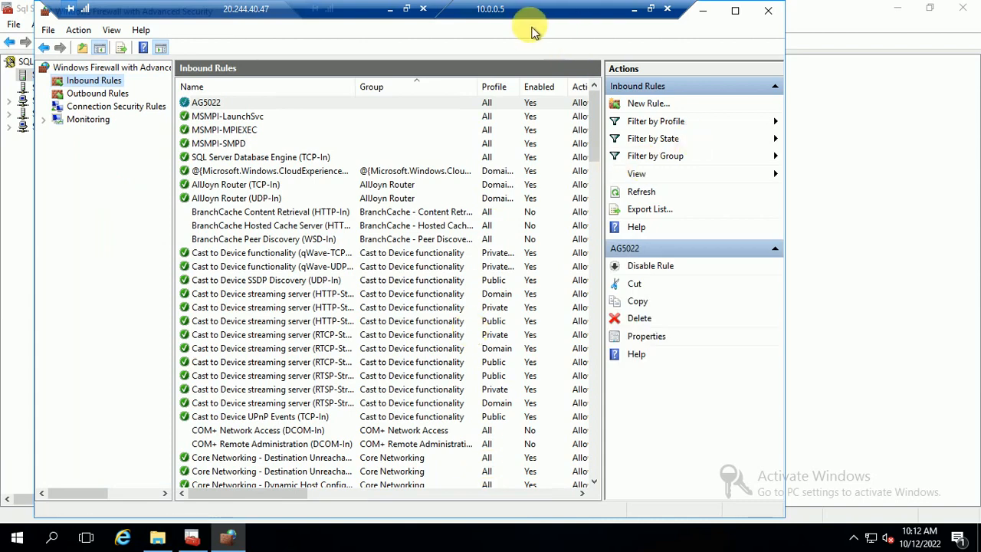
left_click(633, 12)
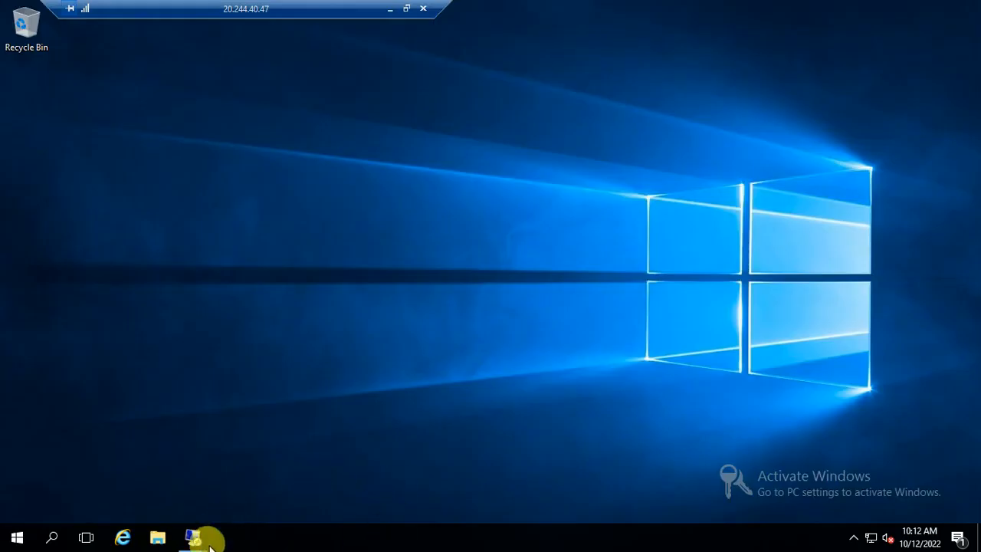
Switch to the 10.0.0.6 session and launch Windows Firewall with Advanced Security.
mouse_move(192, 536)
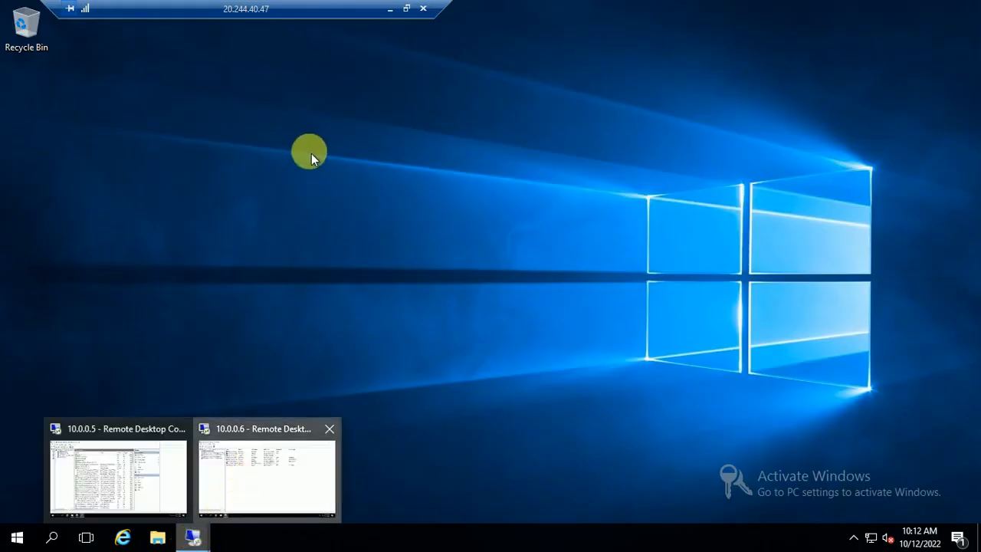
left_click(265, 422)
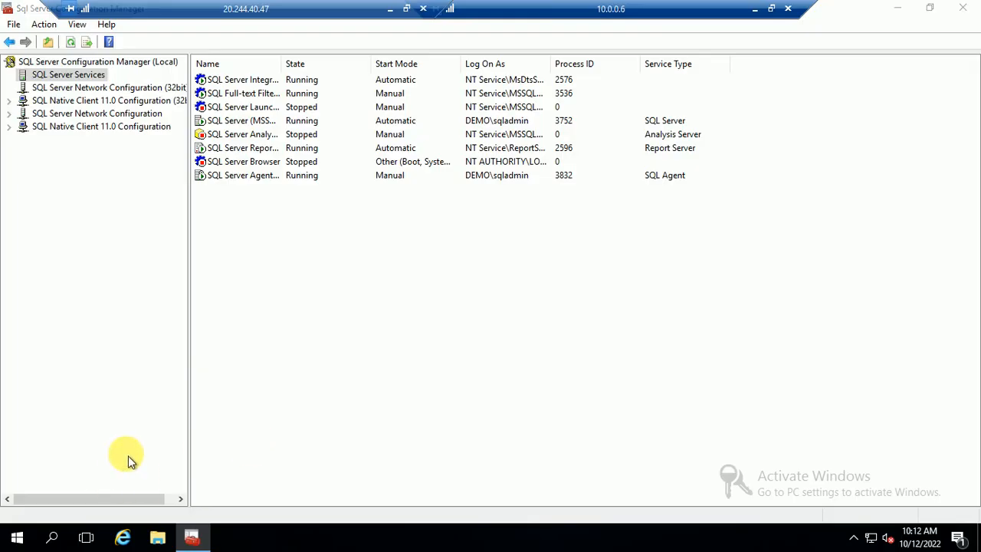
key("super")
type("fire")
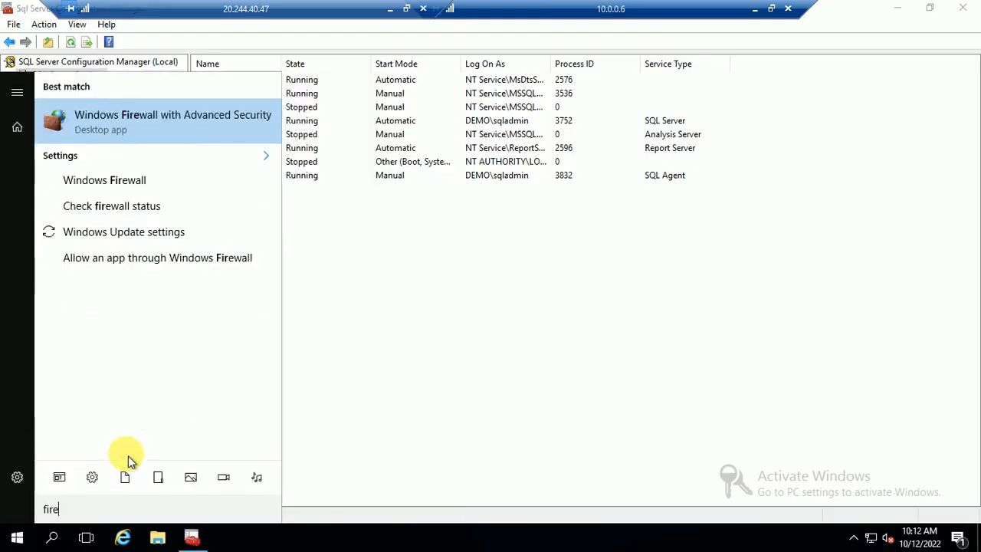
left_click(147, 124)
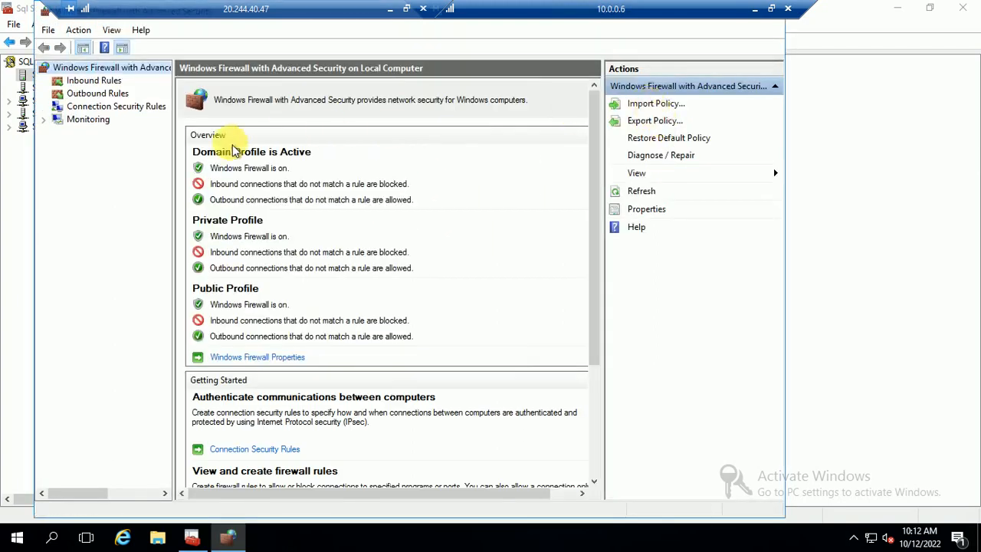
Create inbound port rule AG5022 allowing TCP 5022 on all profiles.
left_click(94, 79)
left_click(643, 103)
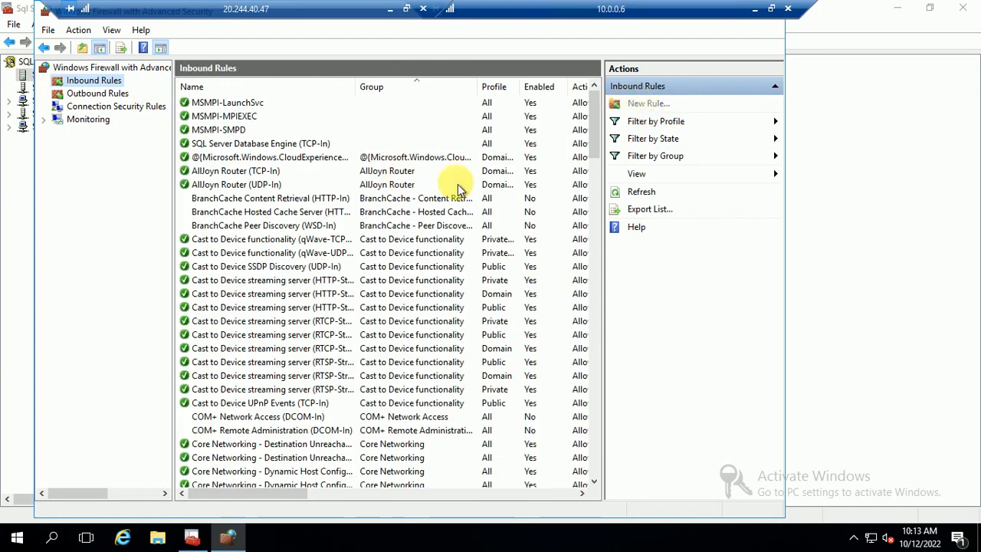
left_click(209, 198)
left_click(448, 431)
type("5022")
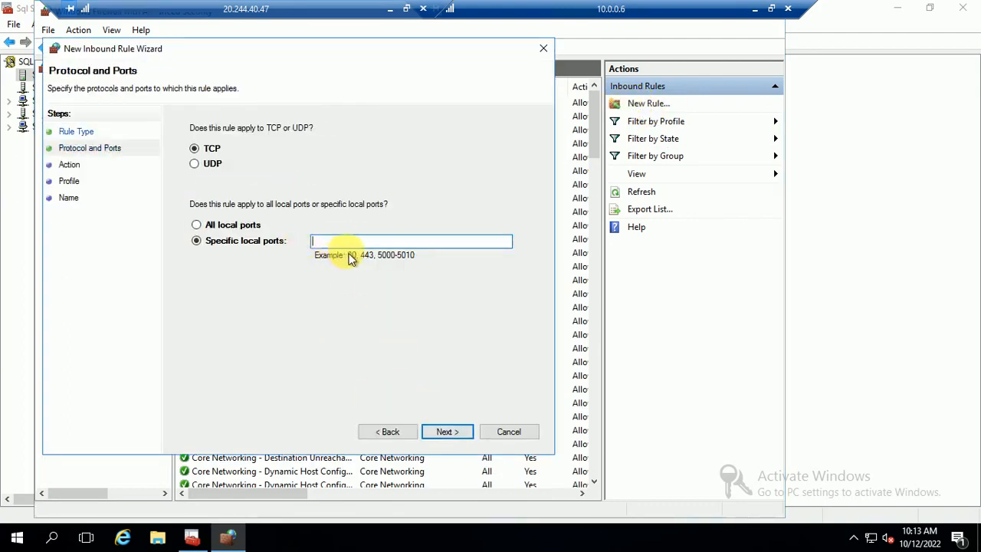
left_click(446, 433)
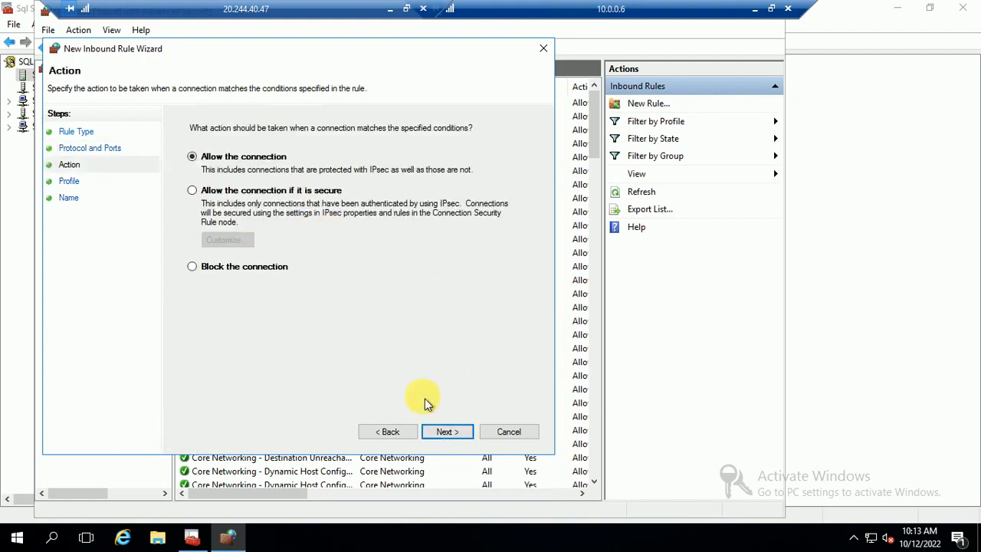
left_click(438, 436)
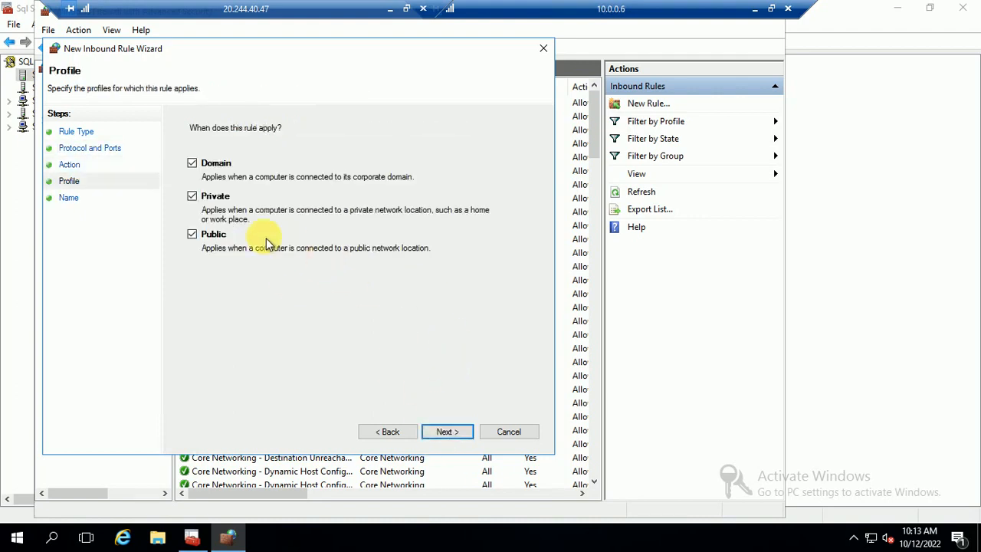
left_click(444, 434)
type("AG5022")
left_click(446, 430)
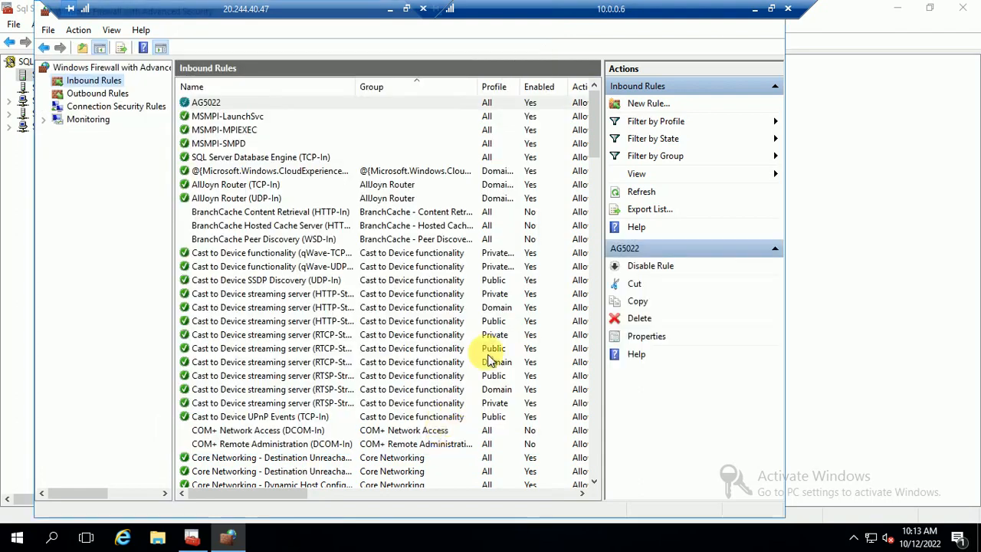
Close SQL Server Configuration Manager and the firewall console on 10.0.0.6.
left_click(975, 10)
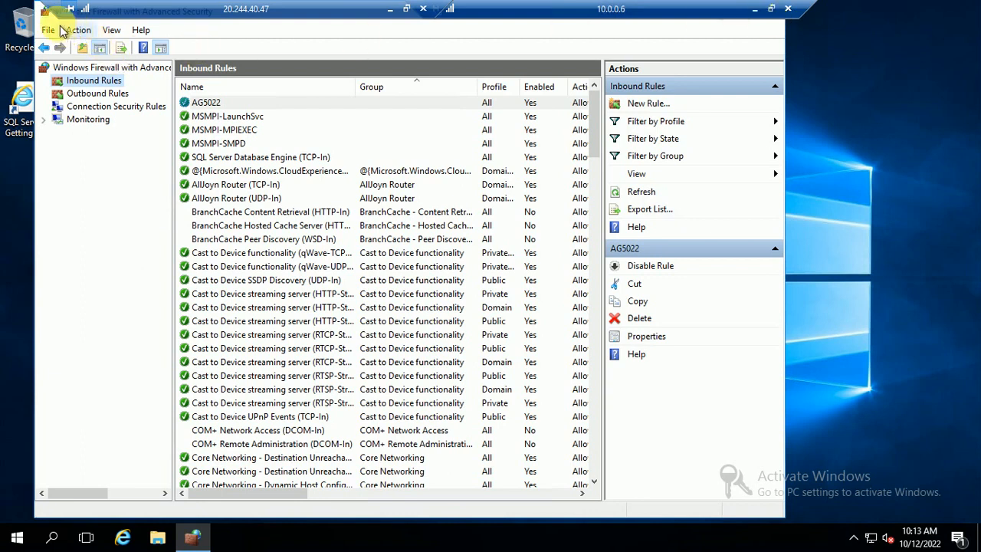
left_click(44, 12)
left_click(71, 45)
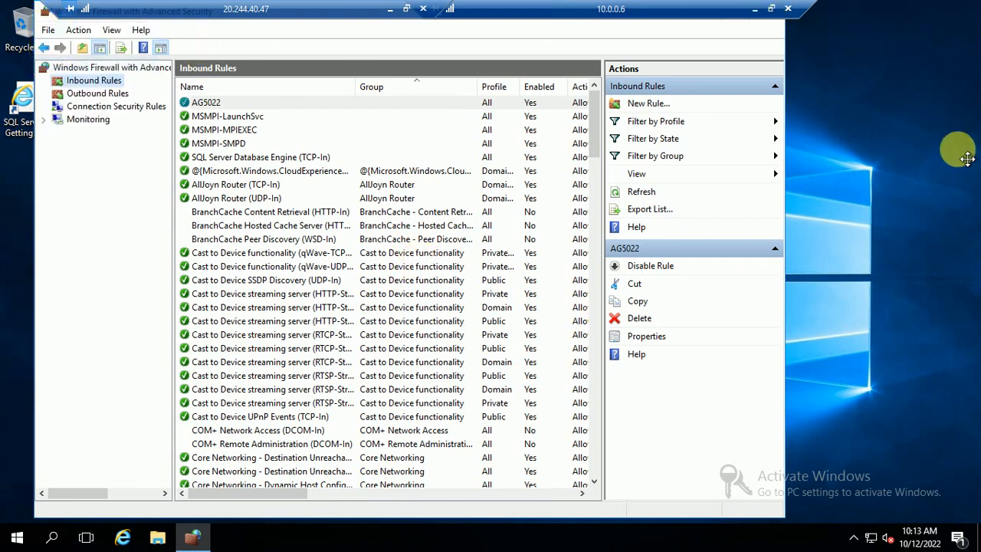
left_click(48, 30)
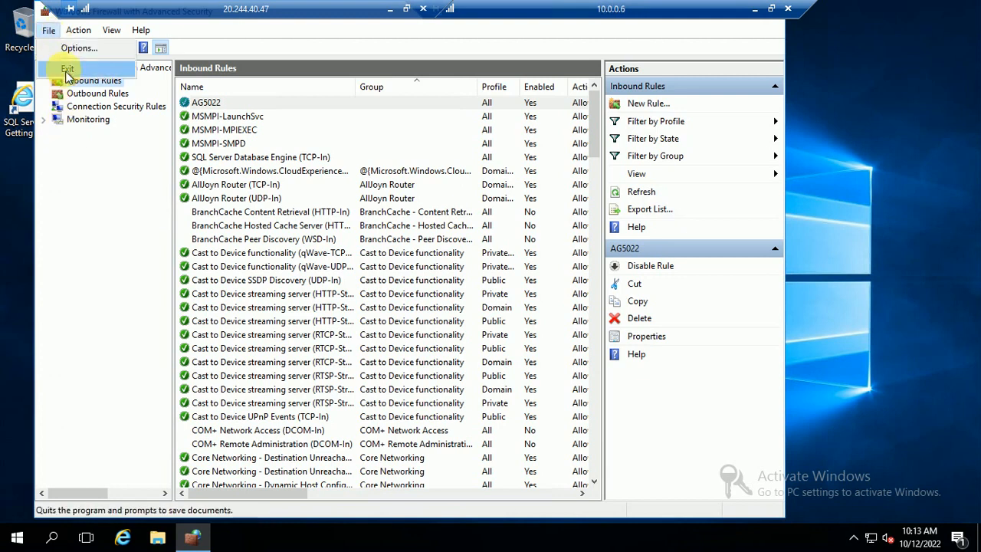
left_click(67, 70)
Refresh the 10.0.0.6 desktop twice and minimise that session.
right_click(345, 196)
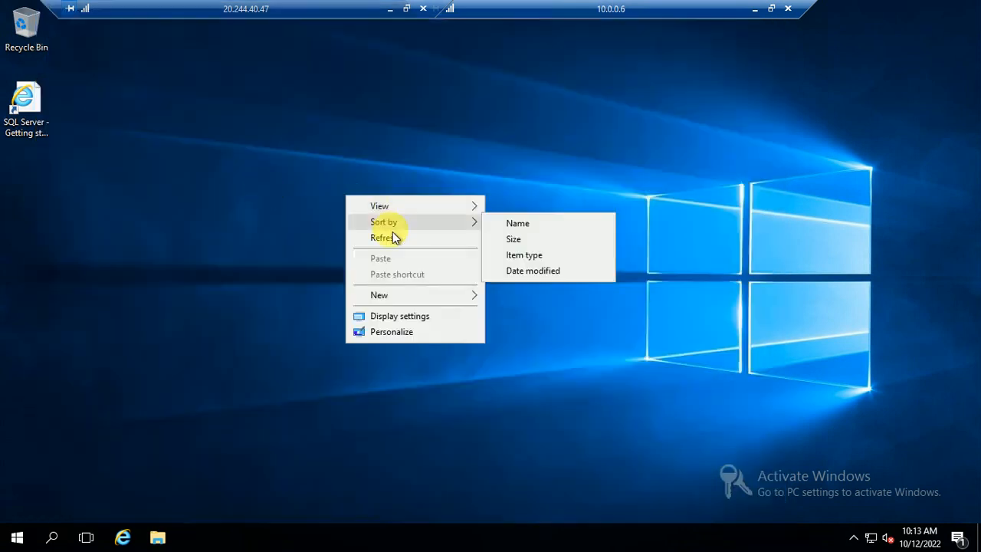
left_click(392, 234)
right_click(419, 177)
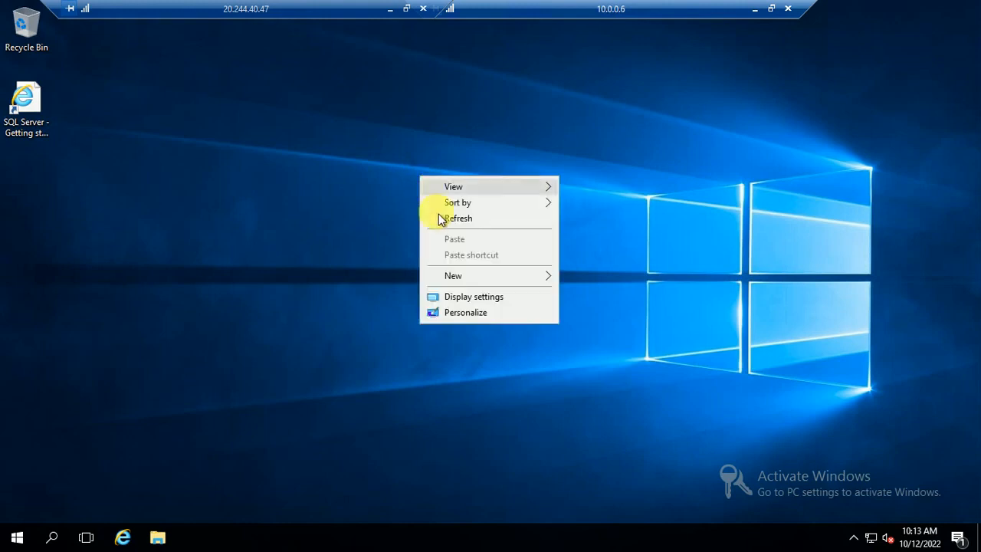
left_click(452, 218)
left_click_drag(335, 16, 315, 16)
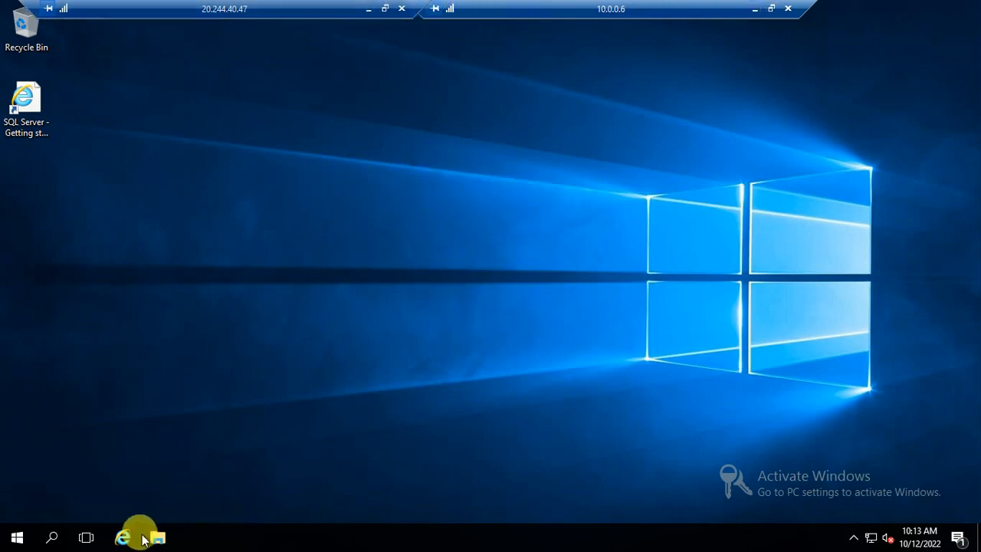
left_click(756, 15)
On 10.0.0.5, close Configuration Manager, the firewall console and File Explorer.
mouse_move(196, 535)
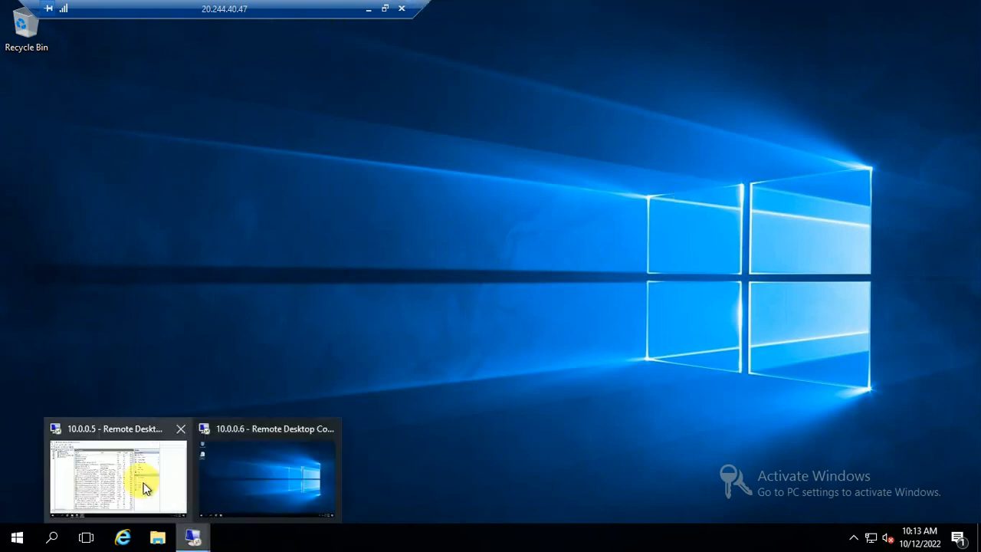
left_click(112, 482)
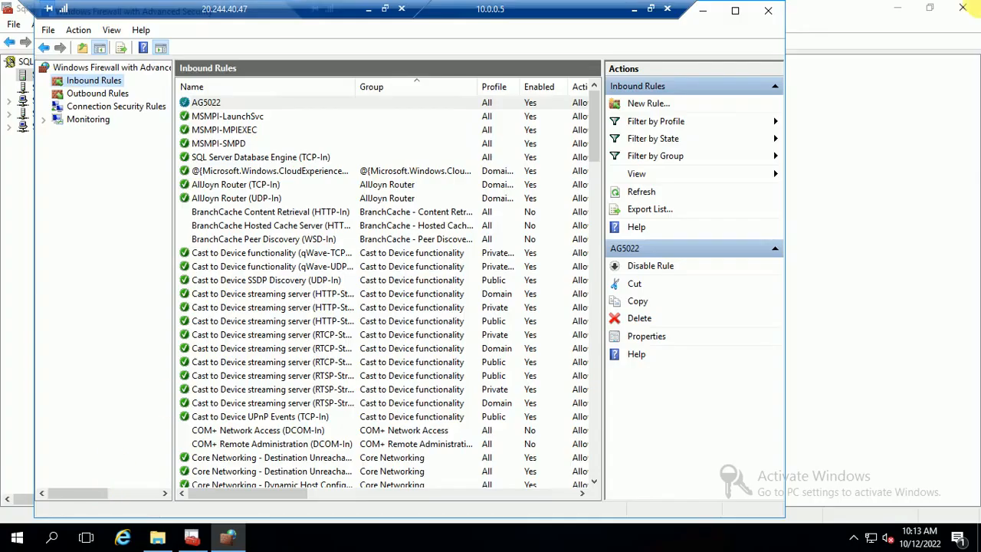
left_click(970, 5)
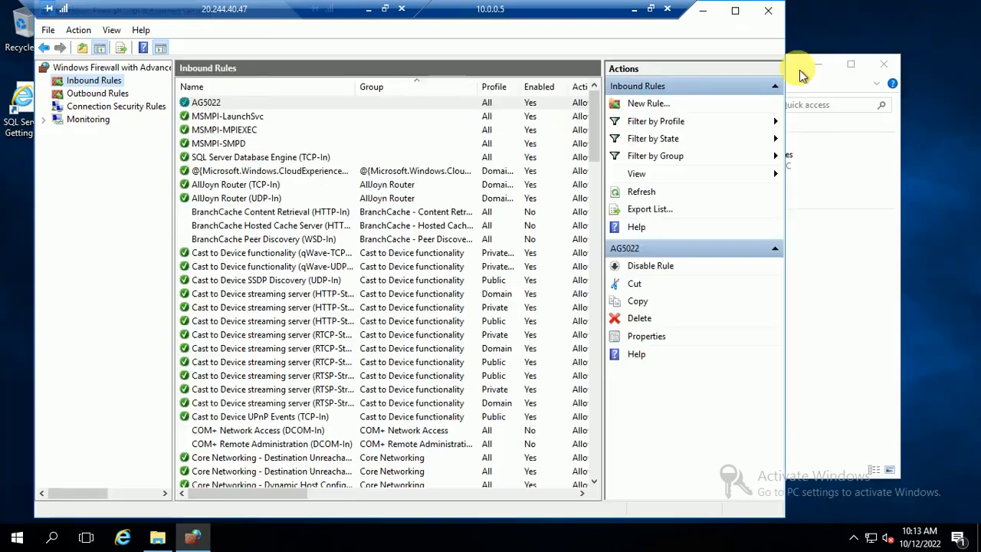
left_click(767, 10)
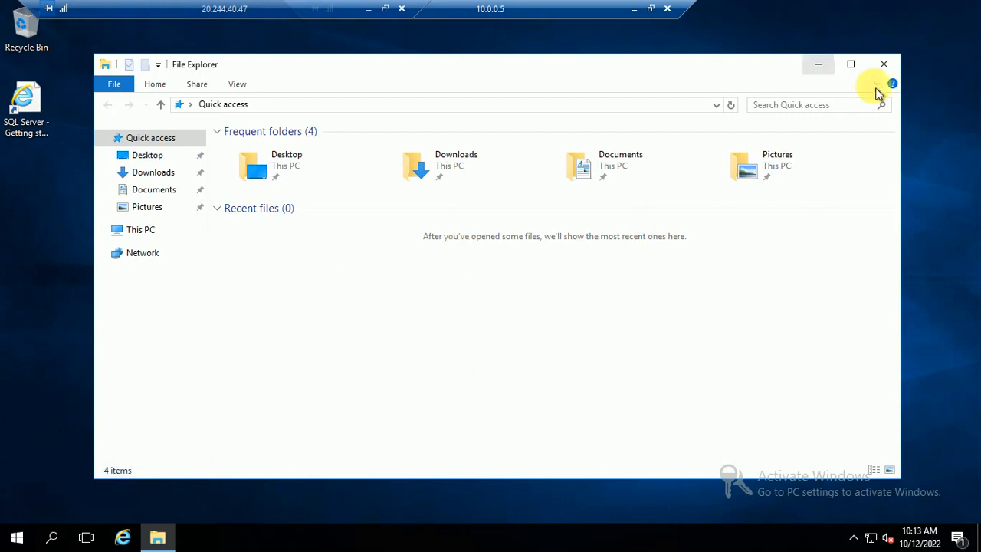
left_click(885, 64)
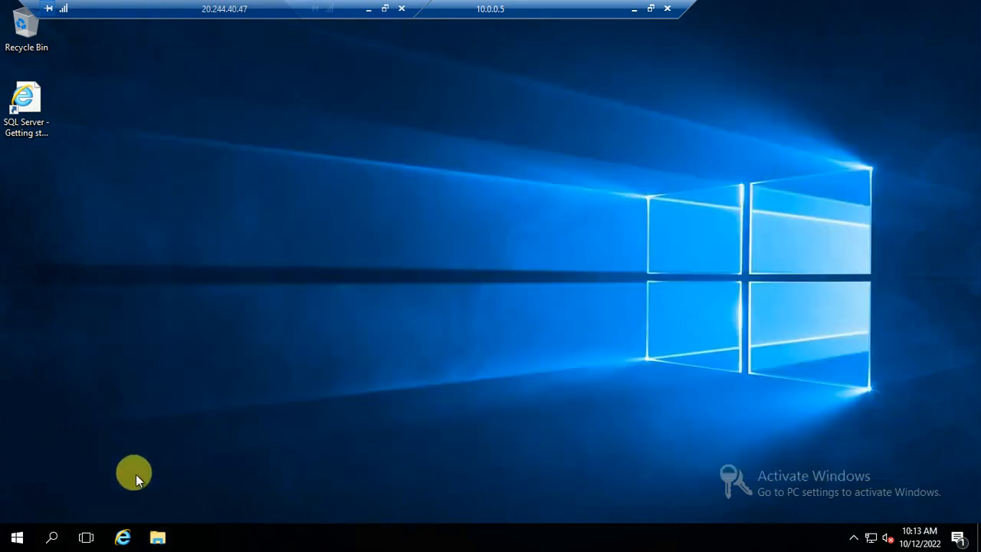
Launch SQL Server Management Studio on 10.0.0.5 via an 'ssms' search, then minimise the session.
left_click(17, 537)
type("ssms")
left_click(88, 129)
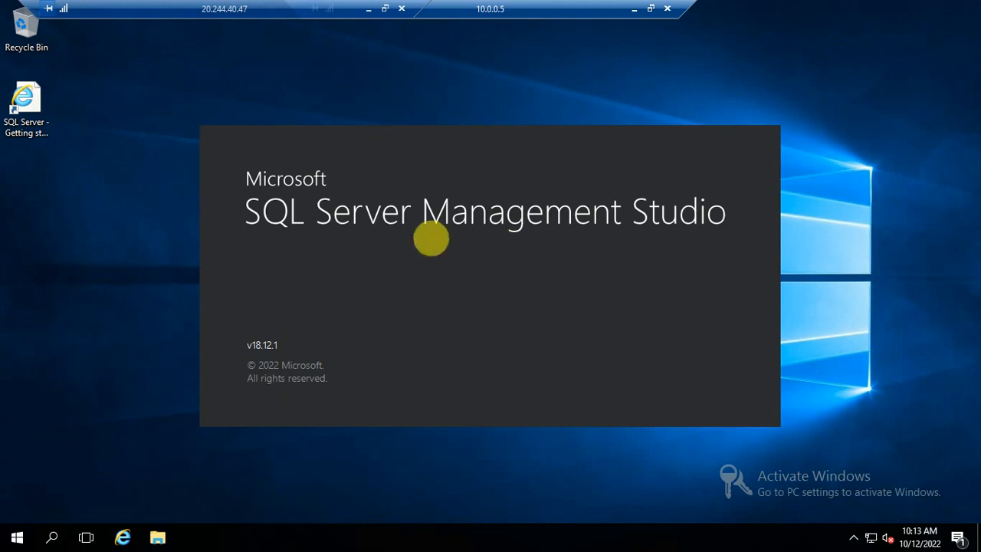
left_click(634, 8)
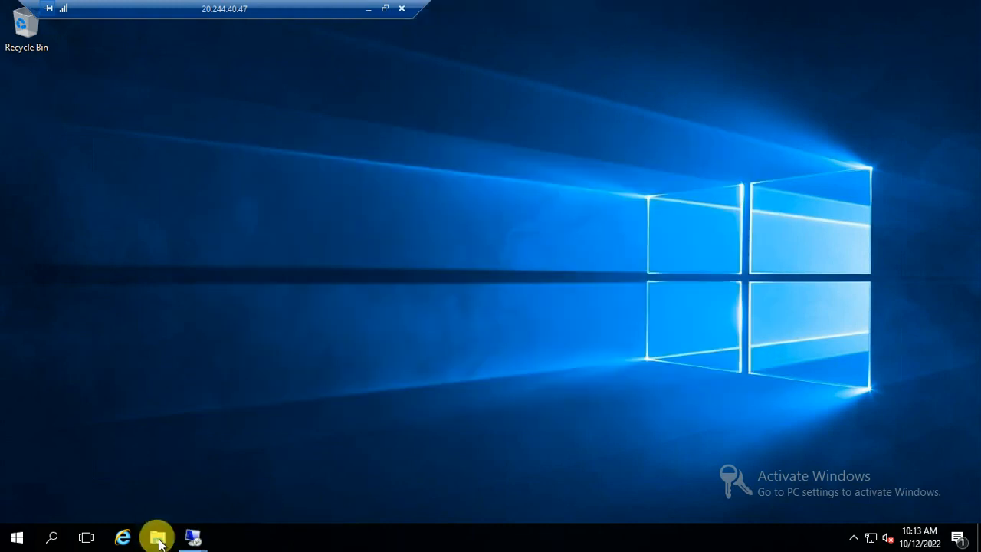
Launch SQL Server Management Studio 18 on 10.0.0.6 and minimise that session.
mouse_move(194, 538)
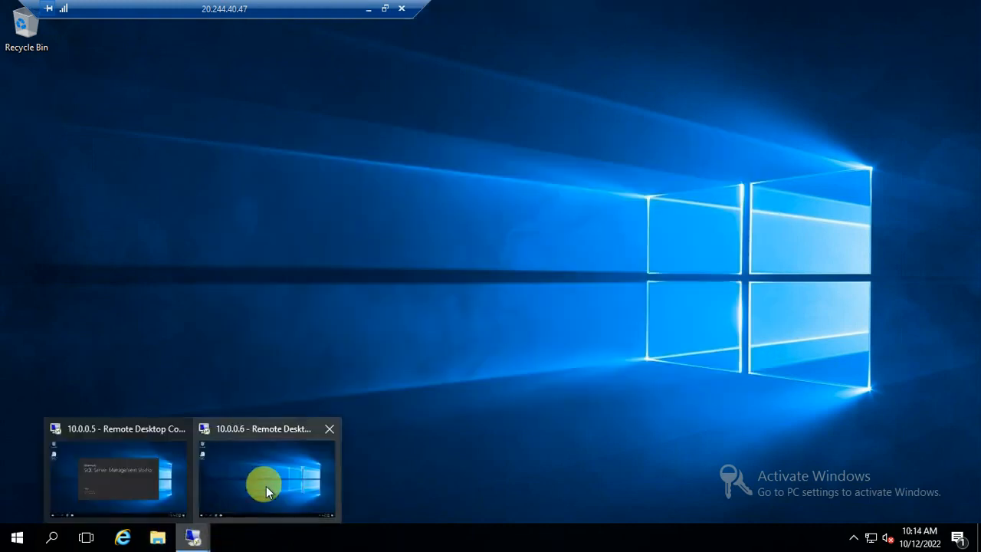
left_click(272, 429)
left_click(17, 537)
type("ssms")
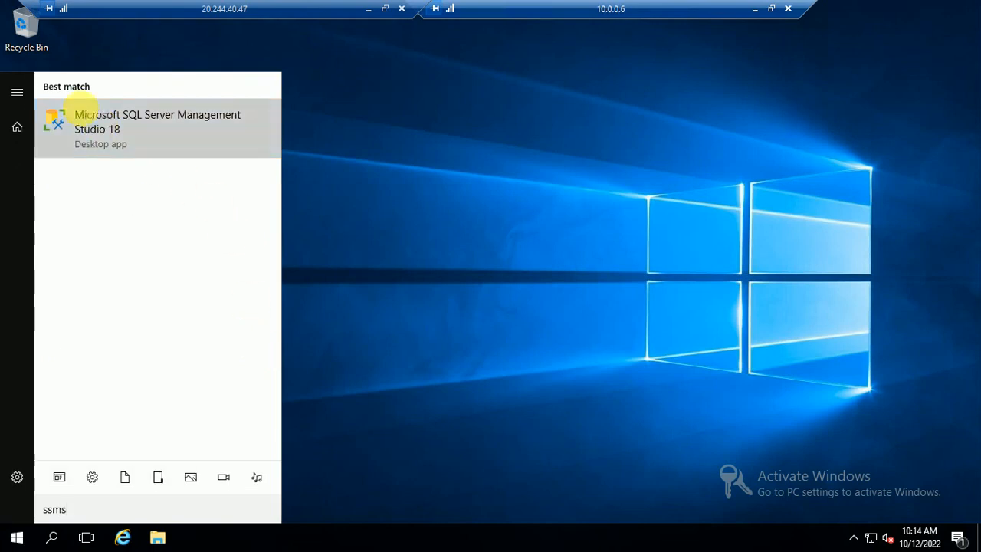
left_click(86, 115)
left_click(753, 10)
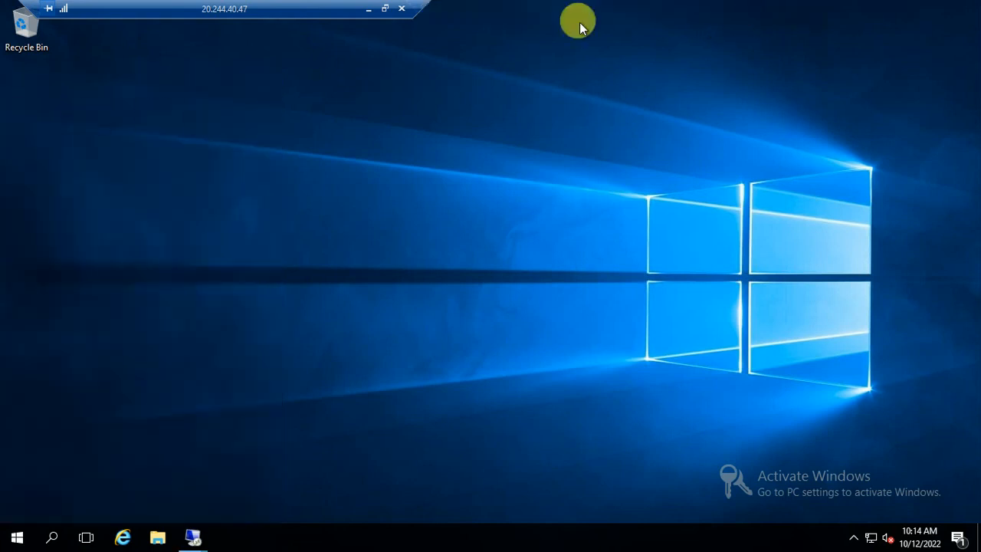
Try connecting to NODE01 on 10.0.0.5 with Windows Authentication and dismiss the login-failed error.
mouse_move(195, 536)
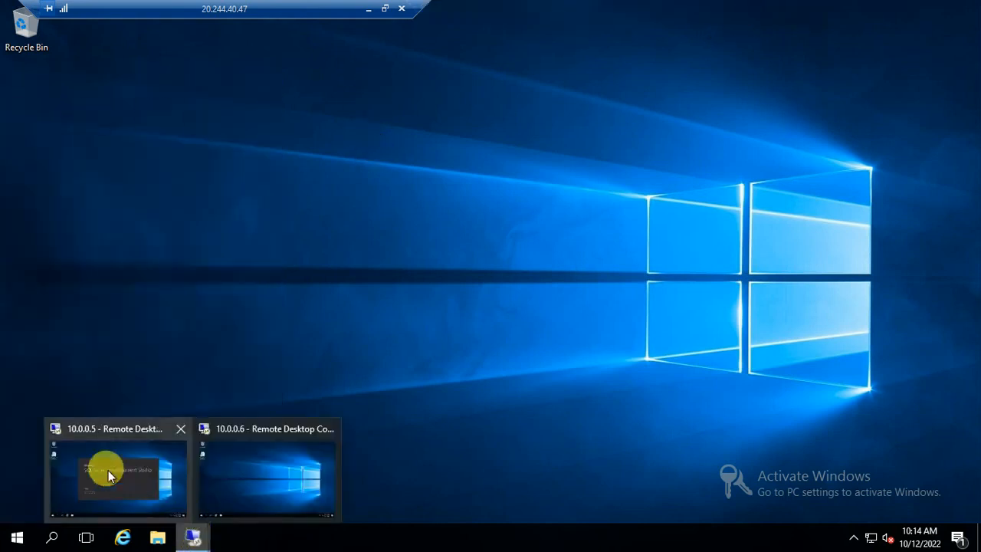
left_click(81, 430)
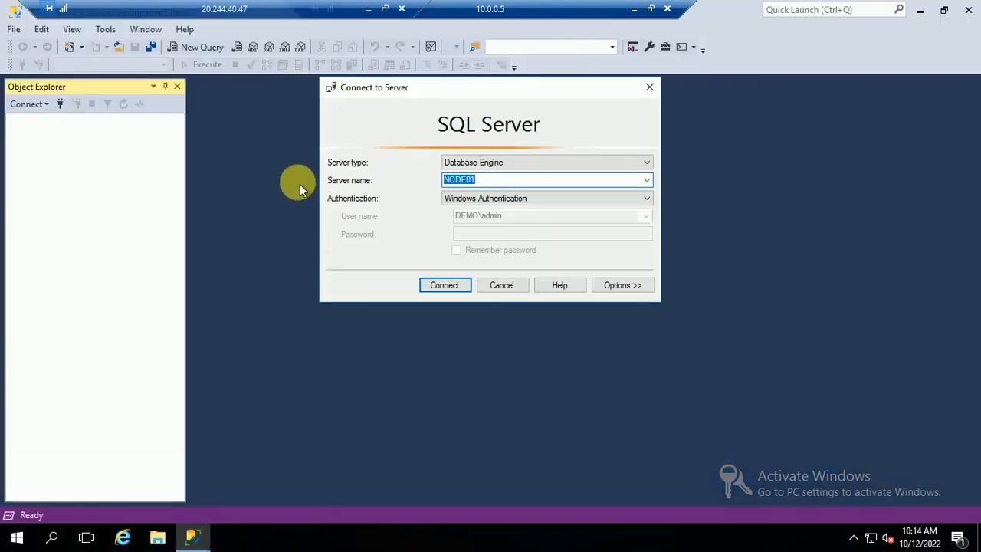
left_click(442, 292)
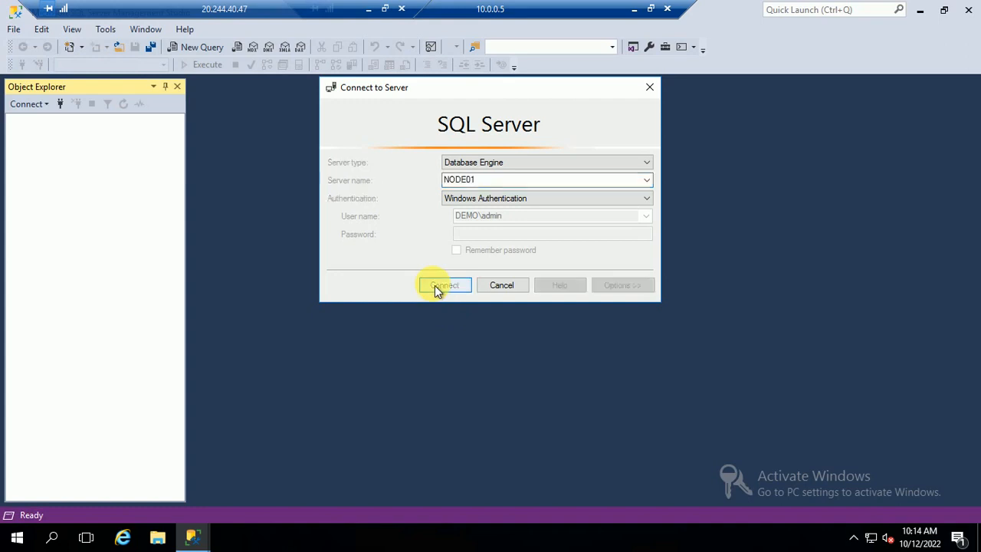
left_click(669, 228)
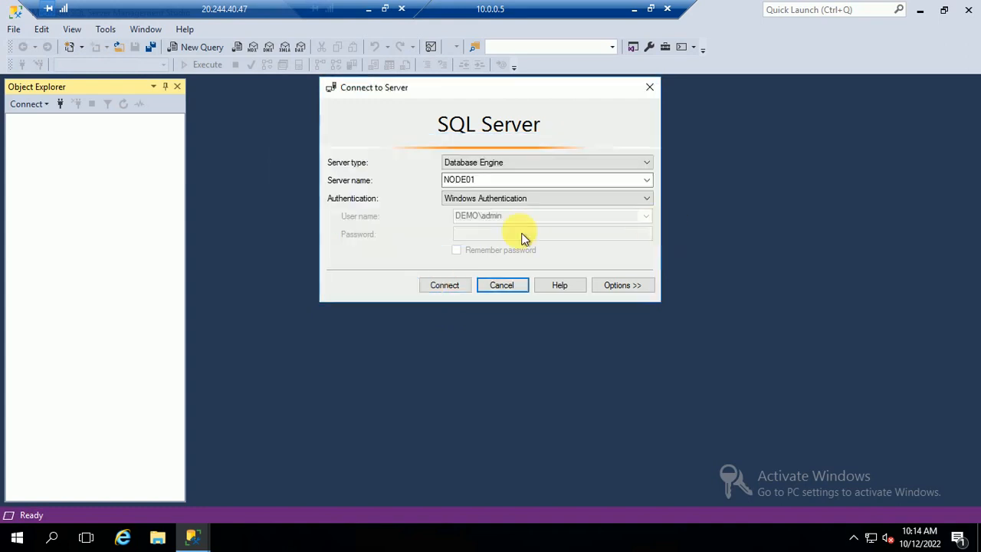
Connect to NODE01 using SQL Server Authentication with the login name and password.
left_click(495, 199)
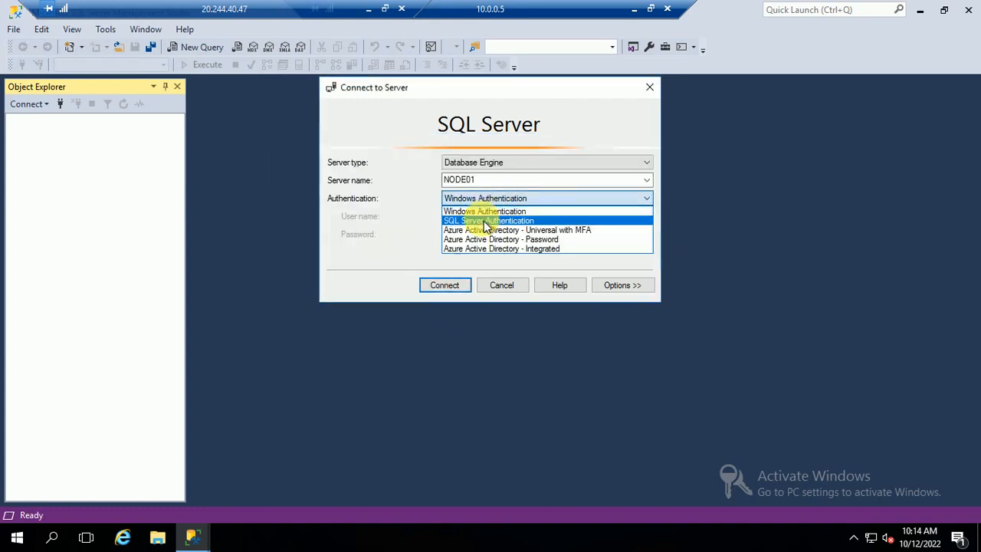
left_click(485, 221)
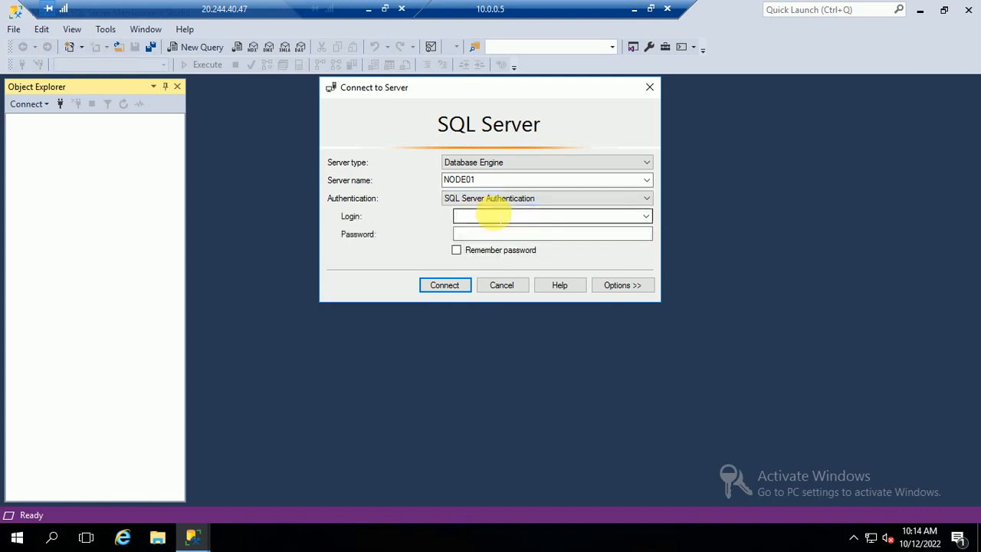
left_click(476, 216)
type("admin01")
key("Tab")
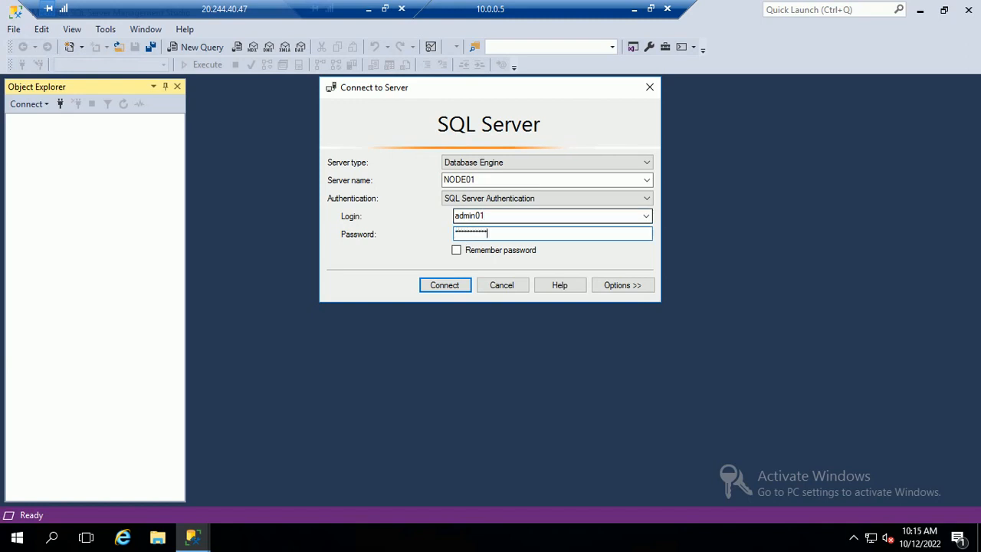
left_click(444, 285)
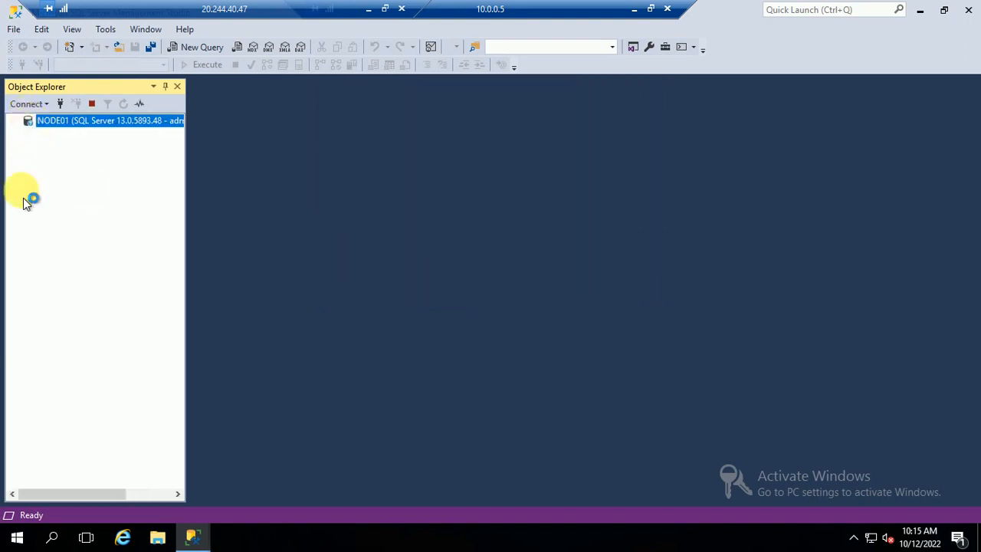
Start a new login under NODE01 Security > Logins, searching the Entire Directory for the account.
double_click(30, 121)
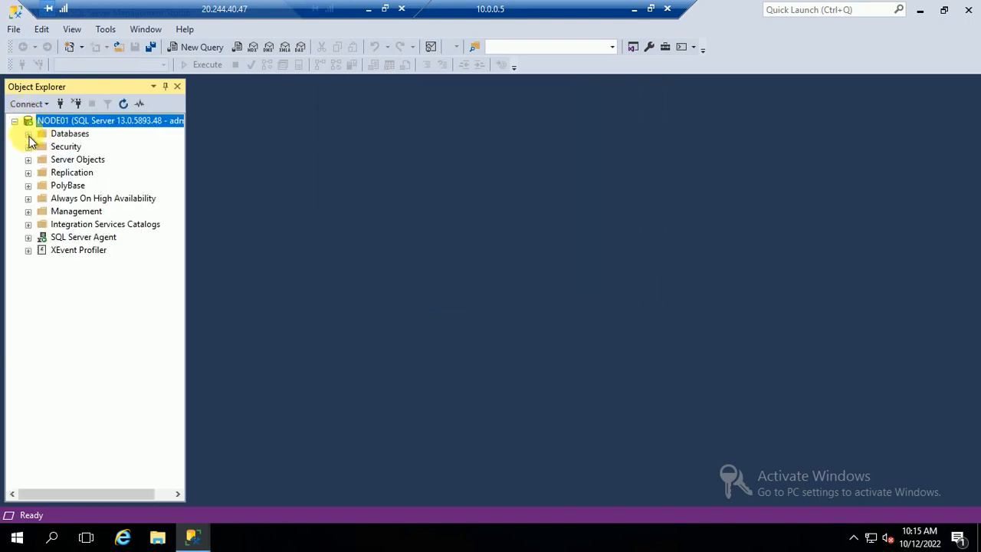
double_click(66, 146)
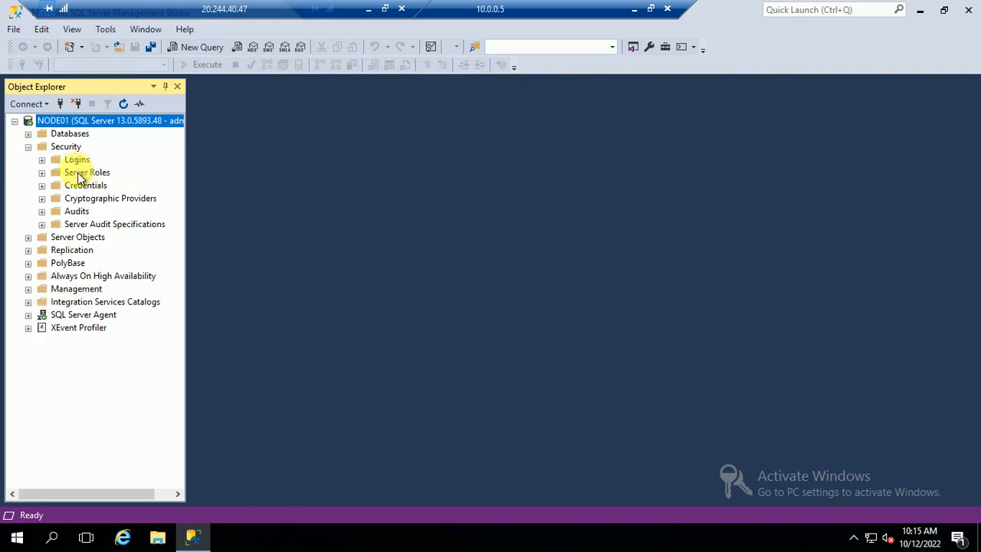
right_click(77, 160)
left_click(105, 173)
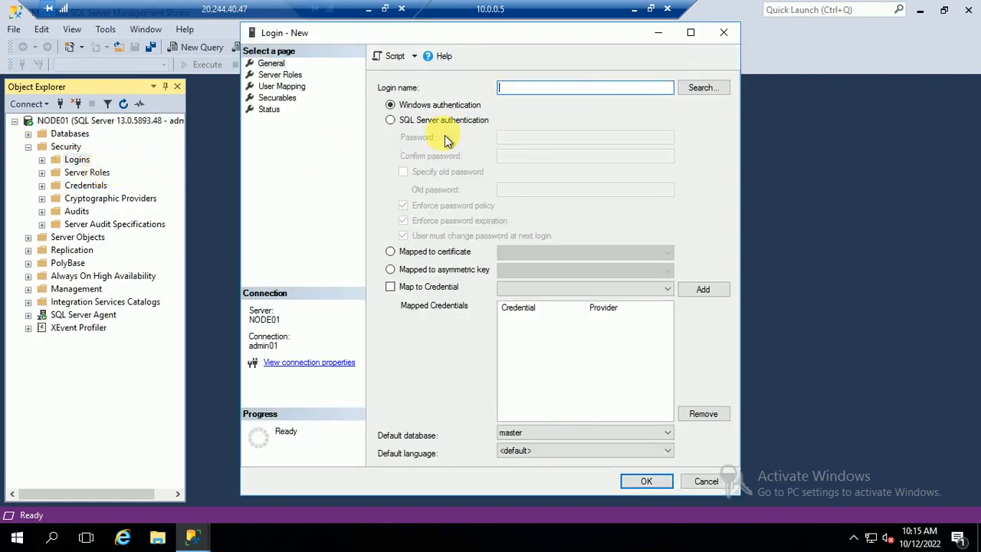
left_click(707, 89)
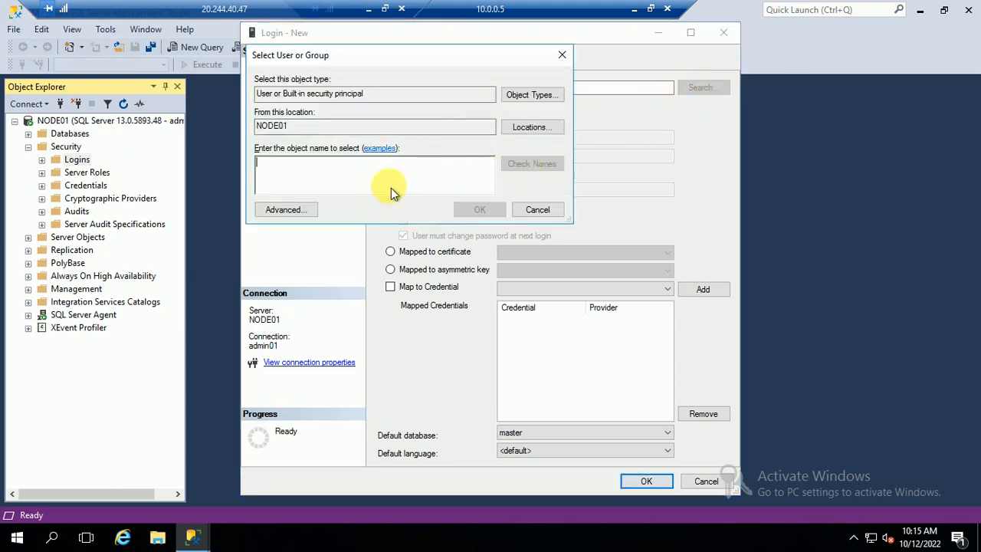
left_click(533, 128)
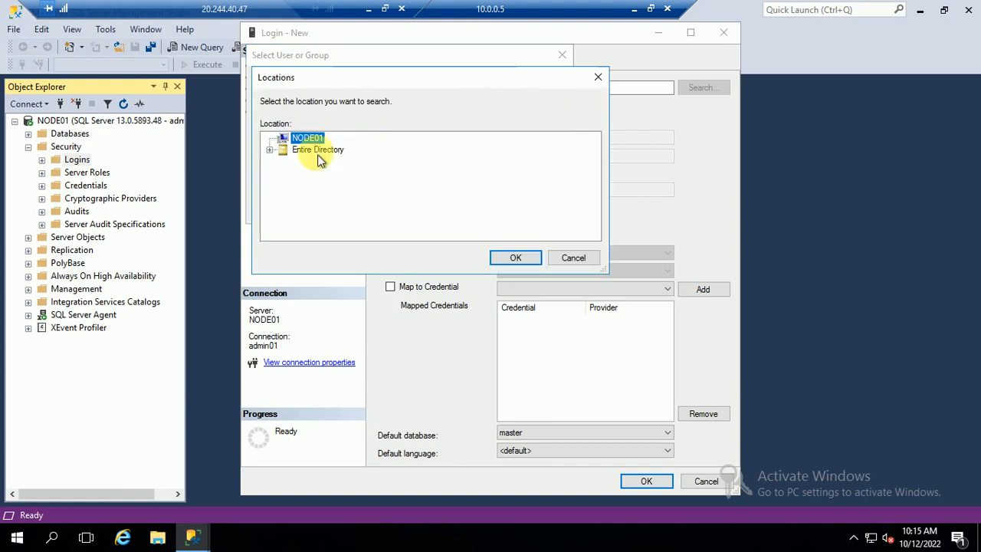
left_click(321, 150)
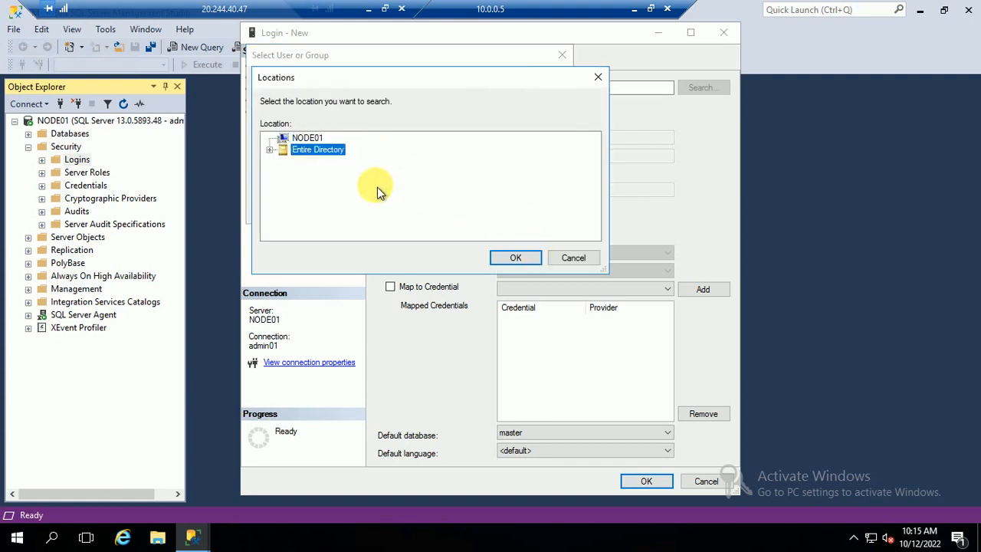
left_click(516, 258)
Pick the domain admin account, grant it the sysadmin server role, and create the login.
type("admin")
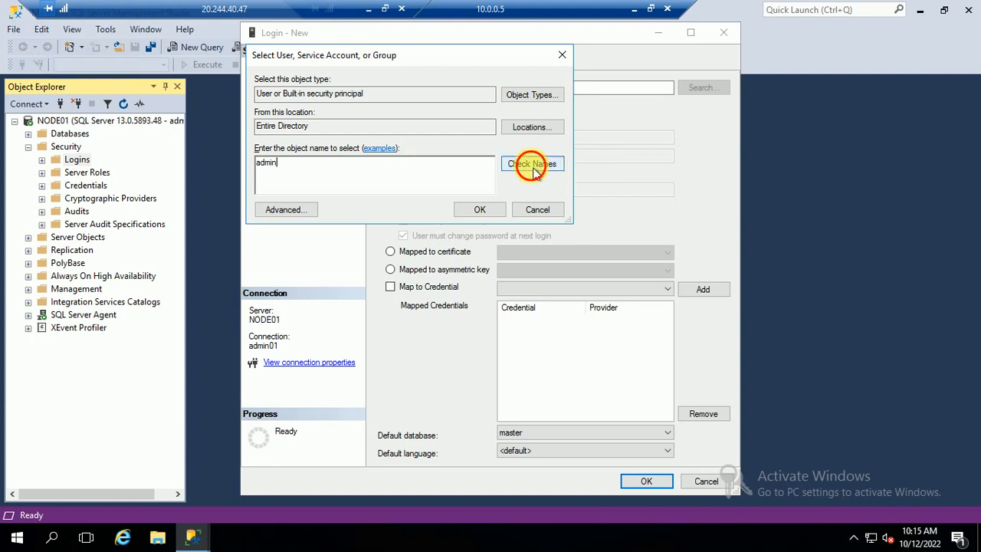
left_click(534, 165)
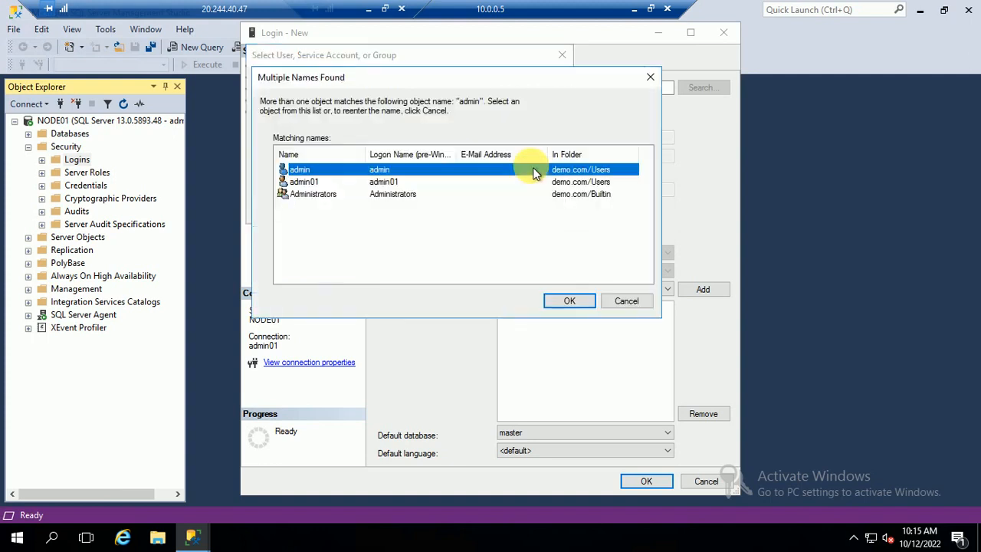
left_click(559, 305)
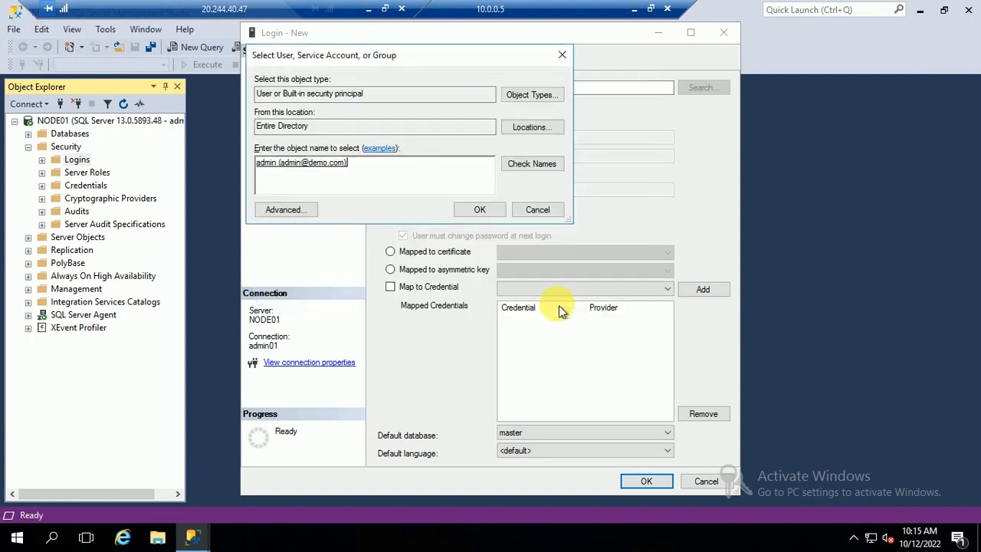
left_click(477, 213)
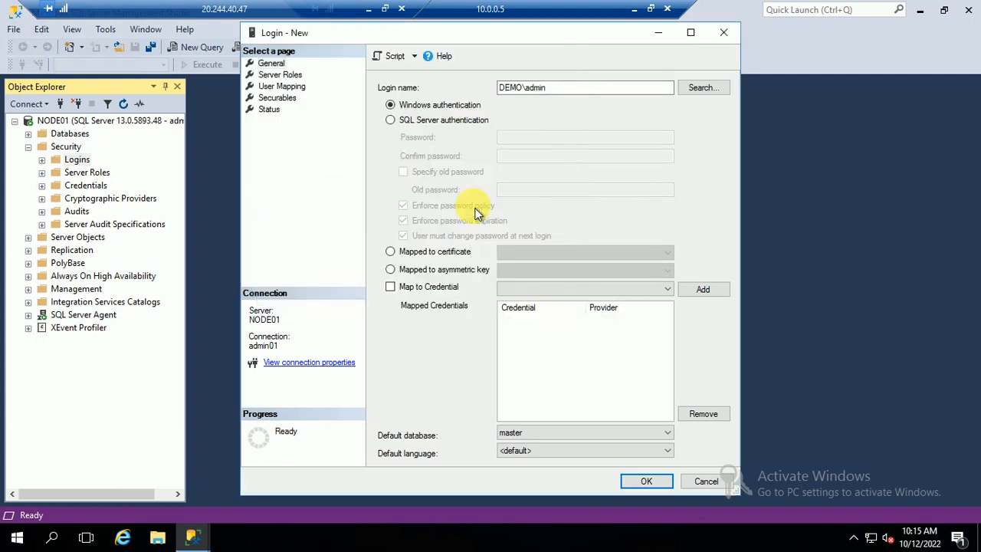
left_click(278, 76)
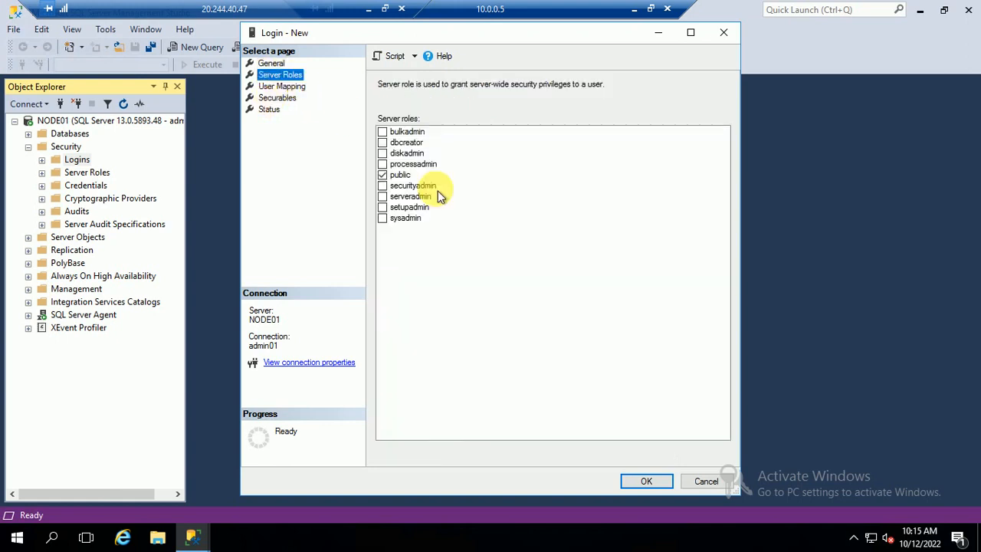
left_click(381, 218)
left_click(645, 480)
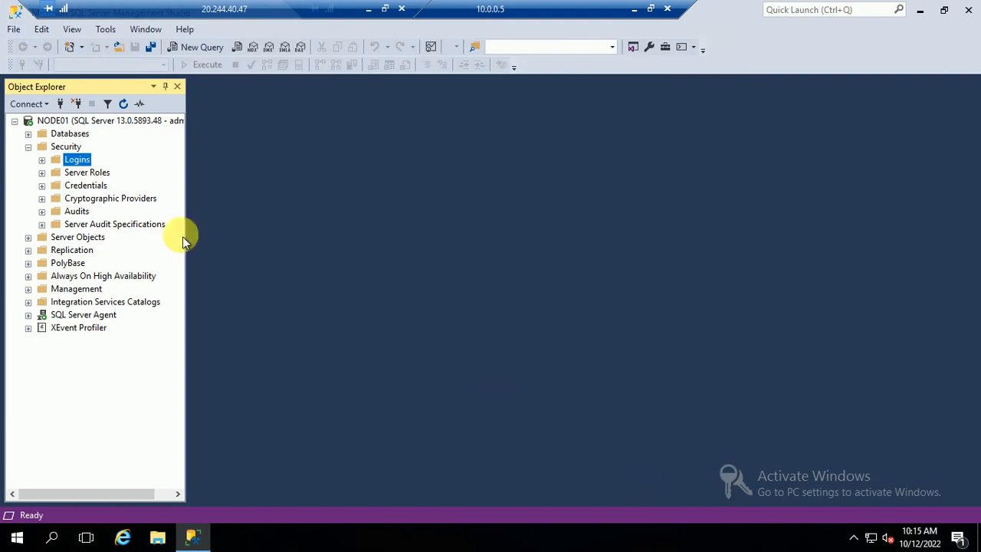
Disconnect and reconnect to NODE01 with Windows Authentication, then minimise the 10.0.0.5 session.
right_click(110, 121)
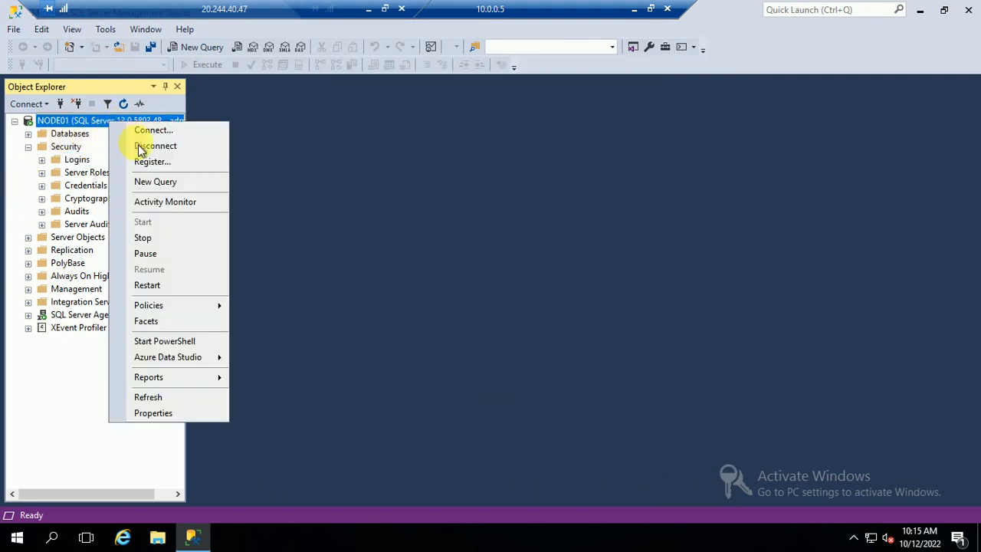
left_click(115, 144)
left_click(28, 105)
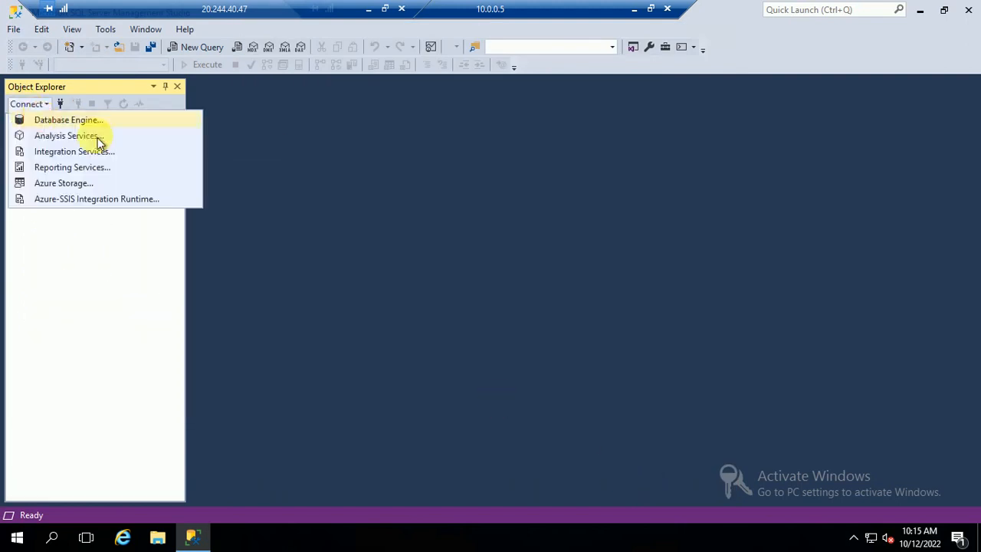
left_click(69, 120)
left_click(495, 198)
left_click(473, 221)
left_click(471, 197)
left_click(465, 211)
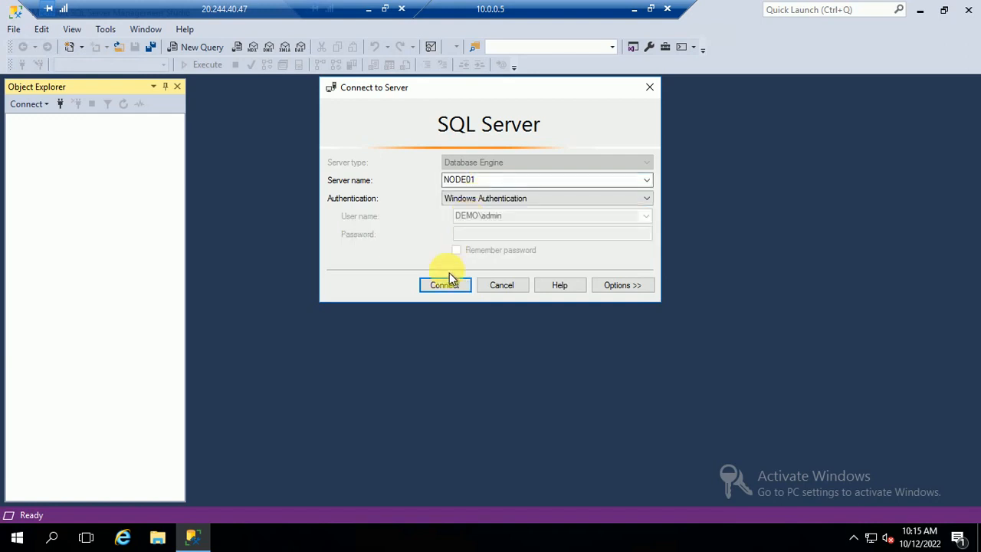
left_click(445, 288)
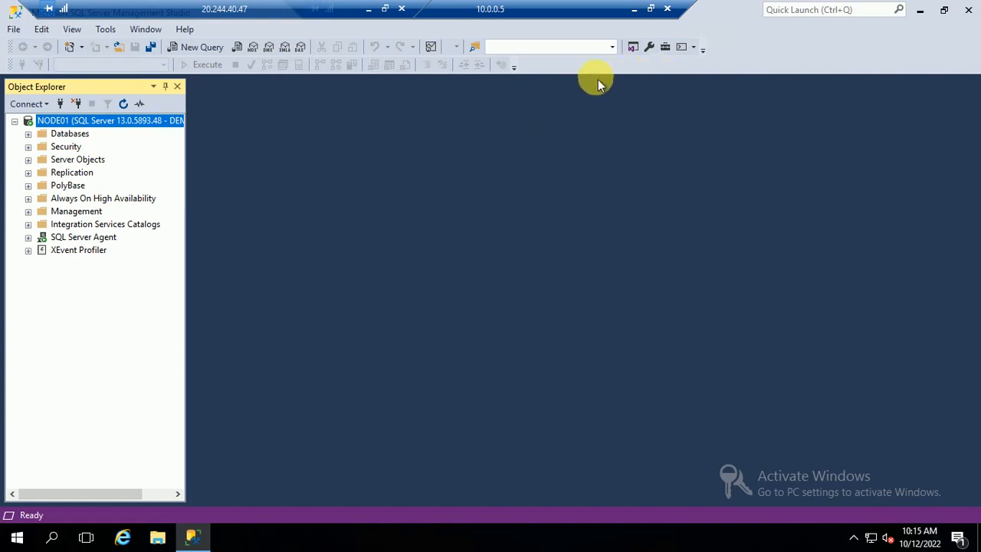
left_click(633, 12)
mouse_move(192, 536)
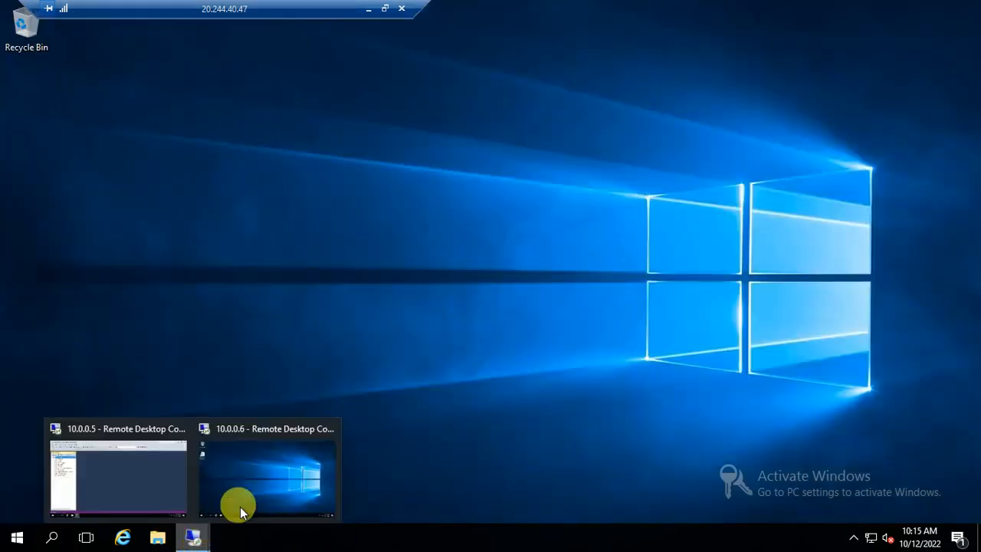
On 10.0.0.6, try connecting to NODE02 with Windows, then SQL Server Authentication; both fail.
left_click(288, 452)
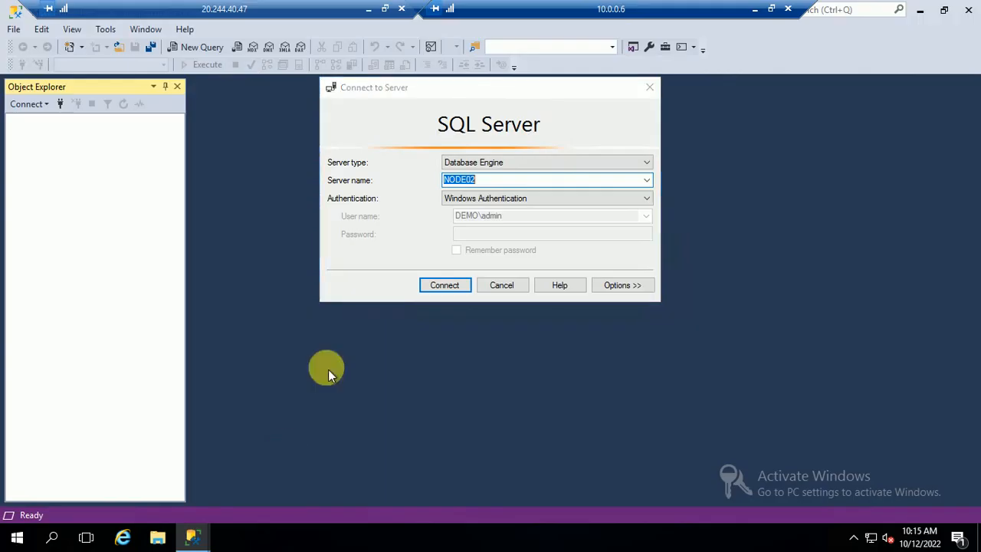
left_click(440, 286)
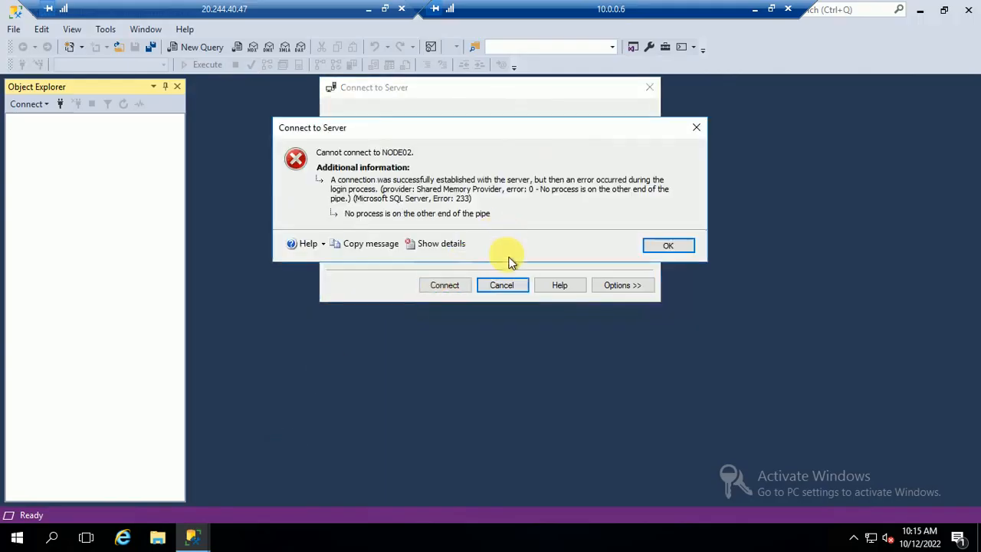
left_click(660, 247)
left_click(469, 198)
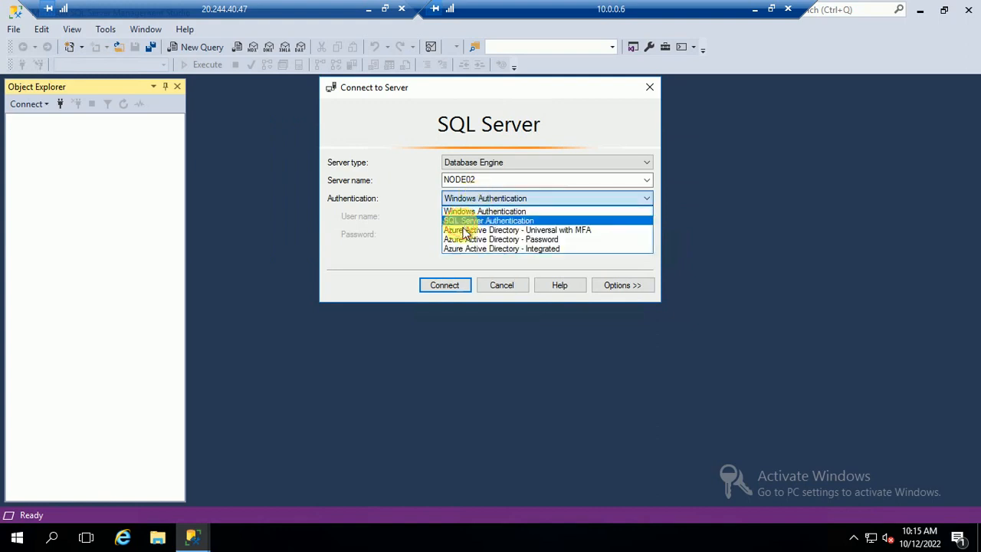
left_click(468, 221)
left_click(472, 218)
type("adm")
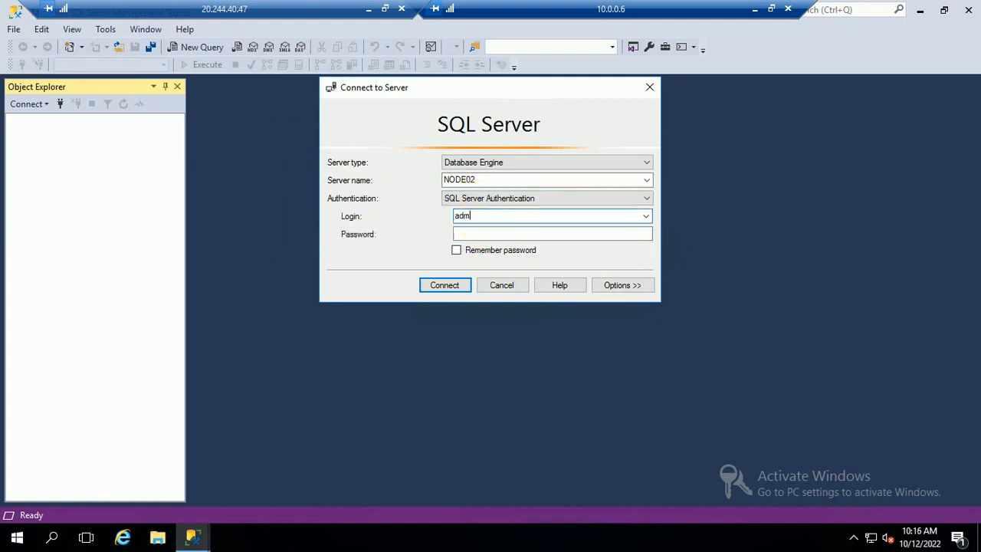
type("in01")
key("Tab")
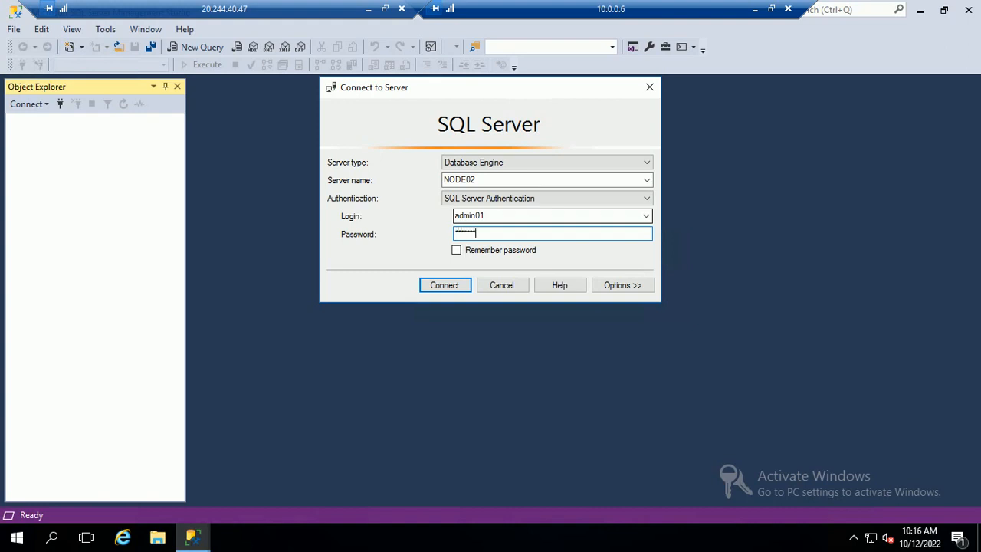
left_click(454, 288)
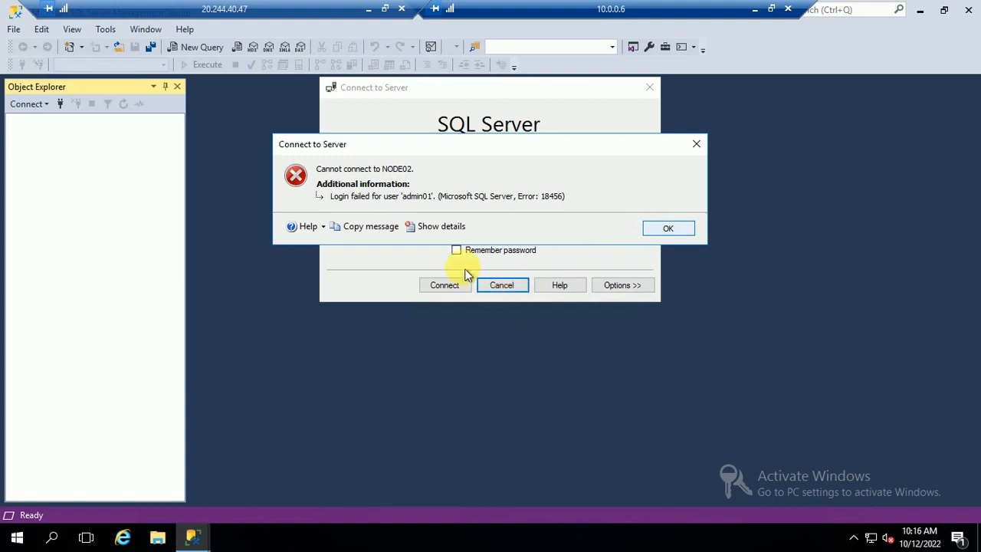
left_click(667, 228)
Retype the SQL login name and retry NODE02, dismissing the repeated login-failed error.
left_click(494, 217)
double_click(494, 216)
type("admin01")
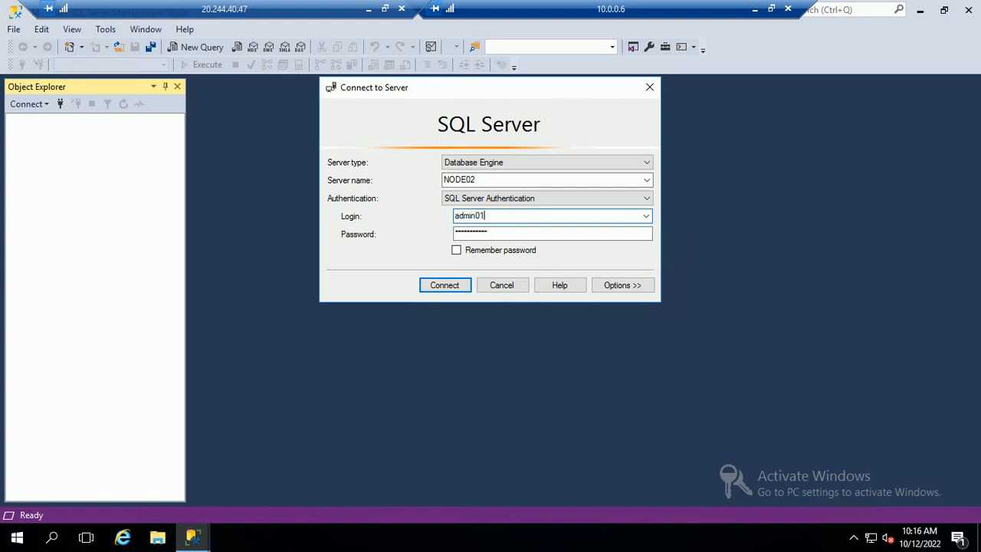
key("Tab")
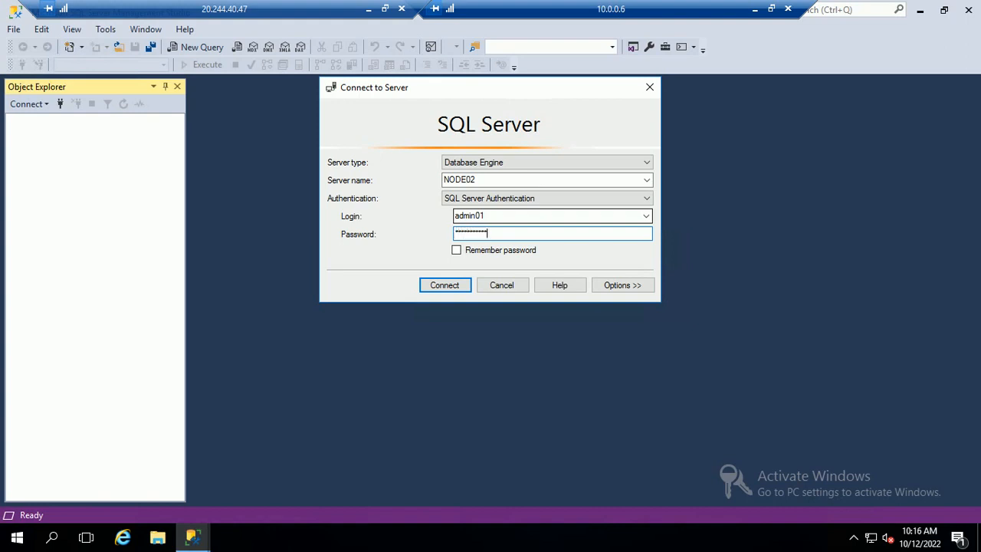
left_click(440, 285)
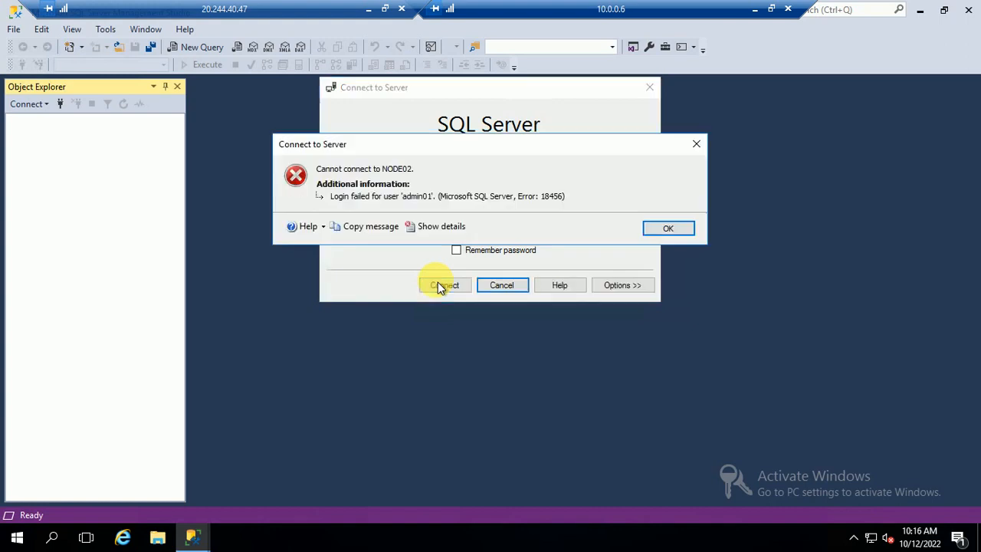
left_click(669, 226)
Tick Remember password, revert to Windows Authentication, cancel, and restore down the 10.0.0.6 window.
left_click(459, 252)
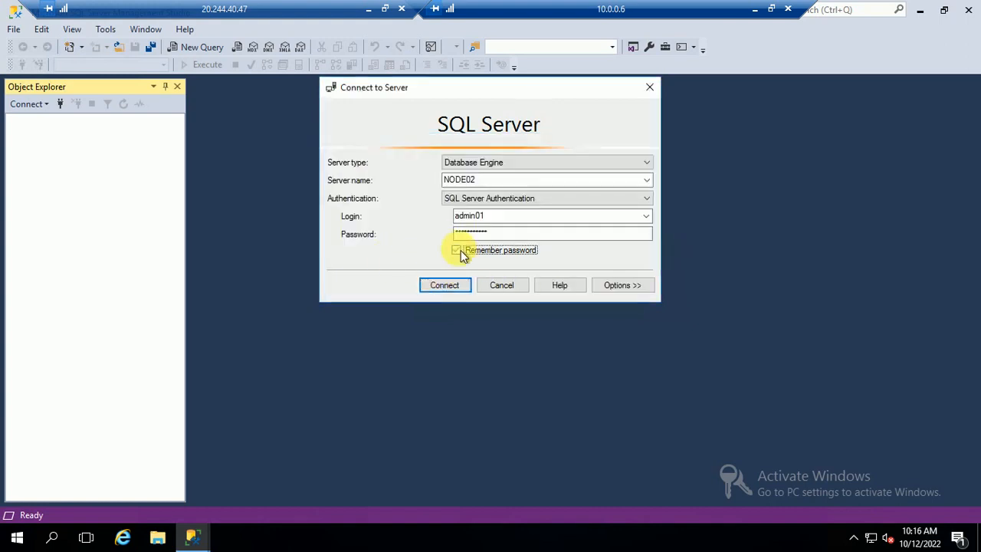
left_click(509, 198)
left_click(493, 211)
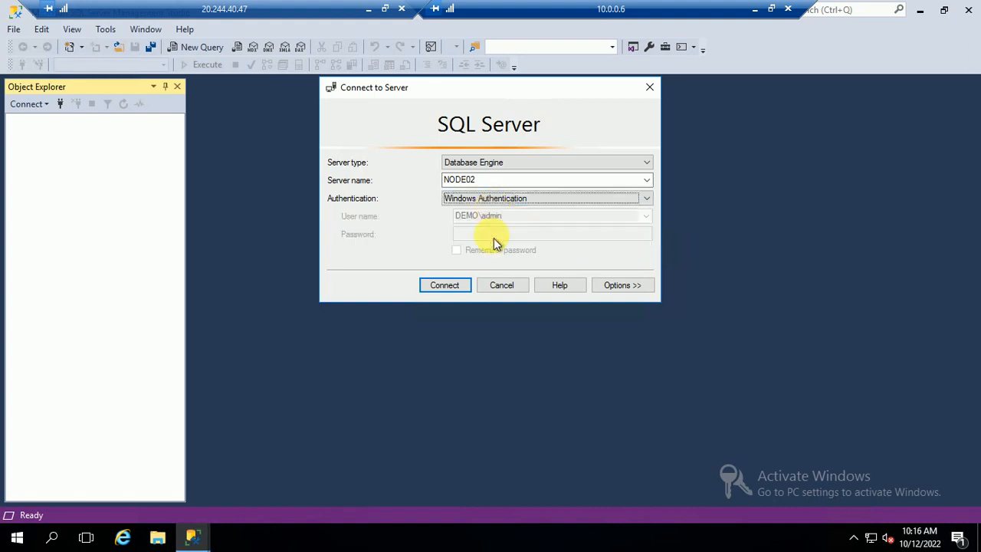
left_click(519, 290)
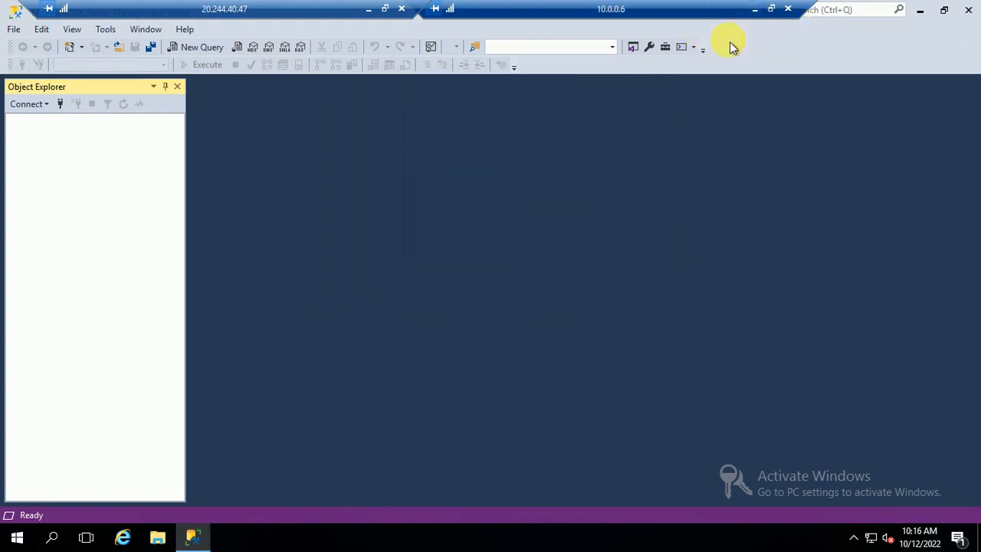
left_click(771, 8)
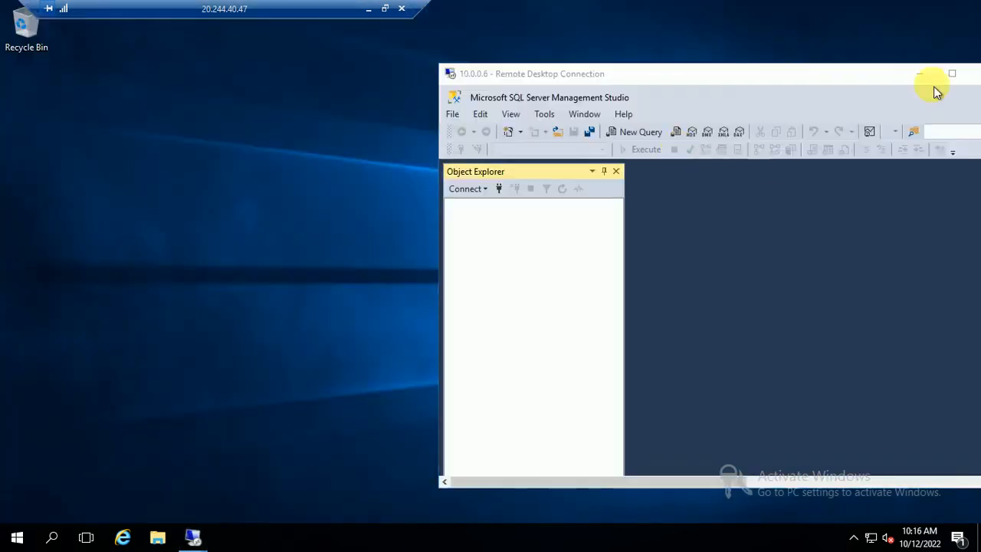
Close and disconnect the 10.0.0.6 remote session, returning to the 20.244.40.47 session.
left_click_drag(702, 76, 464, 81)
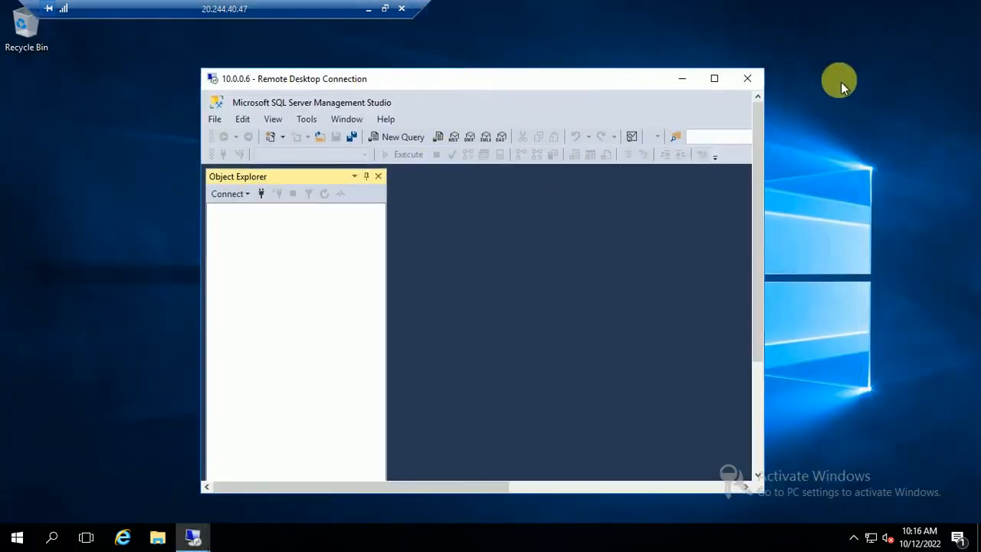
left_click(746, 78)
left_click(368, 8)
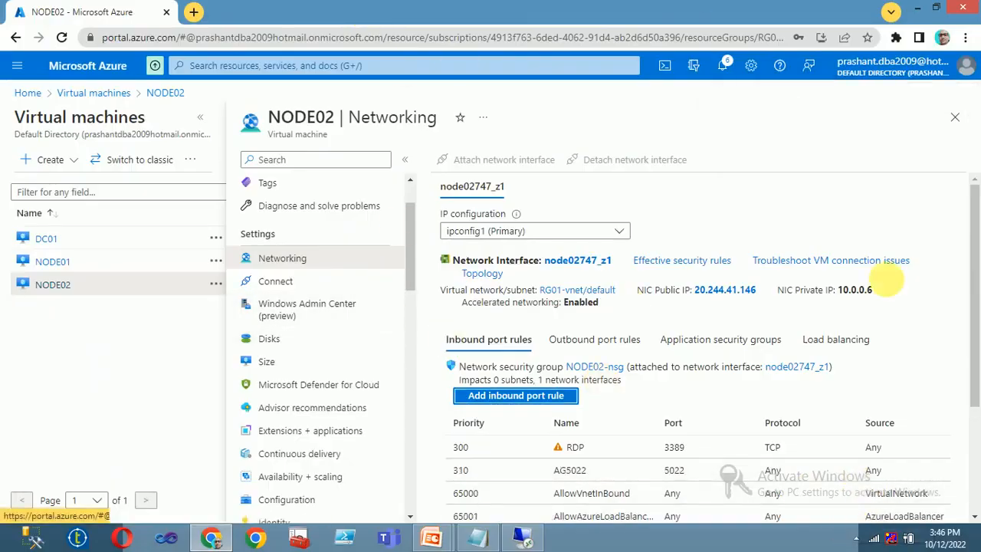
left_click(856, 538)
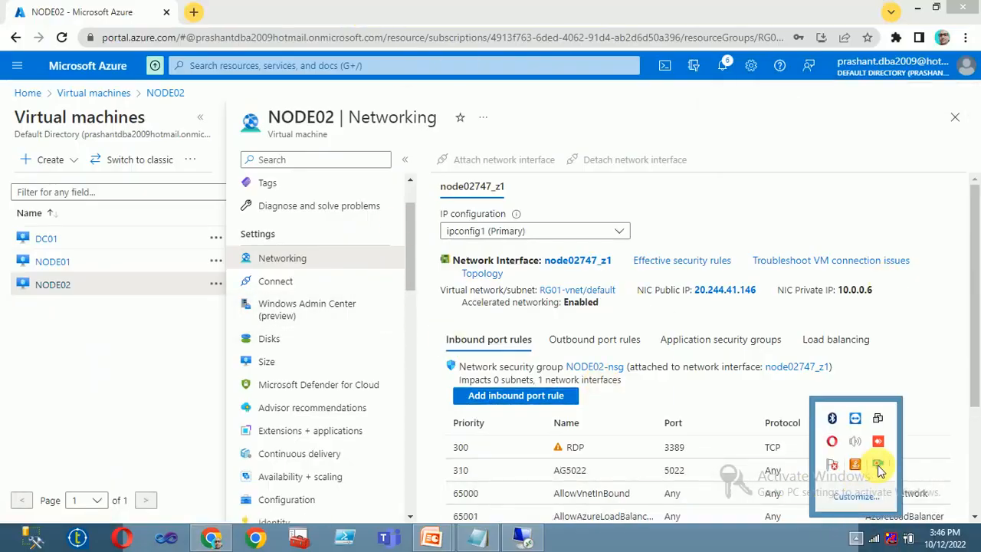
right_click(873, 465)
left_click(709, 325)
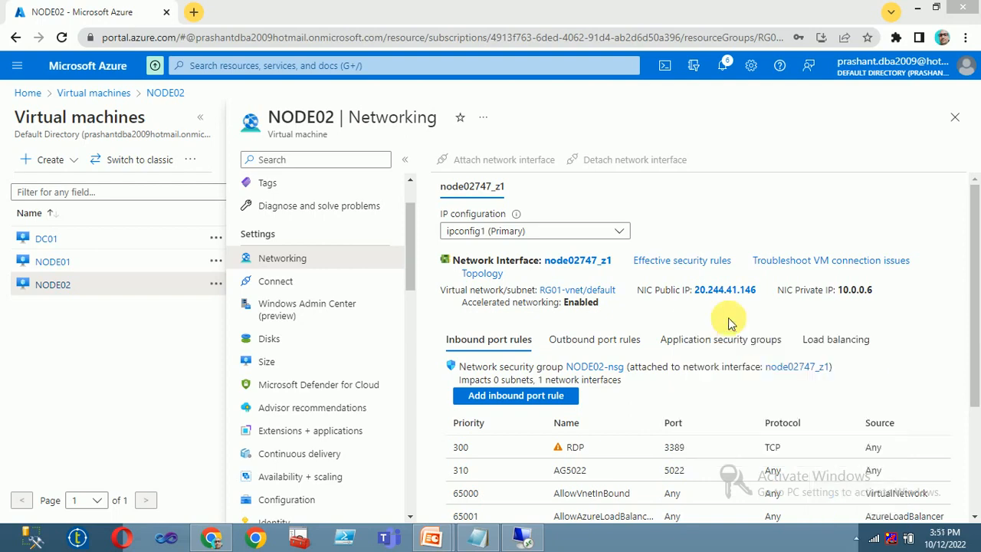
left_click(515, 541)
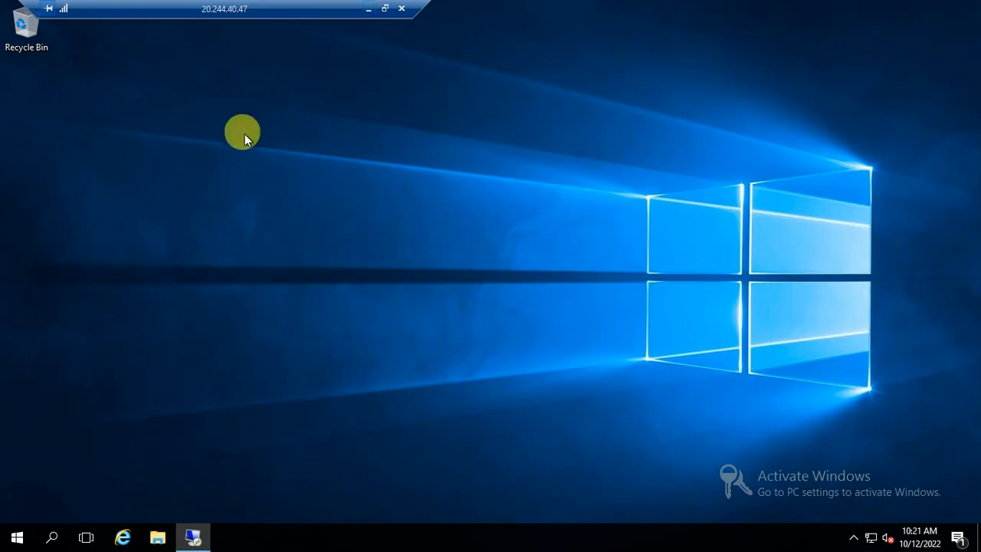
left_click_drag(278, 7, 416, 17)
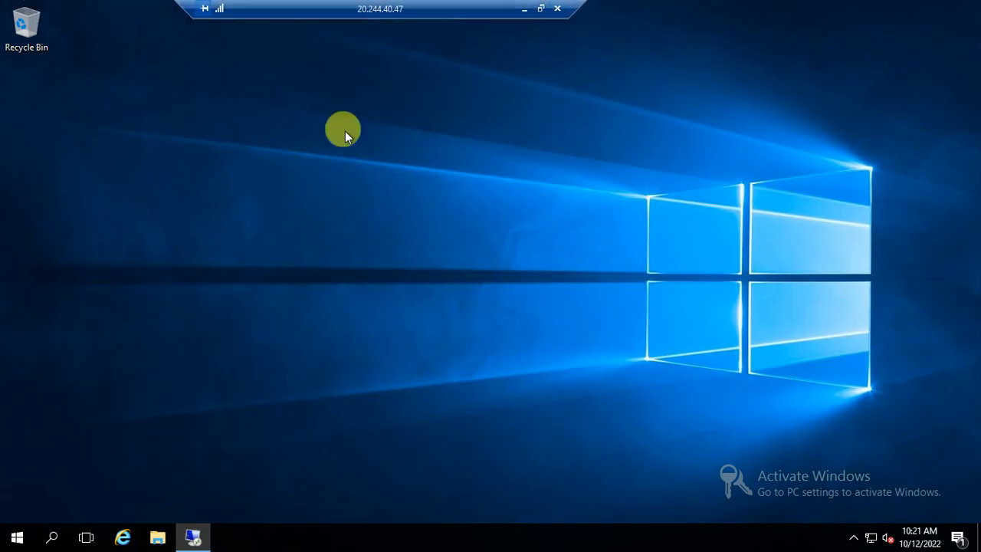
Reconnect to 10.0.0.6 via Remote Desktop Connection, signing in with the domain admin password.
left_click(17, 537)
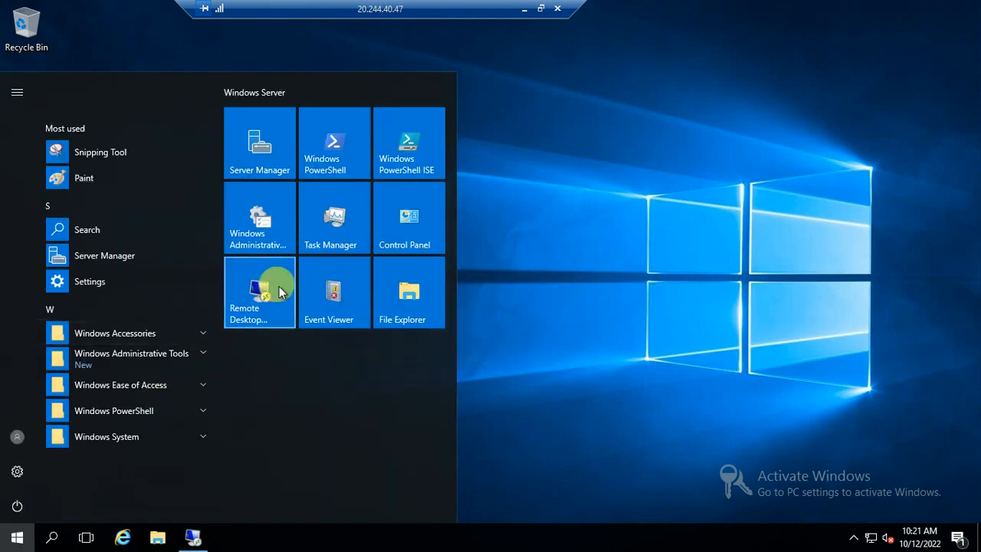
left_click(260, 293)
left_click(540, 253)
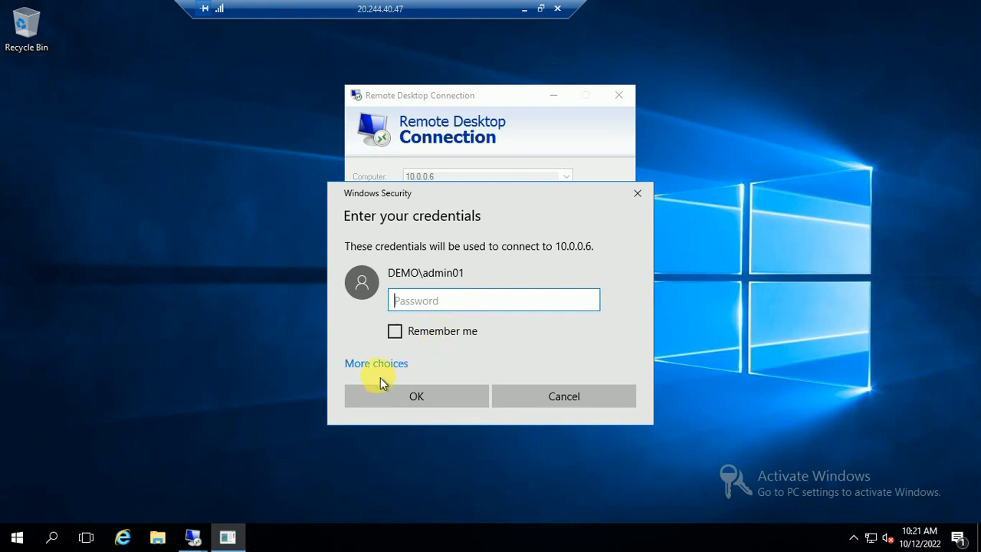
type("•••••")
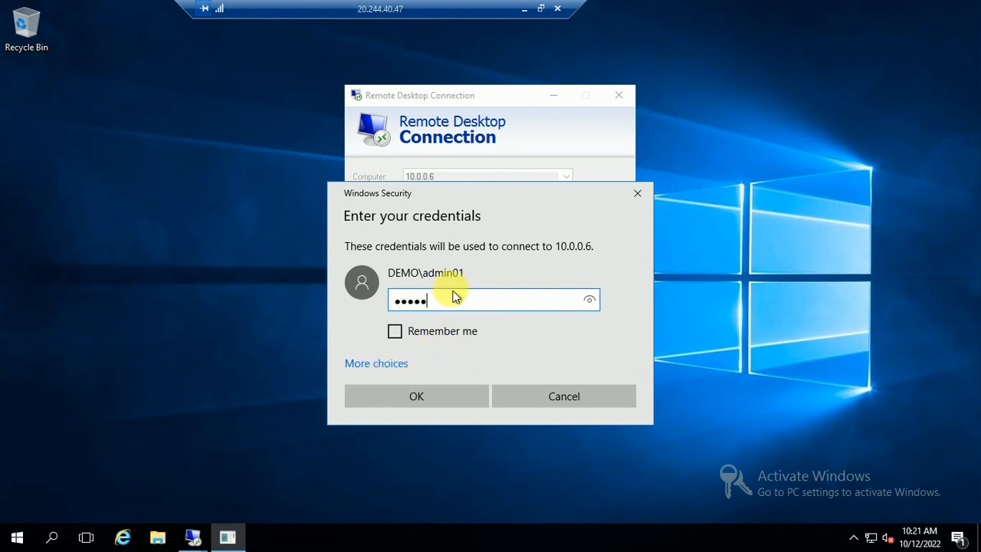
key("BackSpace")
key("BackSpace")
type("••••••••")
left_click(429, 396)
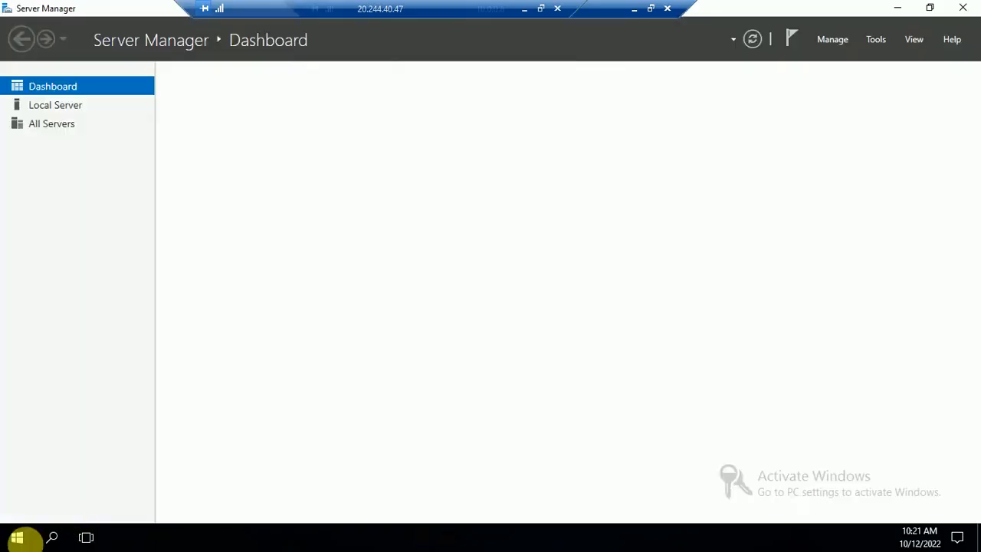
Launch SQL Server Management Studio 18 from an 'ssms' Start search on 10.0.0.6.
left_click(17, 539)
type("ssms")
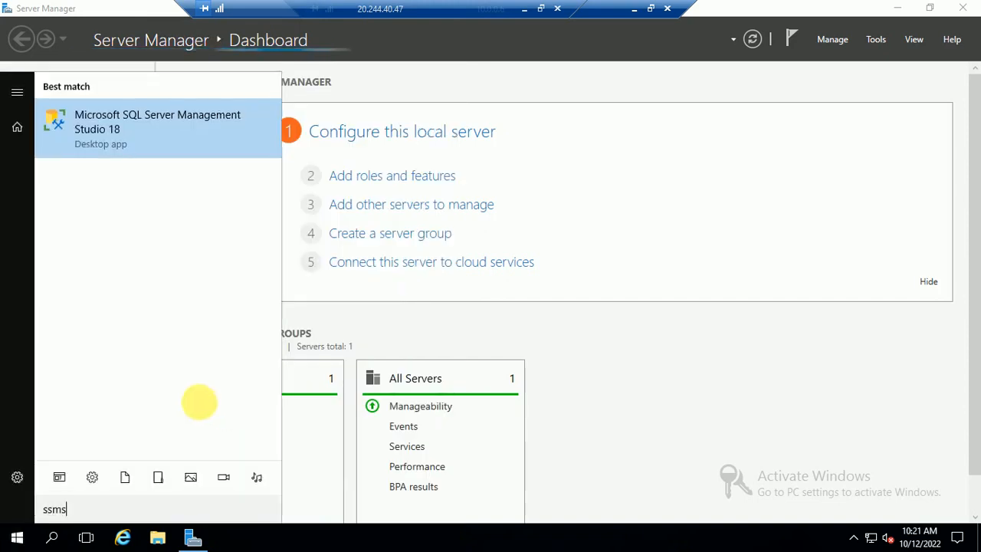
left_click(103, 140)
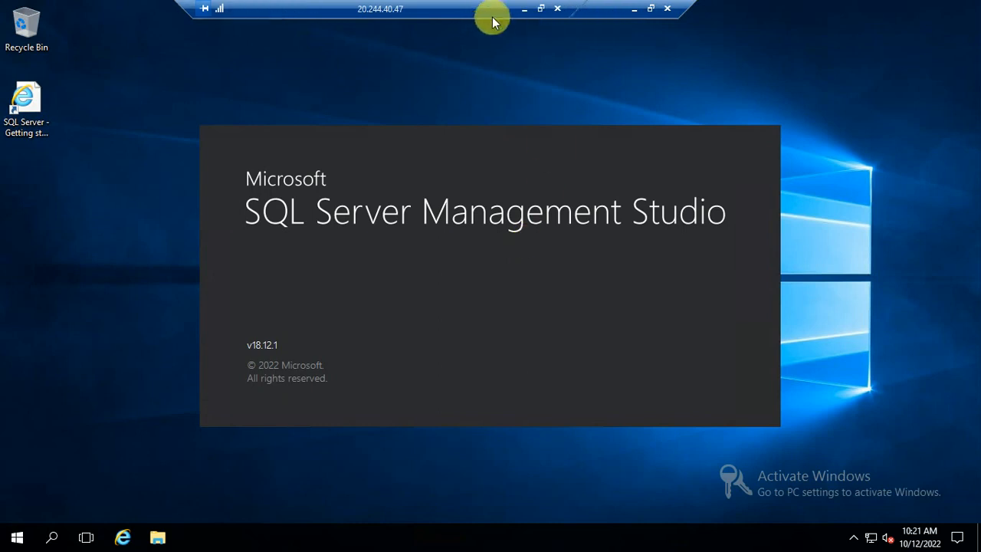
left_click_drag(492, 20, 444, 16)
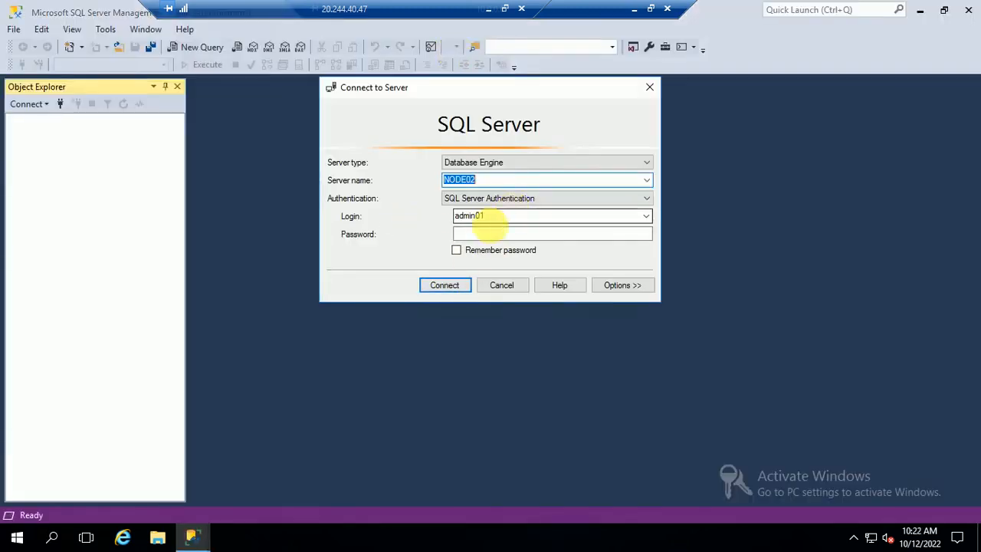
Connect to NODE02 with the saved SQL login password and expand Security > Logins.
left_click(489, 232)
type("*")
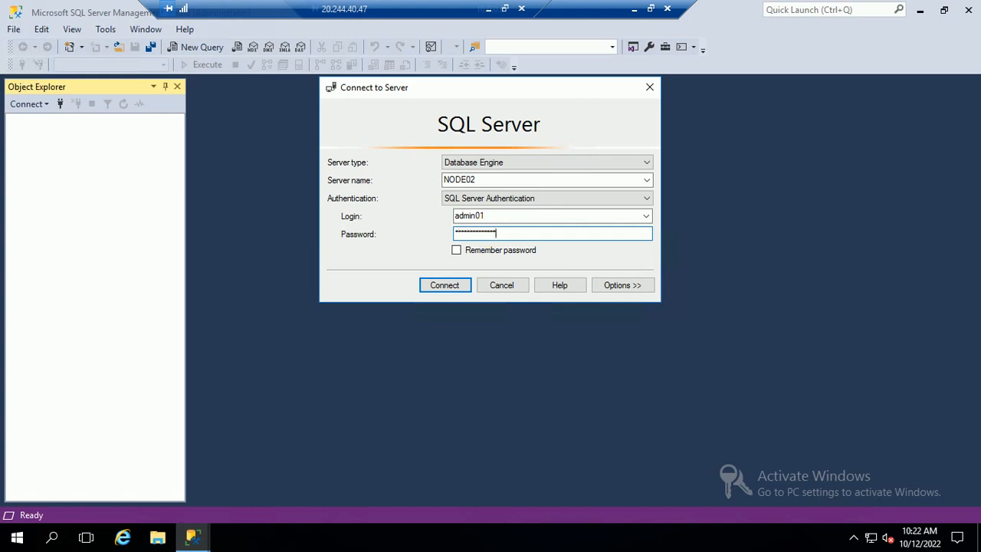
left_click(458, 251)
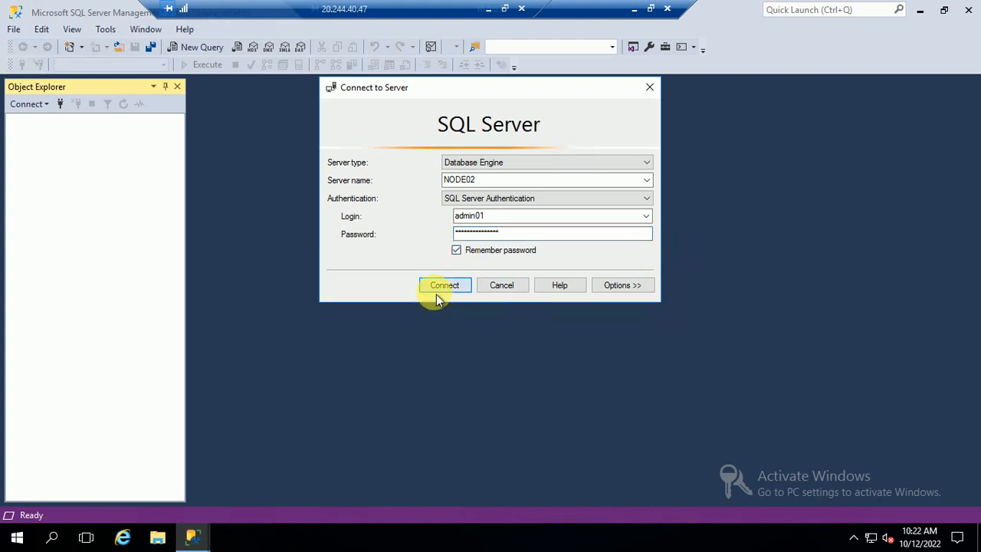
left_click(434, 291)
left_click(29, 147)
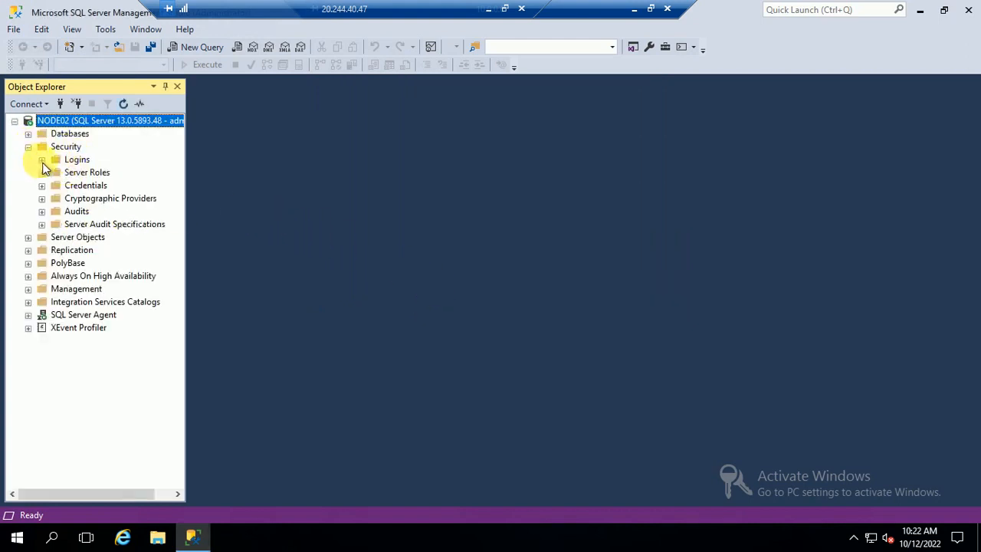
left_click(42, 161)
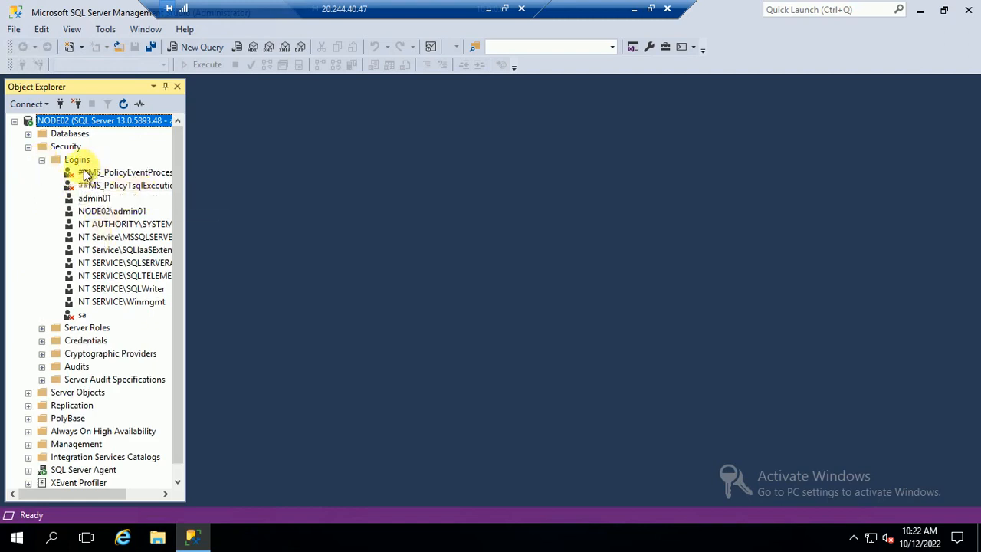
Start a new login and set the account search location to the entire directory.
right_click(79, 164)
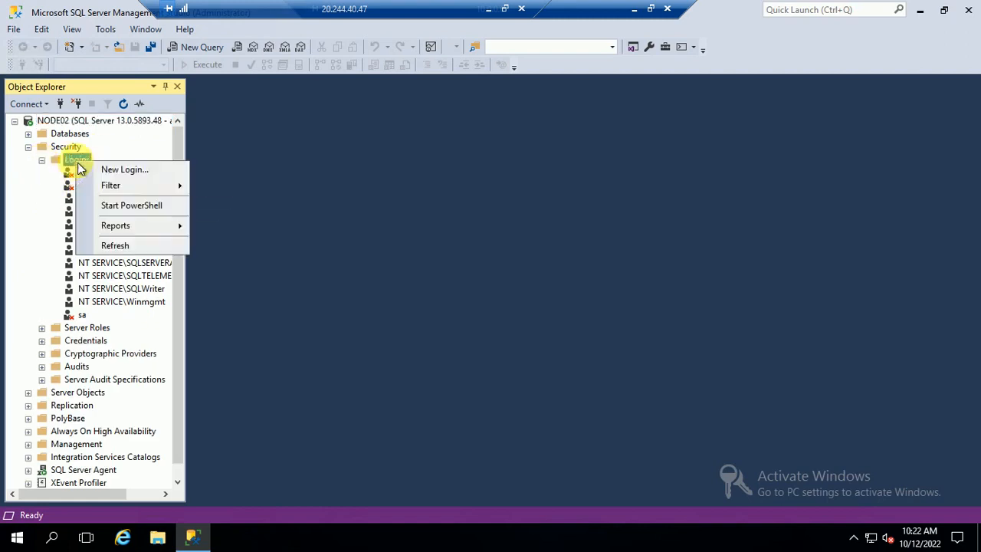
left_click(130, 170)
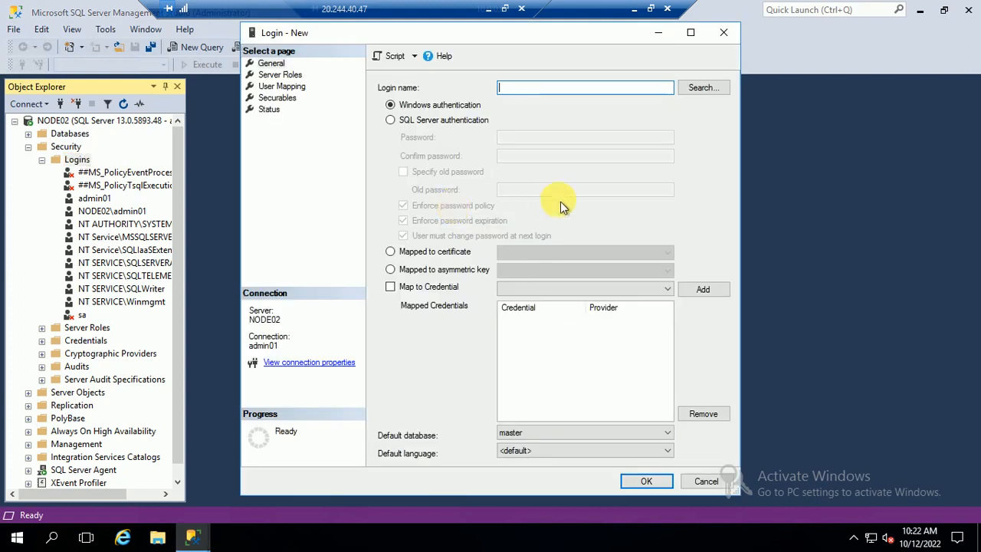
left_click(702, 87)
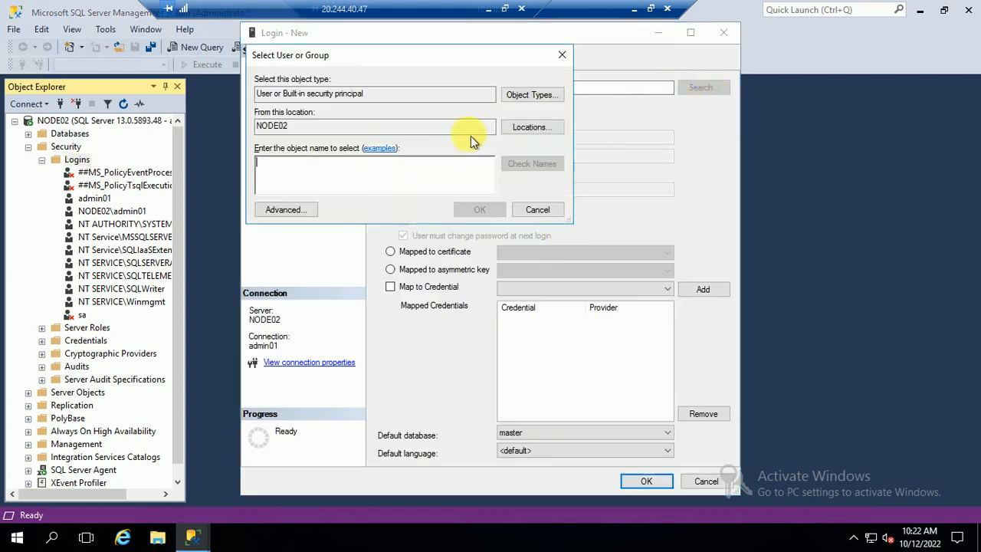
left_click(546, 129)
left_click(314, 150)
left_click(509, 258)
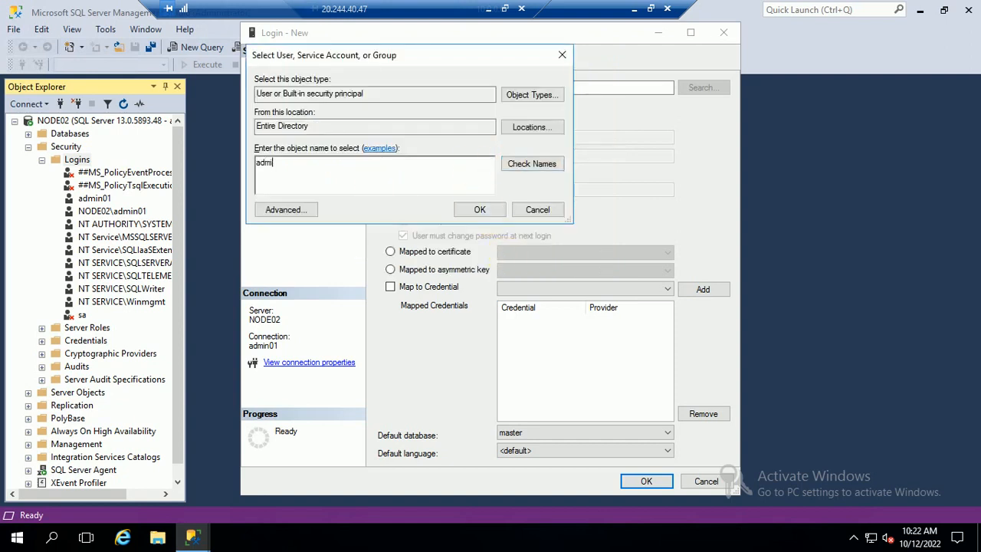
Resolve and pick the domain admin account, grant it sysadmin, and create the login.
left_click(531, 164)
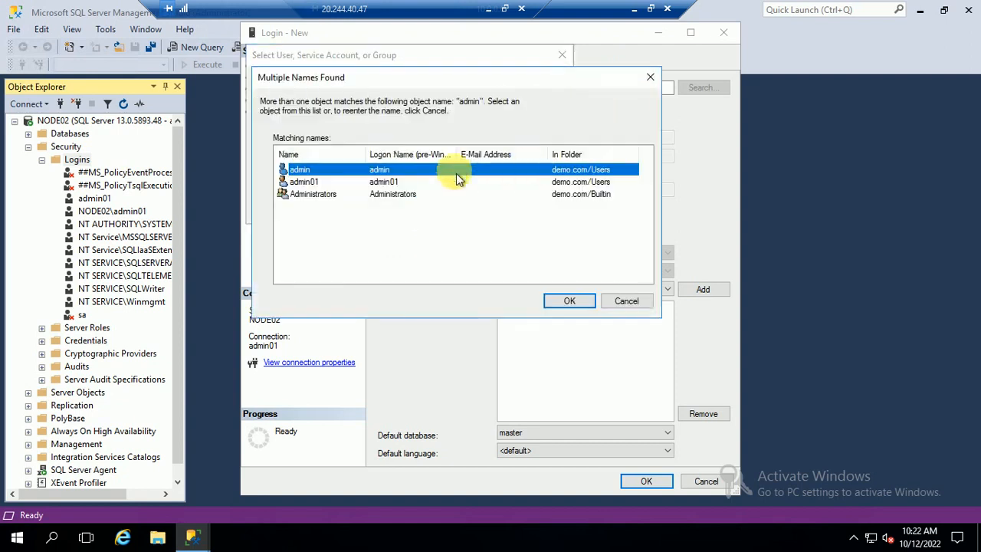
left_click(568, 302)
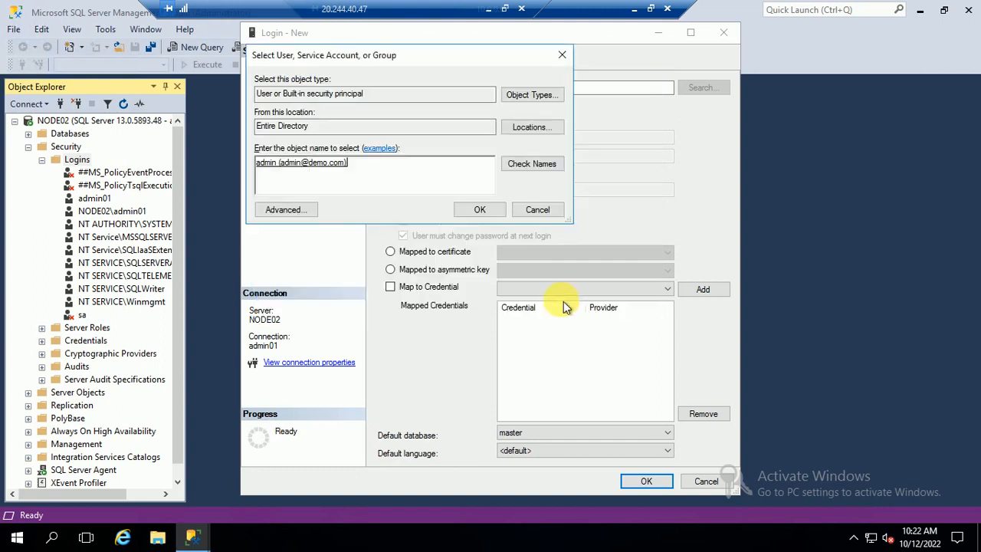
left_click(476, 213)
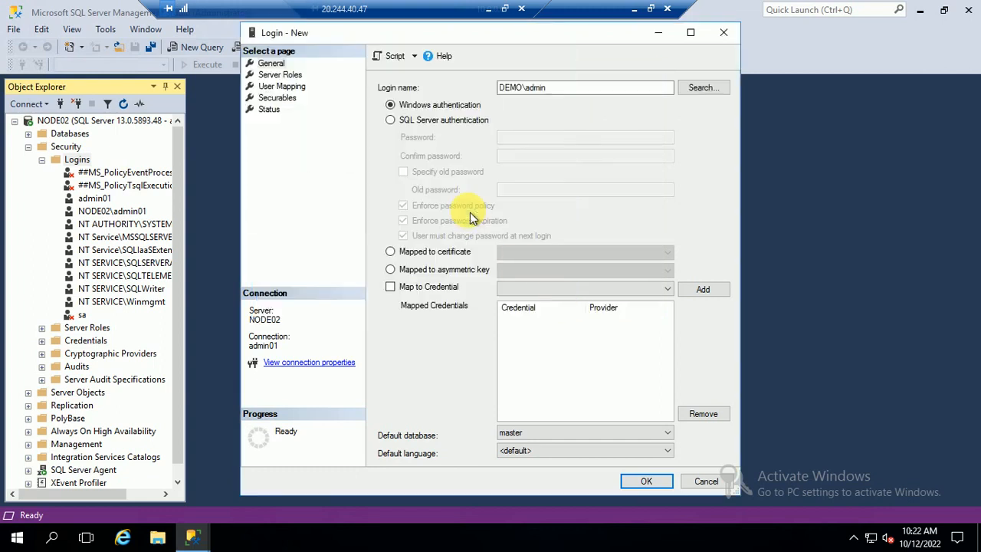
left_click(280, 74)
left_click(385, 220)
left_click(646, 481)
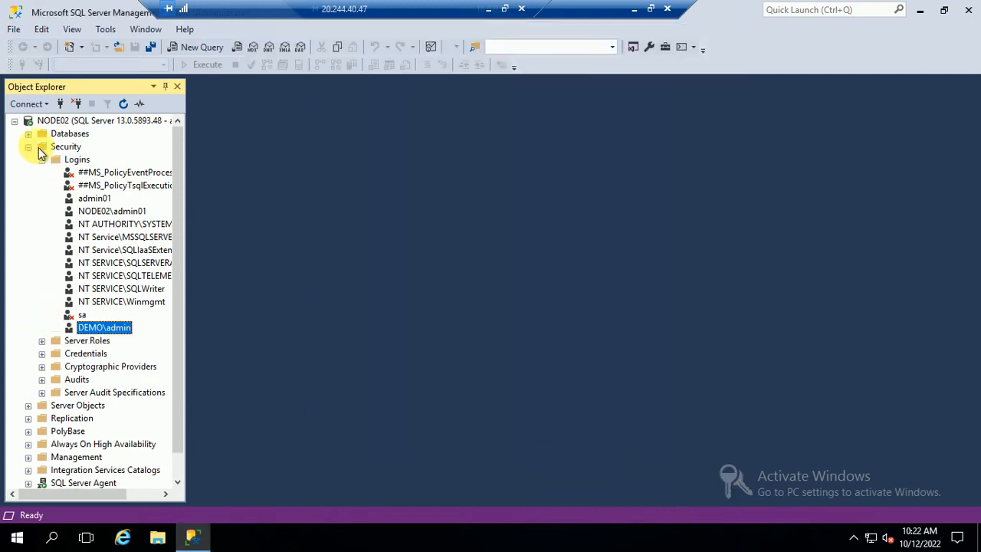
Collapse the NODE02 tree and close Management Studio on 10.0.0.6.
left_click(27, 146)
left_click(14, 120)
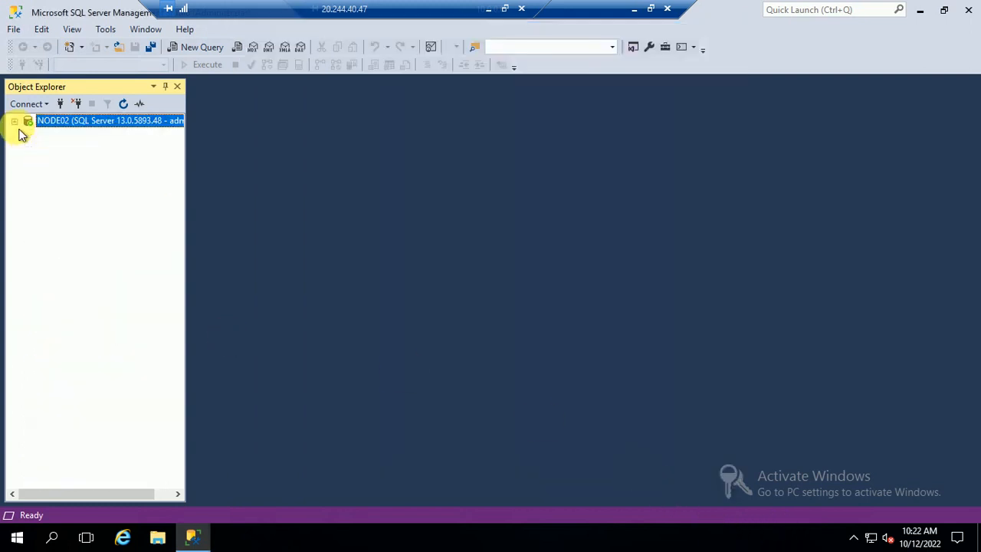
left_click(969, 10)
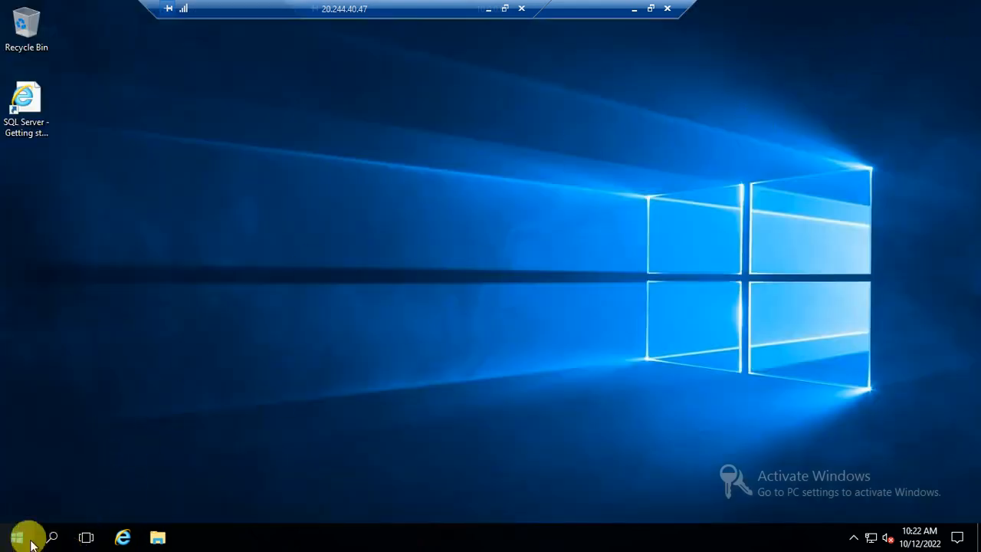
Switch to the 10.0.0.5 remote session and restore Management Studio showing NODE01.
left_click(634, 11)
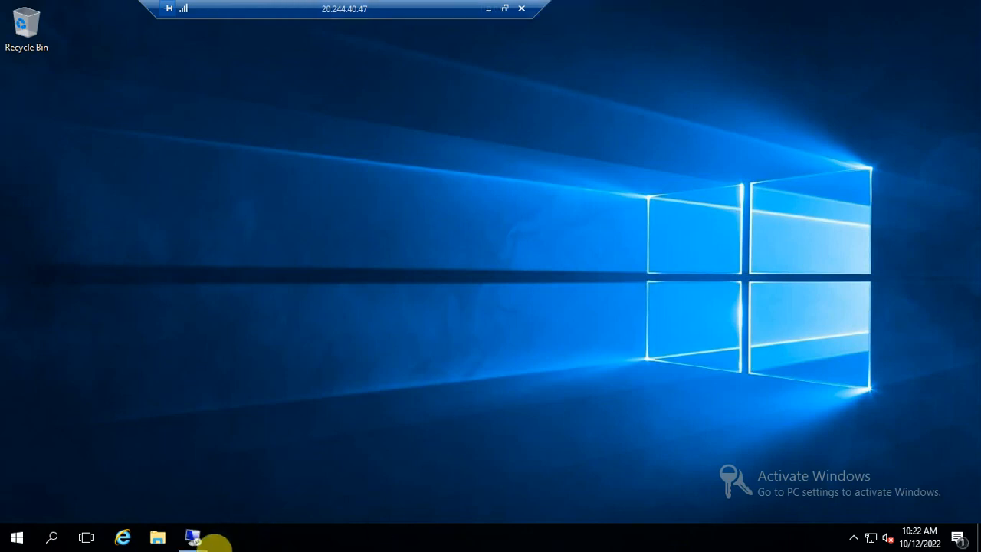
mouse_move(192, 534)
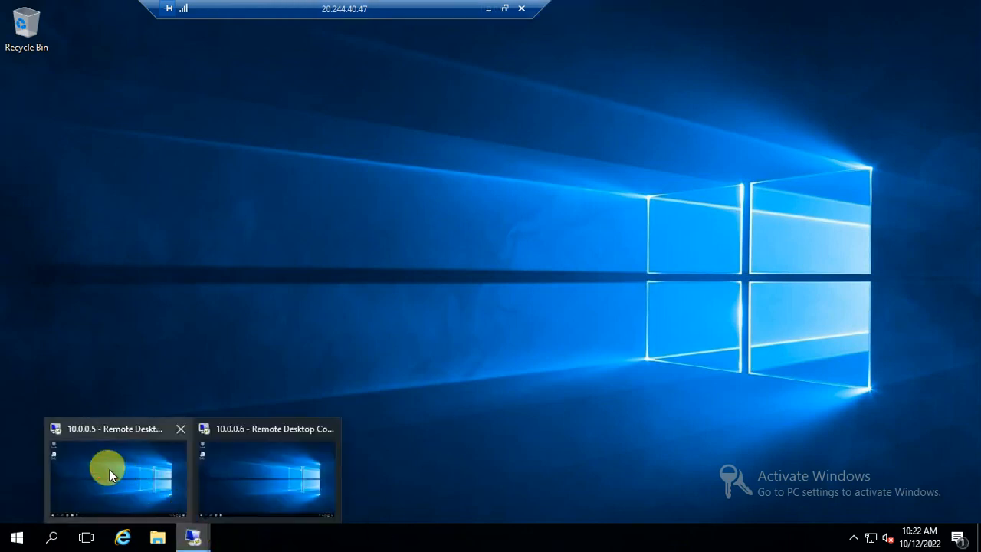
left_click(156, 423)
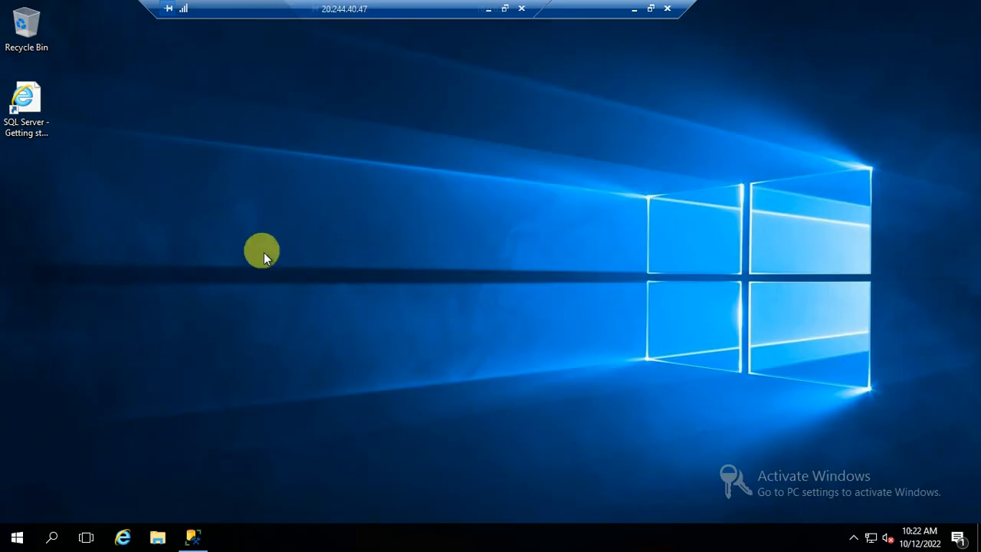
left_click(194, 537)
Disconnect NODE01 and reconnect to its Database Engine.
right_click(96, 125)
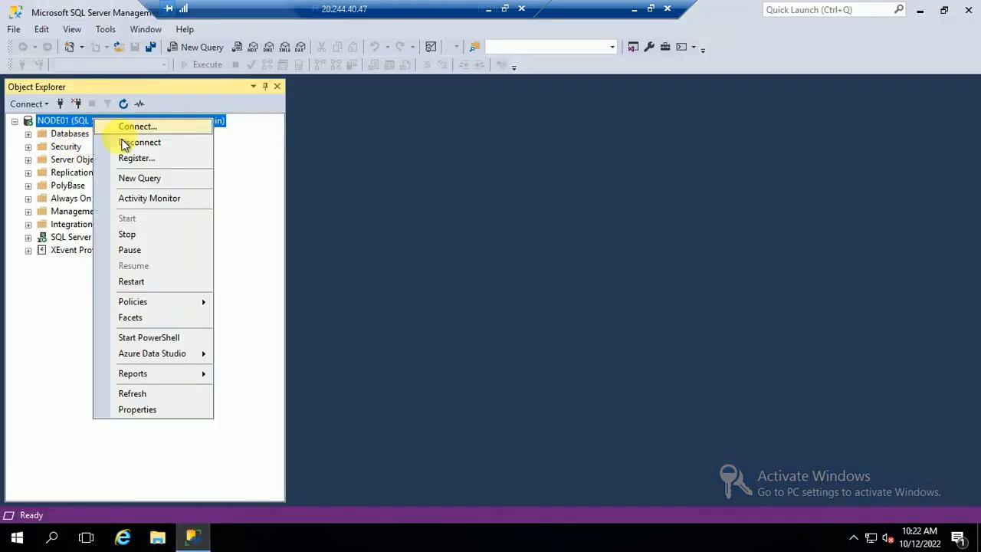
left_click(125, 144)
left_click(34, 108)
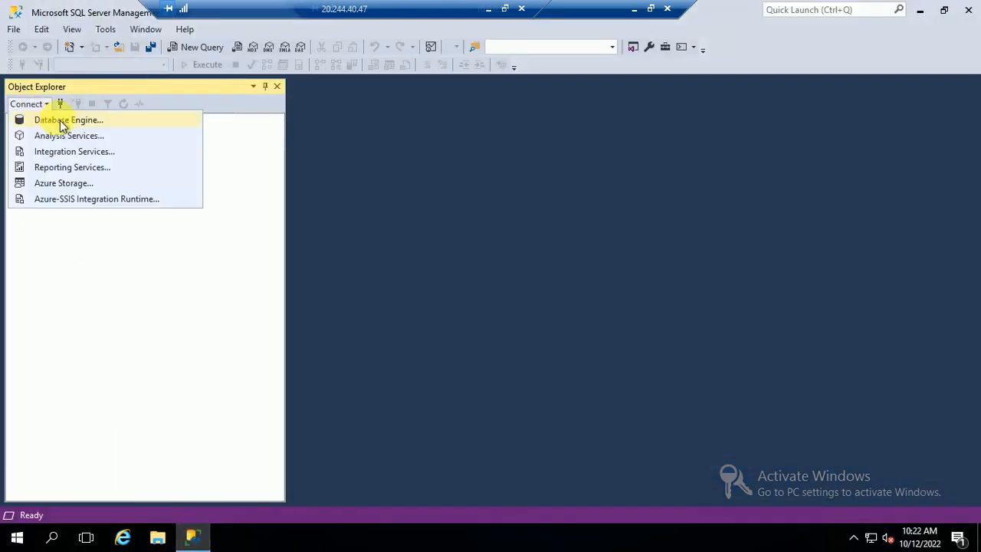
left_click(60, 122)
left_click(448, 286)
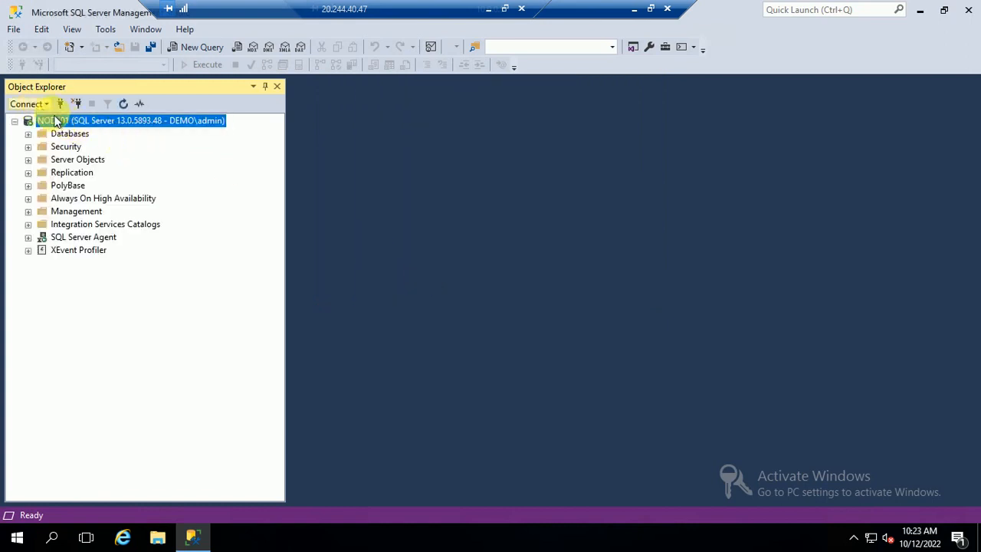
Add a Database Engine connection to NODE02 with Windows Authentication.
left_click(33, 104)
left_click(82, 121)
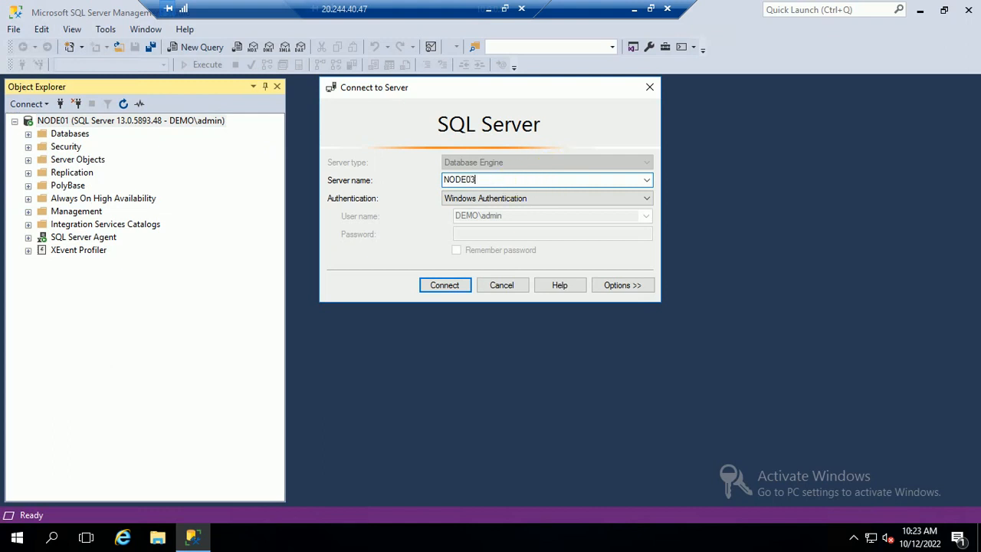
left_click(434, 285)
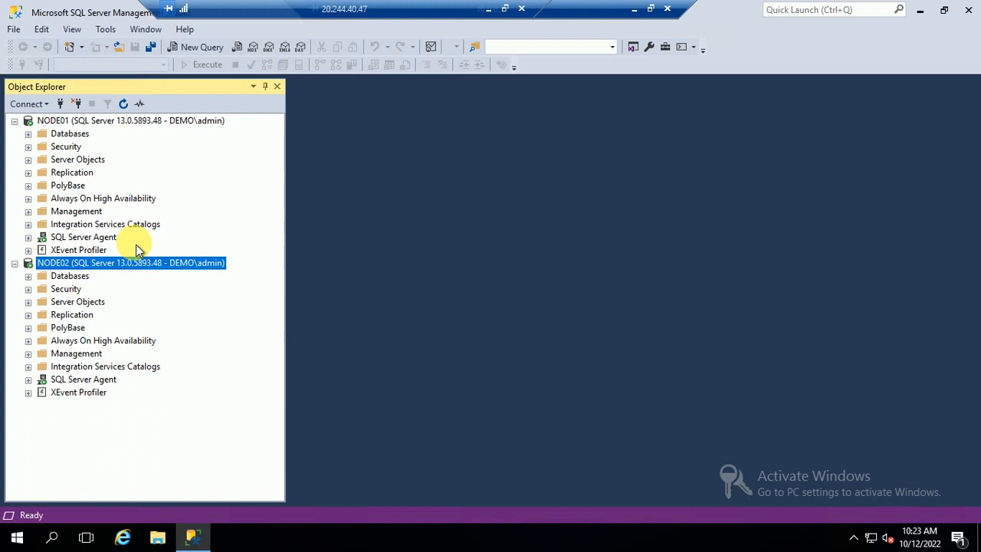
left_click_drag(433, 16, 296, 13)
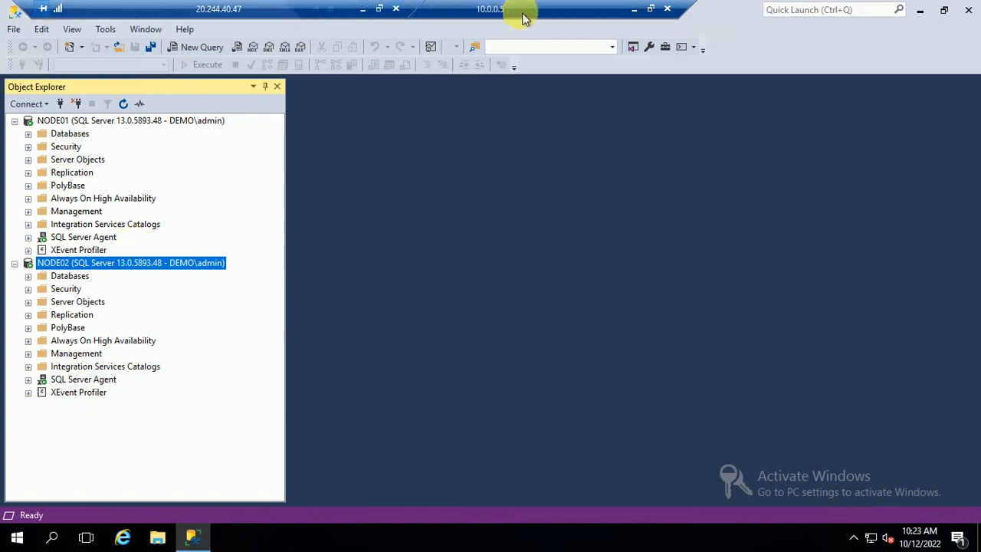
Check Always On High Availability on NODE01, dismiss the not-enabled error, and launch Configuration Manager via 'conf'.
left_click(29, 198)
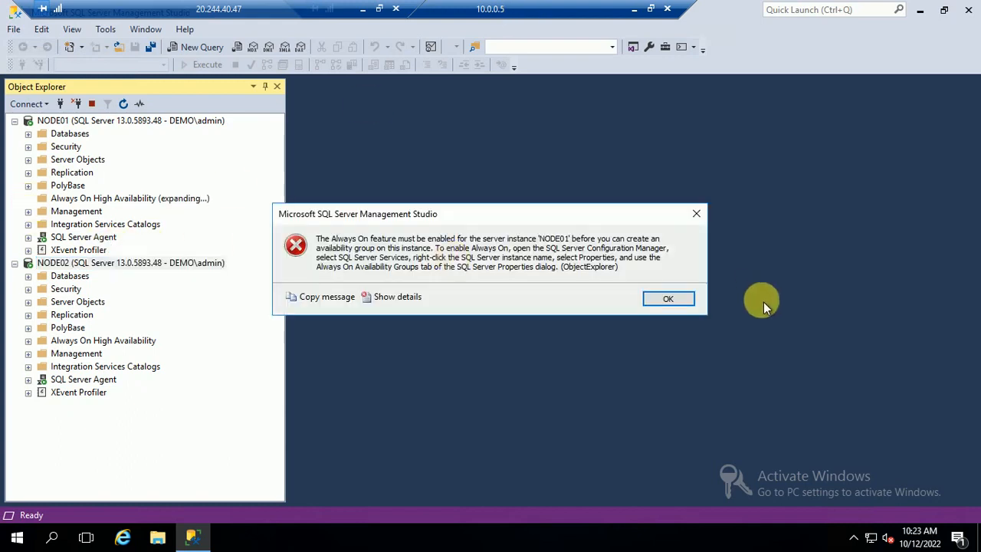
left_click(678, 306)
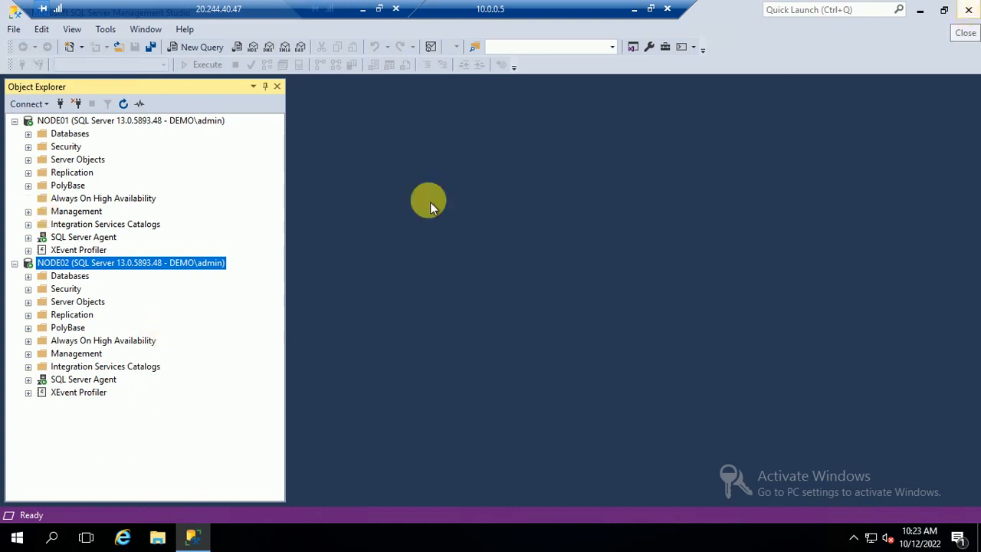
left_click(155, 536)
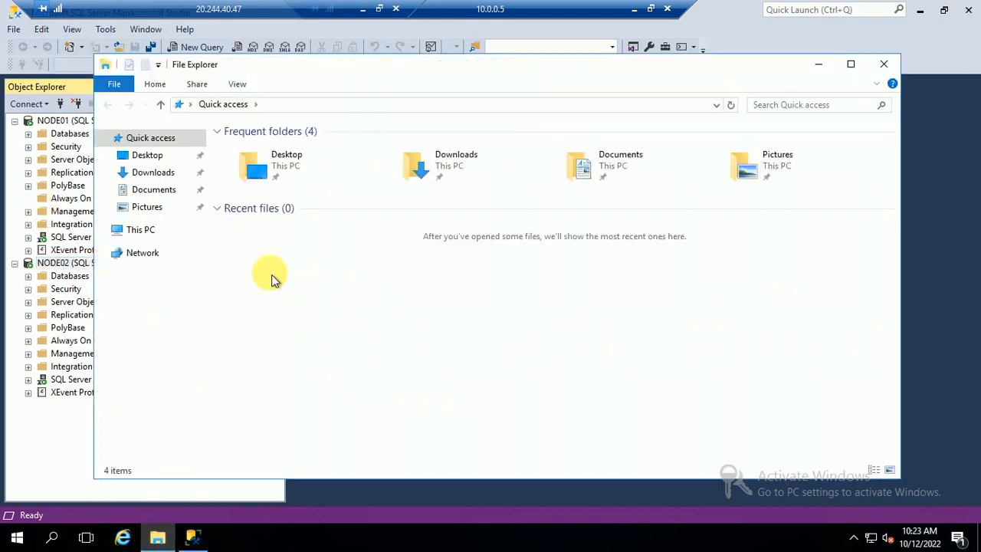
left_click(883, 65)
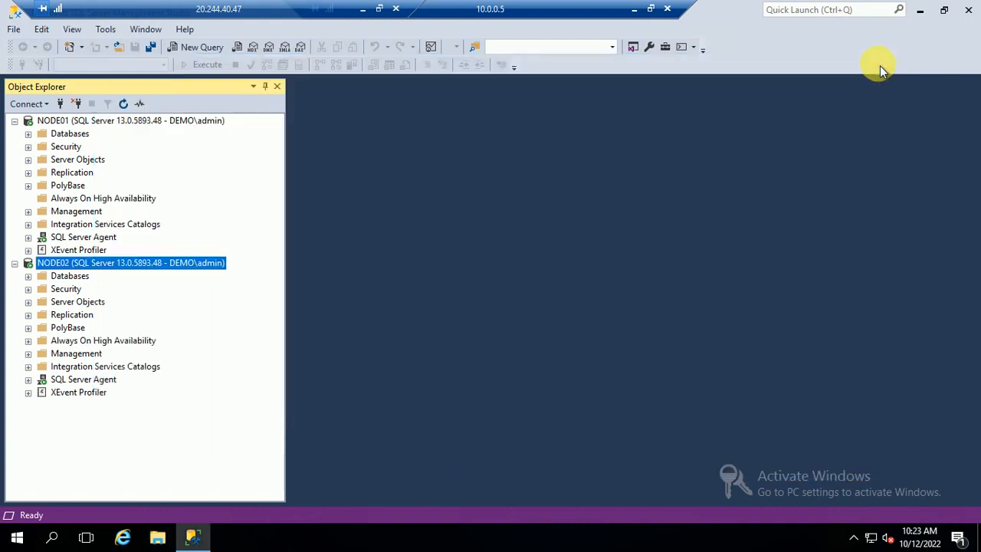
key("super")
type("conf")
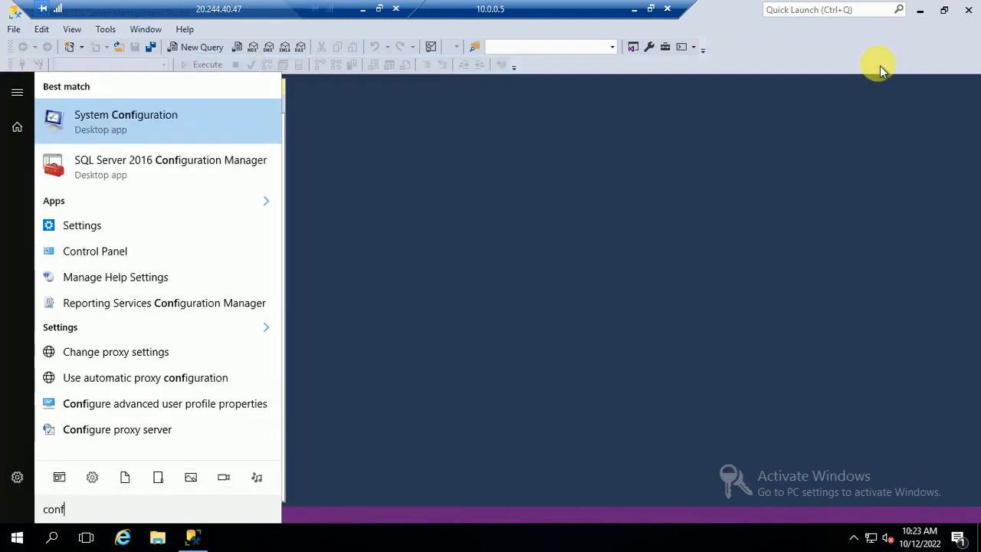
left_click(176, 170)
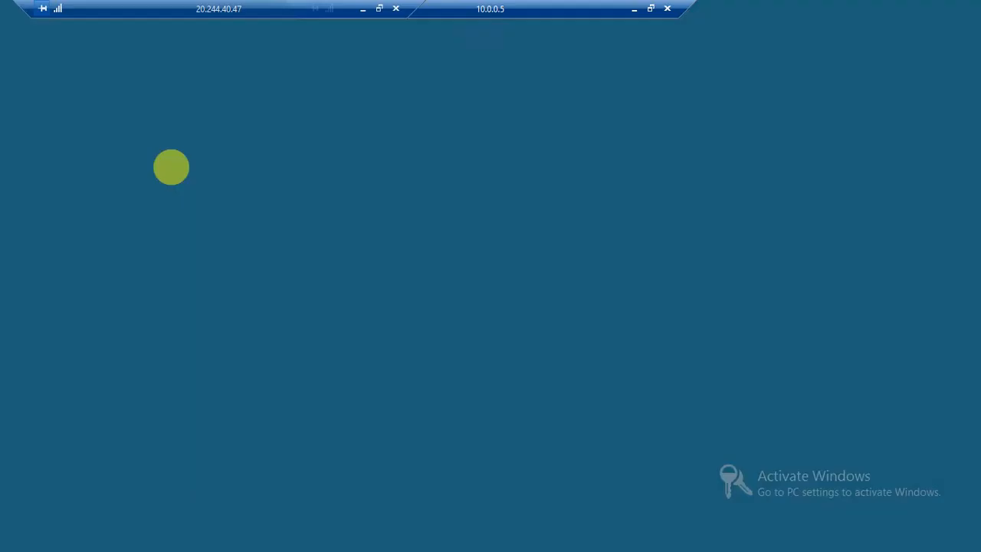
Enable AlwaysOn Availability Groups in the SQL Server (MSSQLSERVER) properties and apply it.
left_click(377, 367)
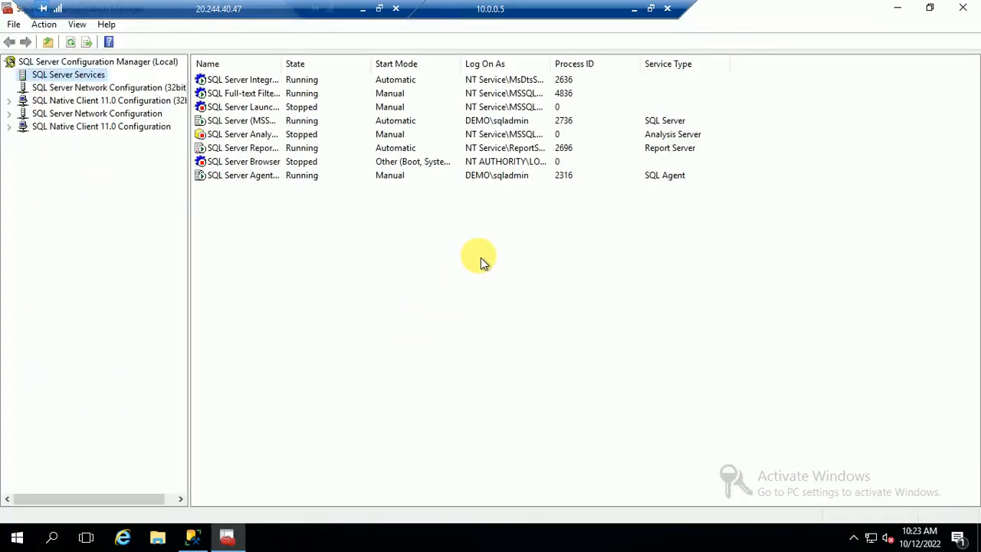
left_click(261, 122)
right_click(263, 126)
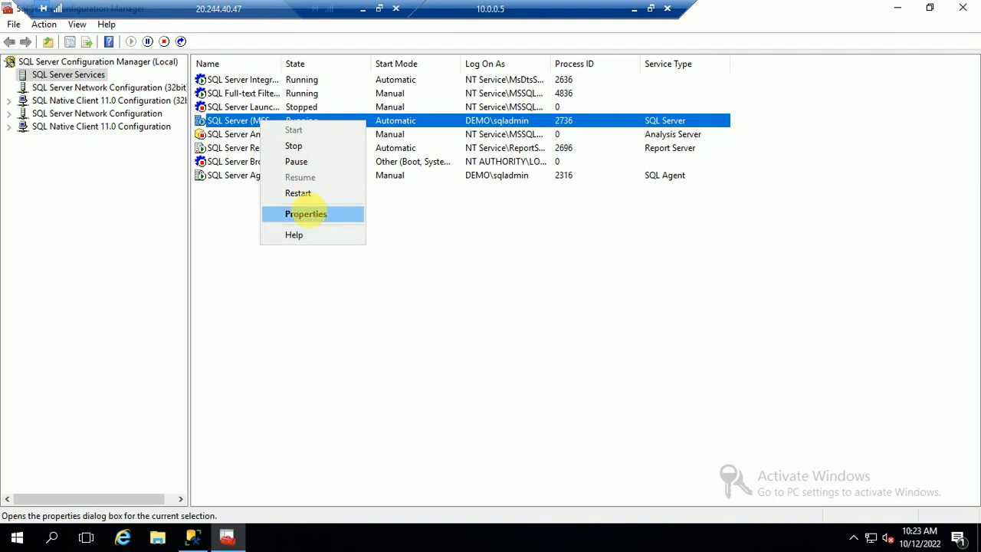
left_click(313, 214)
left_click(403, 118)
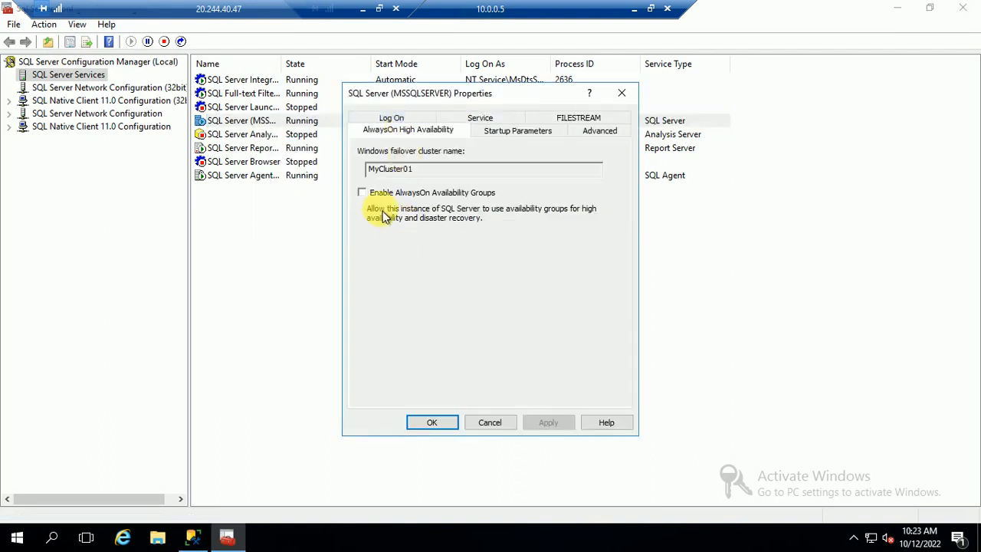
left_click(363, 193)
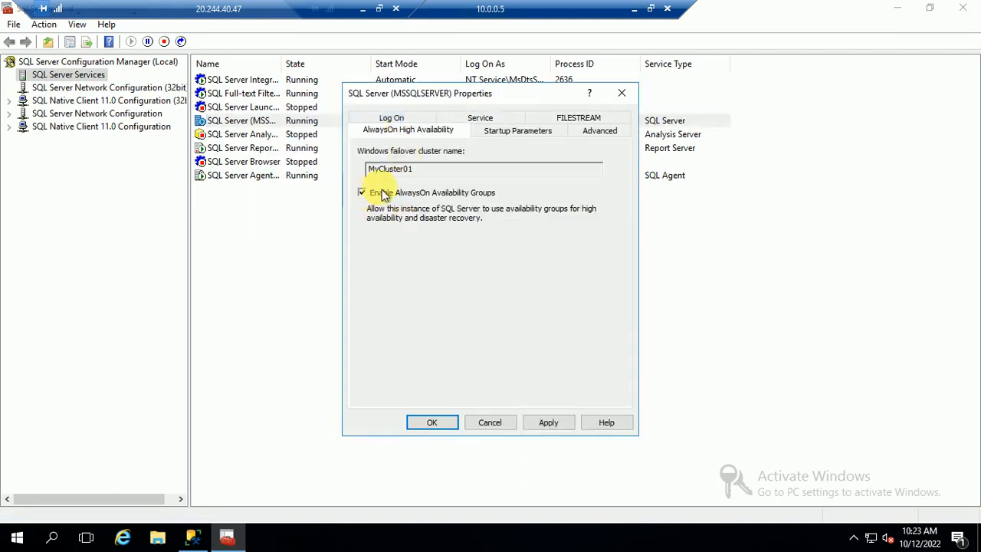
left_click(553, 426)
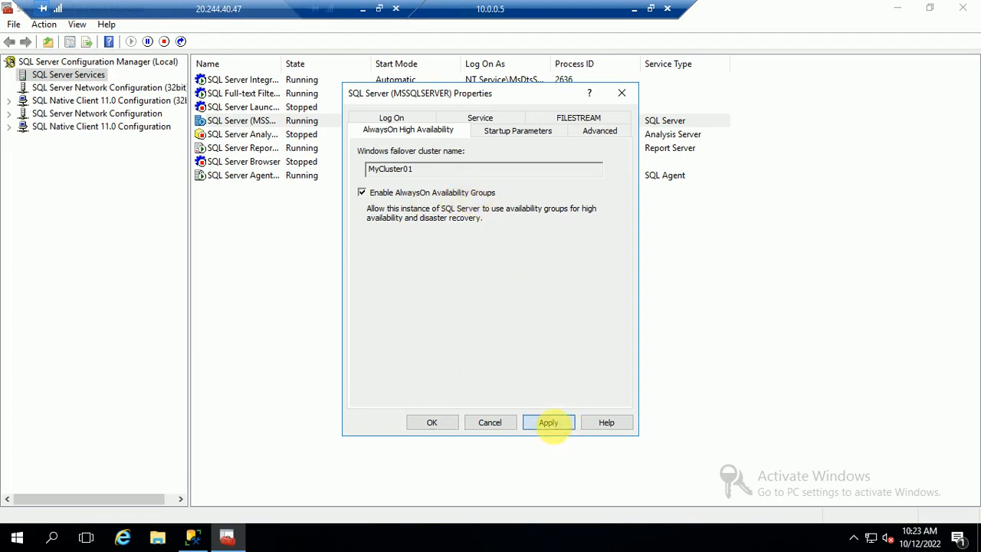
left_click(614, 326)
left_click(430, 421)
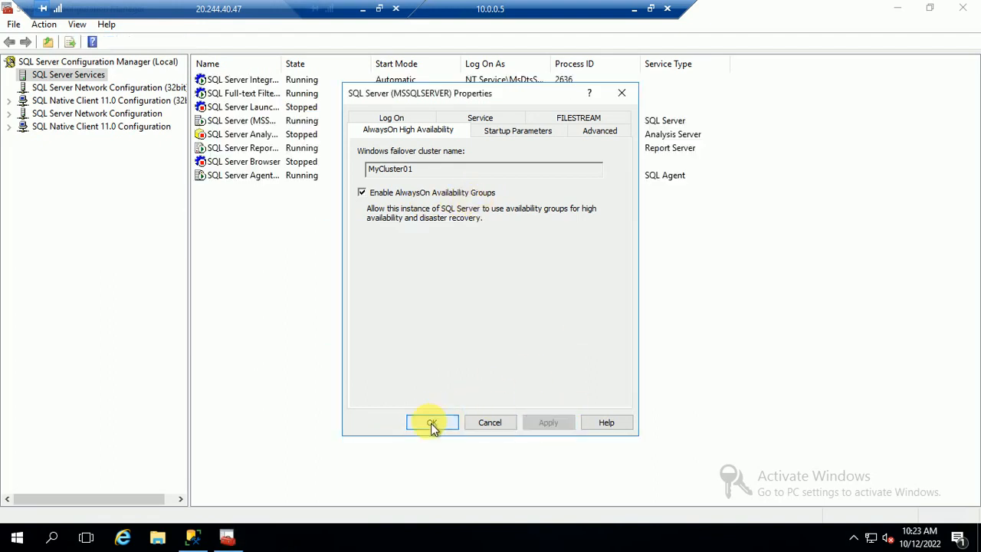
Restart the SQL Server (MSSQLSERVER) service and minimise the 10.0.0.5 session.
right_click(235, 122)
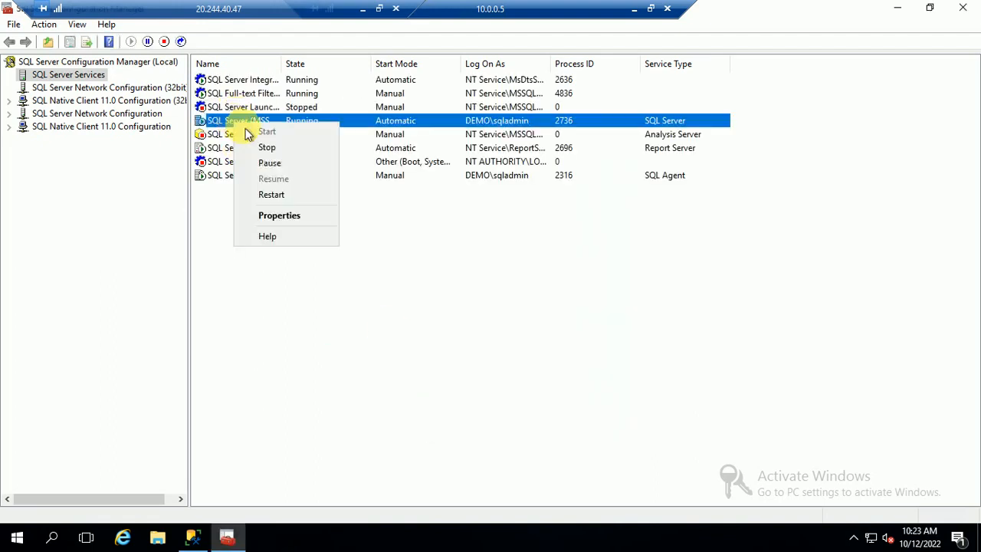
left_click(273, 194)
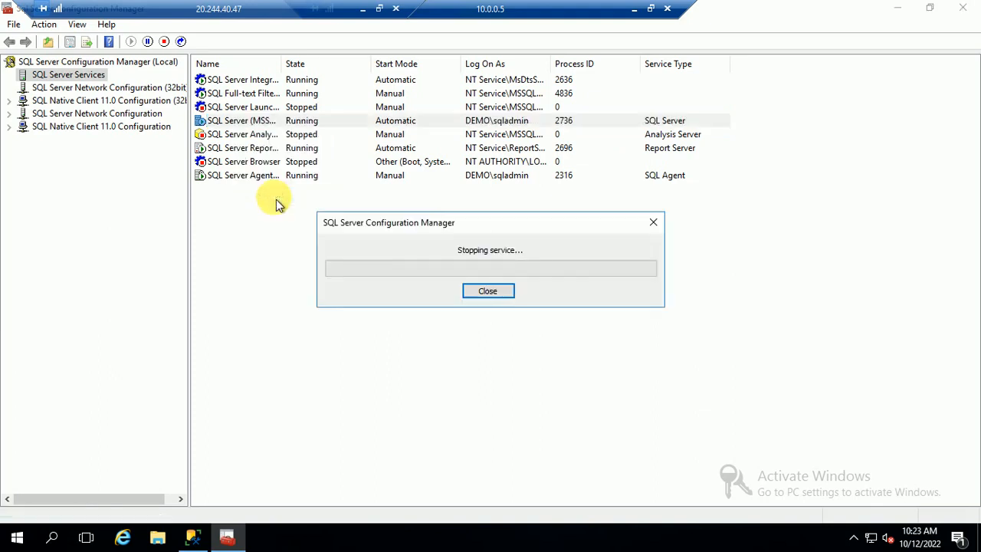
left_click(635, 11)
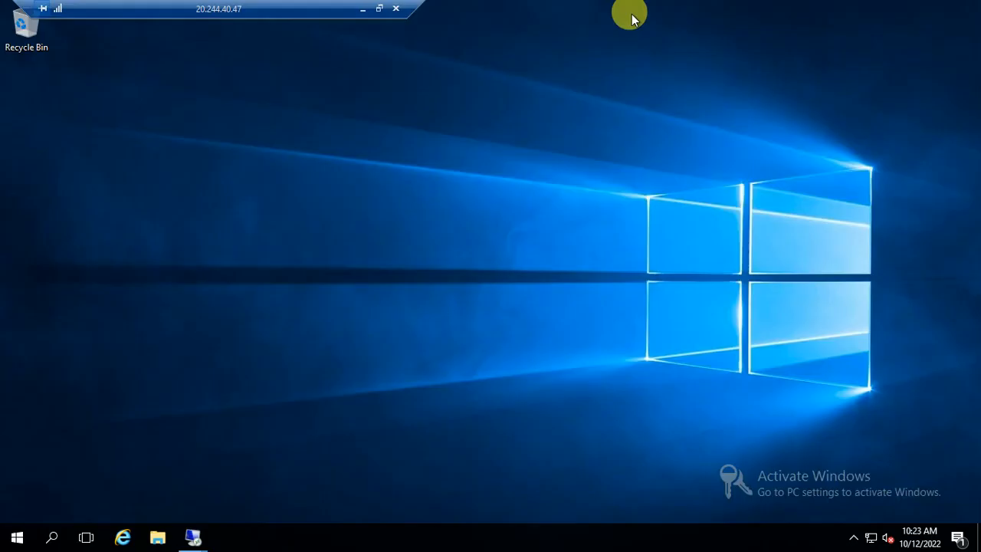
Launch Remote Desktop Connection and connect to 10.0.0.6.
left_click(23, 536)
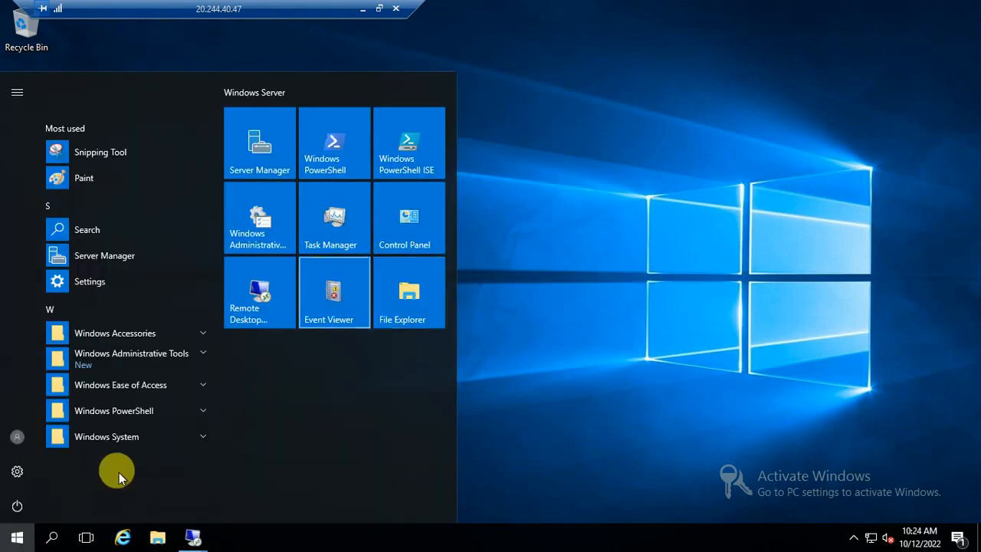
left_click(247, 305)
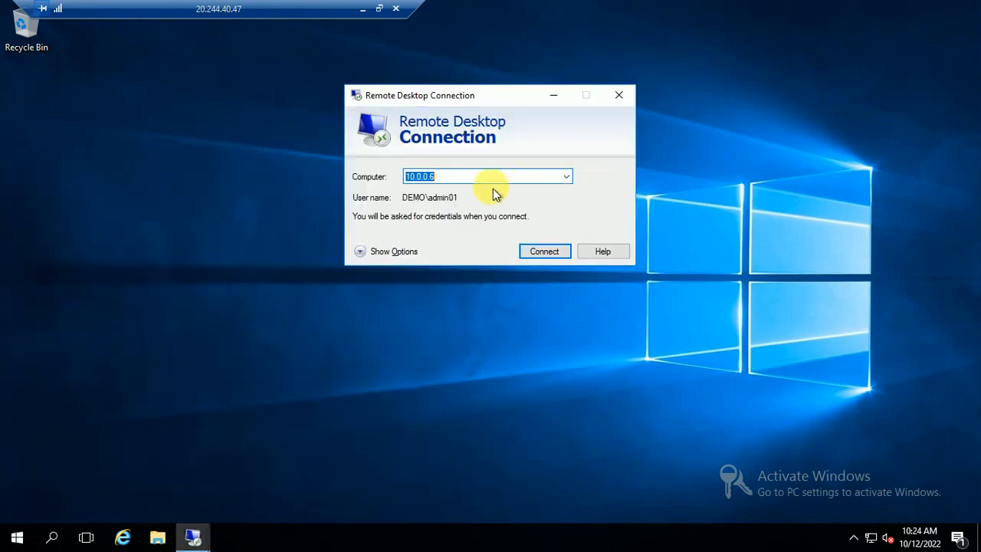
left_click(544, 253)
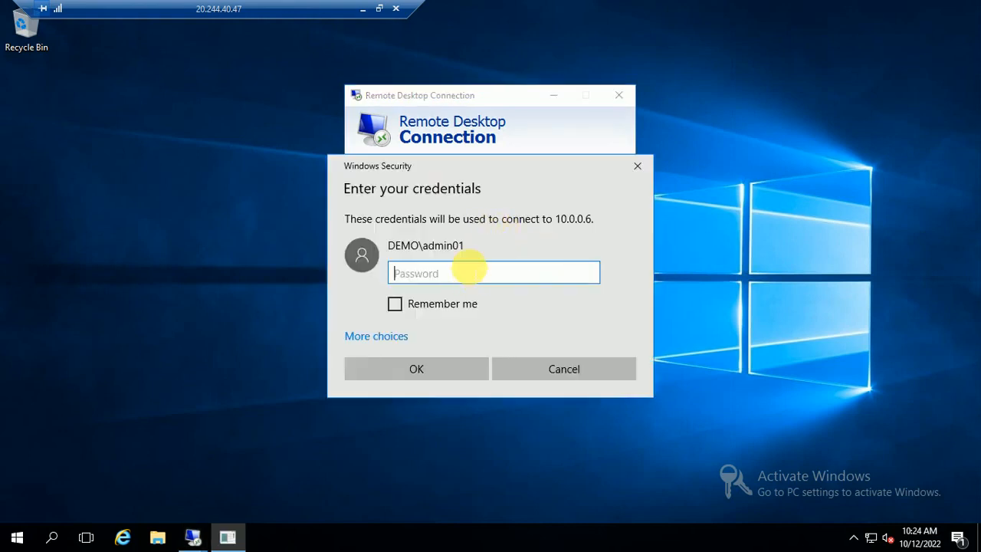
Sign in with a different account using the domain admin's username and password.
left_click(376, 336)
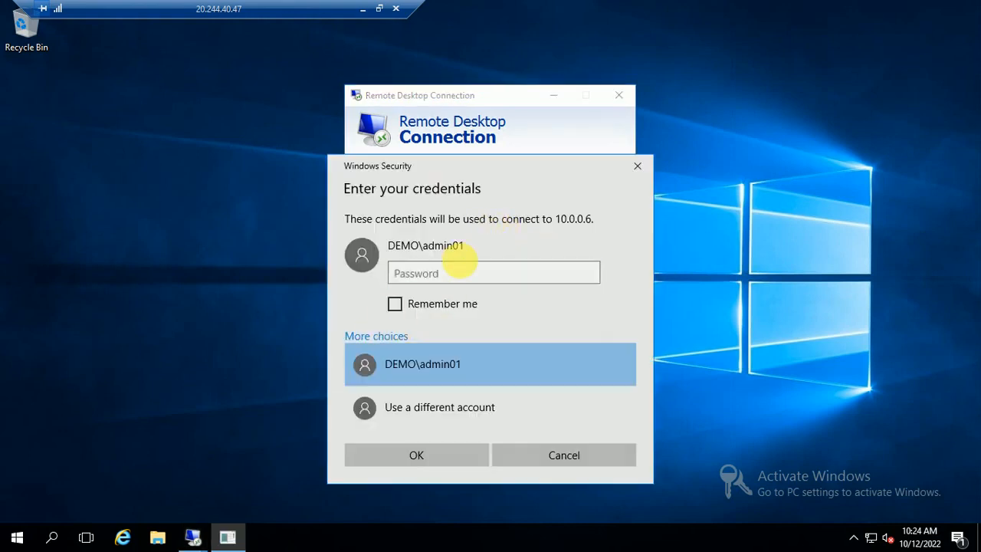
left_click(424, 409)
key("Tab")
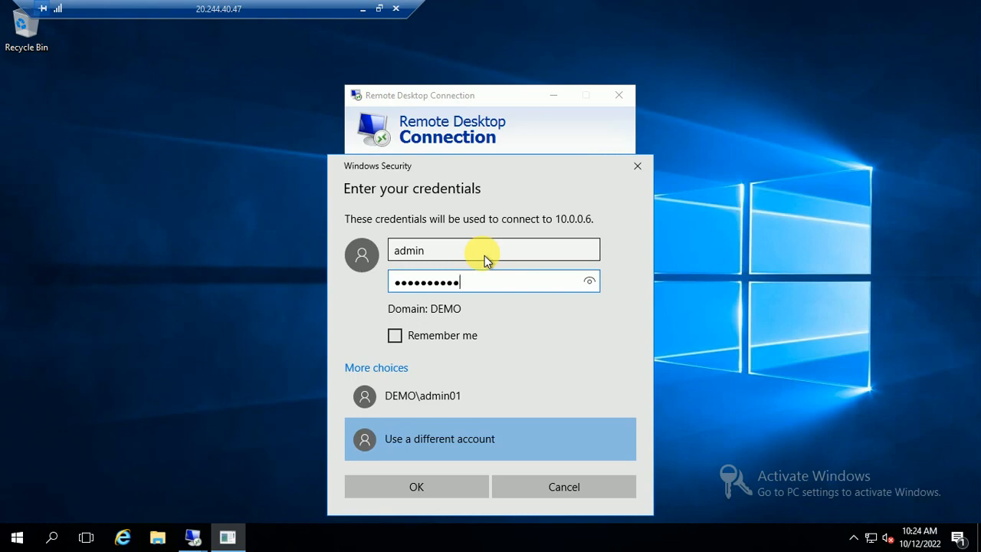
key("Return")
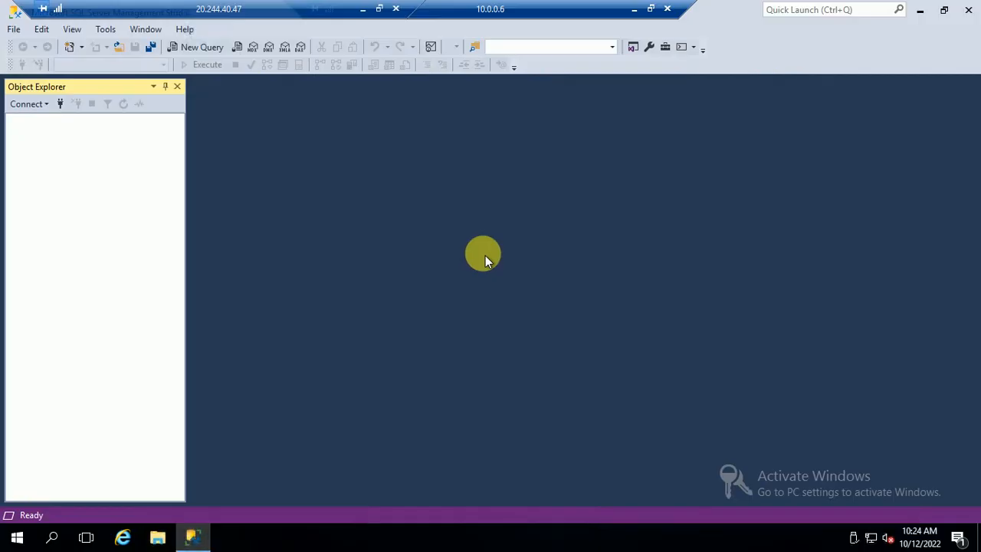
Search the Start menu for 'configurati' to find Configuration Manager.
key("super")
type("con")
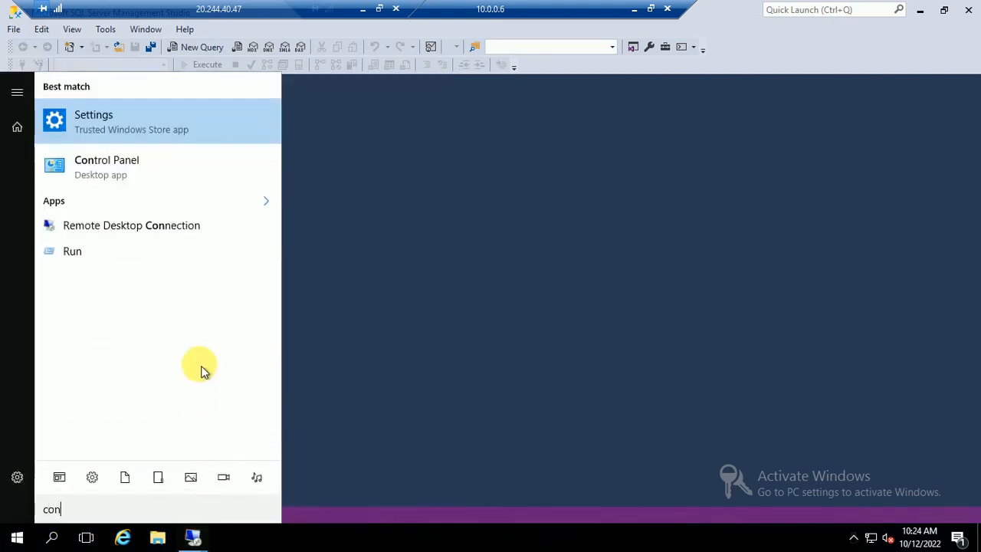
type("fi")
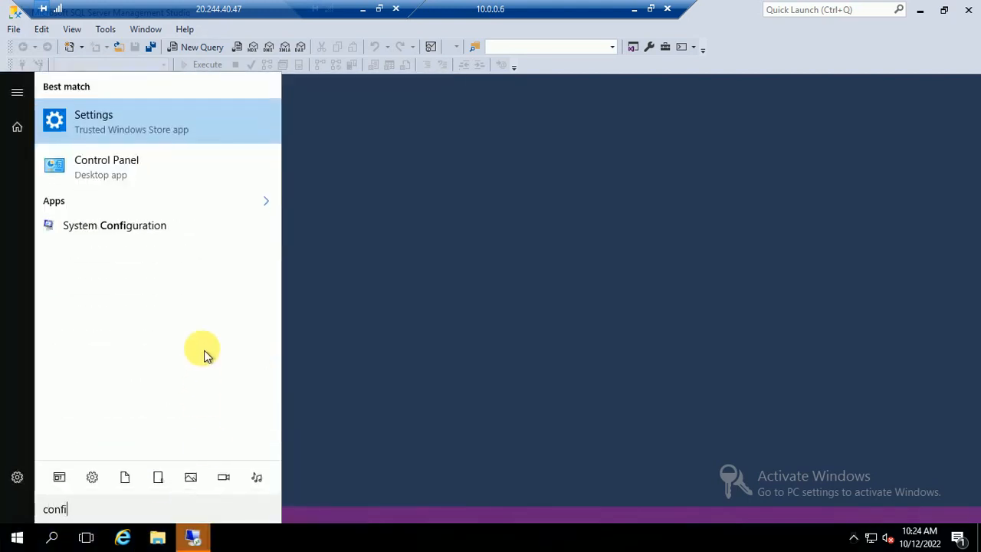
key("BackSpace")
key("BackSpace")
key("BackSpace")
key("BackSpace")
key("BackSpace")
type("config")
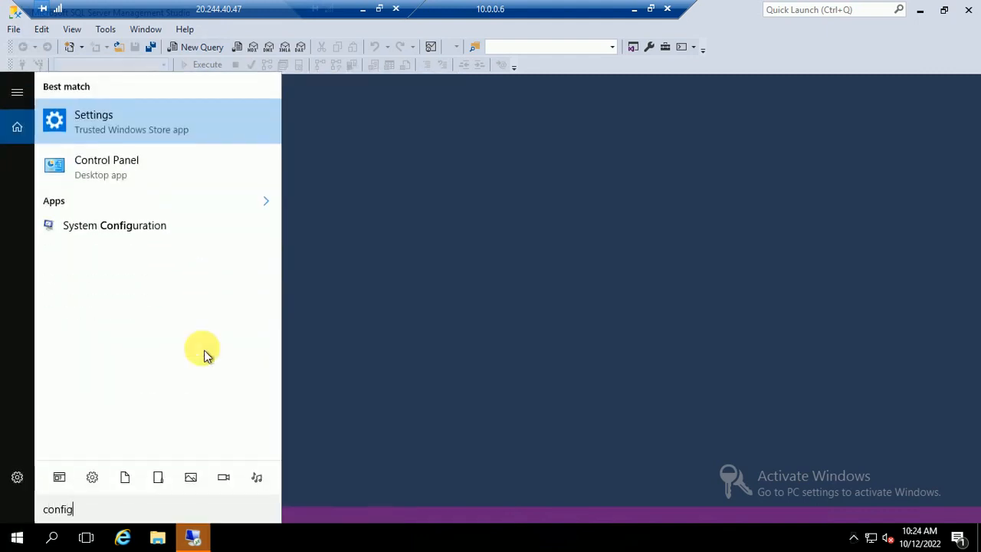
type("urati")
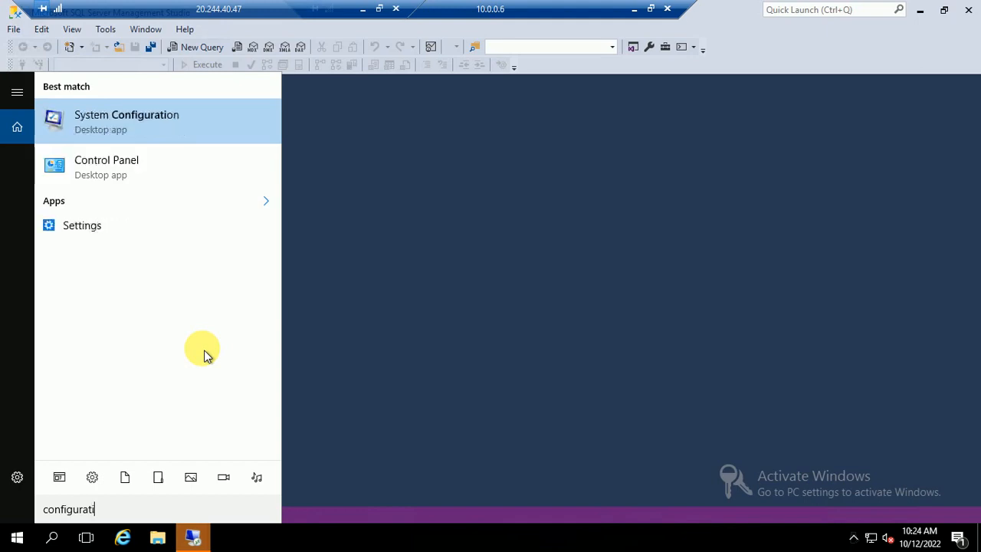
left_click(17, 536)
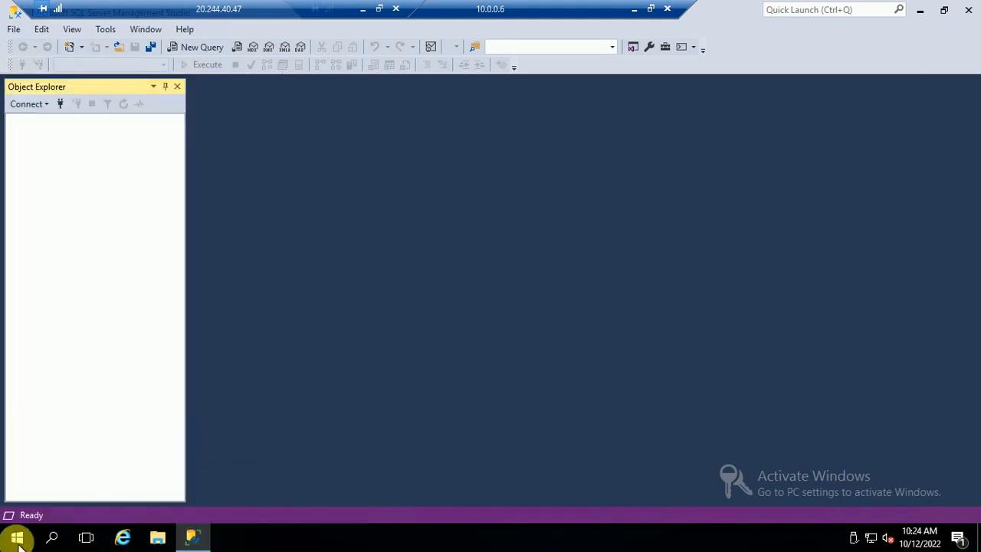
Open it from the Microsoft SQL Server 2016 program group and approve the UAC prompt.
left_click(17, 536)
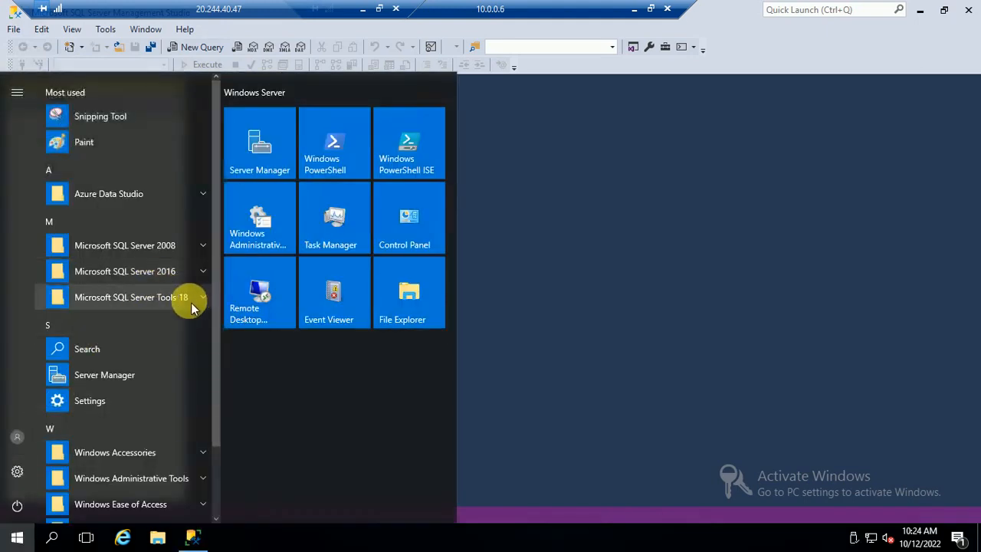
left_click(177, 280)
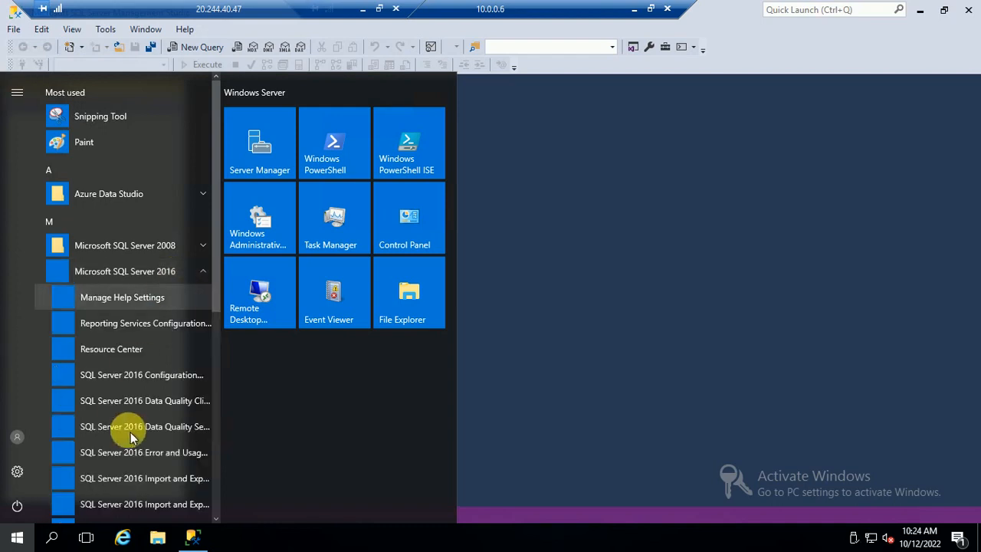
scroll(219, 452, "down", 5)
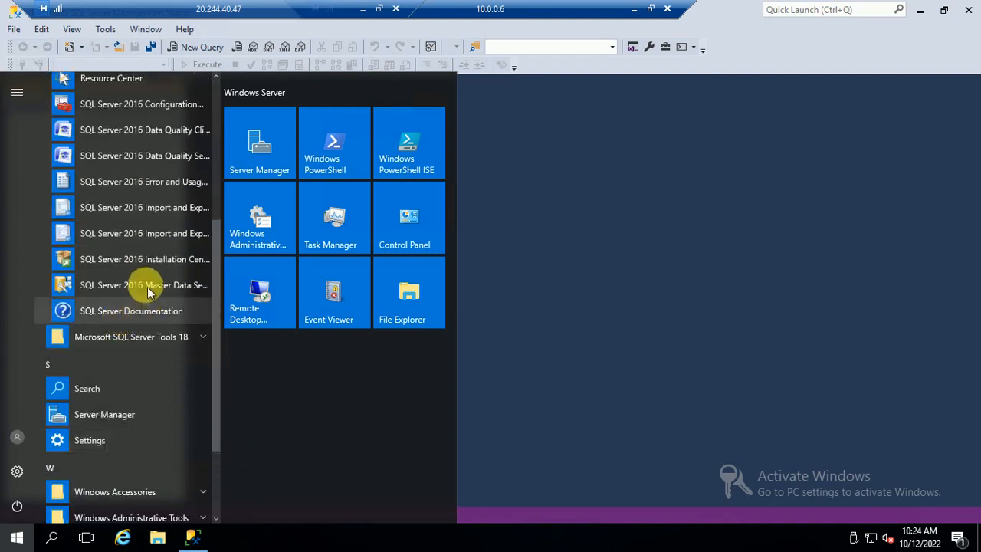
left_click(118, 108)
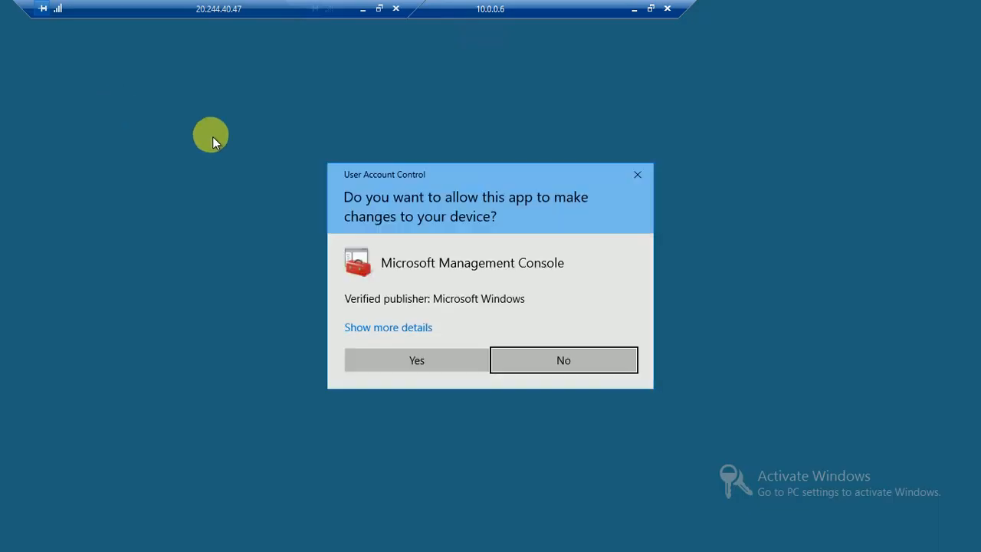
left_click(414, 360)
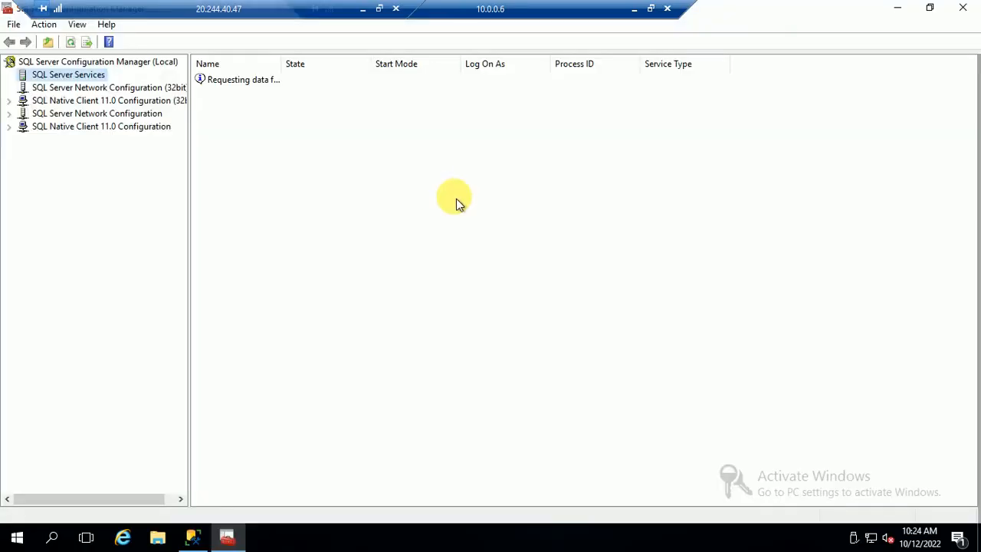
Tick Enable AlwaysOn Availability Groups in the MSSQLSERVER service properties and apply it.
left_click(254, 123)
right_click(253, 125)
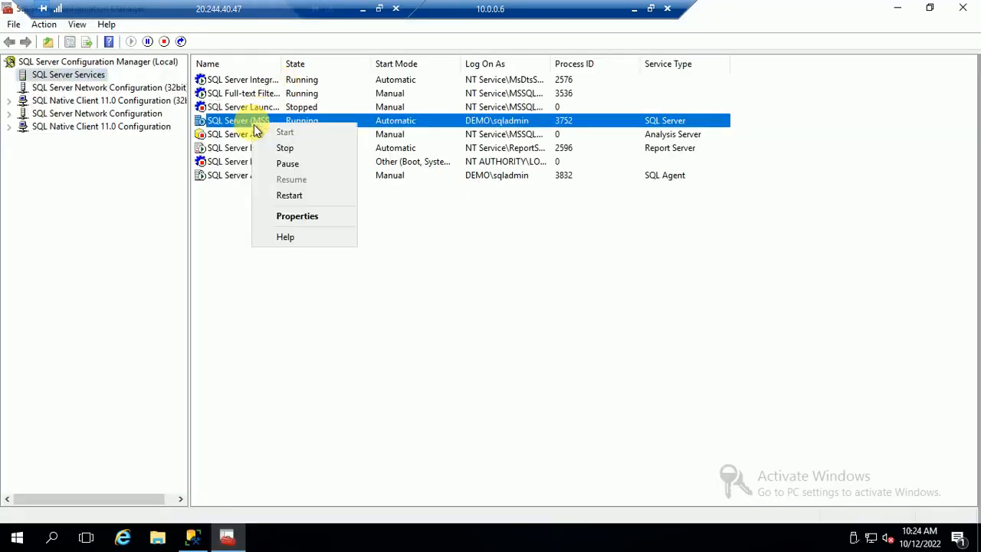
left_click(303, 223)
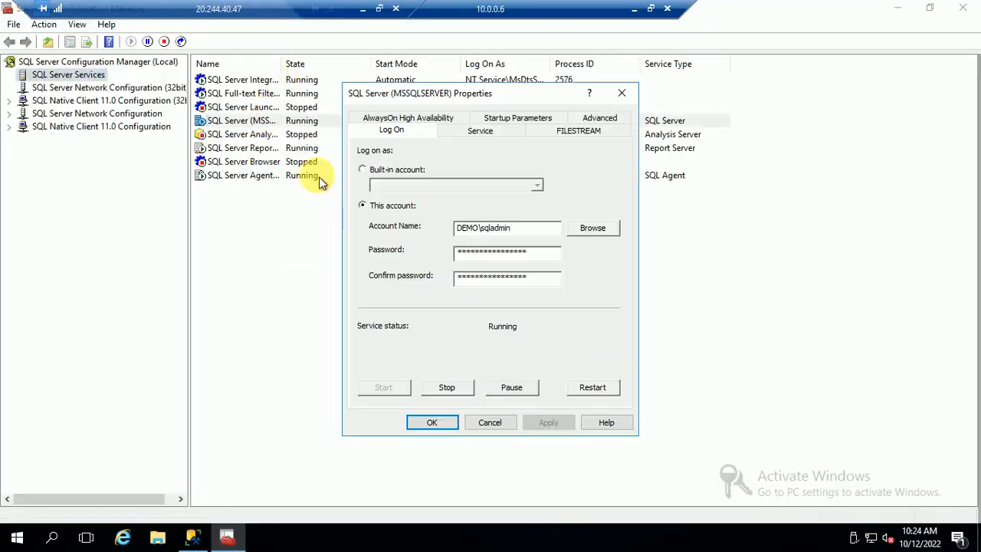
left_click(399, 117)
left_click(362, 193)
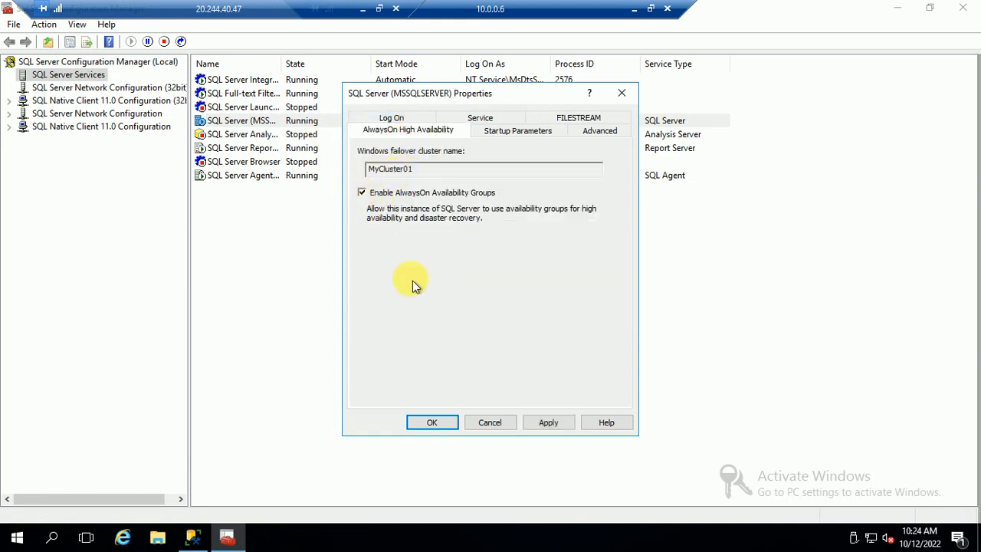
left_click(549, 423)
Acknowledge the restart warning, close the properties, and restart the MSSQLSERVER service.
left_click(622, 325)
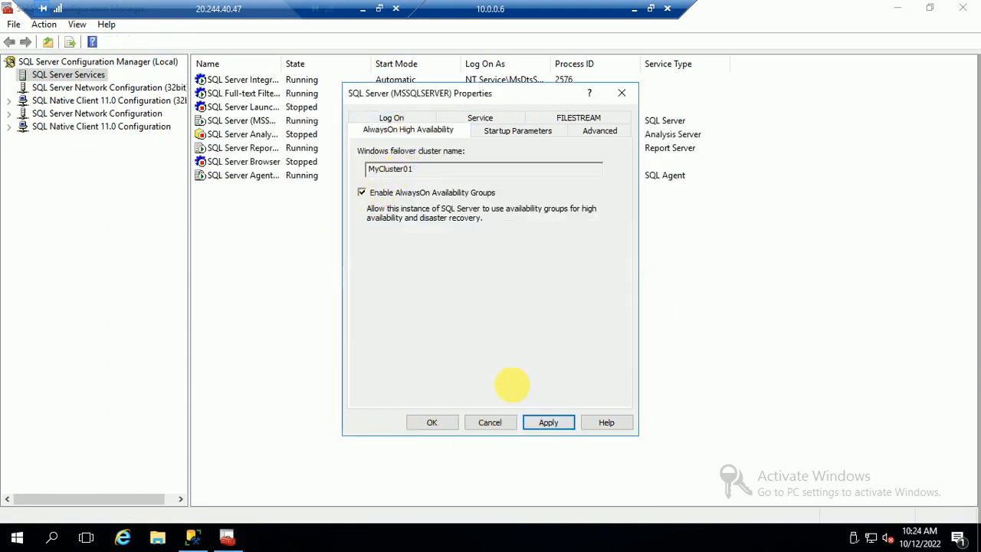
left_click(422, 421)
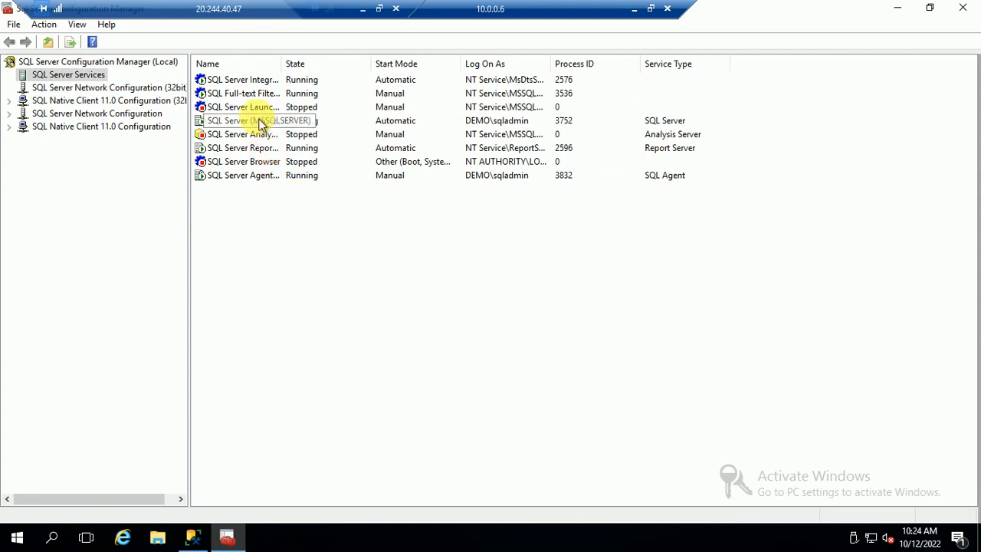
right_click(261, 123)
left_click(301, 190)
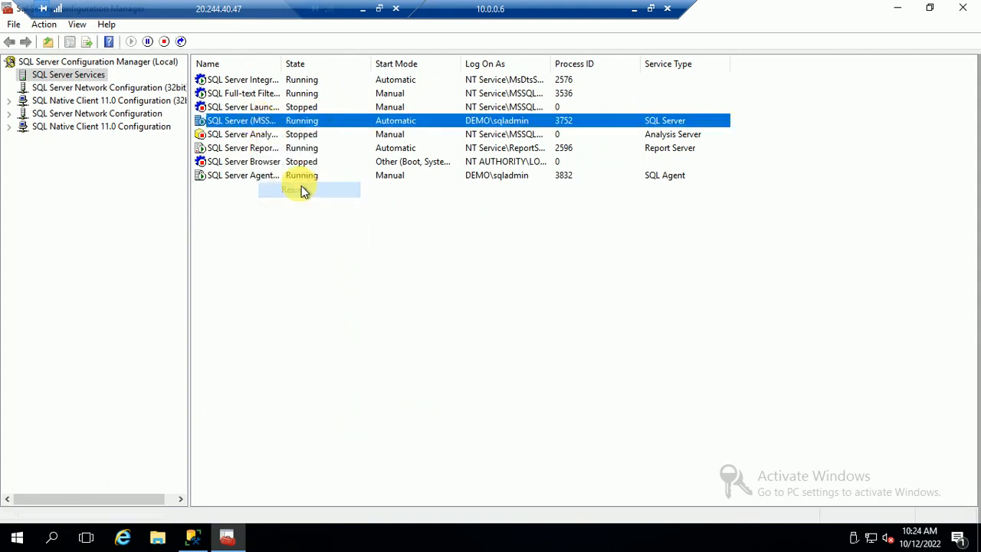
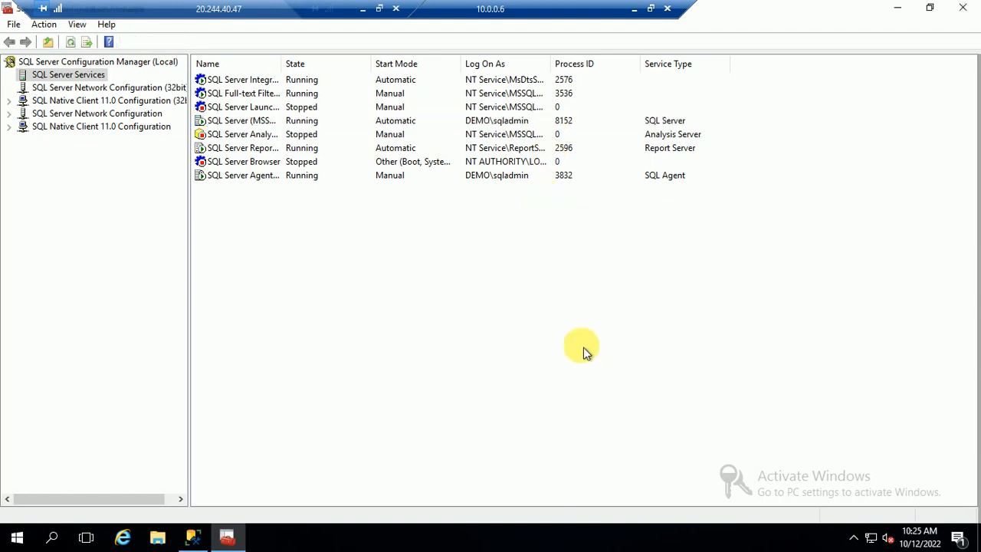
Switch to the 10.0.0.5 session and refresh its services to show SQL Server running as process 1900.
left_click(634, 10)
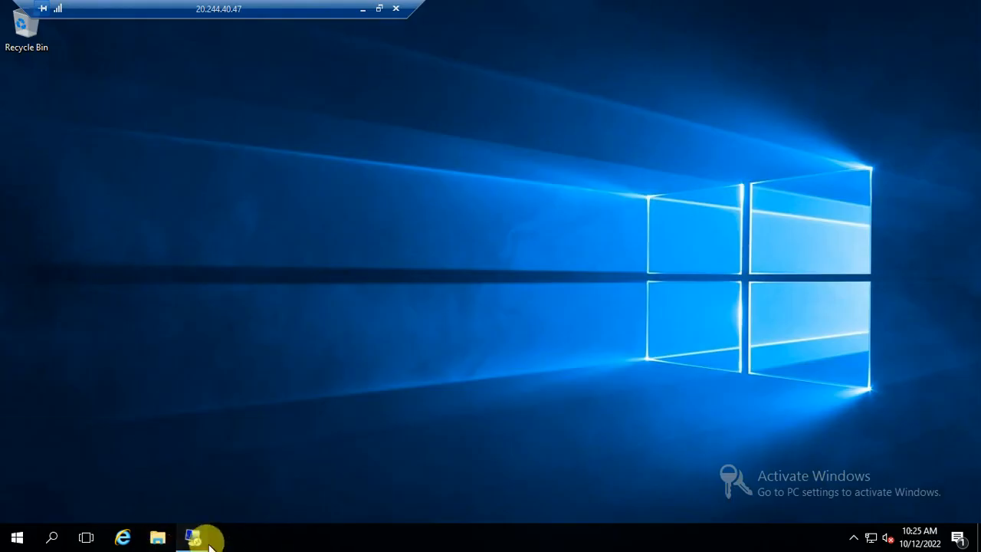
mouse_move(198, 537)
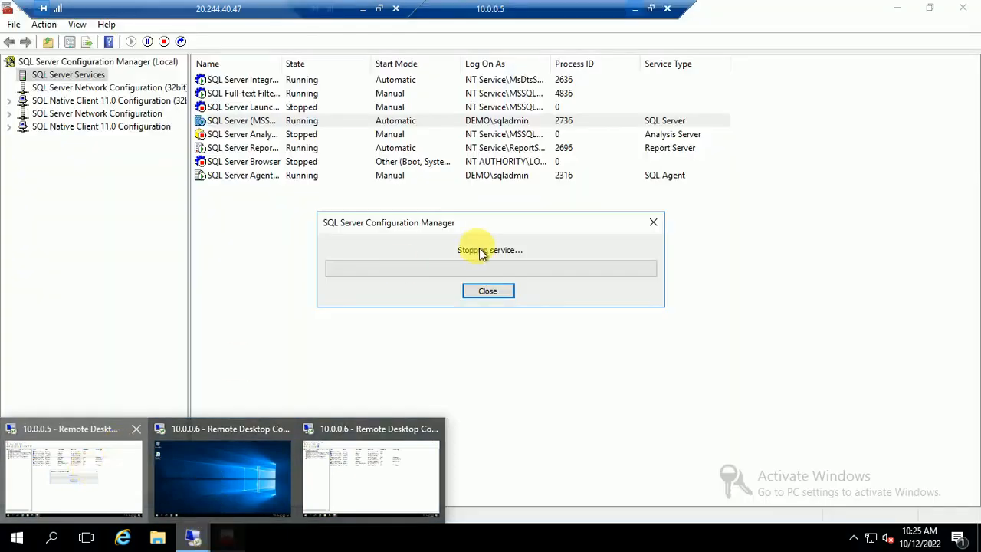
left_click(74, 475)
right_click(335, 253)
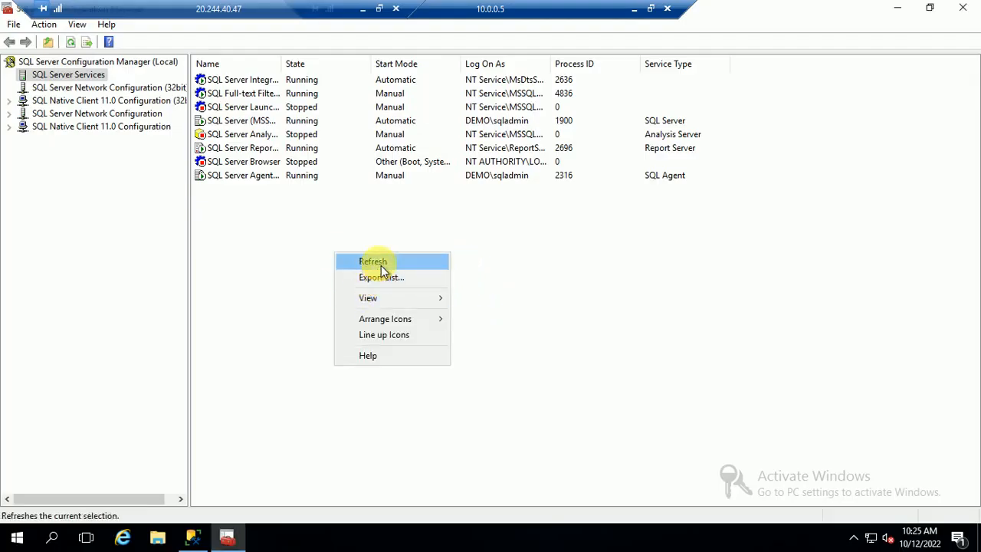
left_click(374, 262)
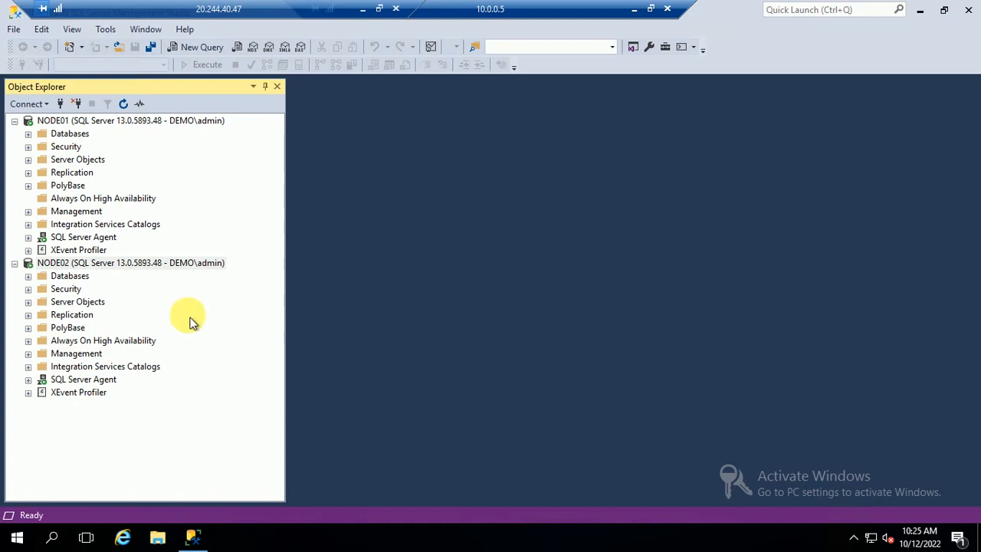
Disconnect both NODE01 and NODE02 in Object Explorer.
right_click(110, 122)
left_click(76, 125)
right_click(76, 125)
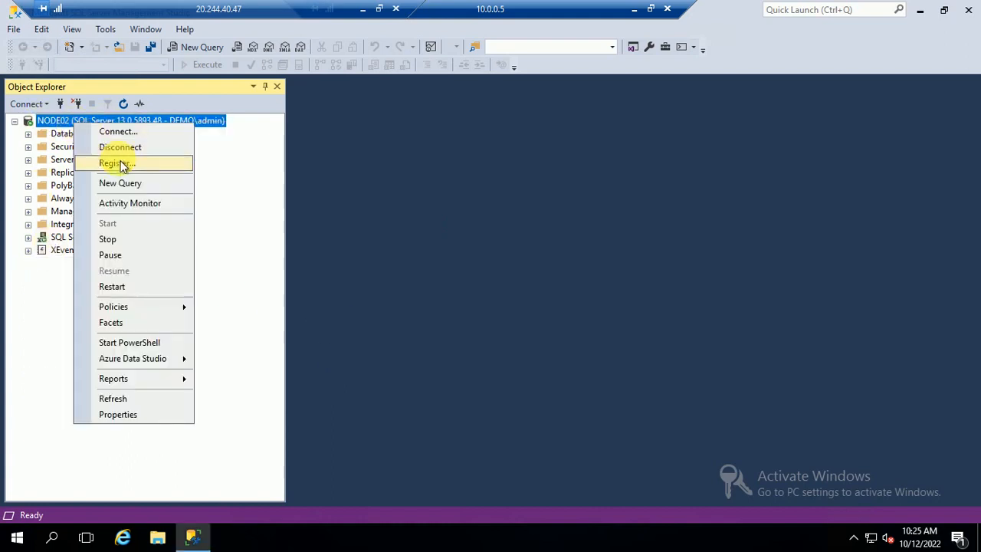
left_click(122, 152)
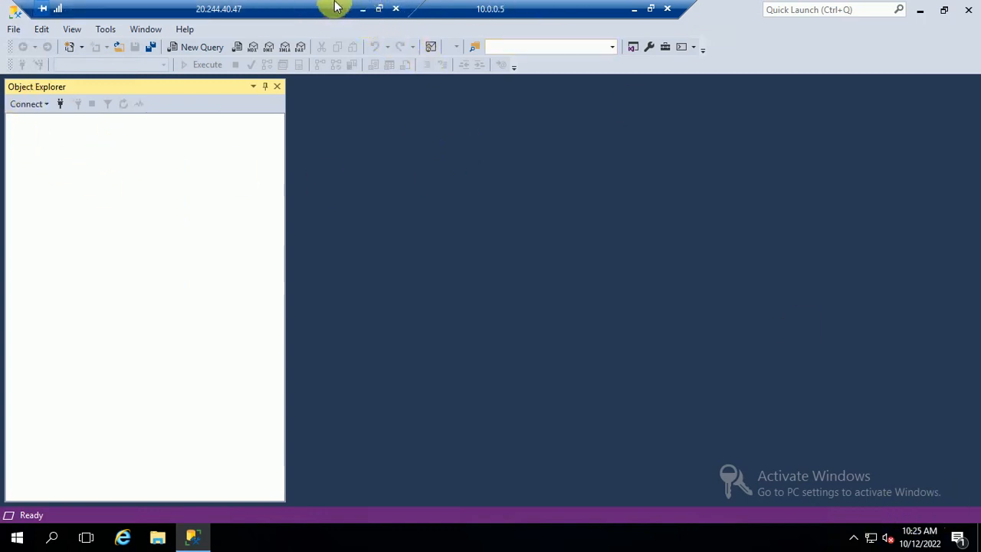
Stop a background tray app on the host, then return to Management Studio in the remote session.
key("super+d")
left_click(363, 9)
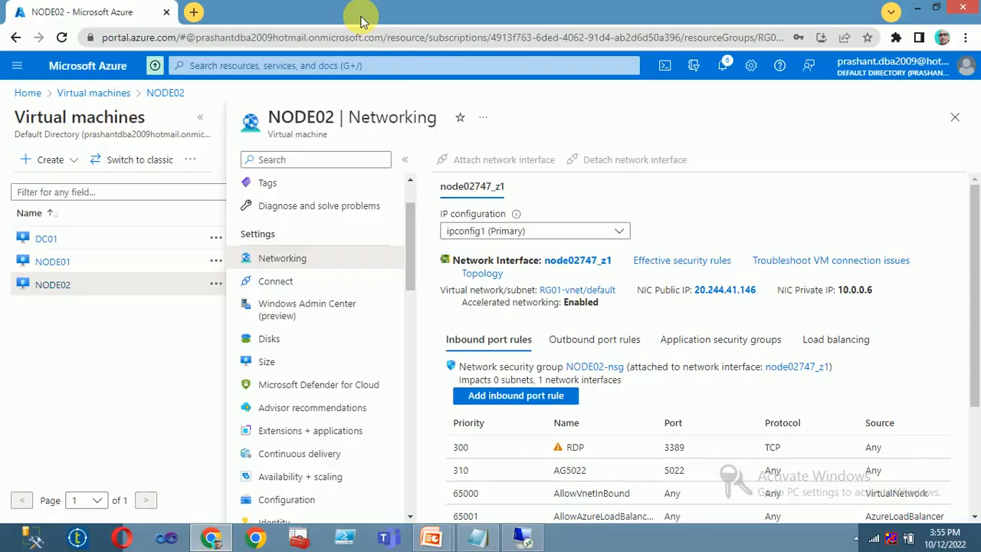
left_click(856, 538)
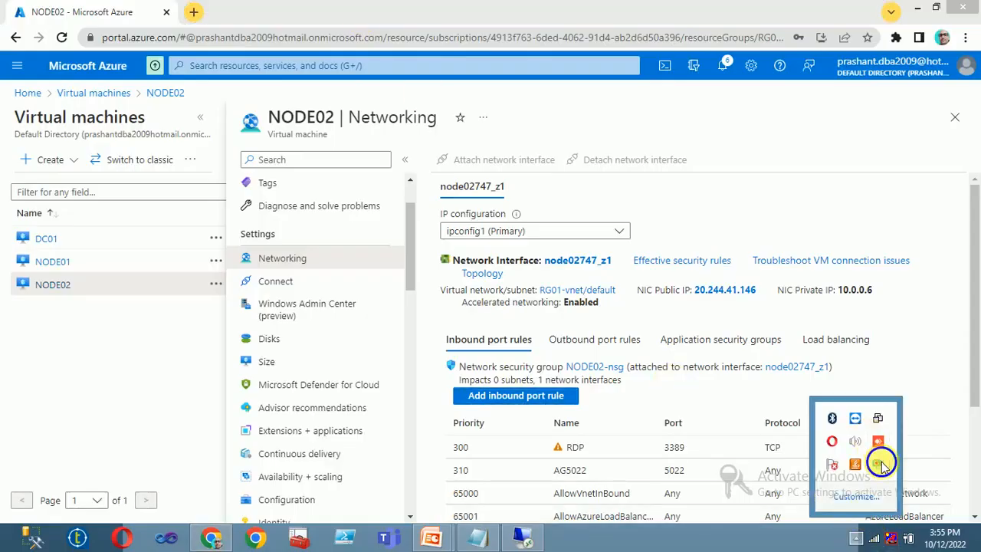
right_click(878, 465)
left_click(720, 342)
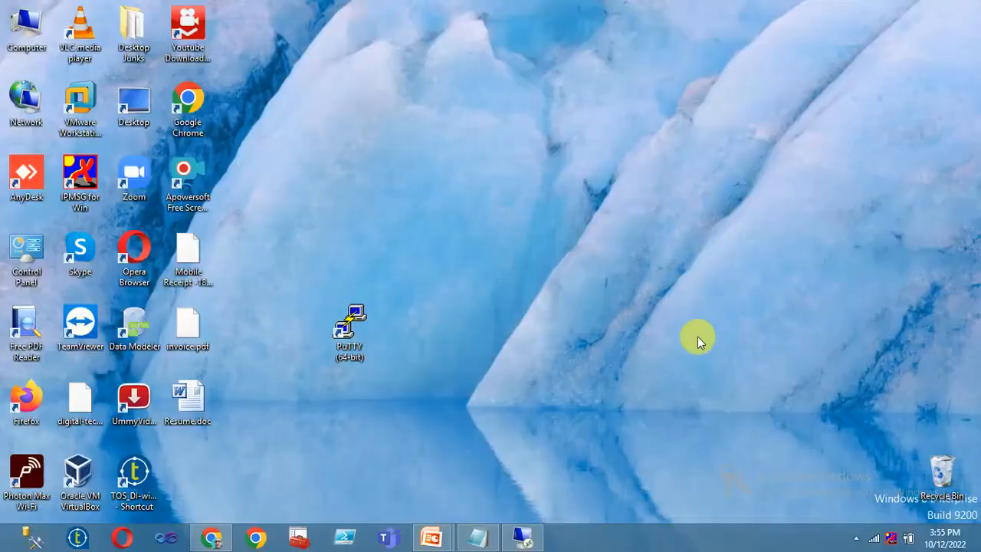
left_click(521, 536)
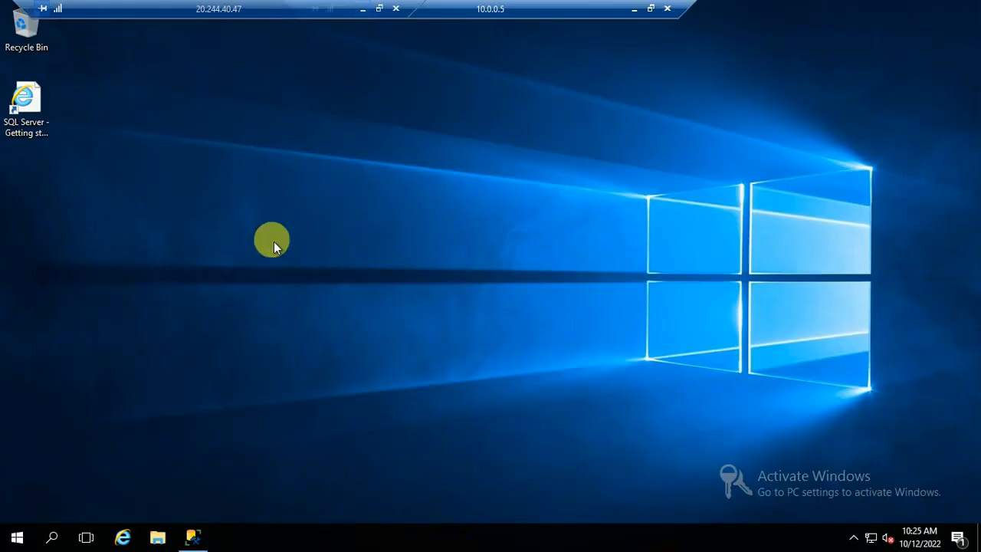
left_click(192, 534)
Connect the Database Engine to NODE01 and NODE02, then expand NODE01's Always On High Availability.
left_click(22, 104)
left_click(46, 121)
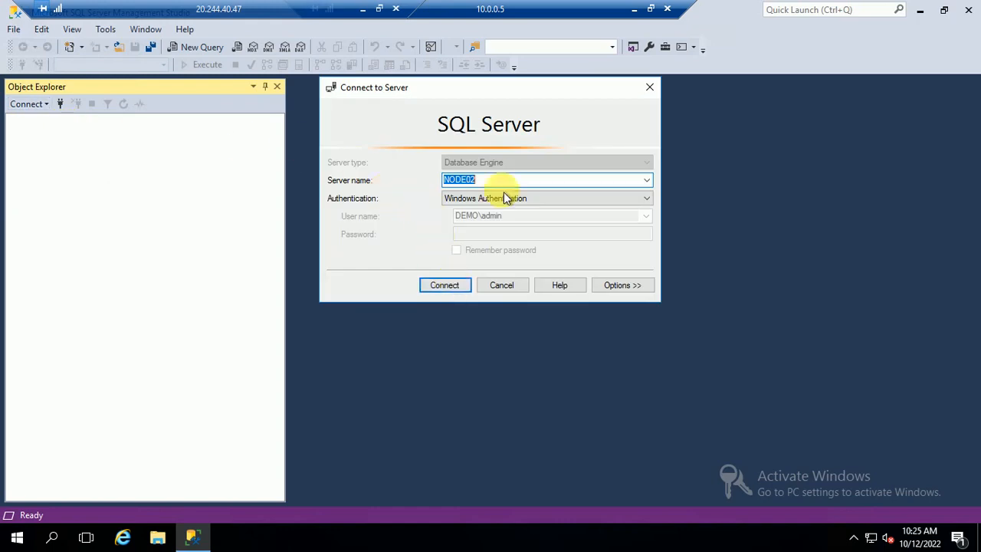
type("1")
key("Return")
right_click(86, 123)
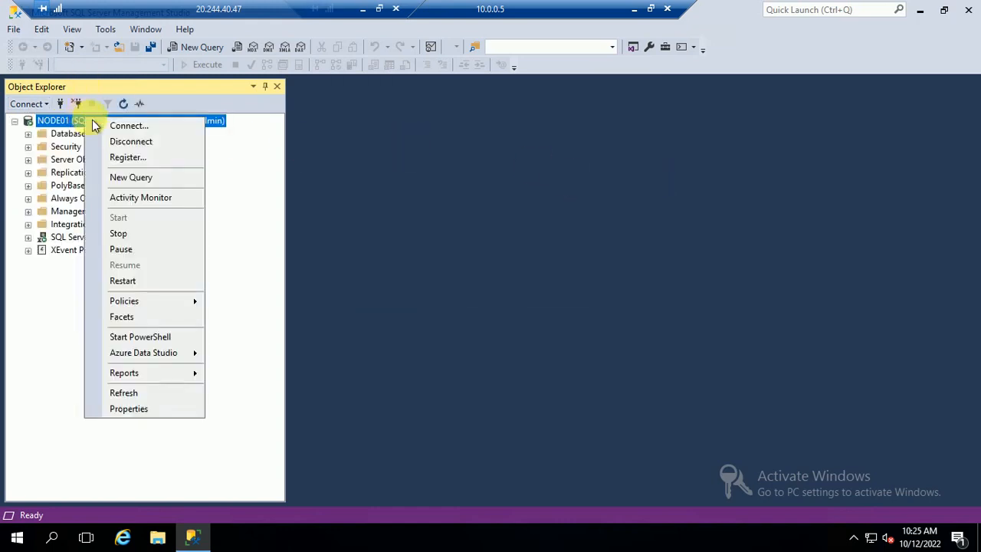
left_click(128, 126)
key("BackSpace")
type("2")
key("Return")
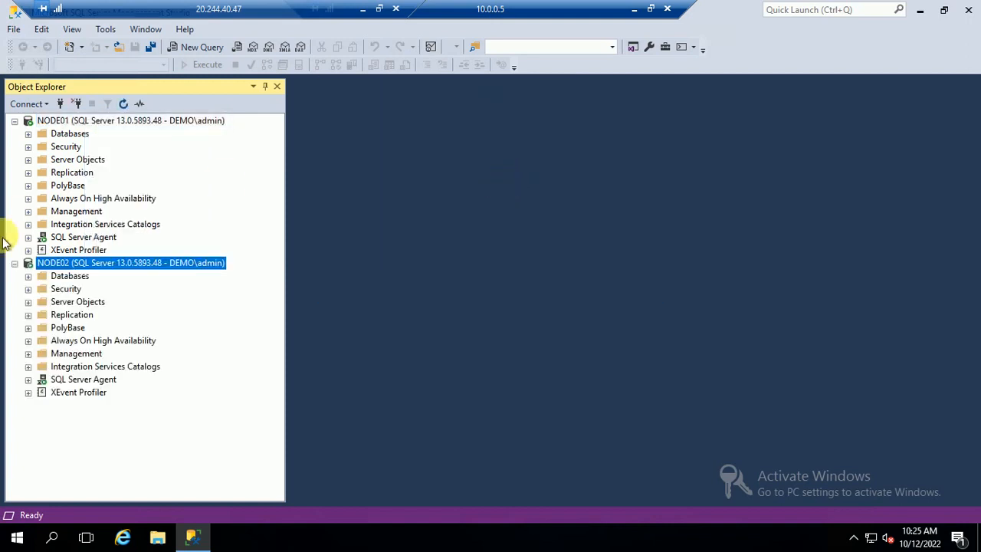
left_click(28, 199)
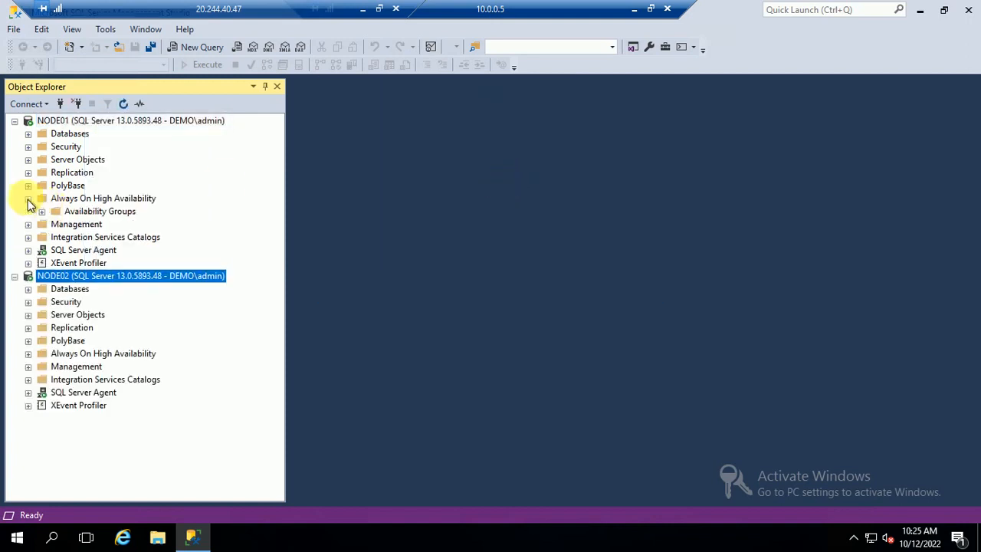
Start the New Availability Group Wizard, then cancel it.
right_click(99, 211)
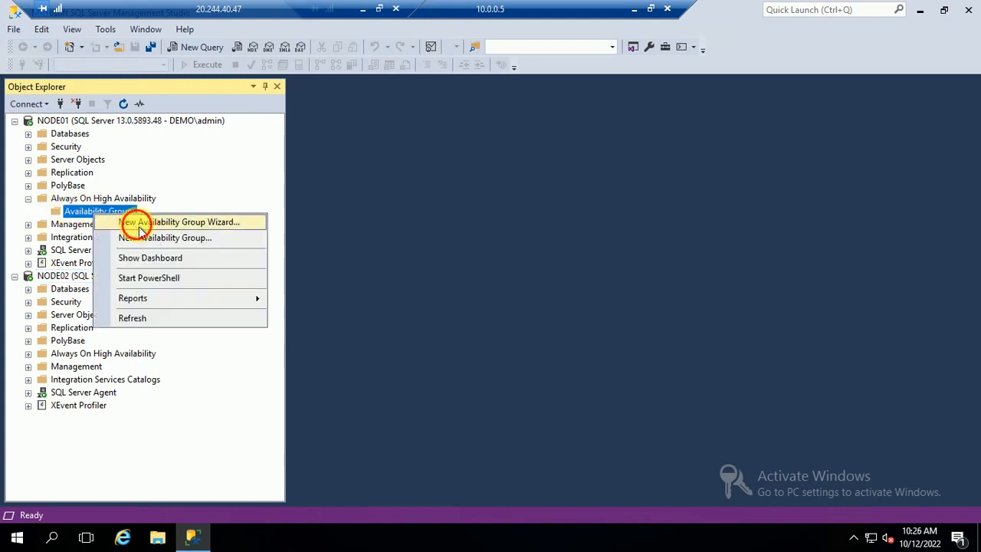
left_click(341, 222)
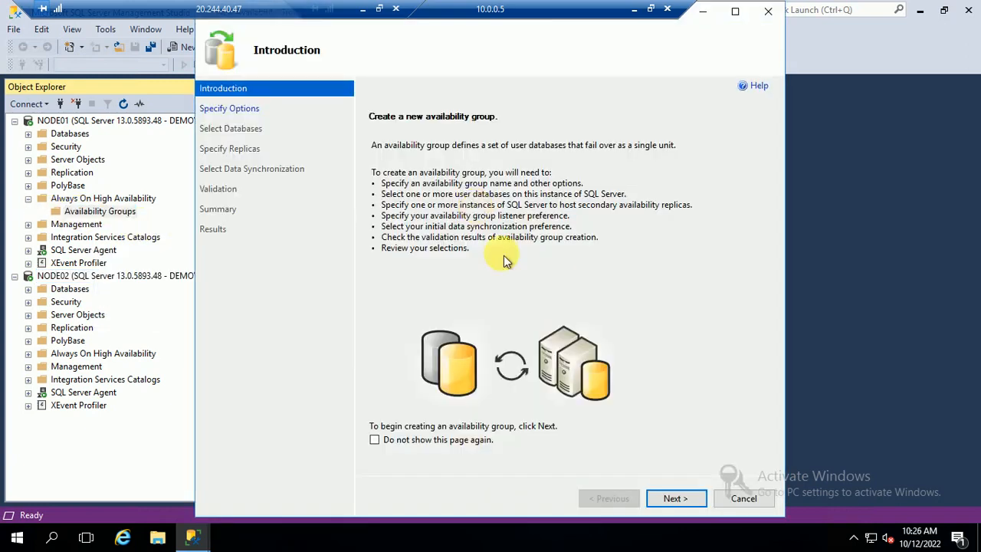
left_click(671, 498)
left_click(740, 499)
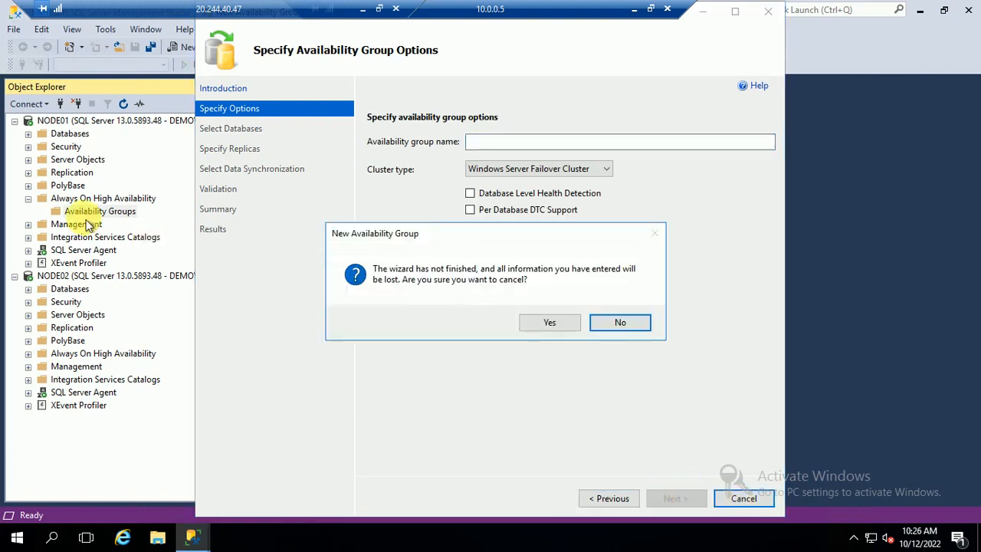
left_click(544, 323)
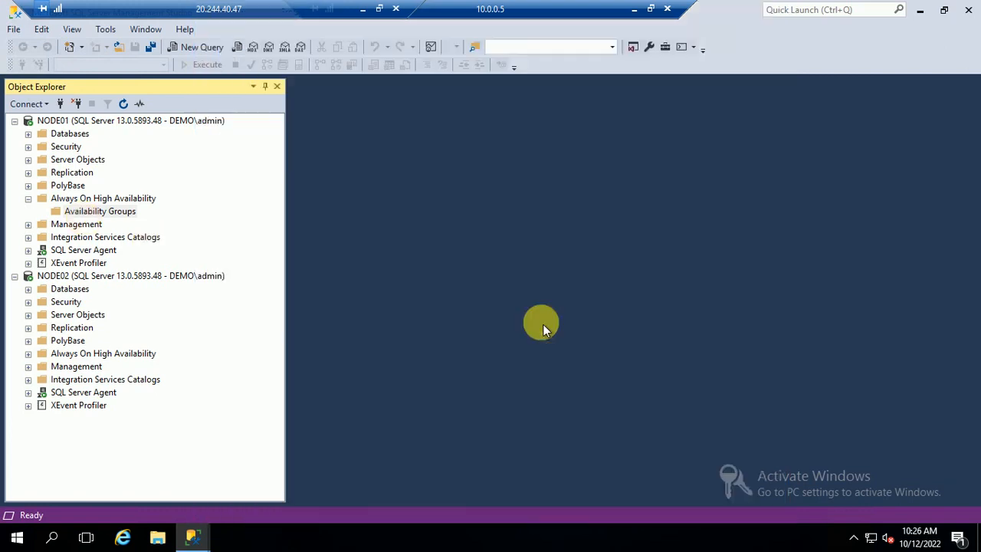
Create a new database named Demo on NODE01 with default settings.
left_click(28, 133)
right_click(63, 134)
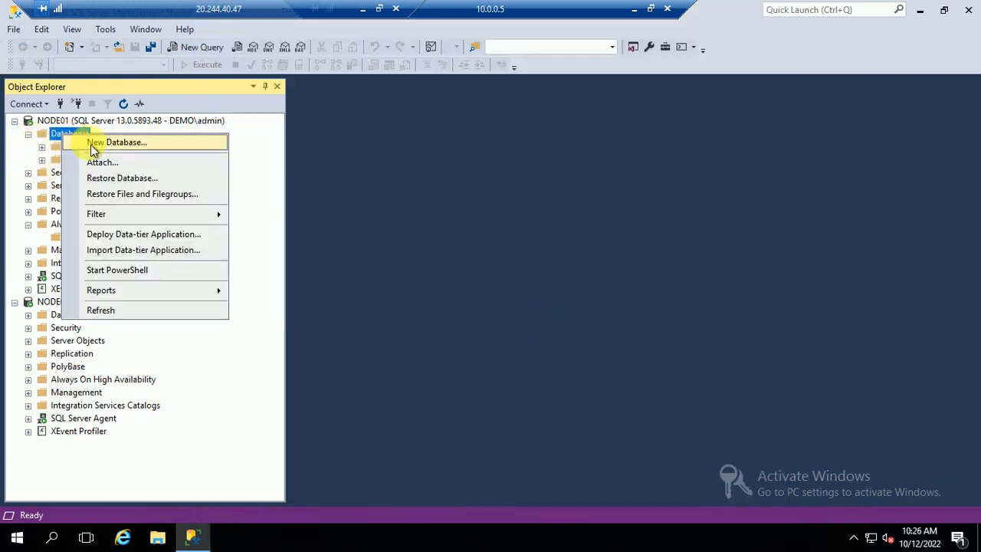
left_click(95, 144)
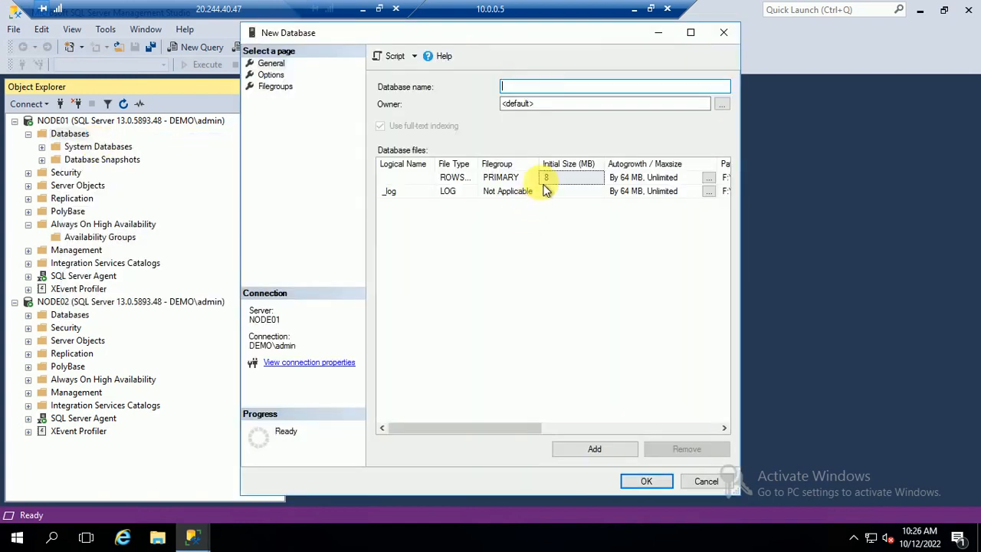
type("Dem")
left_click(646, 480)
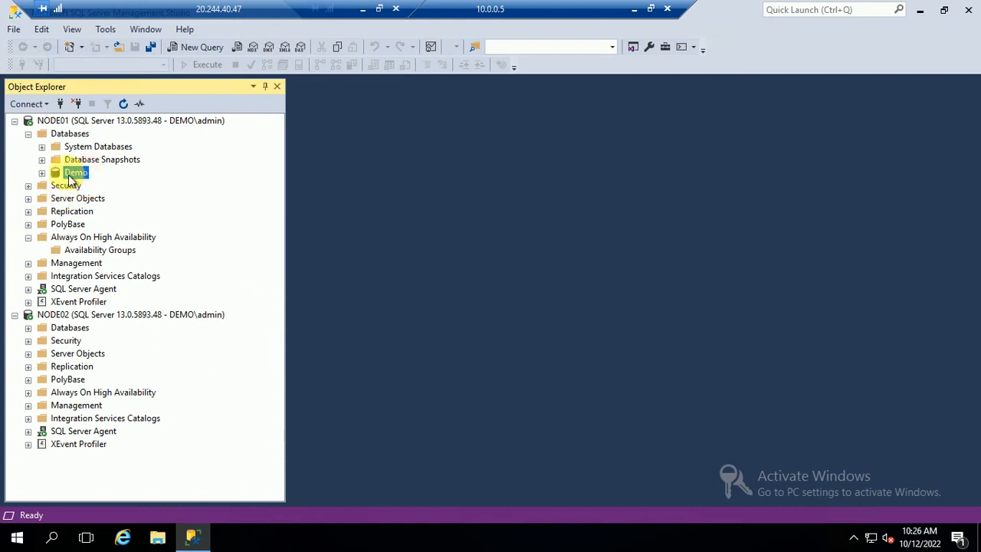
Check the Demo database's Options page in Properties and close without changes.
right_click(73, 172)
left_click(113, 419)
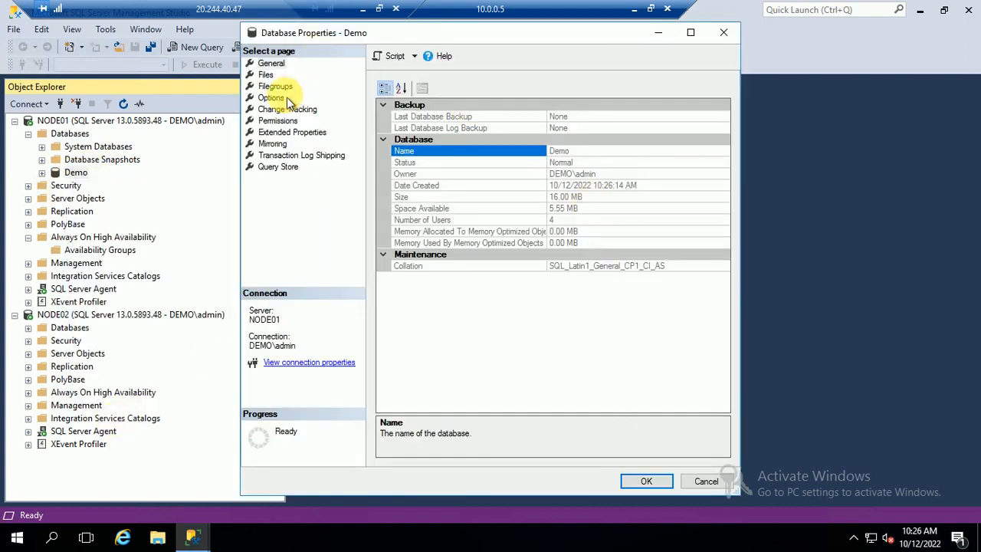
left_click(285, 97)
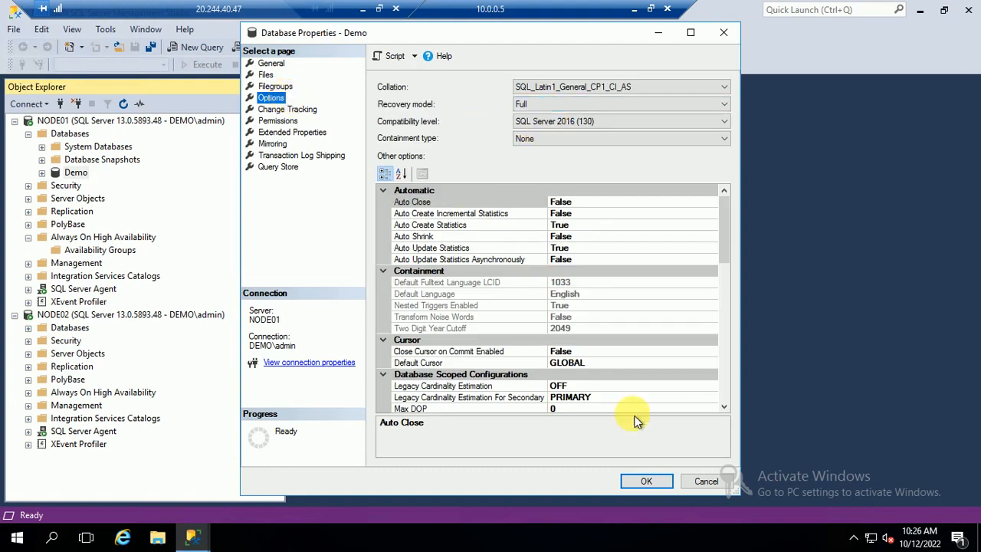
left_click(704, 483)
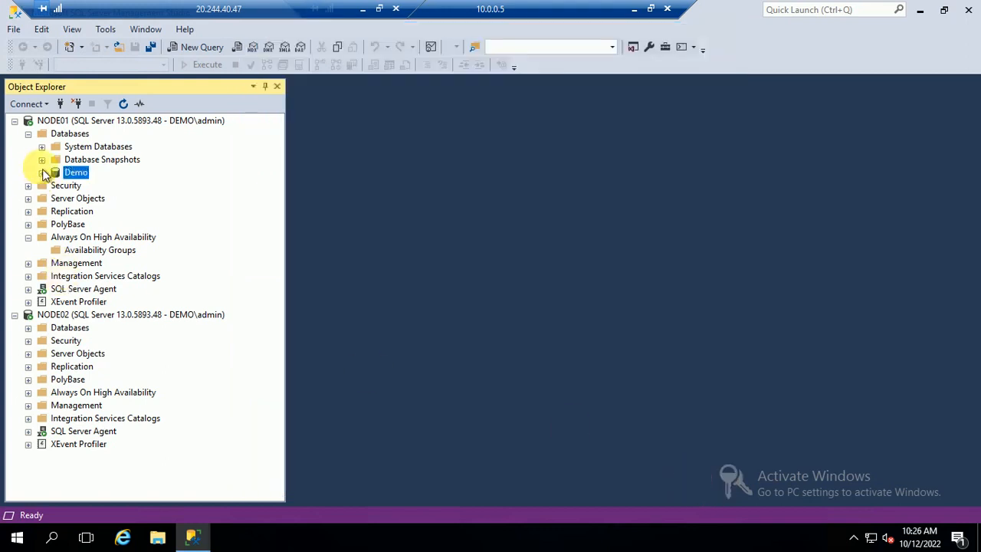
Design a new Demo table with columns empno int and ename varchar(50).
left_click(42, 173)
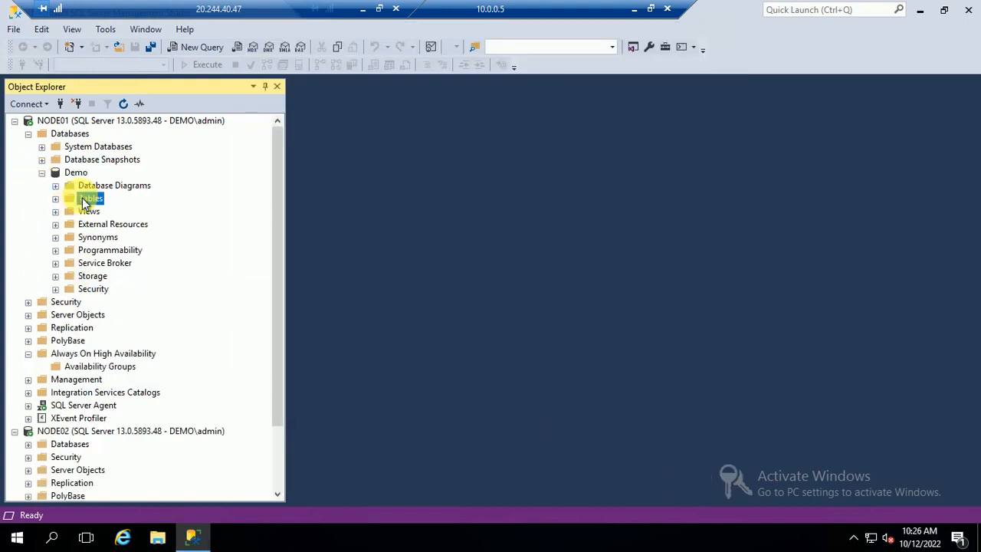
right_click(84, 198)
mouse_move(117, 213)
left_click(228, 208)
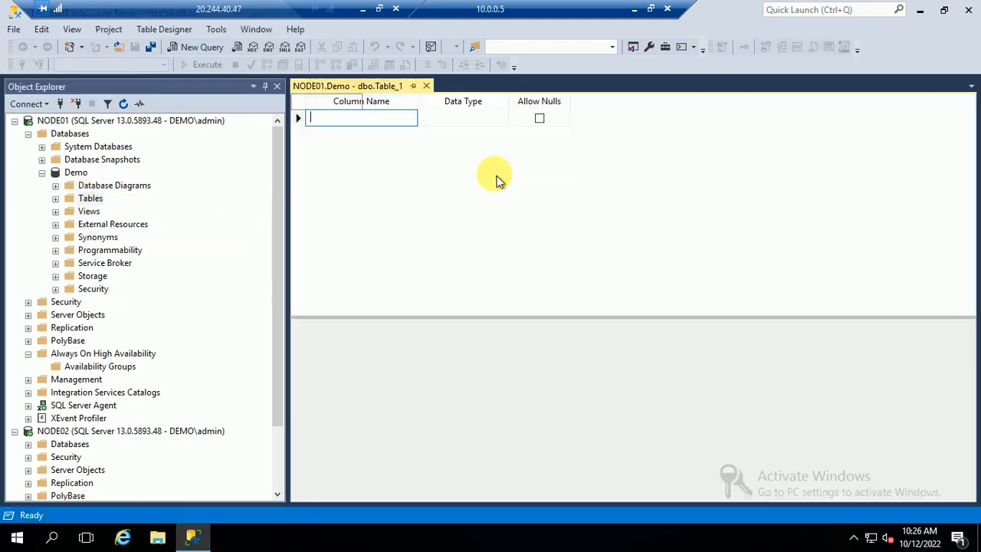
type("empno")
key("Tab")
type("int")
key("Tab")
key("Tab")
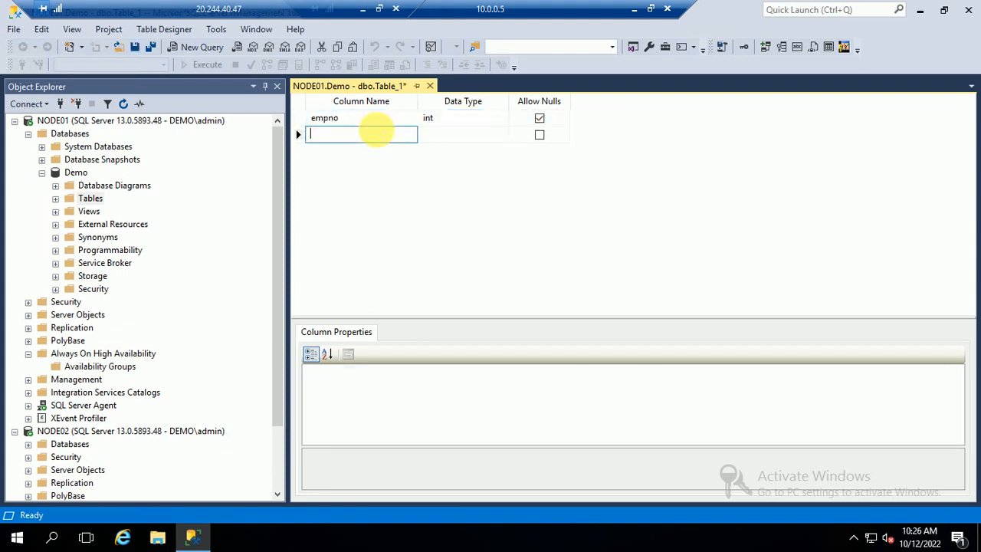
type("ename")
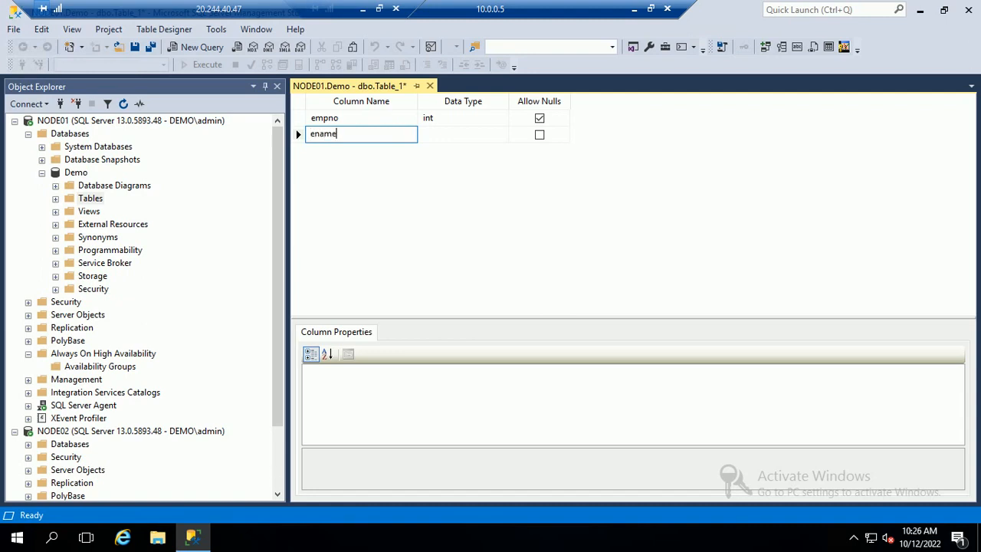
key("Tab")
type("va")
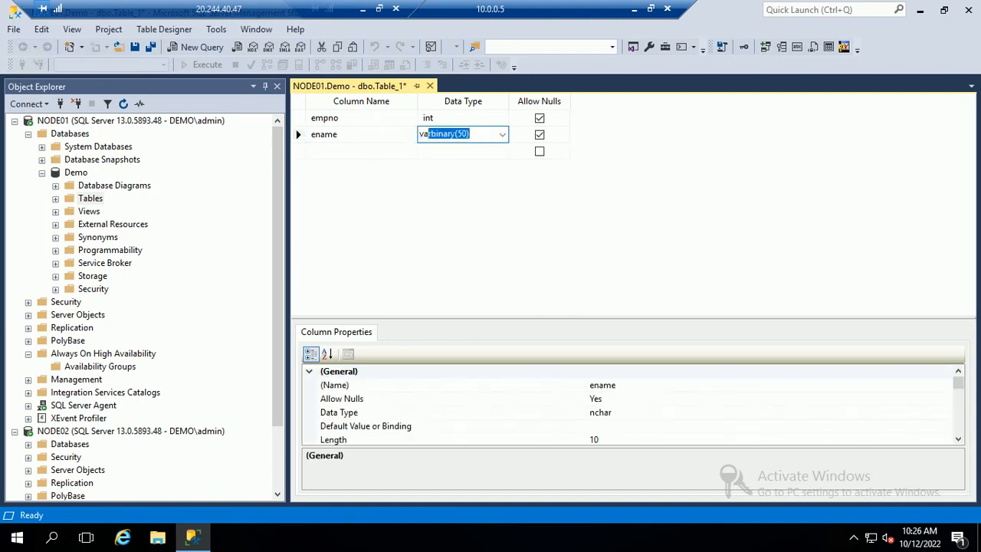
type("rch")
key("Tab")
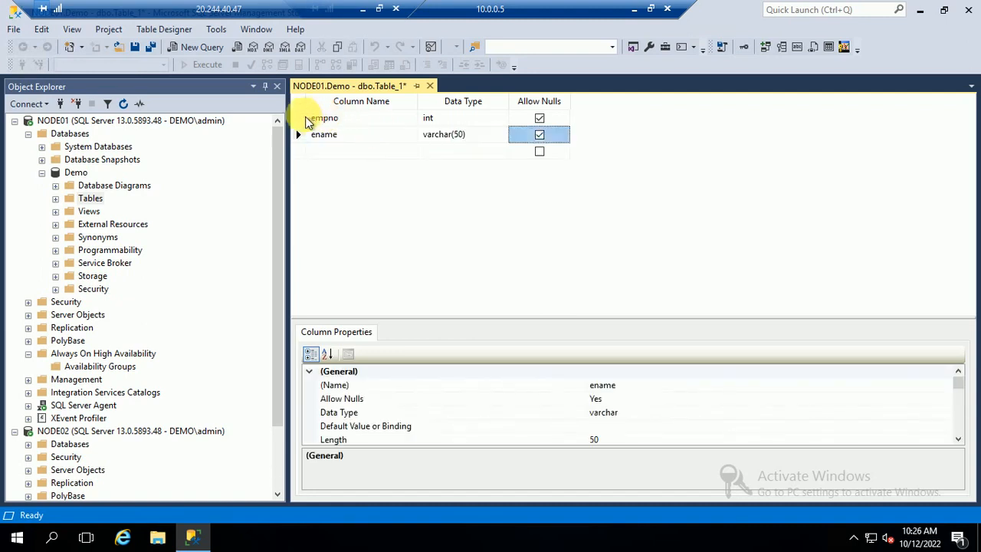
Set empno as the primary key and save the table as tblEmployee.
left_click(305, 120)
right_click(305, 121)
left_click(337, 125)
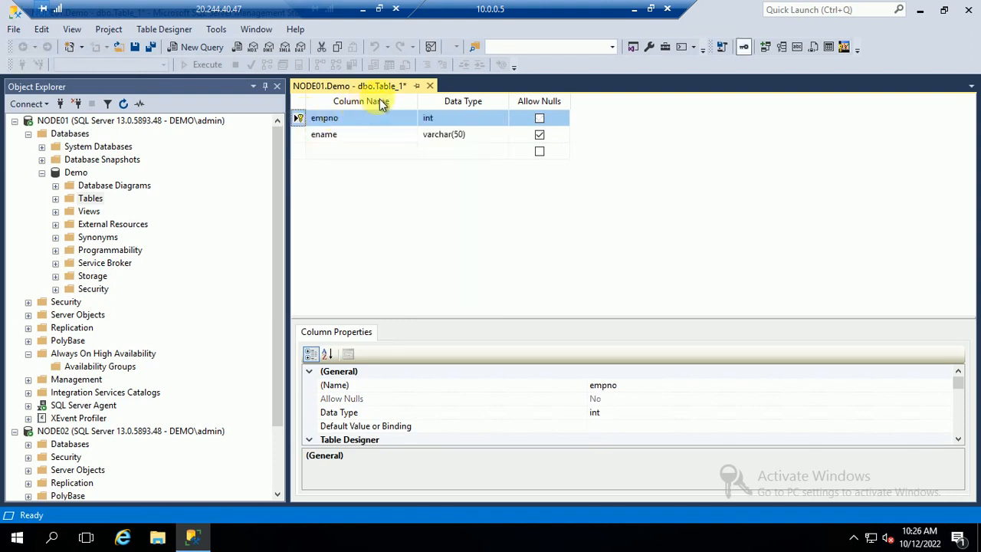
left_click(430, 87)
left_click(473, 354)
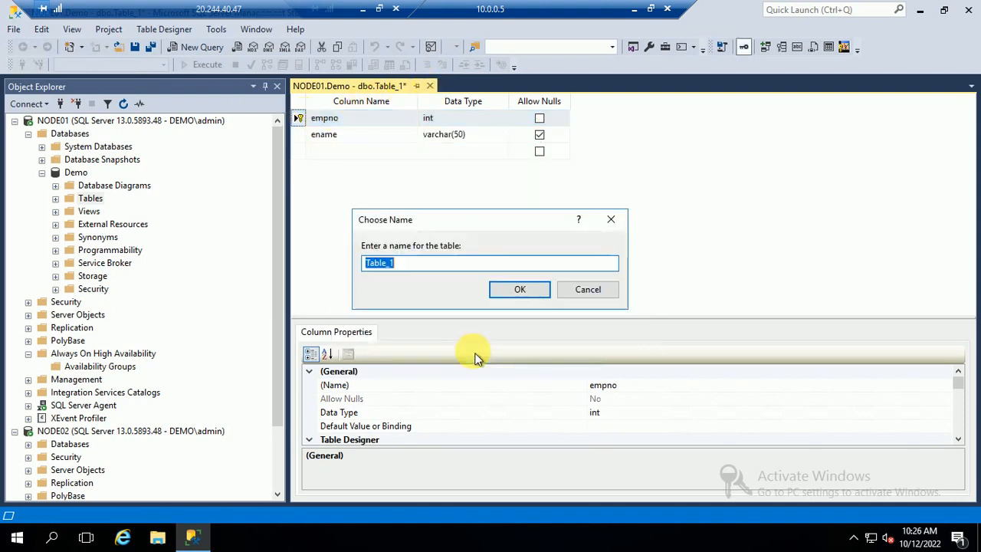
type("tblEmployee")
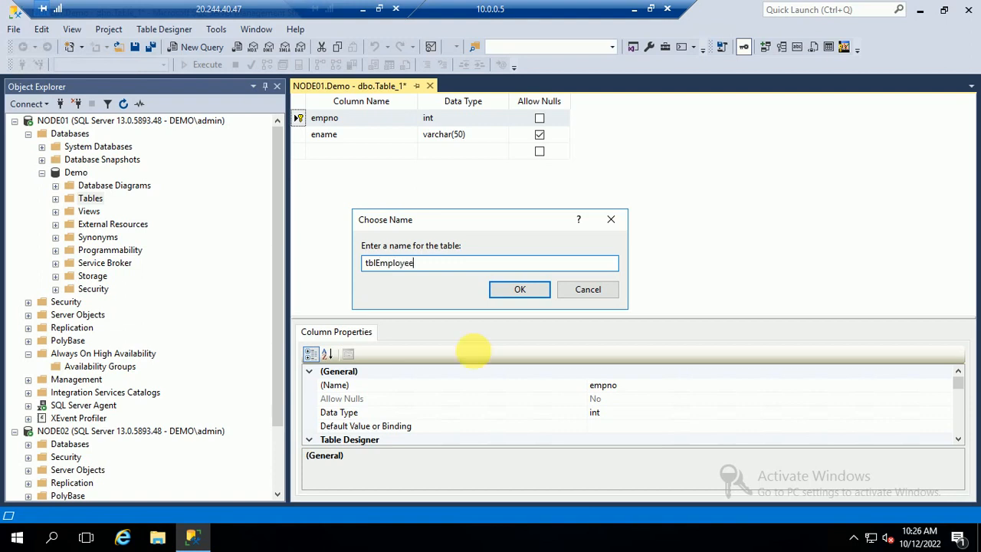
left_click(520, 290)
left_click(55, 198)
Enter the first two employee rows, numbers and names, in tblEmployee's edit grid.
right_click(113, 250)
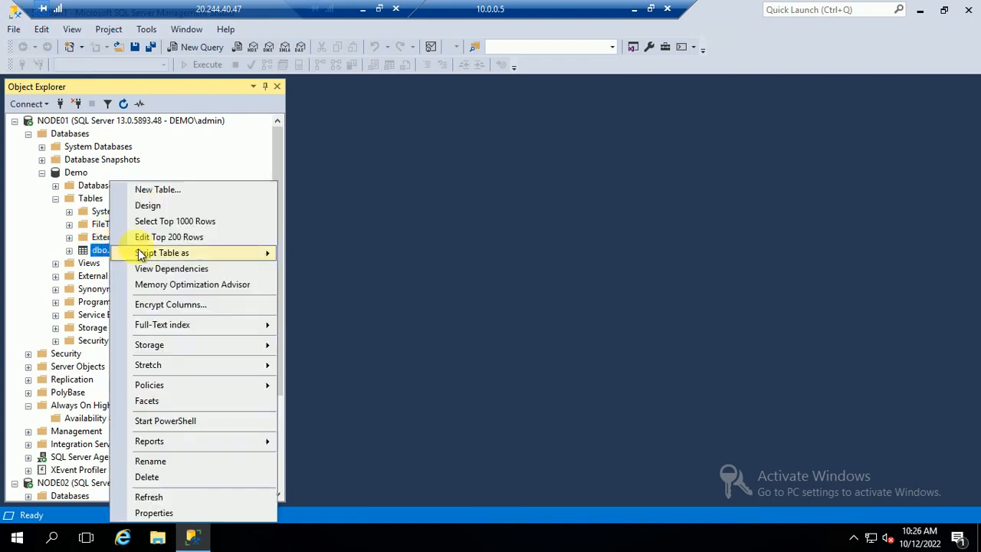
key("Escape")
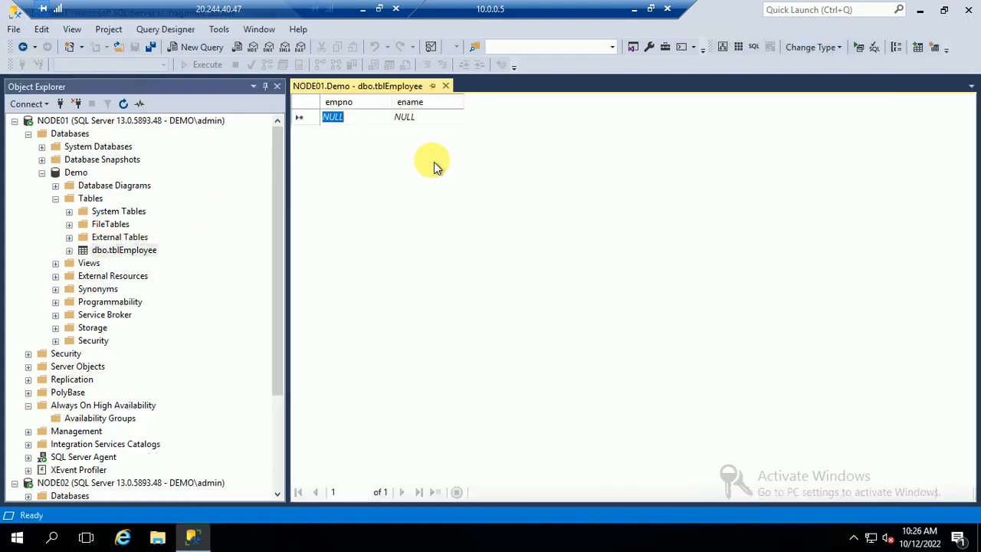
type("100")
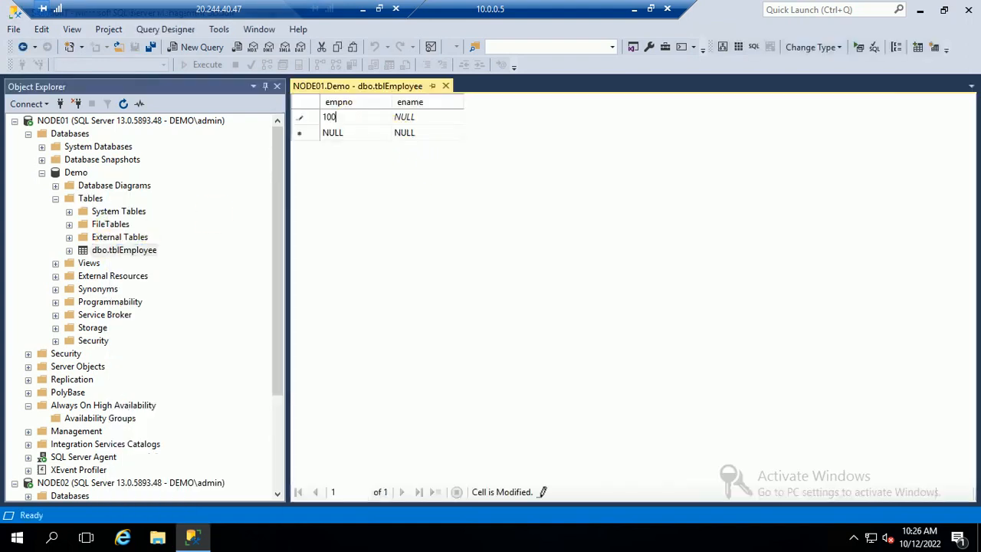
type("1")
key("Tab")
type("Rajesh")
key("Tab")
type("20")
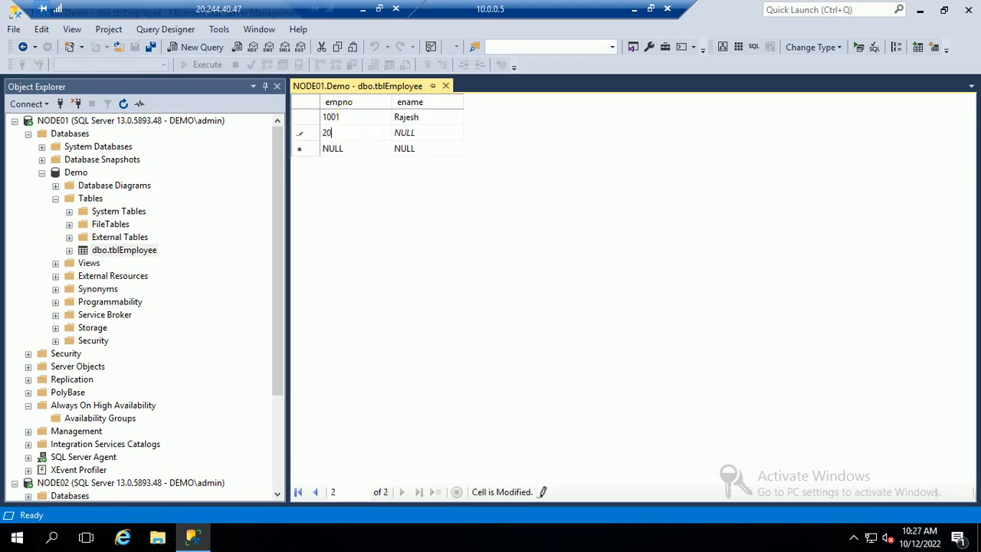
type("02")
key("Tab")
type("Ra")
key("Tab")
Correct row 1002's name, add employee row 1003, and close the edit grid.
left_click(427, 134)
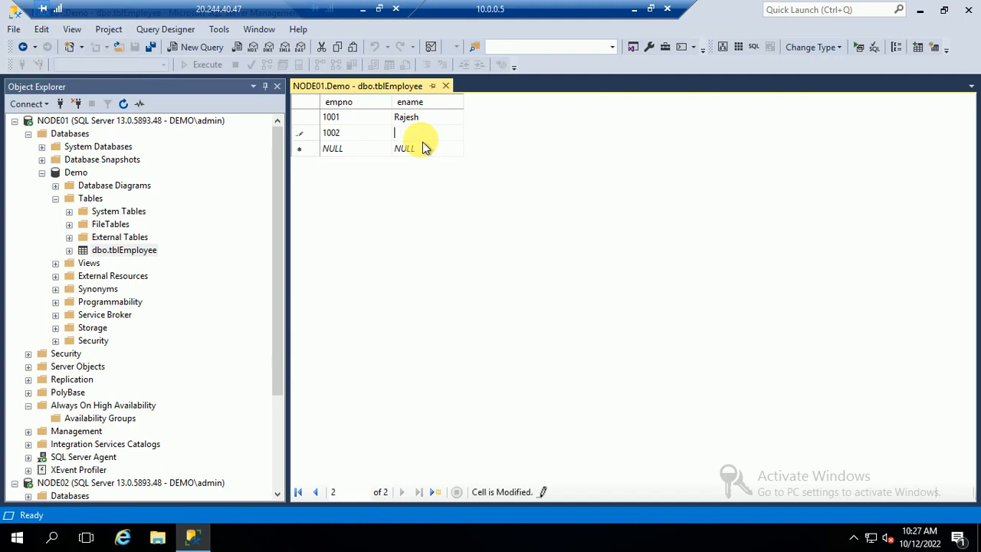
type("Ravi")
key("Tab")
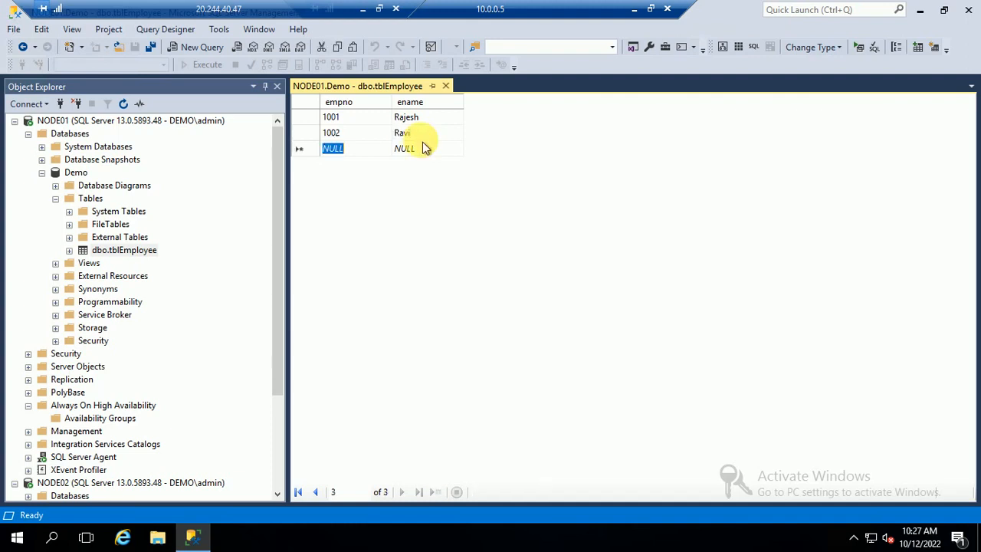
type("1003")
left_click(425, 148)
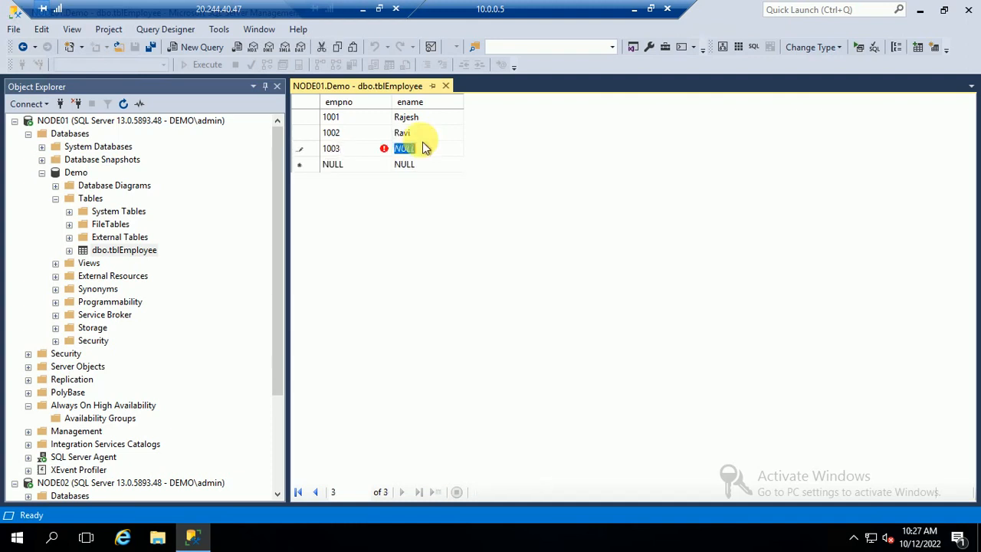
type("Prashant")
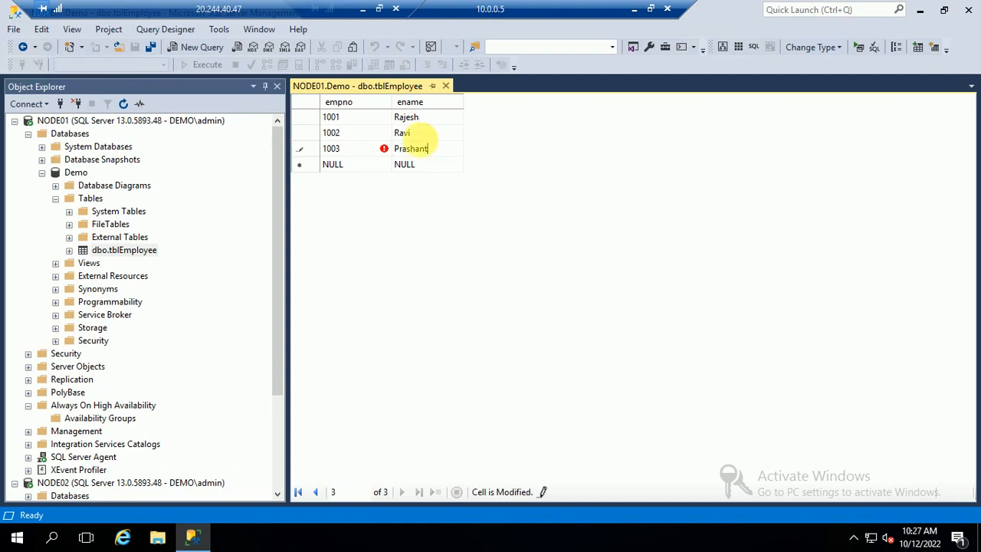
key("Tab")
left_click(445, 86)
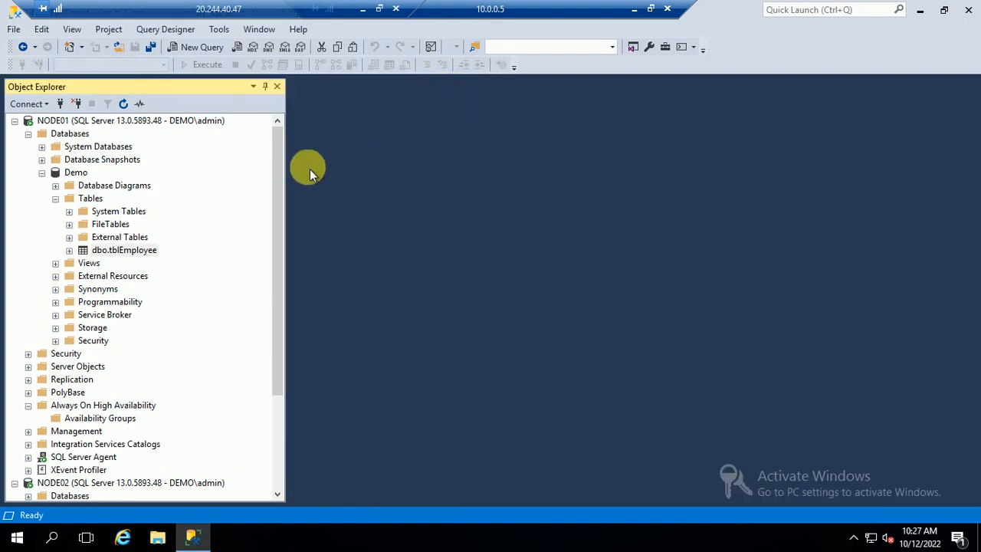
Run Select Top 1000 Rows on tblEmployee to confirm the three rows.
right_click(96, 251)
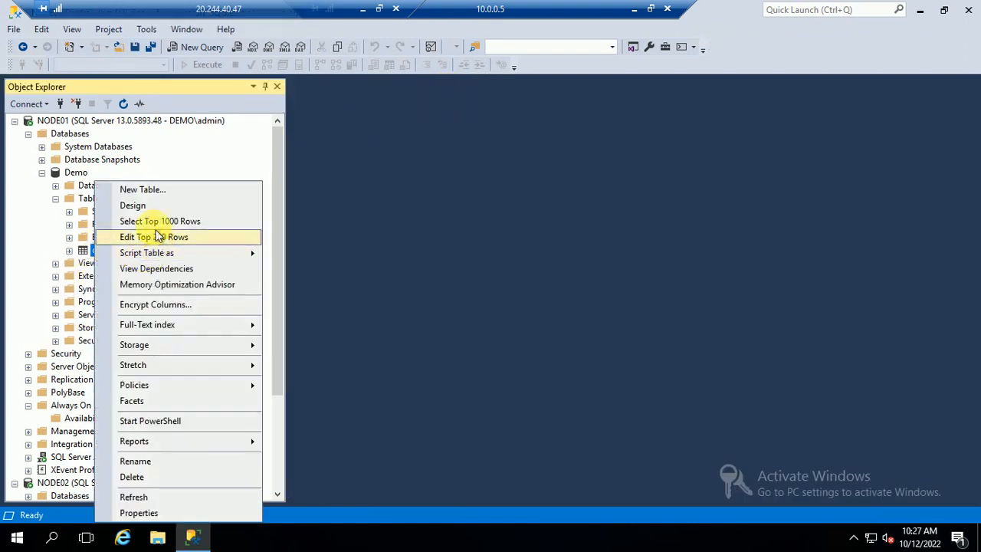
left_click(150, 237)
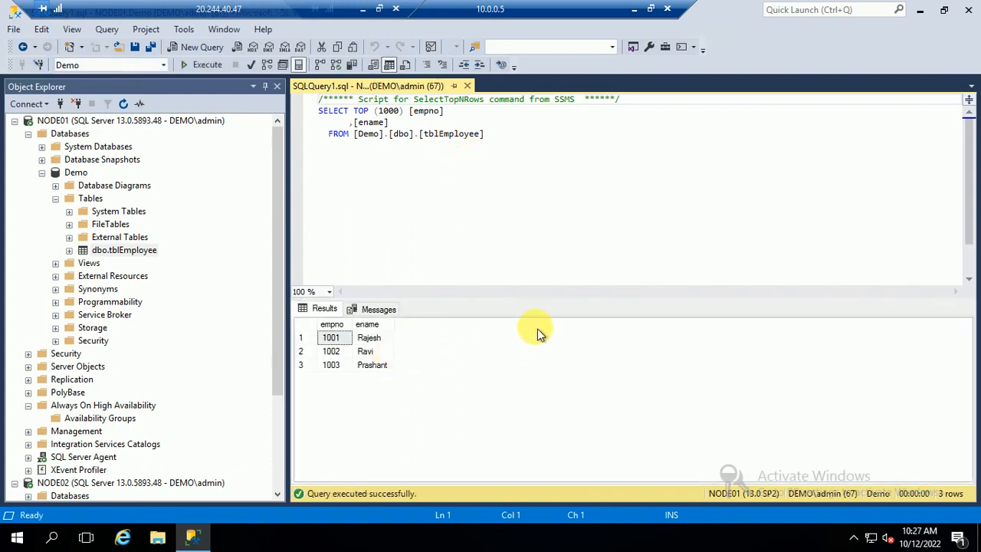
left_click(467, 86)
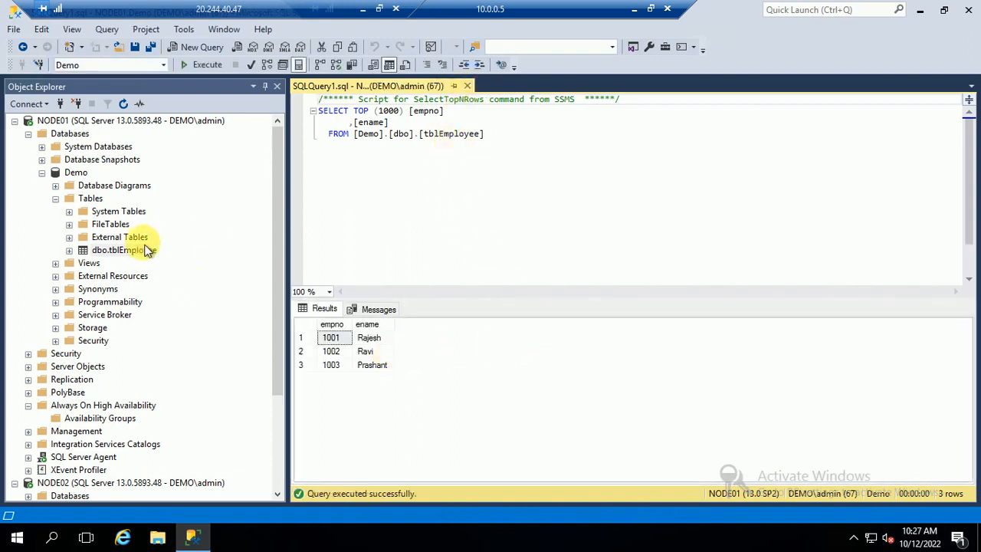
Set the Demo backup destination to Demo.bak in the SQL Server Backup folder.
right_click(77, 172)
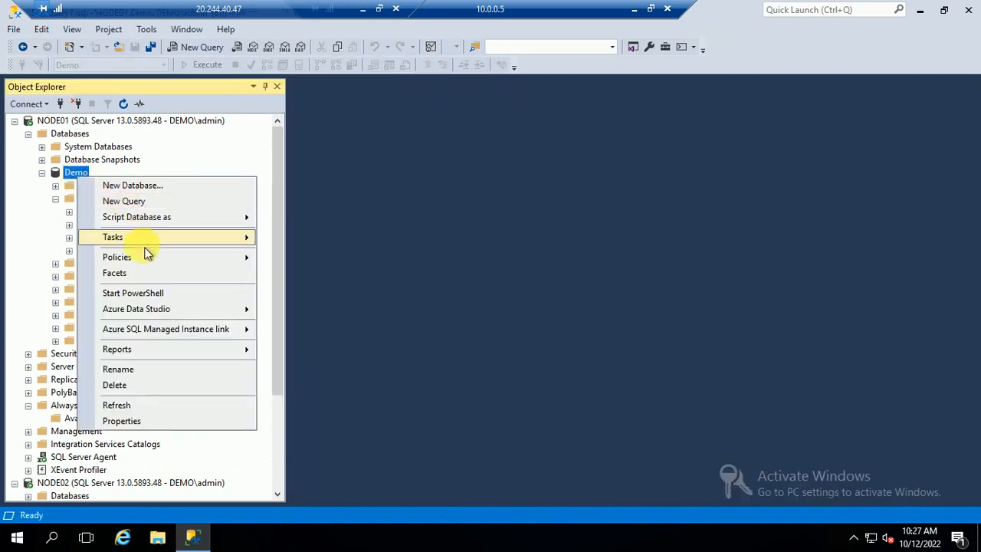
mouse_move(145, 238)
left_click(306, 203)
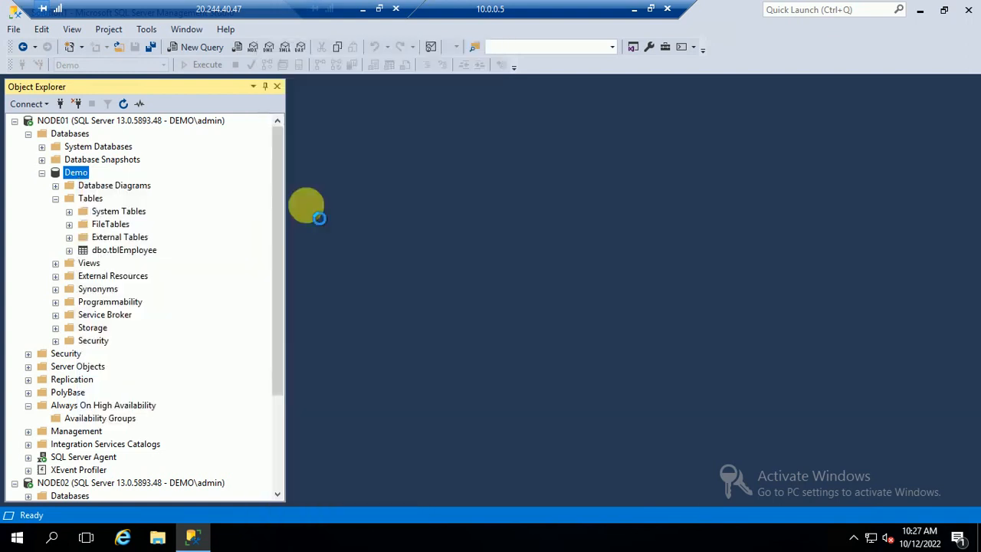
left_click(851, 325)
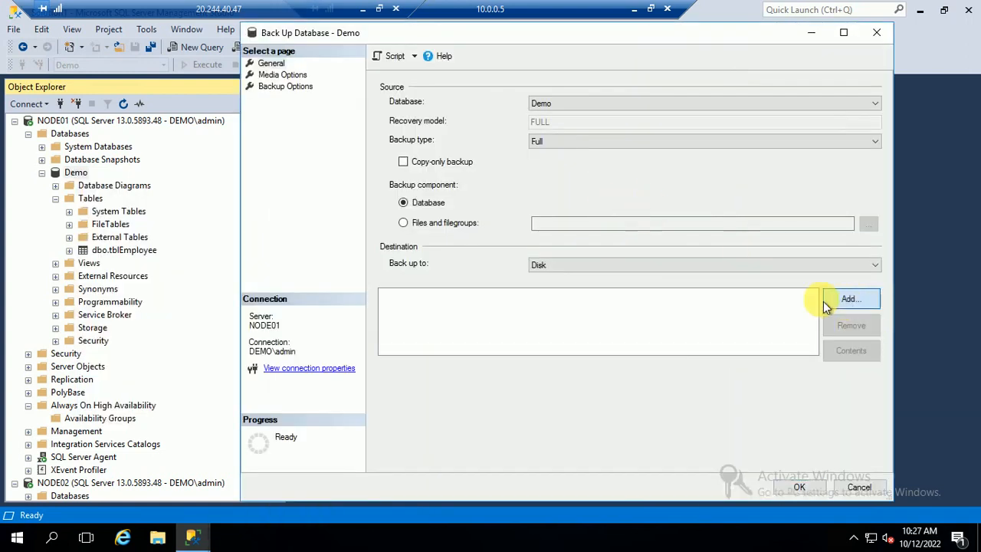
left_click(849, 300)
left_click(603, 268)
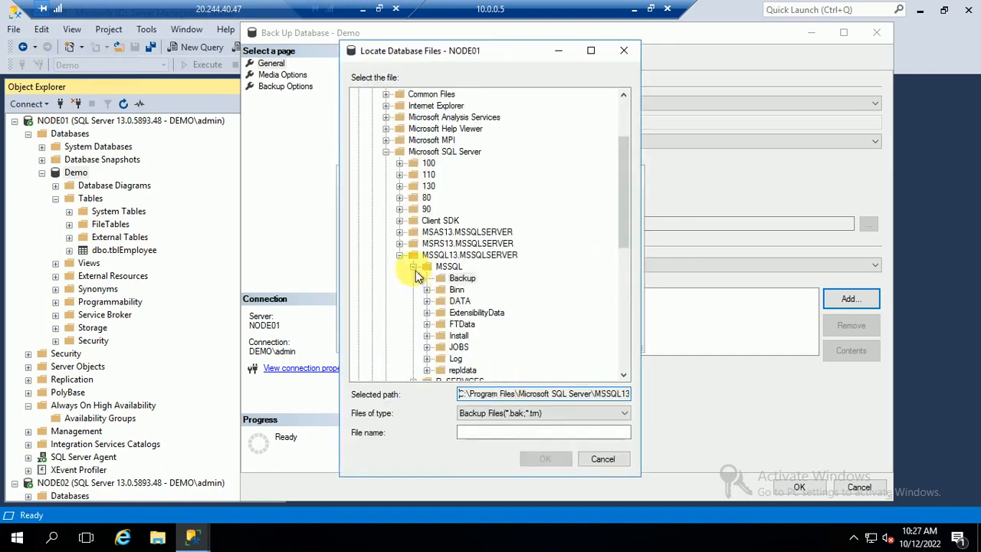
left_click(452, 280)
left_click(468, 432)
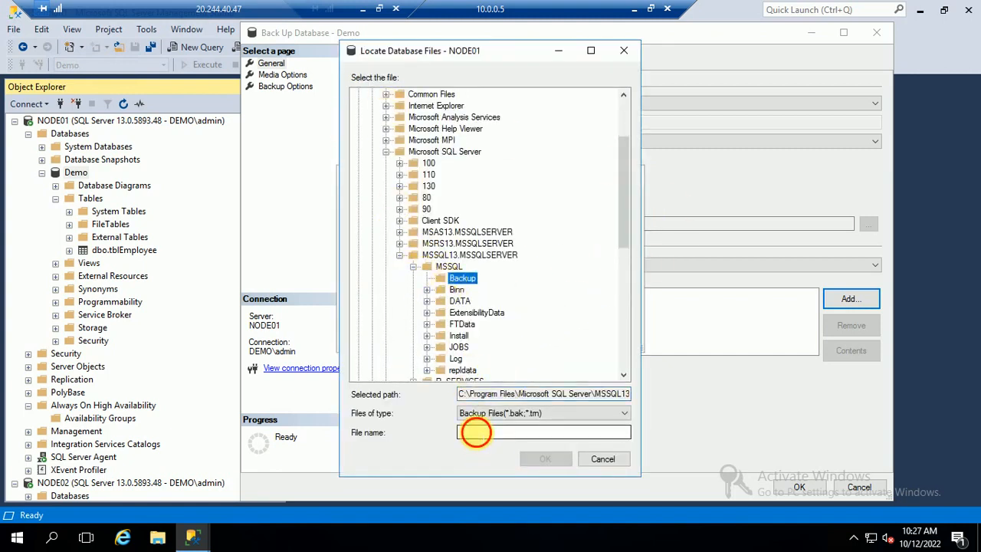
type("Demo.bak")
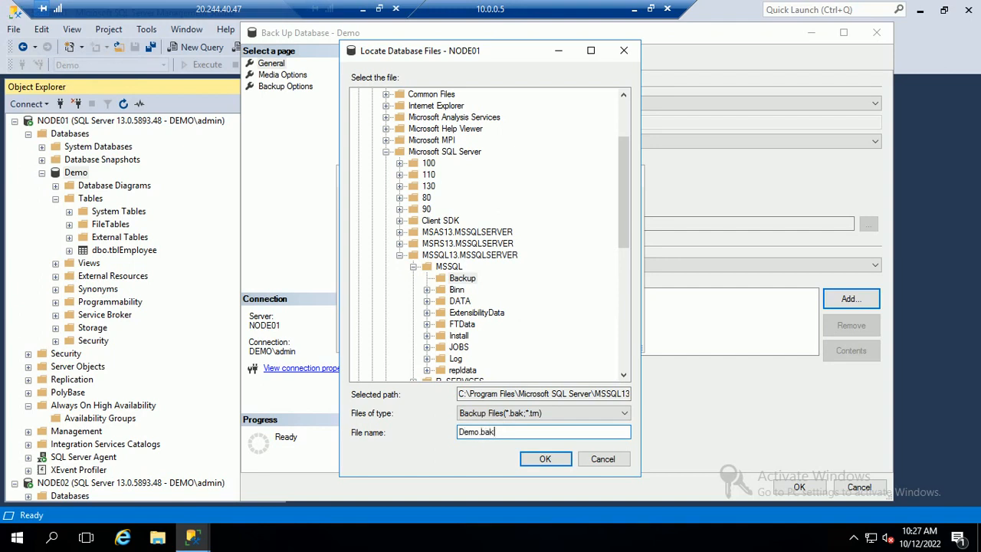
left_click(547, 459)
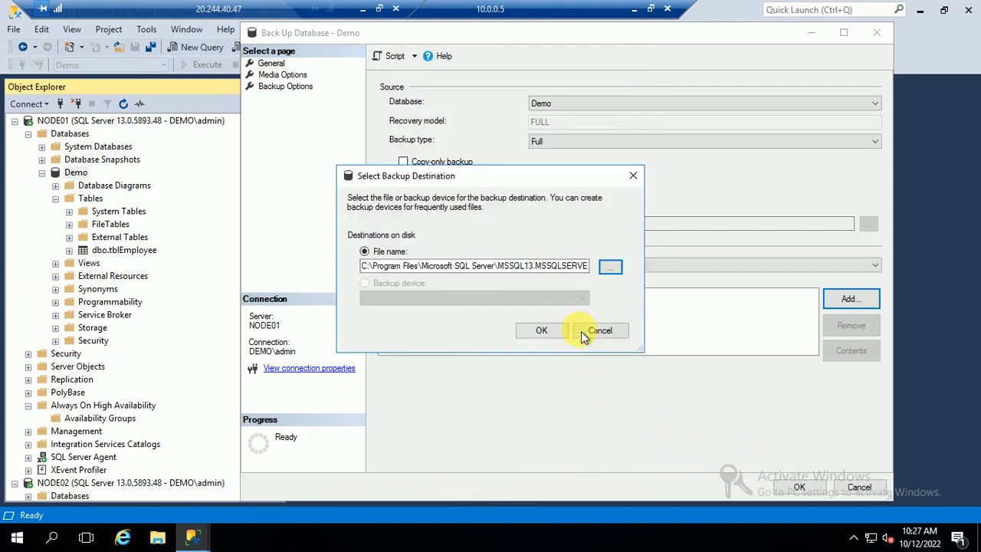
left_click(541, 330)
Run the full Demo backup, acknowledge success, and collapse the Demo database.
left_click(801, 489)
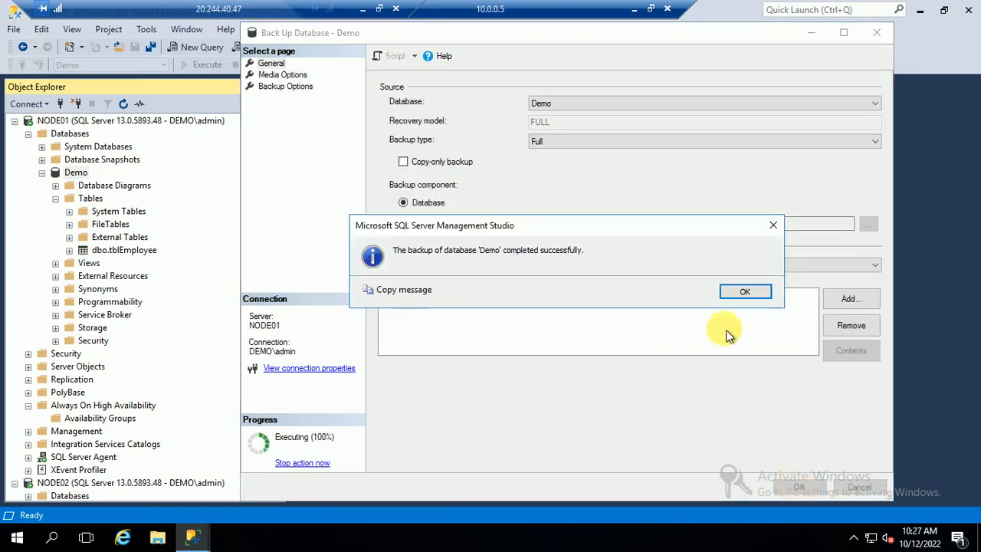
left_click(757, 293)
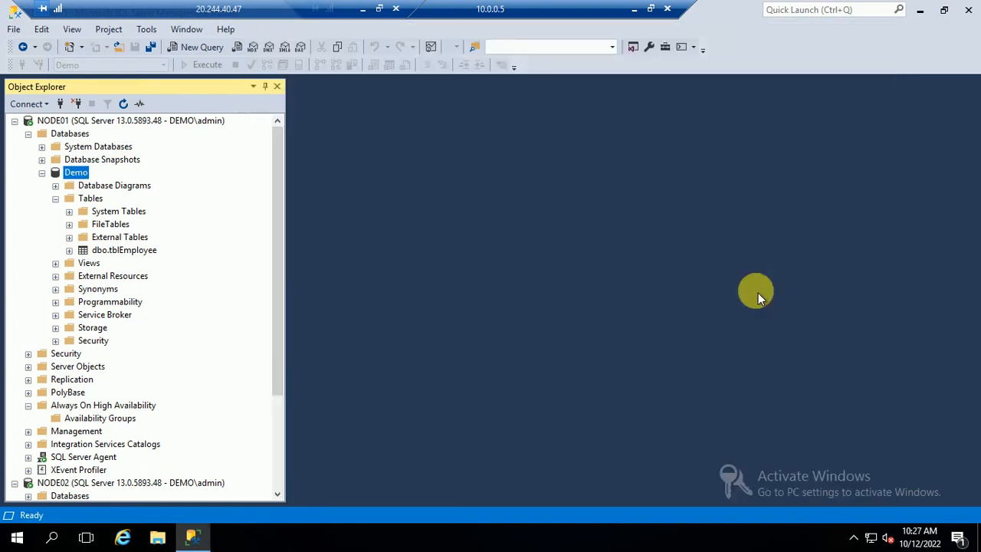
left_click(41, 173)
left_click(192, 538)
left_click(192, 544)
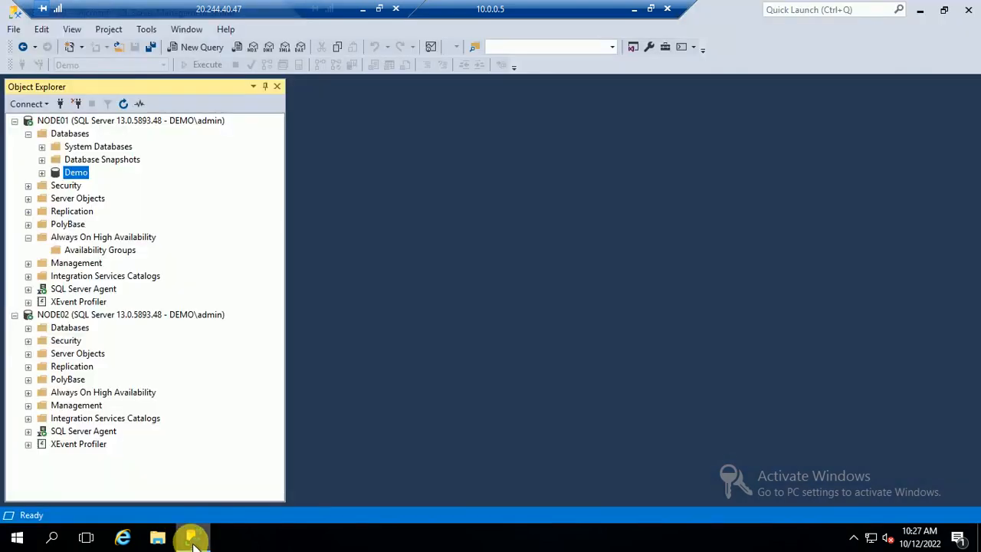
Start a new availability group named MyAG001 and include the Demo database.
right_click(102, 252)
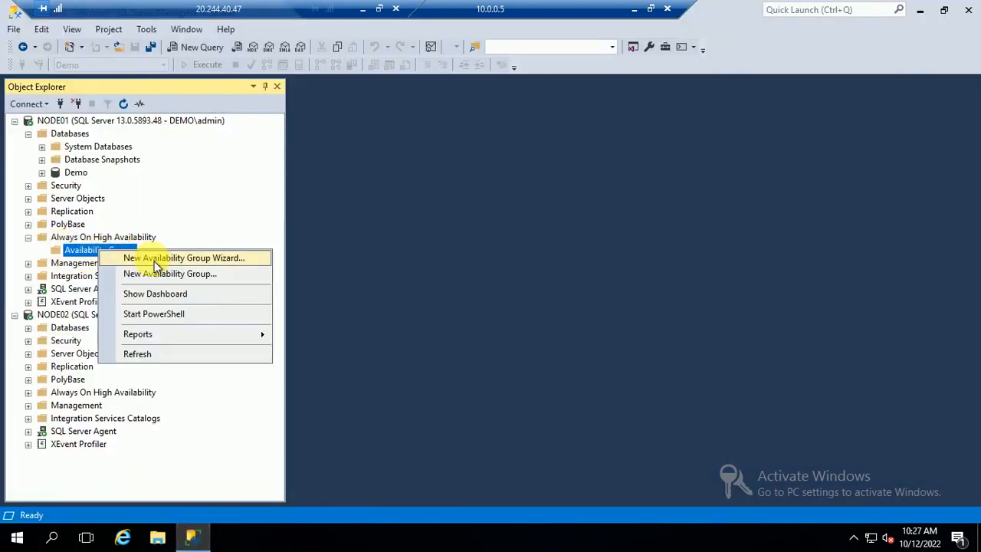
left_click(156, 261)
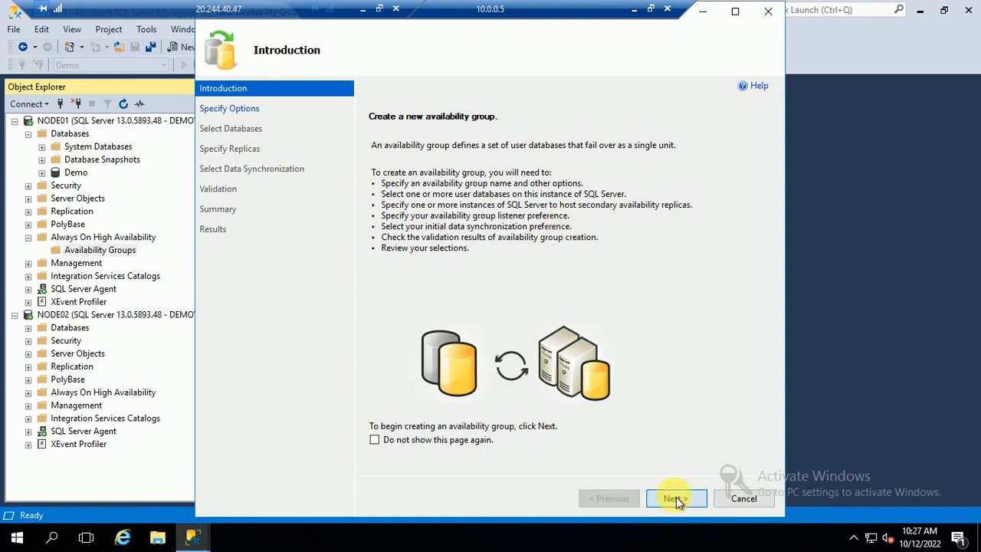
left_click(676, 499)
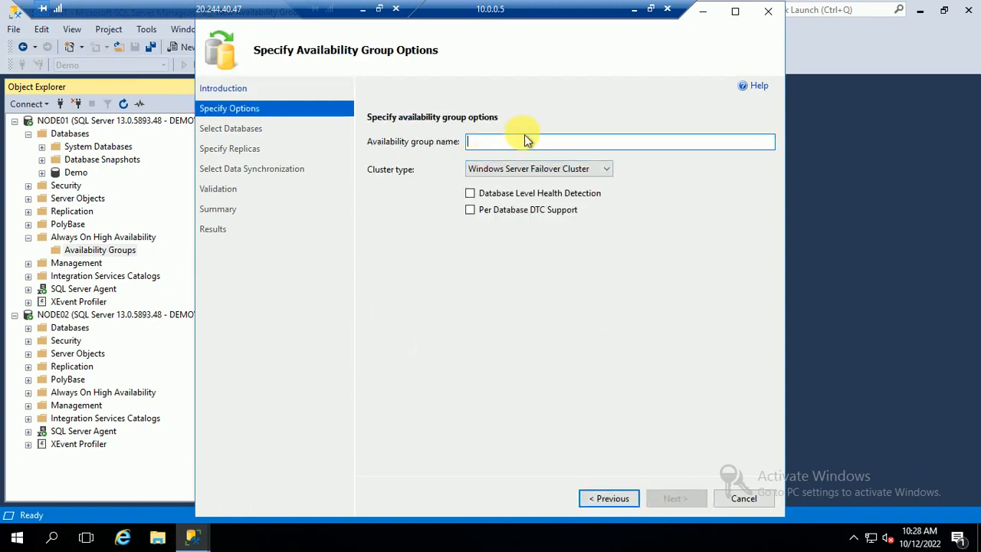
type("MyAG001")
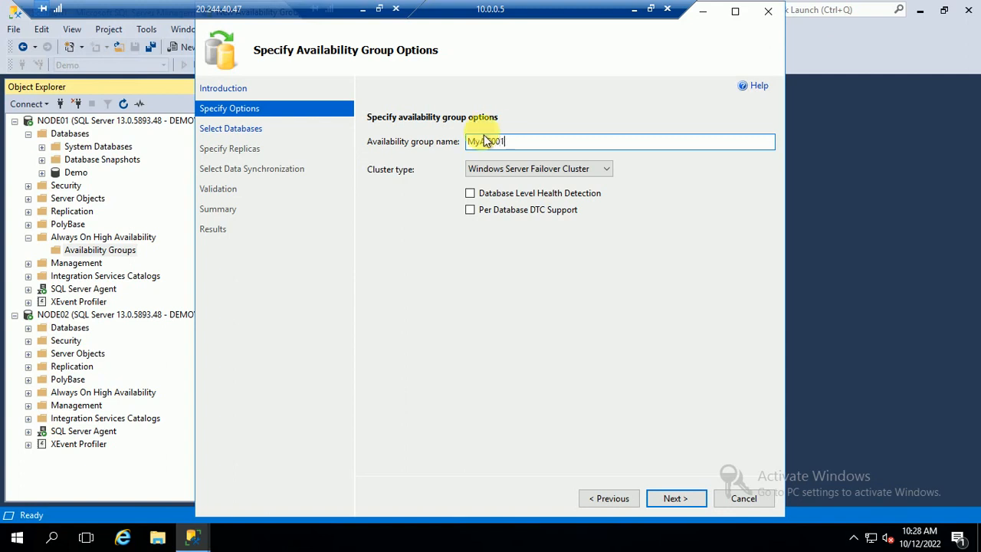
left_click(653, 499)
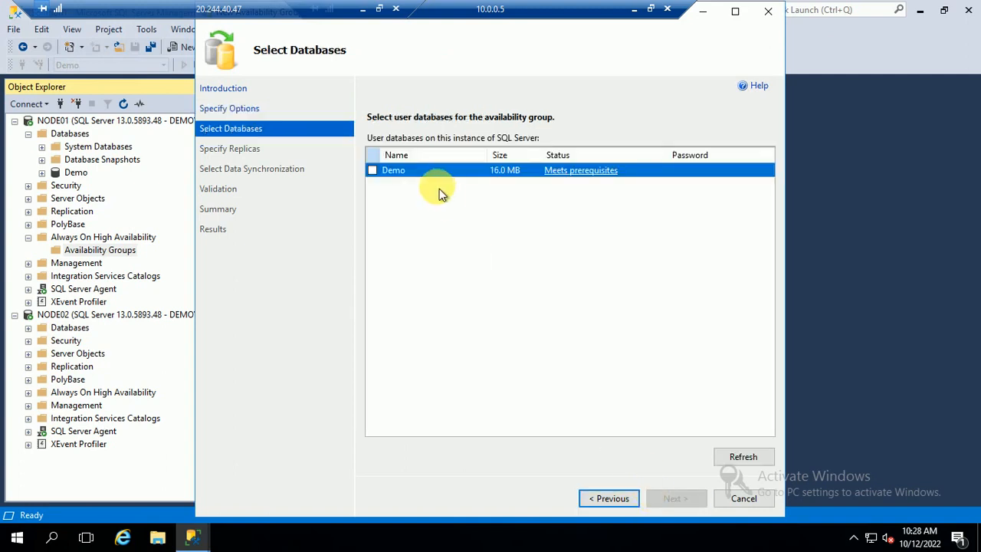
left_click(373, 170)
left_click(670, 499)
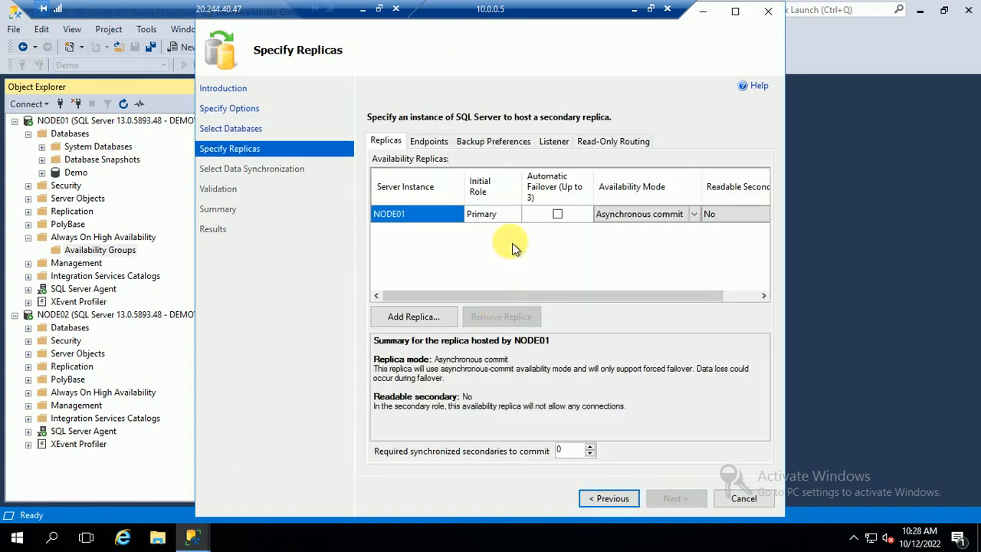
Add NODE02 as a replica by connecting to it.
left_click(404, 314)
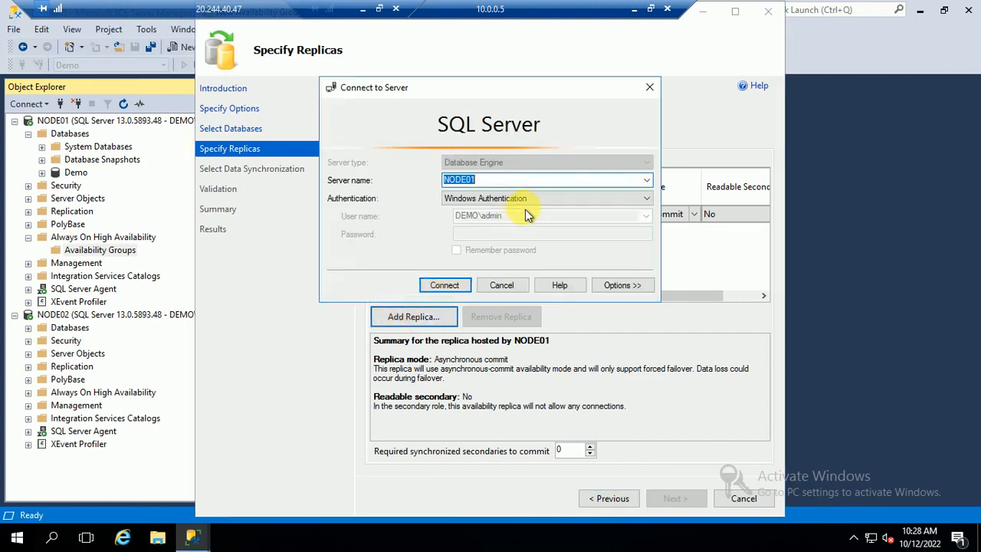
left_click(648, 181)
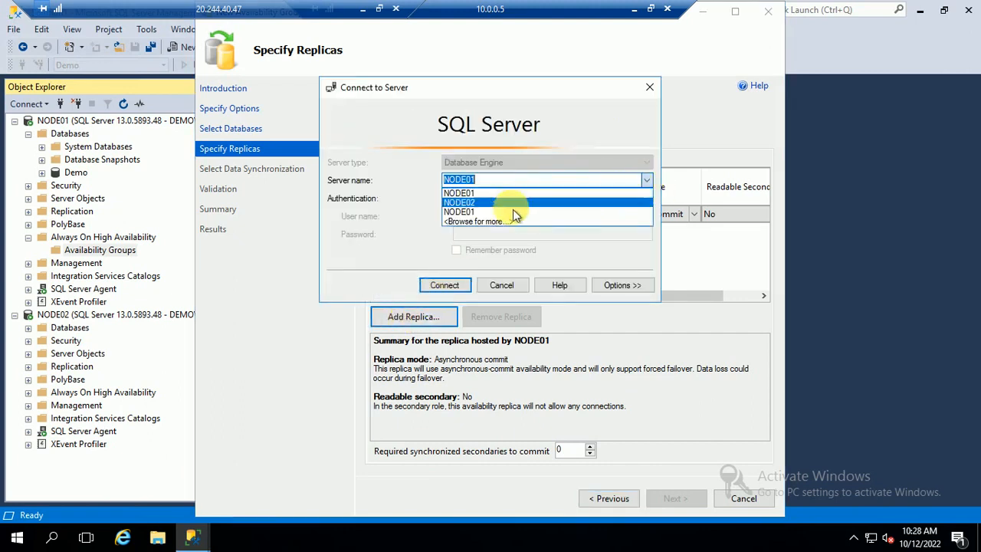
left_click(474, 201)
left_click(434, 288)
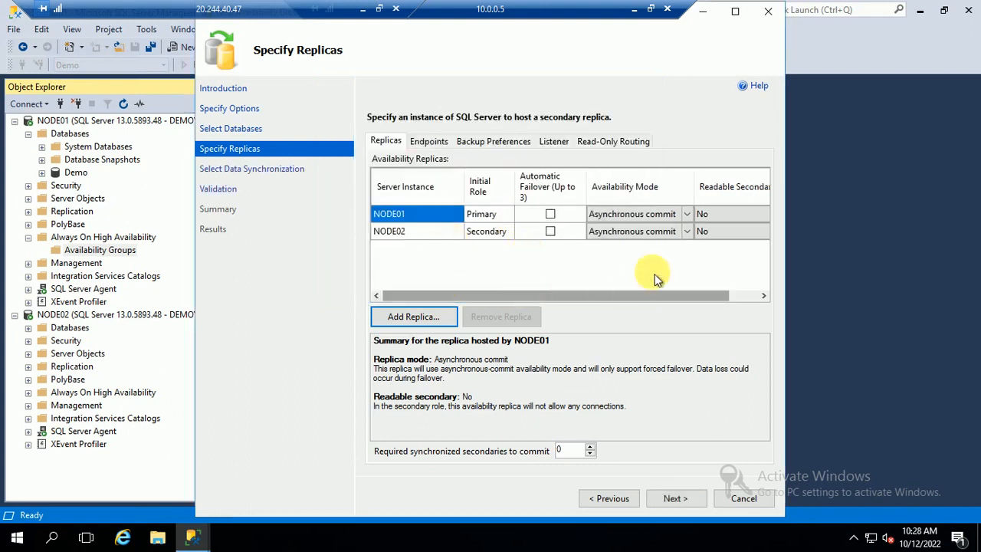
Set NODE01 and NODE02 to synchronous commit and make NODE02 a readable secondary.
left_click(686, 213)
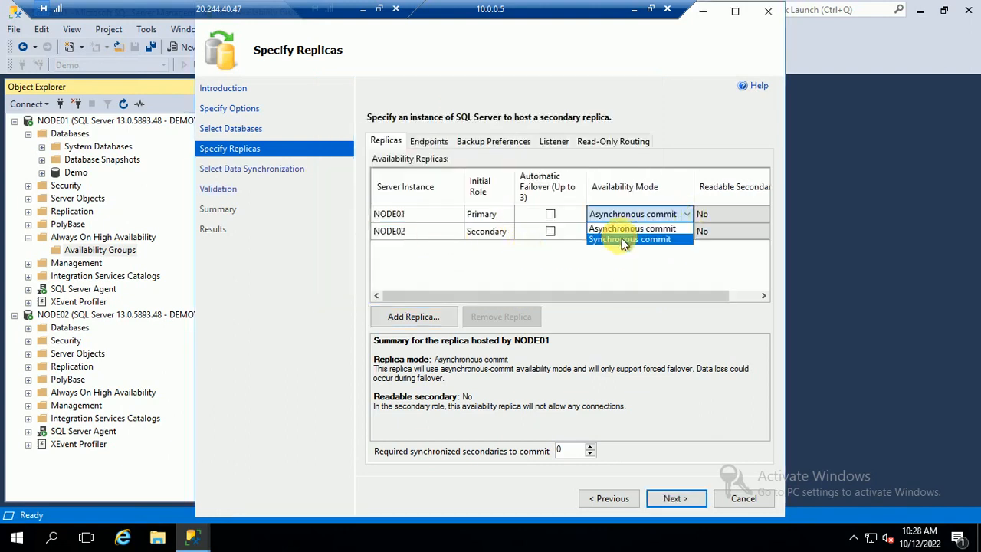
left_click(653, 238)
left_click(686, 231)
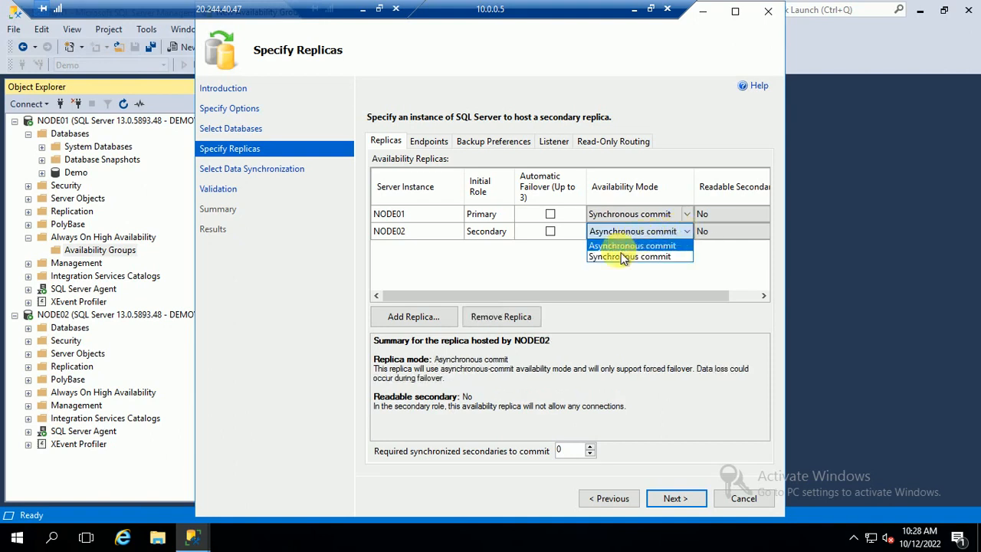
left_click(619, 254)
left_click_drag(557, 295, 429, 315)
left_click_drag(565, 301, 471, 301)
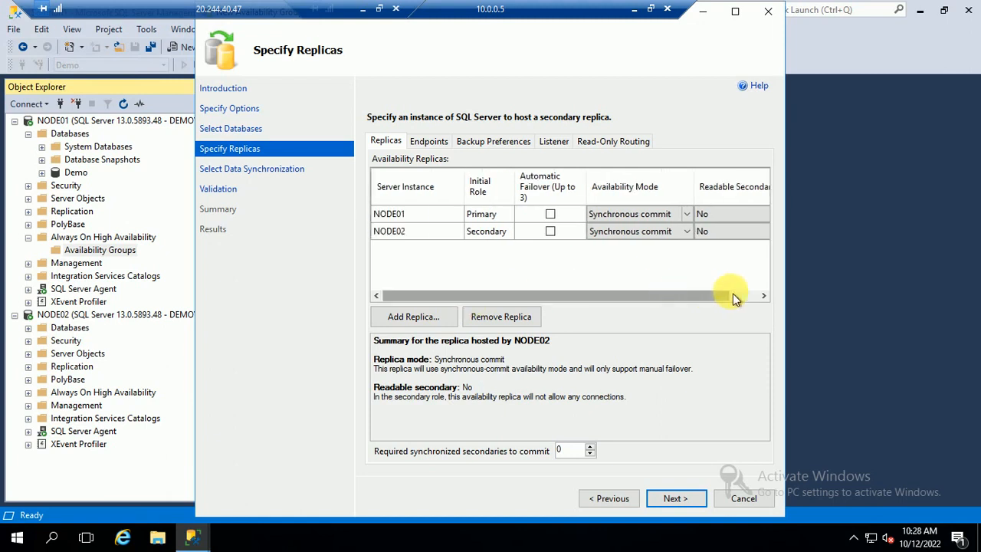
left_click_drag(710, 297, 741, 297)
left_click(697, 232)
left_click(697, 232)
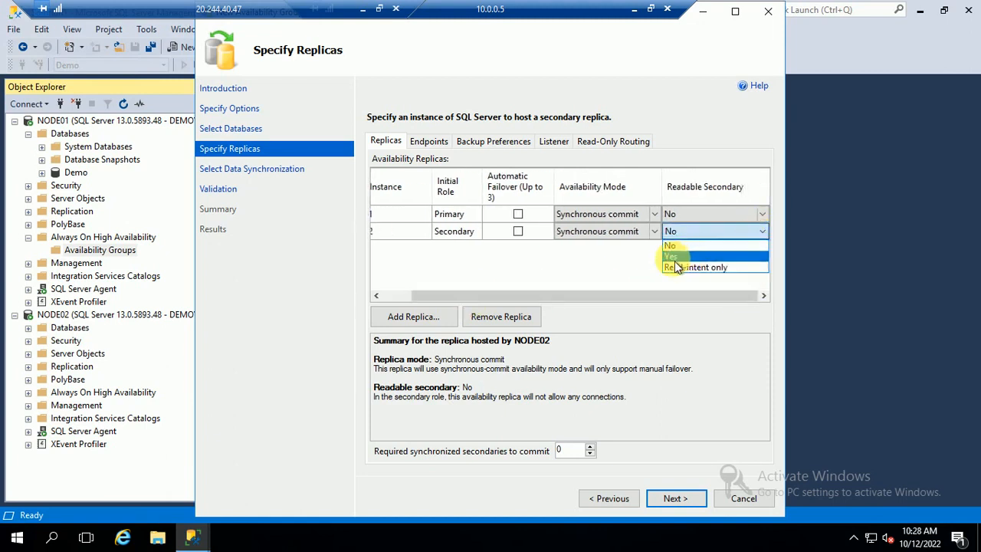
left_click(674, 256)
left_click(676, 502)
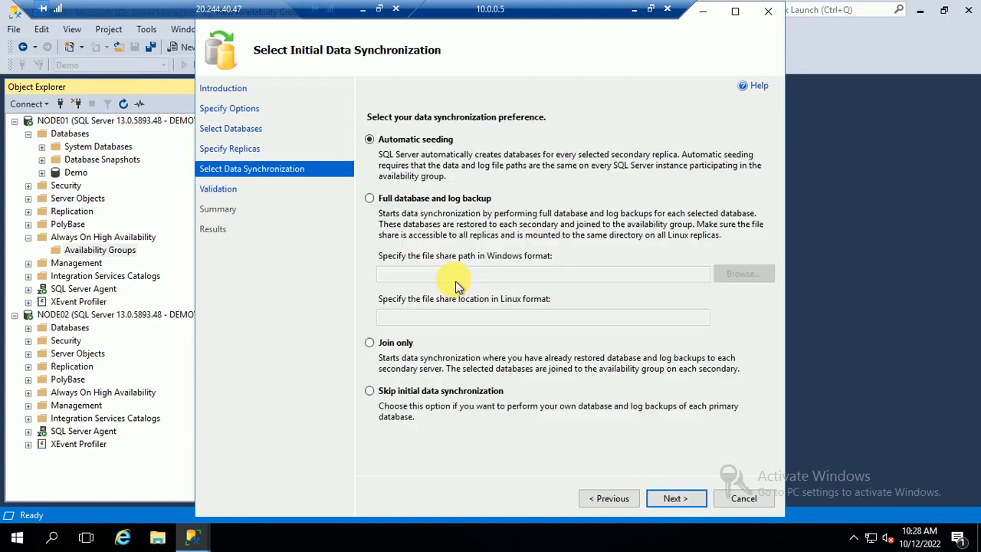
Choose full database and log backup synchronization, browsing NODE01's shares without selecting one.
left_click(412, 199)
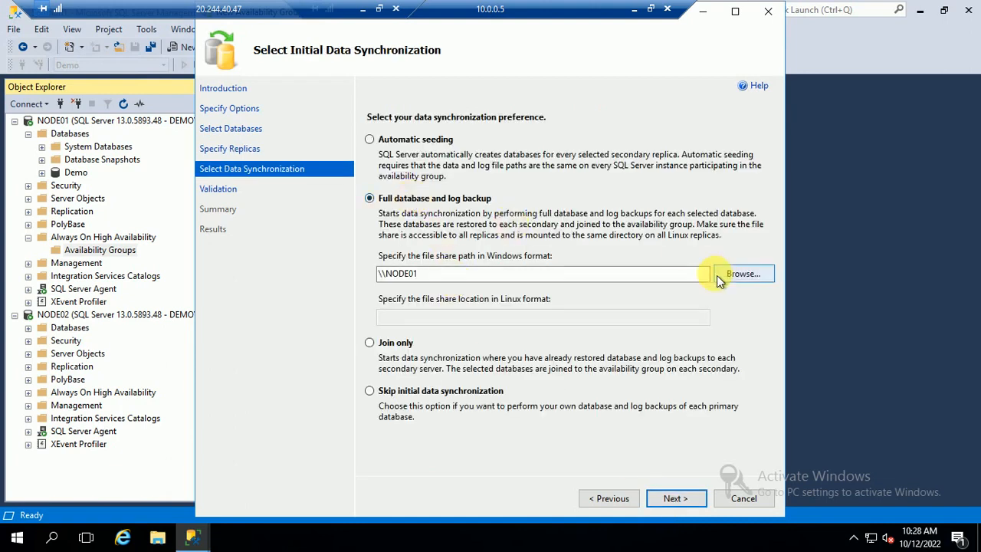
left_click(743, 274)
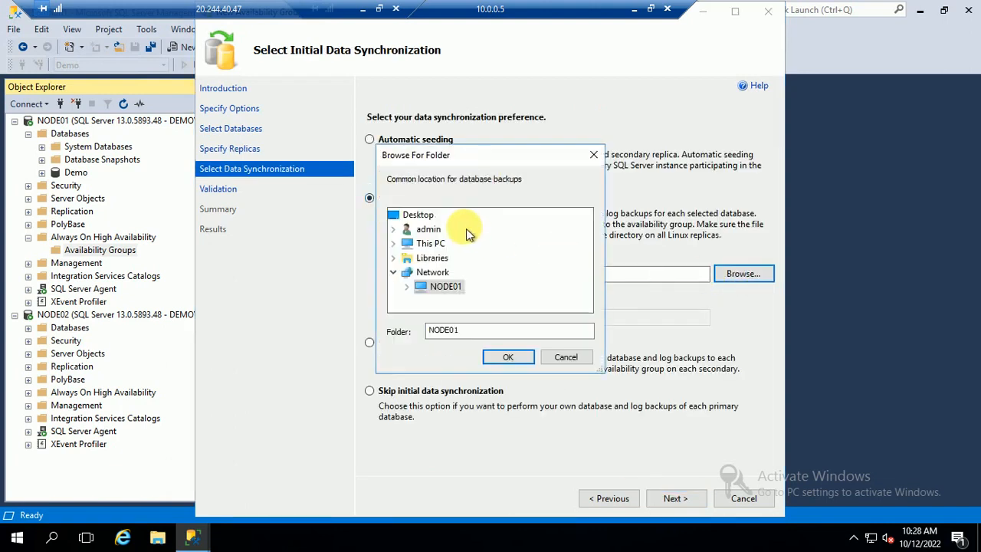
left_click(460, 329)
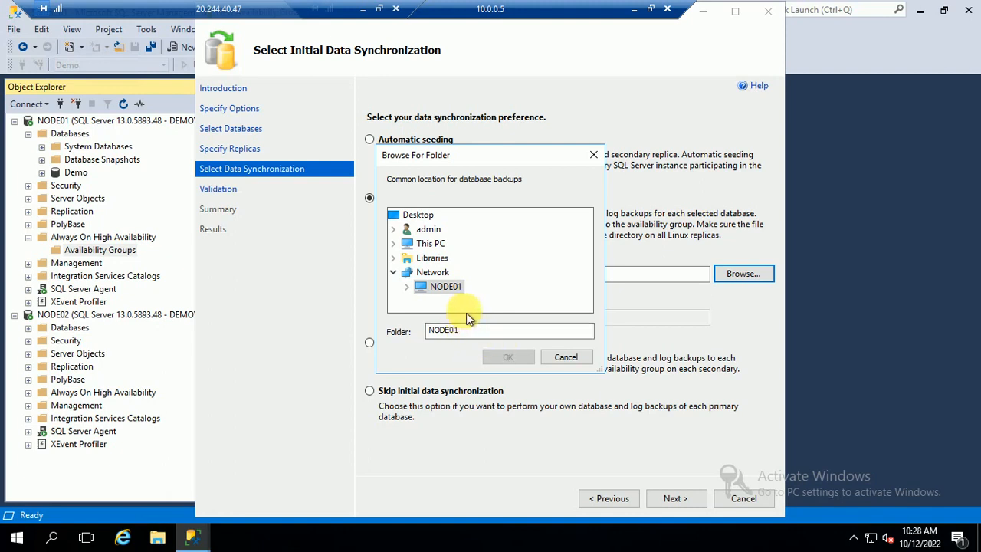
left_click(407, 287)
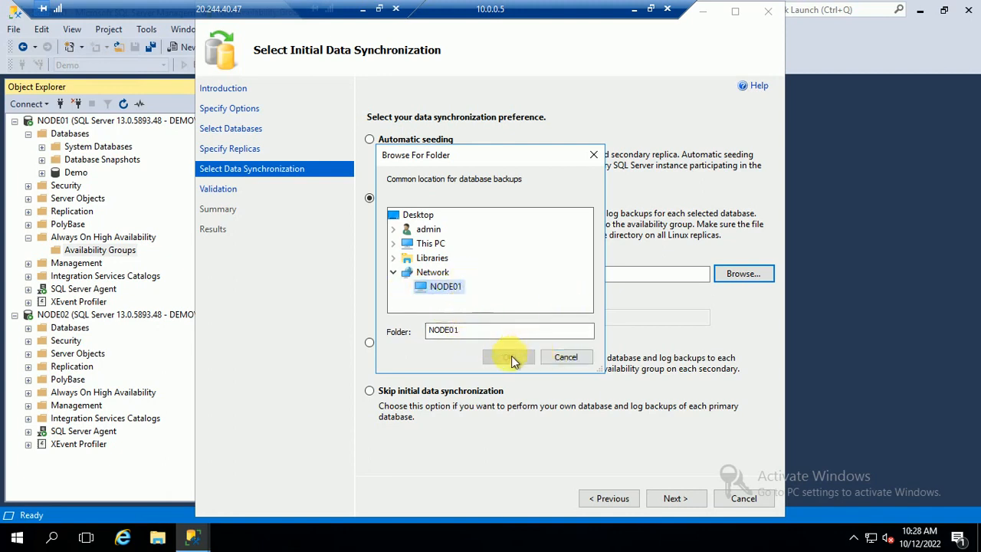
left_click(566, 356)
Check This PC in File Explorer, close it, and minimize everything to the desktop.
left_click(157, 537)
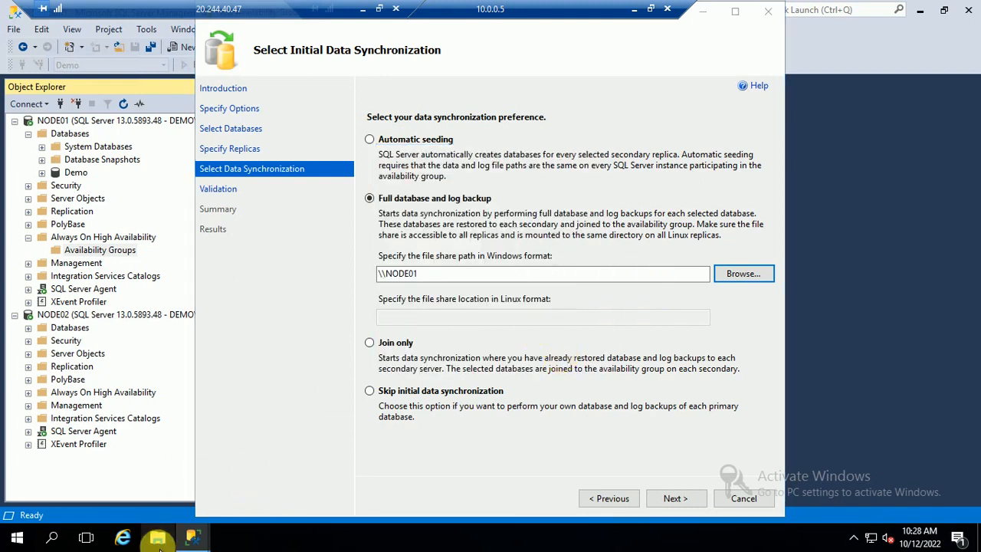
left_click(138, 230)
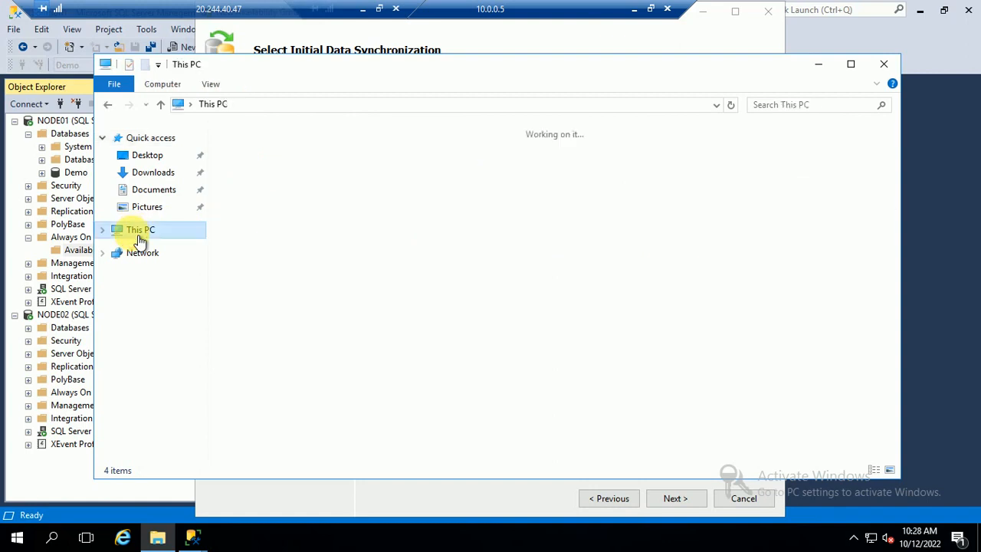
left_click(884, 64)
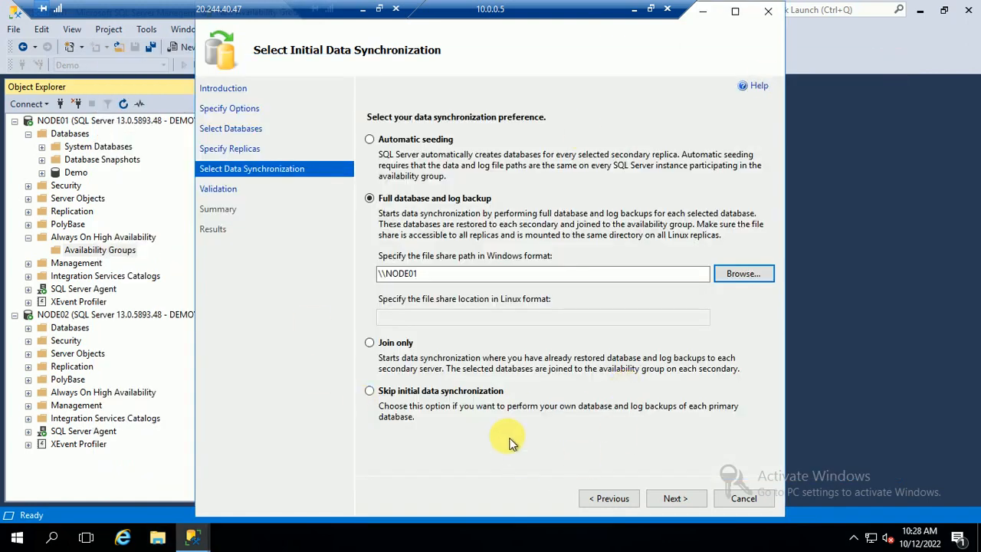
left_click(842, 276)
key("super+d")
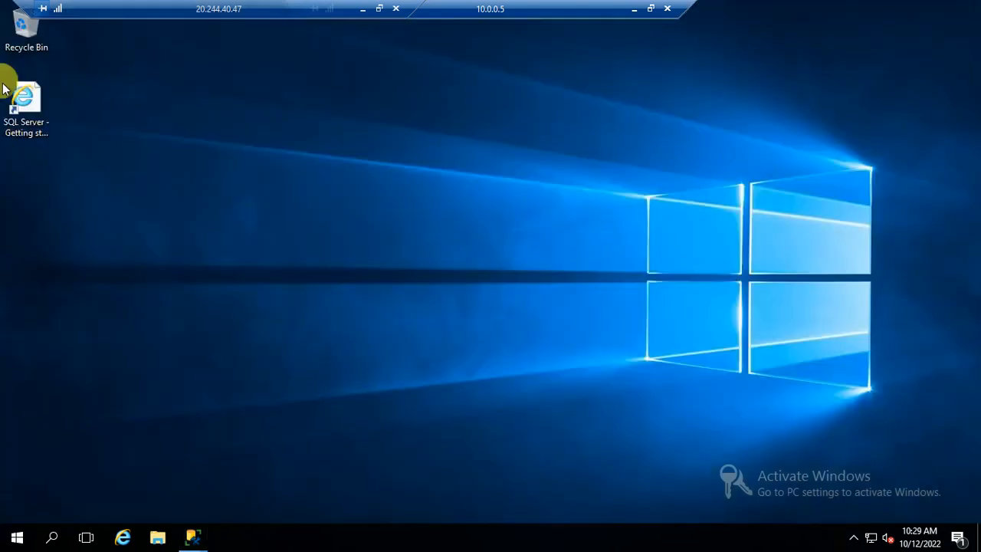
Create a new folder named Backup on the SQLVMDATA1 (F:) drive.
left_click(158, 536)
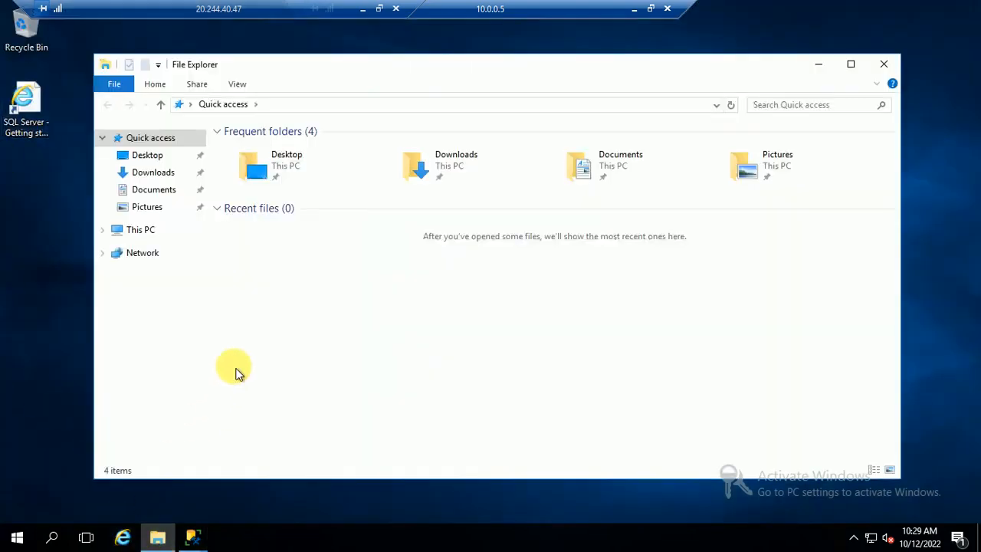
left_click(138, 232)
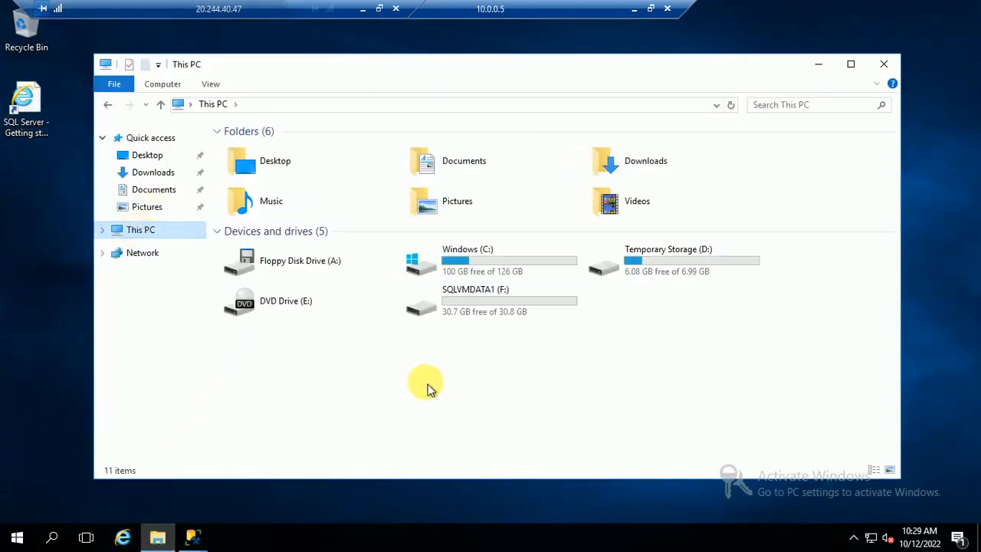
double_click(512, 303)
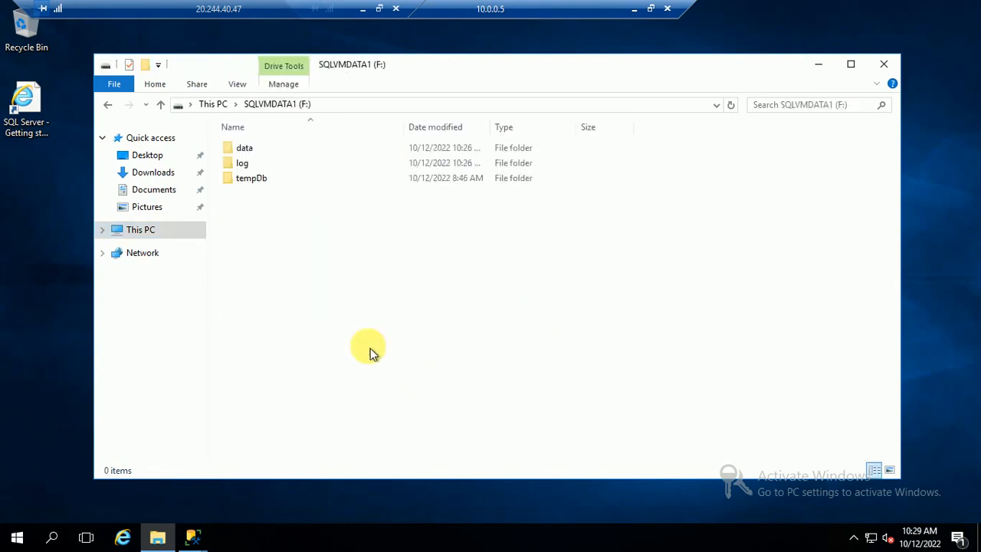
right_click(326, 303)
mouse_move(390, 476)
left_click(521, 470)
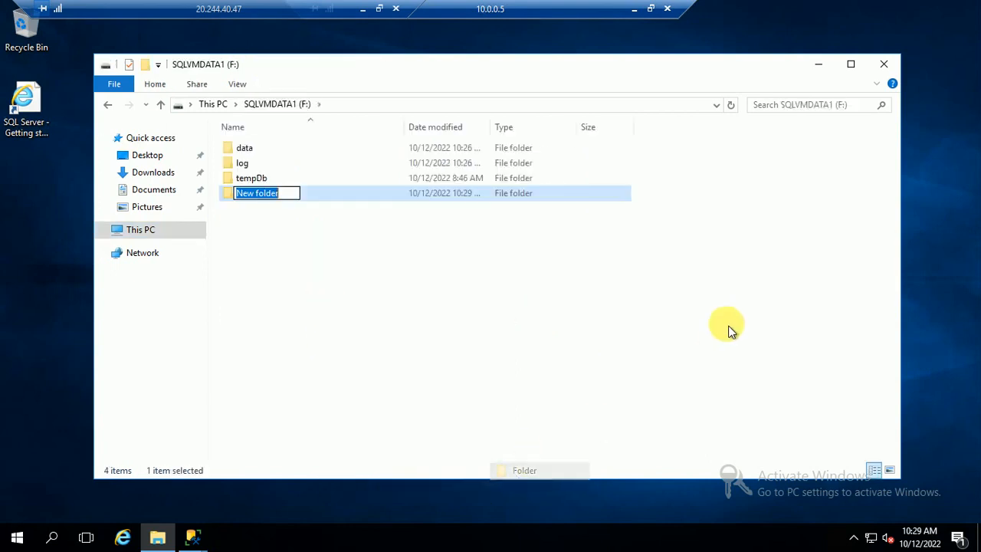
type("Backu")
type("po")
key("BackSpace")
key("Return")
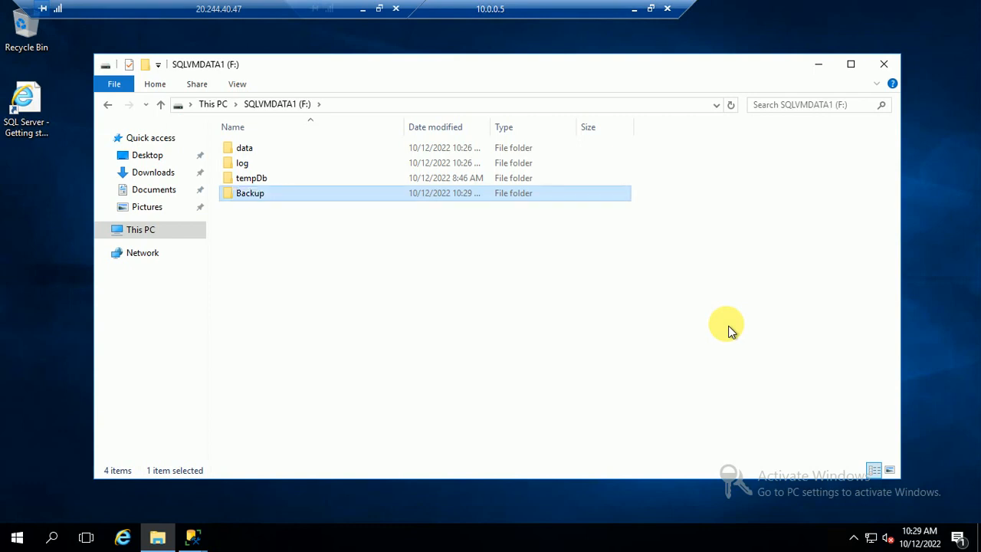
In the Backup folder's sharing settings, add the admin user to the share list.
right_click(245, 198)
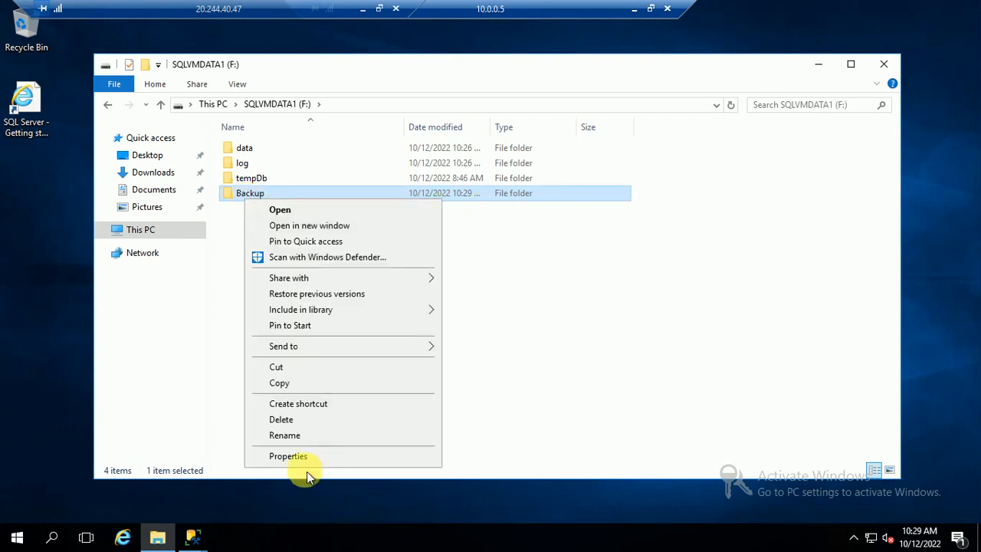
left_click(282, 458)
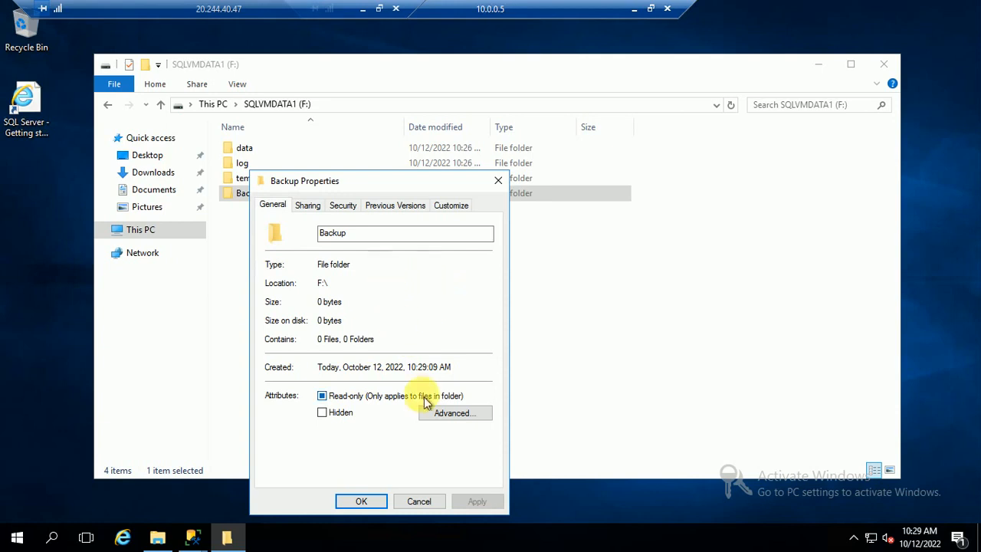
left_click(307, 206)
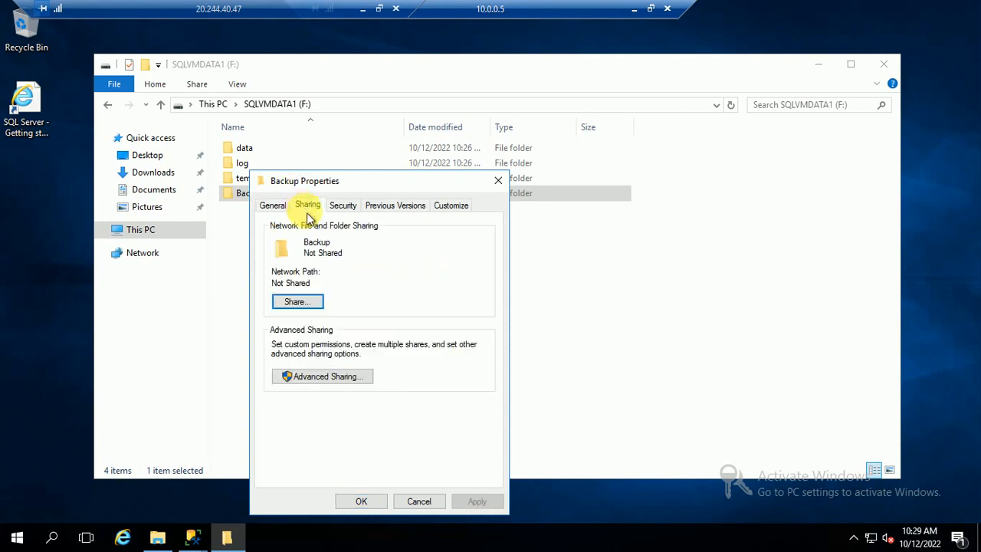
left_click(305, 306)
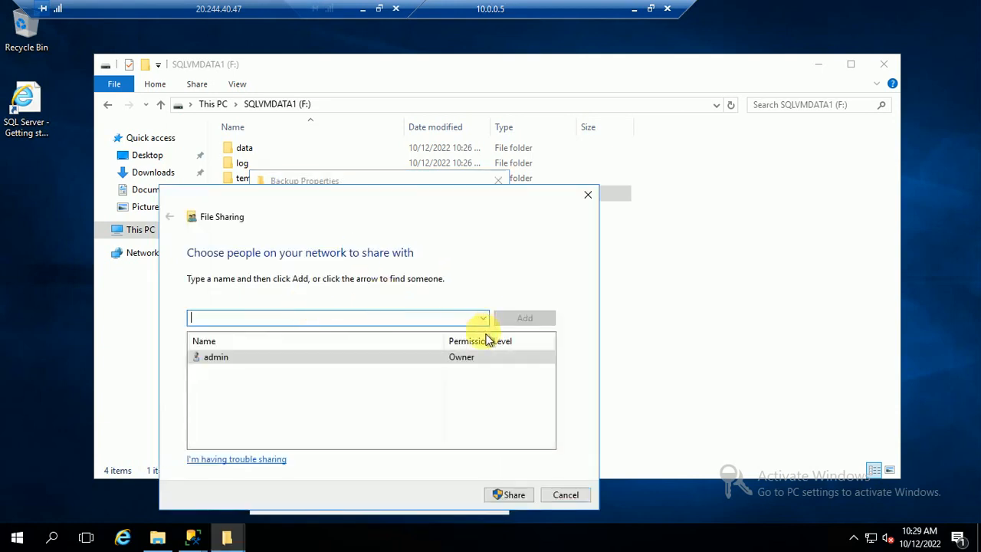
left_click(483, 318)
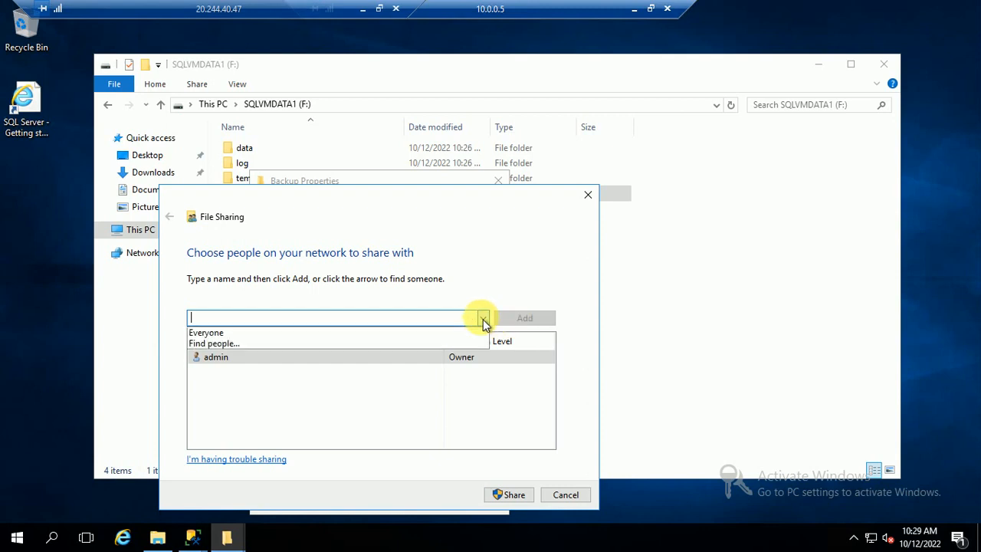
left_click(226, 343)
type("adm")
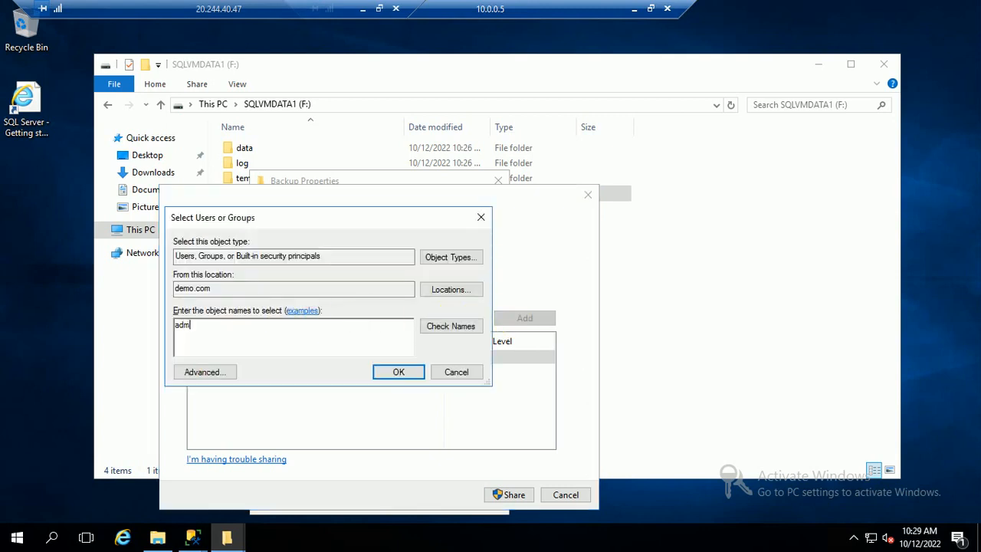
type("in")
left_click(429, 328)
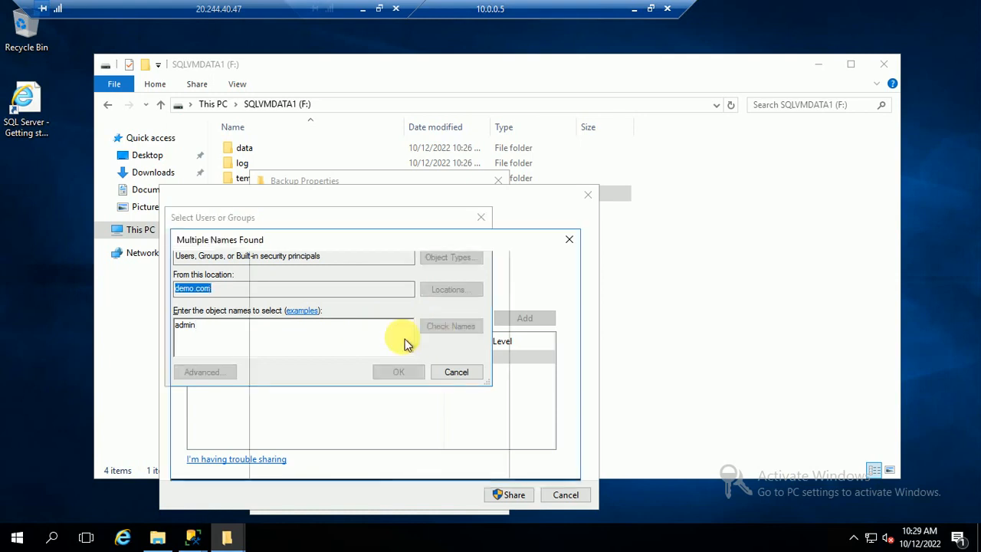
left_click(487, 463)
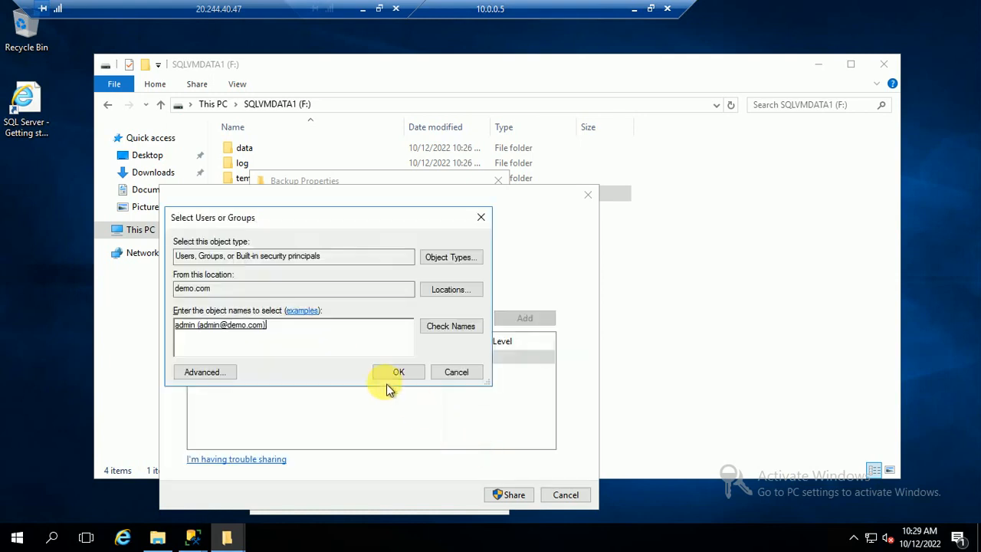
left_click(392, 373)
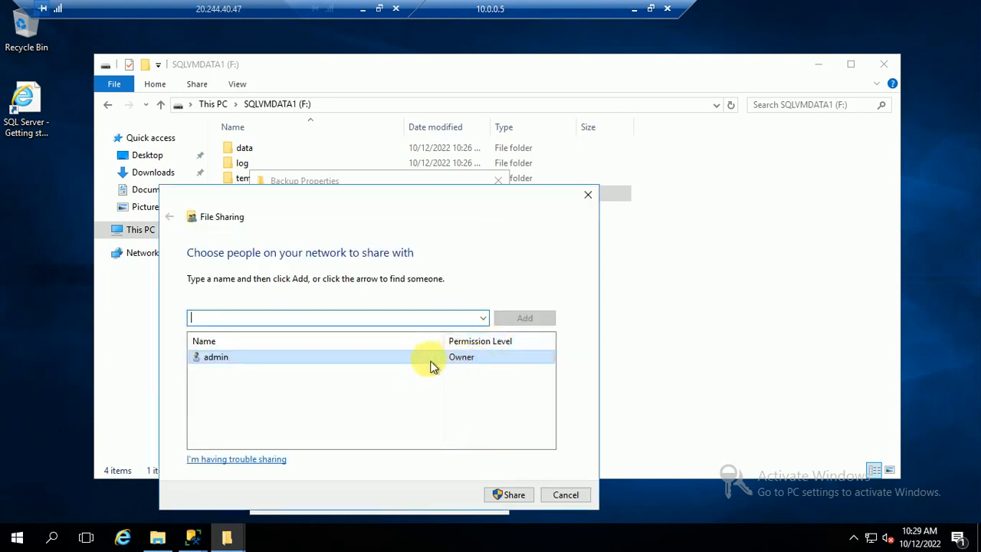
Share Backup as \\NODE01\Backup, copy its link, and close the Properties dialog.
left_click(508, 495)
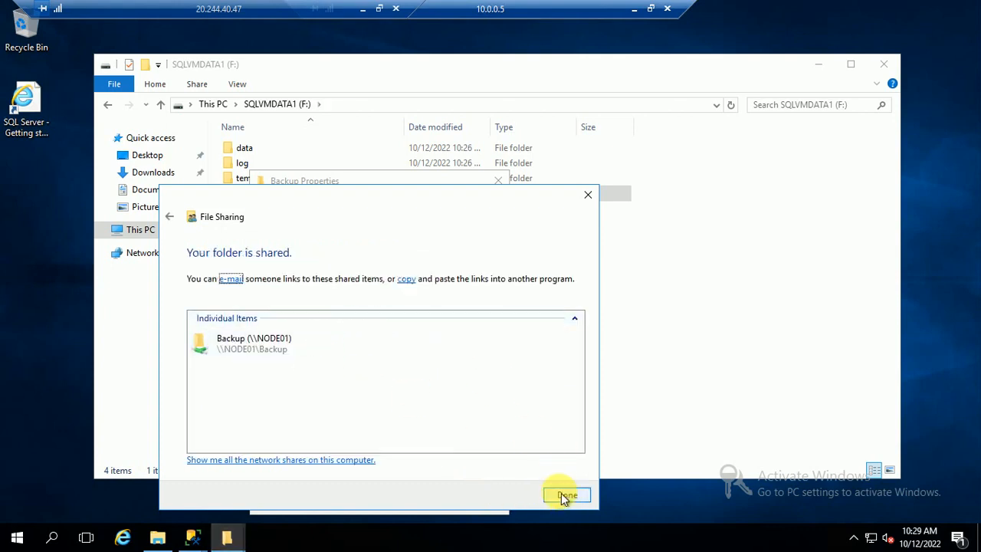
left_click(409, 280)
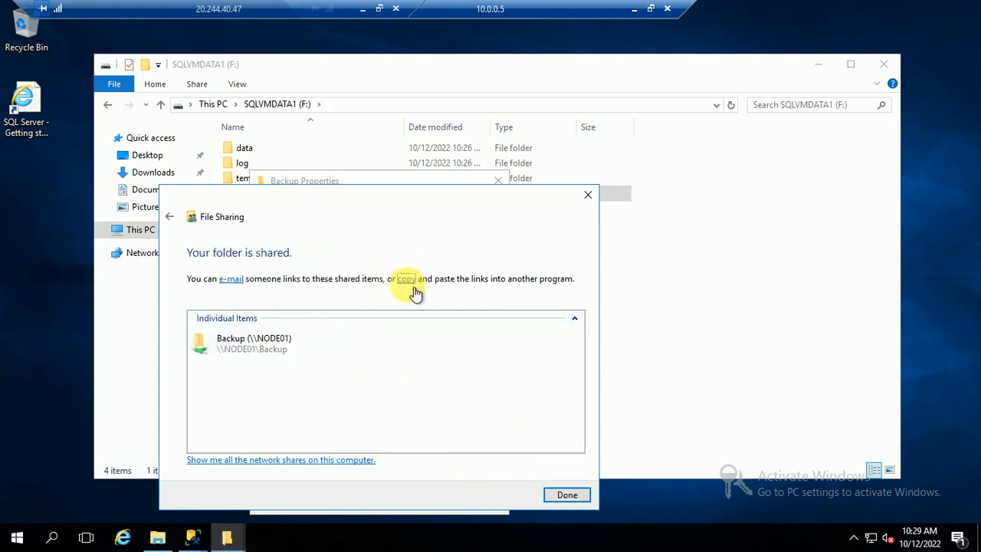
left_click(567, 495)
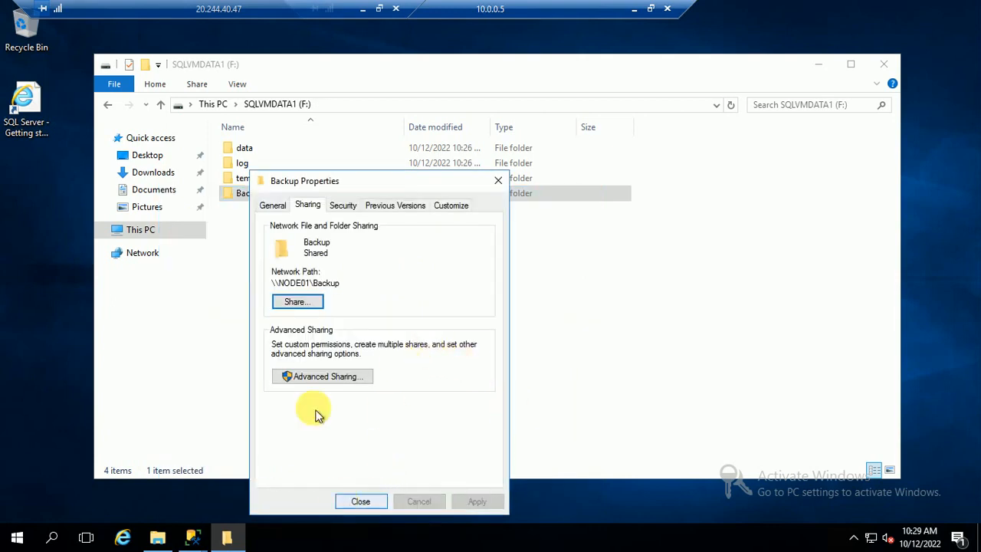
left_click(358, 501)
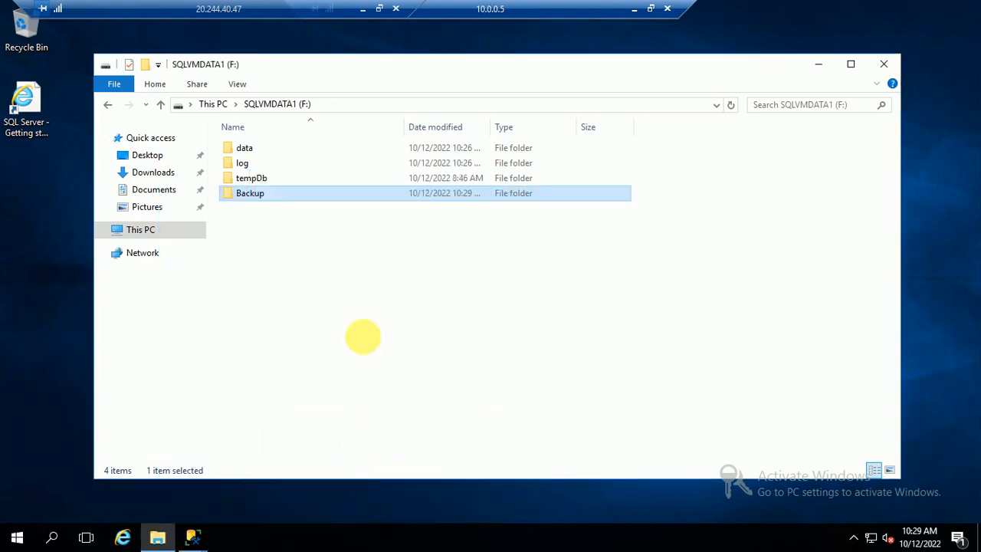
Complete the share path \\NODE01\Backup, pass validation, Finish the wizard and show task details.
mouse_move(195, 532)
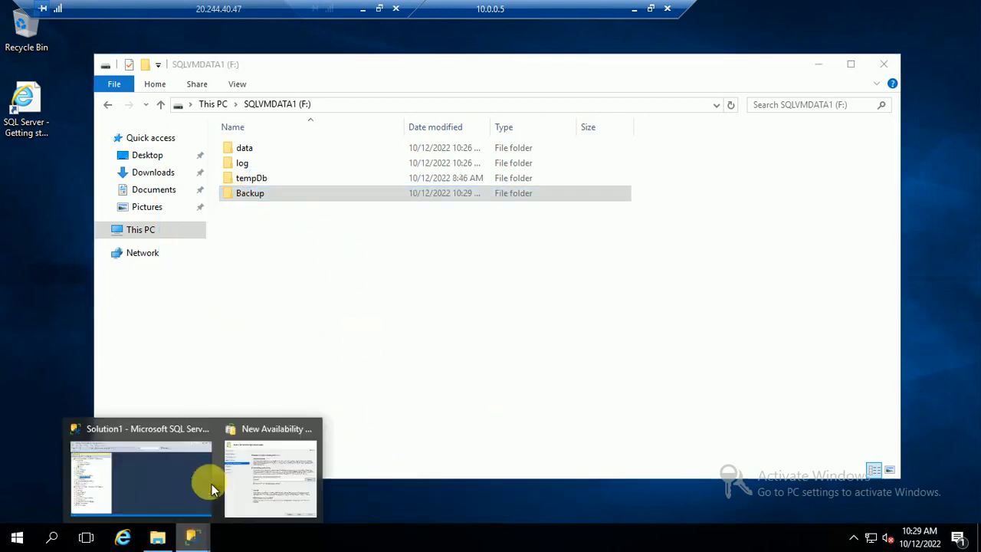
left_click(281, 462)
left_click(469, 274)
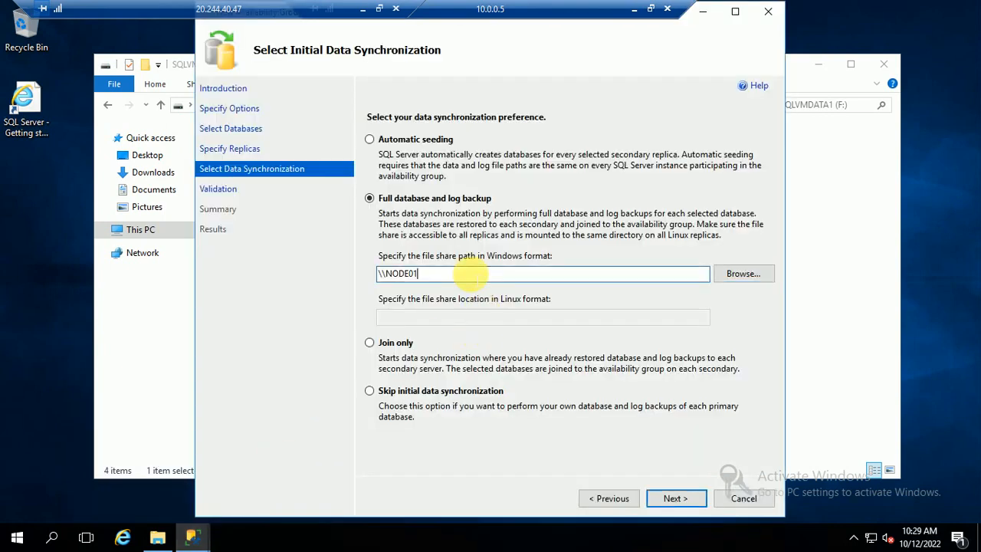
type("\\Backup")
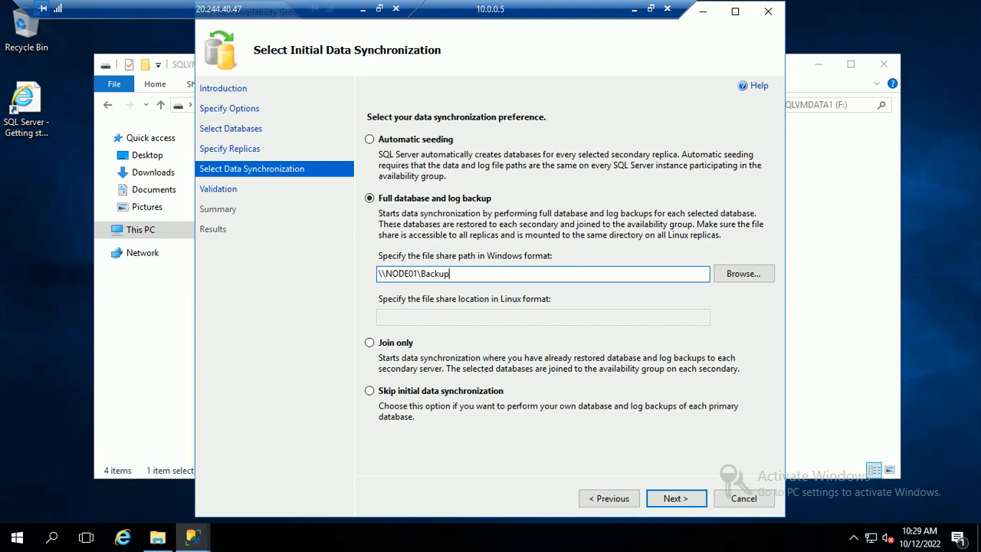
left_click(674, 498)
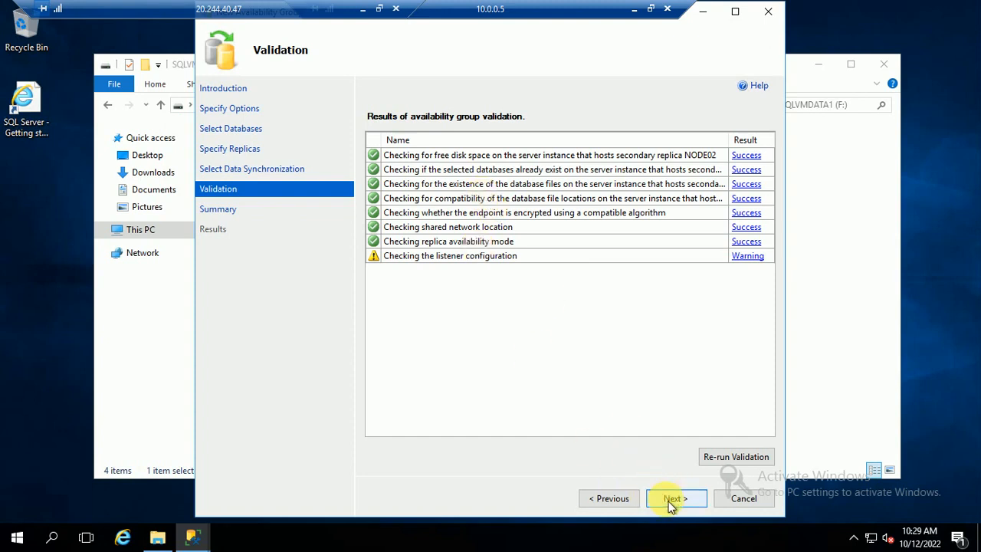
left_click(672, 499)
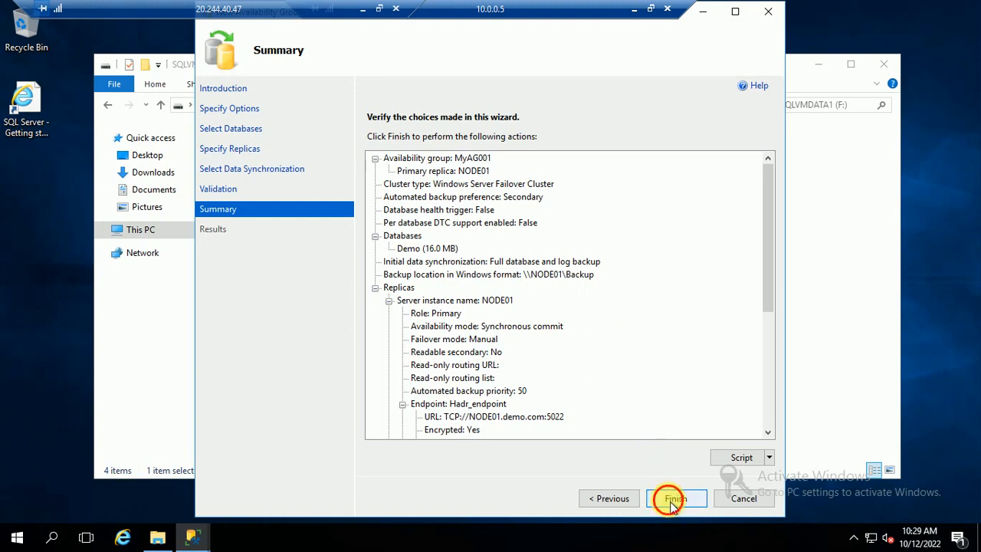
left_click(675, 498)
left_click(377, 184)
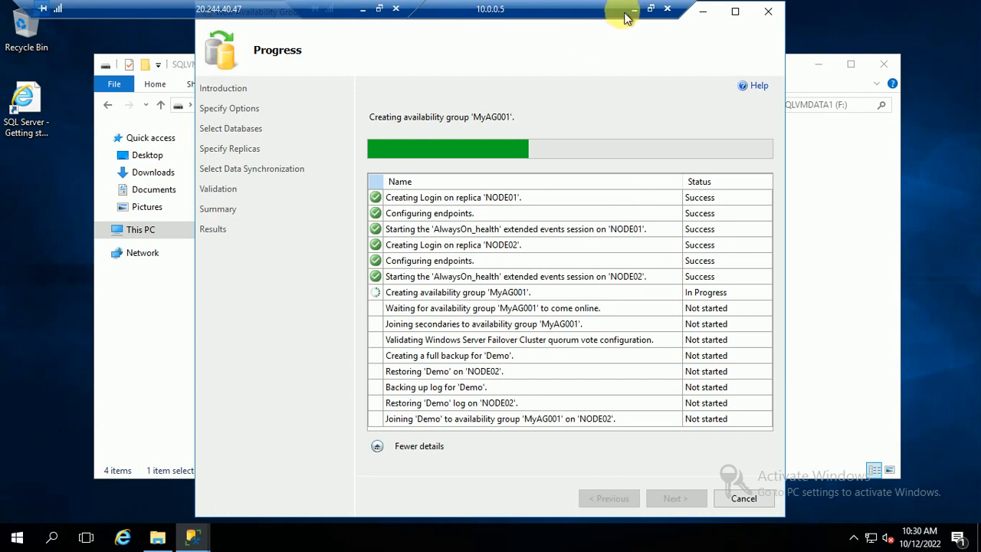
Minimize the remote session during MyAG001 creation to reveal the Part 4 slide.
left_click(362, 12)
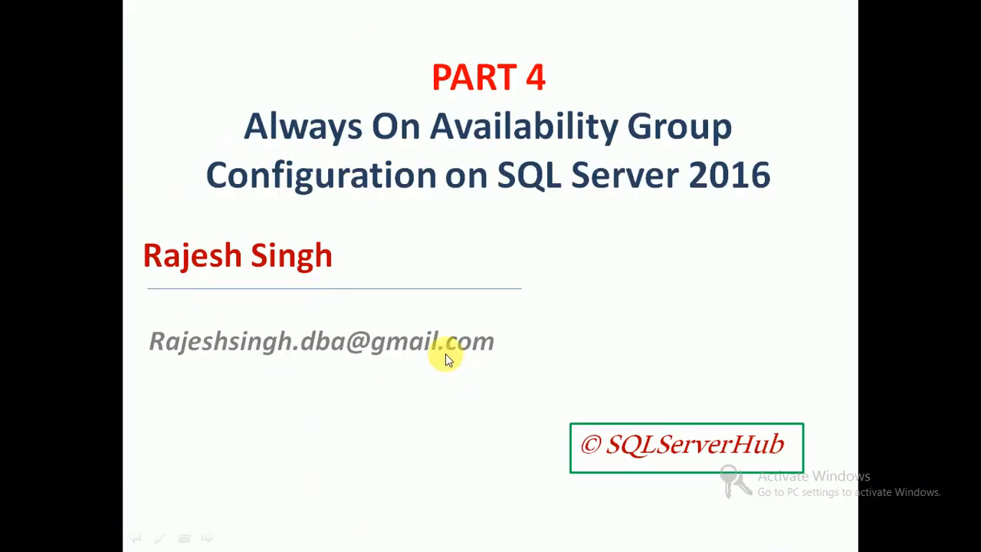
In Notepad, add 'use master' and 'go' above the three GRANT statements and copy the script.
key("super+d")
left_click(483, 538)
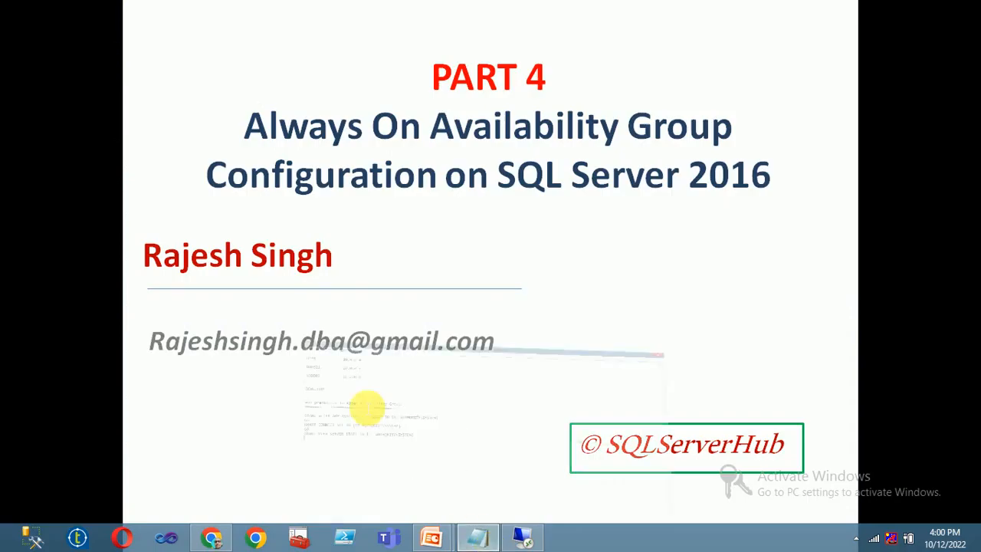
left_click_drag(282, 272, 6, 221)
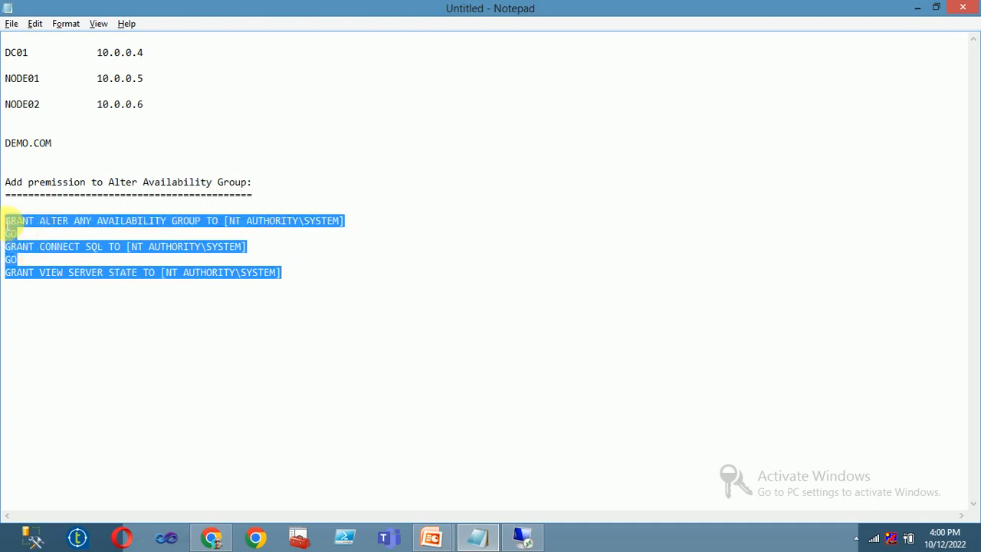
left_click(31, 213)
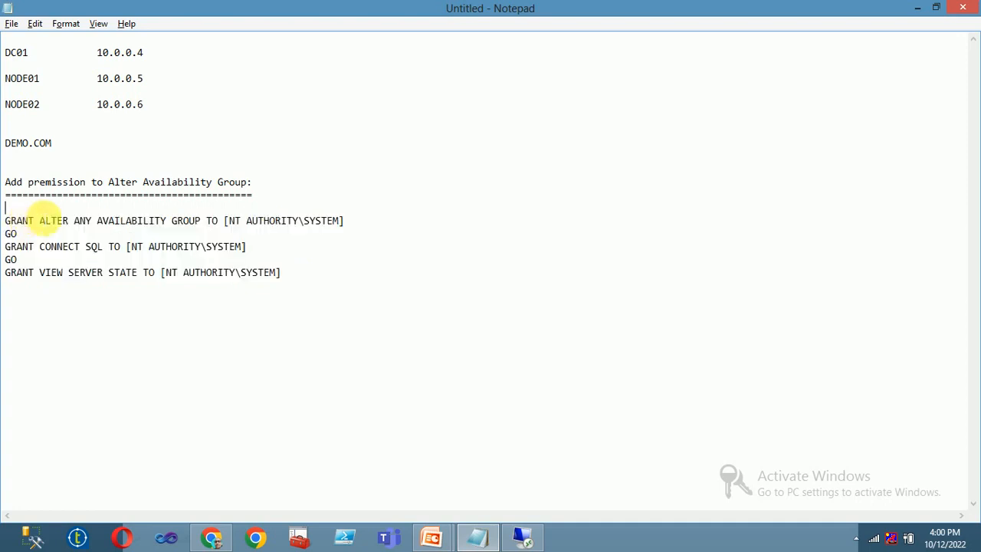
type("use mast")
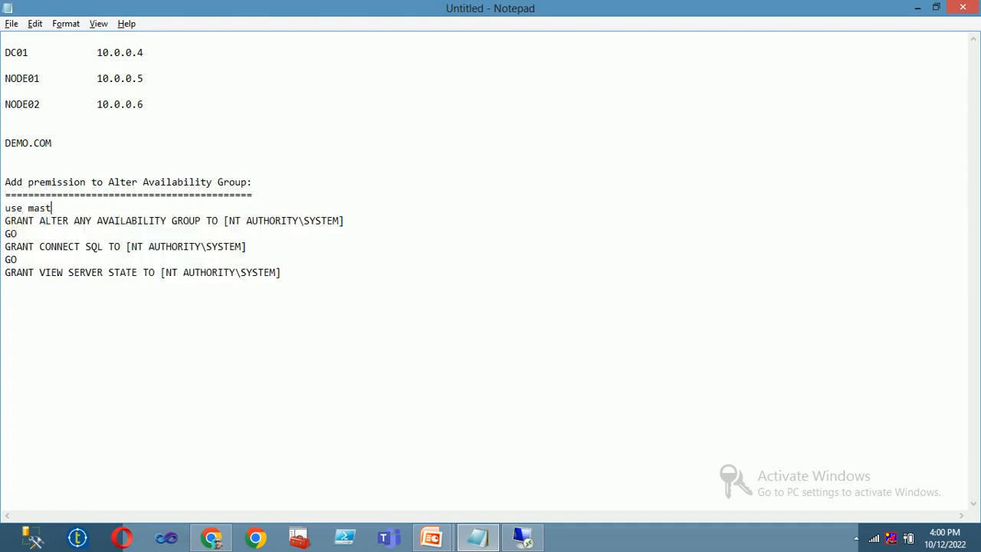
type("er")
key("Return")
type("go")
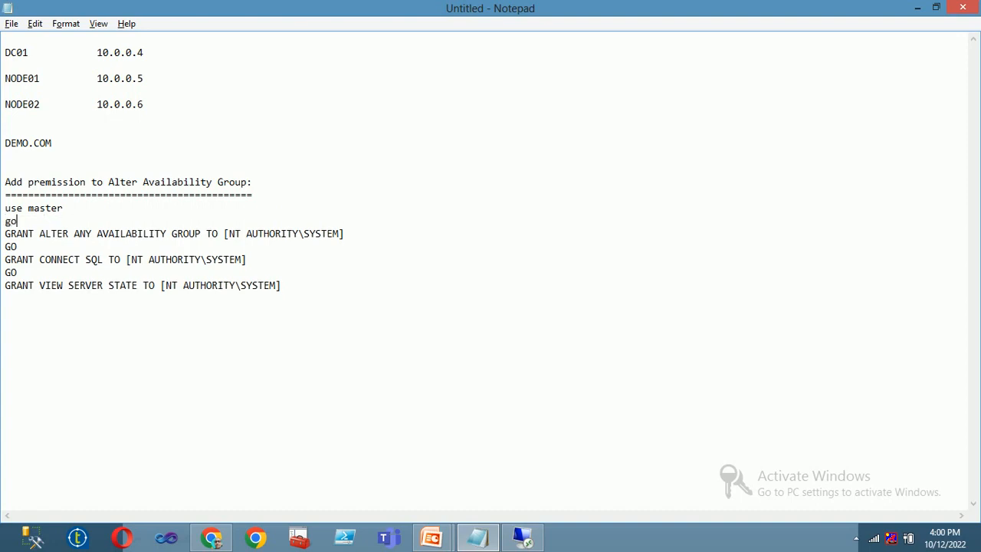
left_click_drag(300, 299, 7, 198)
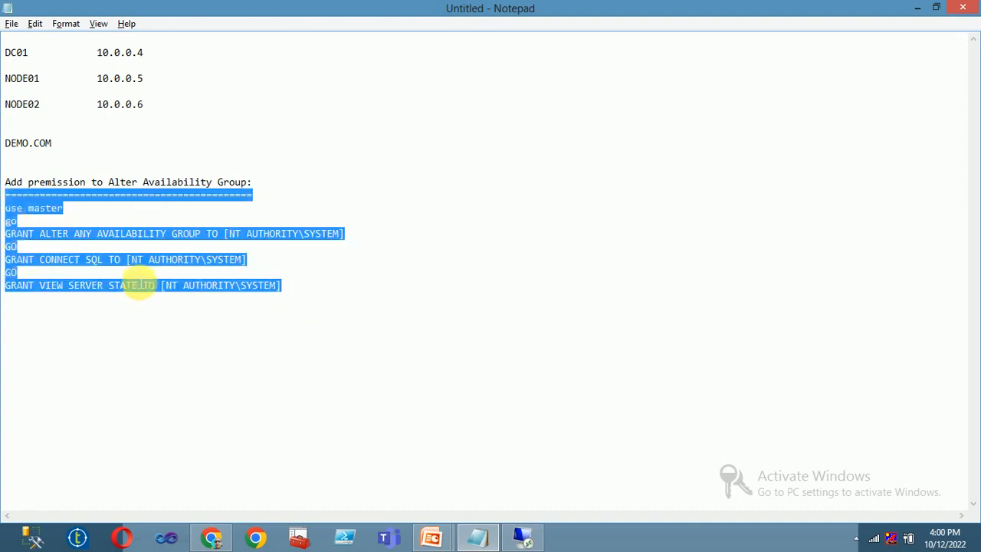
key("shift+Down")
key("shift+Up")
key("shift+Down")
key("ctrl+c")
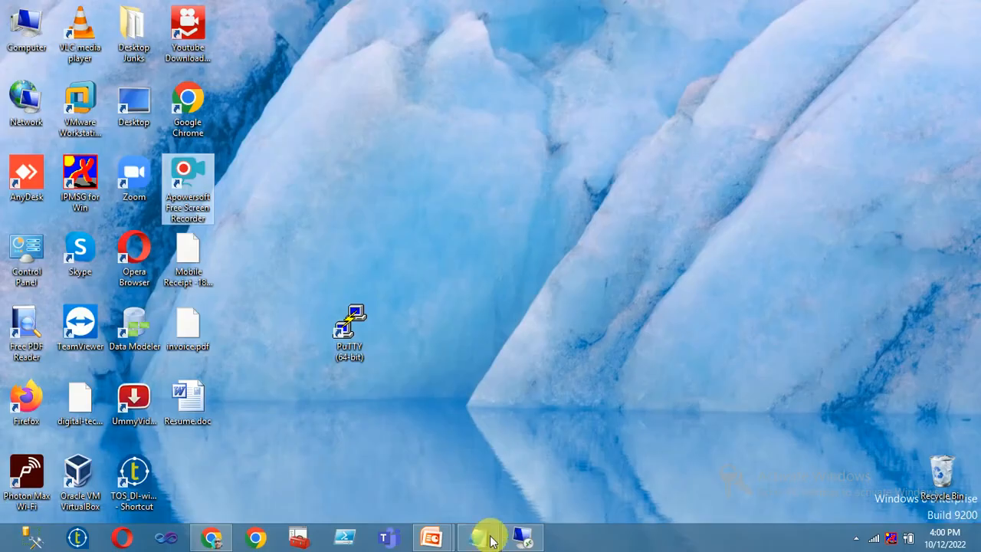
Restore the Remote Desktop session showing MyAG001 creation progress.
left_click(523, 539)
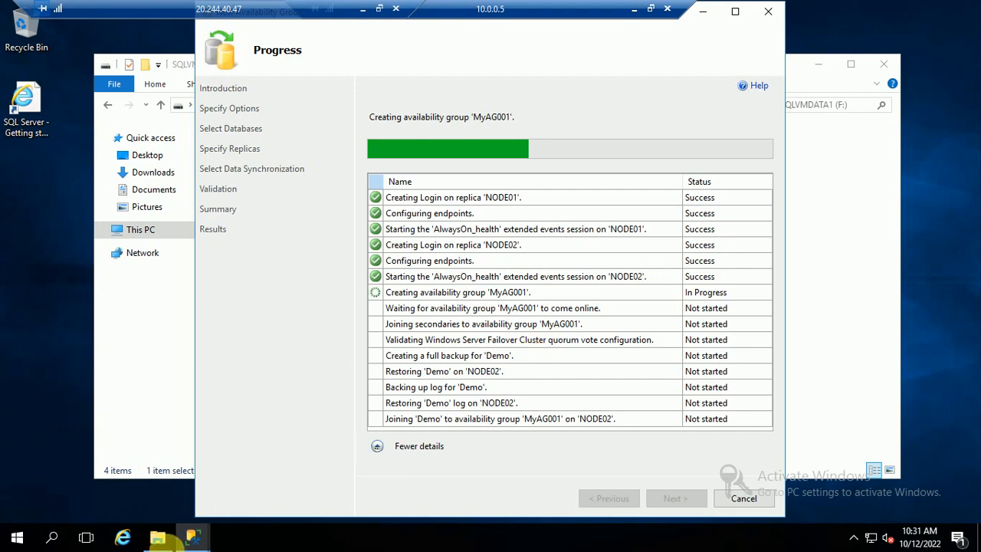
Paste the GRANT script into a new NODE01 query using the master database.
left_click(191, 537)
left_click(150, 481)
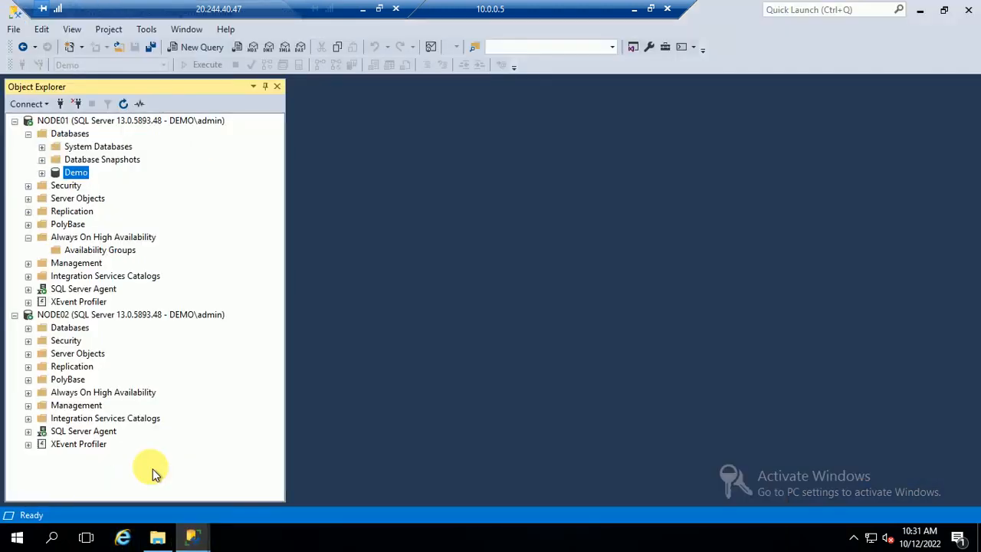
left_click(108, 120)
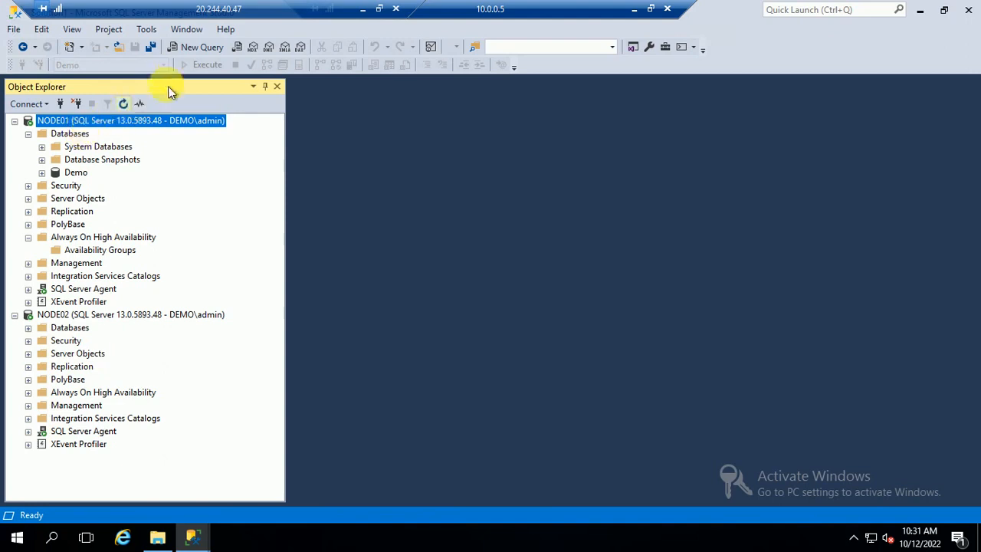
left_click(192, 48)
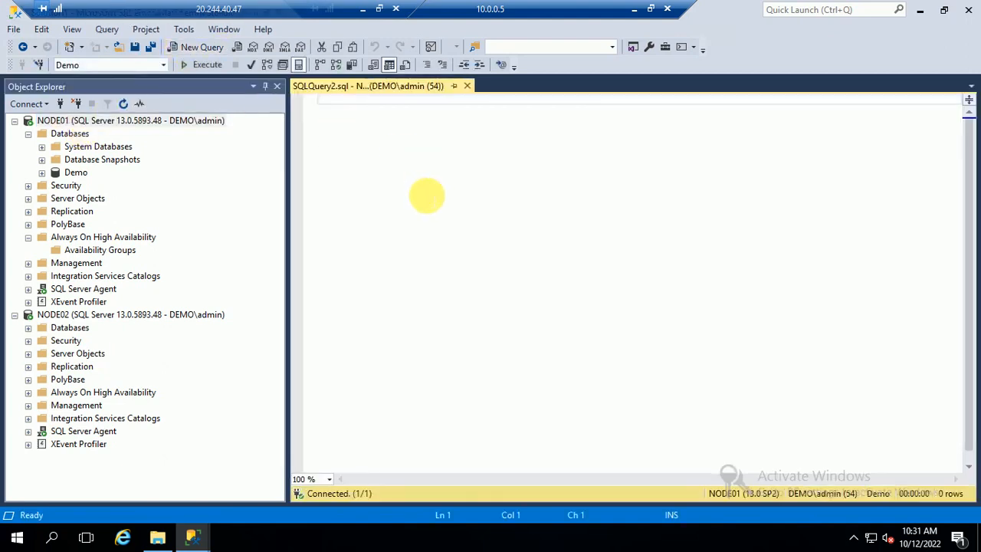
left_click(163, 64)
left_click(79, 96)
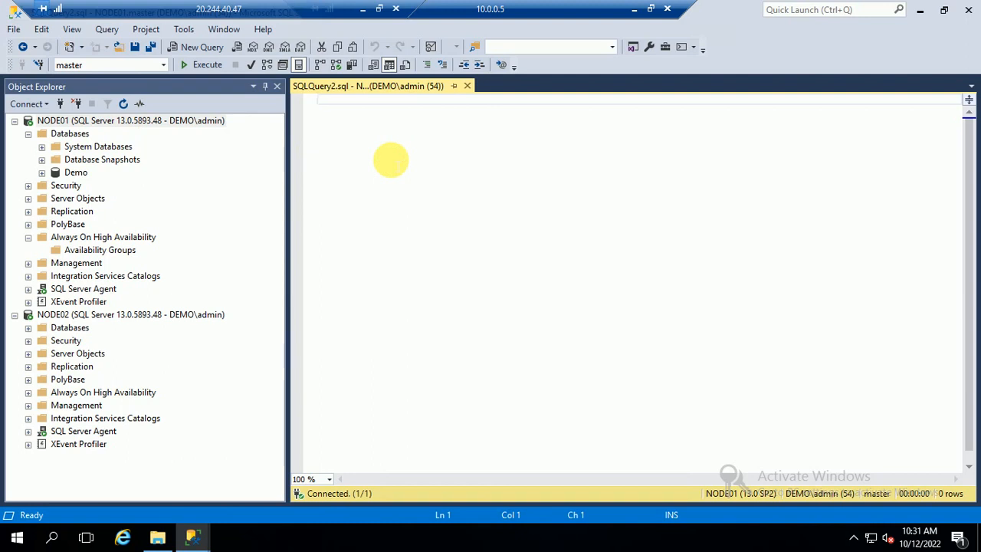
key("ctrl+v")
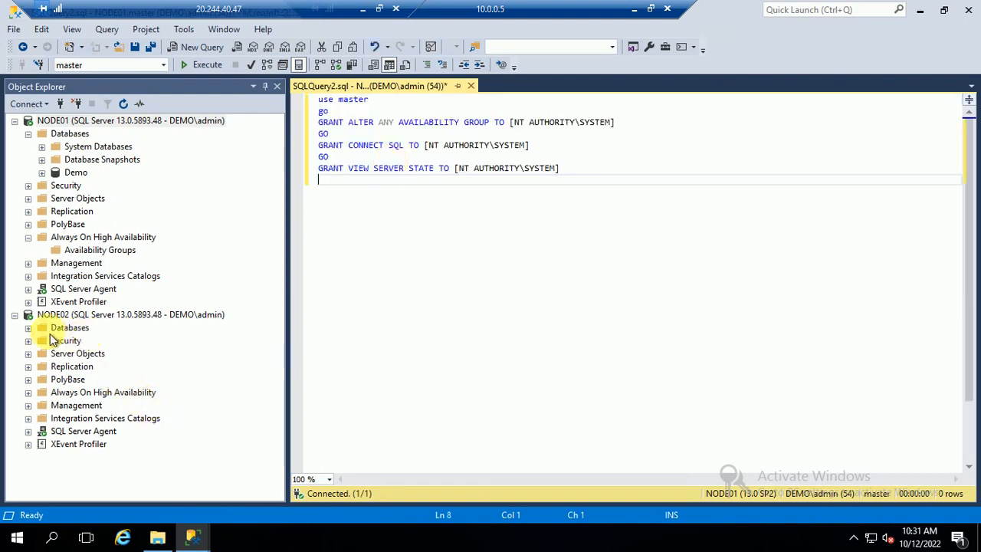
Refresh NODE02 and paste the GRANT script into a new NODE02 query.
left_click(28, 328)
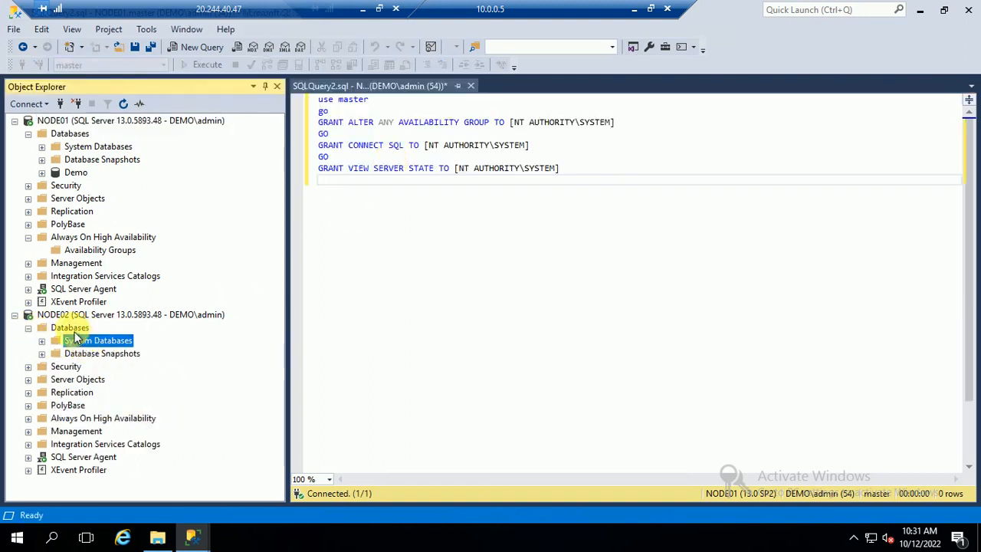
left_click(66, 315)
left_click(122, 104)
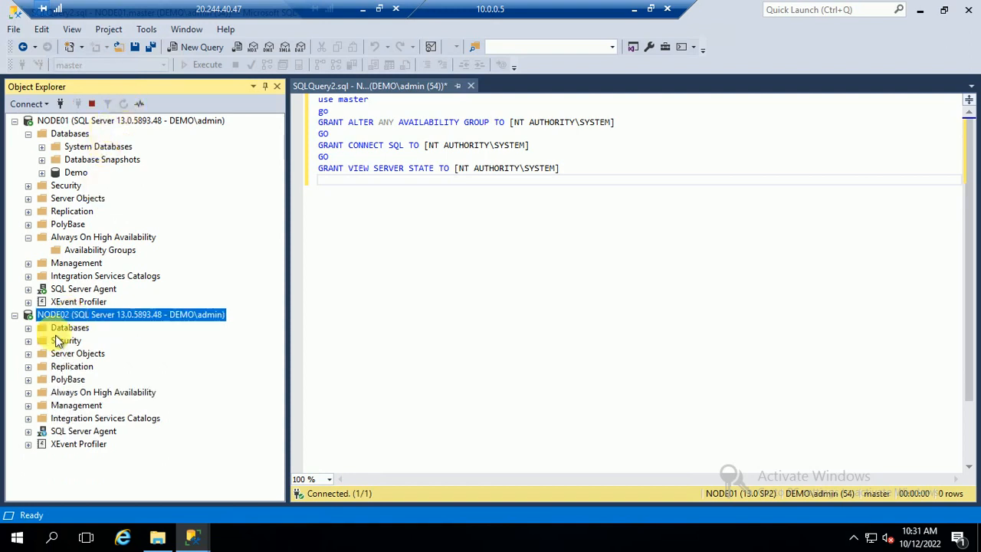
left_click(28, 328)
left_click(71, 343)
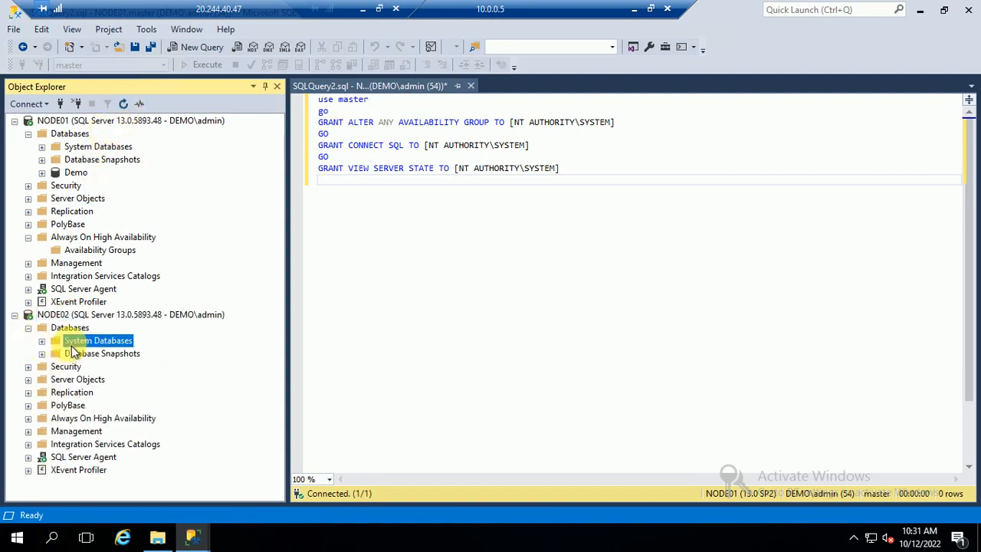
left_click(197, 47)
key("ctrl+v")
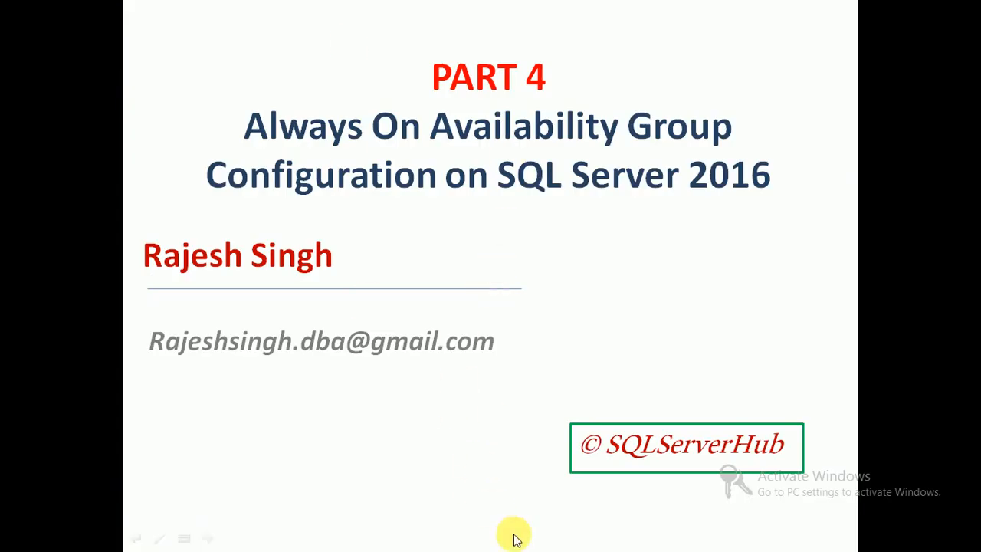
Close the New Availability Group wizard that finished with errors.
key("super+d")
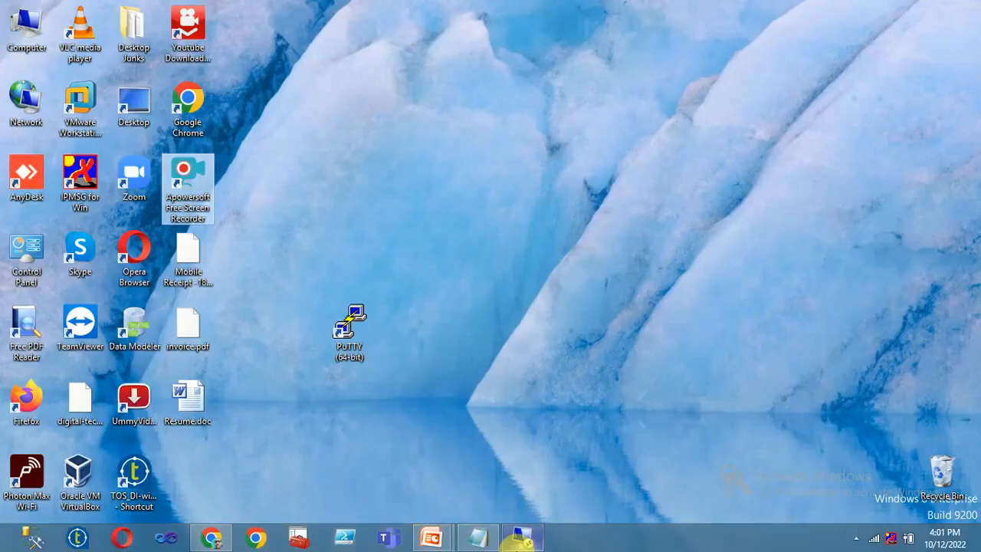
left_click(530, 539)
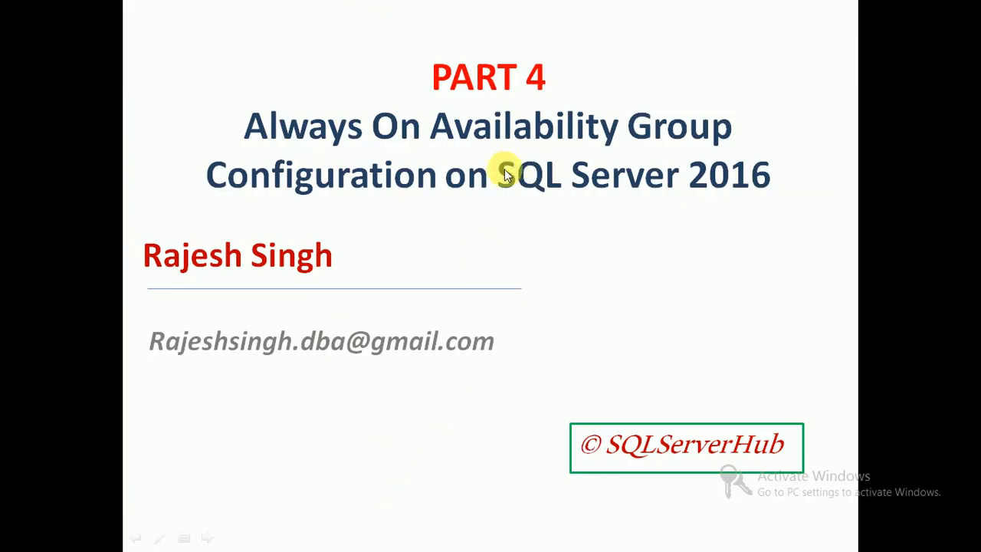
key("super+d")
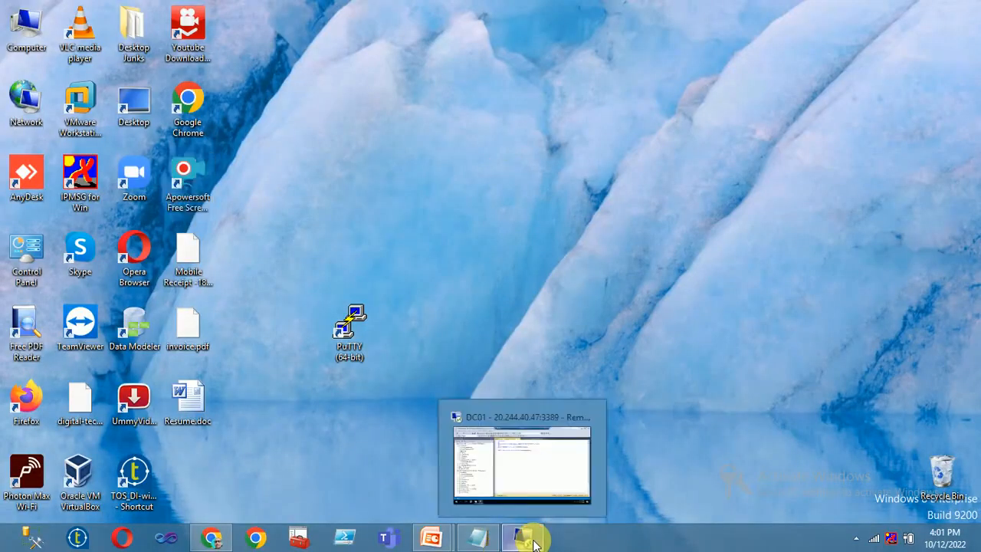
left_click(523, 539)
mouse_move(192, 540)
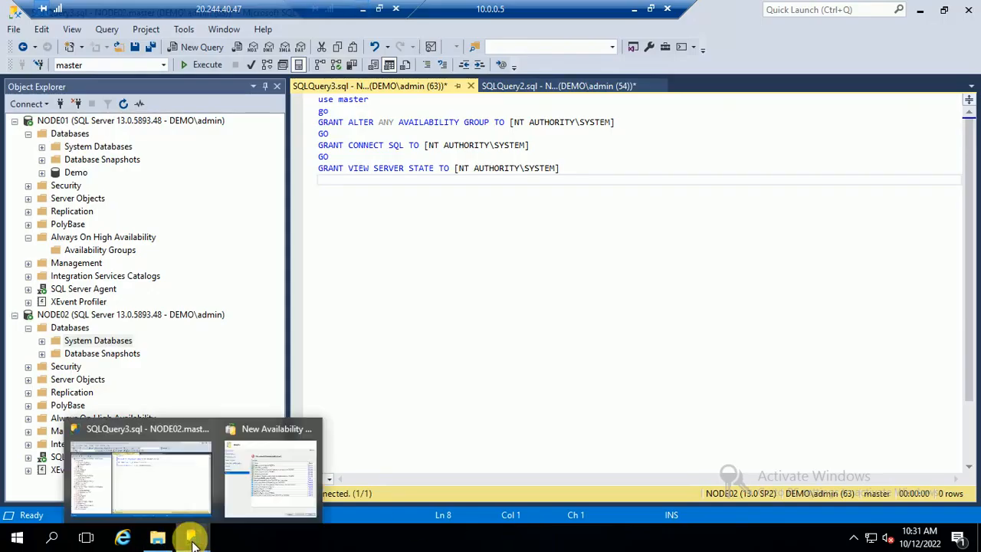
left_click(252, 498)
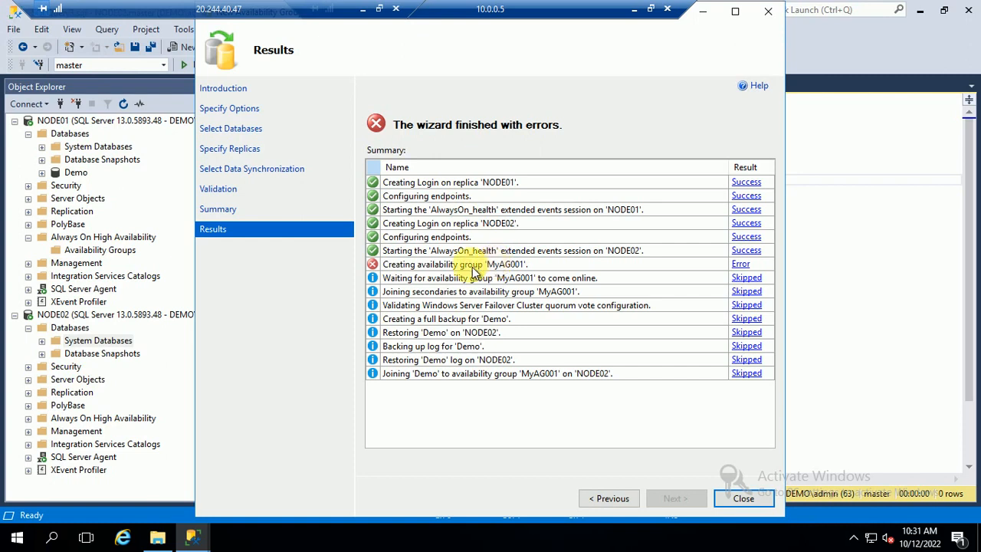
left_click(743, 498)
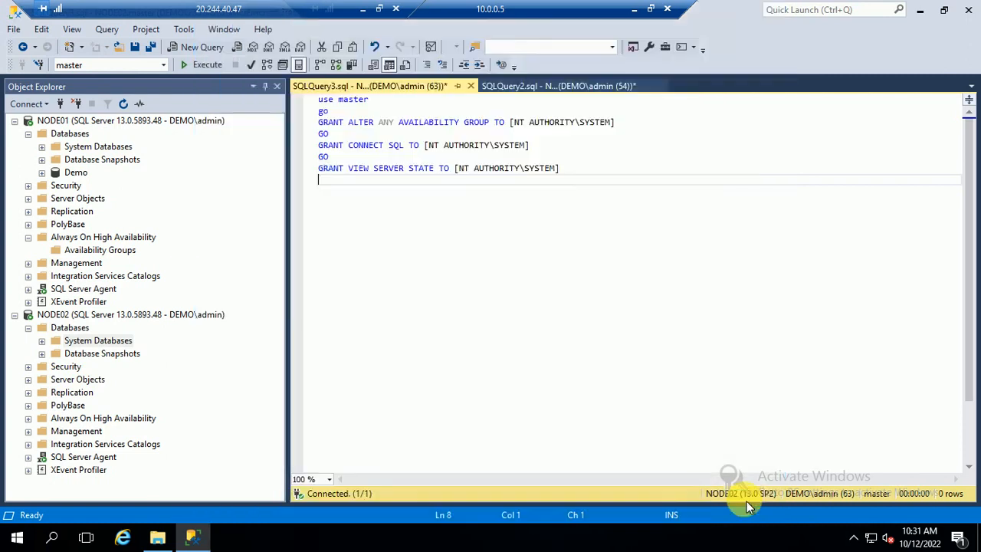
Execute the GRANT permissions script on NODE02 and then on NODE01.
left_click(108, 121)
left_click(486, 194)
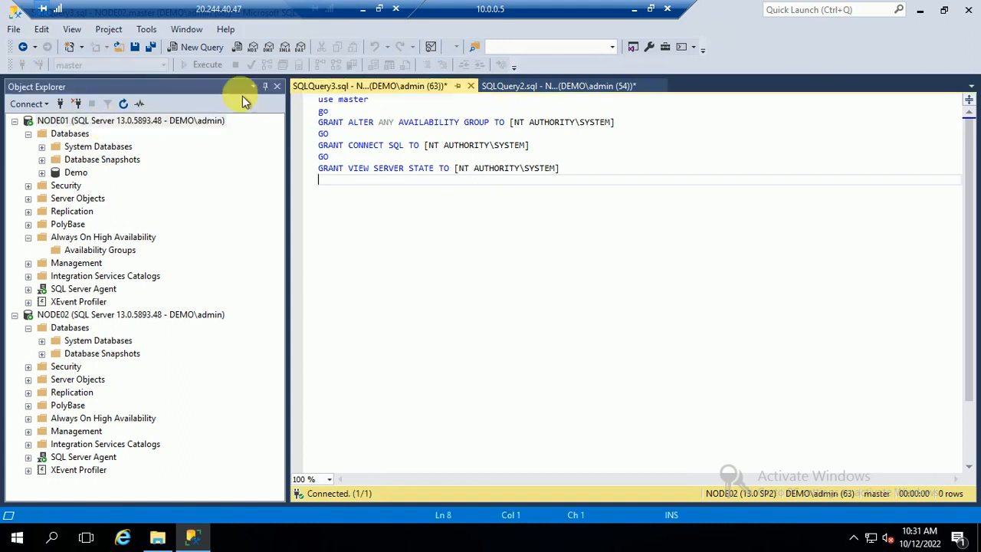
left_click(189, 66)
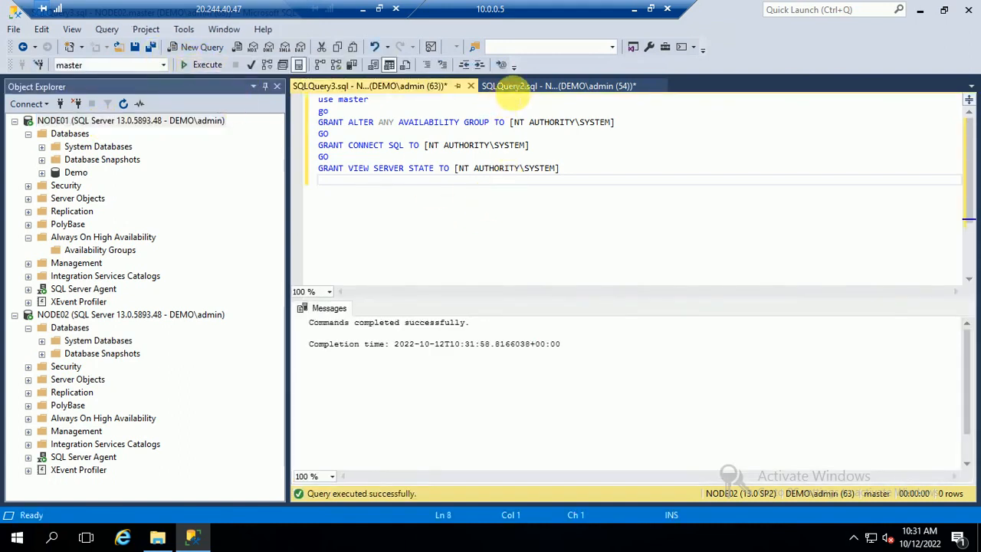
left_click(506, 86)
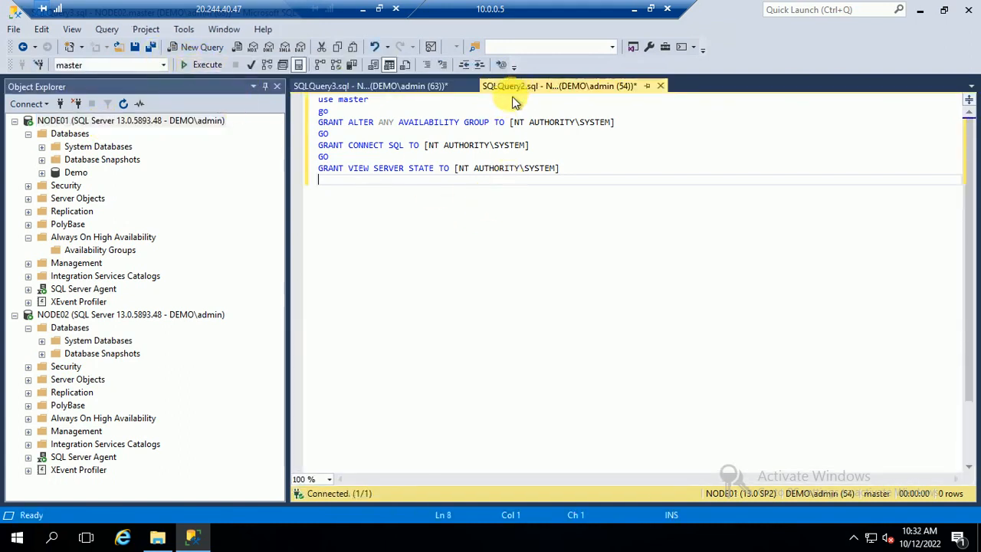
left_click(203, 67)
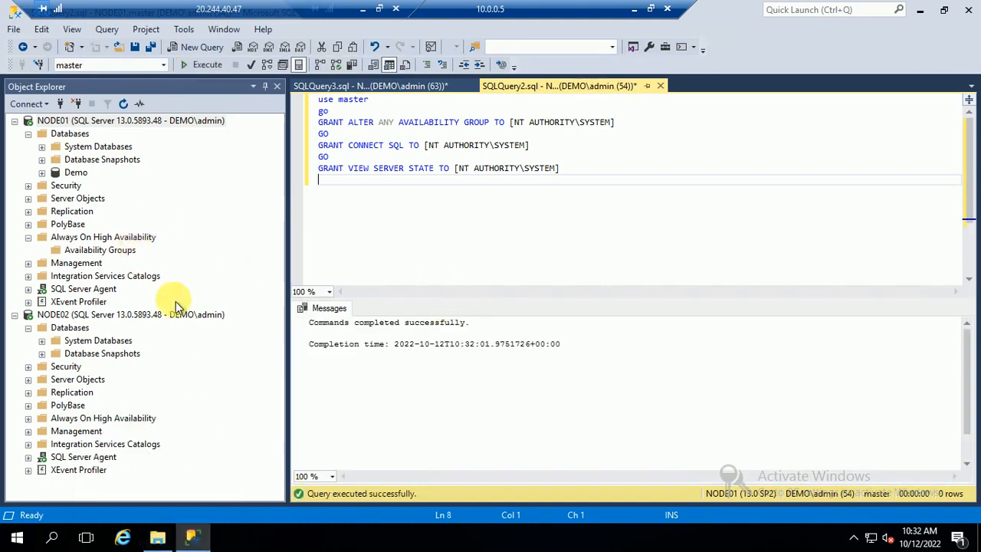
right_click(96, 238)
Start a new availability group named MyAG001 containing the Demo database.
left_click(142, 252)
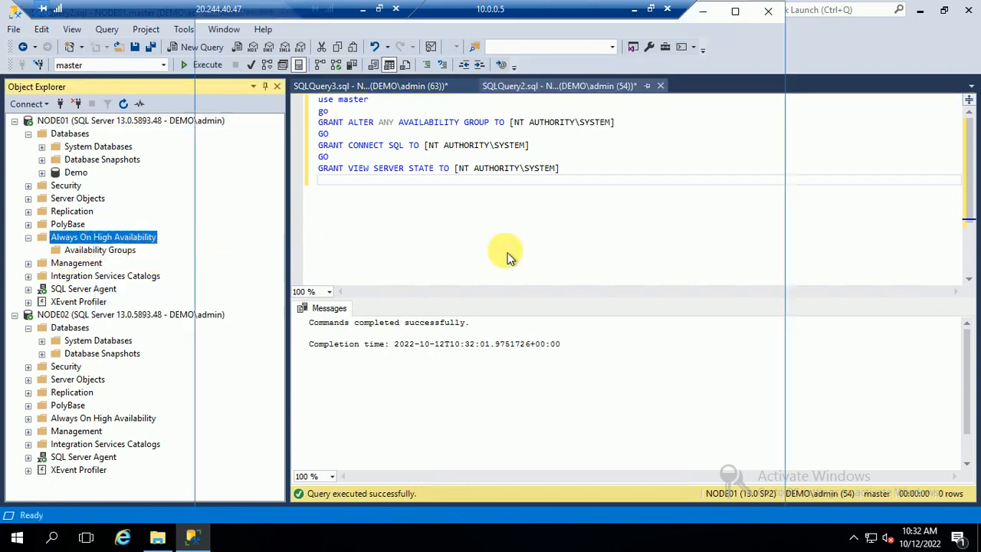
left_click(678, 498)
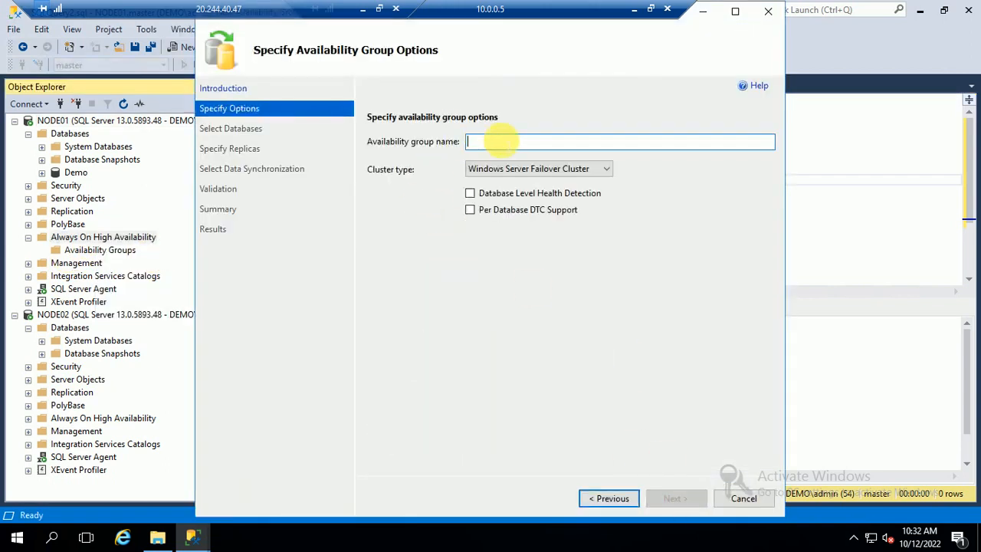
type("MY")
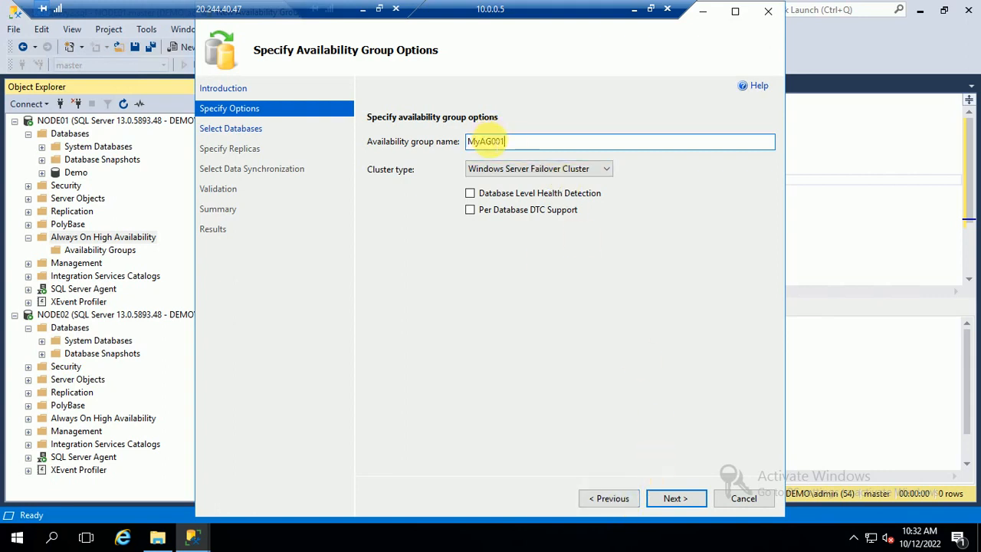
left_click(492, 141)
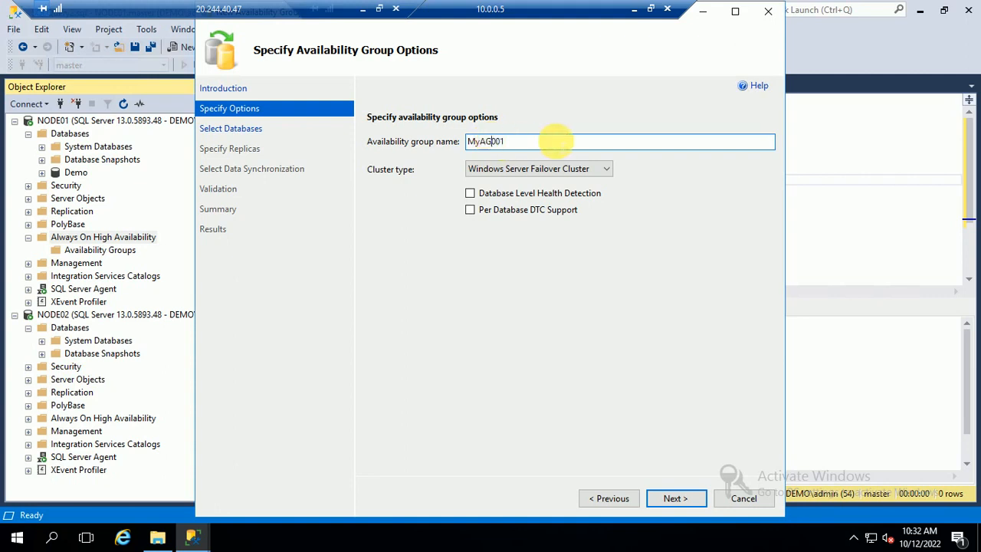
left_click(669, 500)
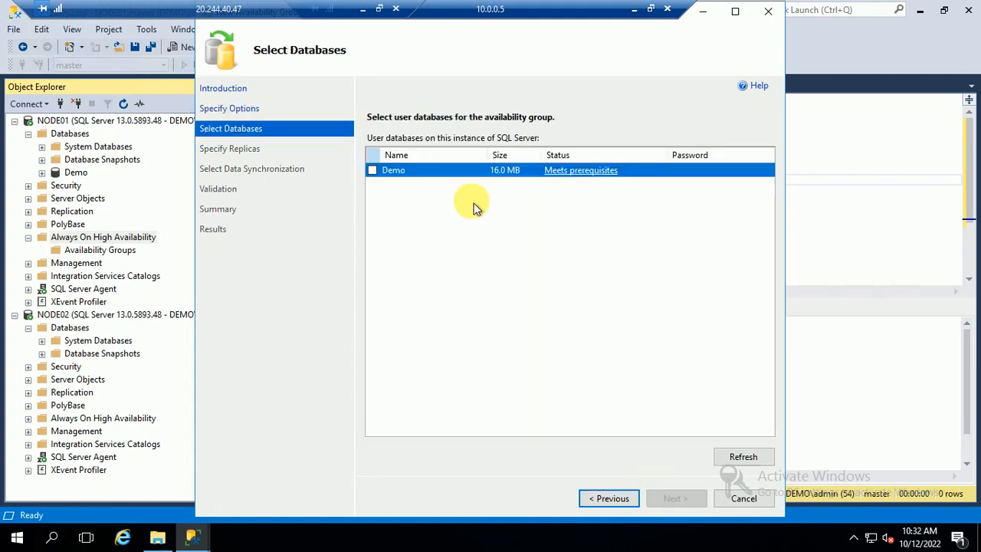
left_click(371, 170)
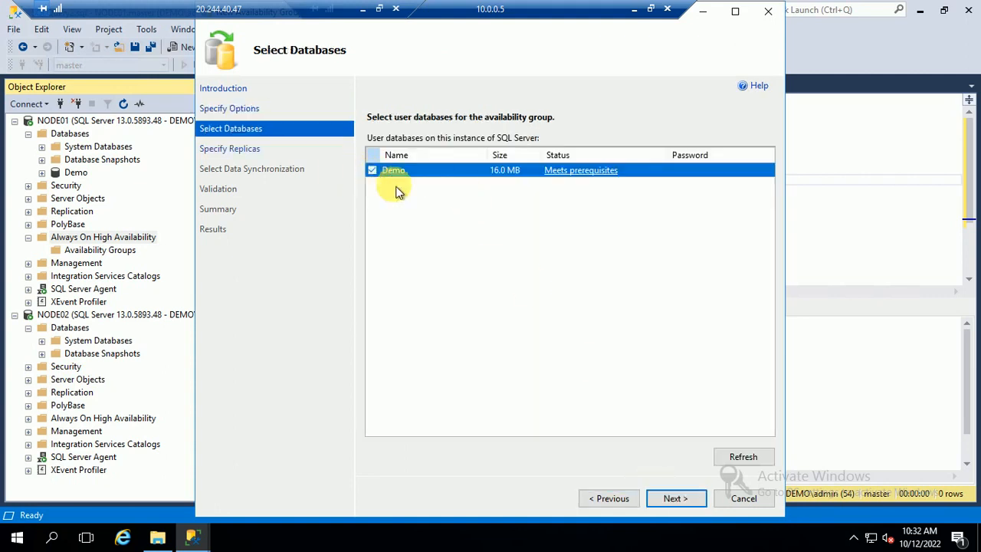
left_click(674, 498)
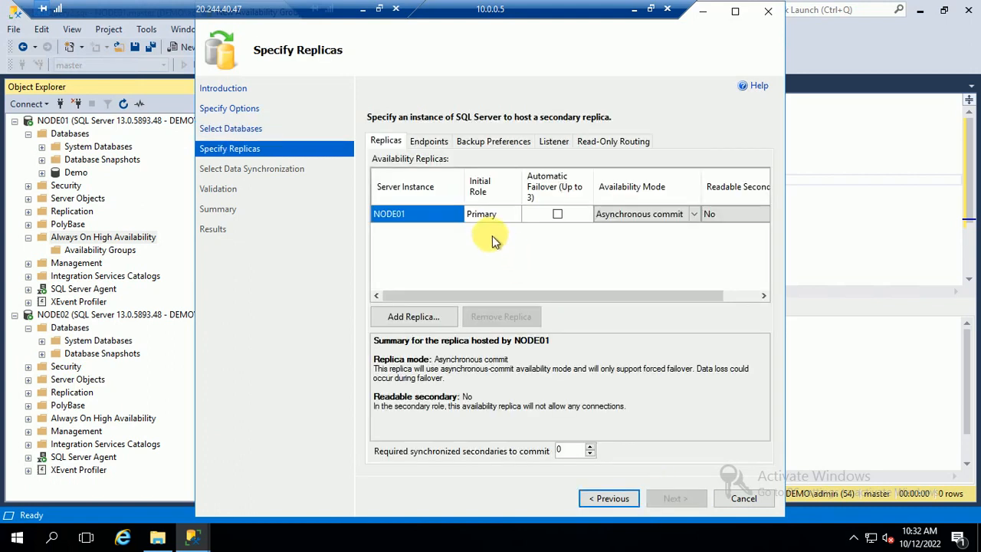
Add NODE02 as a replica, both nodes synchronous commit, NODE02 readable secondary.
left_click(401, 314)
left_click(449, 285)
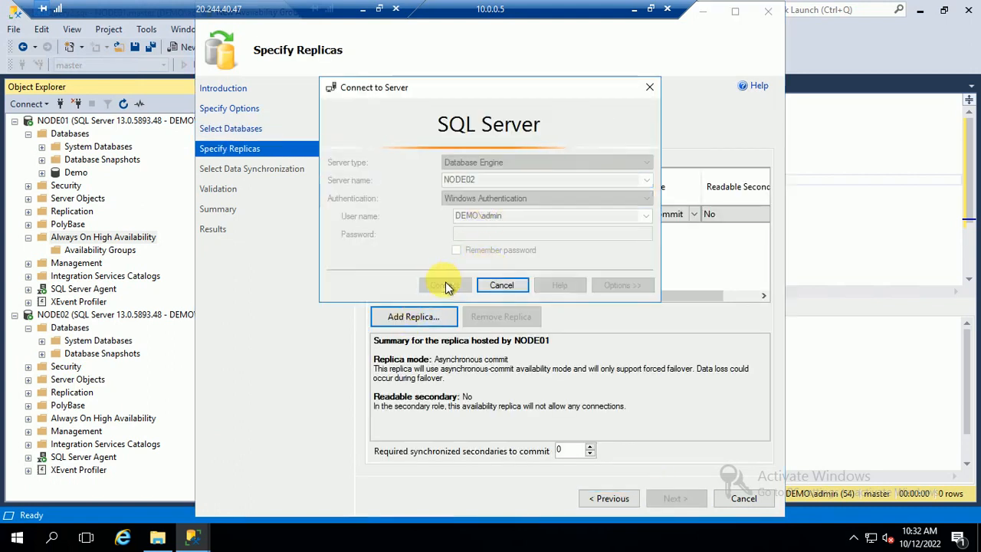
left_click(688, 217)
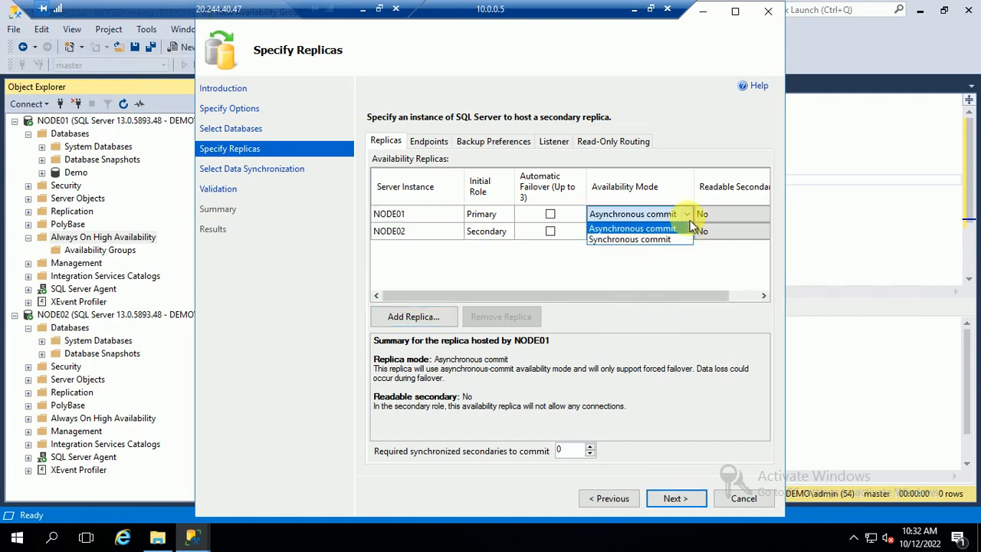
left_click(684, 232)
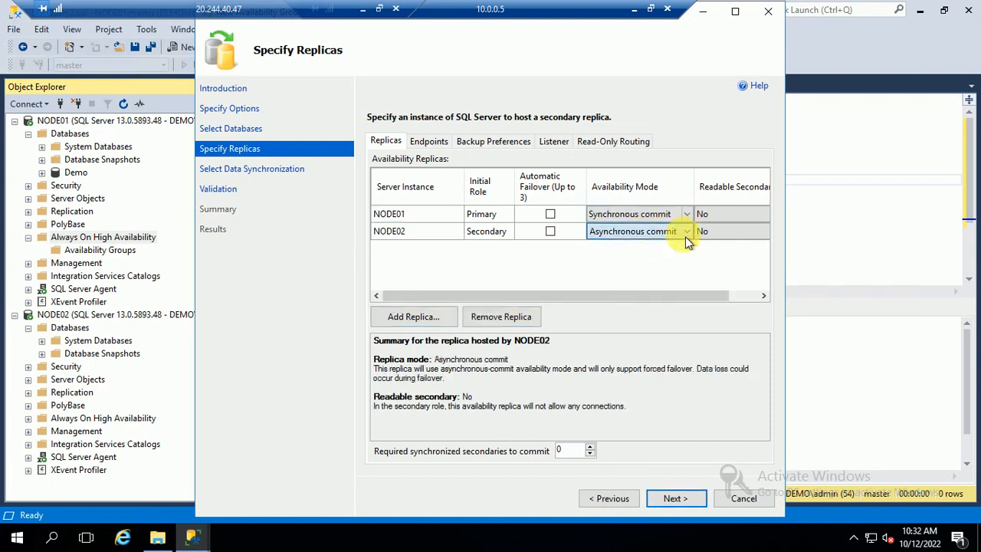
left_click(628, 256)
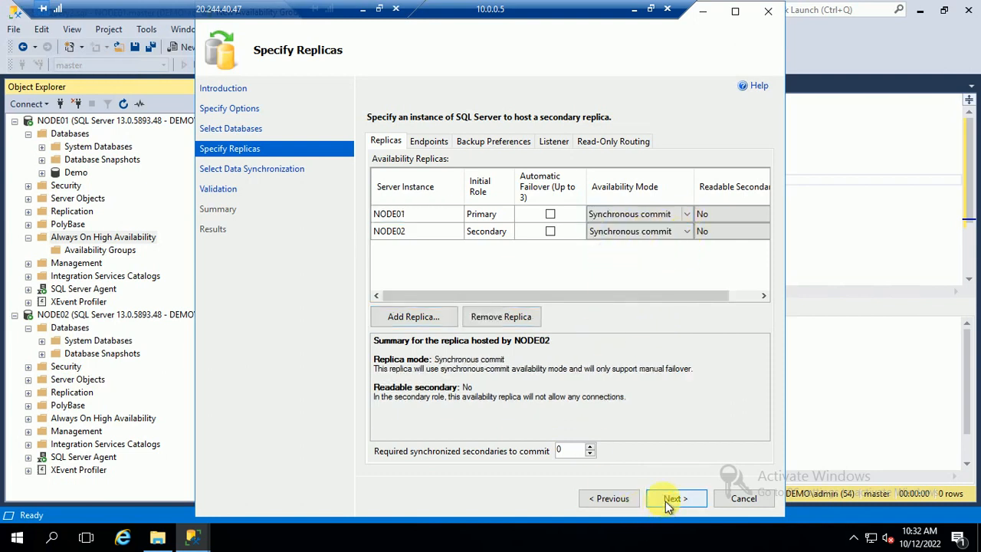
left_click_drag(601, 298, 717, 300)
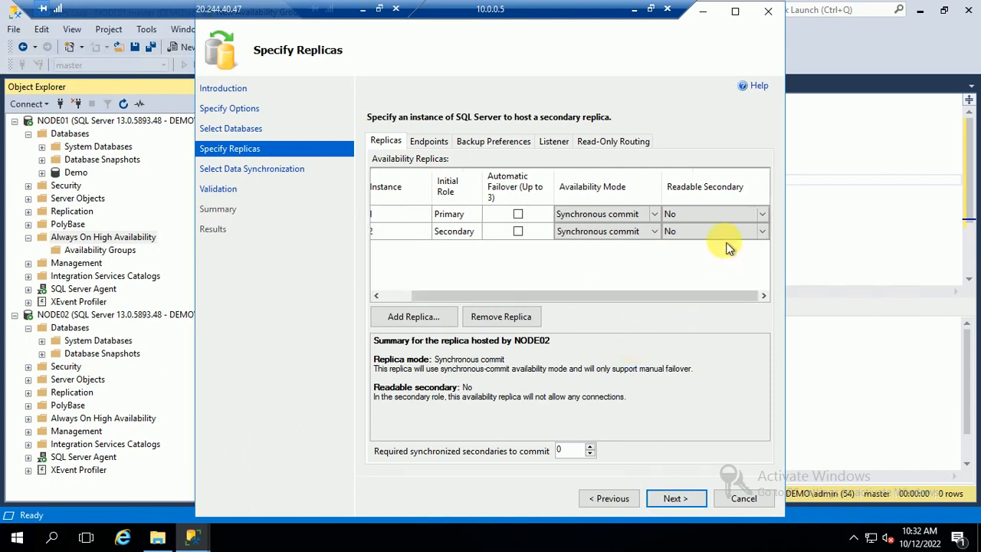
left_click(684, 234)
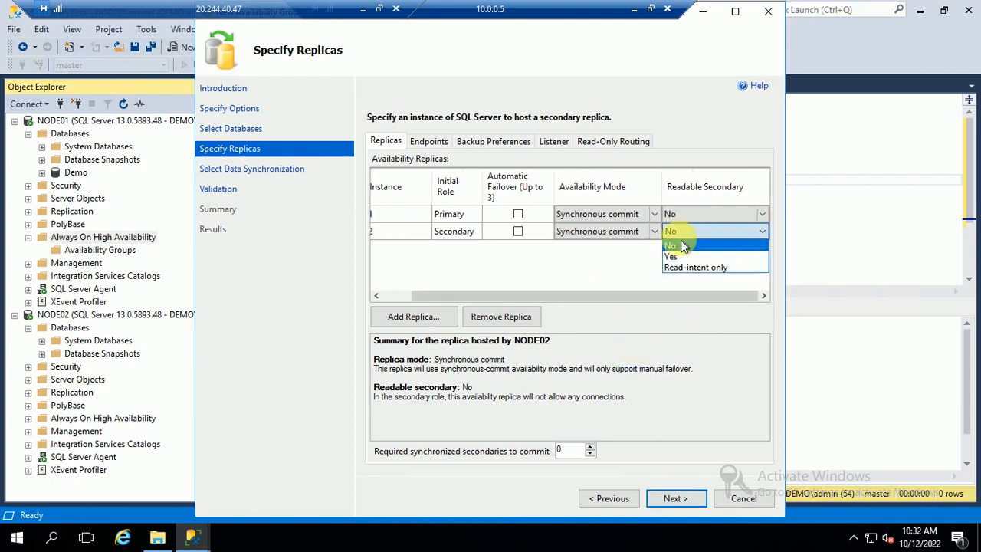
left_click(671, 254)
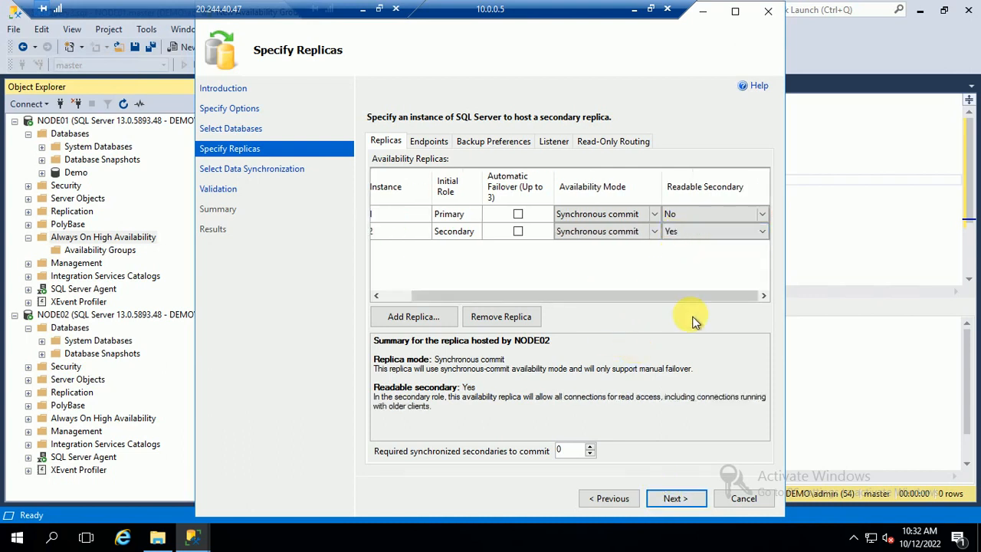
Choose full database and log backup seeding, pass validation, create MyAG001, and close.
left_click(672, 504)
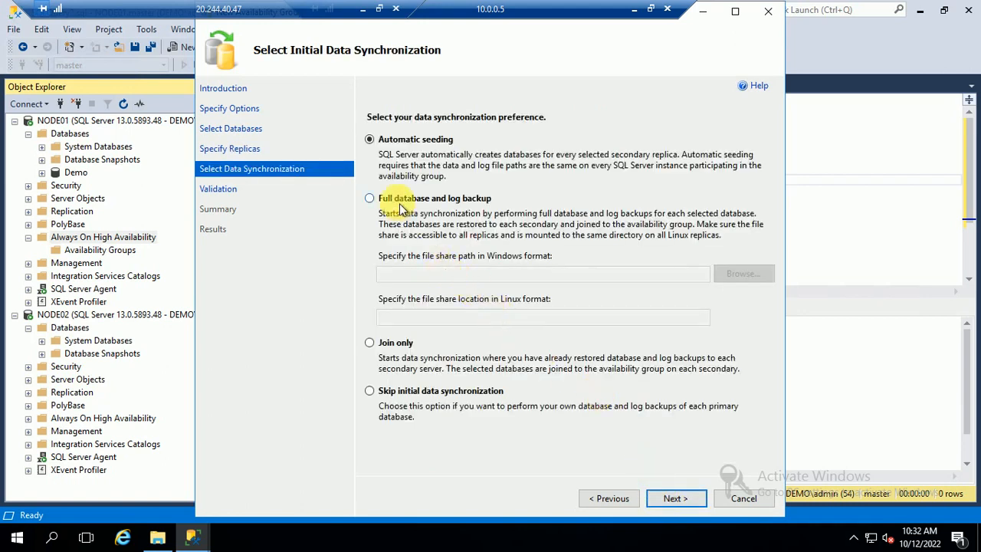
left_click(399, 204)
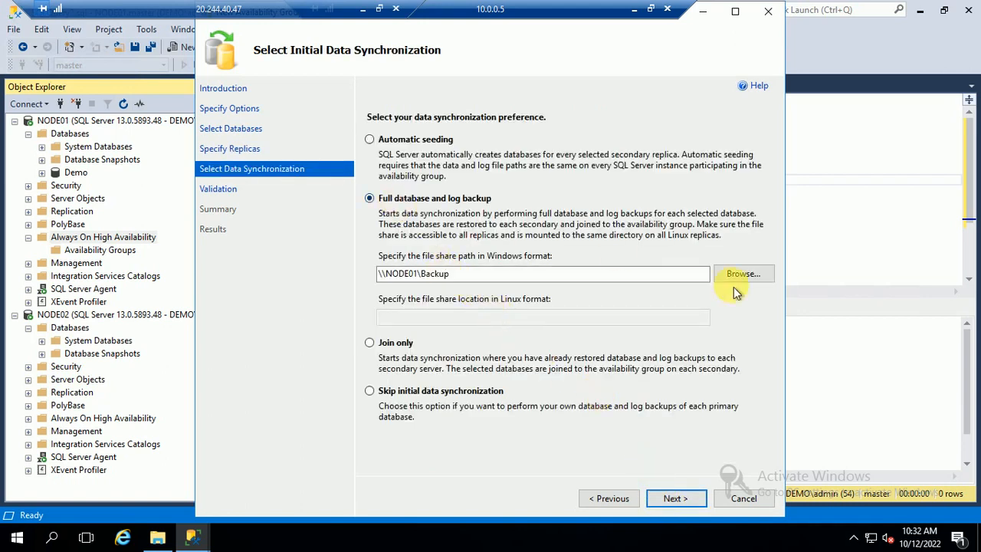
left_click(673, 497)
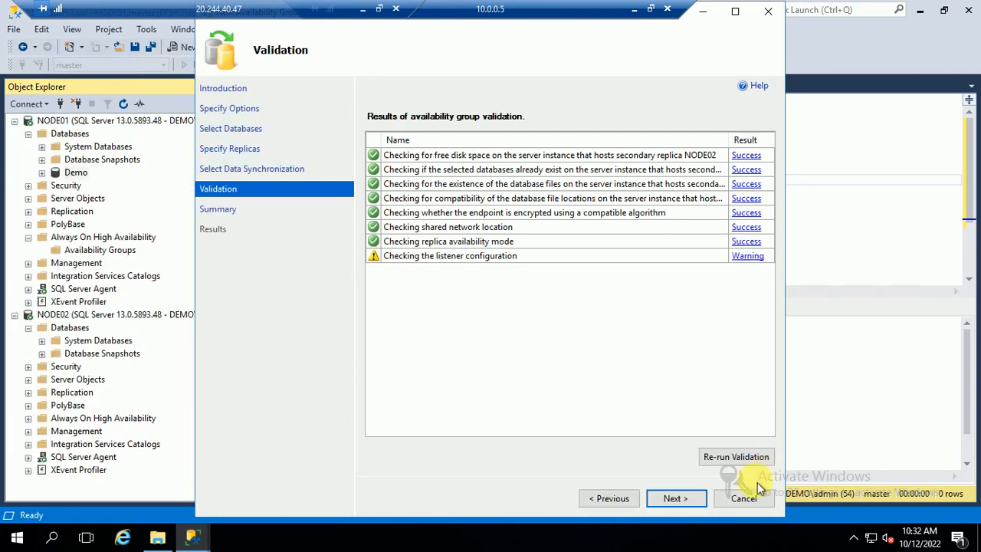
left_click(674, 498)
left_click(690, 498)
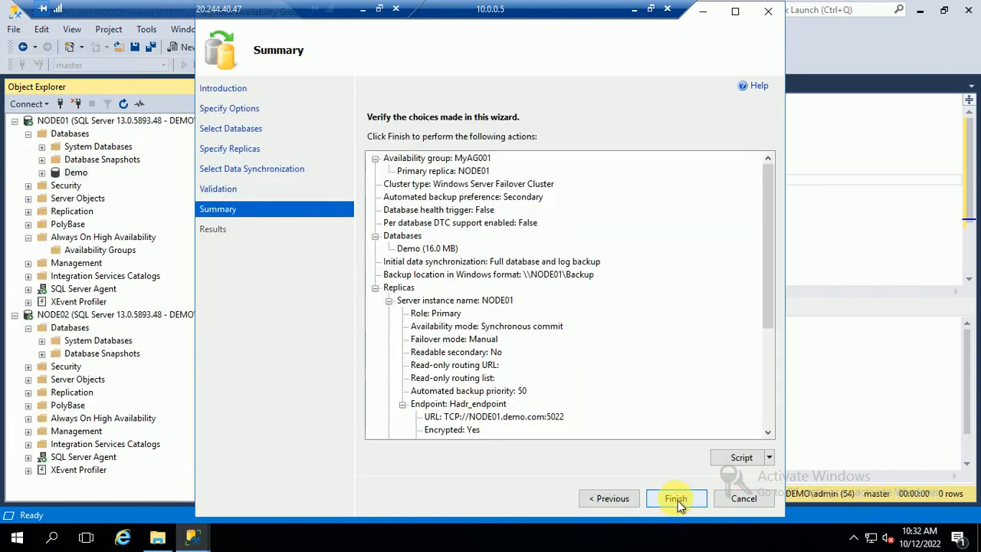
left_click(381, 184)
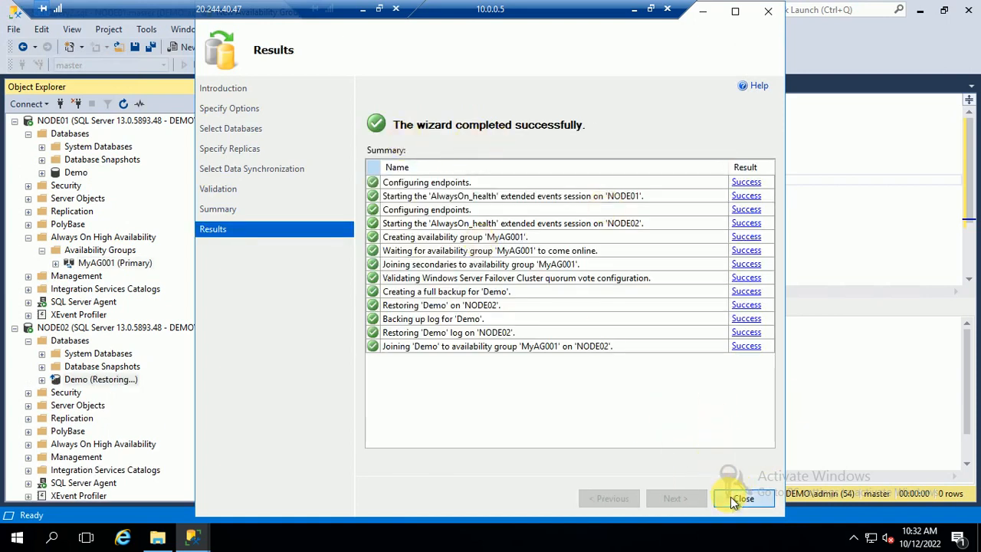
left_click(741, 499)
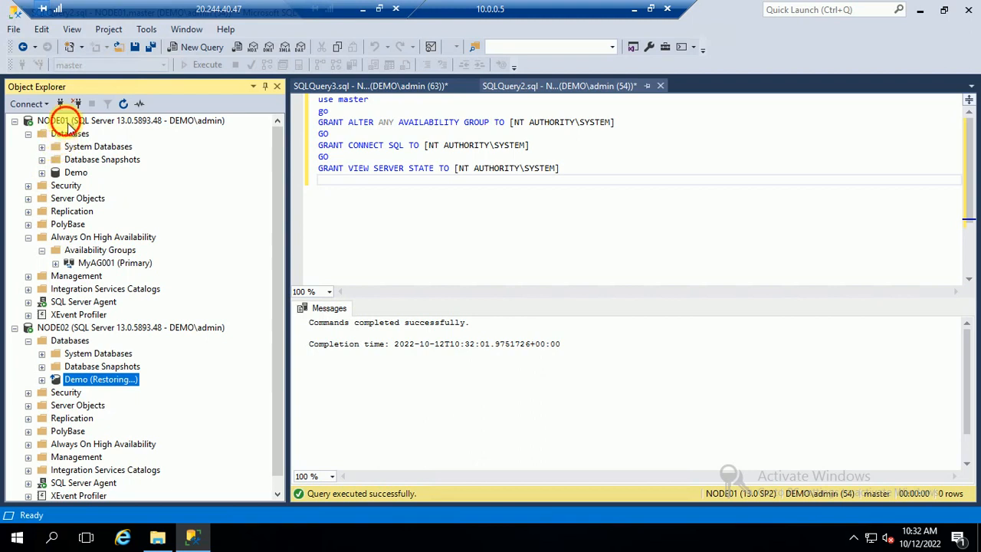
Refresh NODE01 and NODE02, then select the top 1000 rows of NODE02's tblEmployee.
left_click(67, 122)
left_click(123, 103)
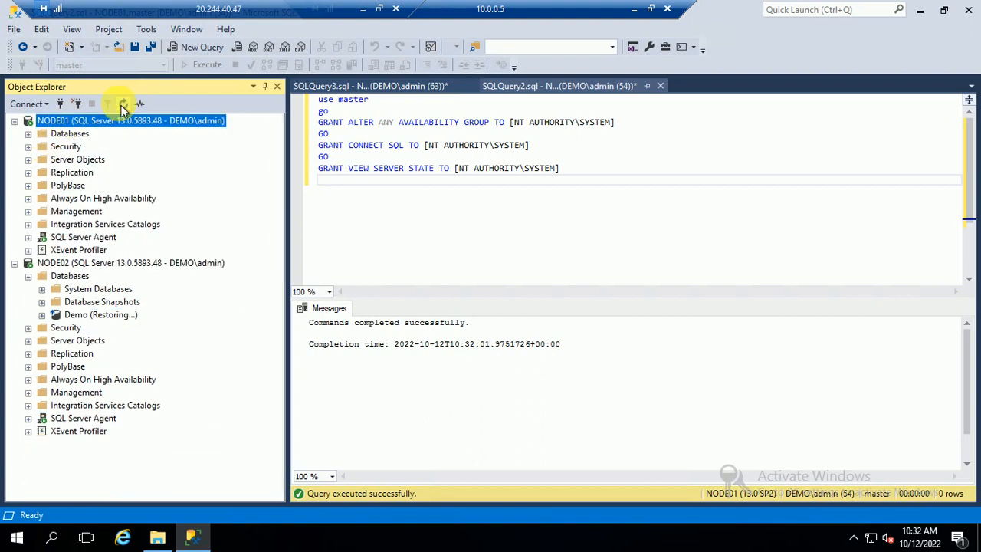
left_click(28, 135)
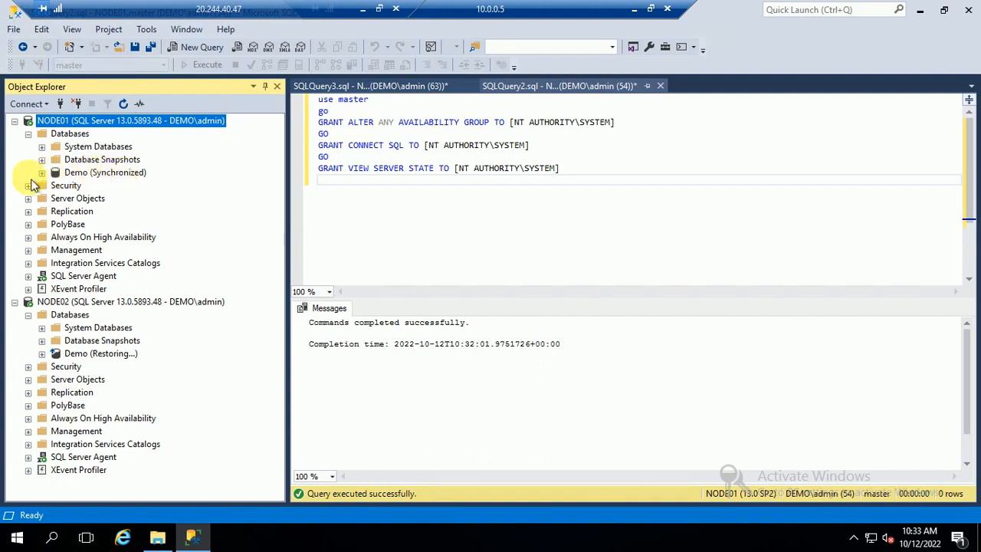
left_click(86, 302)
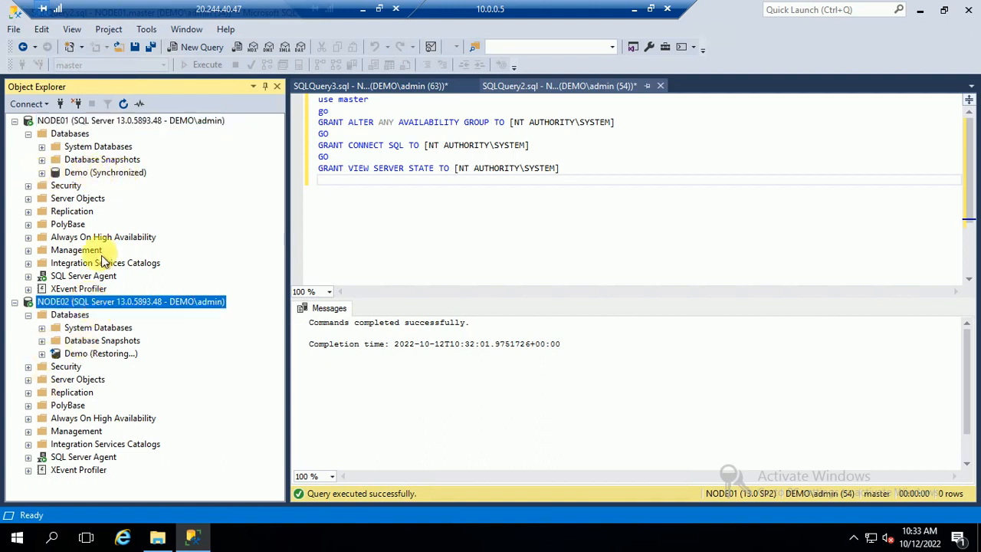
left_click(124, 104)
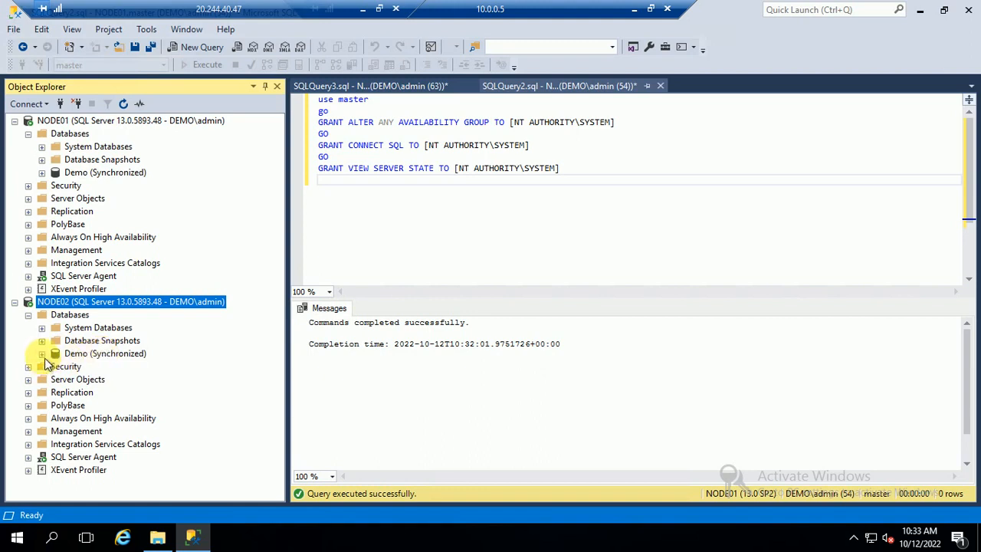
left_click(42, 354)
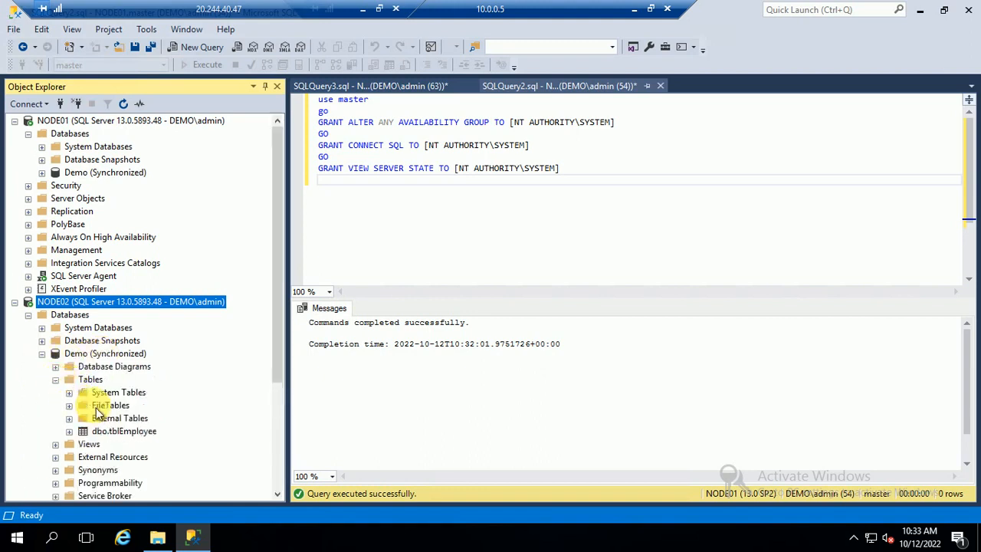
right_click(104, 431)
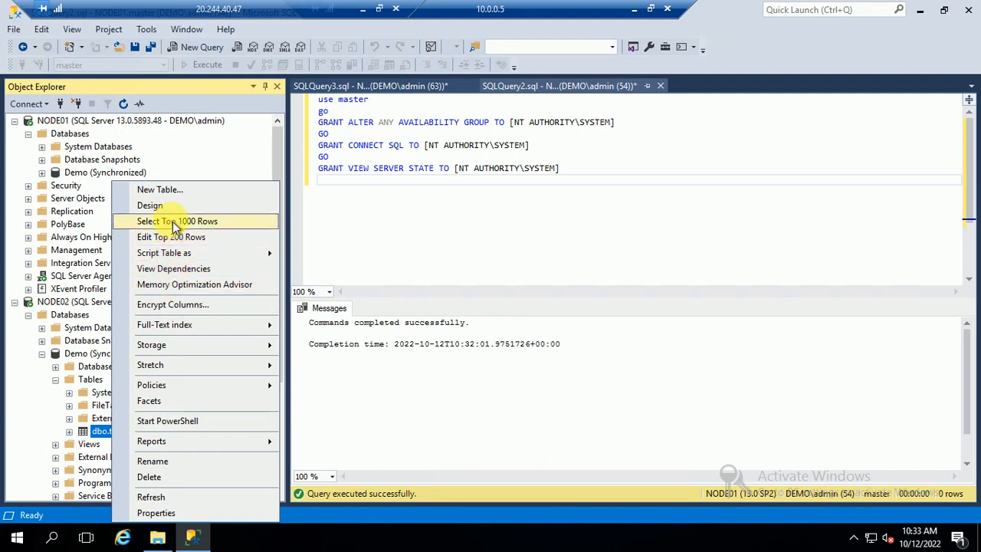
left_click(173, 221)
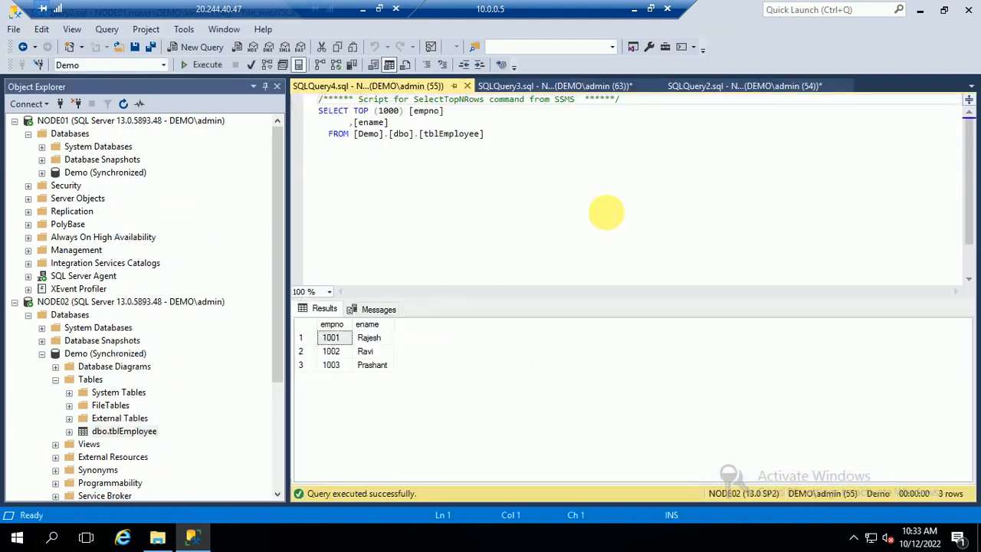
Close both GRANT permission script tabs without saving.
left_click(504, 87)
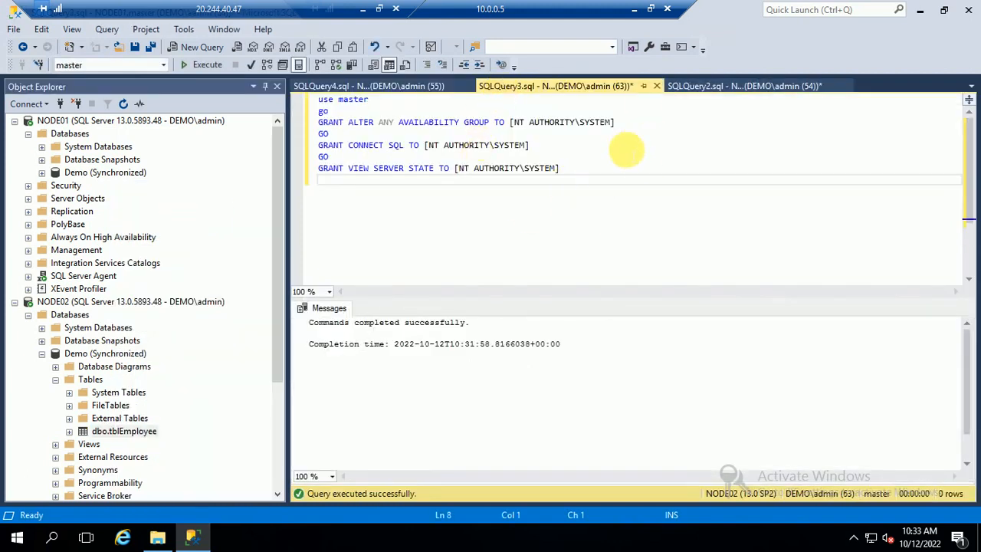
left_click(657, 87)
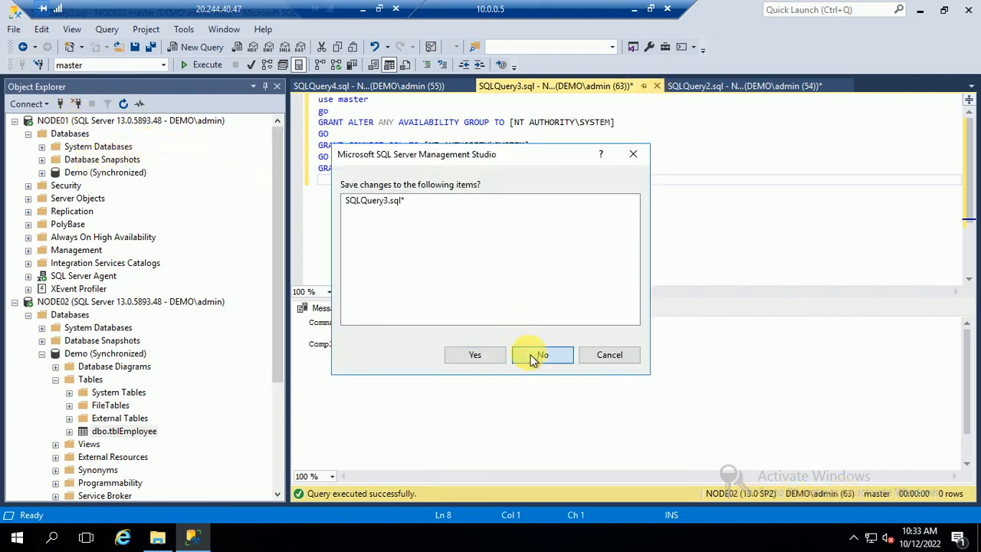
left_click(540, 355)
left_click(656, 86)
left_click(539, 357)
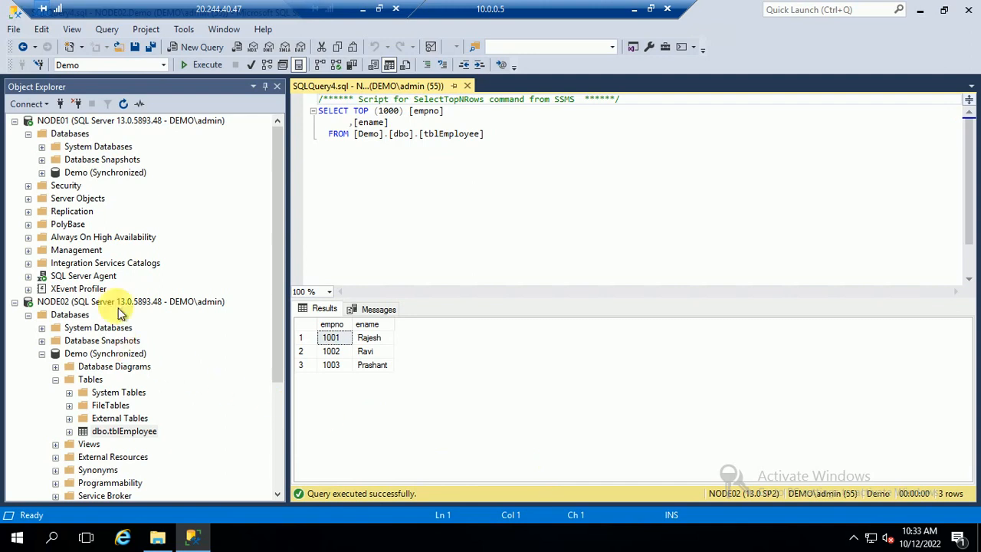
Query NODE01's tblEmployee, then open its top 200 rows for editing.
left_click(42, 173)
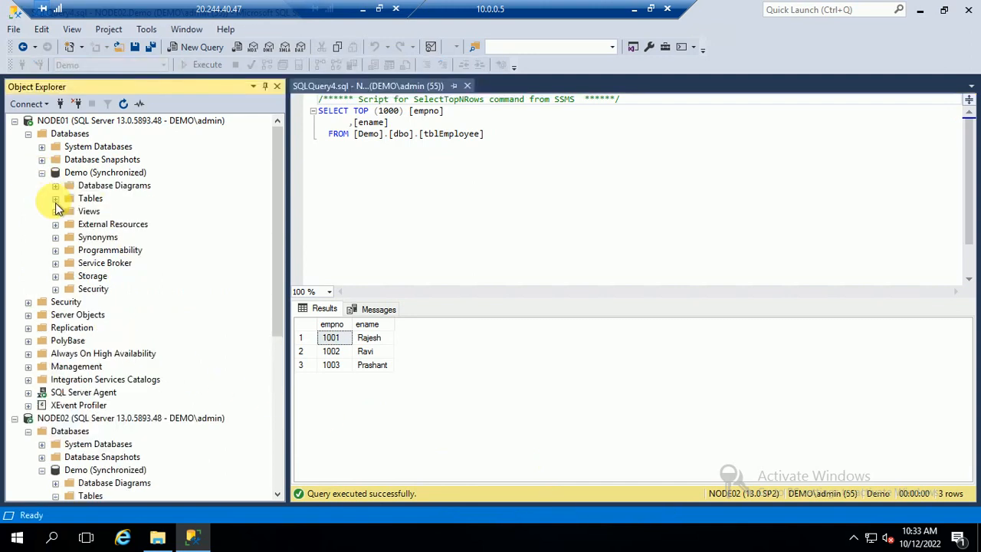
left_click(55, 198)
right_click(115, 250)
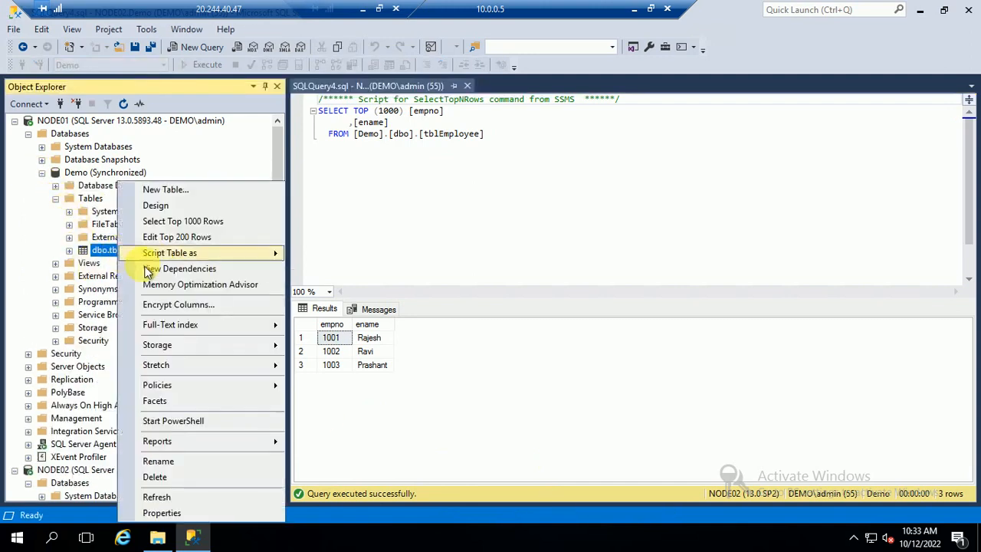
left_click(193, 220)
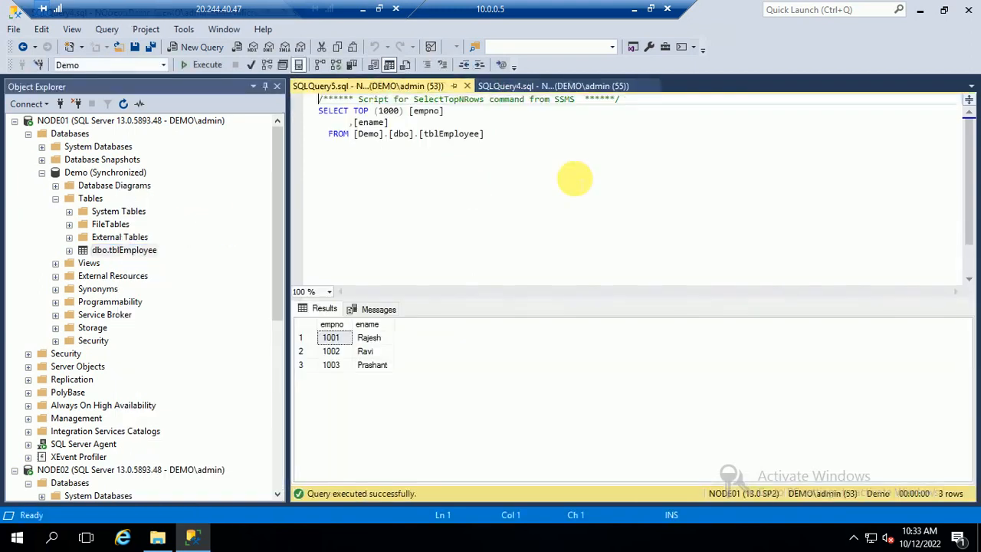
right_click(117, 254)
left_click(187, 237)
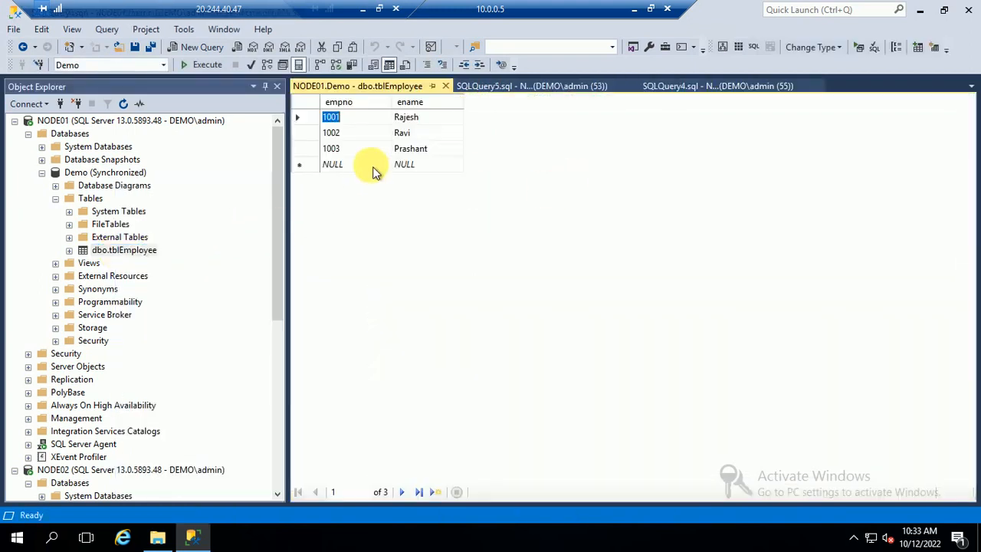
Enter rows 1005 'test sync' and 1006 'test2', then close the editing grid.
left_click(366, 169)
type("1005")
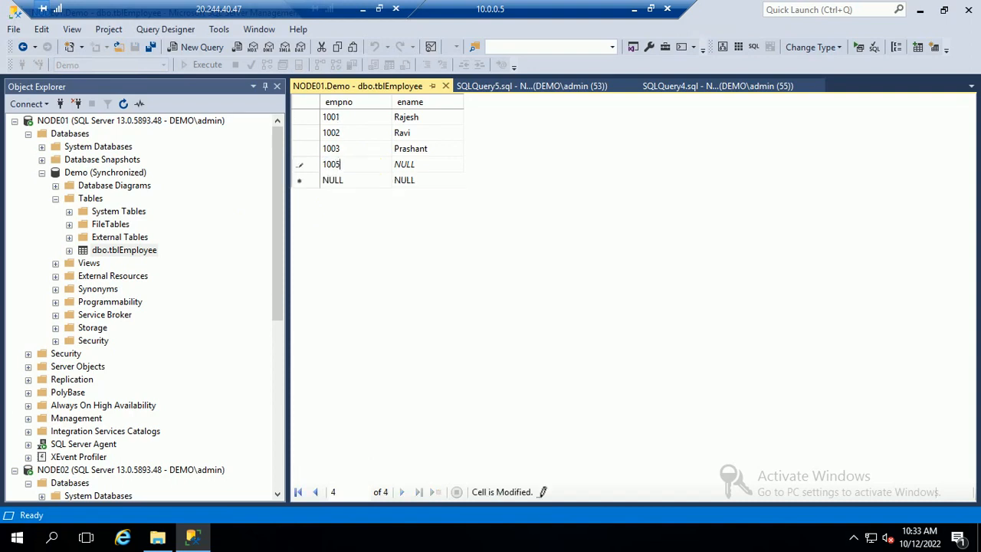
key("Tab")
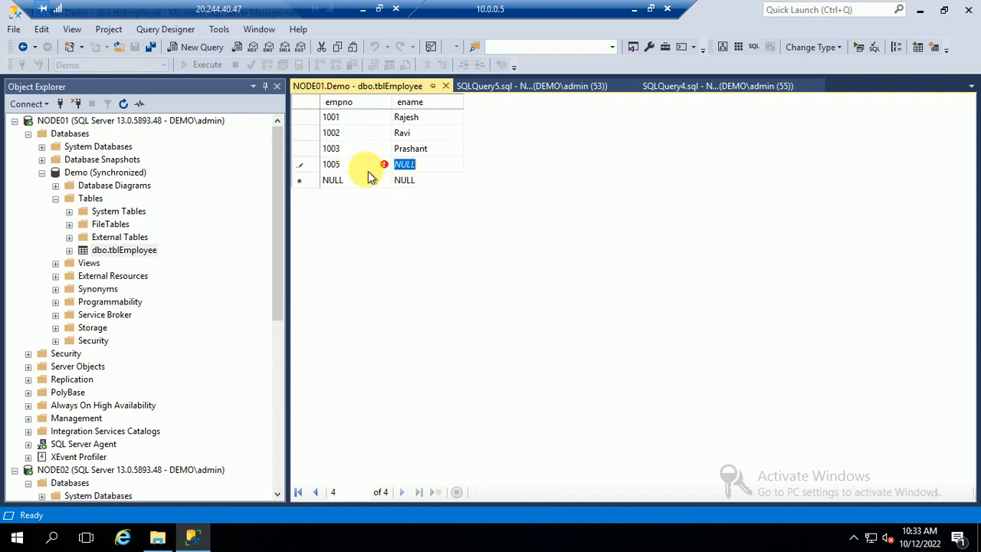
type("test sync")
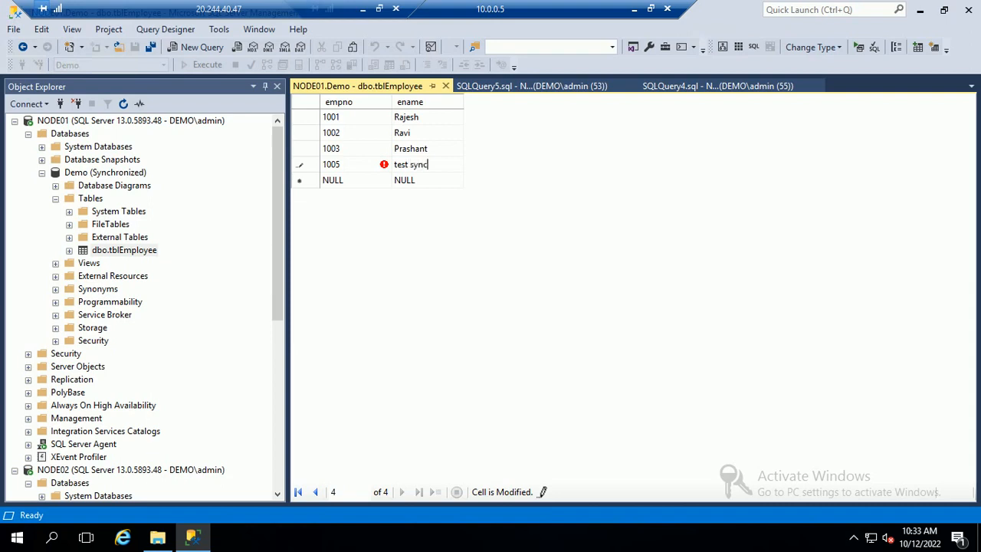
left_click(367, 174)
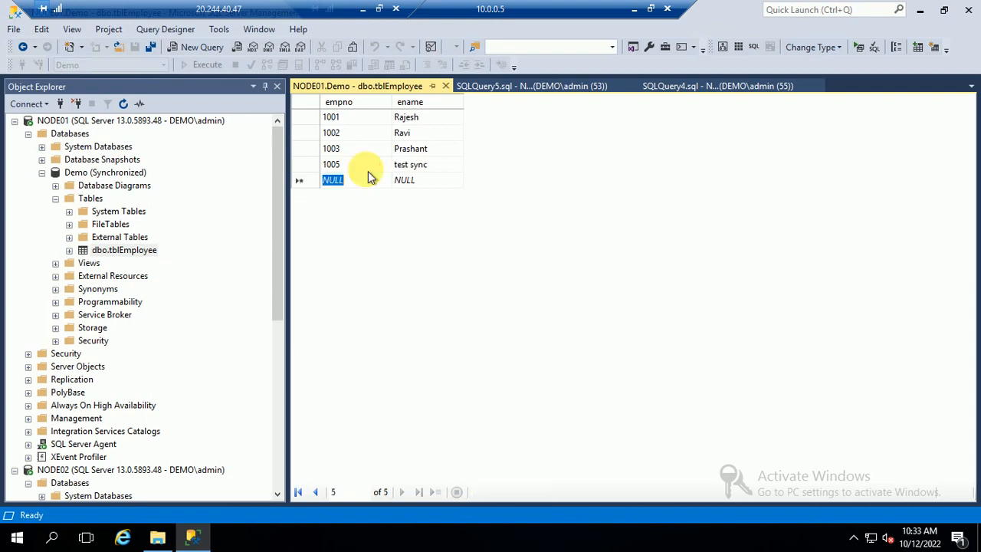
type("1006")
key("Tab")
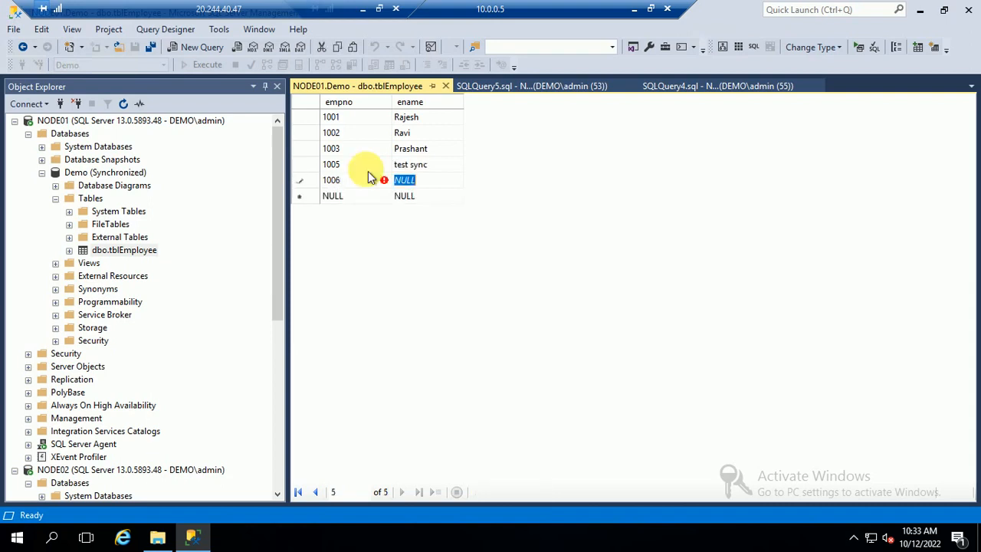
type("test2")
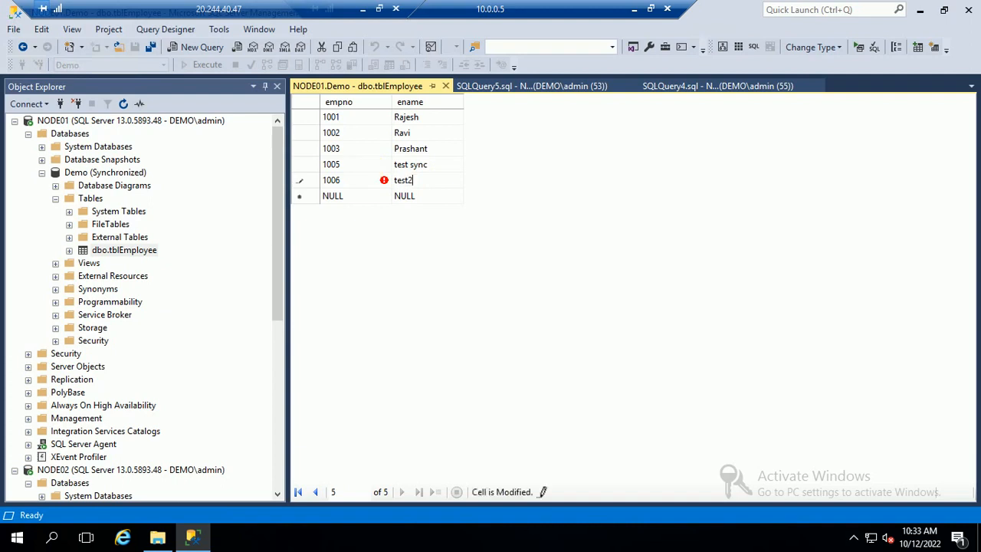
key("Tab")
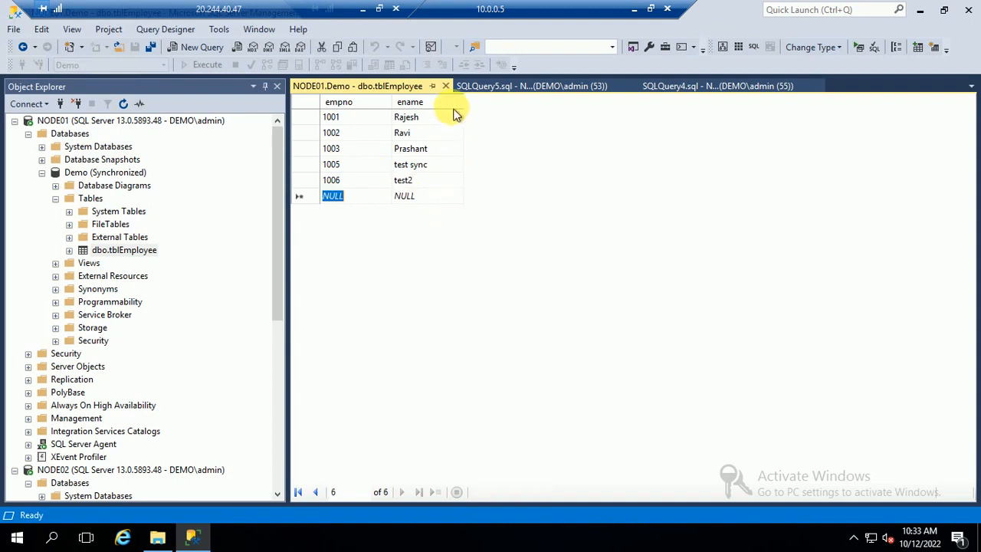
left_click(445, 86)
left_click(417, 153)
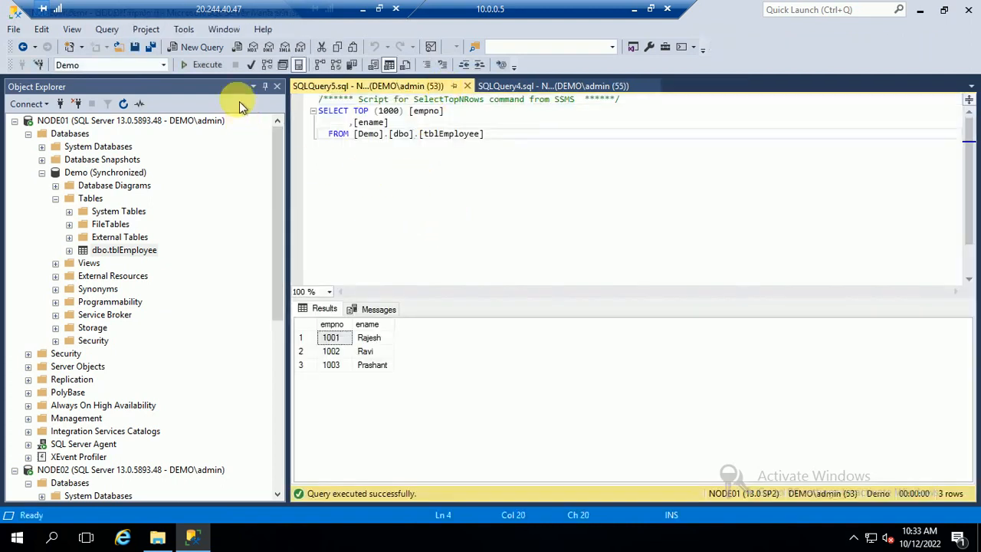
Re-run the tblEmployee queries on NODE01 and NODE02, confirming rows 1005 and 1006 appear on both.
left_click(207, 65)
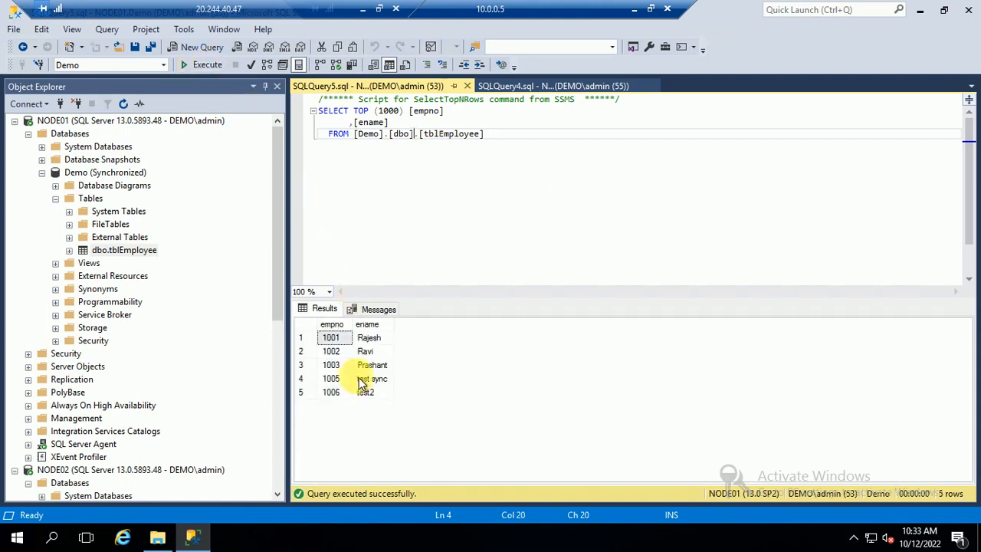
left_click_drag(334, 351, 331, 392)
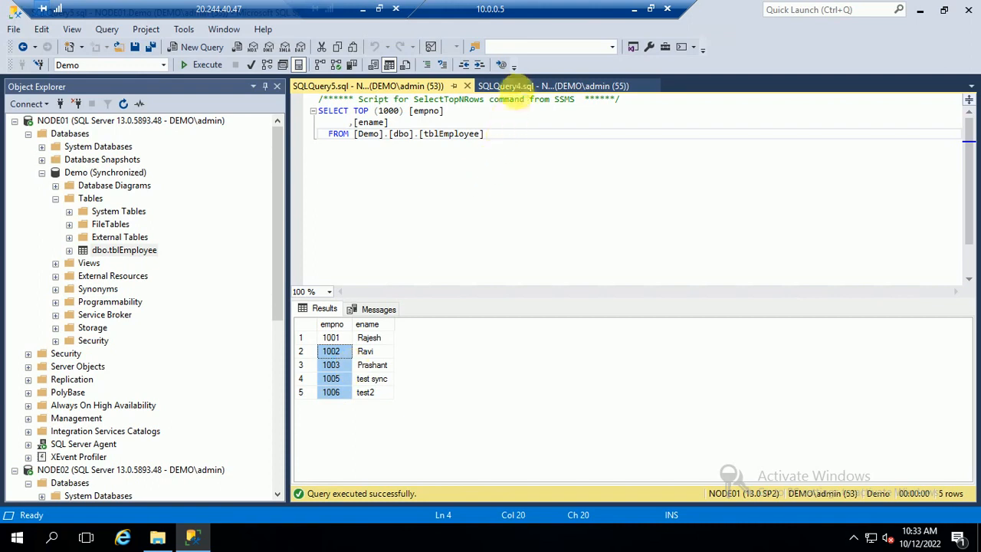
left_click(510, 86)
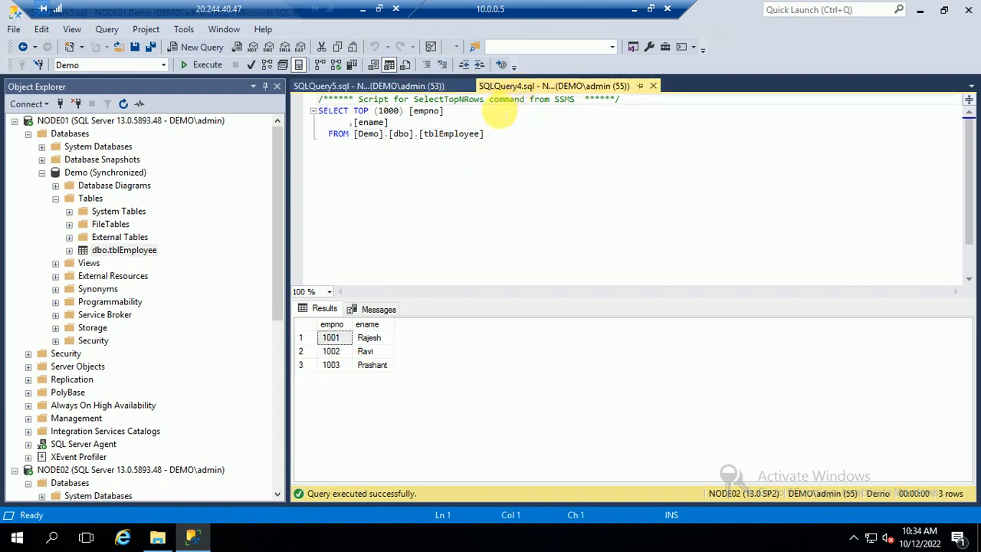
left_click(380, 230)
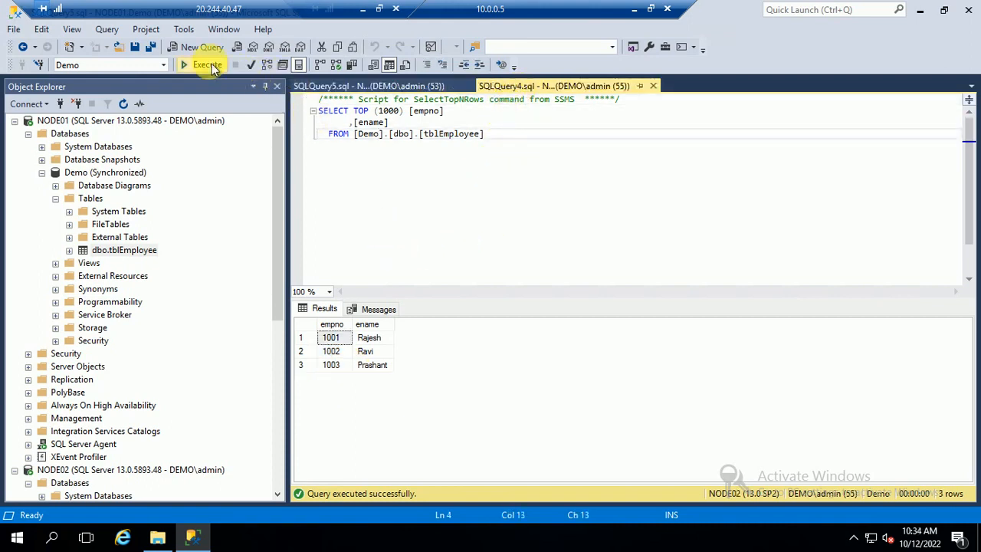
left_click(207, 65)
left_click_drag(335, 398, 374, 378)
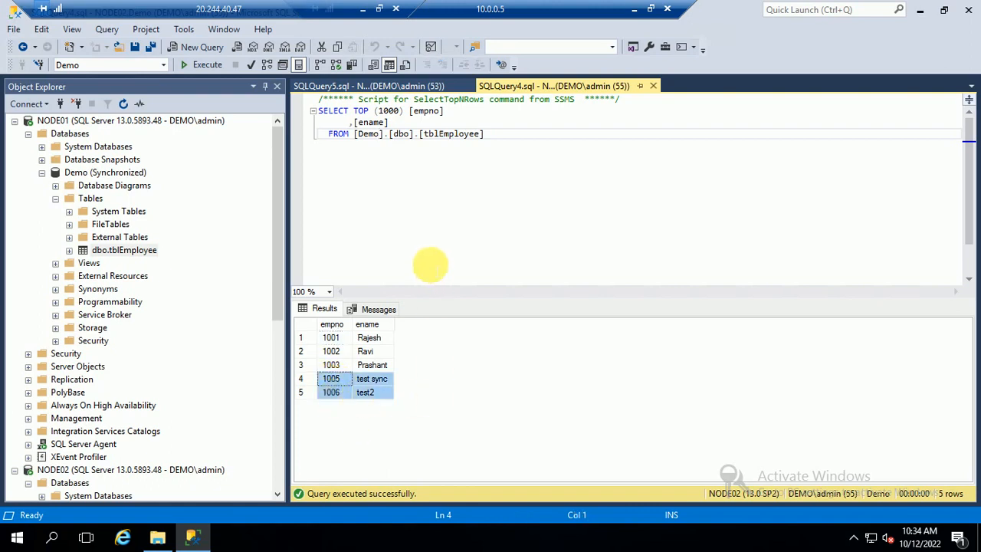
left_click(42, 173)
Collapse the NODE01 and NODE02 server trees in Object Explorer.
left_click(28, 135)
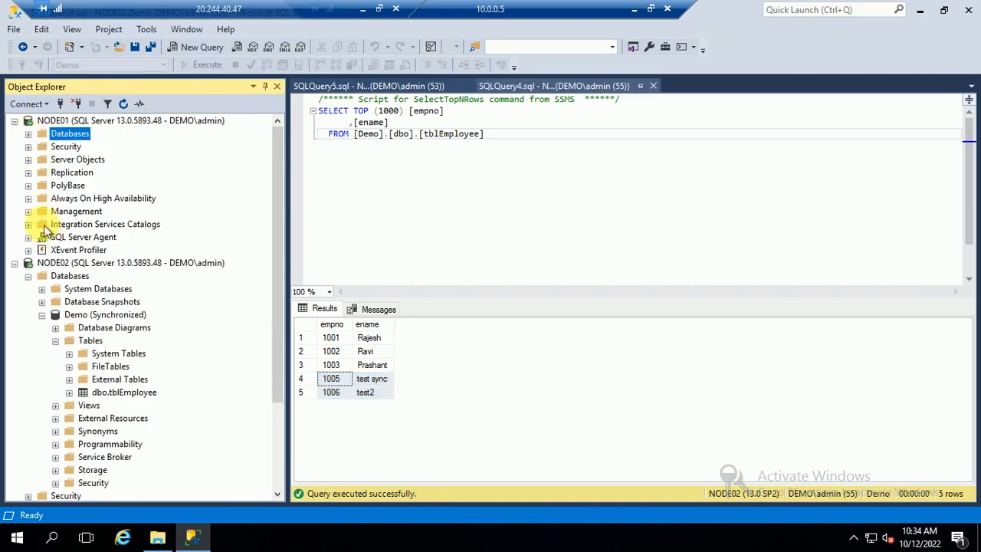
left_click(15, 121)
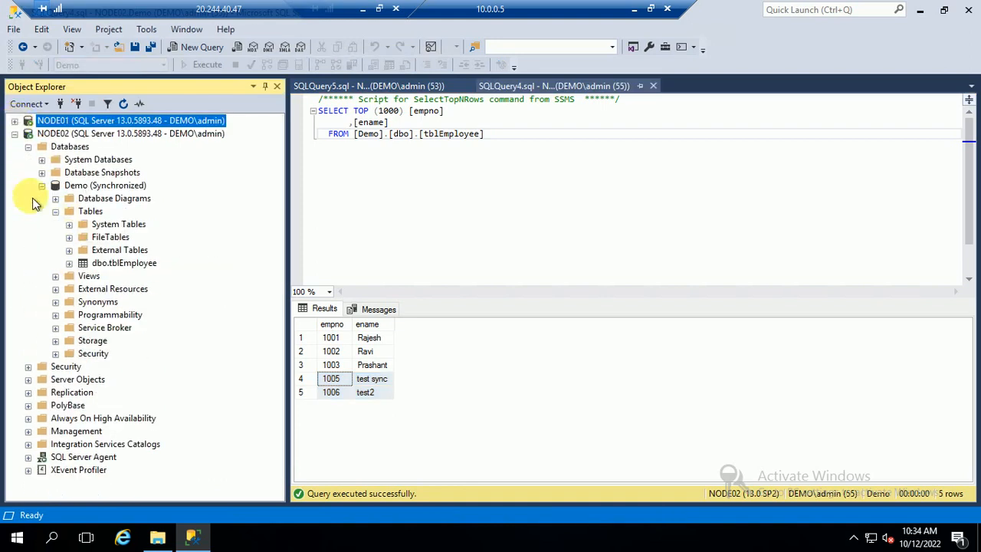
left_click(42, 186)
left_click(28, 146)
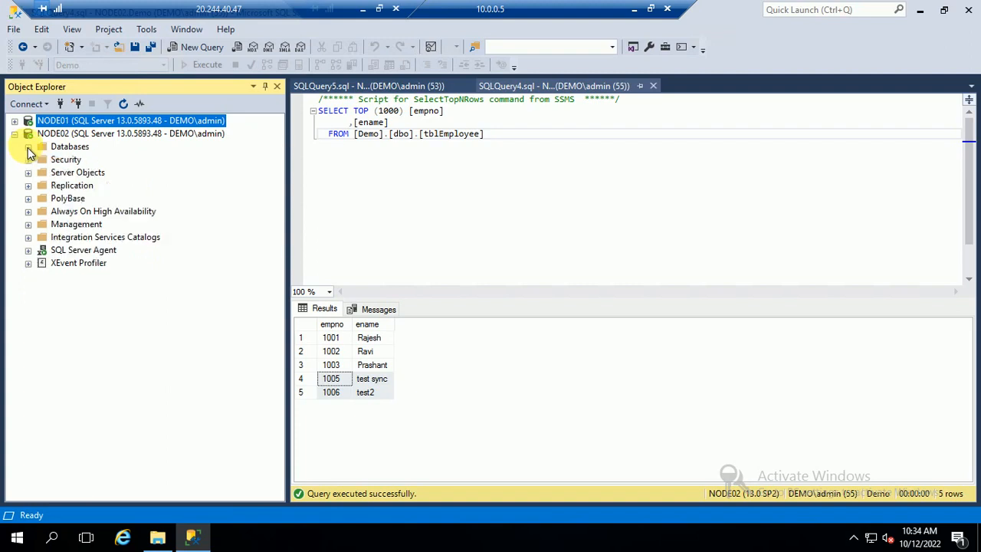
left_click(14, 133)
Expand NODE01's Always On High Availability to show MyAG001's replicas, databases and listeners.
left_click(15, 120)
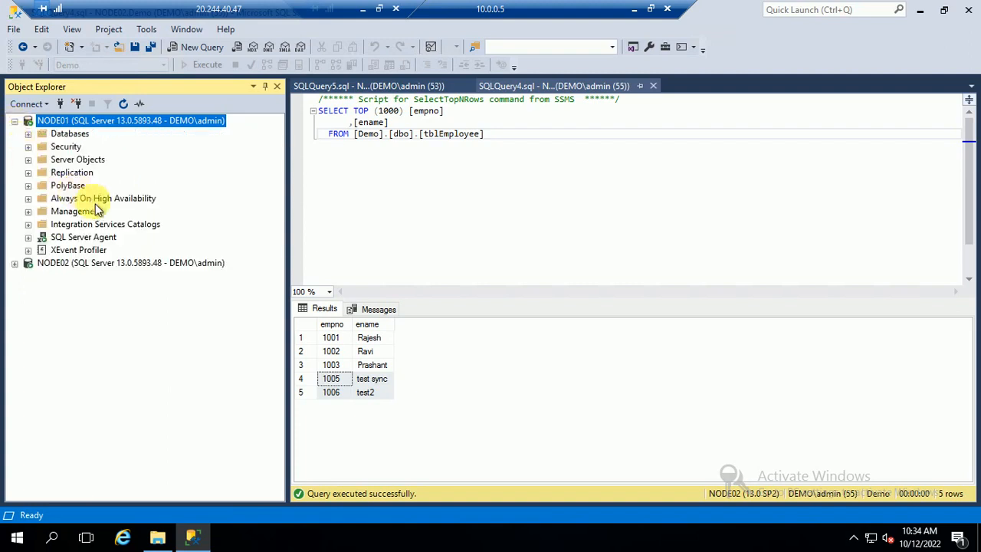
left_click(29, 199)
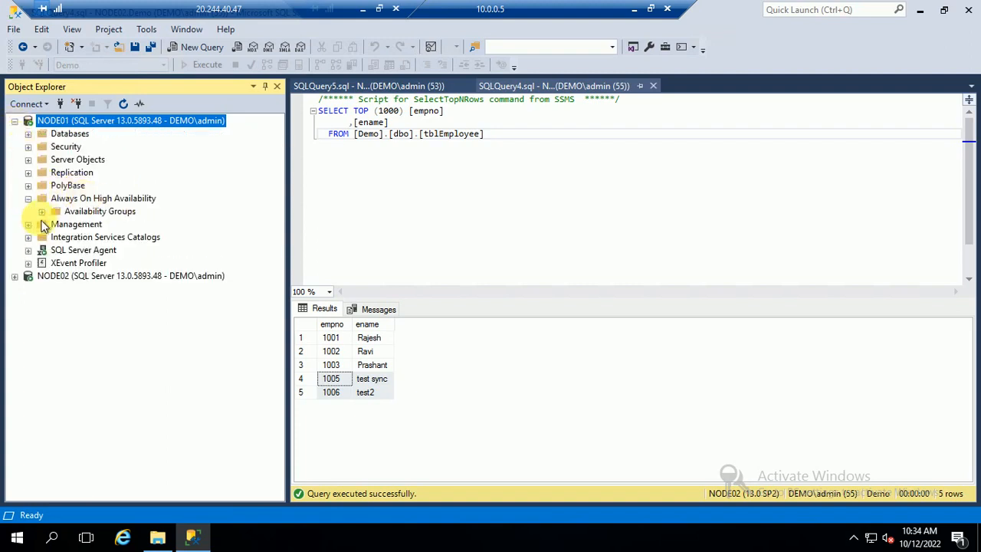
left_click(42, 211)
left_click(55, 224)
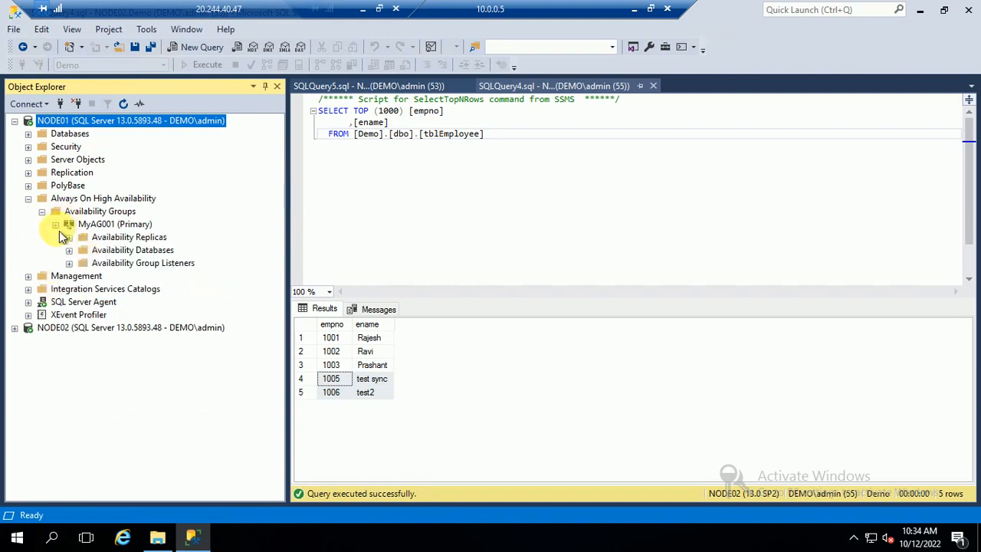
Show NODE02's secondary MyAG001, then start the Failover wizard from the primary MyAG001.
left_click(15, 327)
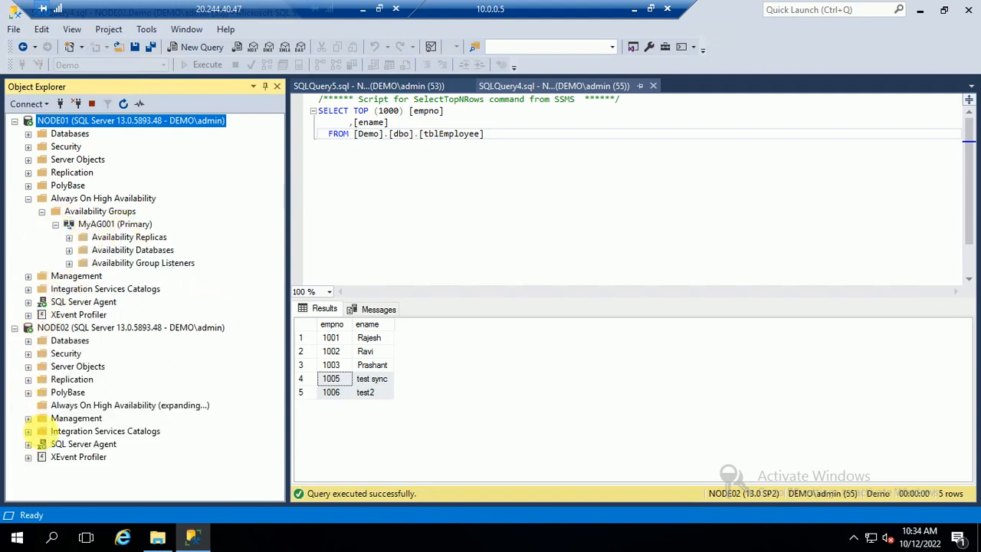
left_click(135, 431)
right_click(136, 434)
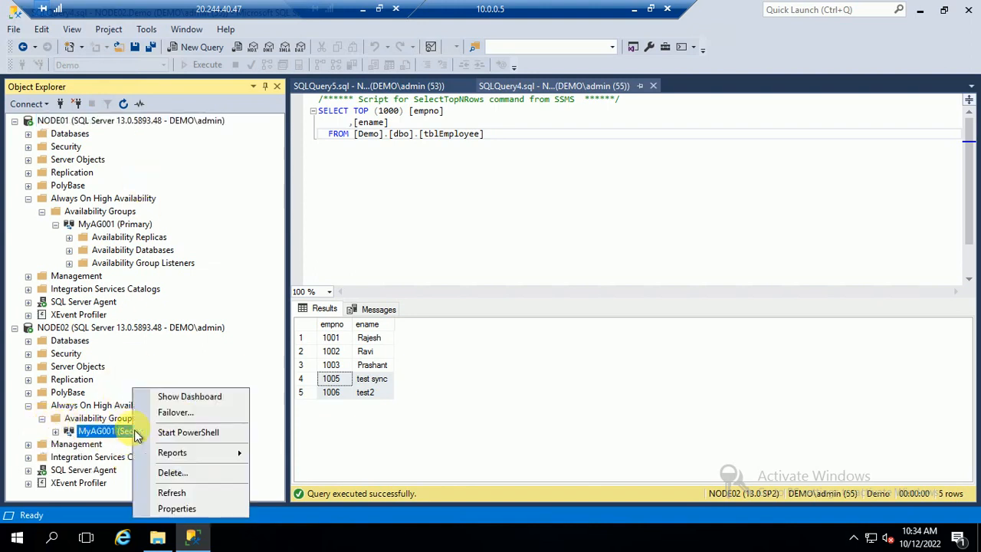
right_click(124, 225)
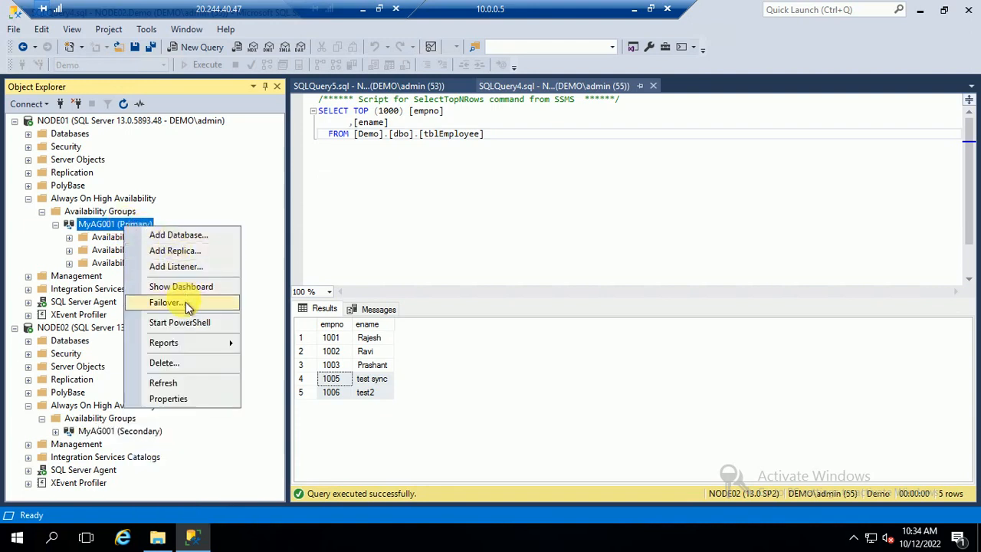
left_click(186, 302)
Complete the Failover wizard, connecting to NODE02 and making it MyAG001's primary replica.
left_click(675, 499)
left_click(669, 500)
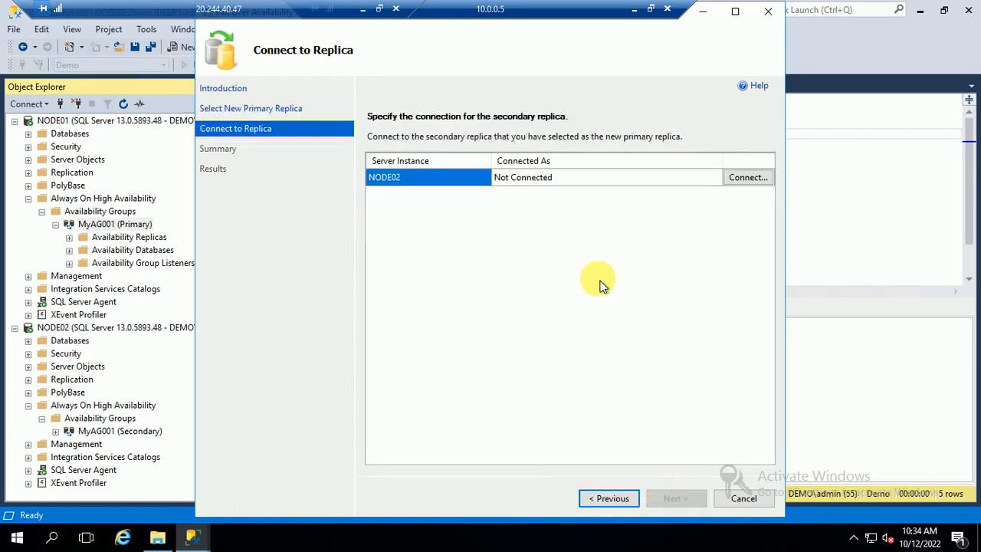
left_click(754, 183)
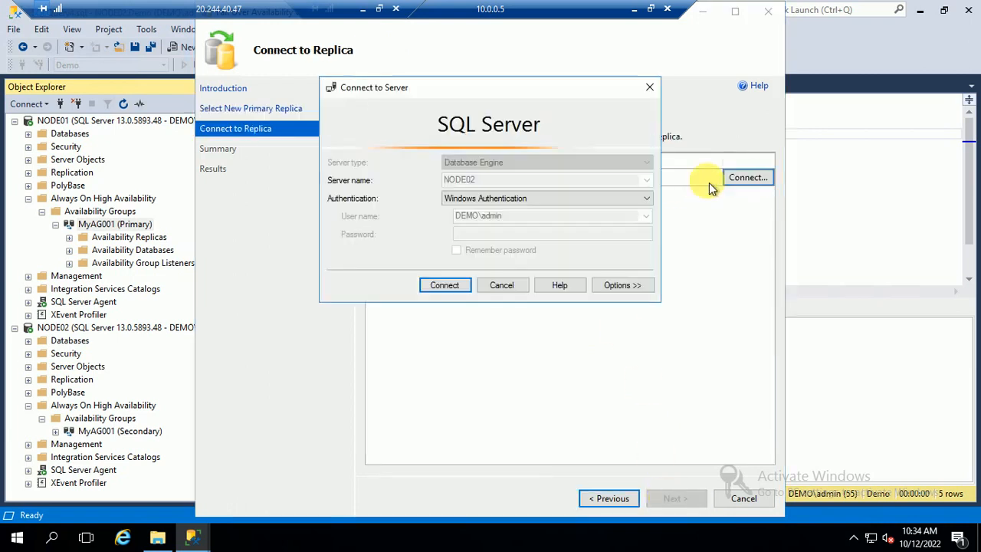
left_click(458, 285)
left_click(673, 498)
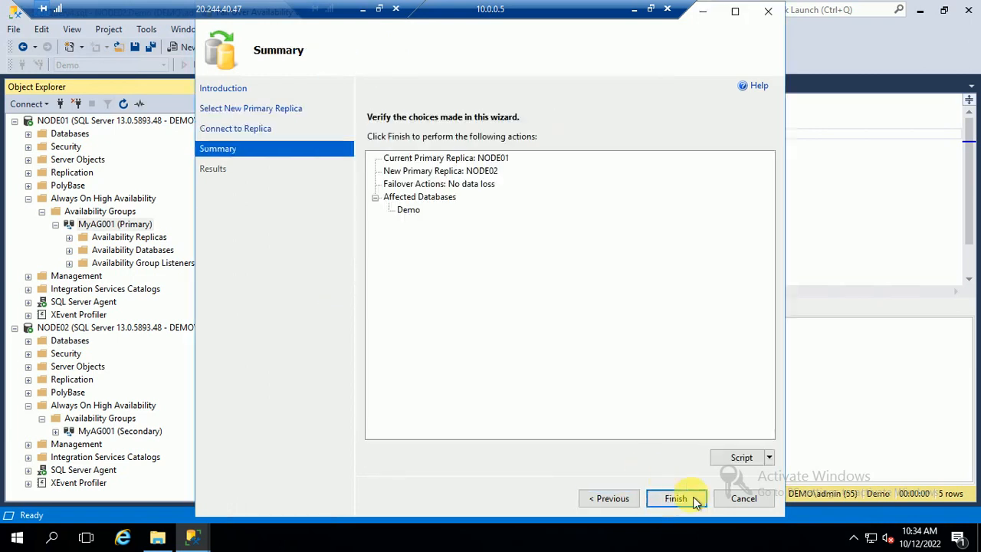
left_click(677, 499)
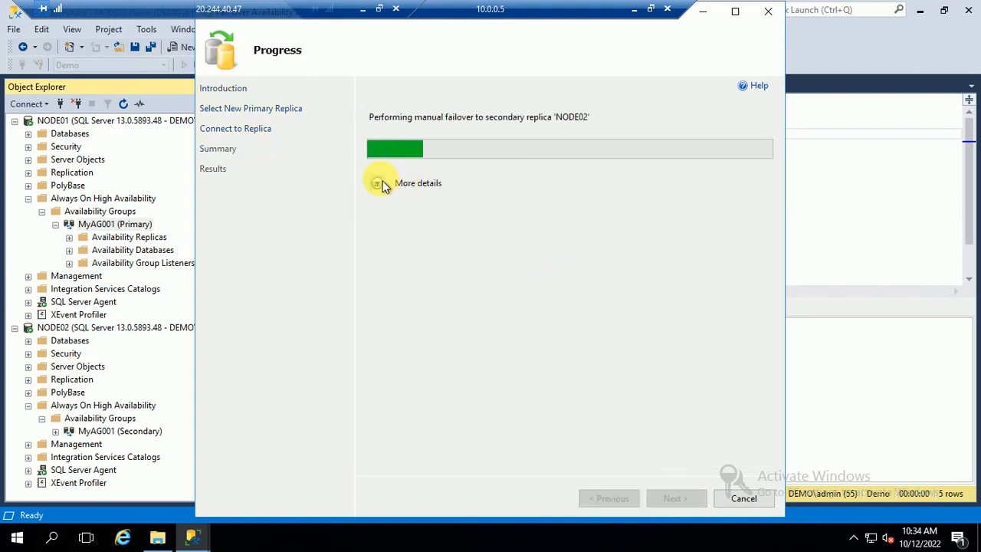
left_click(380, 184)
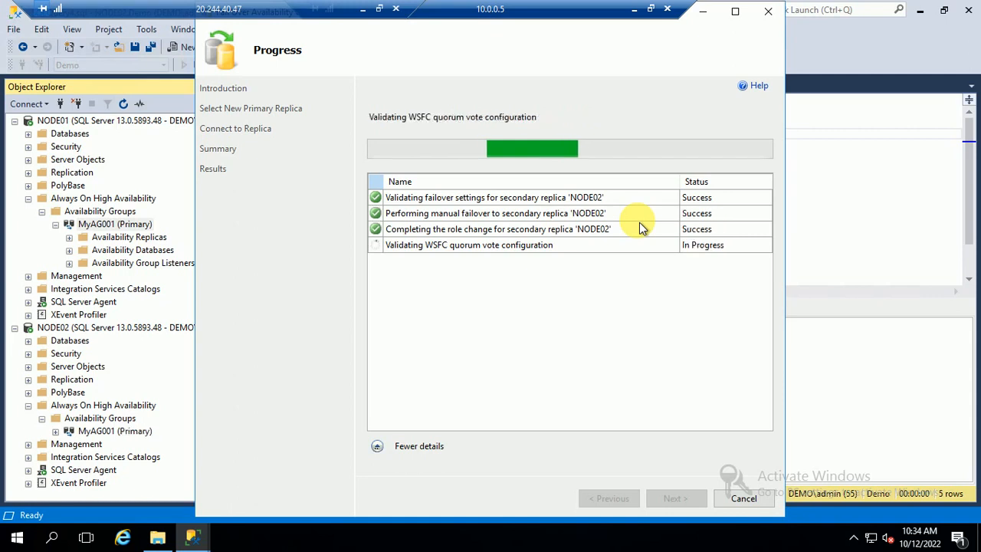
left_click(740, 498)
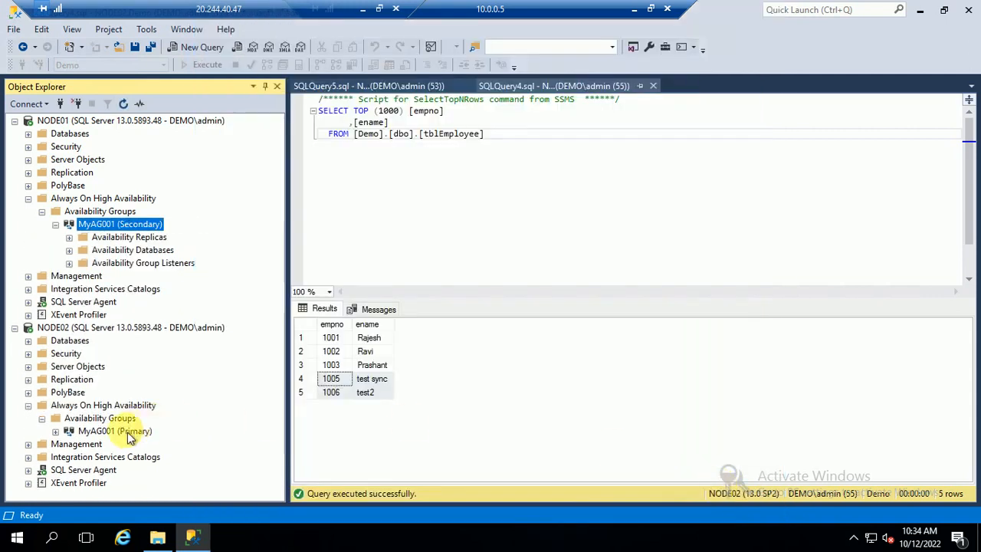
Open NODE02's Demo dbo.tblEmployee with Edit Top 200 Rows.
left_click(117, 431)
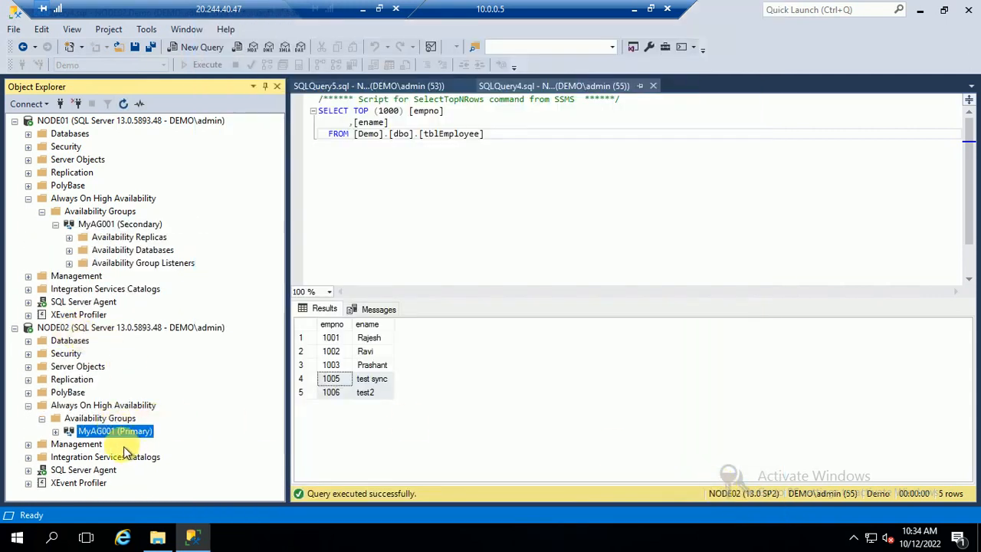
left_click(29, 341)
left_click(42, 379)
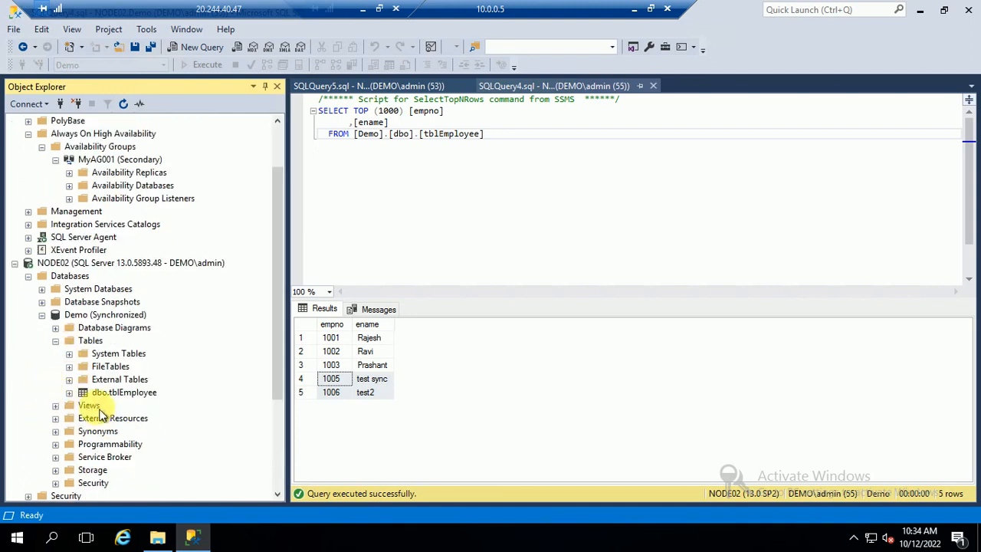
right_click(106, 395)
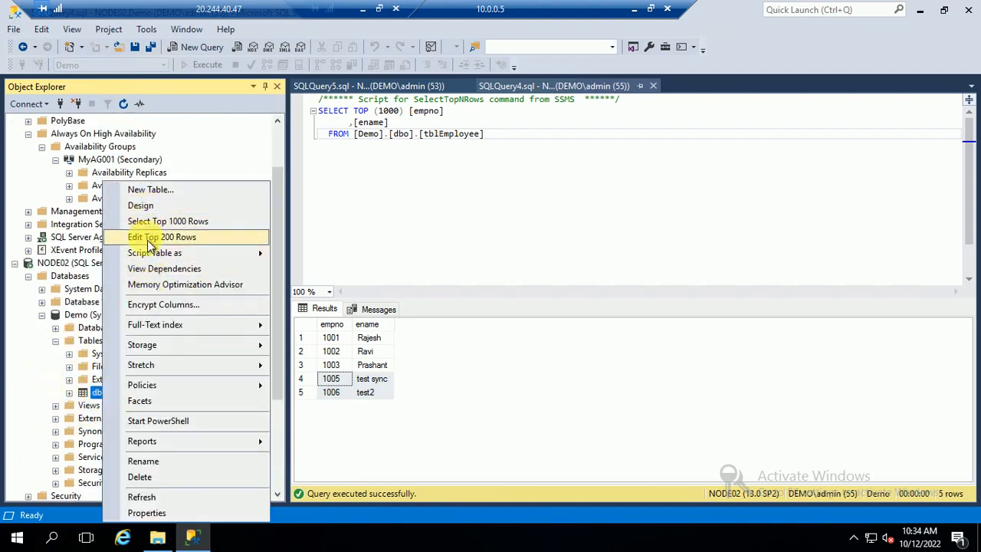
left_click(147, 239)
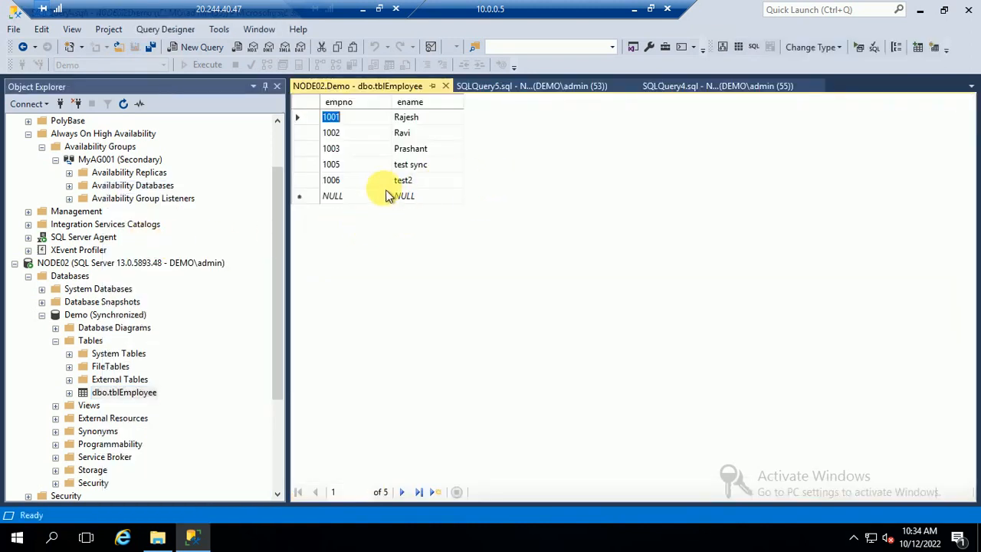
Enter a new employee row with empno 1007 and name 'Failover test'.
type("1007")
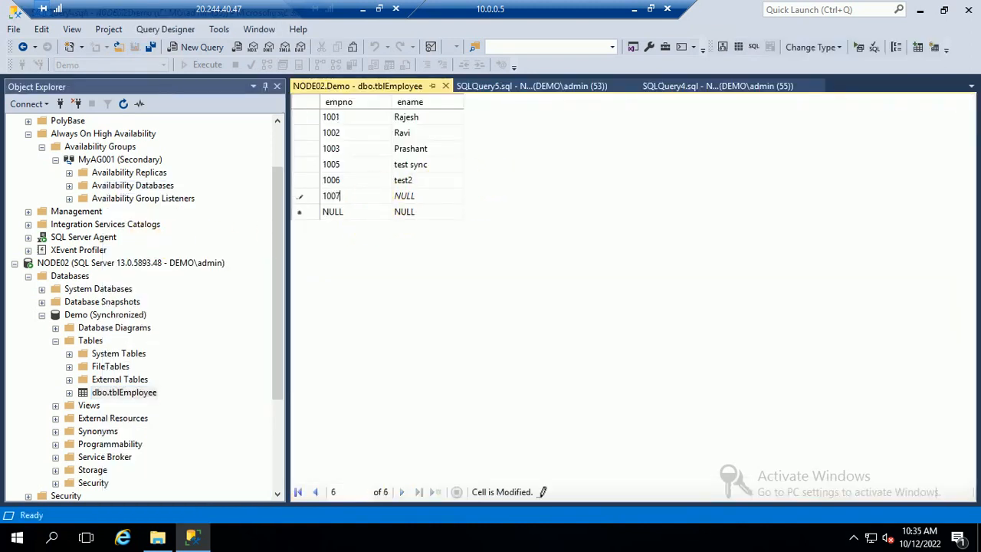
key("Tab")
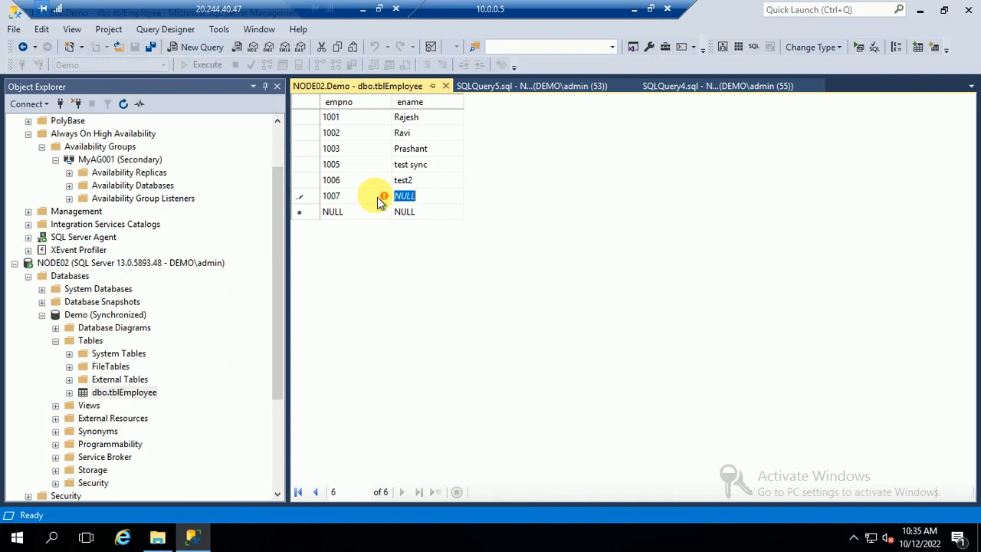
type("My")
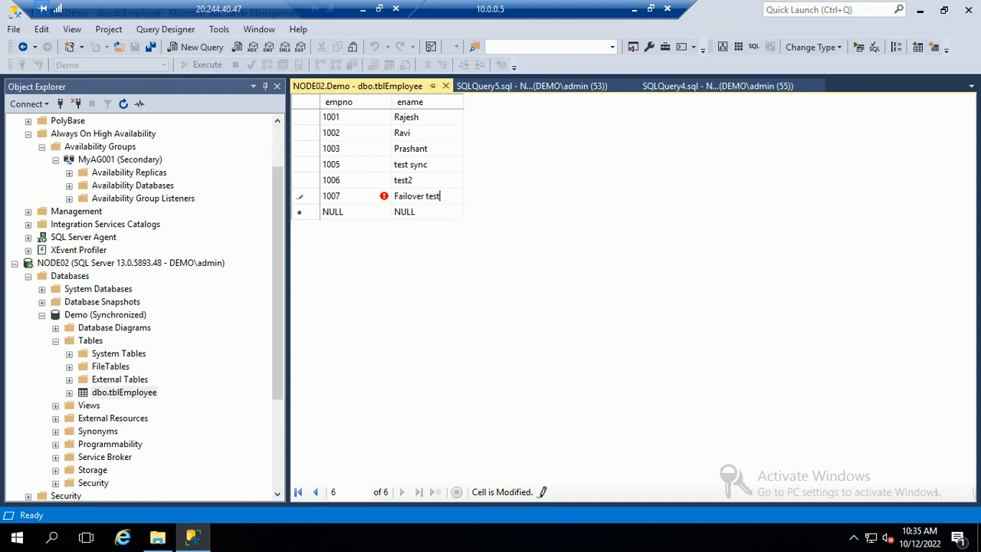
key("Tab")
Rerun the NODE02 employee query, now returning six rows including 1007.
left_click(446, 85)
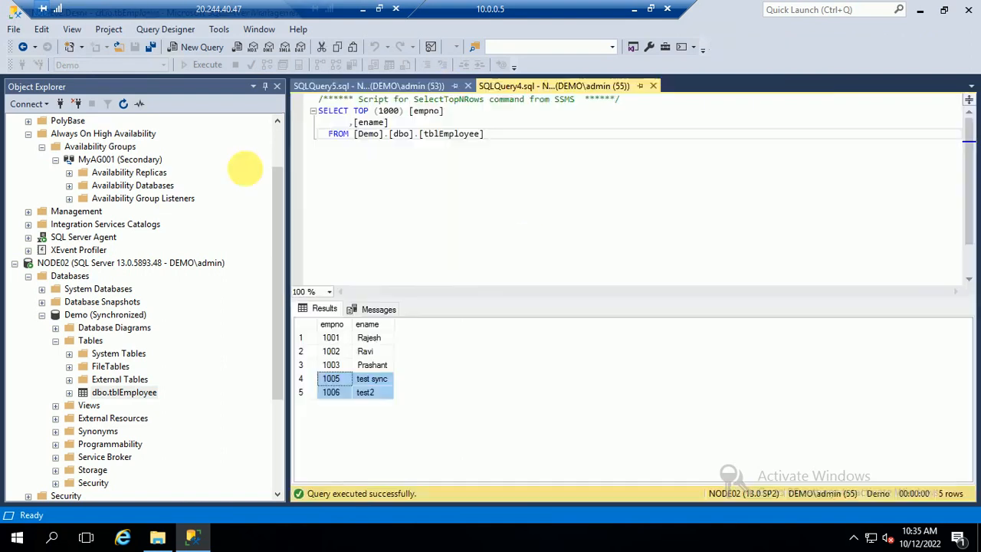
left_click(460, 177)
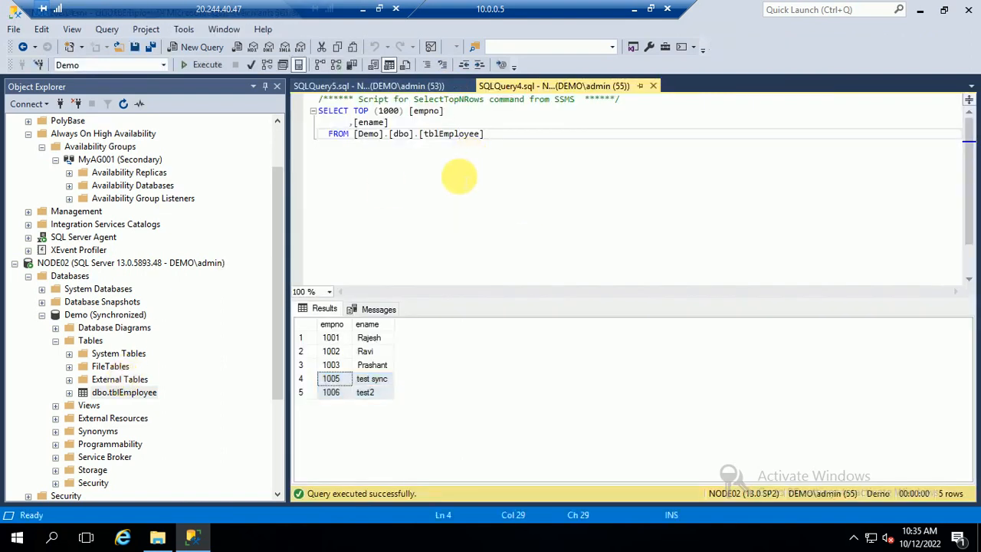
key("F5")
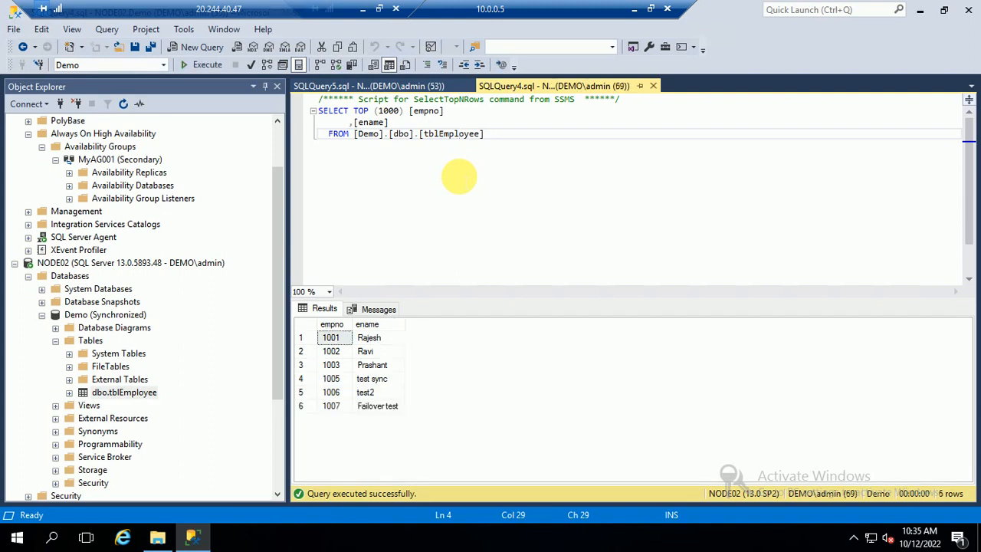
Try the employee query against NODE01, dismissing the connection errors and closing that query.
left_click(401, 86)
key("F5")
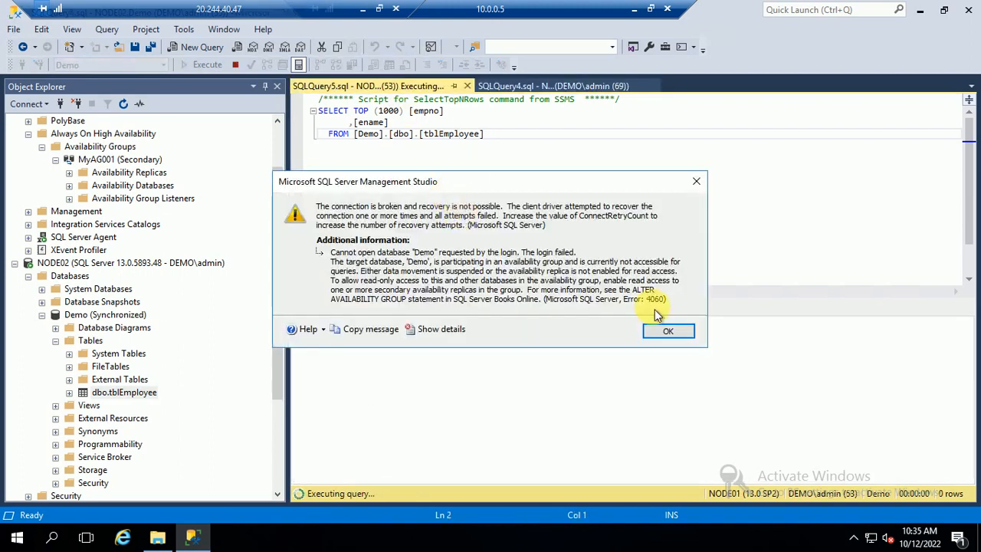
left_click(663, 332)
key("F5")
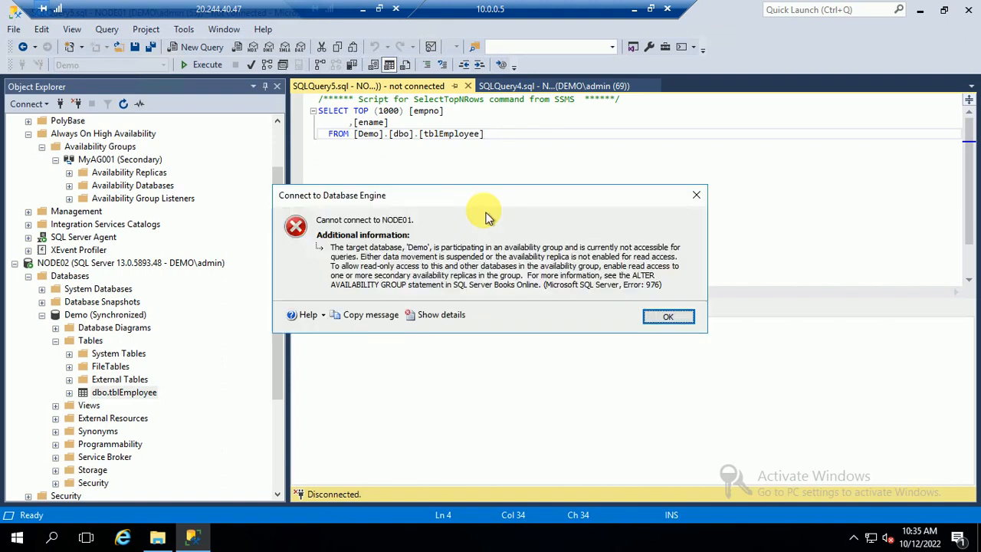
left_click(661, 317)
left_click(500, 287)
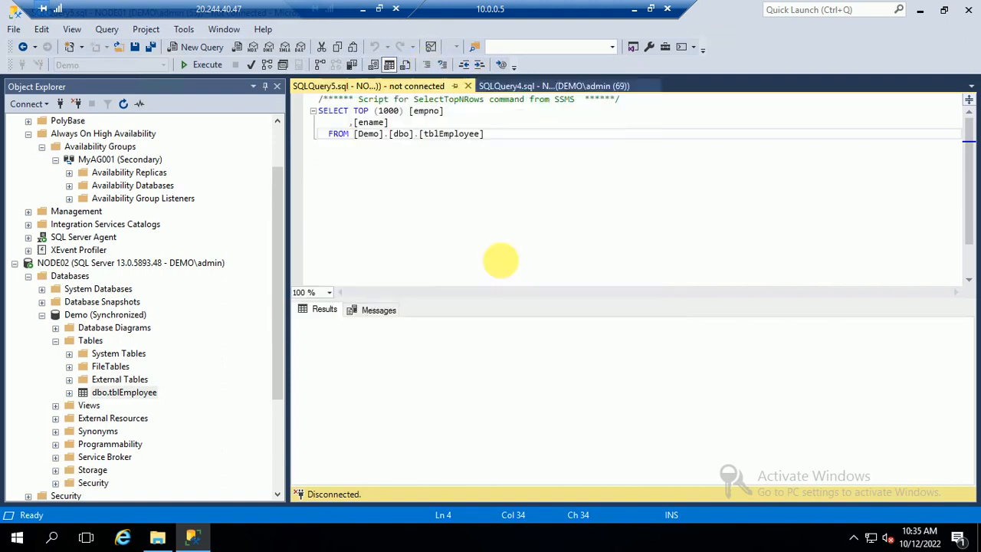
left_click(469, 87)
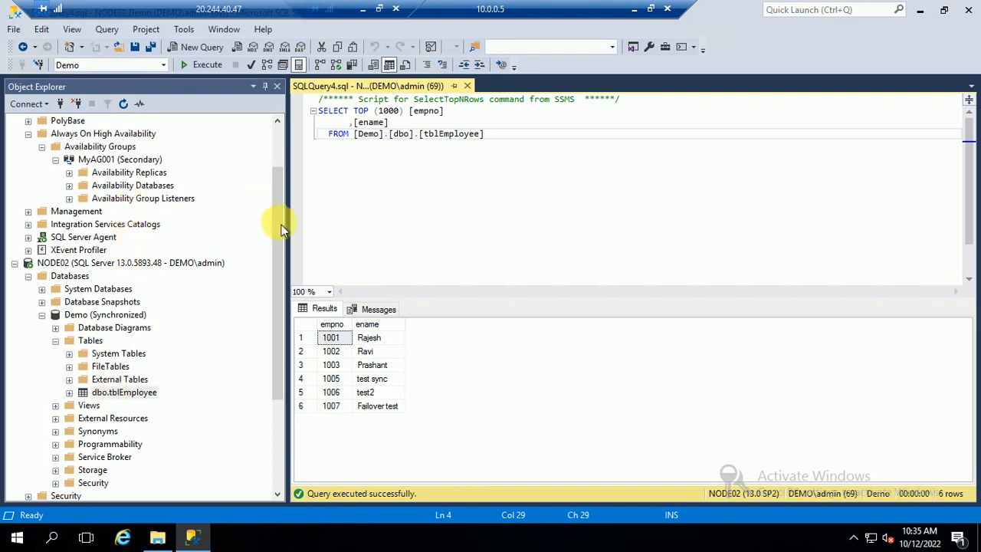
Attempt a new query on NODE01's Demo and refresh NODE01, dismissing the cannot-connect errors.
left_click(272, 216)
left_click_drag(283, 217, 281, 122)
left_click(29, 134)
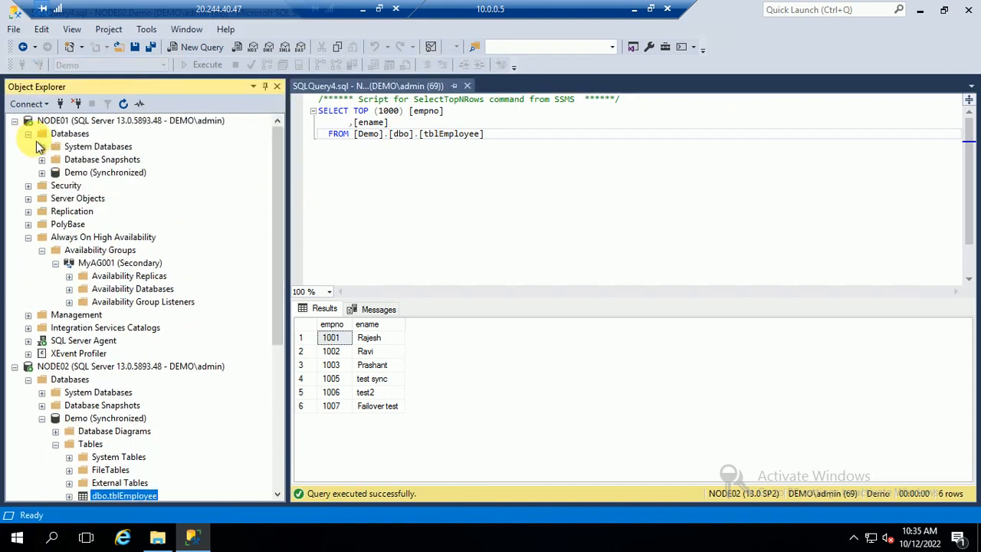
left_click(91, 174)
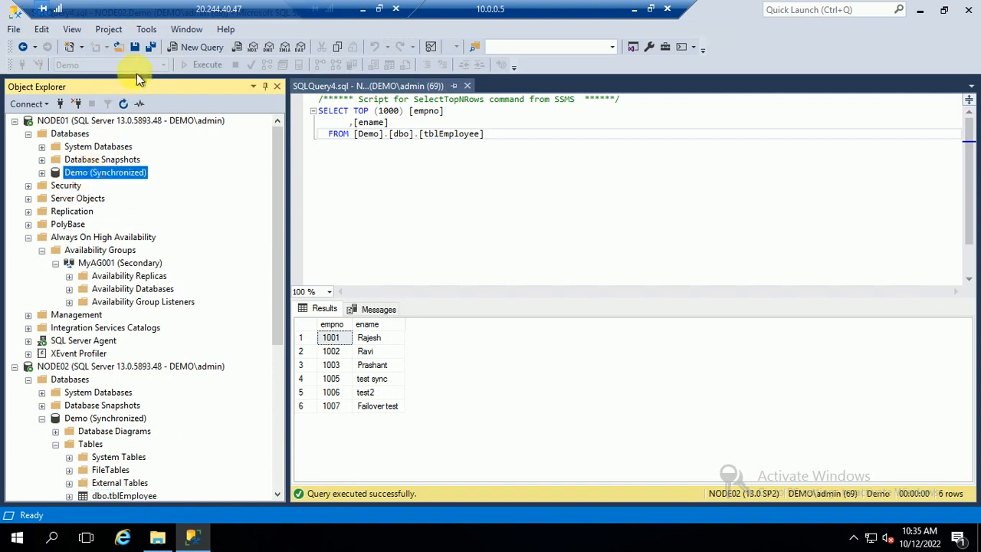
left_click(187, 47)
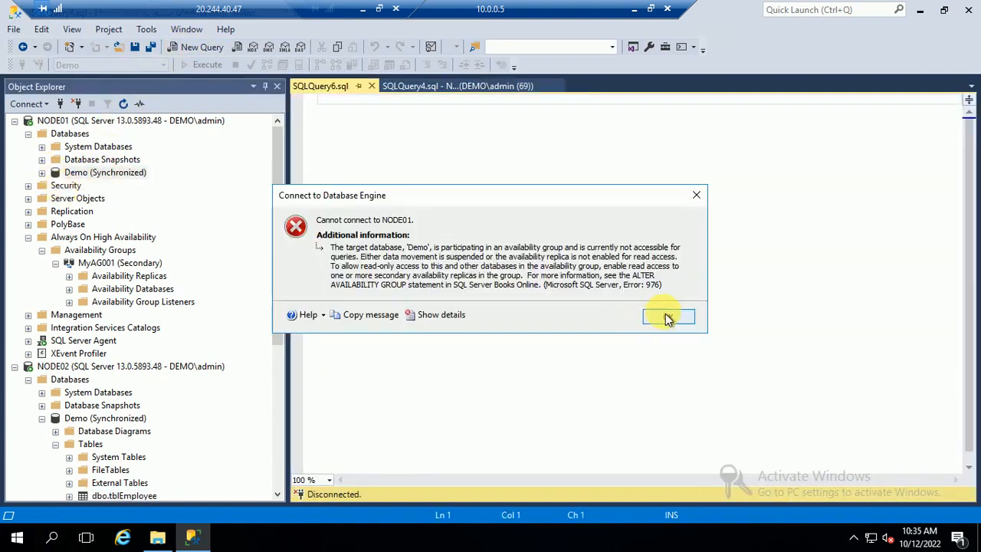
left_click(667, 318)
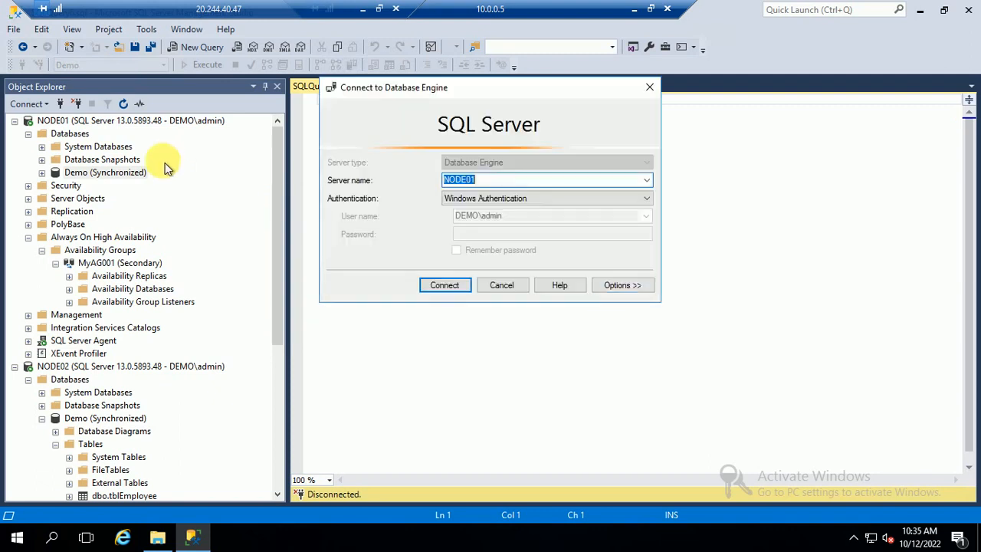
left_click(499, 285)
left_click(124, 103)
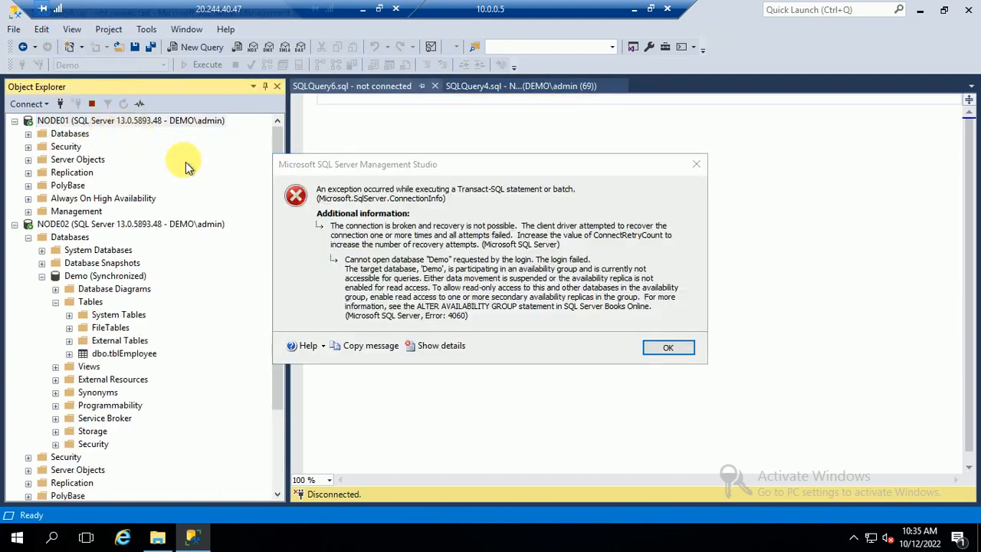
left_click(668, 347)
Disconnect NODE01 in Object Explorer and reconnect to it as a Database Engine.
right_click(74, 121)
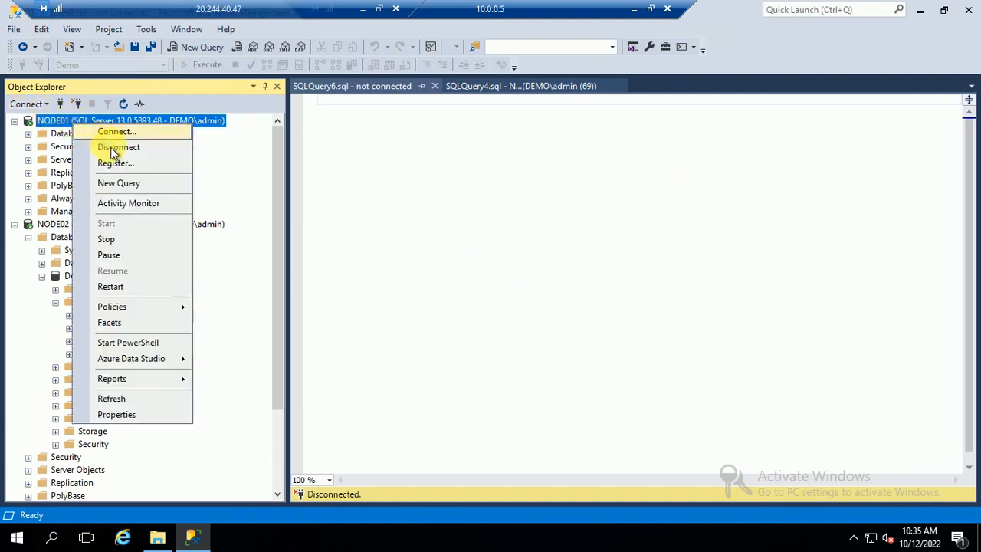
left_click(108, 146)
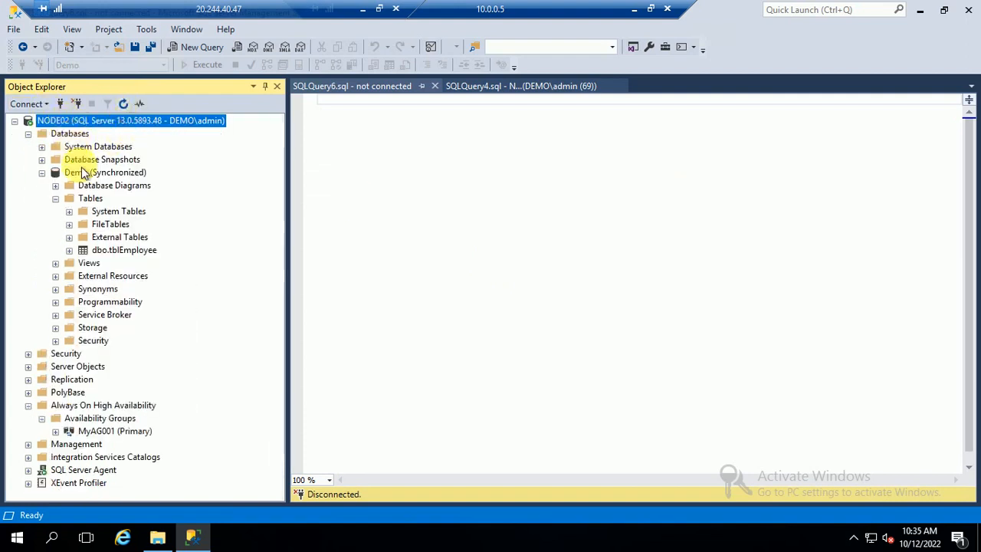
left_click(26, 105)
left_click(90, 124)
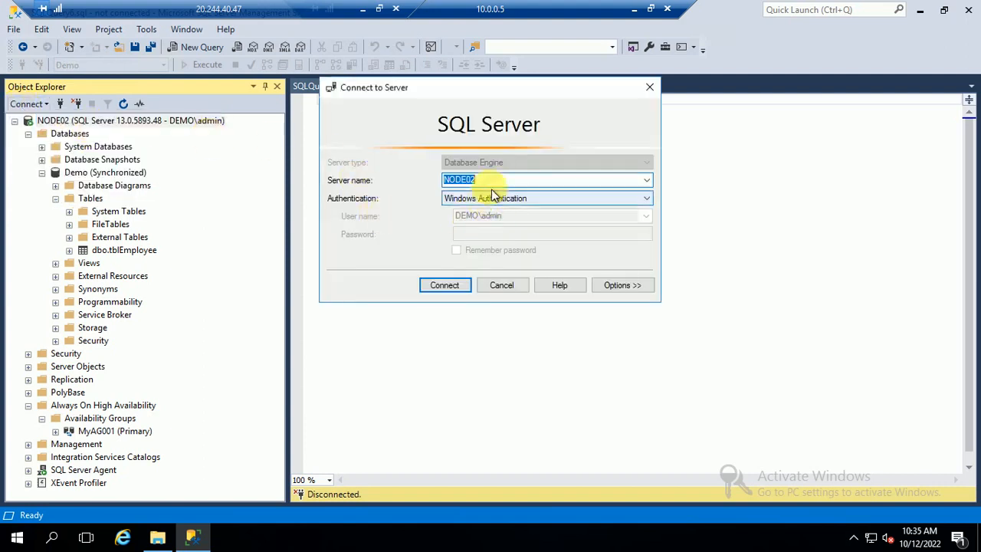
left_click(646, 180)
left_click(451, 196)
left_click(445, 284)
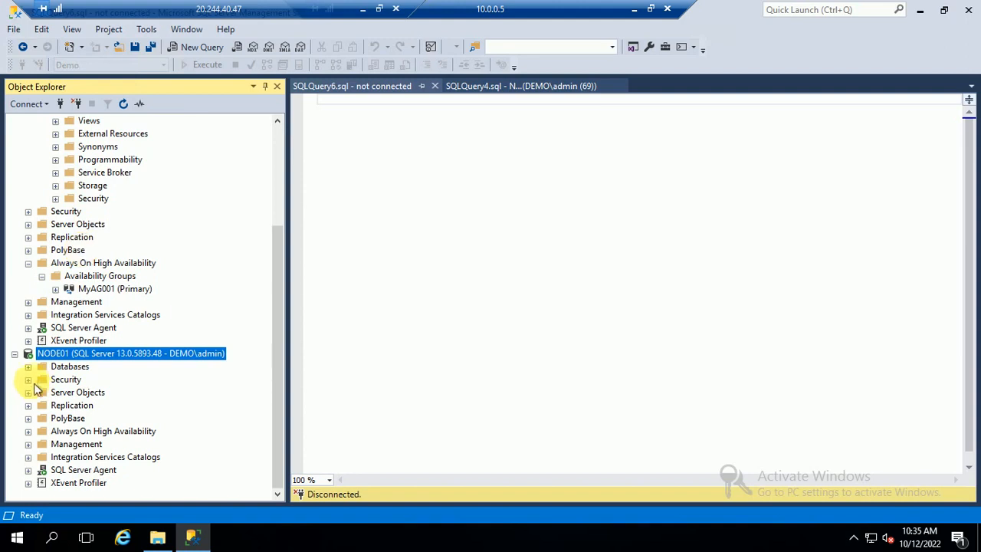
Expand NODE01's Databases to show Demo (Synchronized), dismissing the not-accessible error.
left_click(28, 367)
left_click(42, 405)
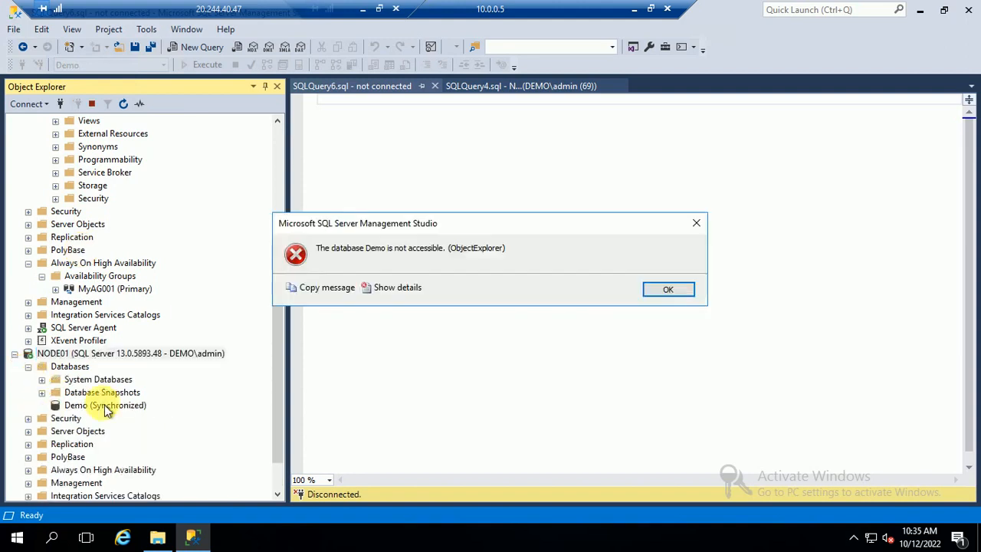
left_click(665, 290)
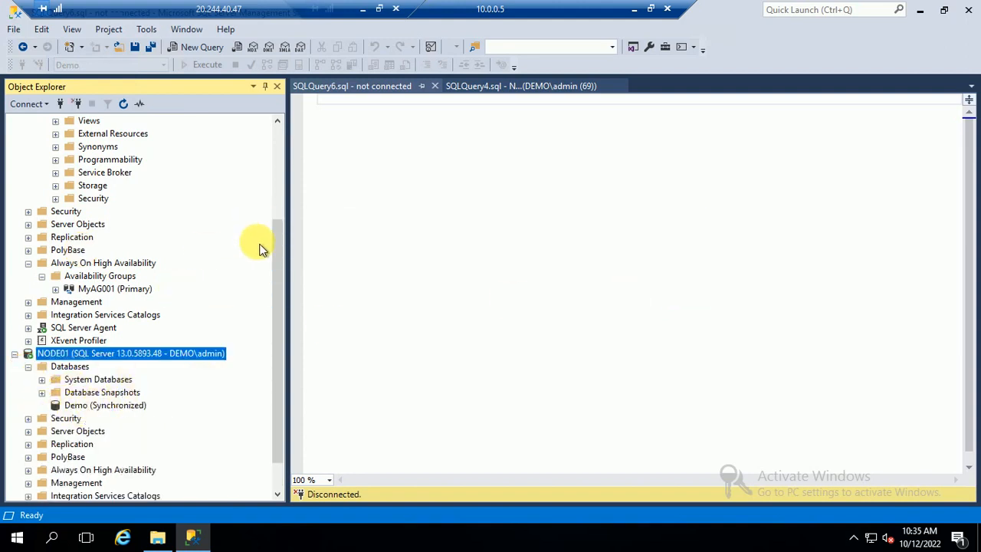
left_click_drag(280, 287, 289, 155)
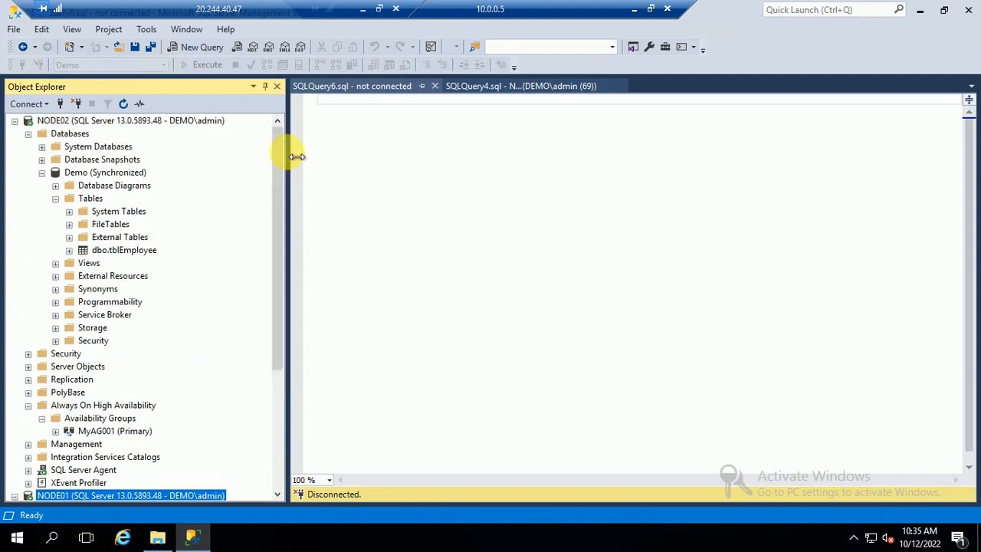
left_click_drag(279, 258, 280, 424)
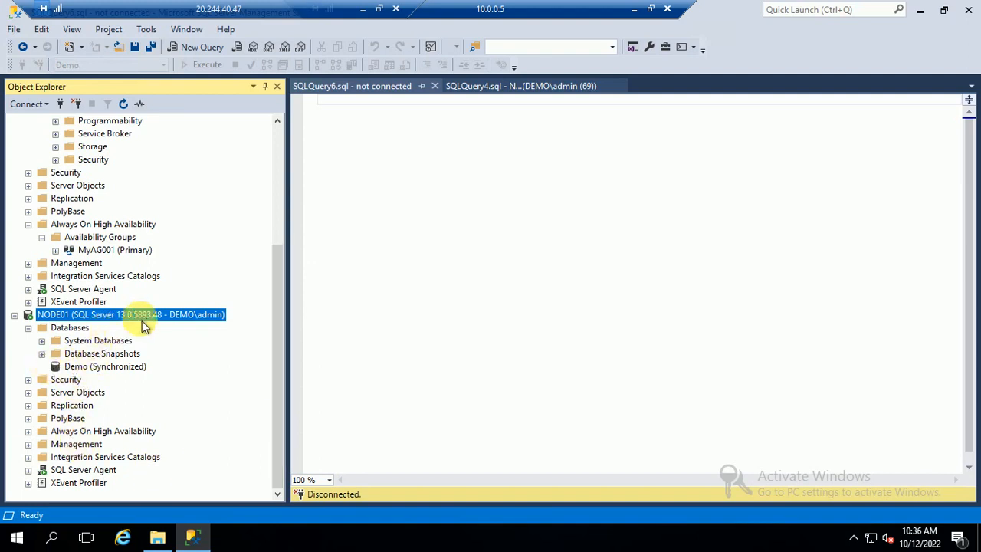
scroll(147, 317, "up", 1)
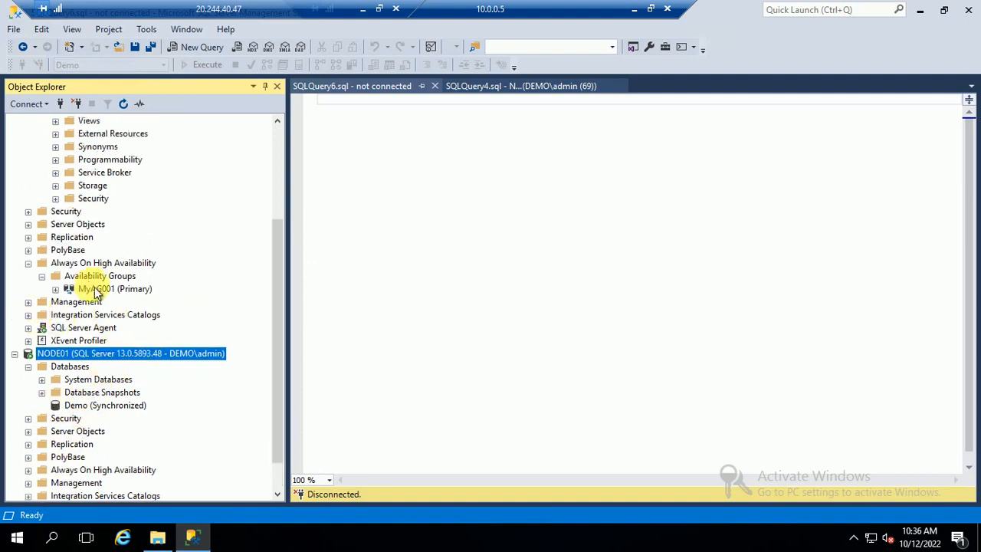
In MyAG001's properties, set Readable Secondary to Yes for the first replica and apply.
right_click(98, 288)
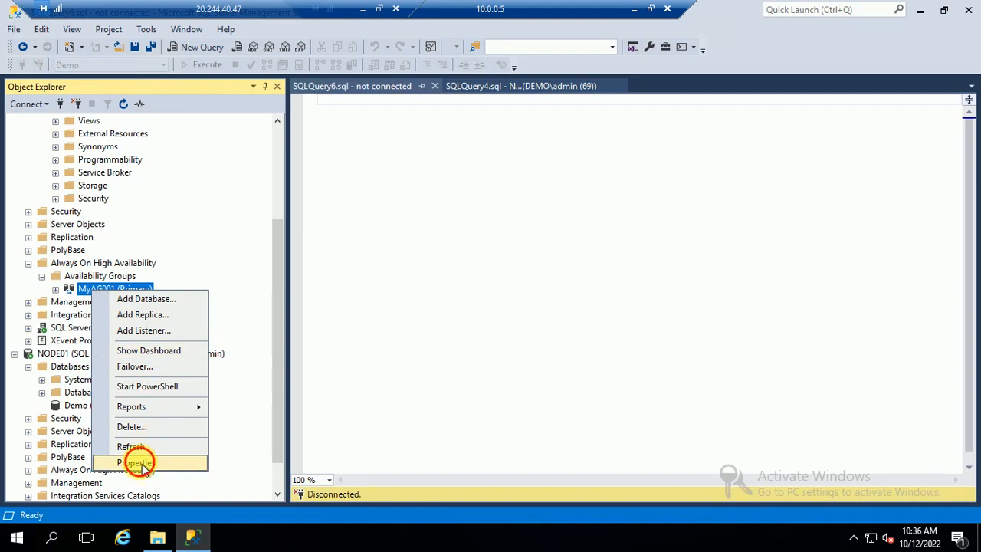
left_click(147, 462)
left_click_drag(490, 429, 575, 390)
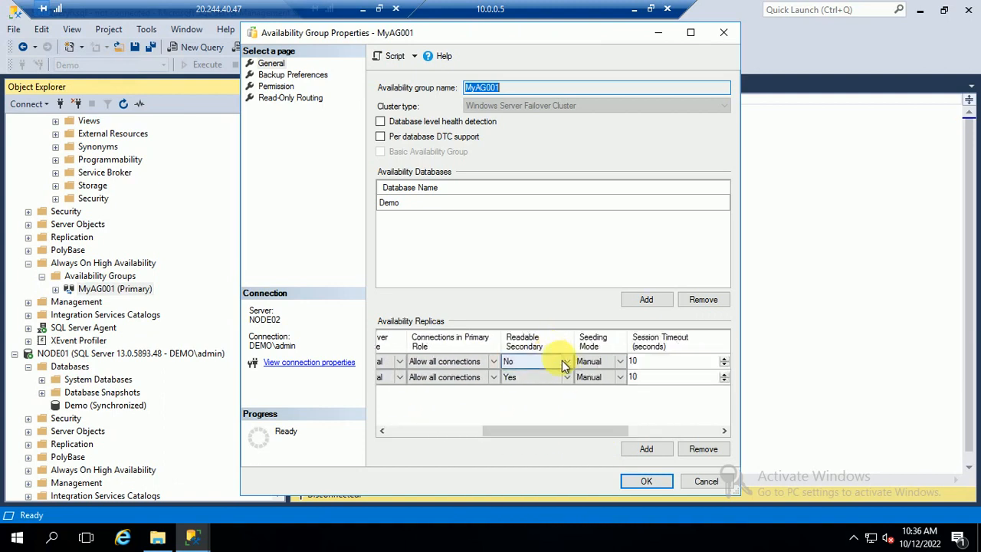
left_click(566, 361)
left_click(510, 392)
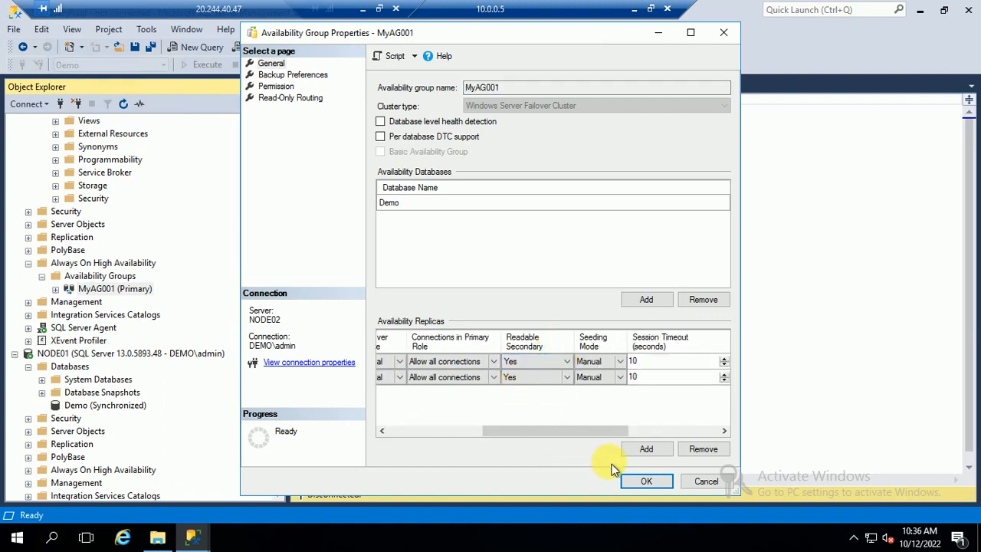
left_click(651, 486)
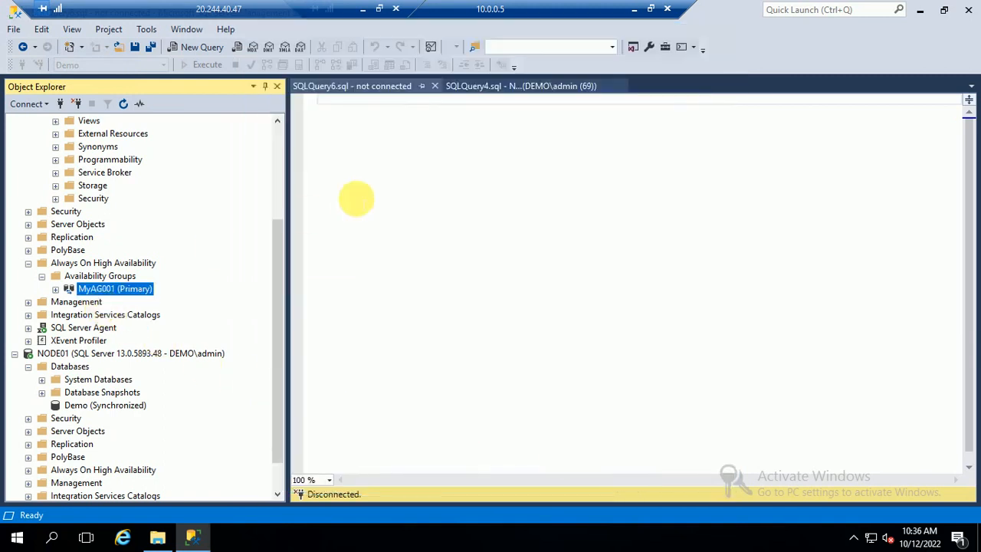
left_click(352, 196)
Refresh NODE01 and run Select Top 1000 Rows on its dbo.tblEmployee, returning six rows.
left_click_drag(287, 269, 283, 149)
right_click(109, 253)
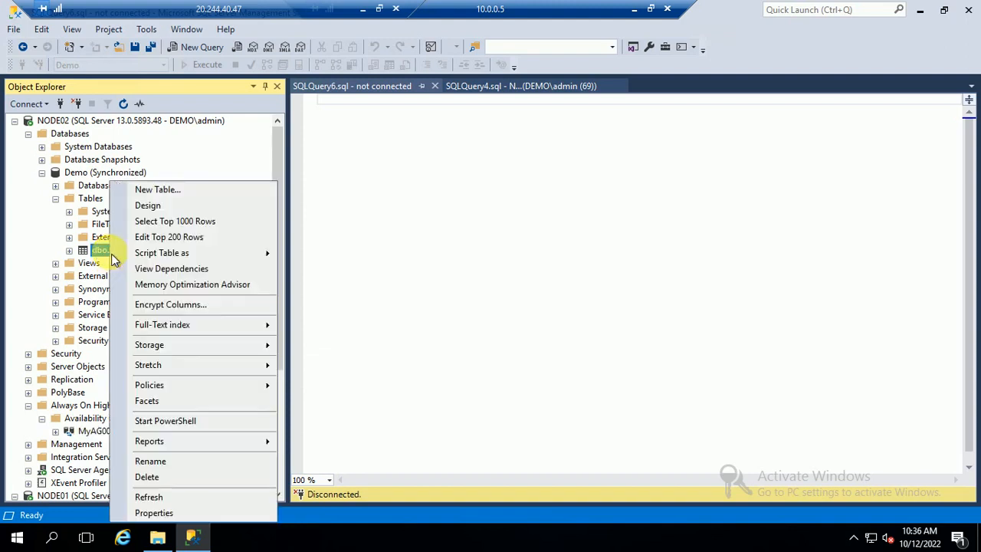
left_click(42, 173)
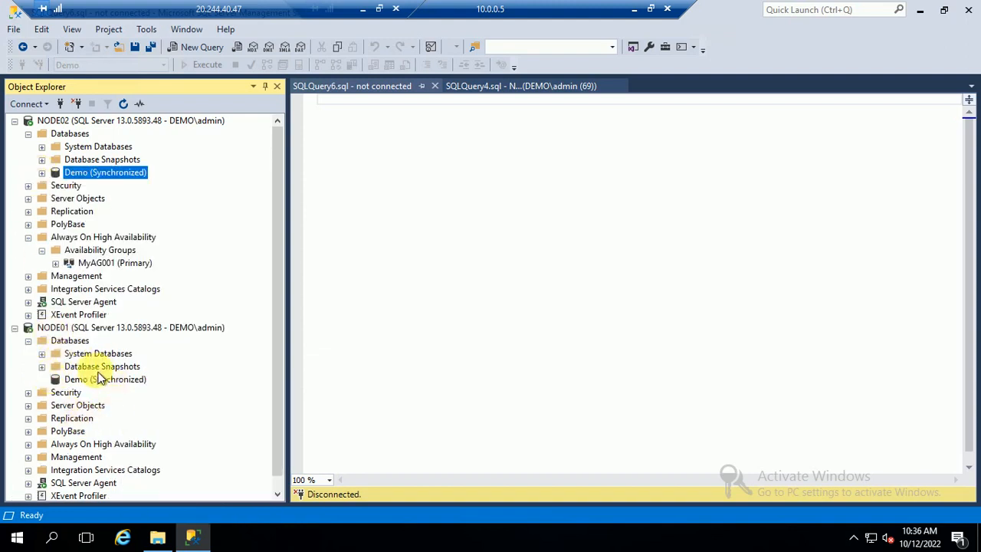
left_click(97, 329)
left_click(129, 105)
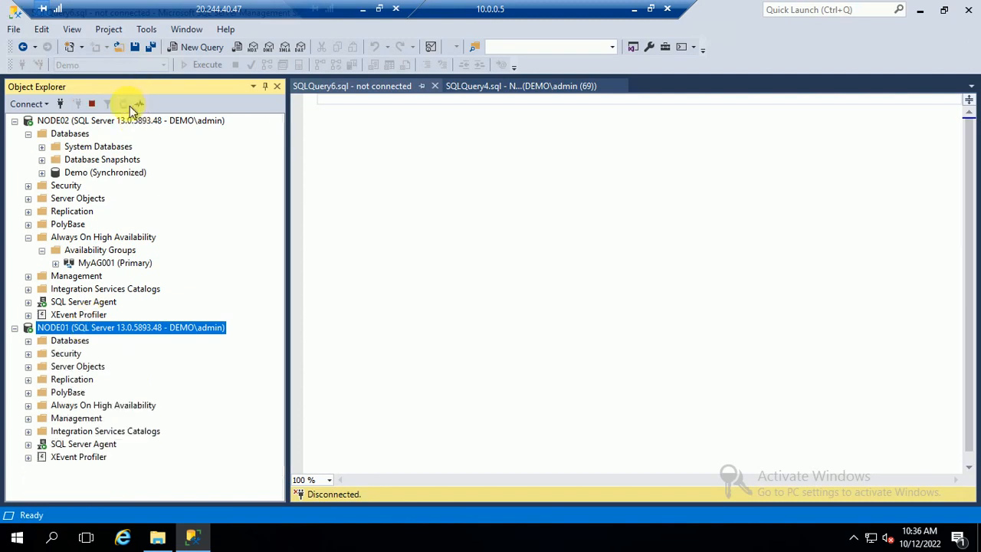
left_click(28, 341)
left_click(42, 379)
left_click(55, 392)
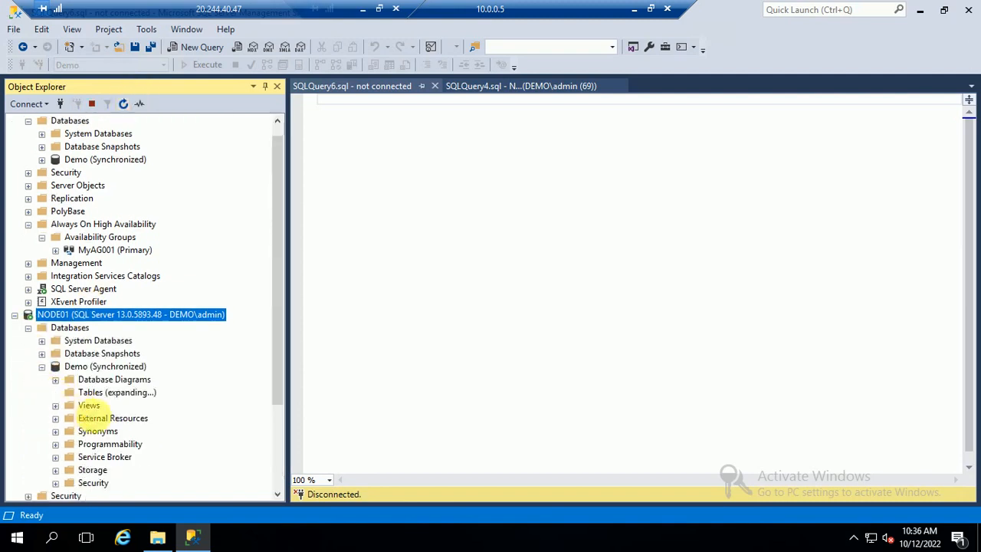
right_click(123, 444)
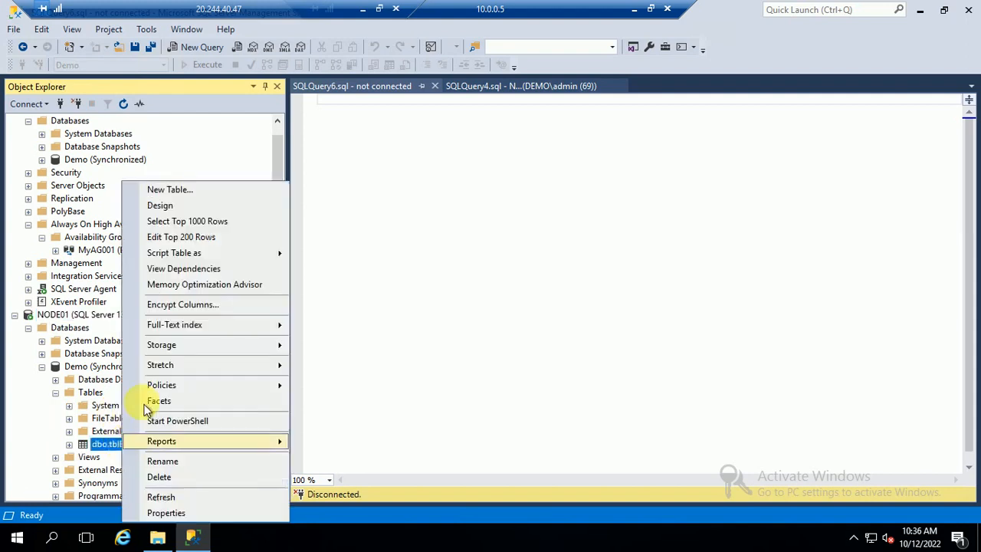
left_click(178, 221)
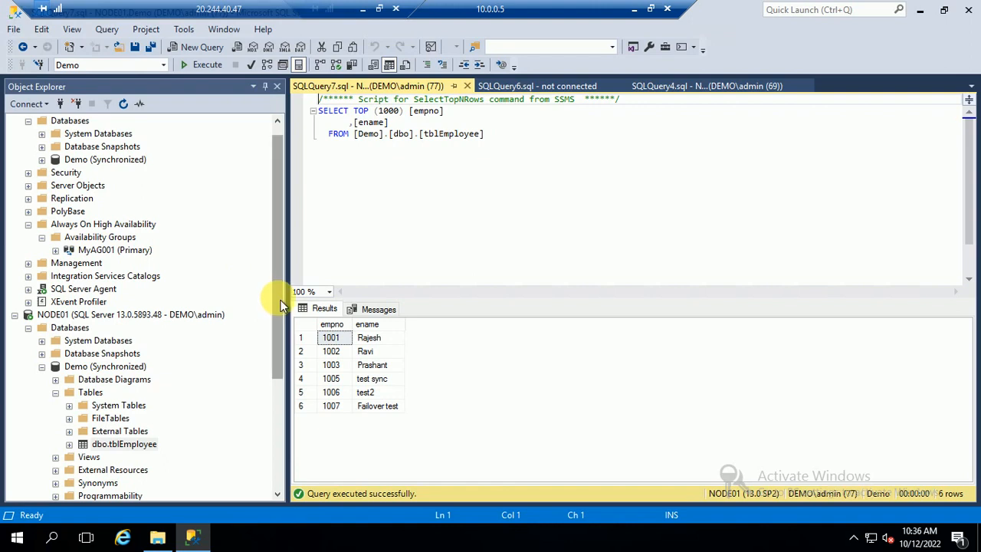
Expand NODE02's Demo database and bring up its Tables folder menu.
left_click_drag(280, 300, 280, 217)
left_click(43, 173)
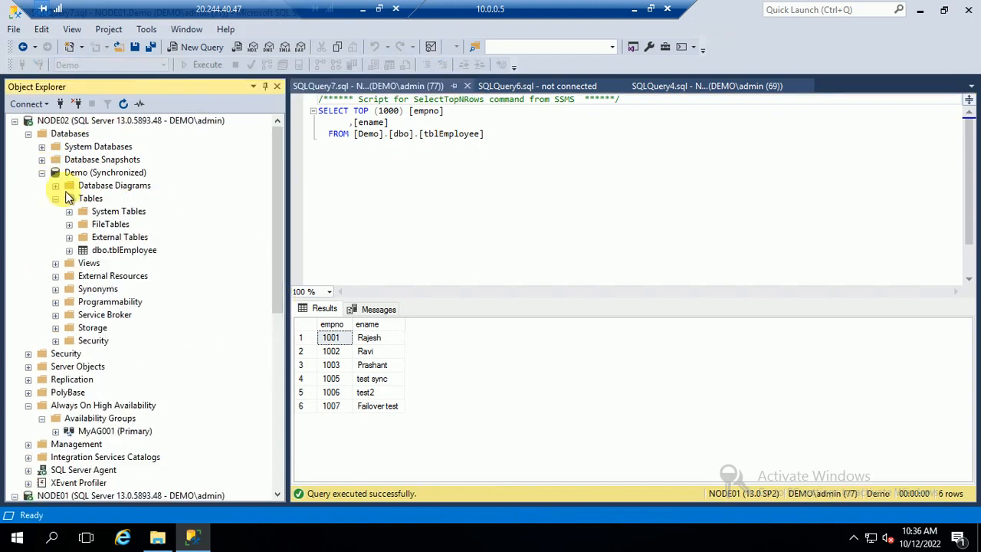
right_click(95, 198)
Design a new NODE02 Demo table with columns test_id int and test_name varchar(50).
mouse_move(120, 204)
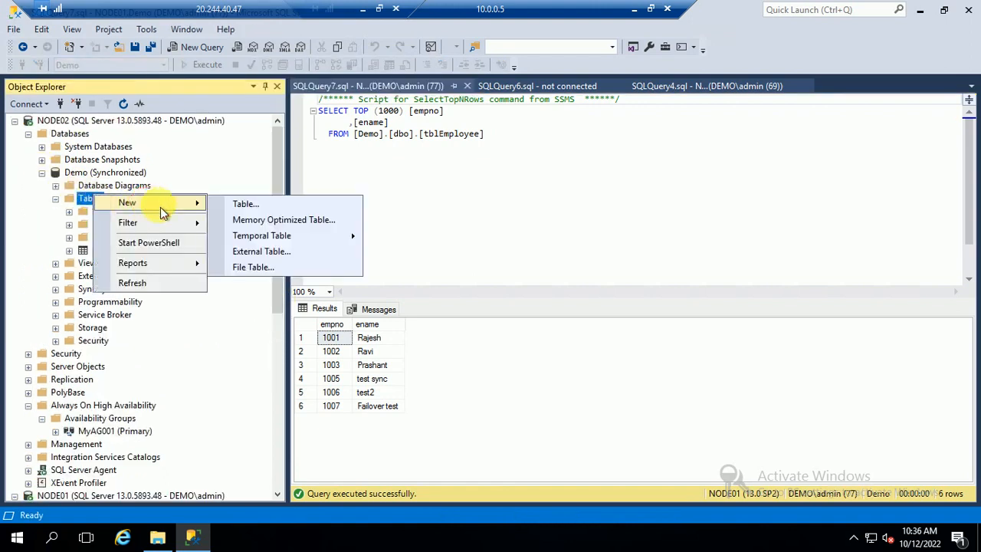
left_click(264, 205)
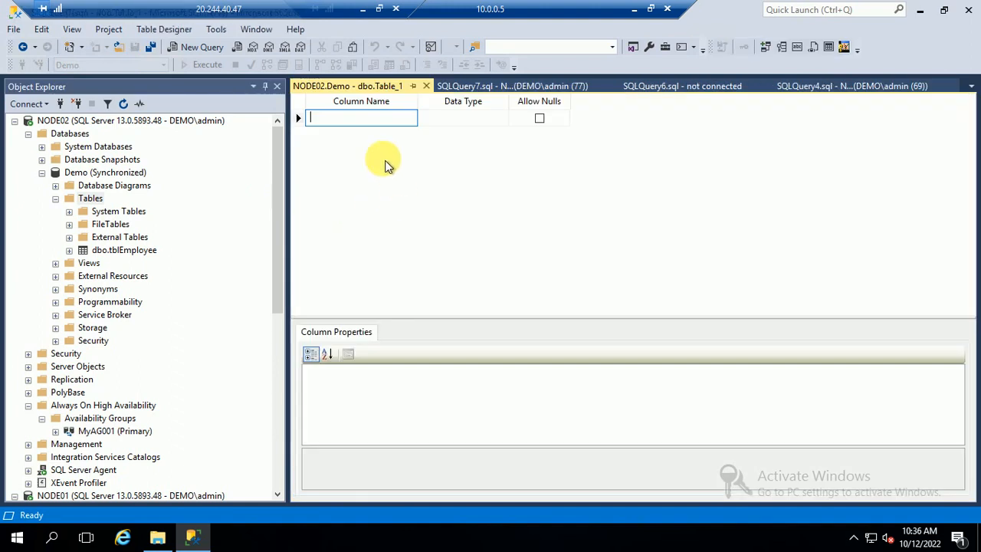
type("testd")
key("Tab")
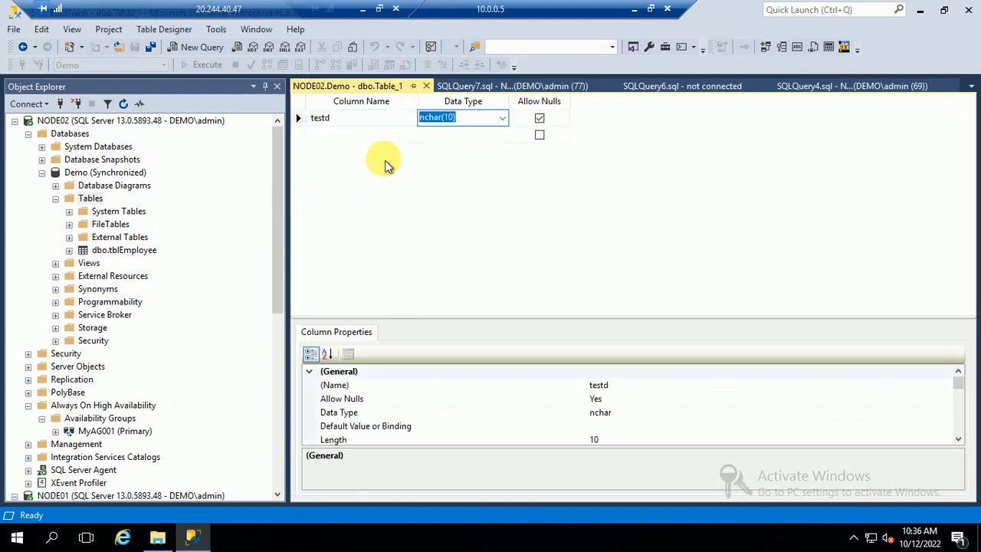
left_click(344, 107)
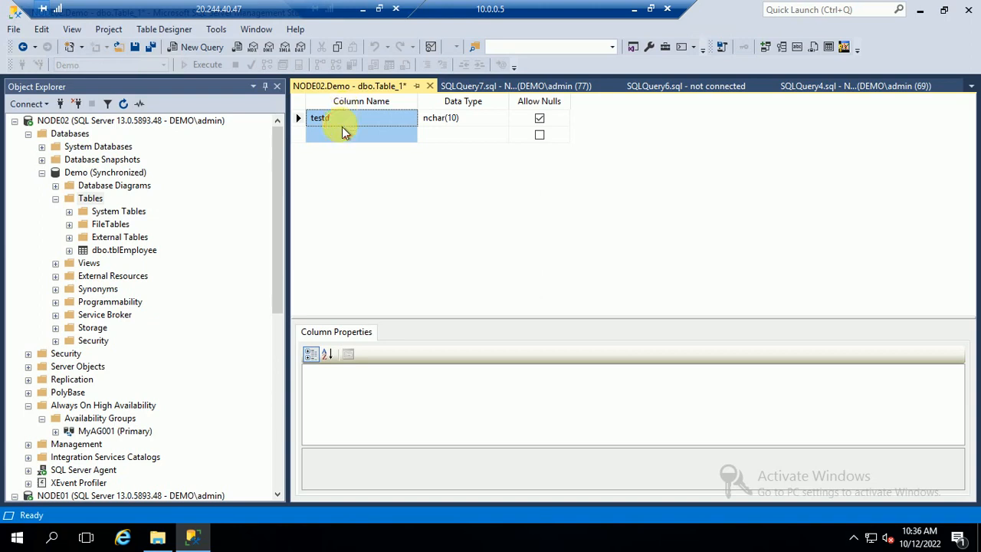
left_click(339, 119)
type("s")
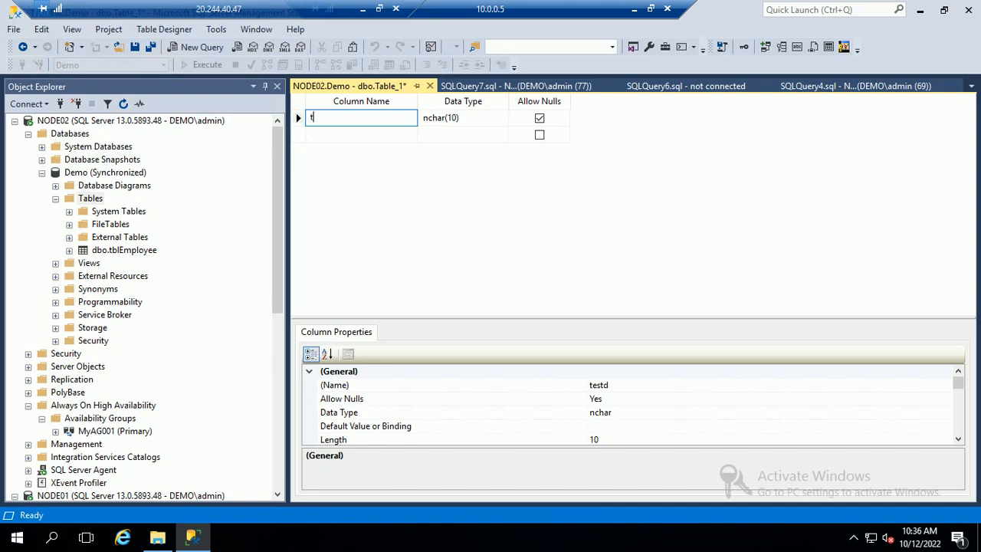
key("Tab")
type("i")
left_click(333, 133)
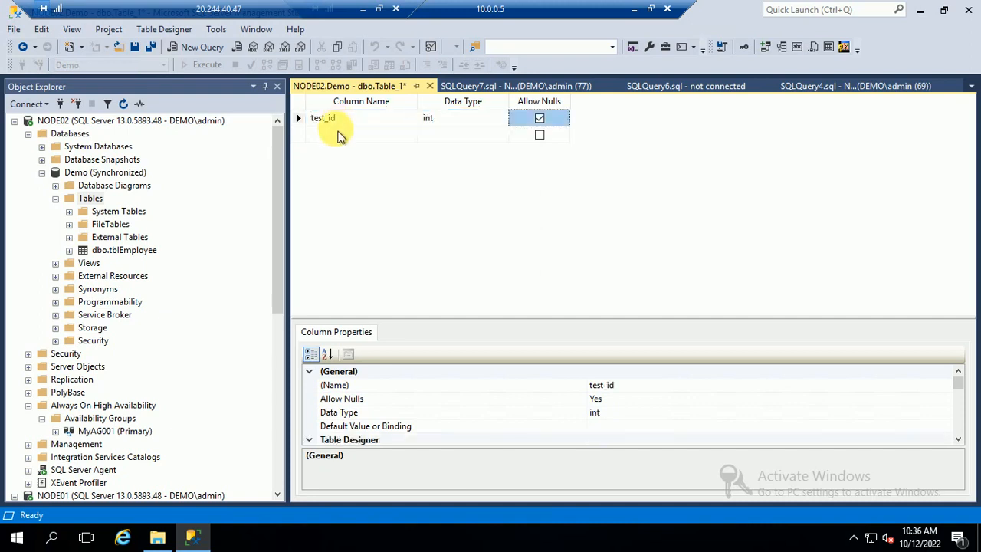
type("test")
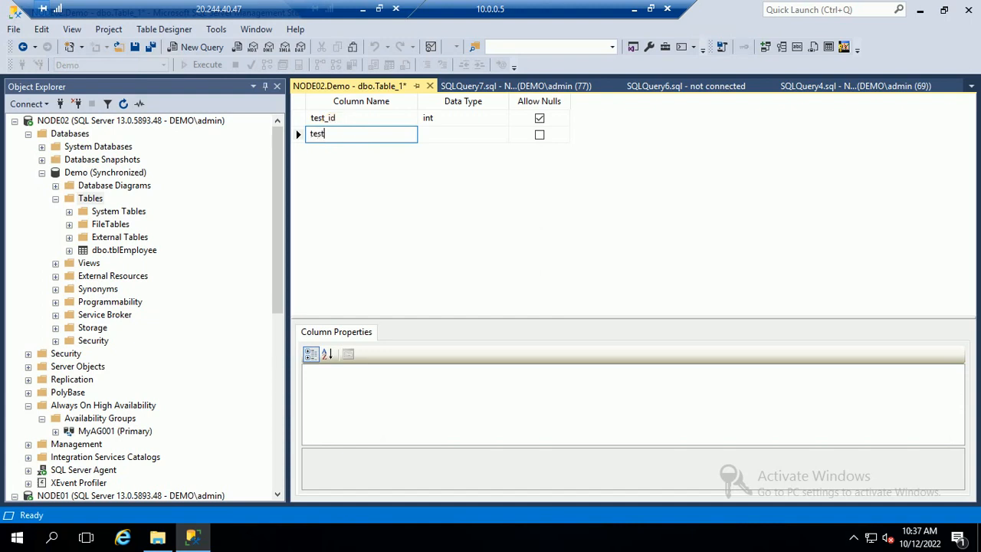
type("_name")
key("Tab")
type("var")
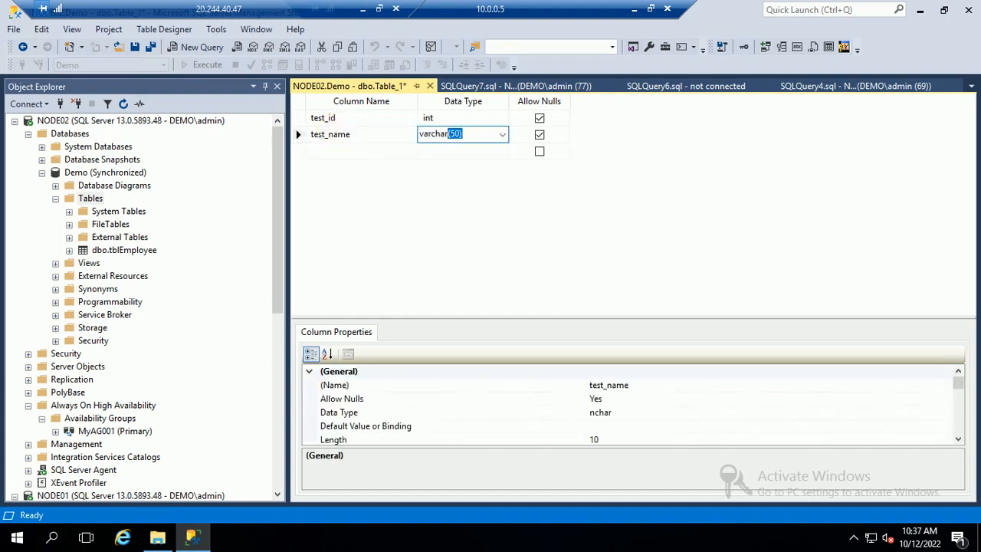
Make test_id the primary key and save the table as tblTesting.
right_click(301, 118)
left_click(357, 130)
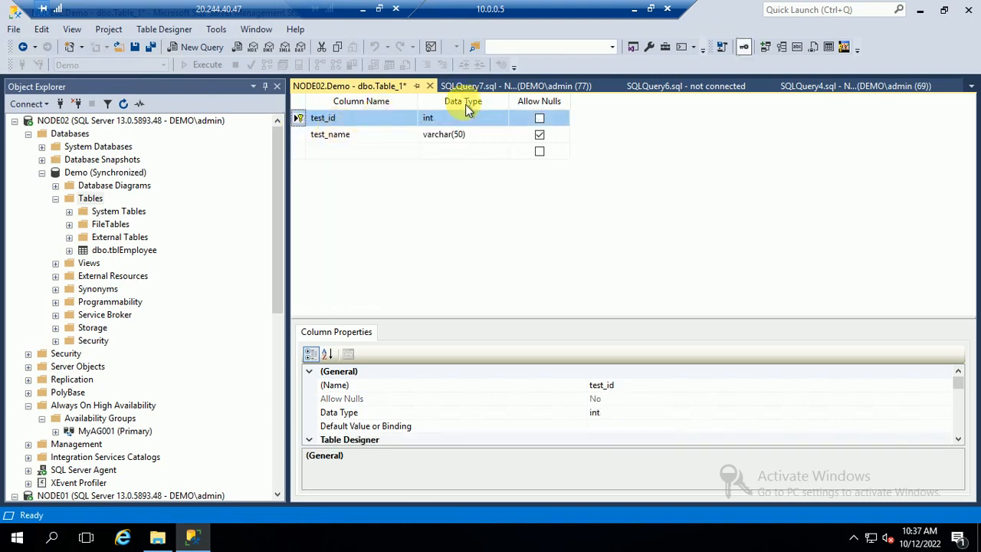
left_click(432, 86)
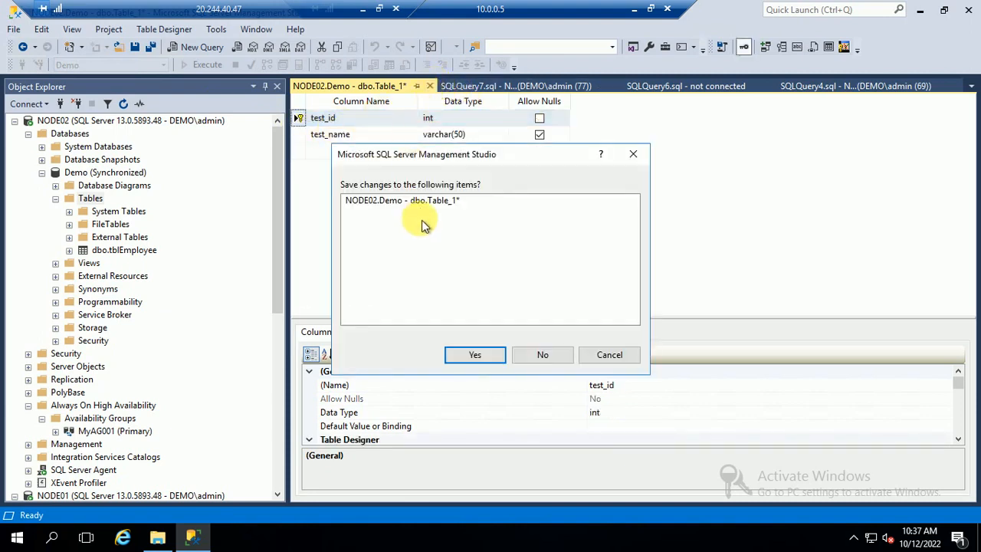
left_click(469, 352)
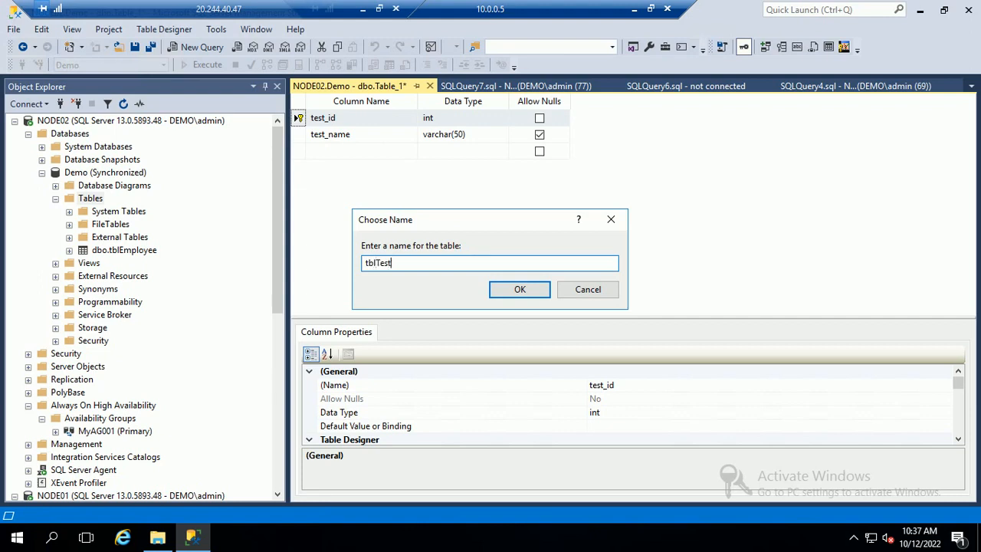
key("Return")
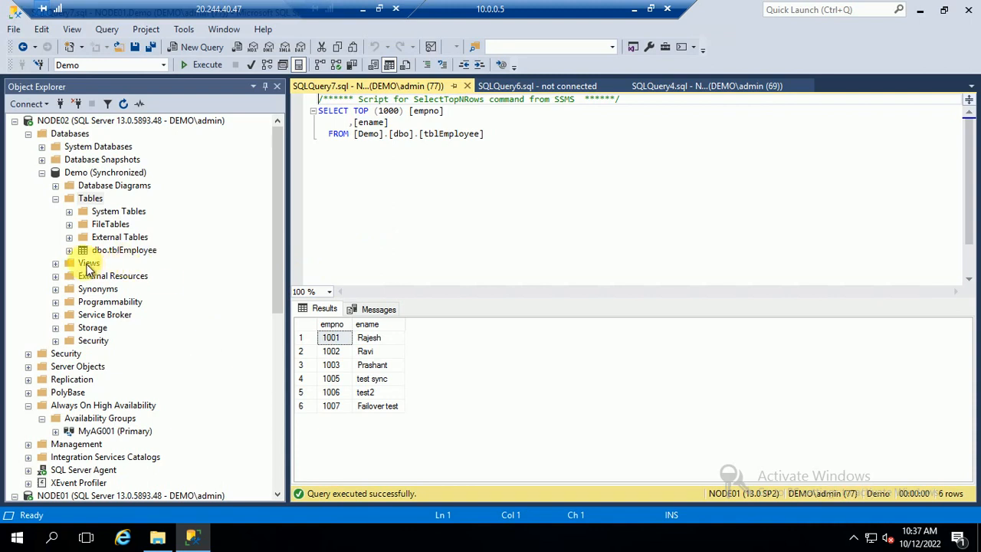
left_click(88, 199)
Insert the row 1001 / 'test Case' into dbo.tblTesting via Edit Top 200 Rows.
left_click(122, 103)
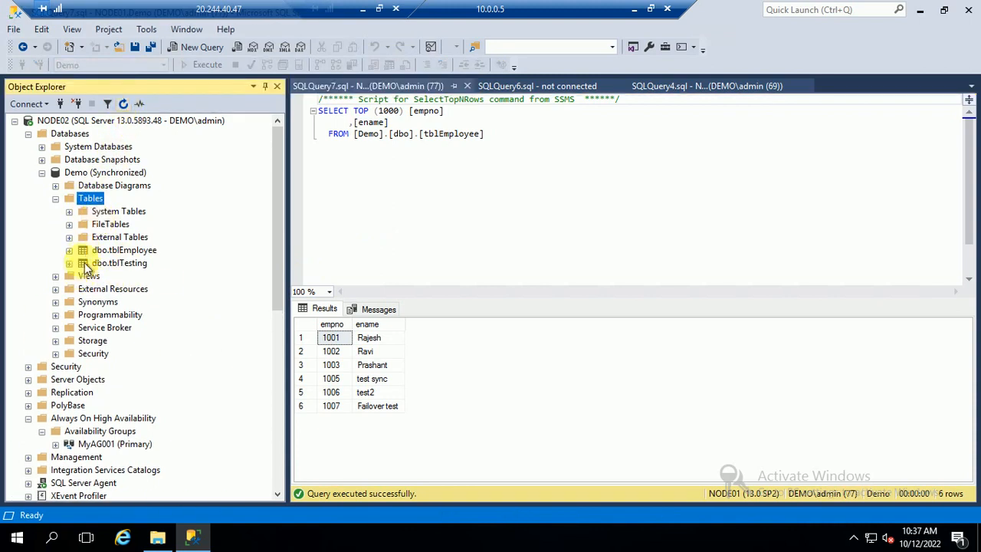
right_click(112, 262)
key("Escape")
right_click(111, 263)
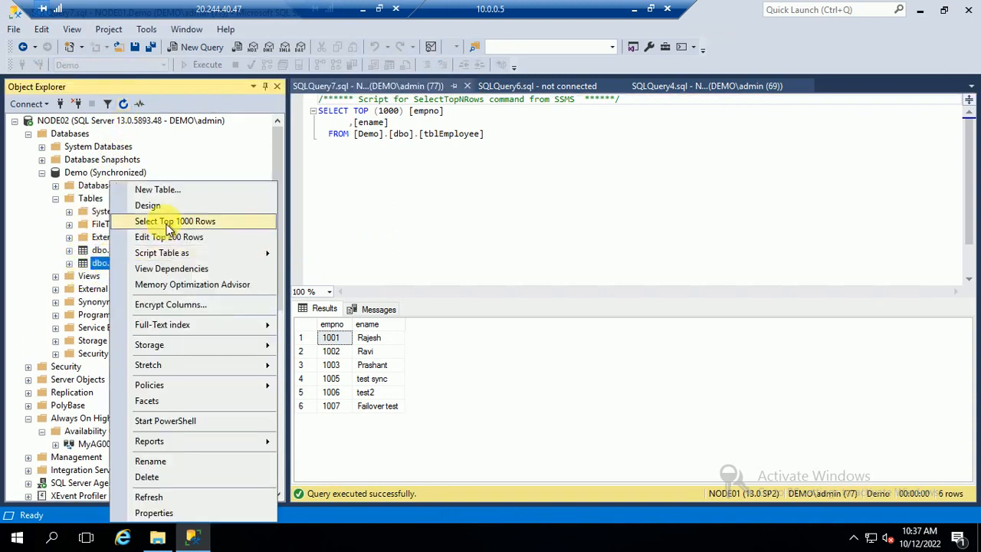
left_click(158, 236)
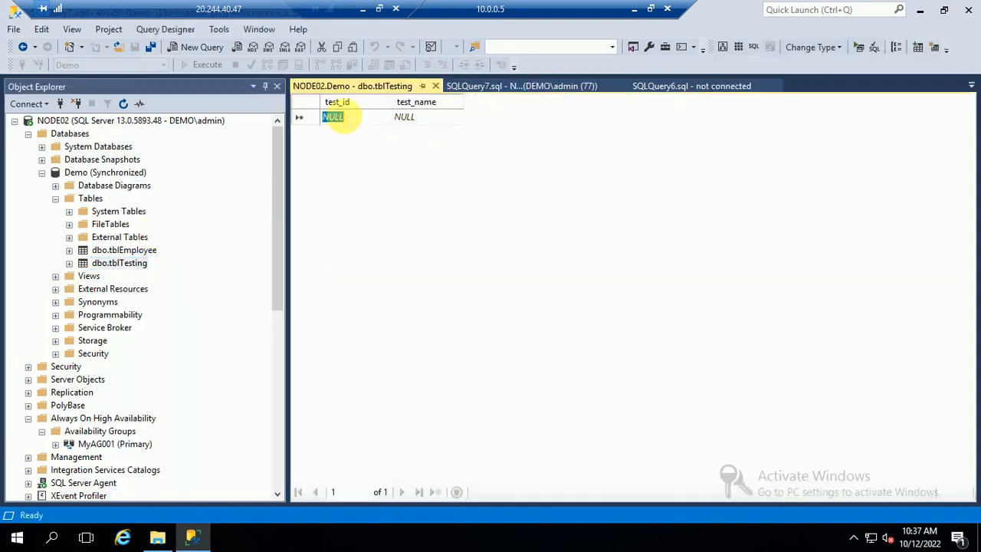
type("1001")
key("Tab")
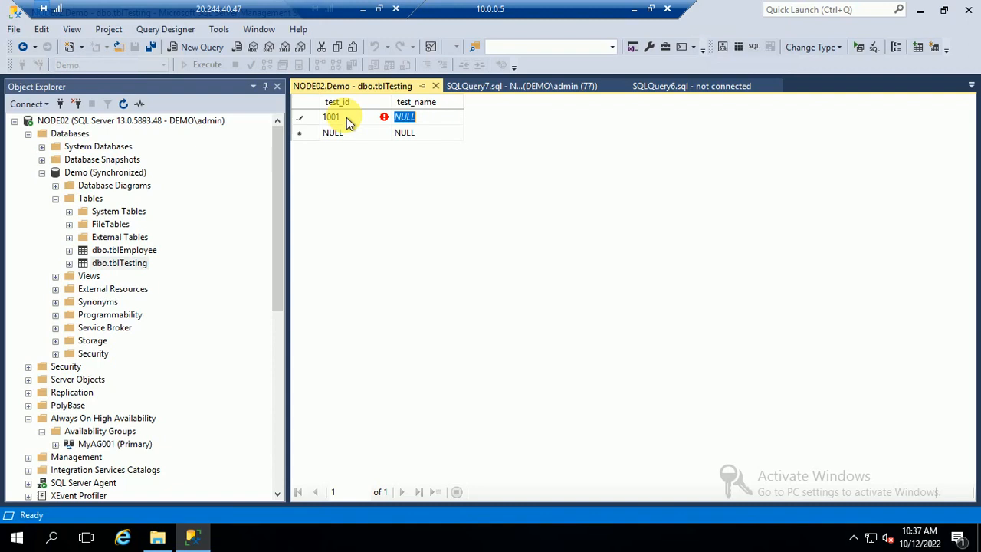
type("test Cas")
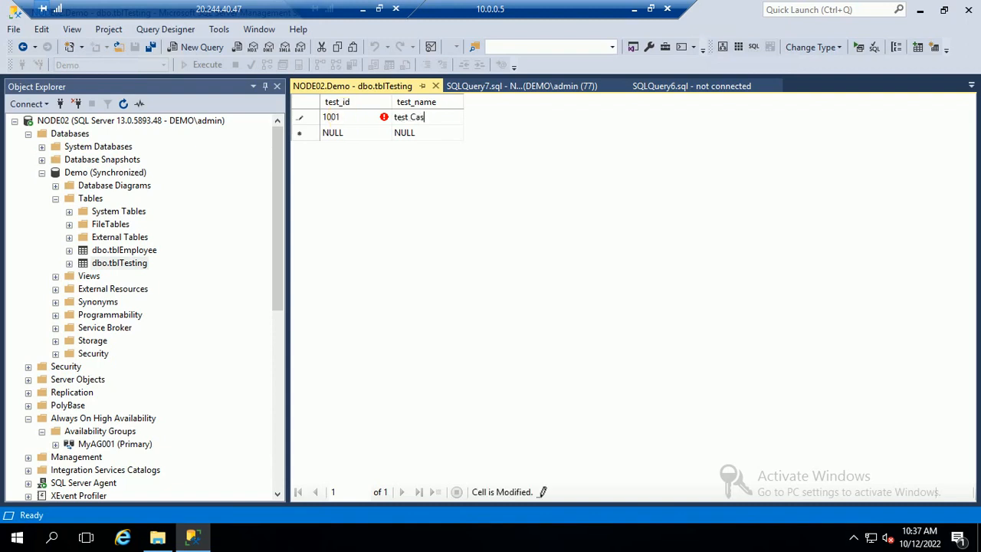
type("e")
key("Tab")
Close the editing grid and select the top 1000 rows of tblTesting on NODE02.
left_click(436, 86)
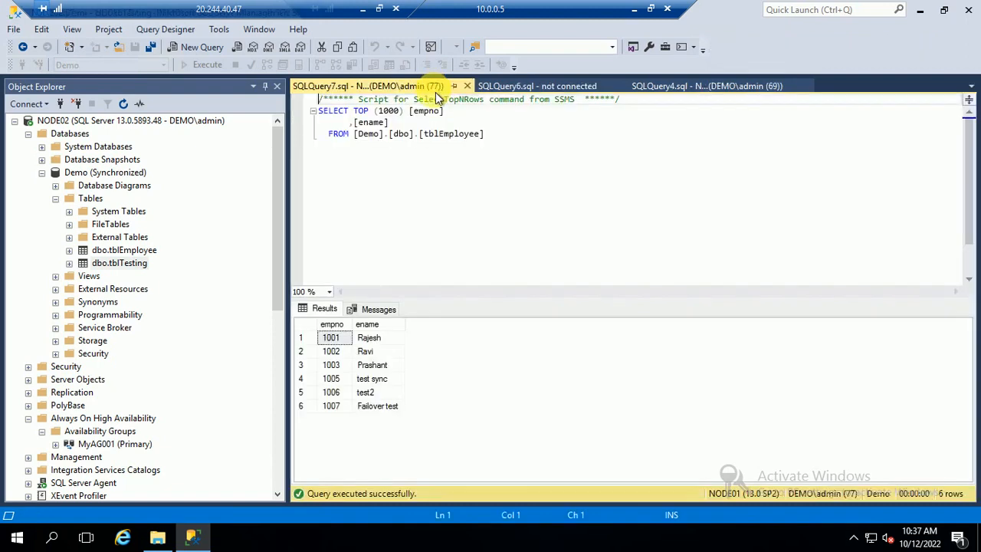
right_click(115, 263)
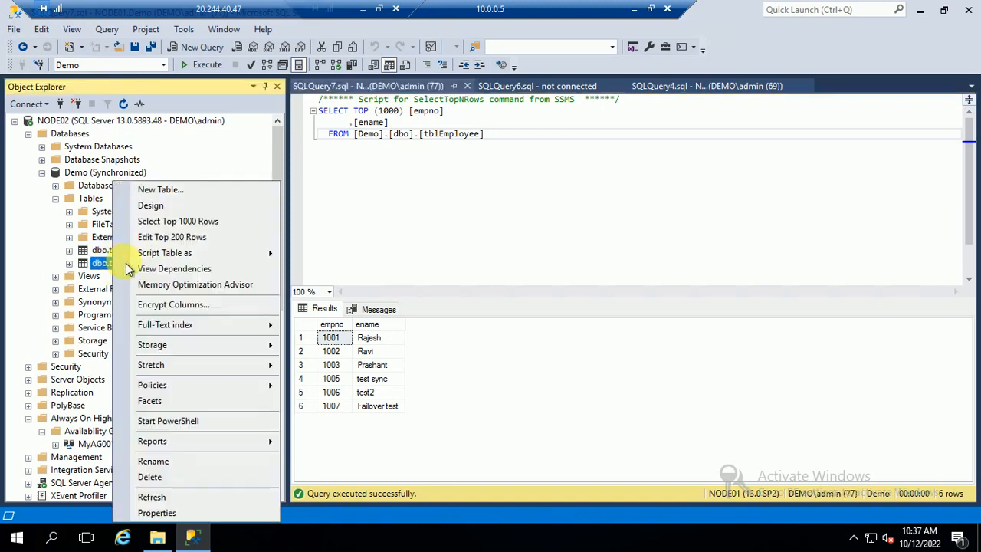
left_click(177, 221)
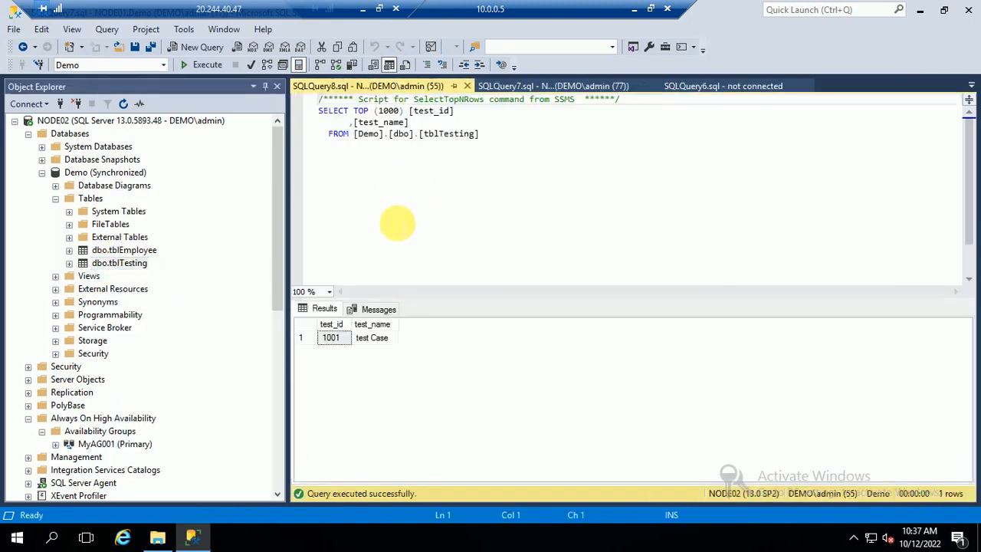
Query tblTesting on NODE01 to confirm the replicated row, then collapse both server trees.
left_click(29, 136)
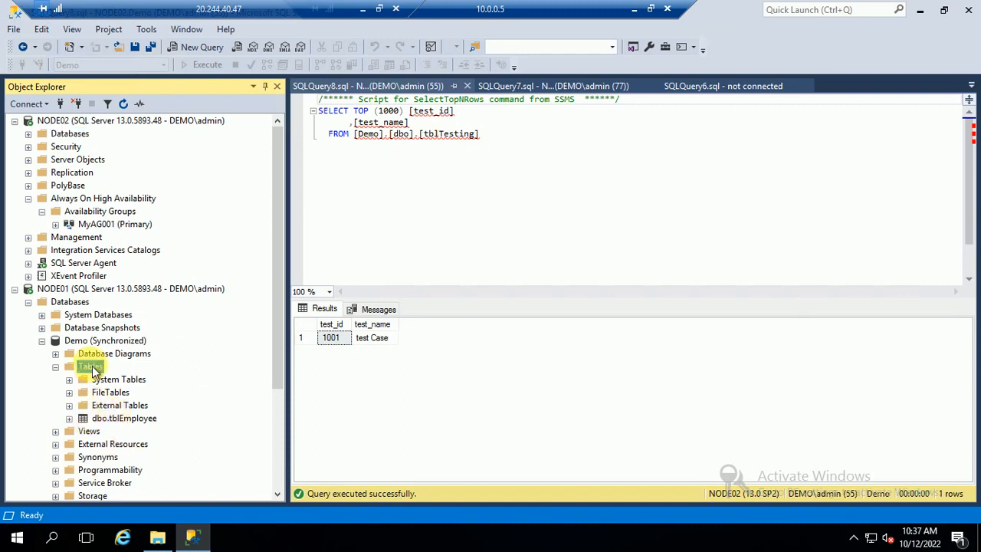
left_click(125, 107)
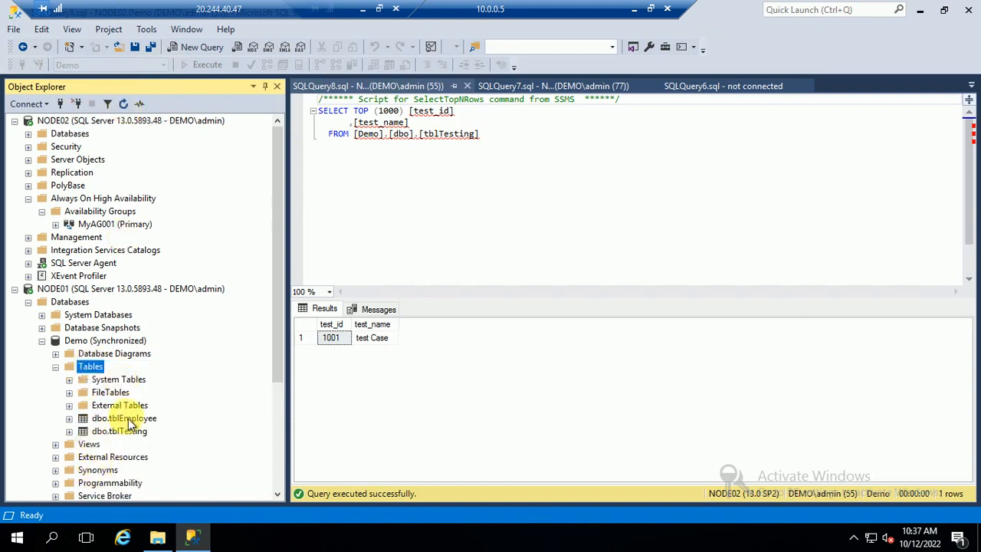
right_click(126, 418)
right_click(113, 431)
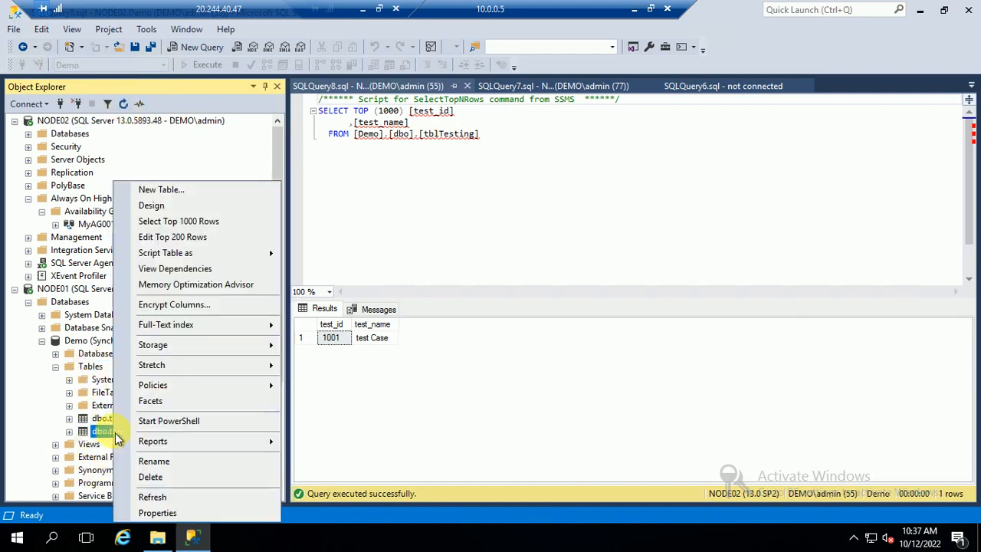
left_click(177, 222)
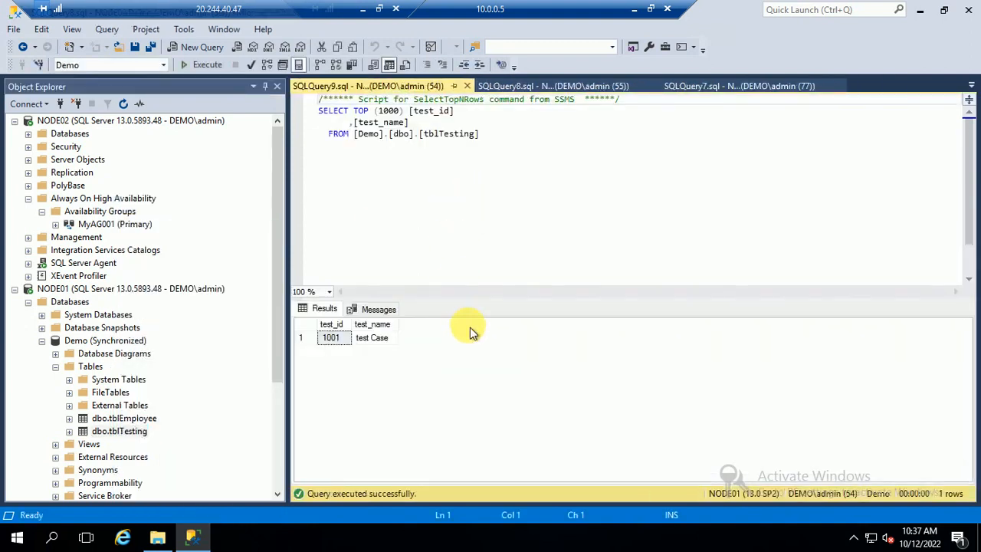
left_click(15, 288)
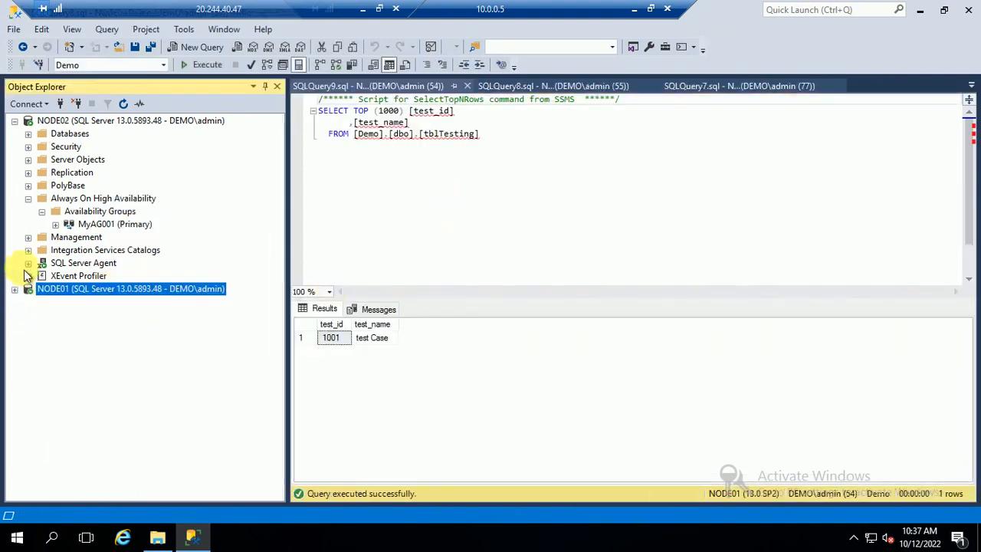
left_click(15, 120)
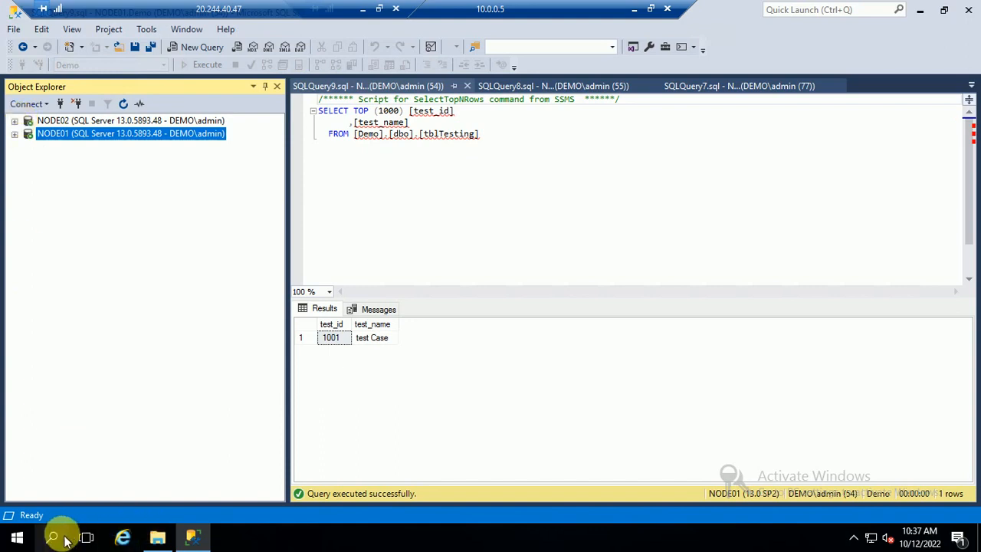
Launch Failover Cluster Manager and show the Roles of MyCluster01.demo.com.
left_click(16, 535)
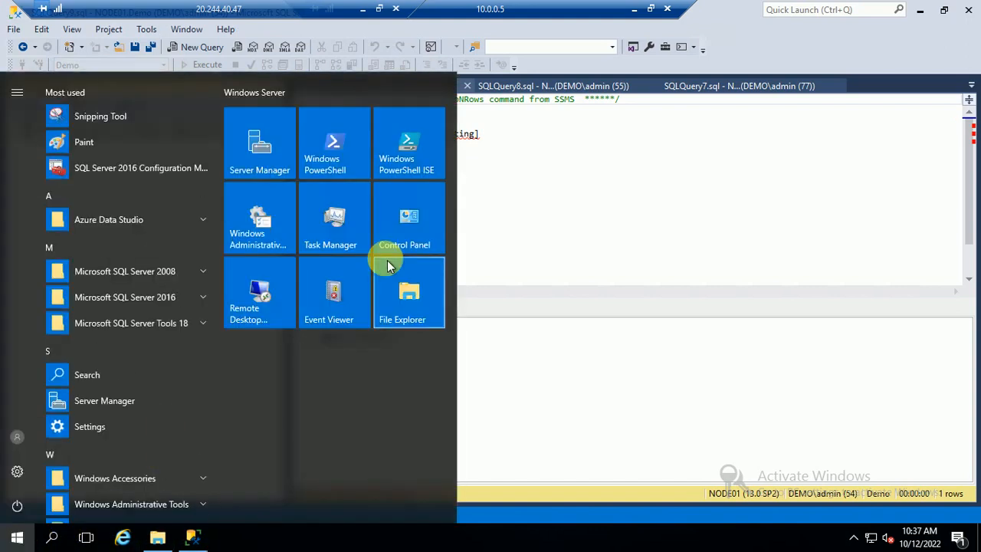
type("clu")
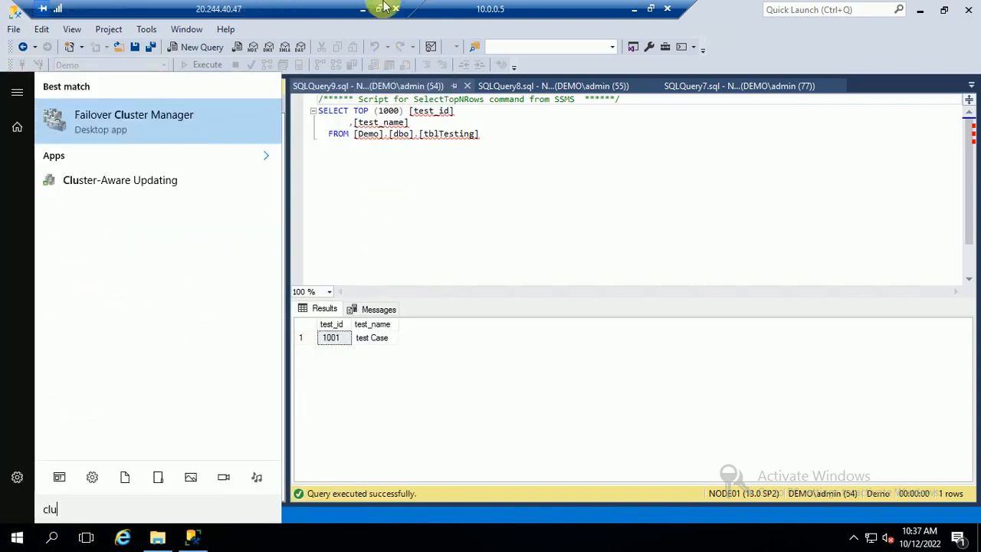
left_click(98, 125)
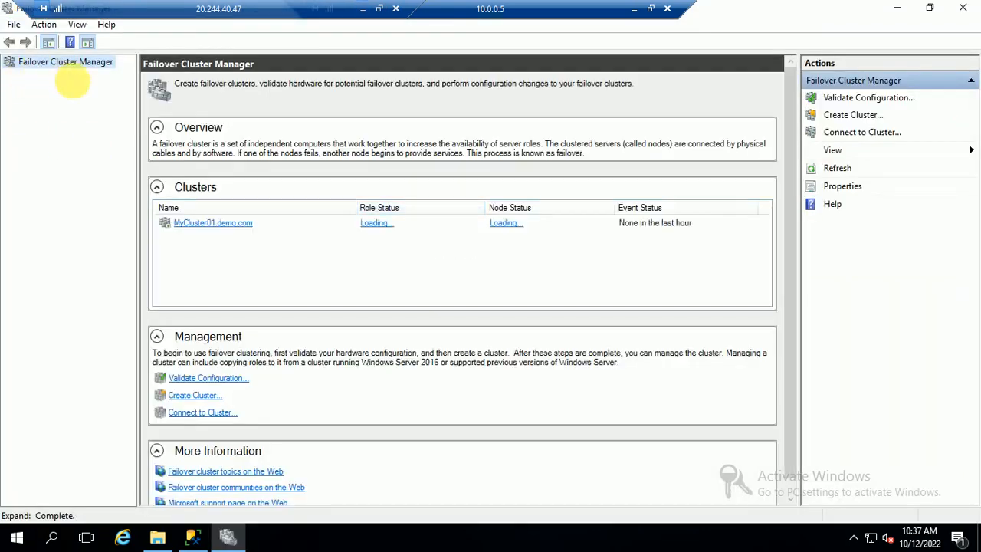
left_click(10, 74)
left_click(55, 89)
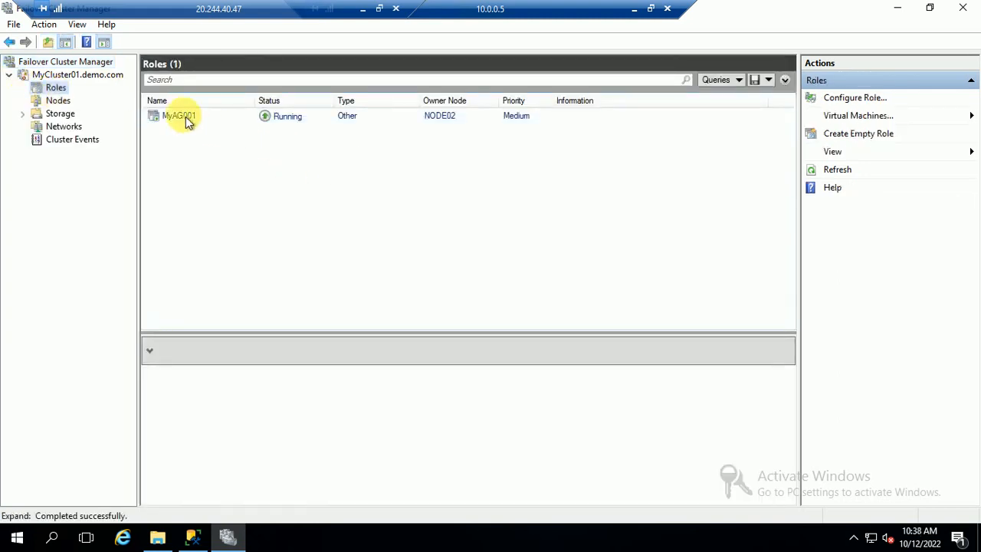
Move the MyAG001 role to the best possible node.
right_click(184, 116)
left_click(488, 197)
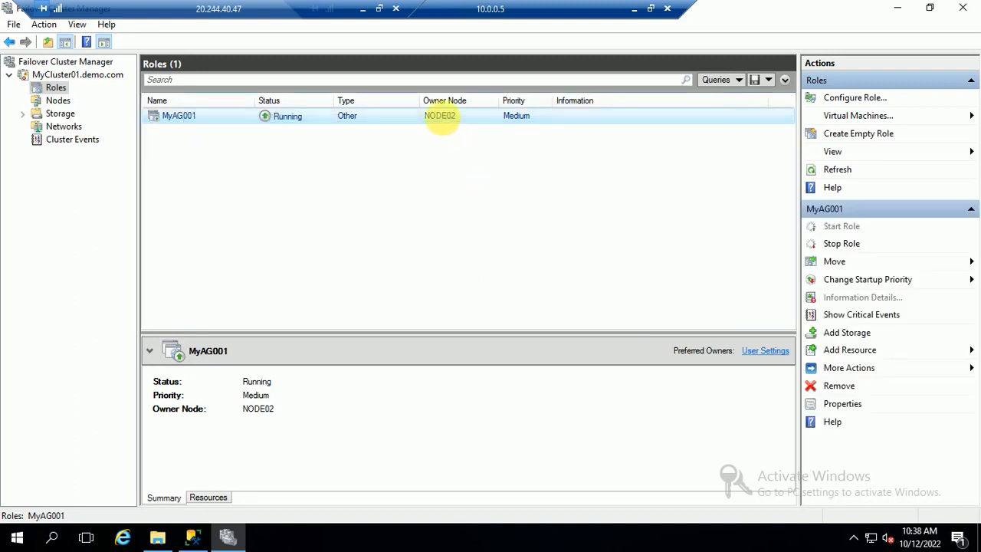
right_click(216, 122)
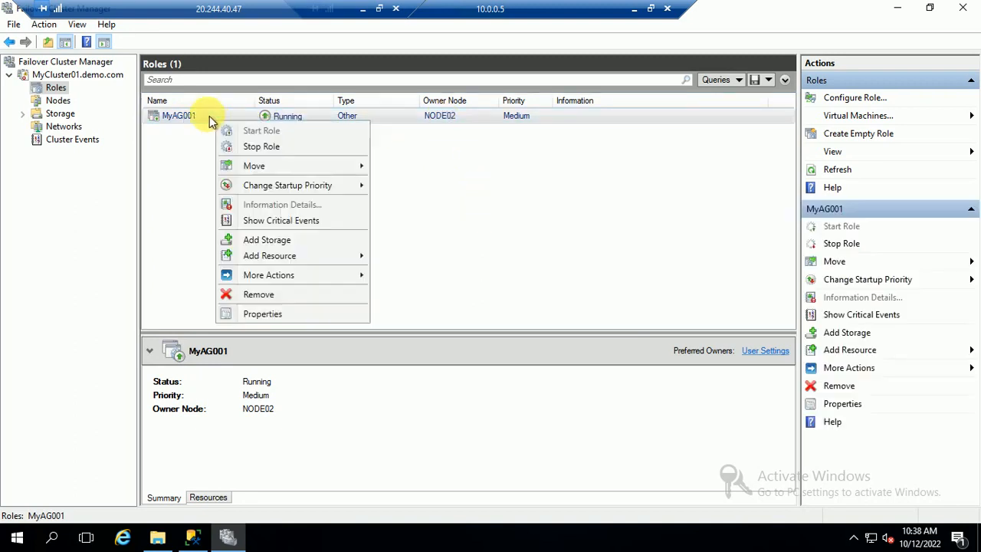
mouse_move(359, 169)
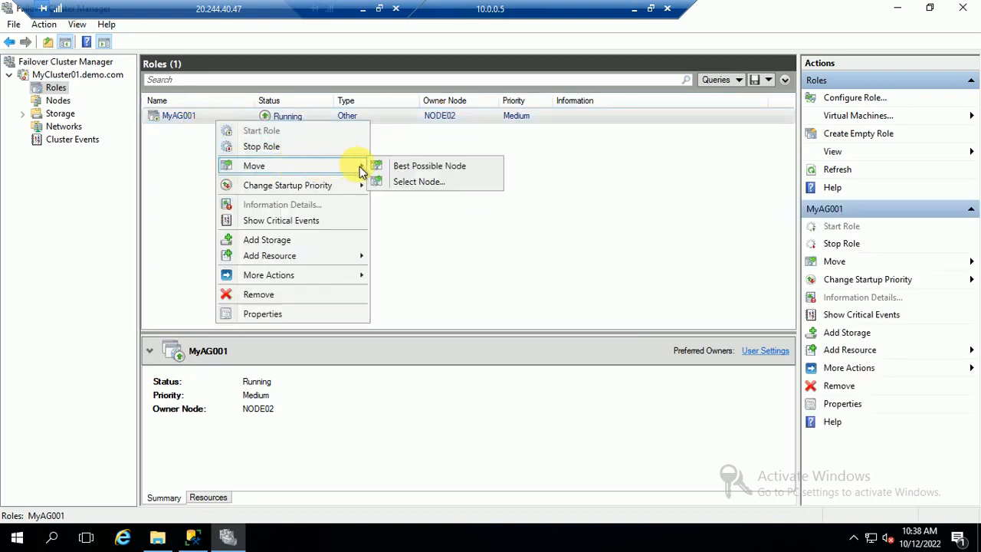
left_click(419, 167)
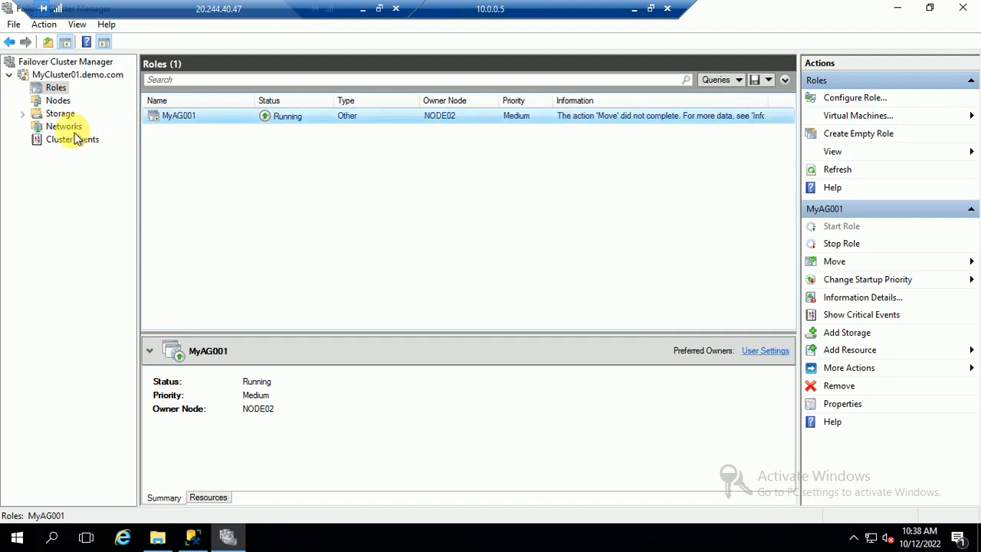
Refresh Roles and check Nodes: MyAG001 still runs on NODE02, both nodes Up.
left_click(58, 100)
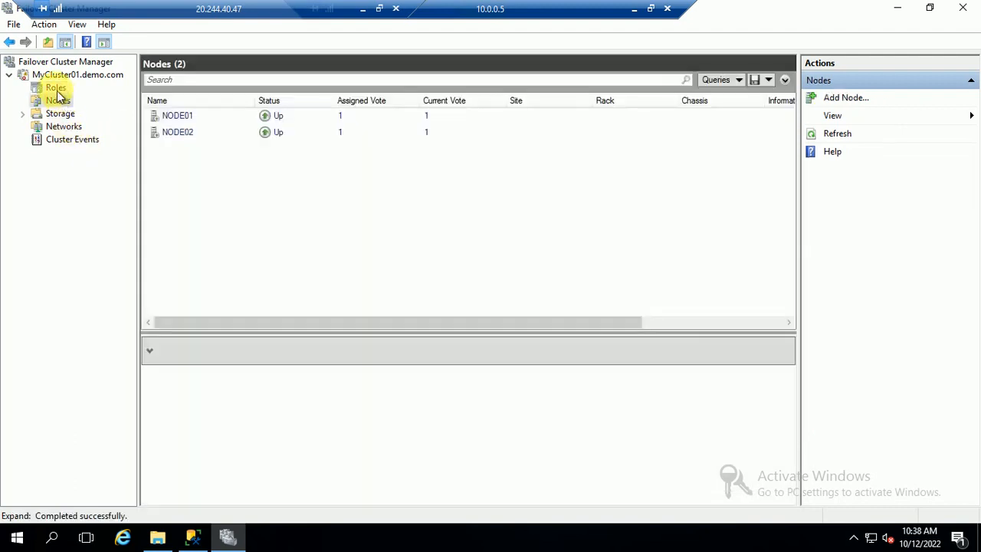
left_click(55, 88)
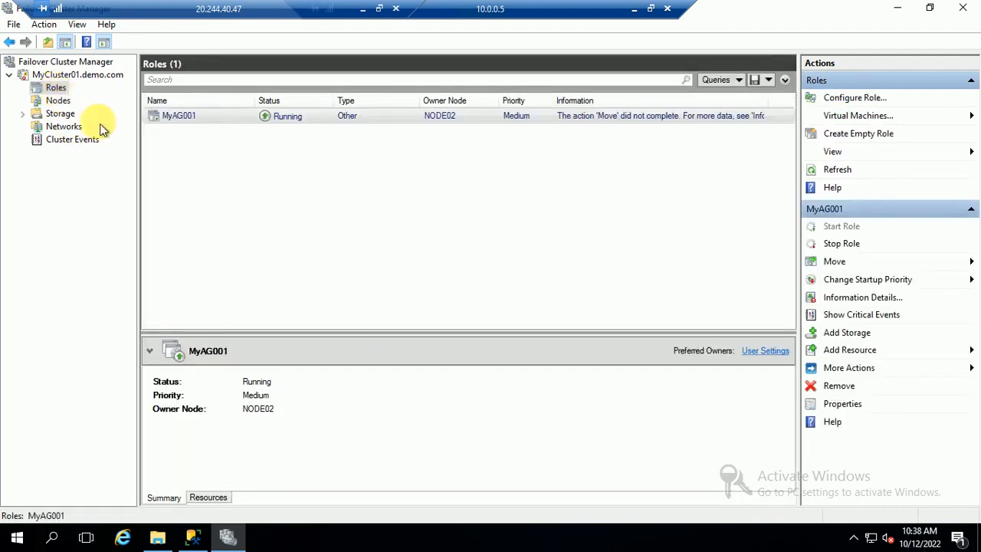
right_click(66, 90)
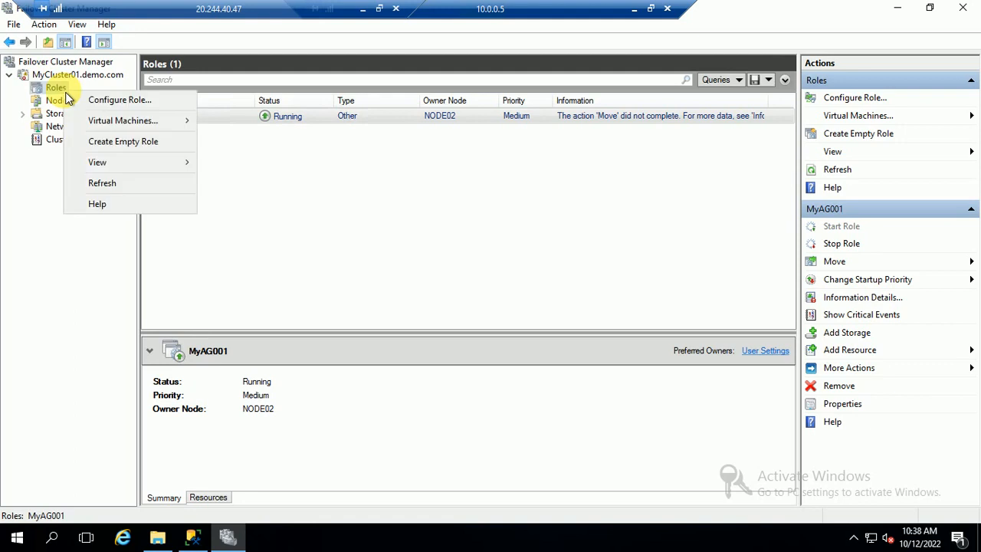
left_click(106, 182)
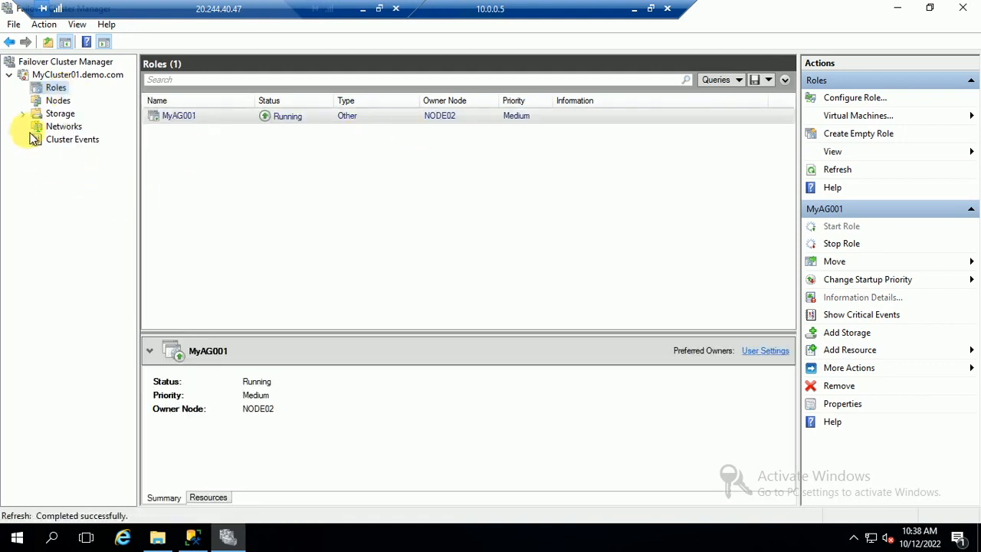
left_click(50, 103)
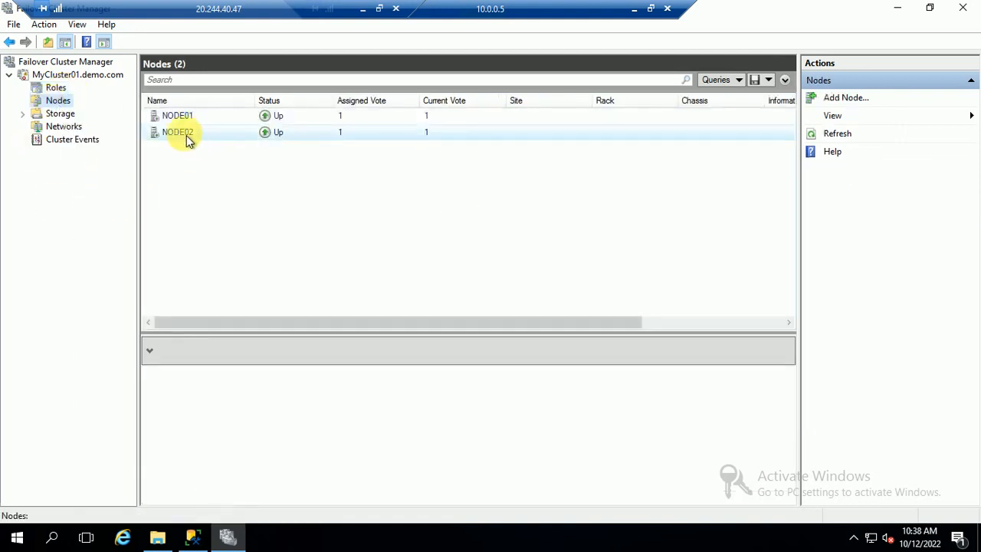
left_click(58, 89)
left_click(192, 537)
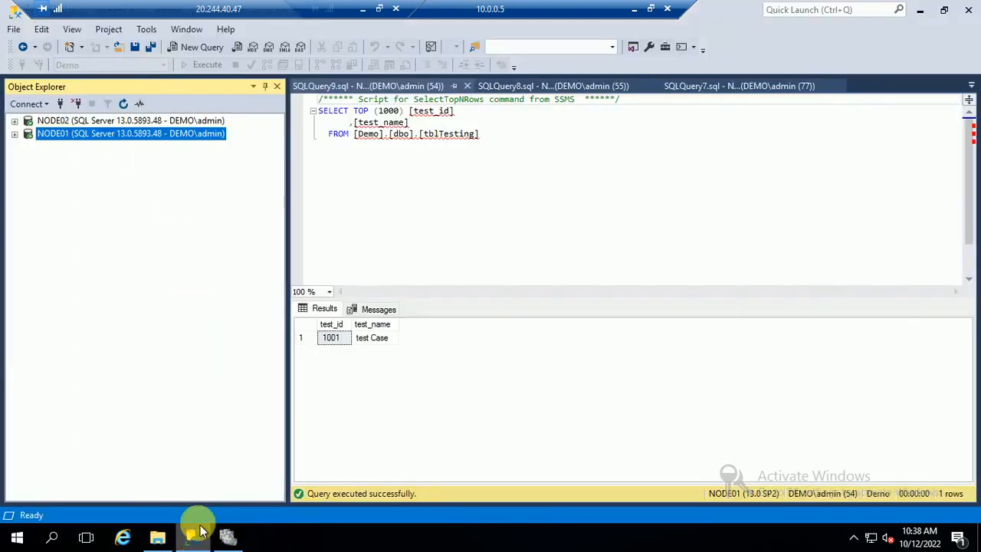
Review MyAG001's replica roles and NODE01 failover mode in Properties, then start its Failover wizard.
left_click(14, 121)
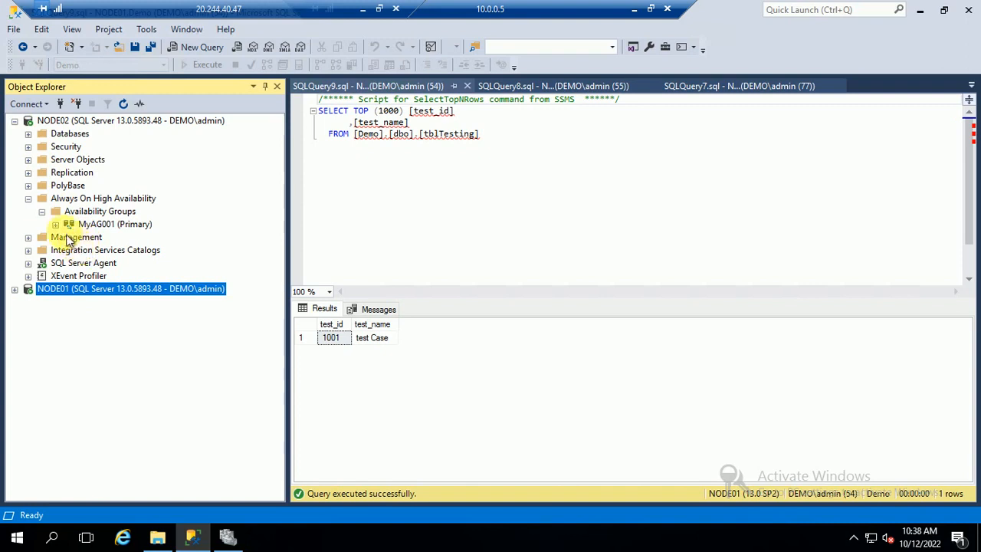
right_click(88, 224)
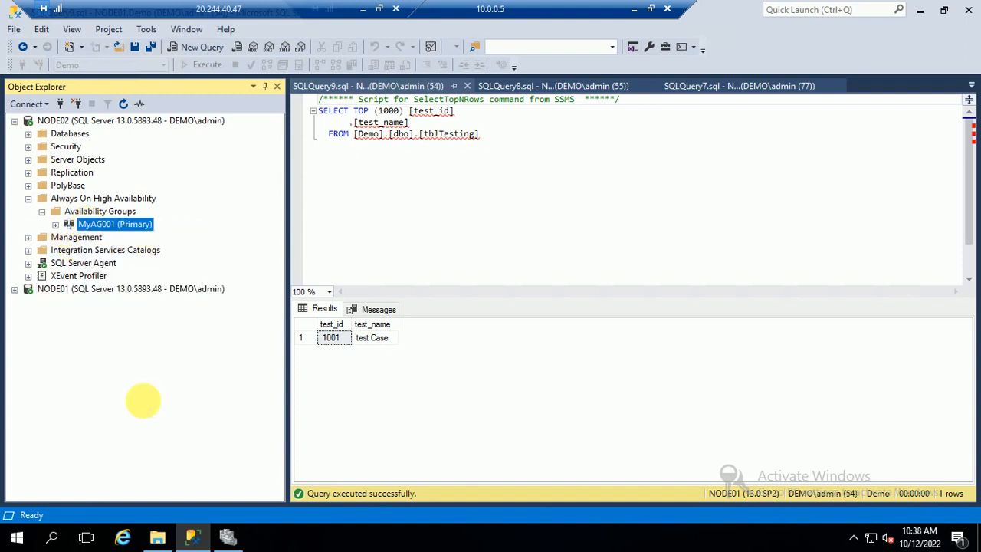
left_click(158, 397)
left_click(490, 427)
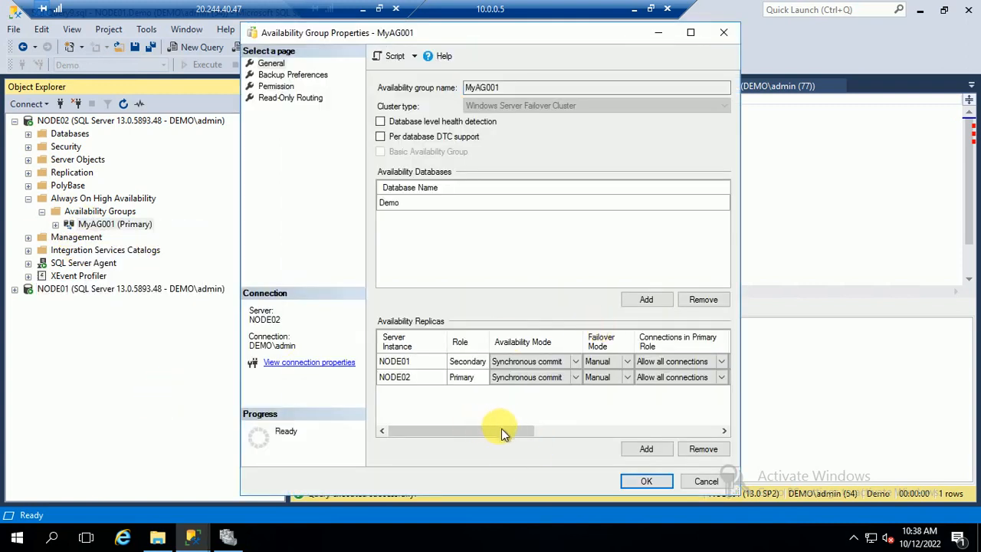
left_click(622, 362)
left_click(646, 481)
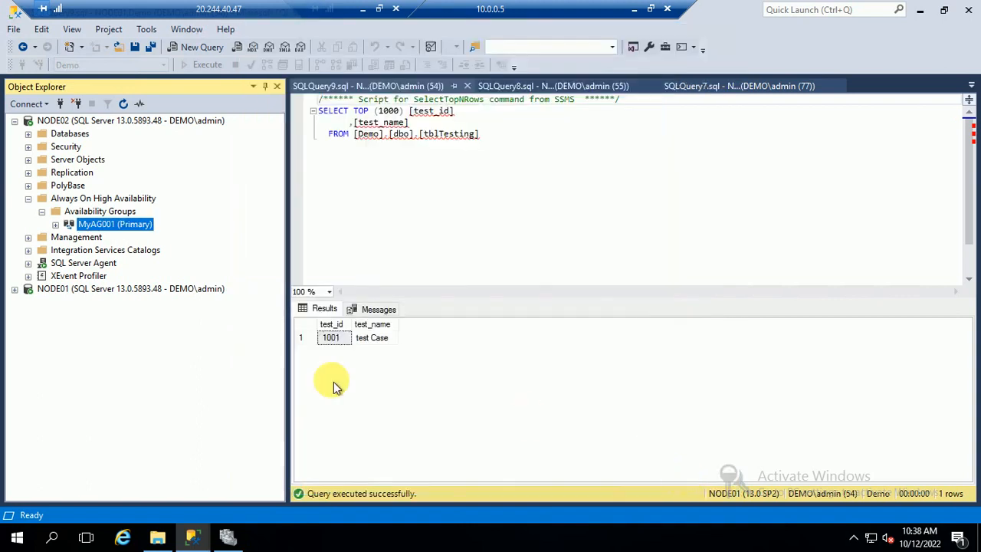
right_click(96, 228)
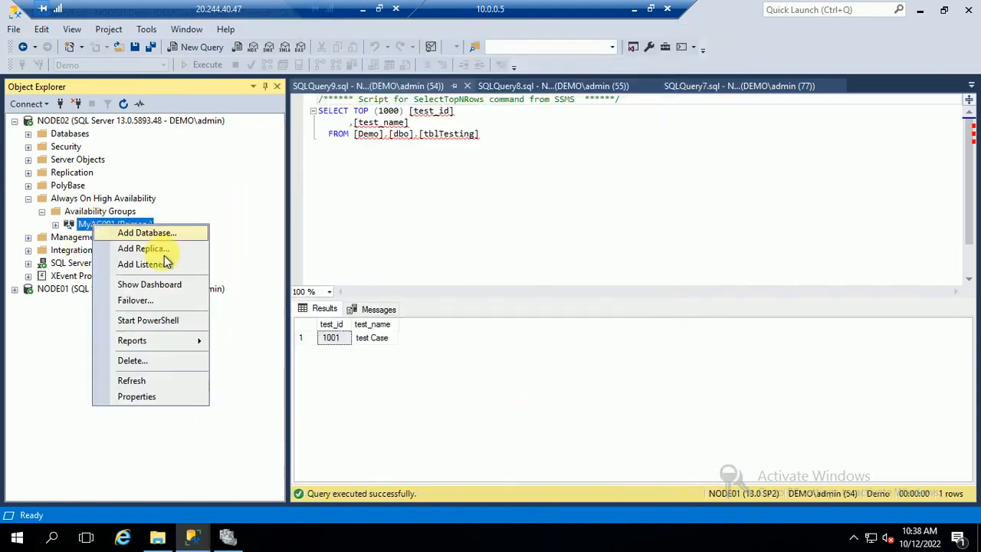
left_click(138, 301)
Fail MyAG001 over to NODE01 as the new primary, connecting to NODE01 with current credentials.
left_click(669, 498)
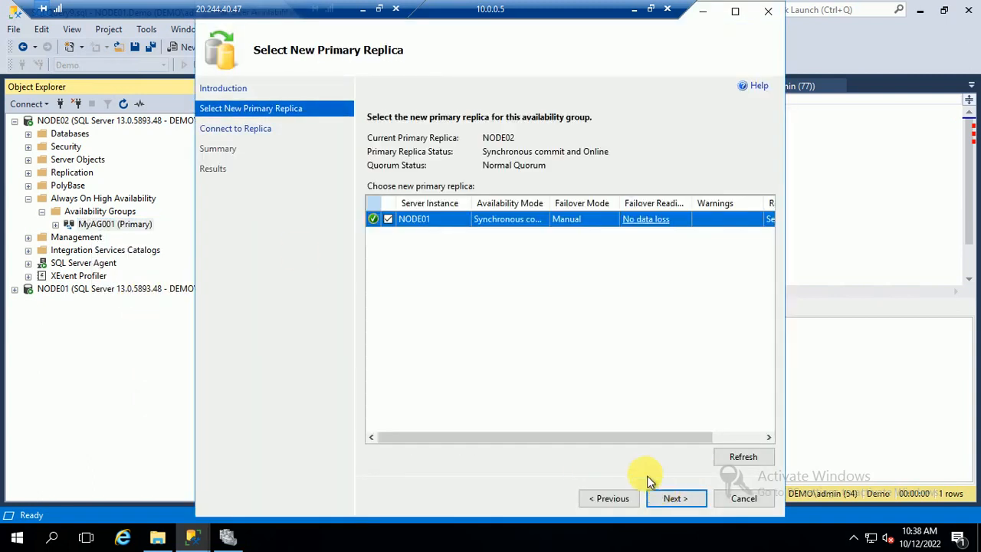
left_click(670, 497)
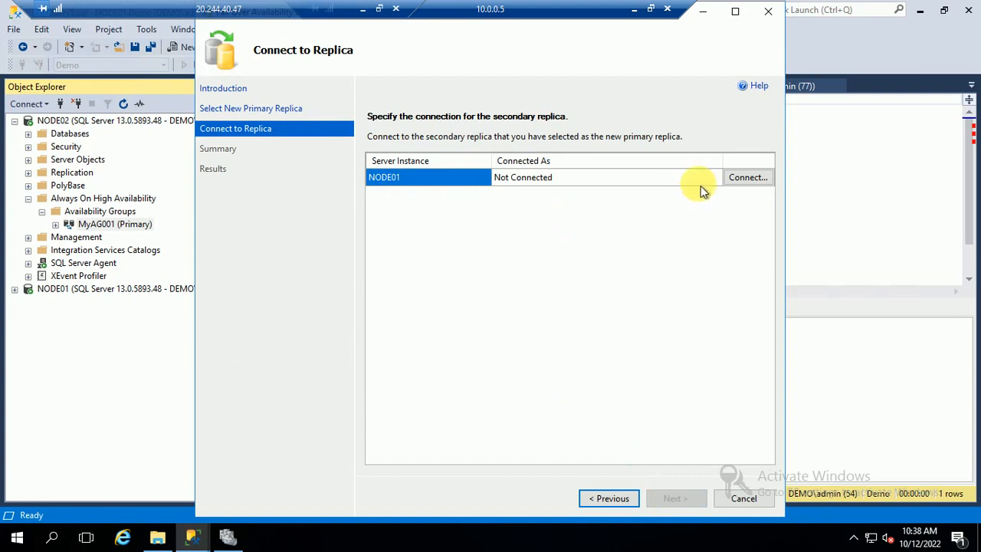
left_click(754, 179)
left_click(446, 286)
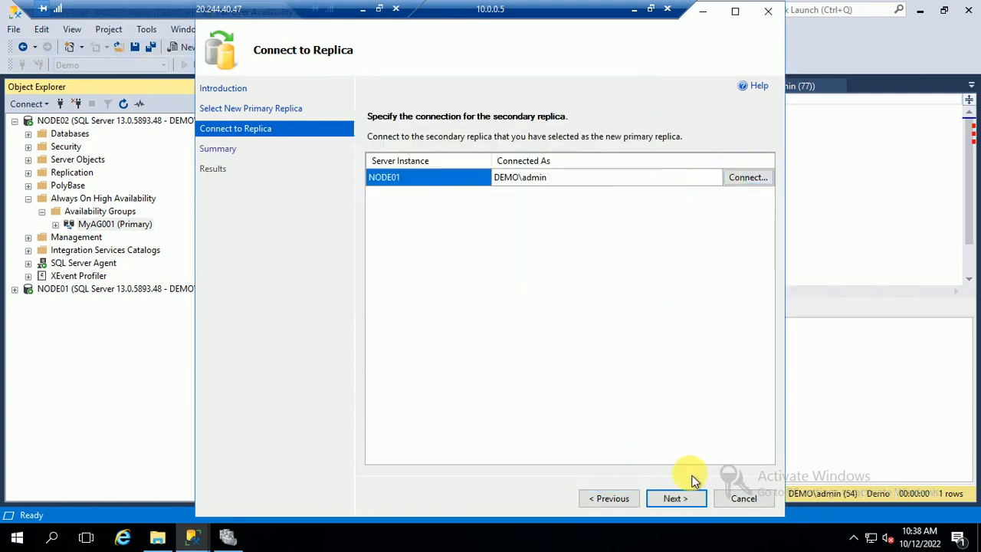
left_click(689, 502)
left_click(696, 499)
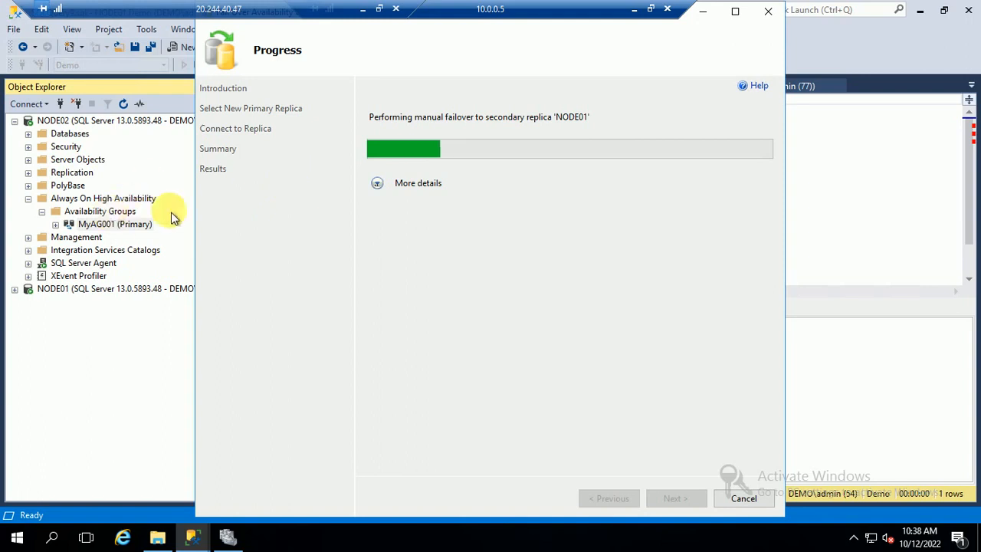
left_click(377, 183)
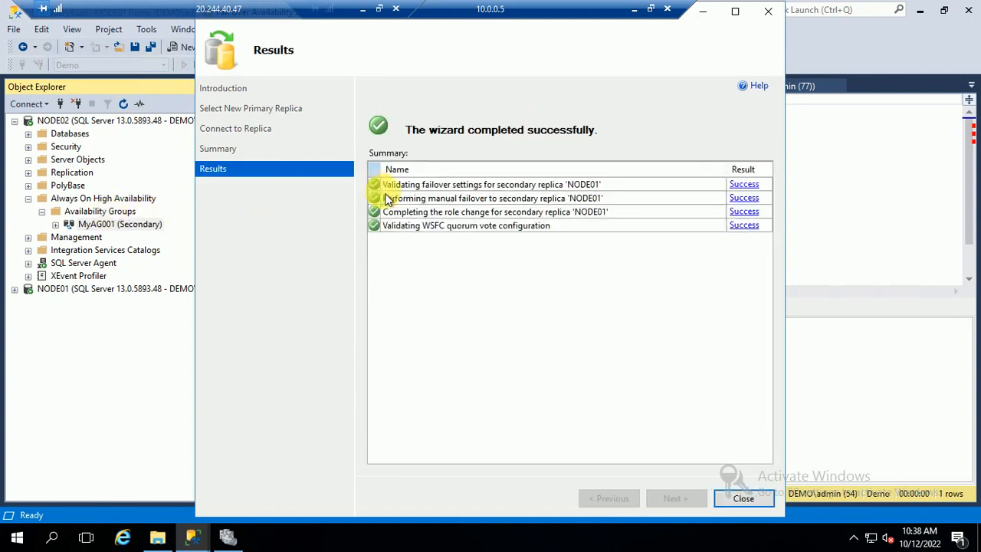
left_click(743, 498)
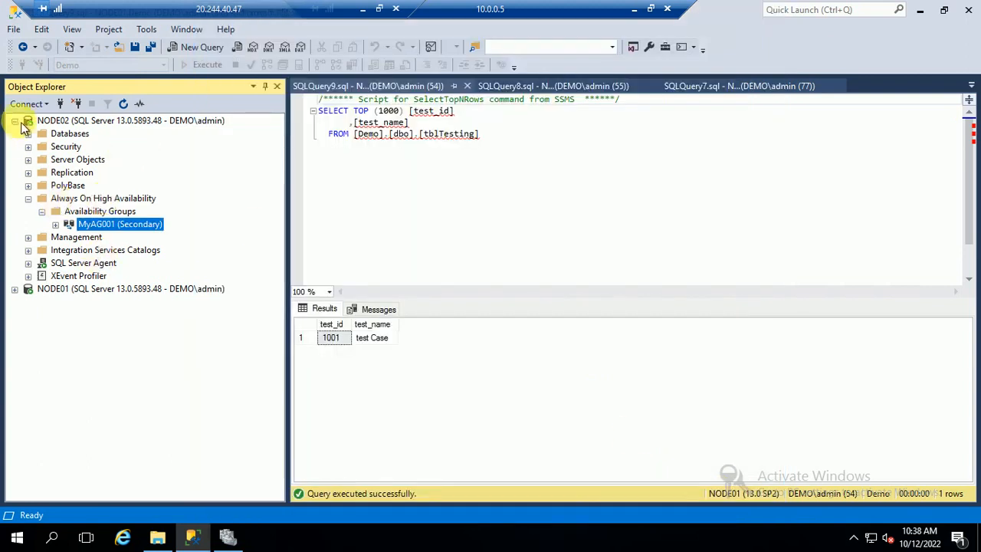
left_click(76, 121)
Disconnect both NODE02 and NODE01 in Object Explorer, dismissing the database error.
left_click(123, 105)
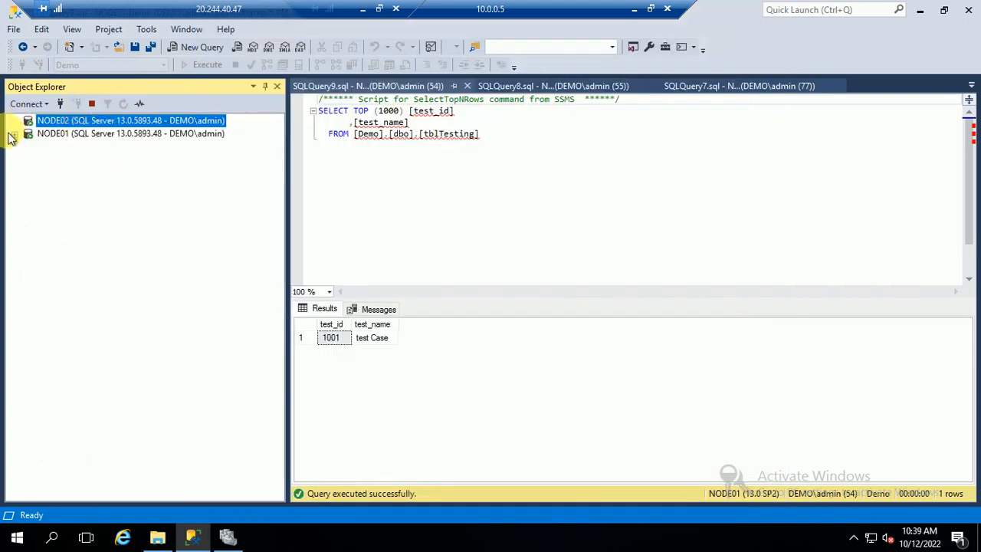
right_click(101, 123)
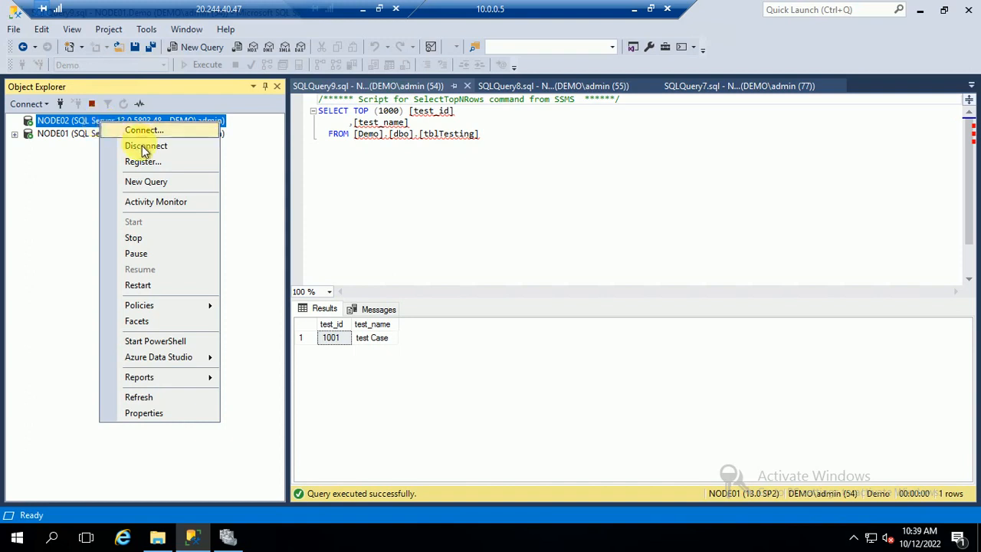
left_click(146, 147)
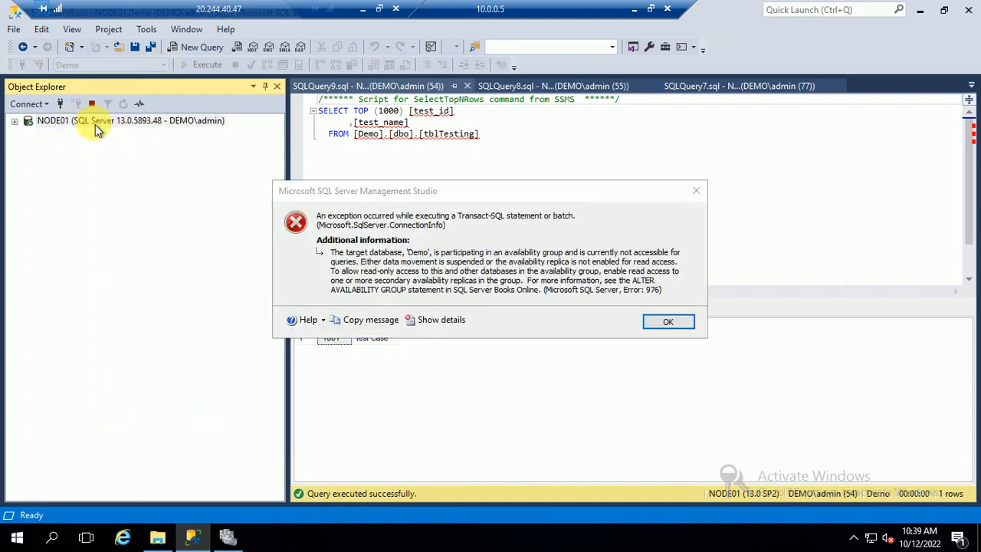
left_click(655, 322)
right_click(72, 121)
left_click(132, 143)
Reconnect the Database Engine to NODE01 and NODE02.
left_click(25, 105)
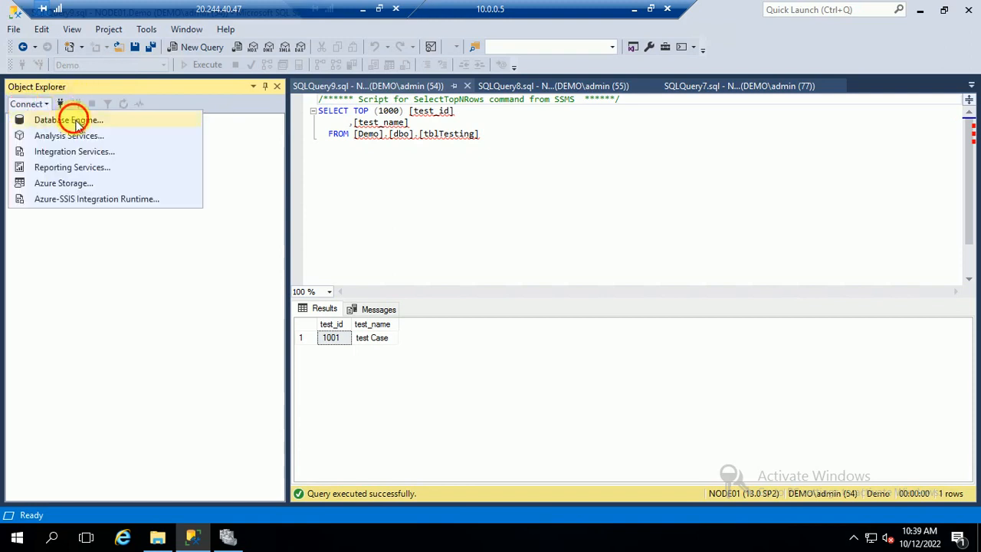
left_click(42, 117)
left_click(463, 284)
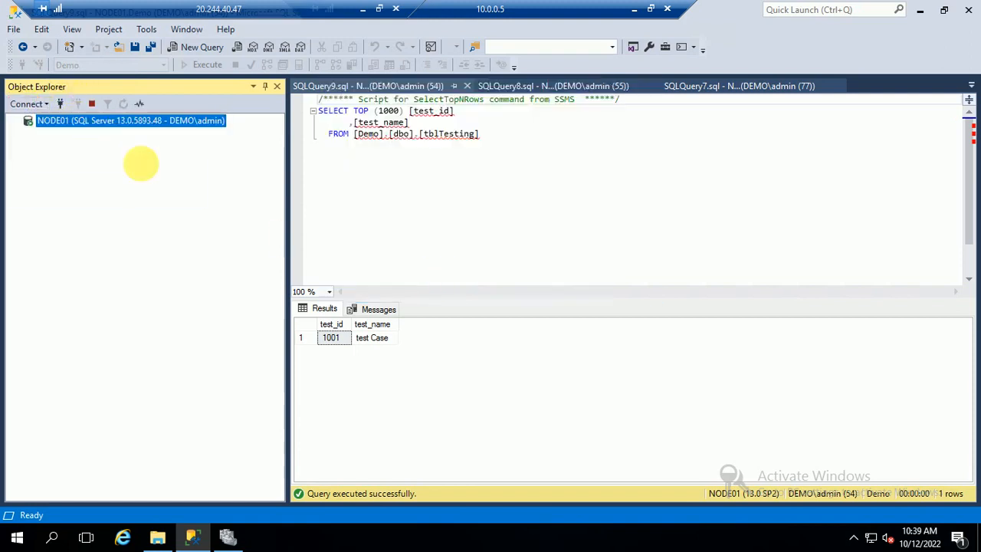
left_click(29, 103)
left_click(66, 120)
left_click(499, 181)
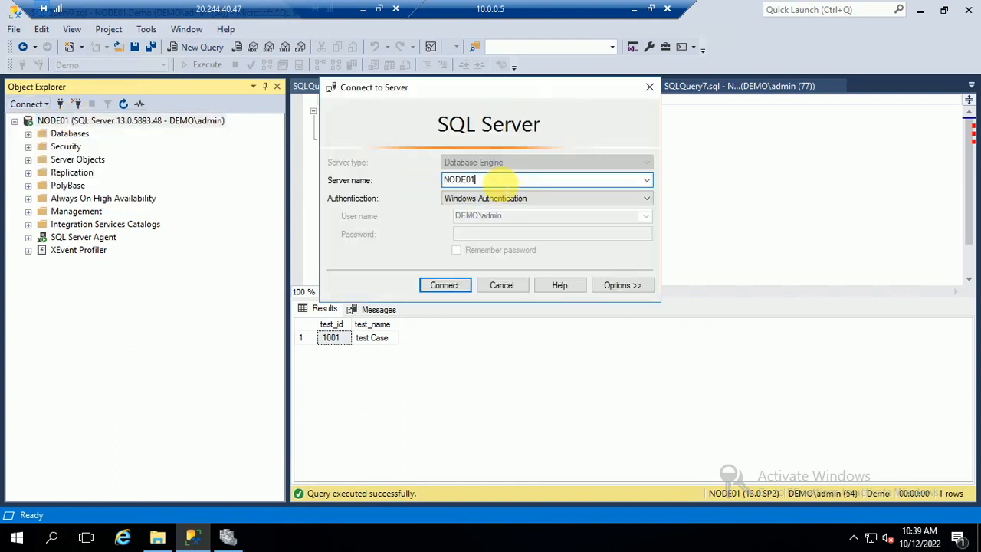
key("BackSpace")
type("2")
key("Return")
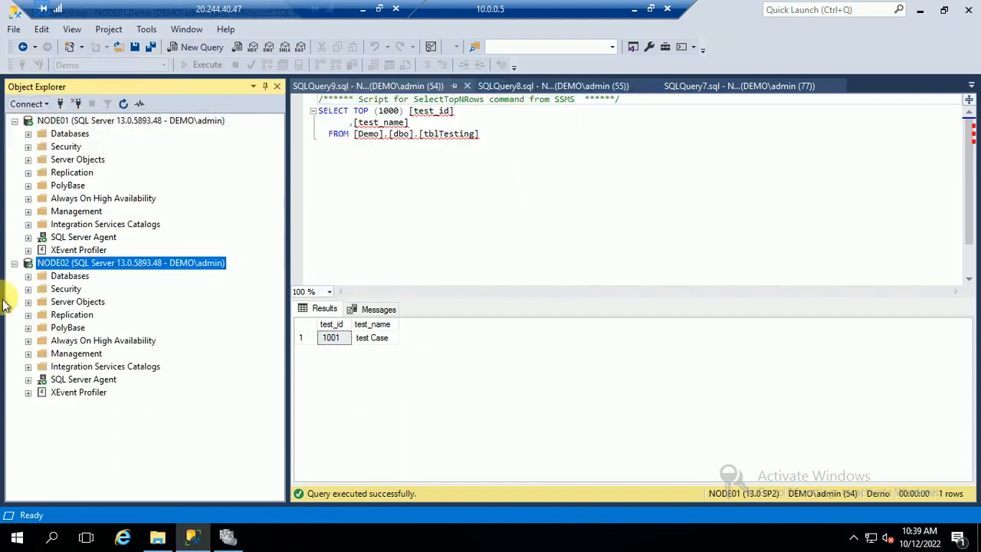
Expand Always On Availability Groups on both servers: MyAG001 primary on NODE01, secondary on NODE02.
left_click(33, 197)
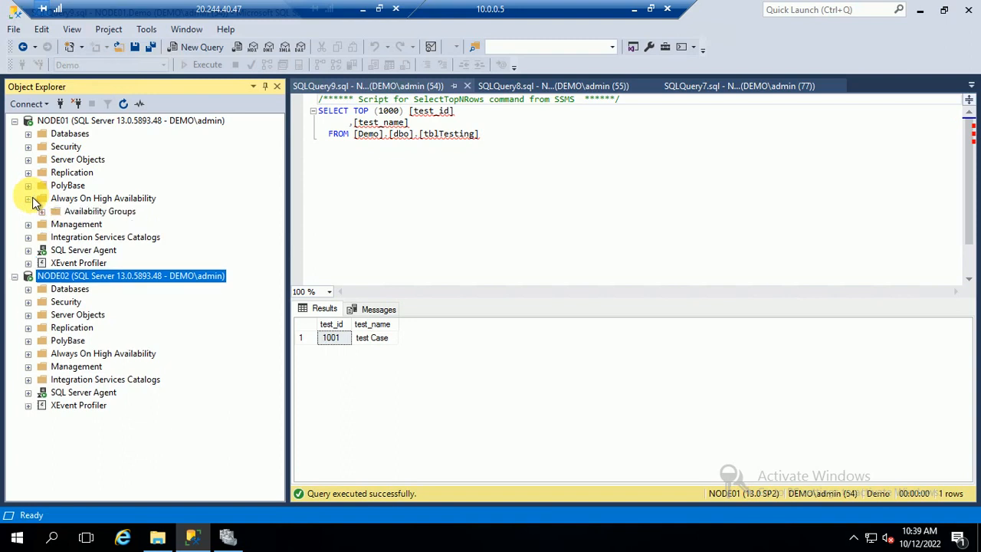
left_click(43, 211)
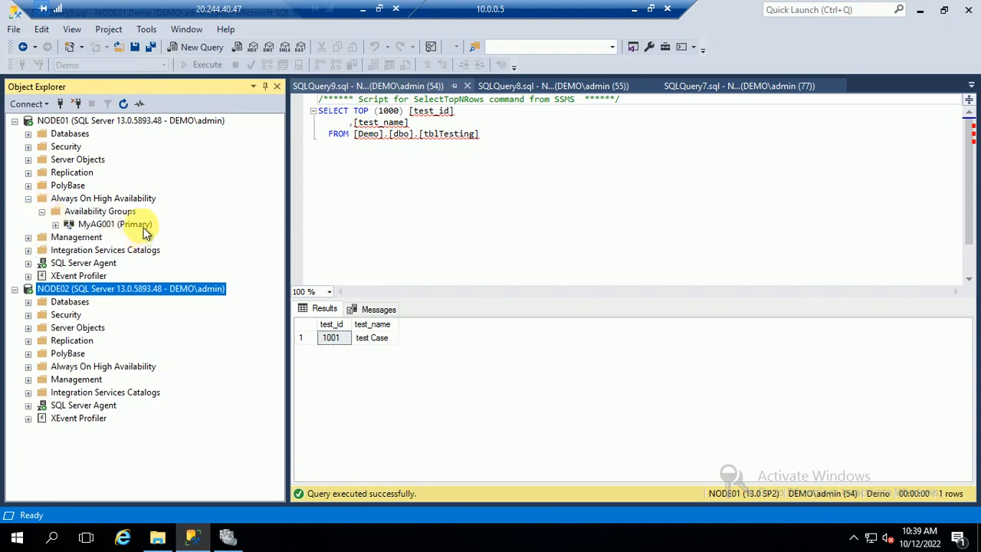
left_click(121, 224)
left_click(29, 367)
left_click(41, 379)
left_click(131, 392)
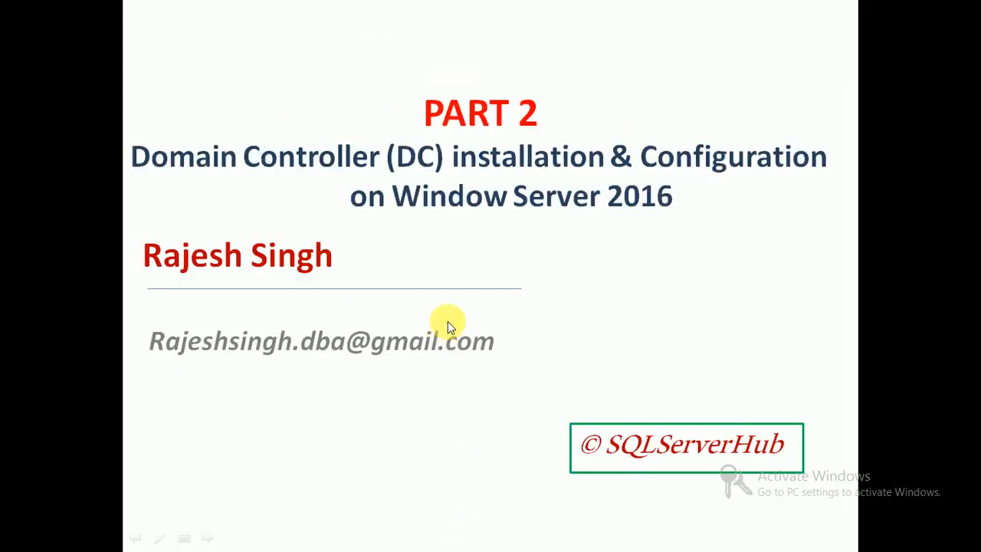
Scroll back to the PART 1 slide, then advance to the PART 2 Domain Controller slide.
scroll(454, 292, "up", 1)
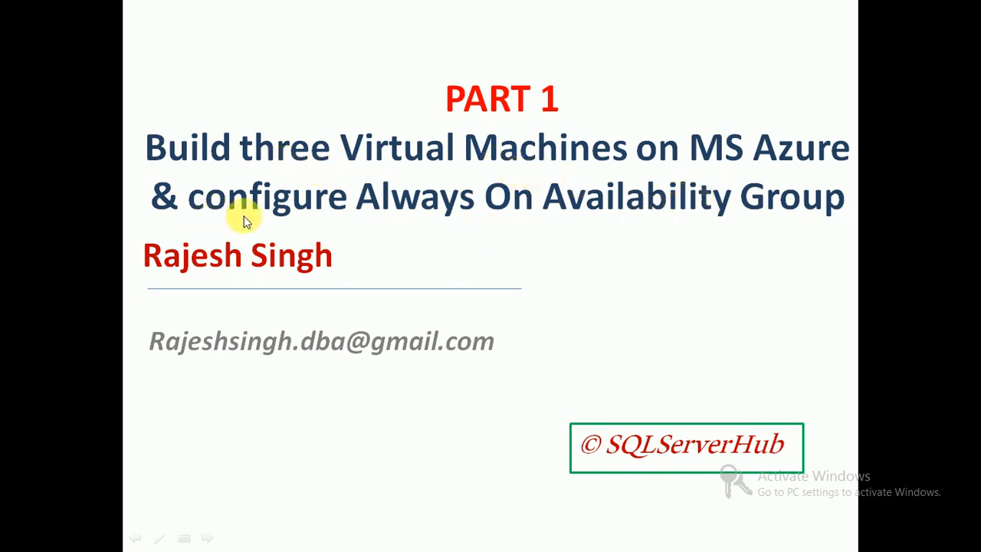
left_click(482, 253)
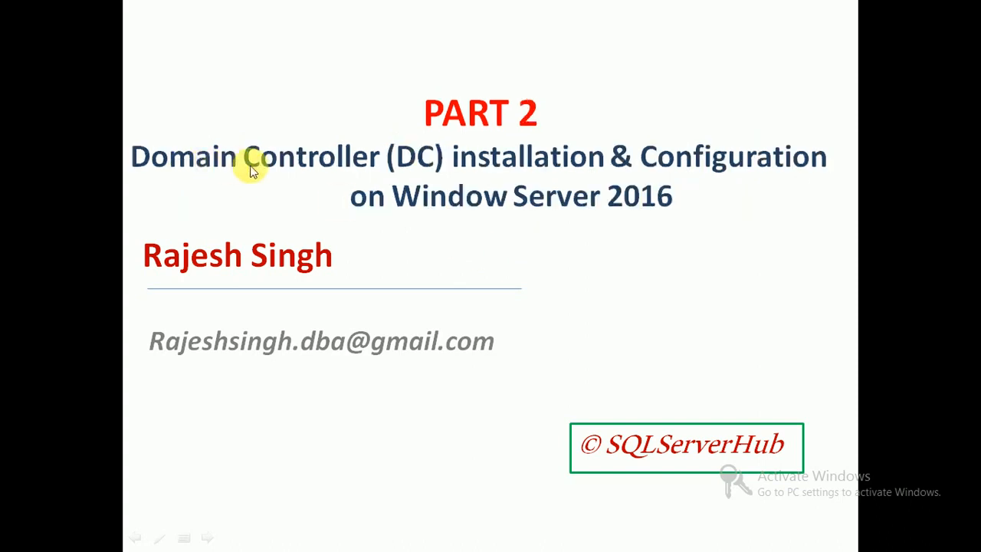